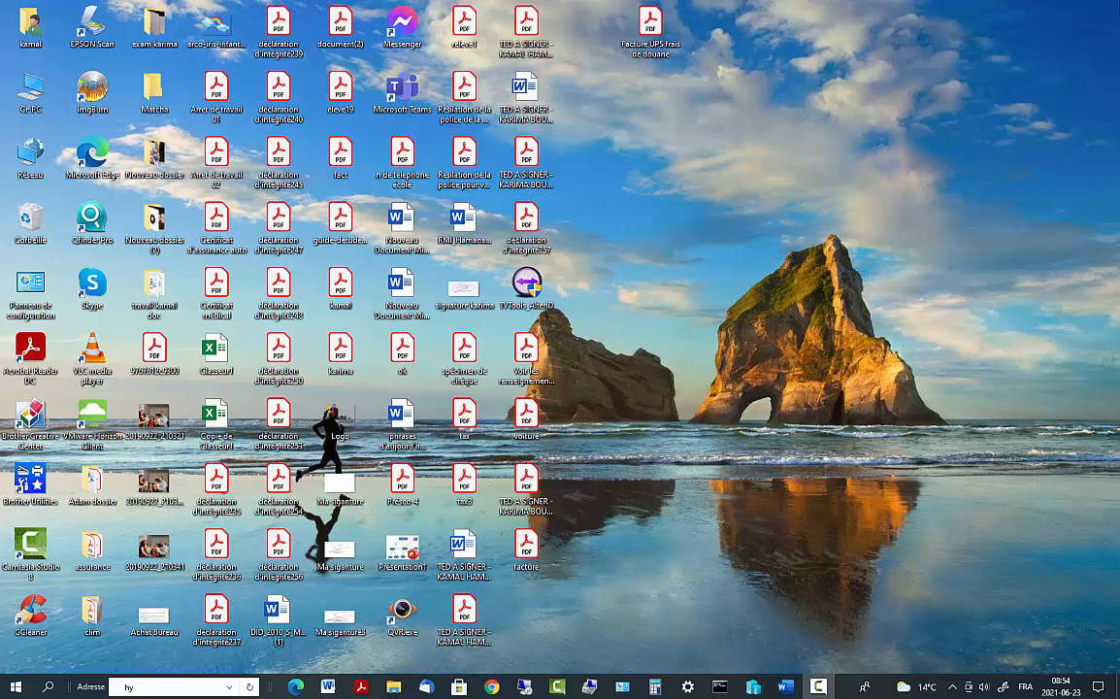
Refresh the desktop, then launch Hyper-V Manager from Windows search
{"action": "right_click", "coordinate": [849, 153]}
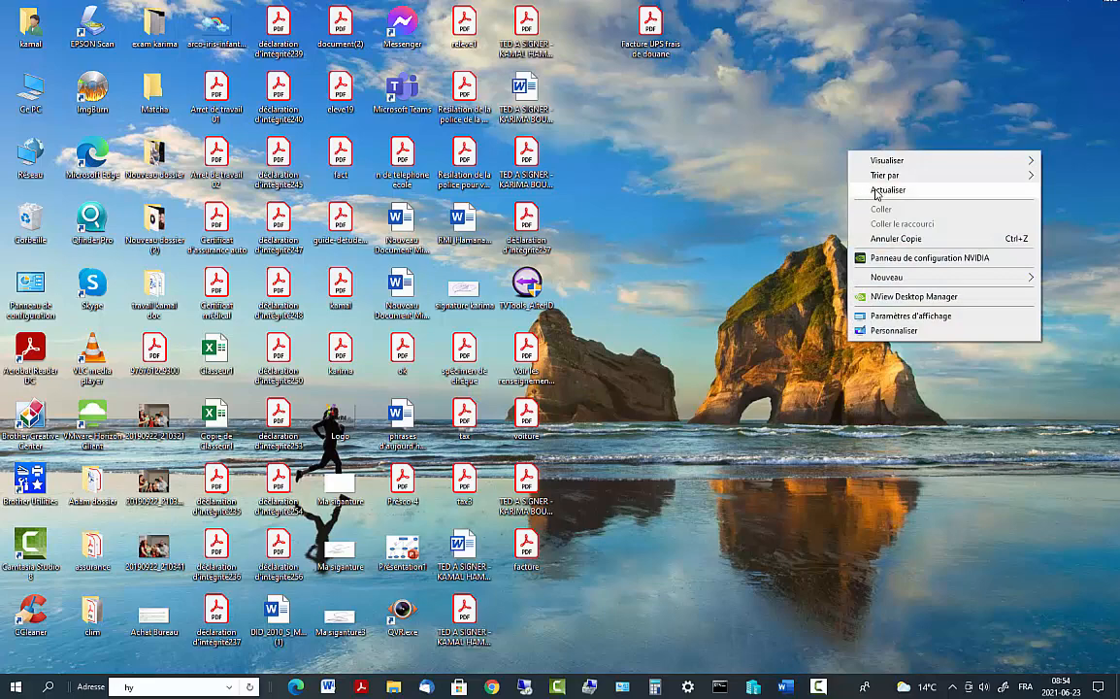
{"action": "left_click", "coordinate": [876, 191]}
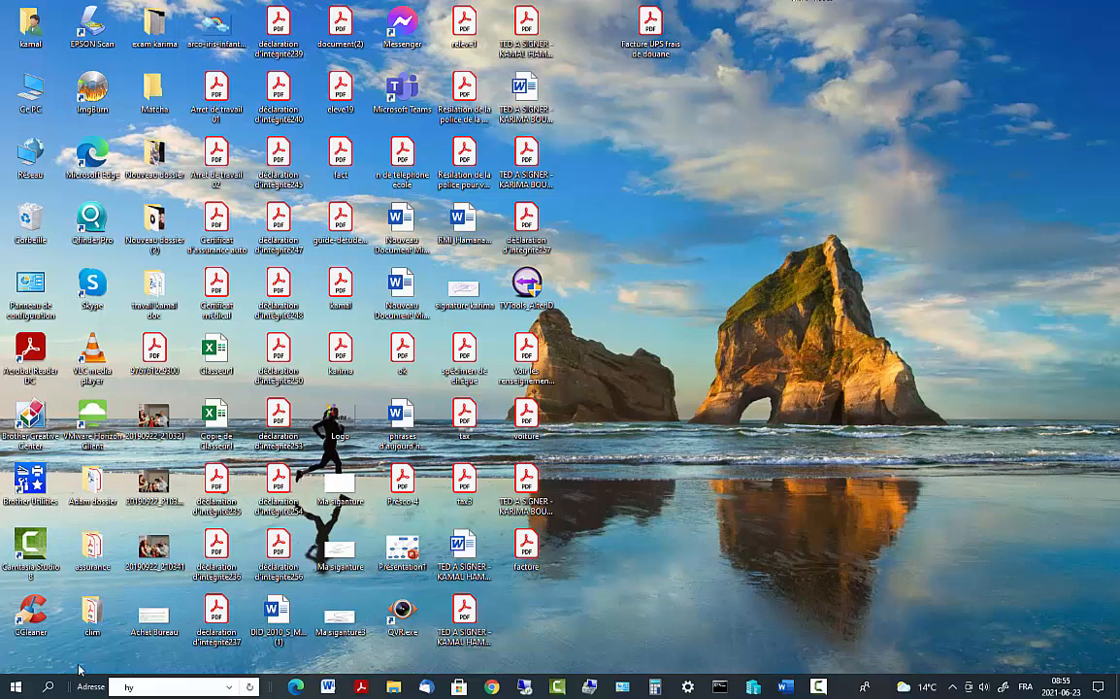
{"action": "left_click", "coordinate": [48, 687]}
{"action": "type", "text": "ges"}
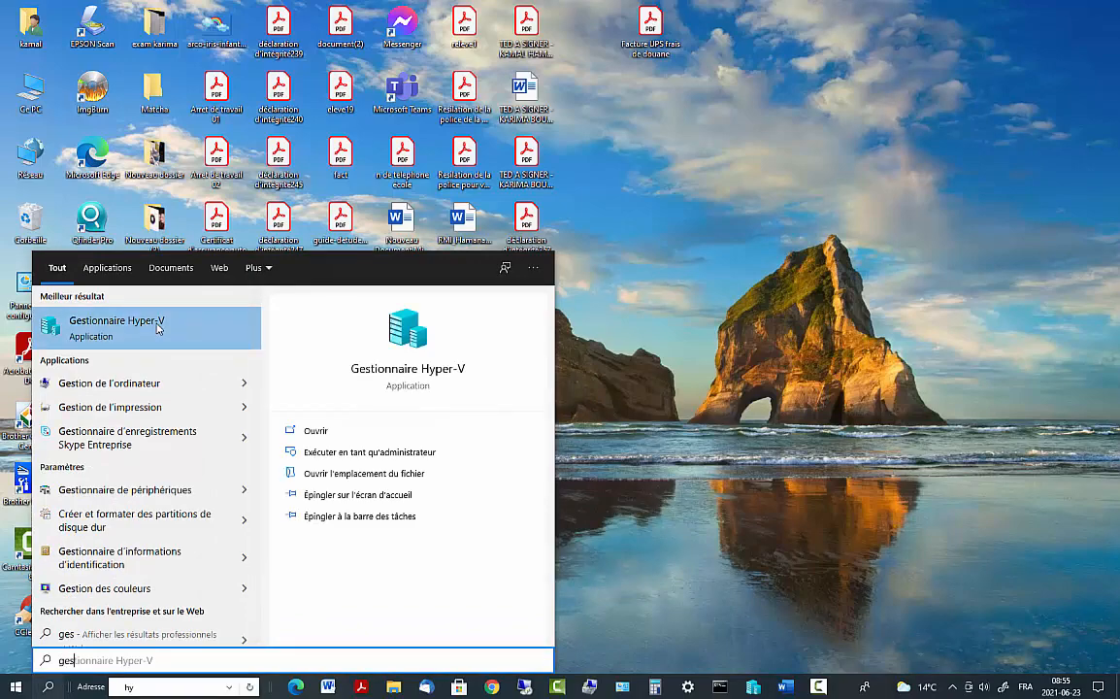
{"action": "left_click", "coordinate": [158, 329]}
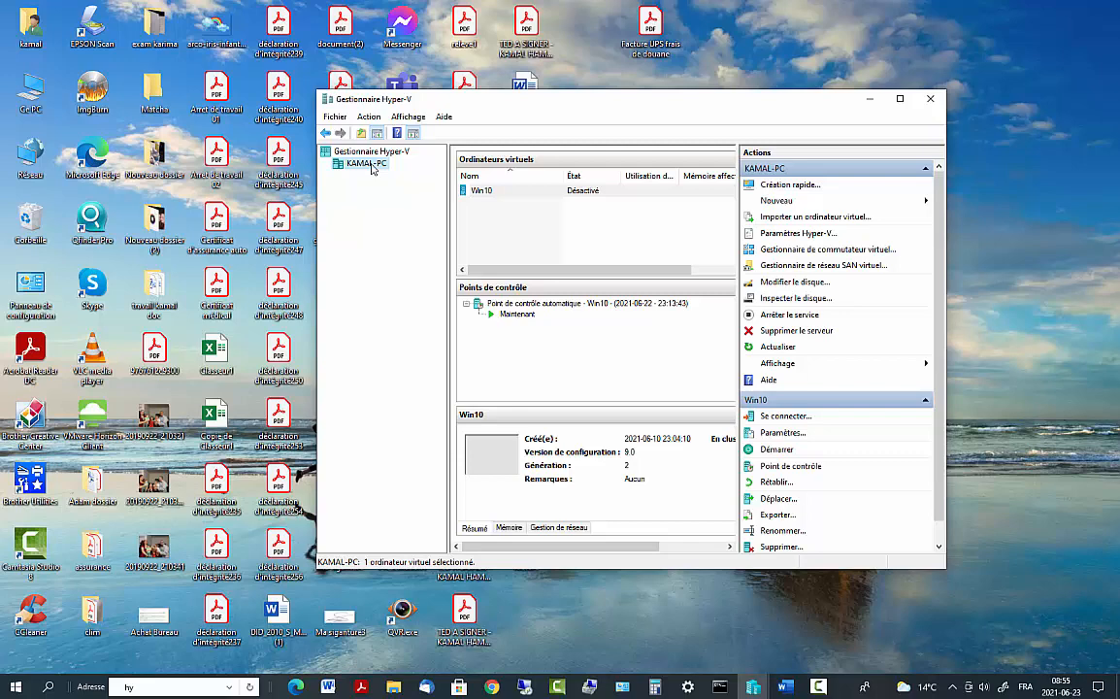
Start the Nouveau > Ordinateur virtuel wizard on the local host
{"action": "right_click", "coordinate": [373, 167]}
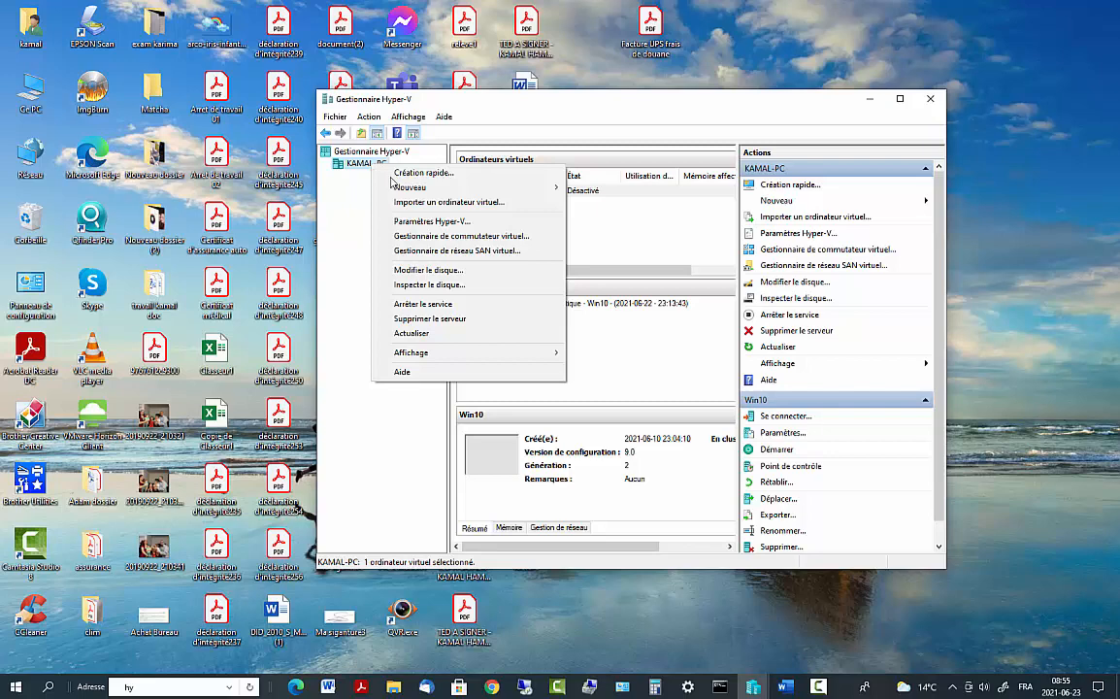
{"action": "mouse_move", "coordinate": [437, 187]}
{"action": "left_click", "coordinate": [618, 188]}
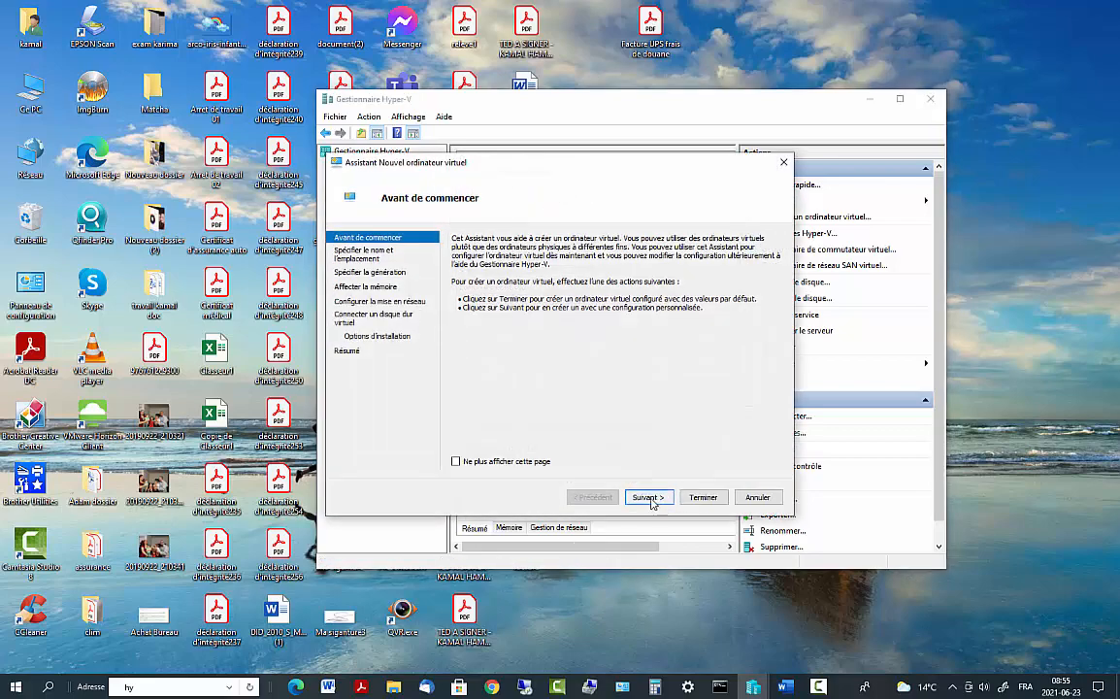
Enter 'Win_Serv2016' as the VM name, keeping the default location, and continue
{"action": "left_click", "coordinate": [647, 497]}
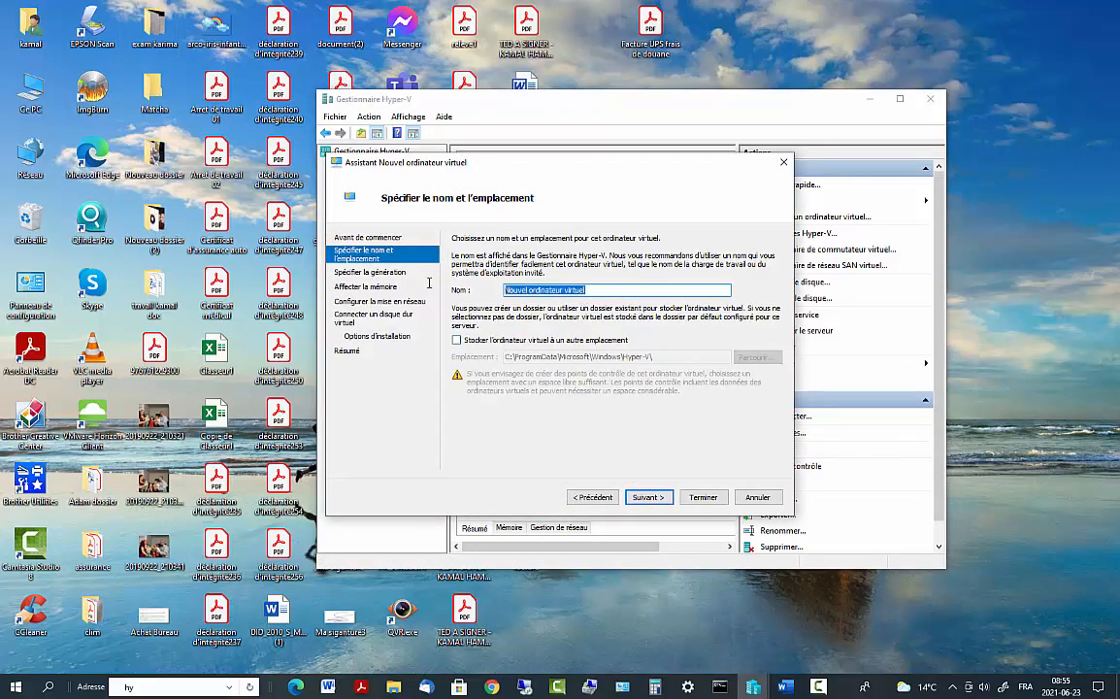
{"action": "type", "text": "Win"}
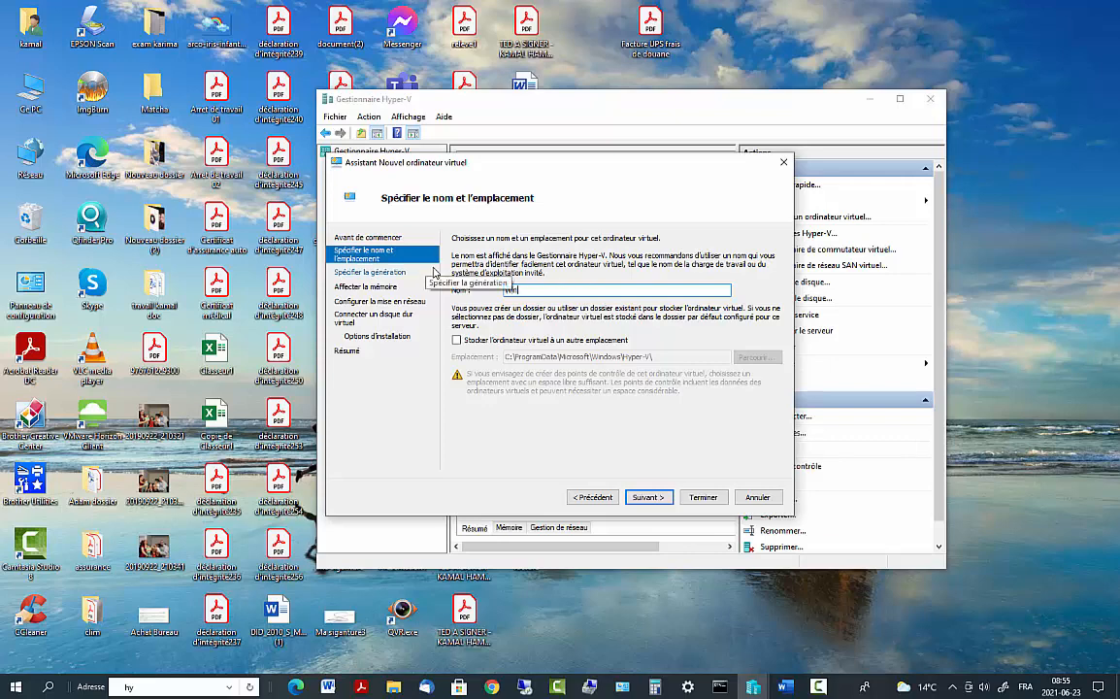
{"action": "type", "text": "_Serv"}
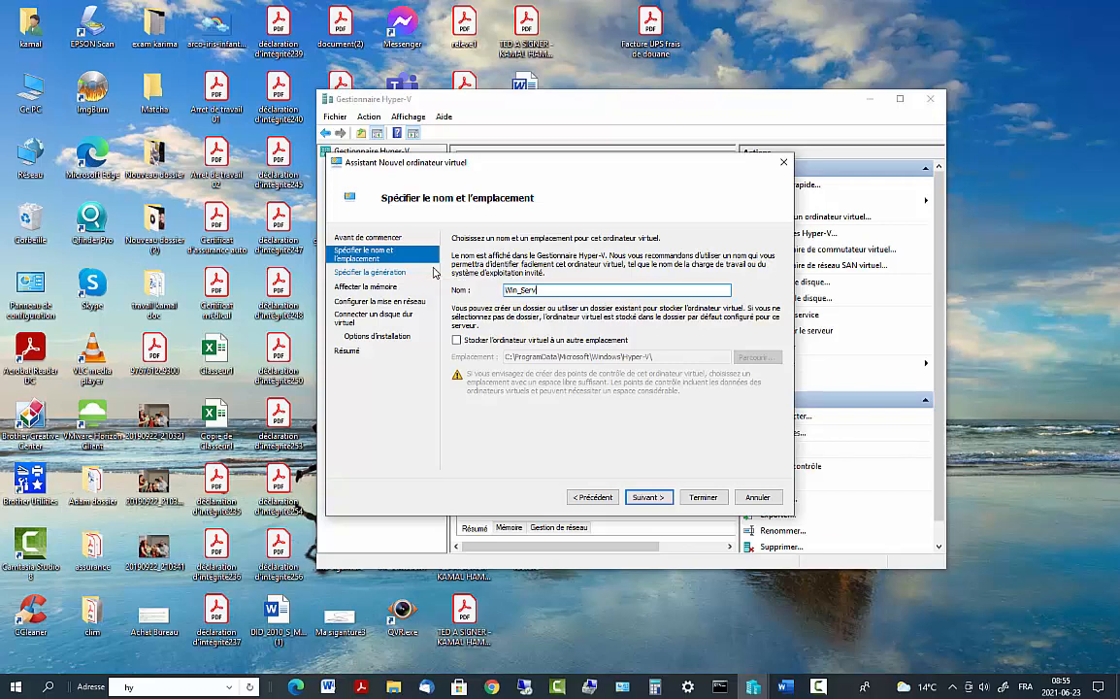
{"action": "type", "text": "2019"}
{"action": "type", "text": "6"}
{"action": "left_click", "coordinate": [648, 497]}
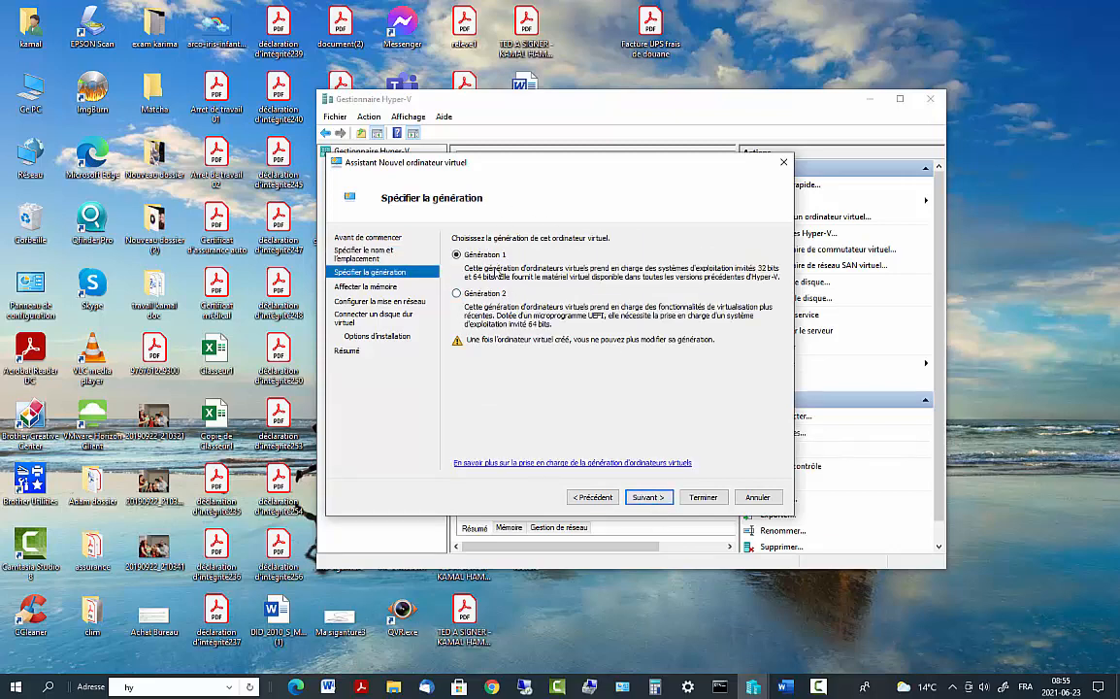
Select Génération 2 for the VM and continue to the memory page
{"action": "left_click", "coordinate": [458, 294]}
{"action": "left_click", "coordinate": [658, 501]}
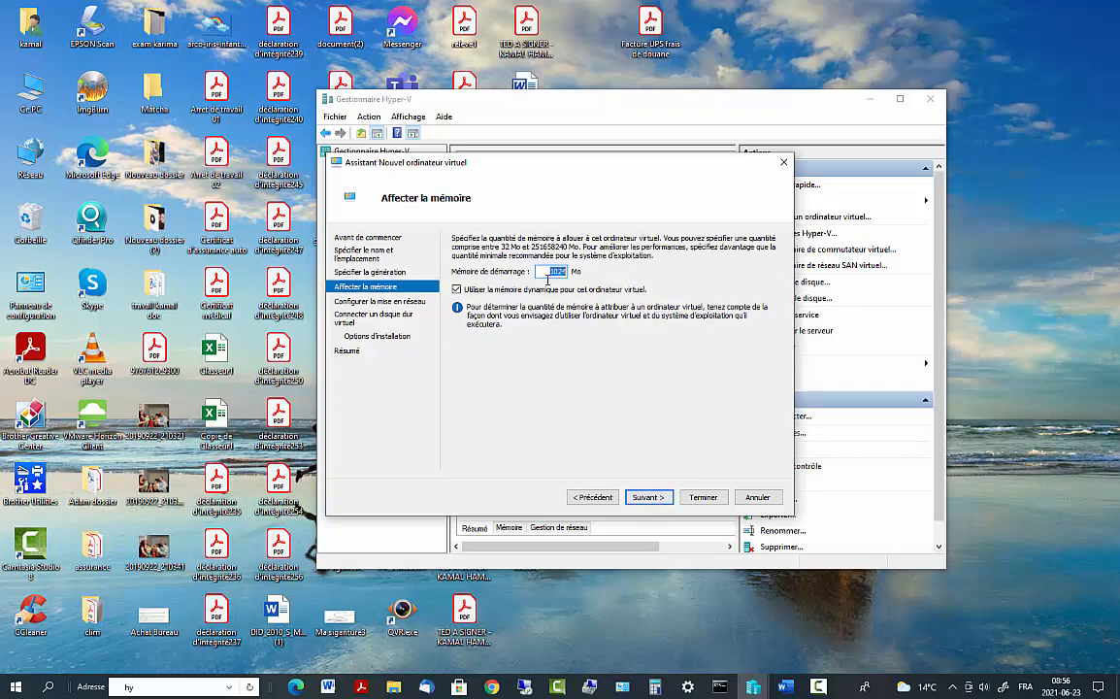
Check the PC's installed RAM (16 GB) in Ce PC's system properties
{"action": "left_click", "coordinate": [50, 687]}
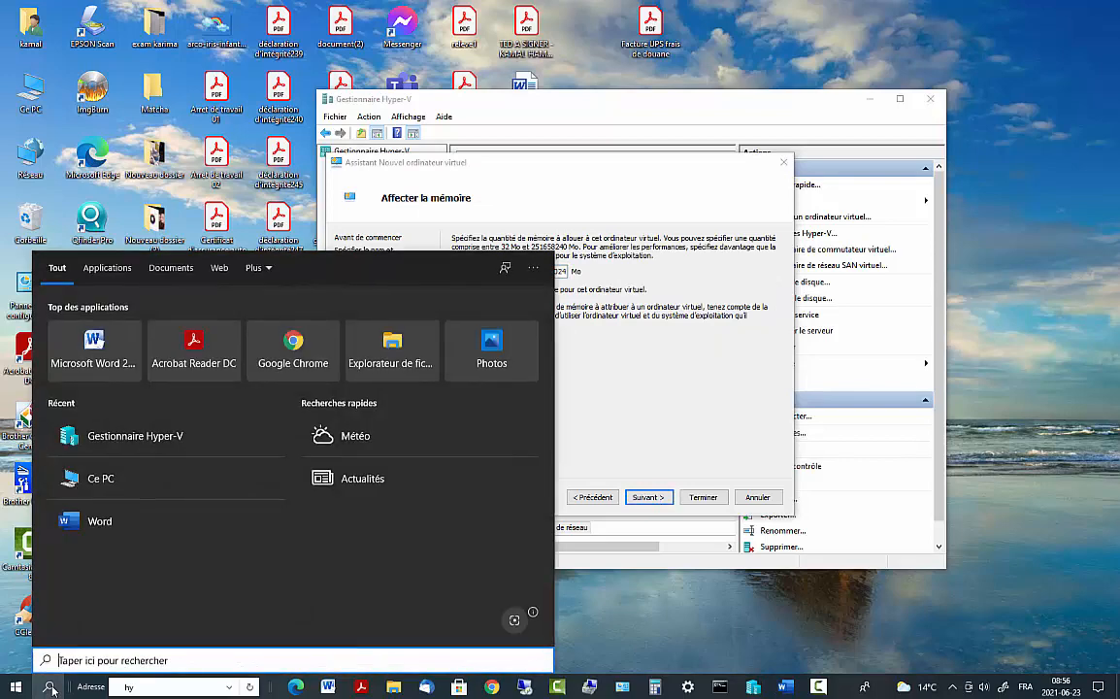
{"action": "type", "text": "px"}
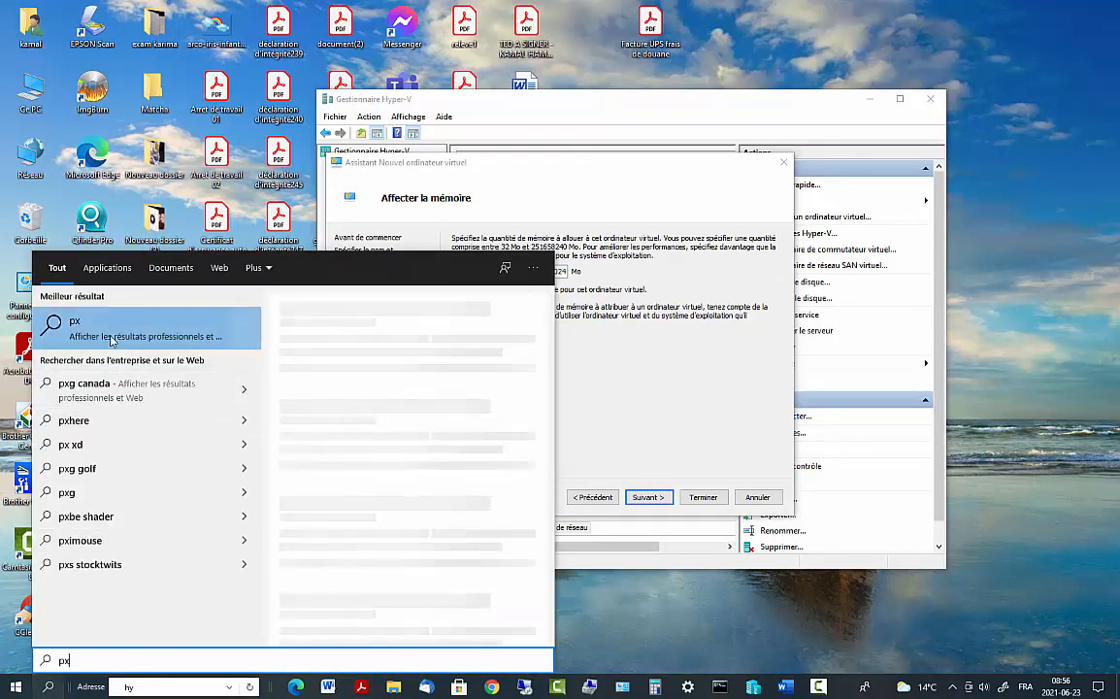
{"action": "key", "text": "BackSpace"}
{"action": "type", "text": "c"}
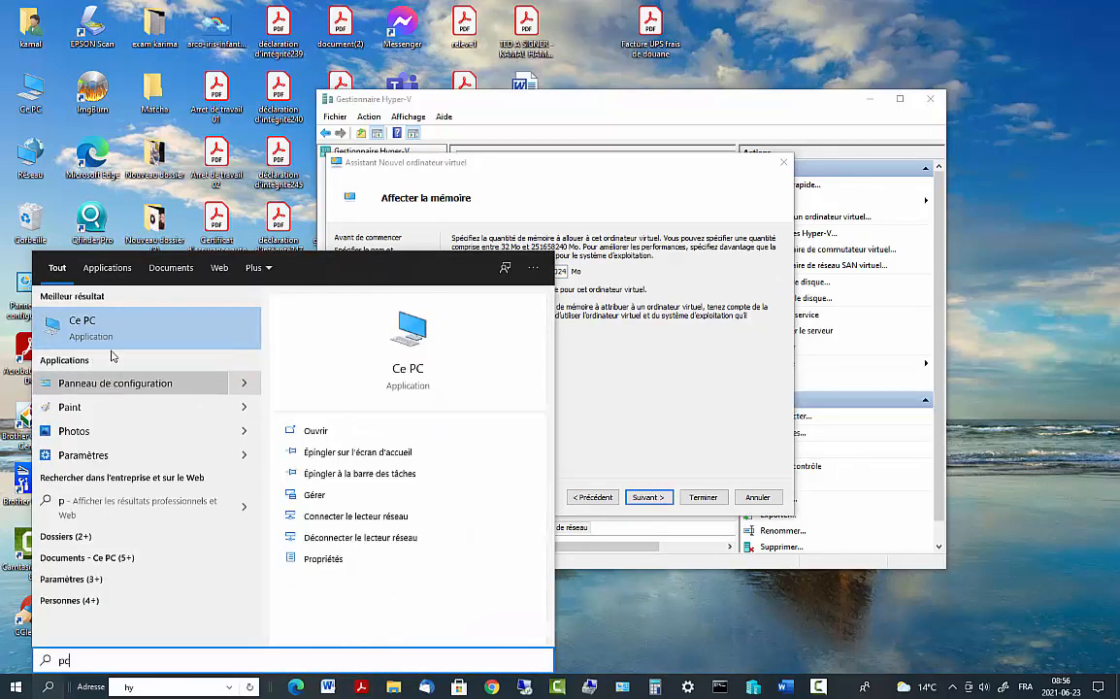
{"action": "right_click", "coordinate": [107, 330]}
{"action": "left_click", "coordinate": [136, 412]}
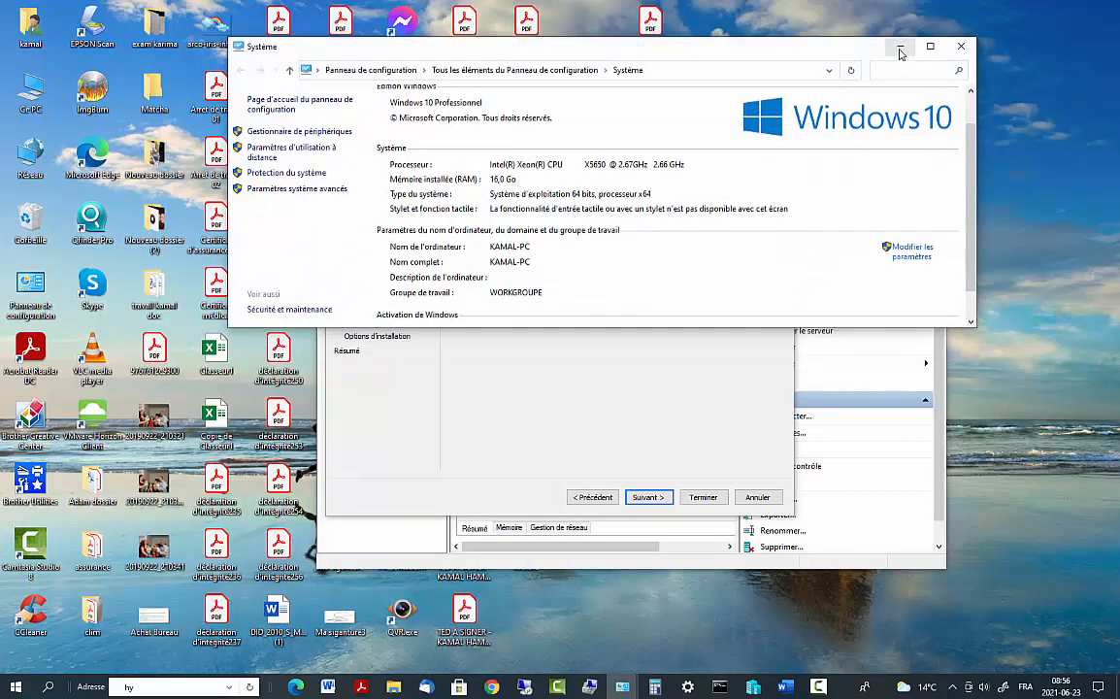
{"action": "left_click", "coordinate": [146, 686]}
Compute 1024 × 6 = 6 144 in Calculator, then return to the wizard
{"action": "left_click", "coordinate": [48, 687]}
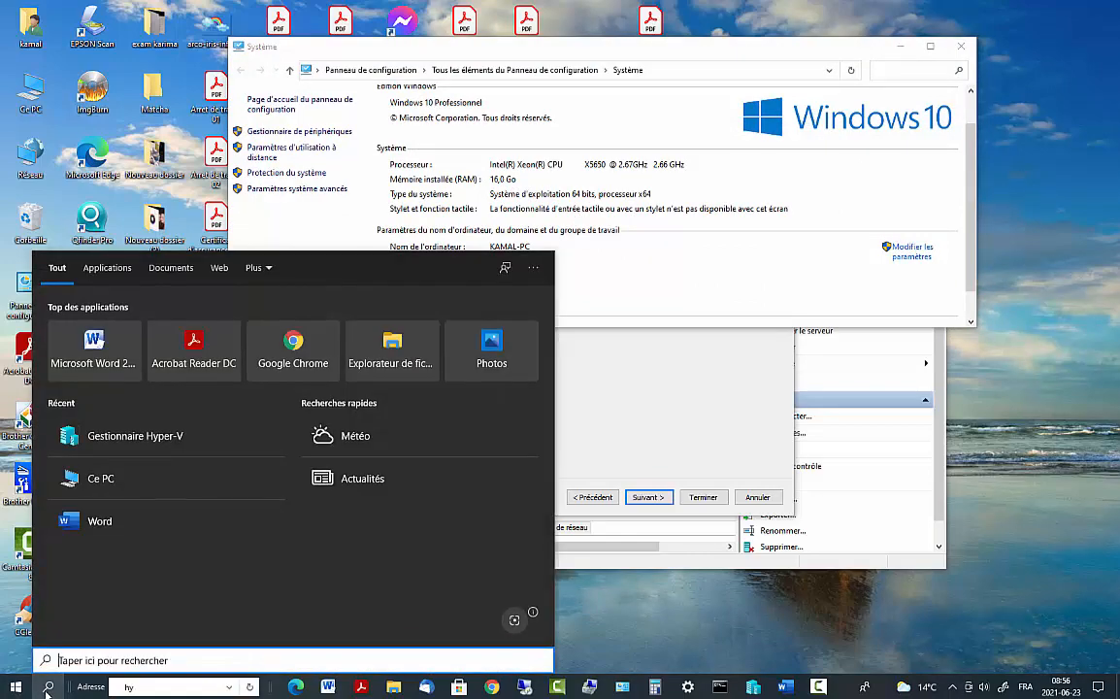
{"action": "type", "text": "calc"}
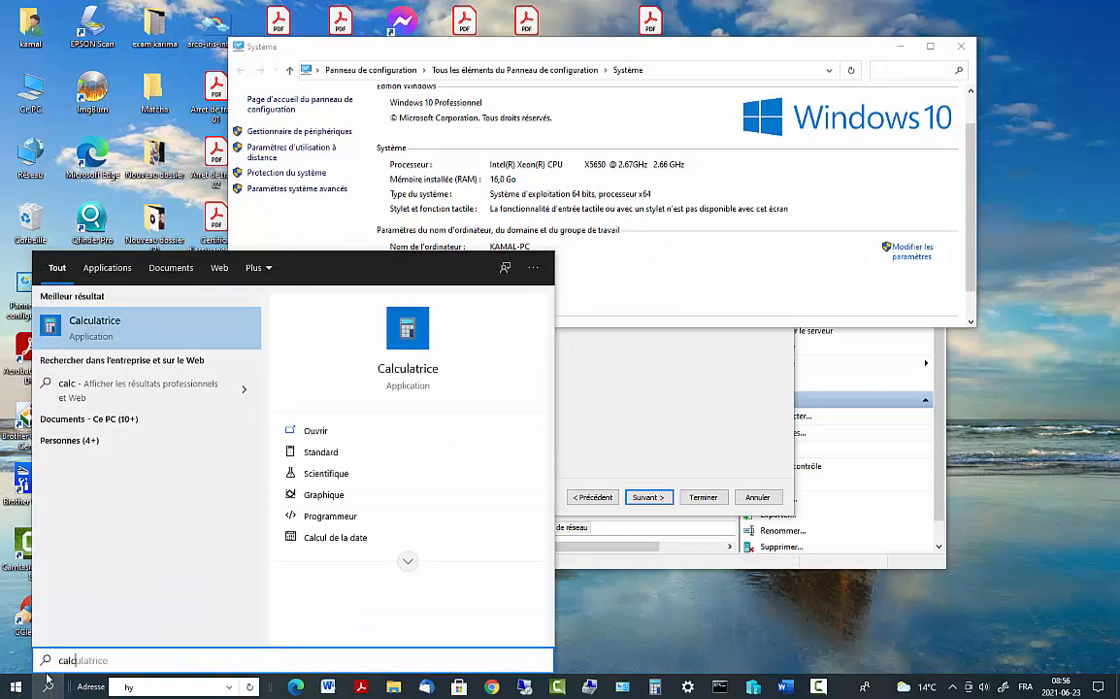
{"action": "left_click", "coordinate": [139, 322]}
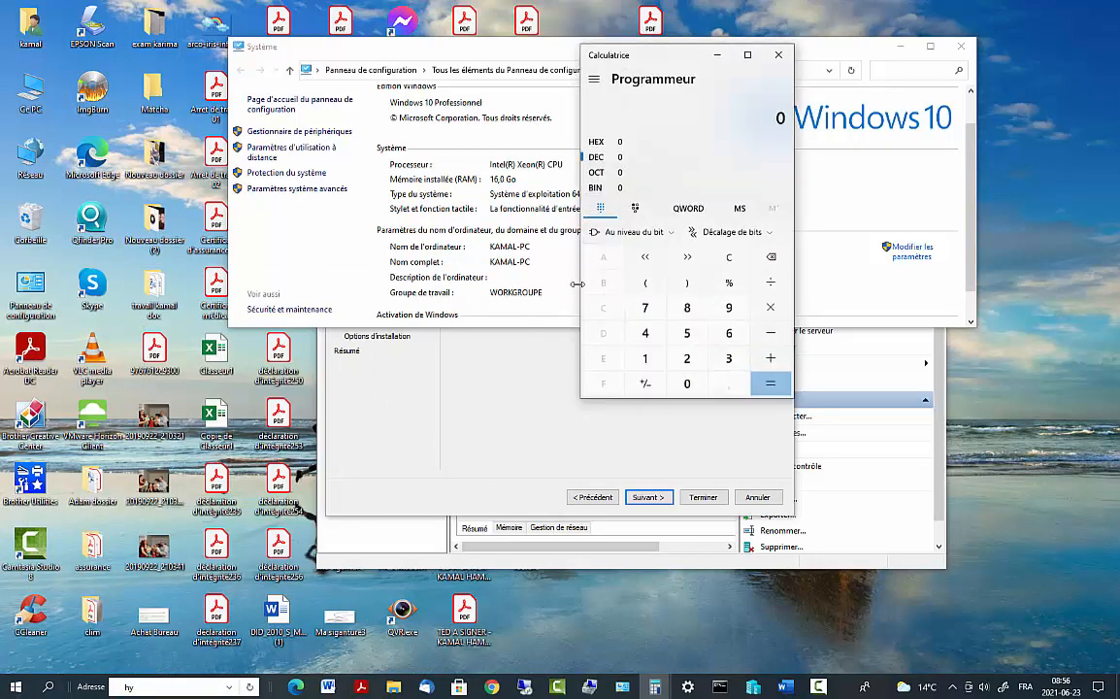
{"action": "left_click", "coordinate": [646, 360]}
{"action": "left_click", "coordinate": [687, 383]}
{"action": "left_click", "coordinate": [687, 358]}
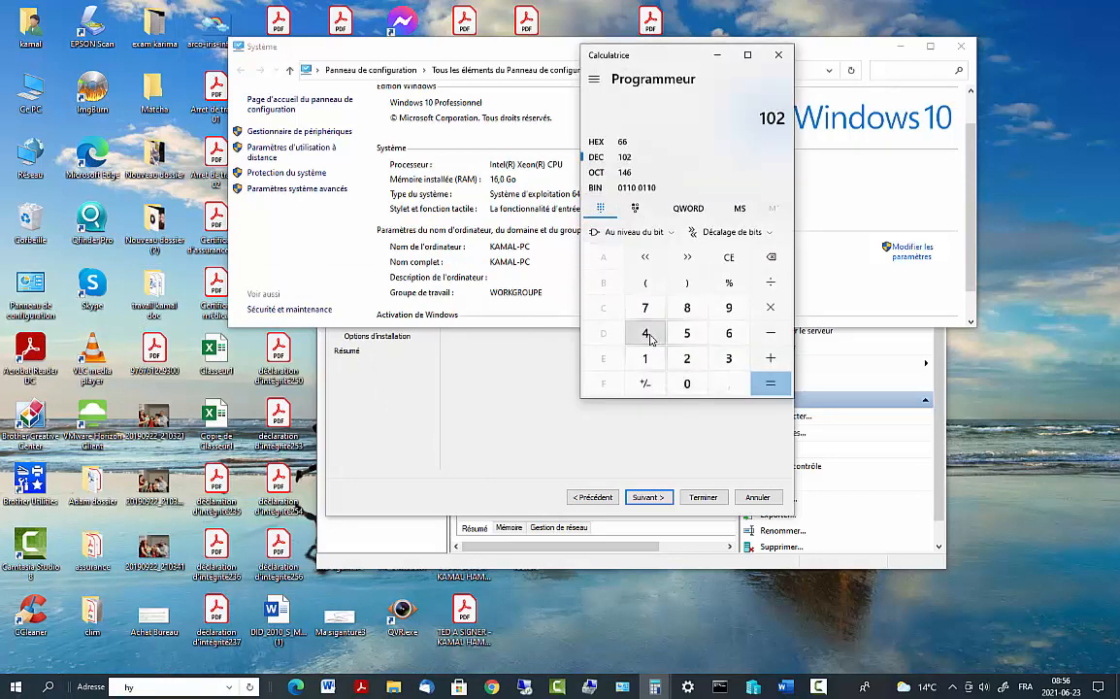
{"action": "left_click", "coordinate": [646, 333]}
{"action": "left_click", "coordinate": [774, 310]}
{"action": "left_click", "coordinate": [729, 333]}
{"action": "left_click", "coordinate": [770, 384]}
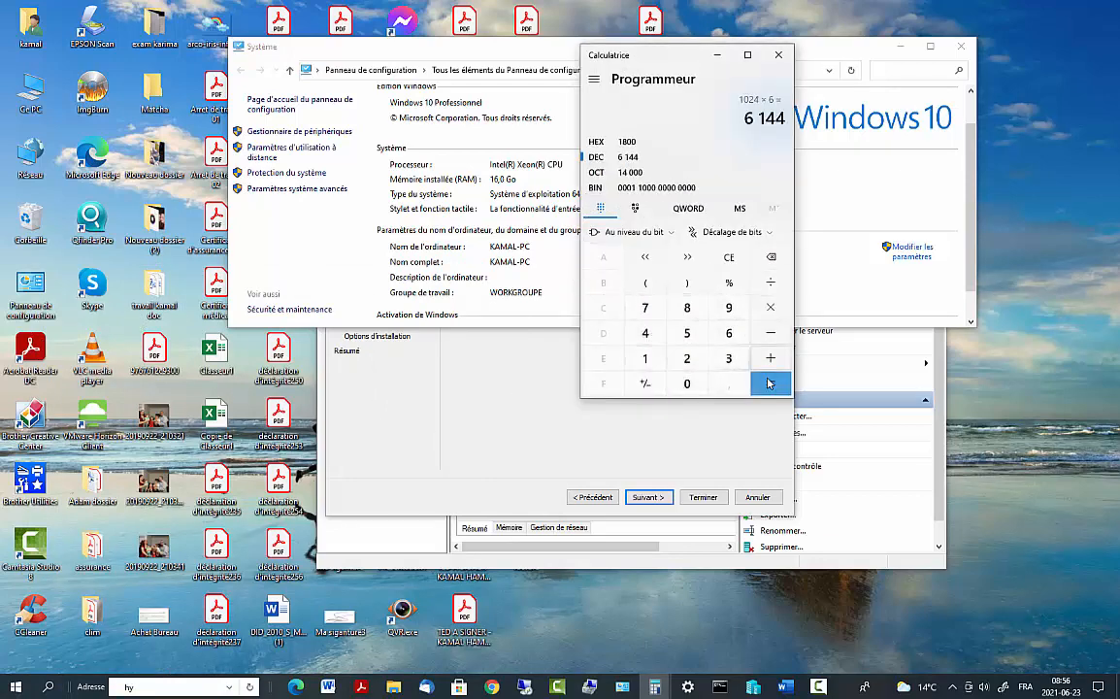
{"action": "left_click_drag", "start_coordinate": [658, 65], "coordinate": [257, 79]}
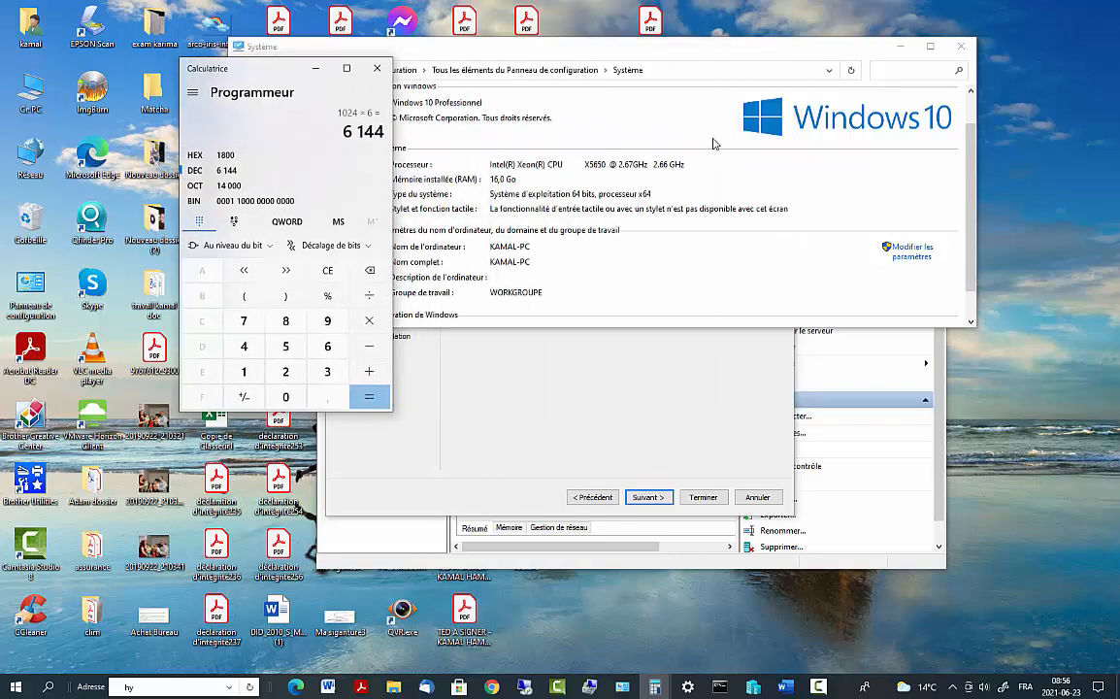
{"action": "left_click", "coordinate": [682, 422]}
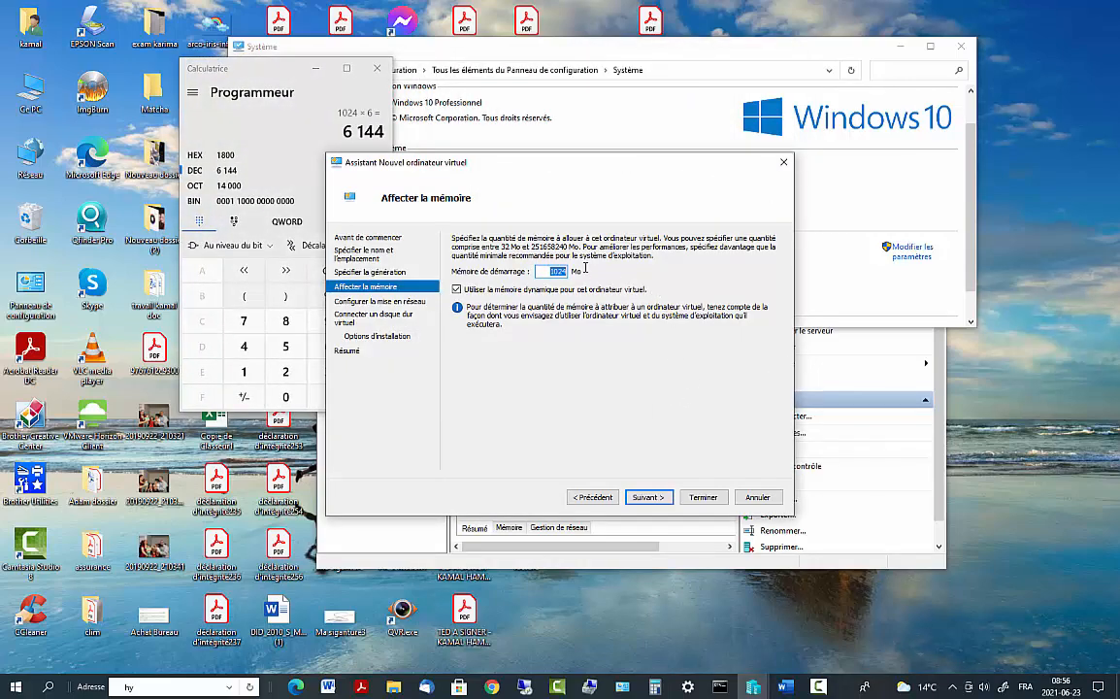
Set startup memory to 6144 MB and leave the network connection on Non connecté
{"action": "type", "text": "6"}
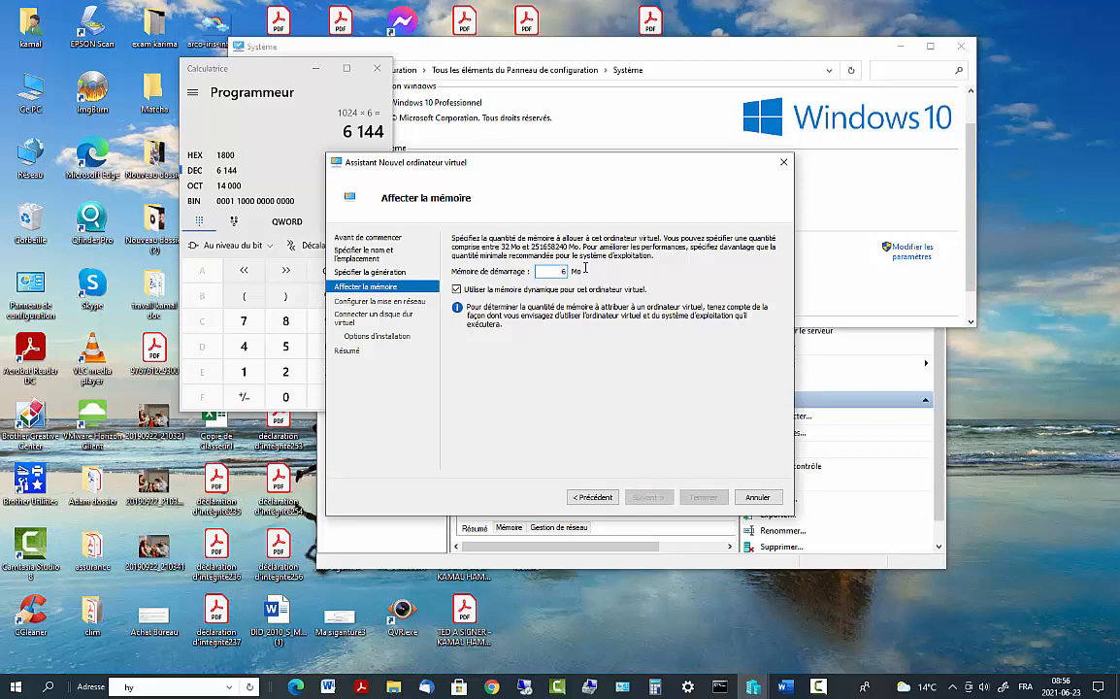
{"action": "type", "text": "144"}
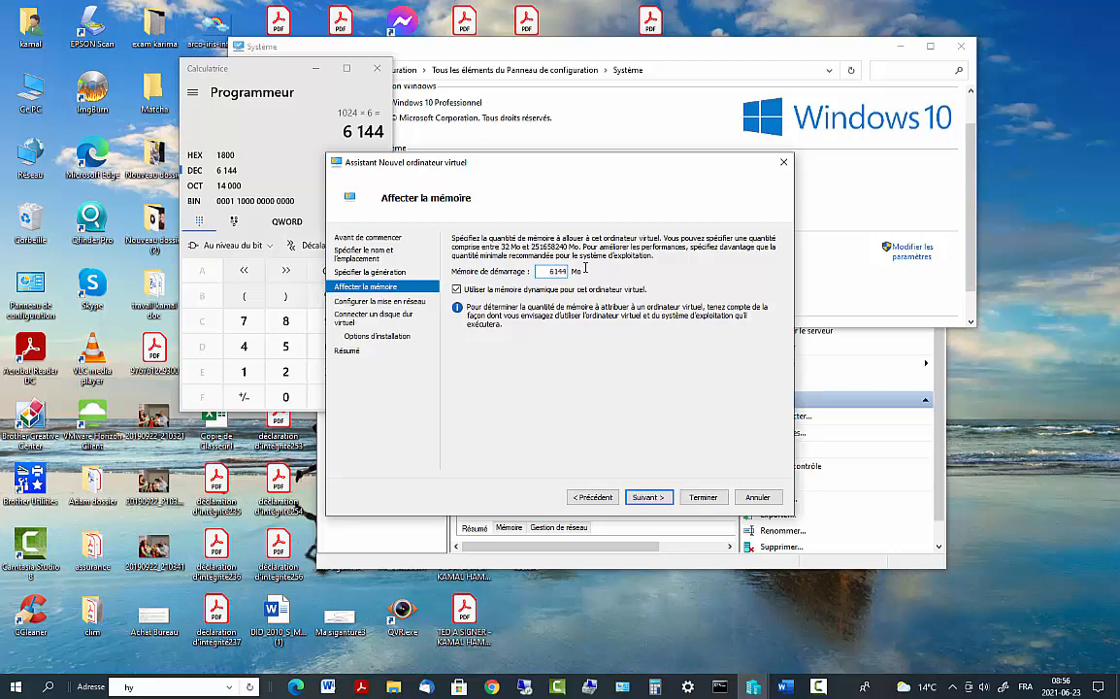
{"action": "left_click", "coordinate": [648, 497]}
{"action": "left_click", "coordinate": [590, 269]}
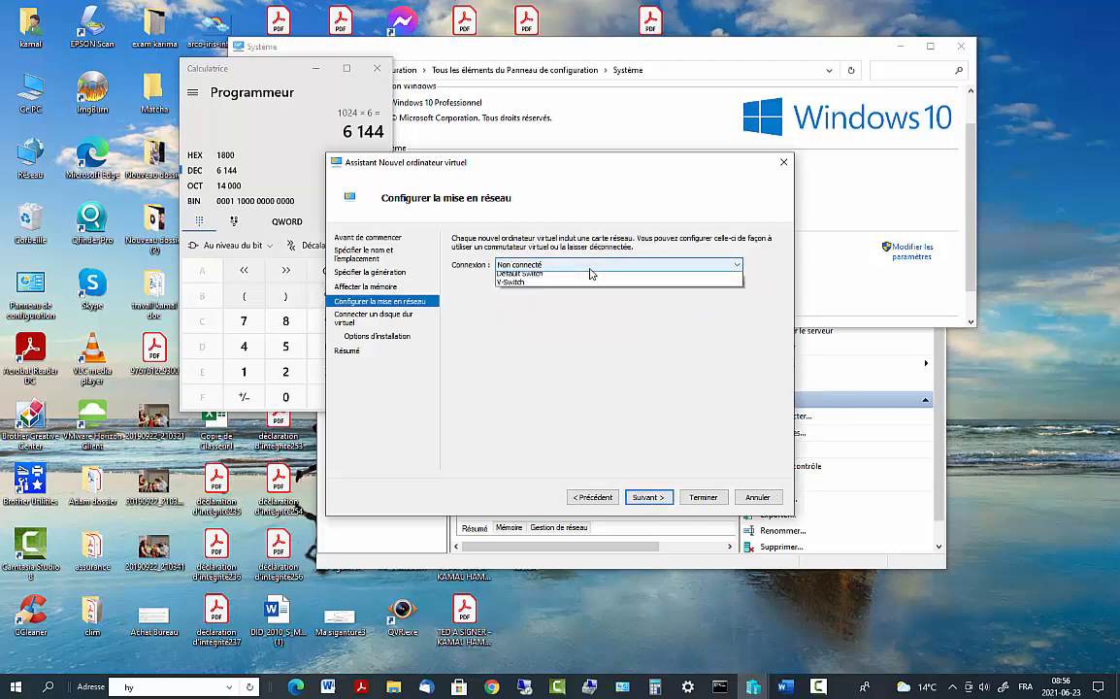
{"action": "left_click", "coordinate": [590, 275]}
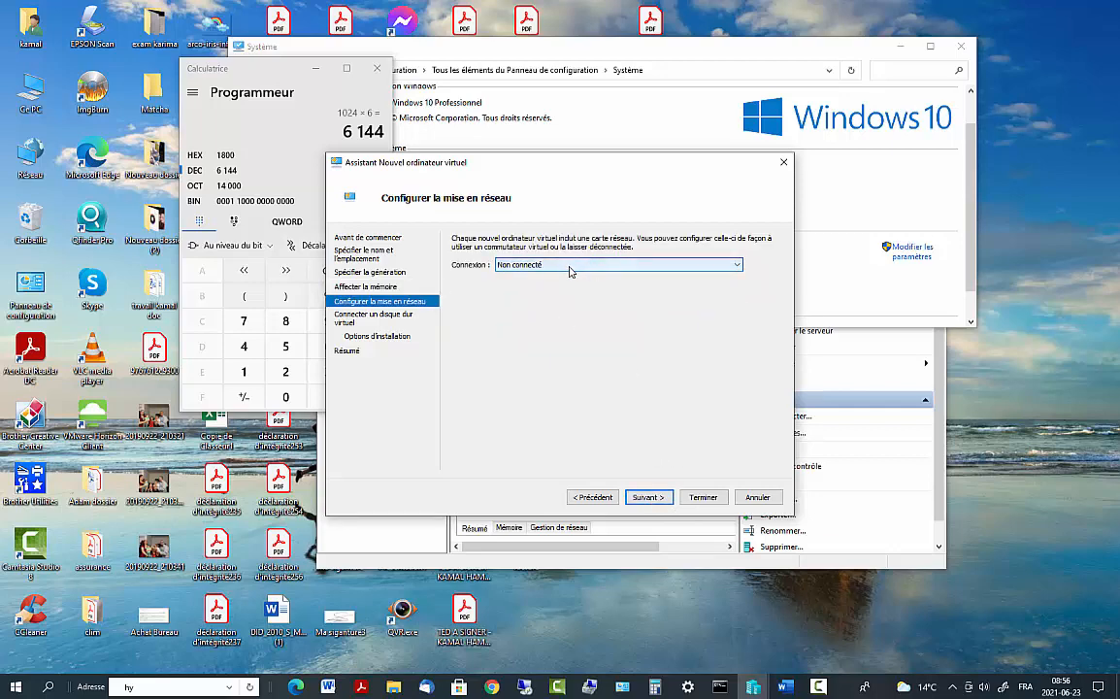
{"action": "left_click", "coordinate": [523, 268]}
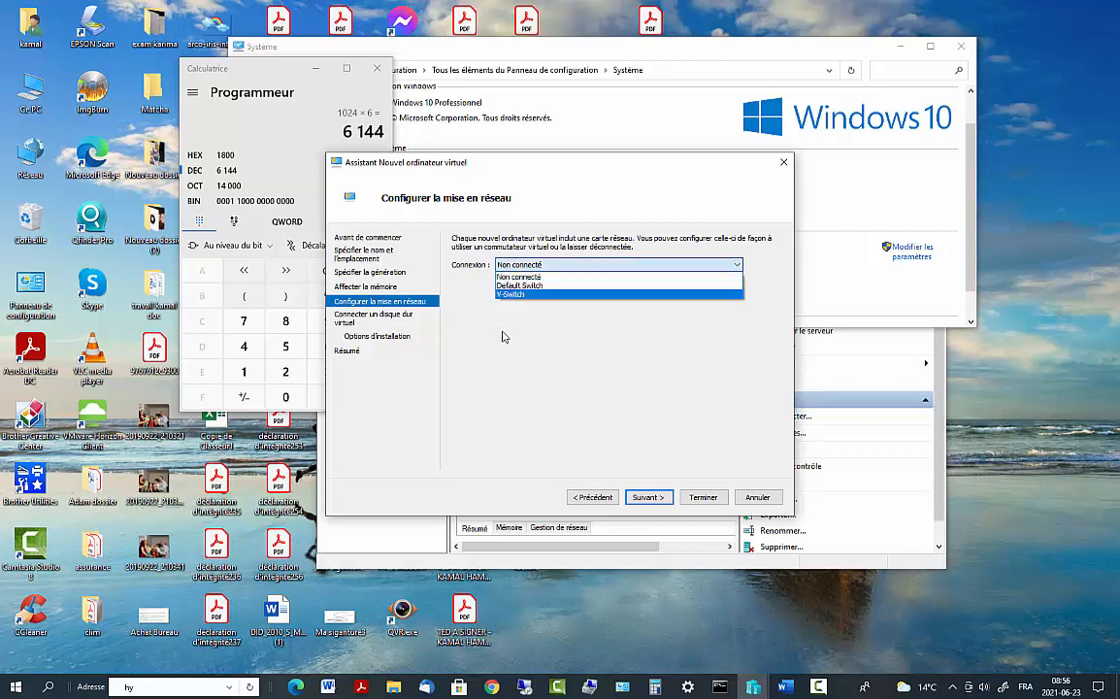
{"action": "left_click", "coordinate": [559, 315]}
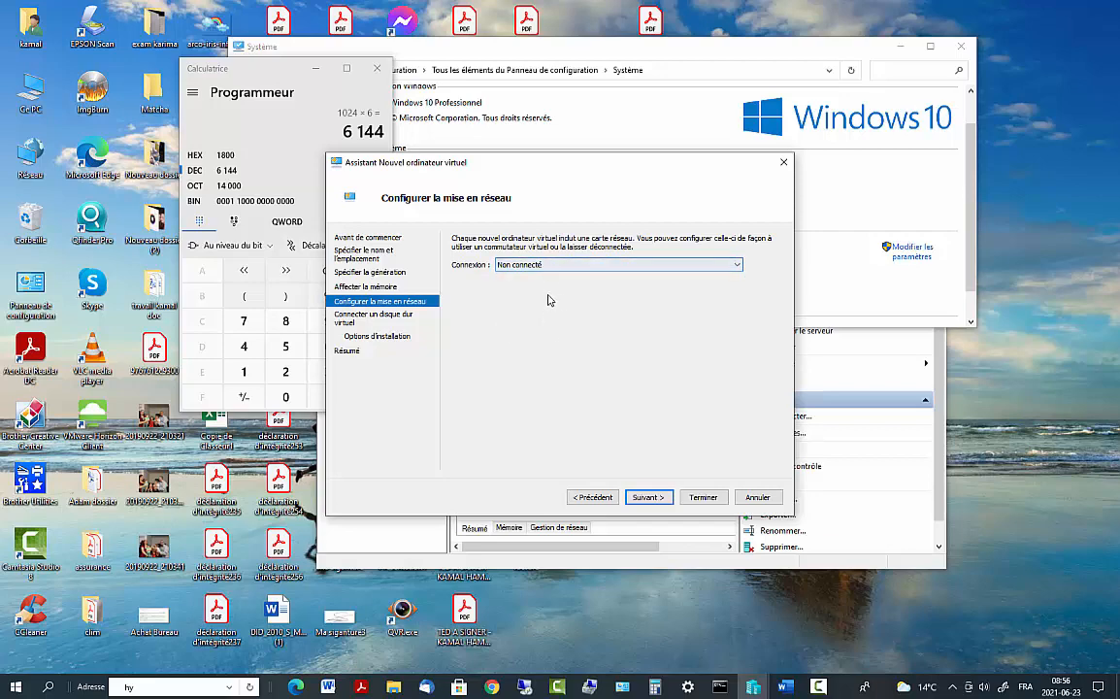
{"action": "left_click", "coordinate": [573, 267]}
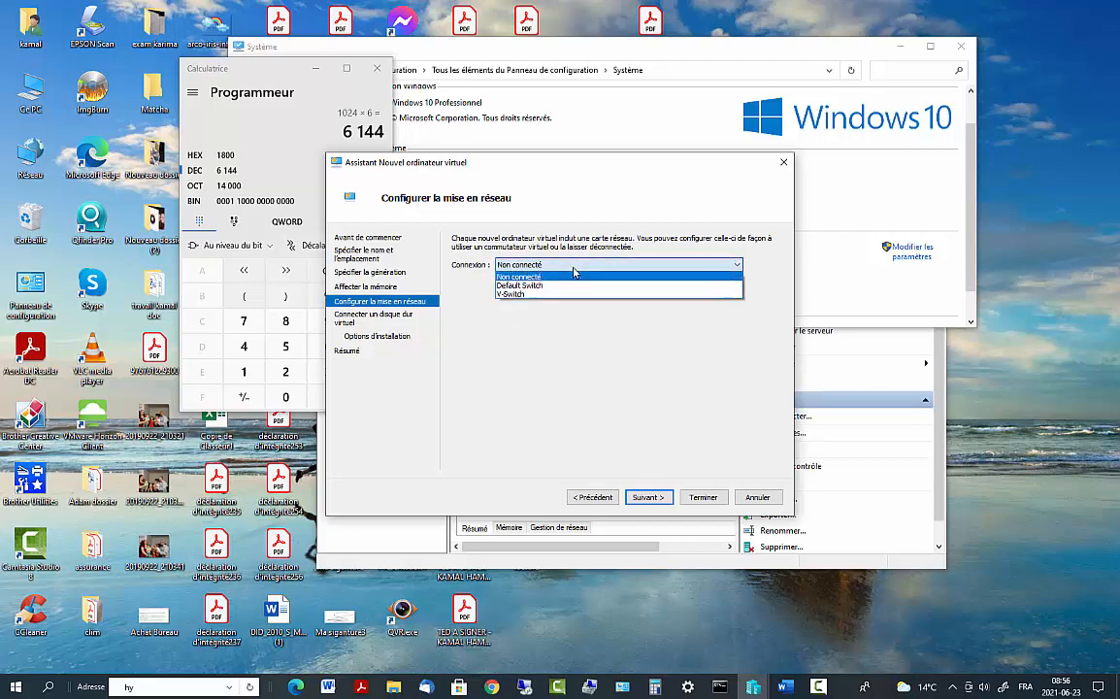
{"action": "left_click", "coordinate": [573, 274]}
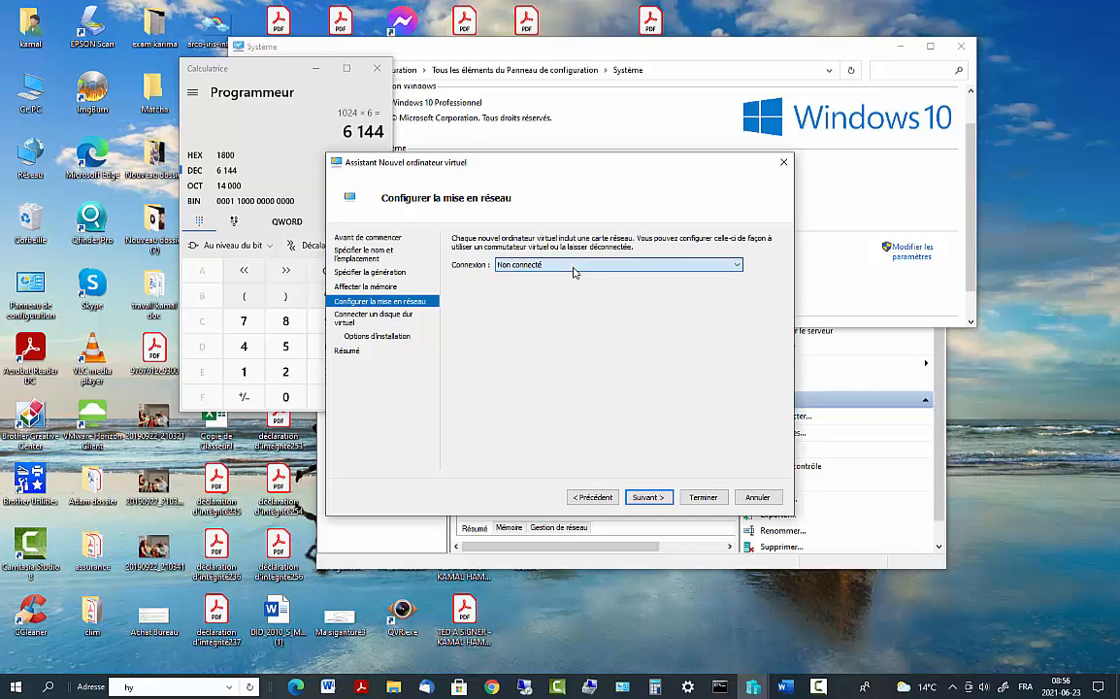
Create a WinServ2016 folder in E:\Machine Virtual and use it as the disk location
{"action": "left_click", "coordinate": [648, 500]}
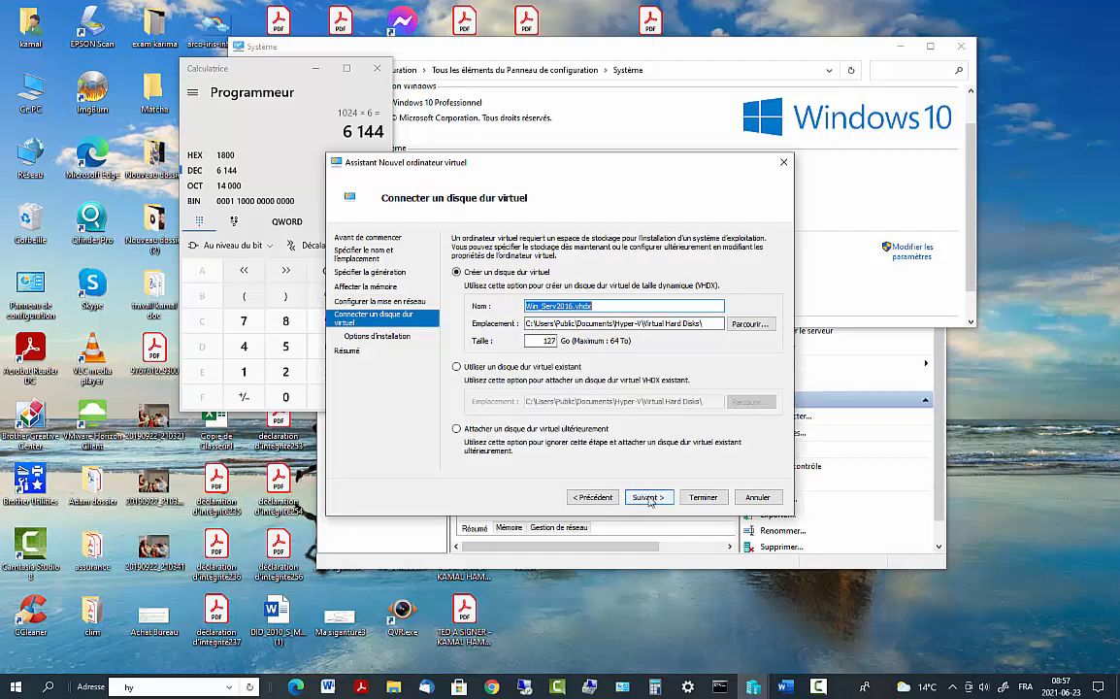
{"action": "left_click", "coordinate": [744, 326]}
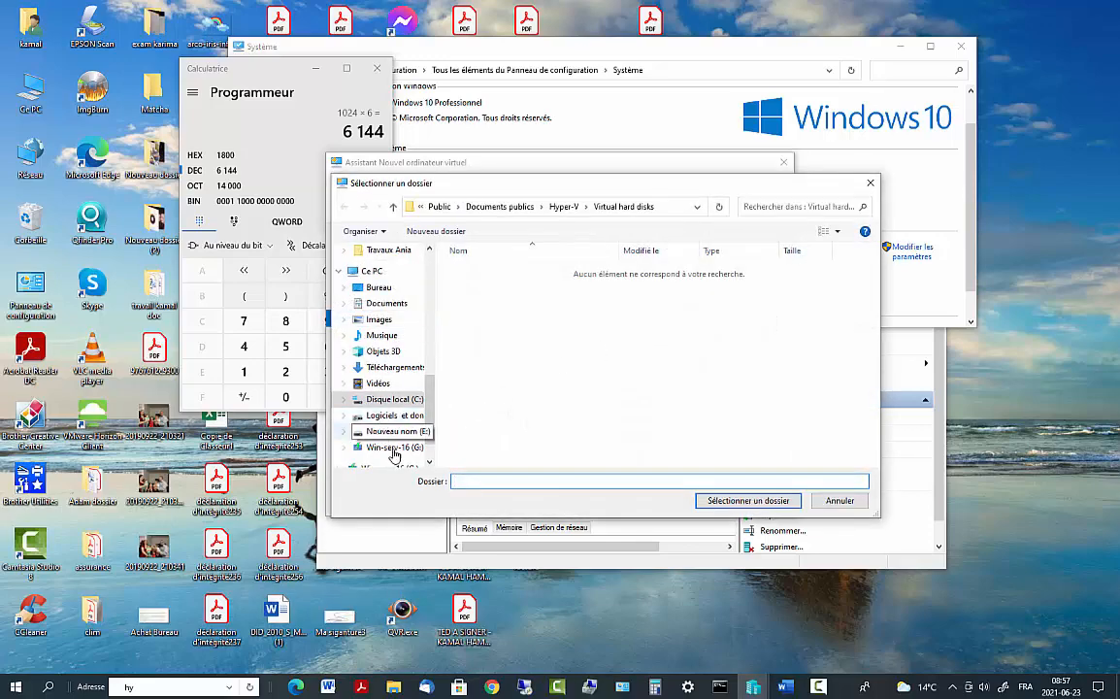
{"action": "scroll", "coordinate": [417, 403], "scroll_direction": "down", "scroll_amount": 2}
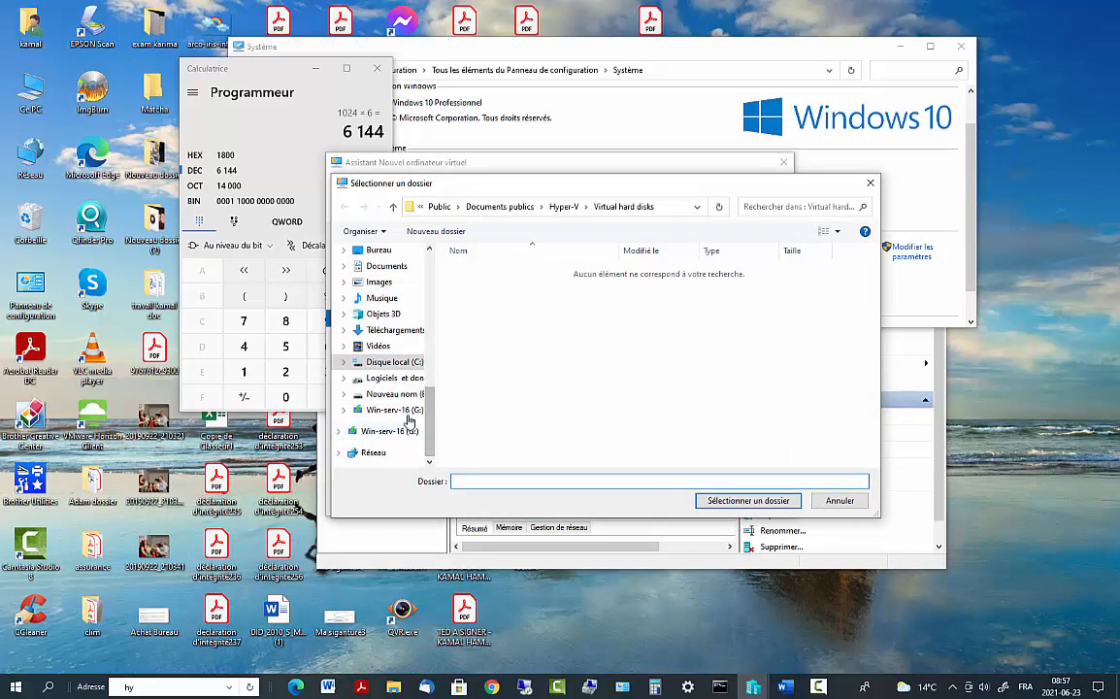
{"action": "left_click", "coordinate": [405, 396]}
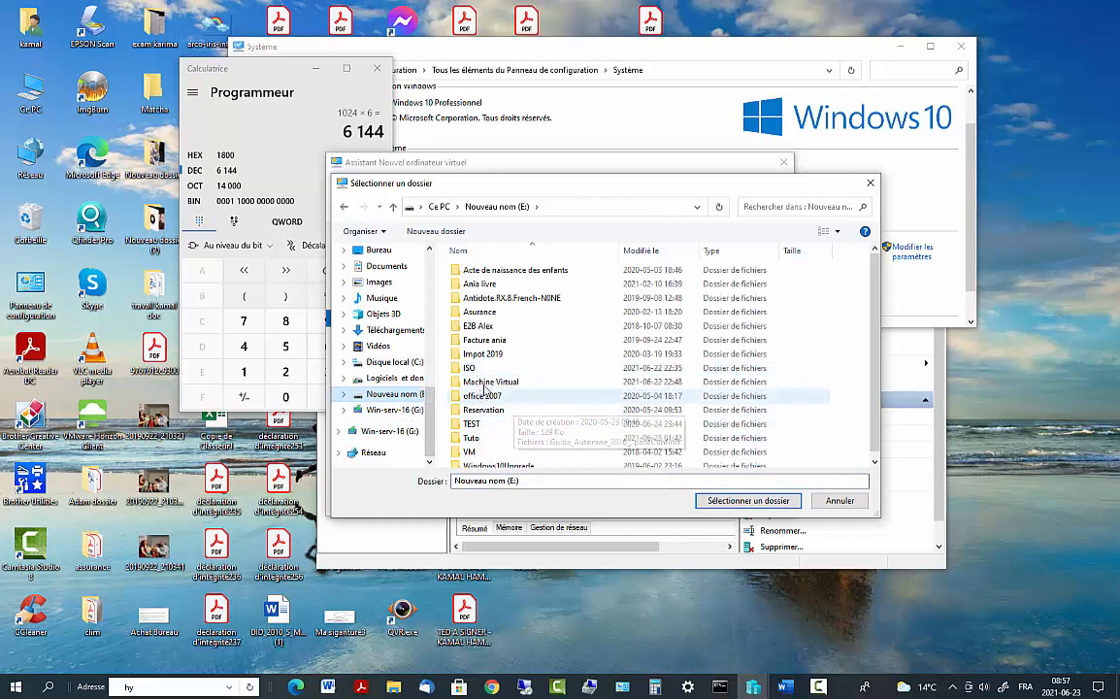
{"action": "left_click", "coordinate": [487, 384]}
{"action": "double_click", "coordinate": [487, 385]}
{"action": "right_click", "coordinate": [492, 368]}
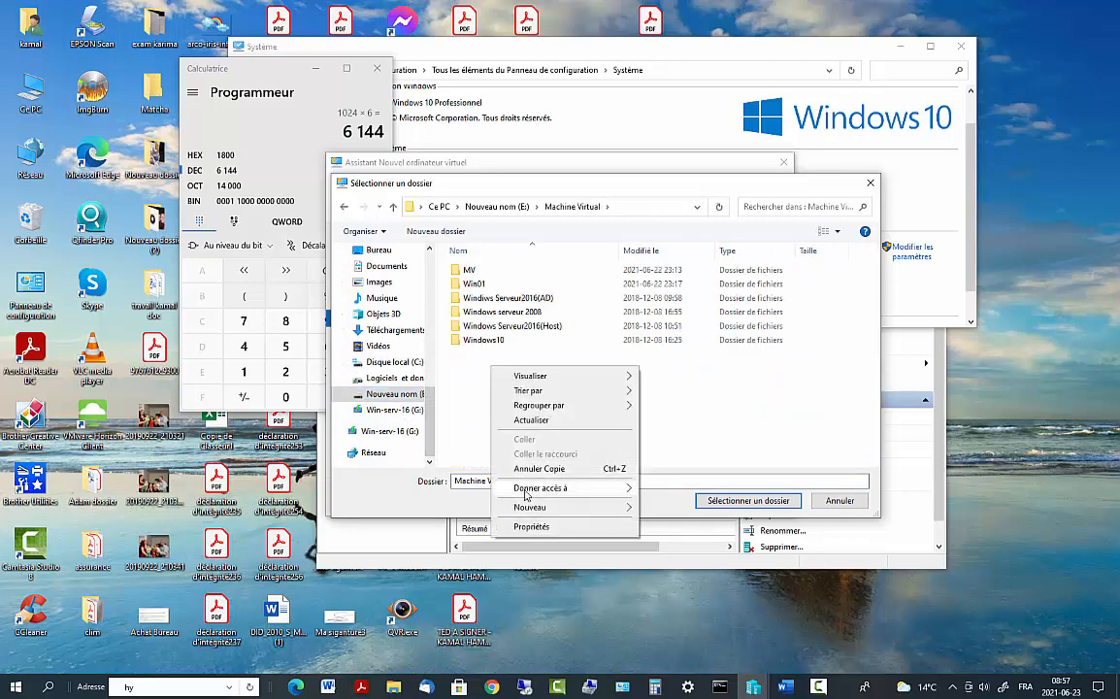
{"action": "mouse_move", "coordinate": [532, 506]}
{"action": "left_click", "coordinate": [669, 508]}
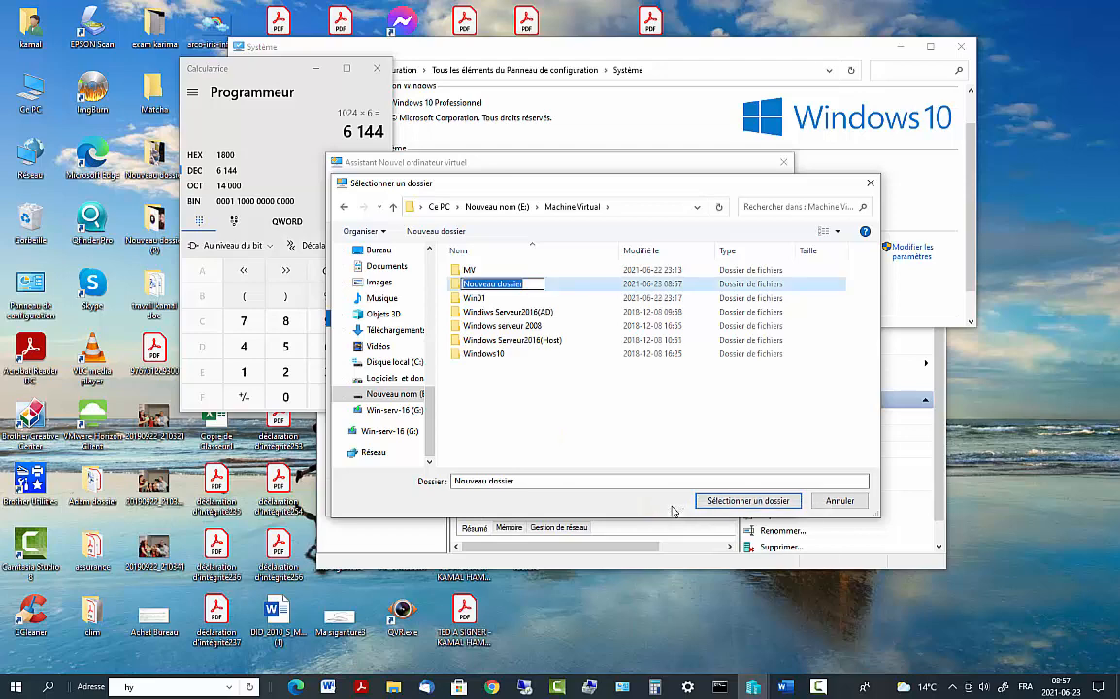
{"action": "type", "text": "W"}
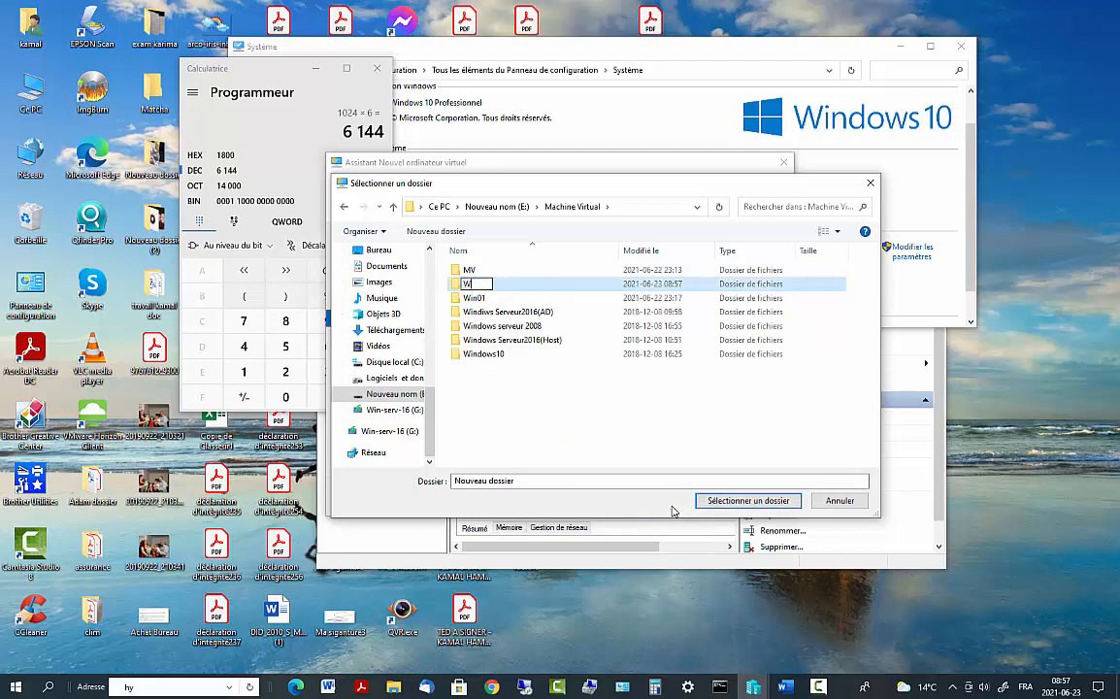
{"action": "type", "text": "inServ2016"}
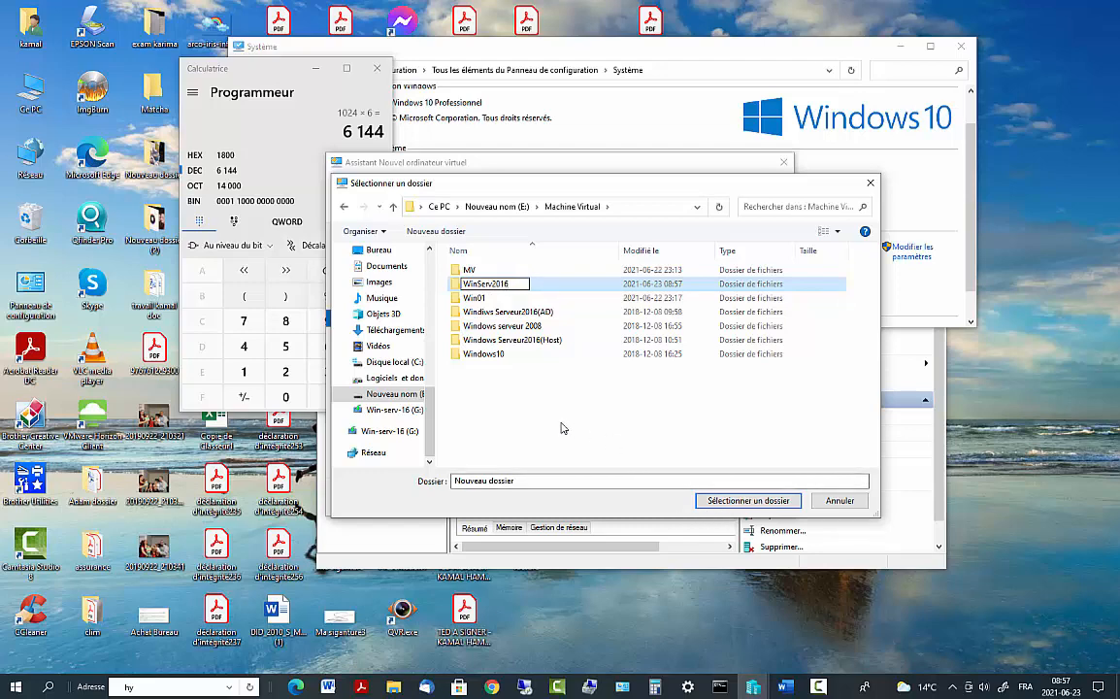
{"action": "left_click", "coordinate": [541, 391]}
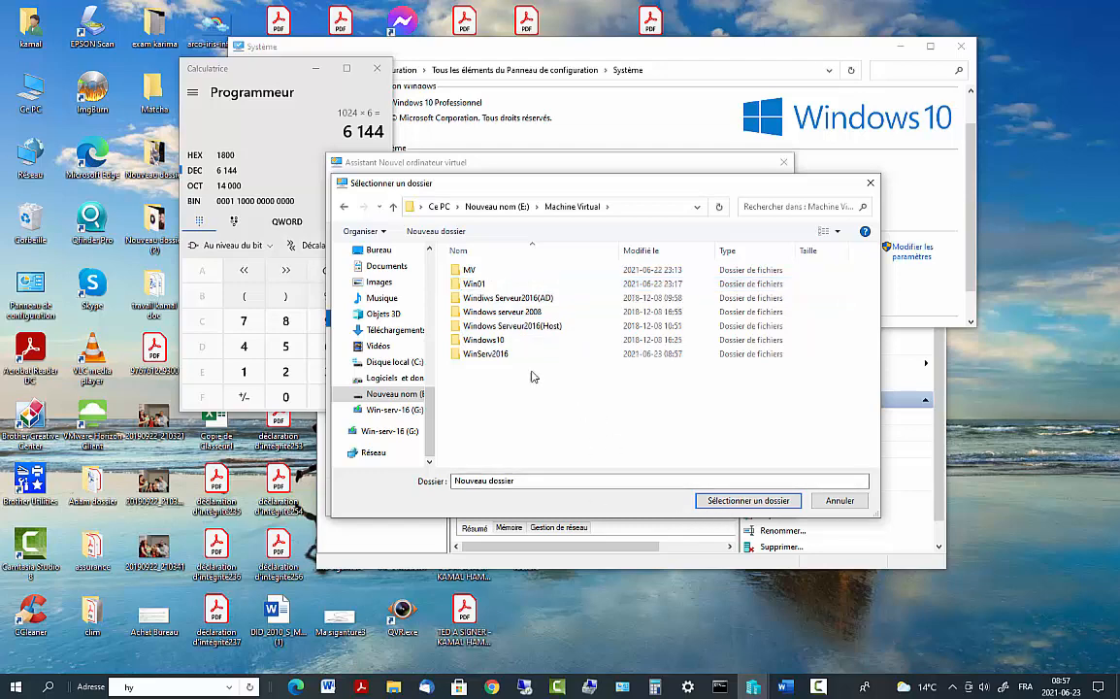
{"action": "double_click", "coordinate": [491, 355]}
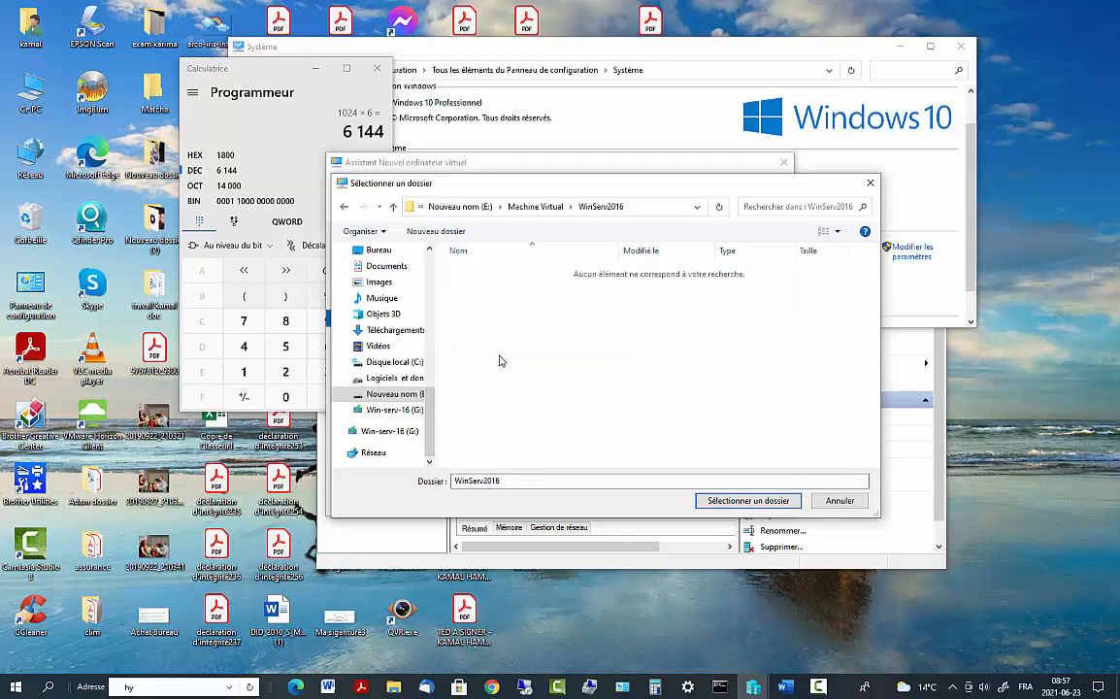
{"action": "left_click", "coordinate": [751, 500]}
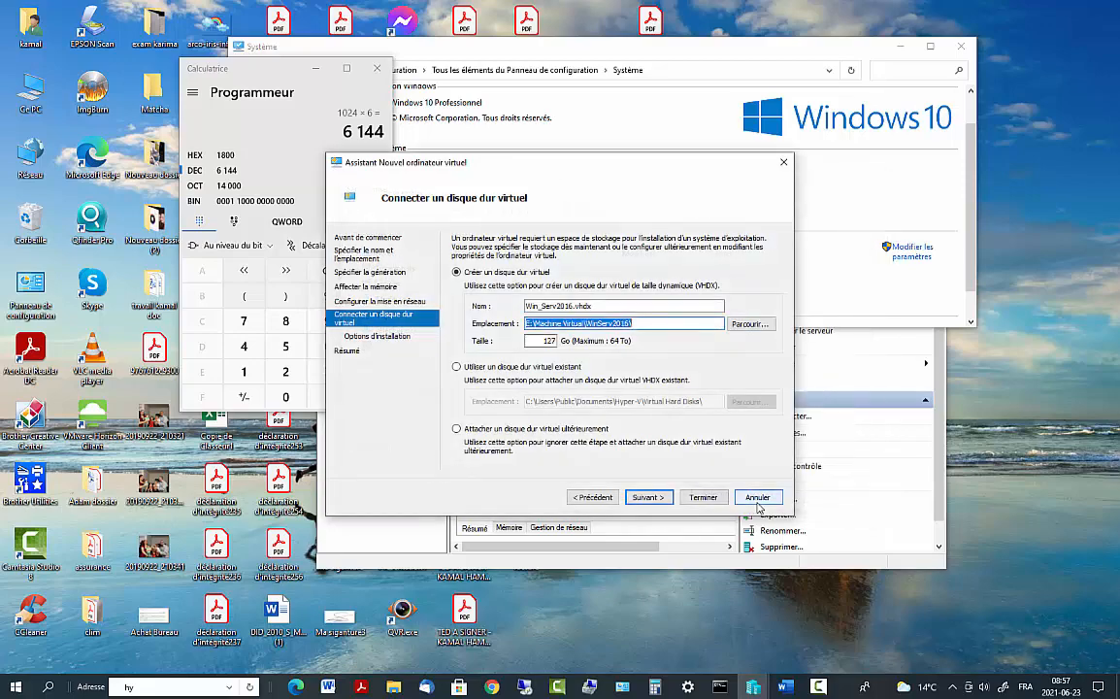
Set the Win_Serv2016.vhdx disk size to 80 GB and continue to installation options
{"action": "left_click", "coordinate": [652, 499]}
{"action": "left_click", "coordinate": [592, 497]}
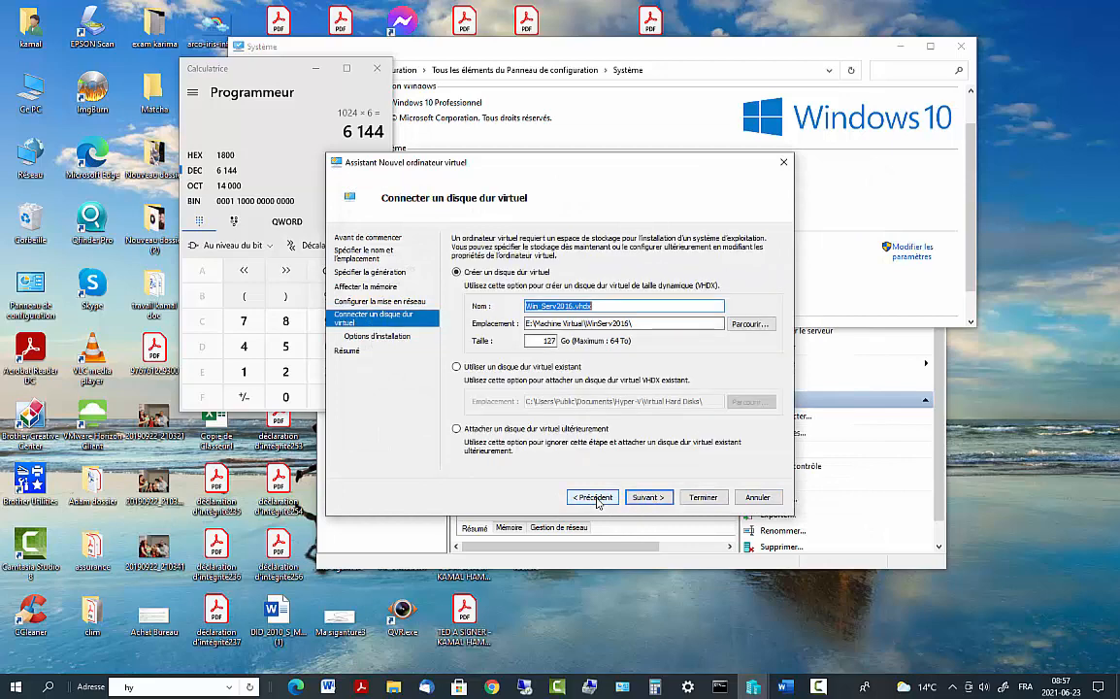
{"action": "double_click", "coordinate": [552, 340]}
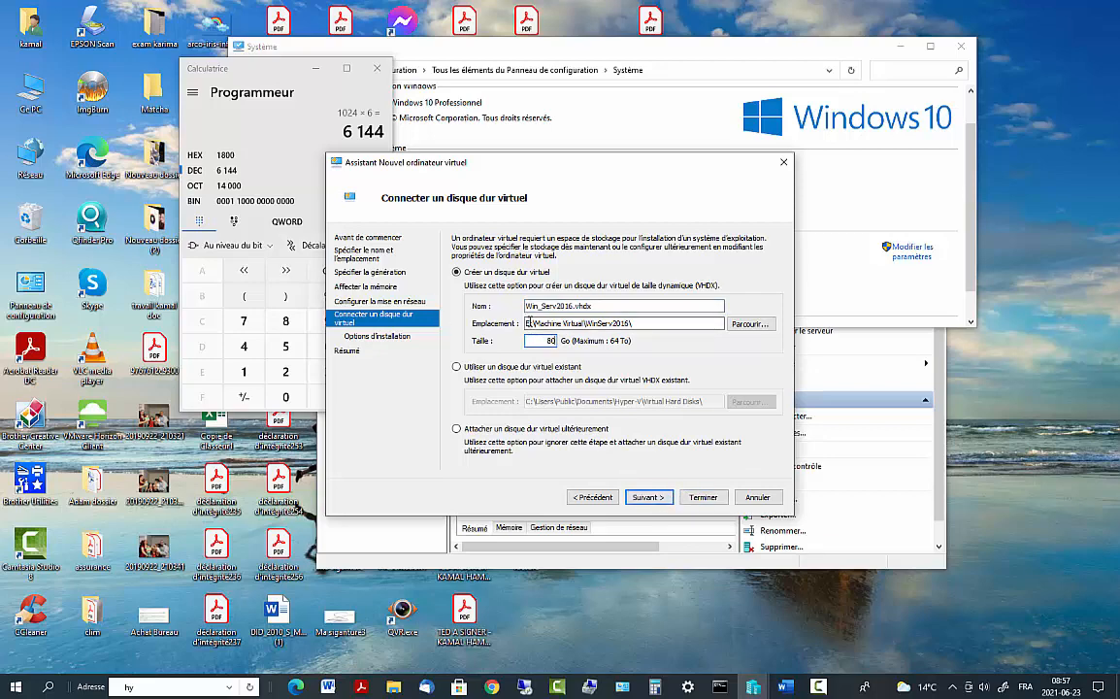
{"action": "left_click_drag", "start_coordinate": [530, 324], "coordinate": [655, 317]}
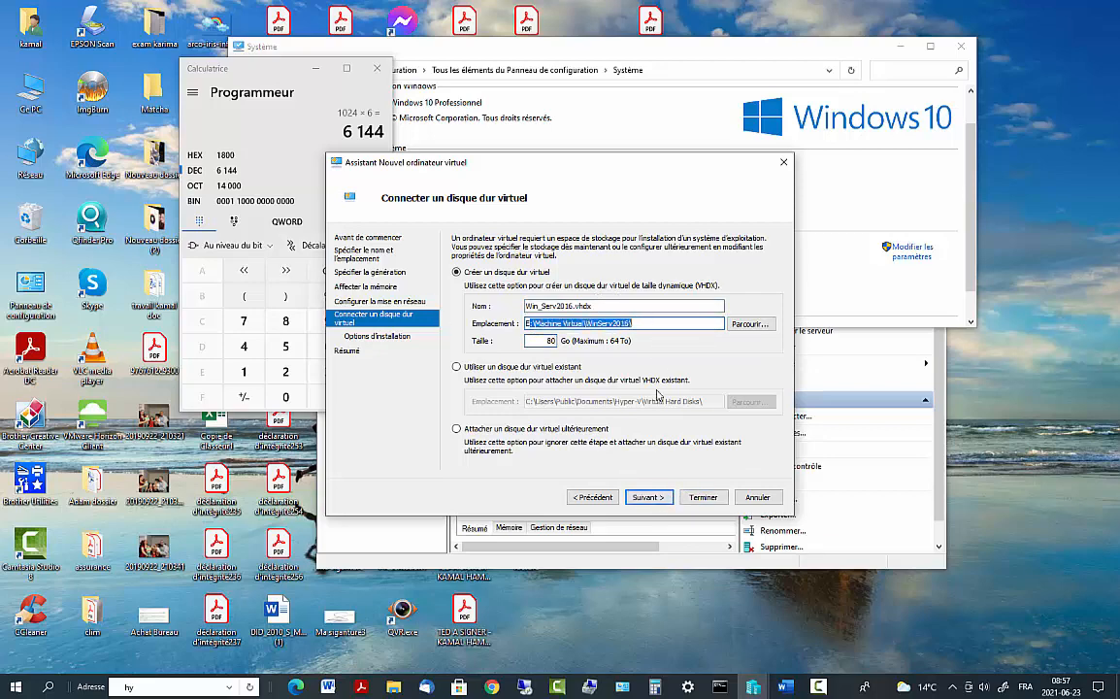
{"action": "left_click", "coordinate": [648, 497]}
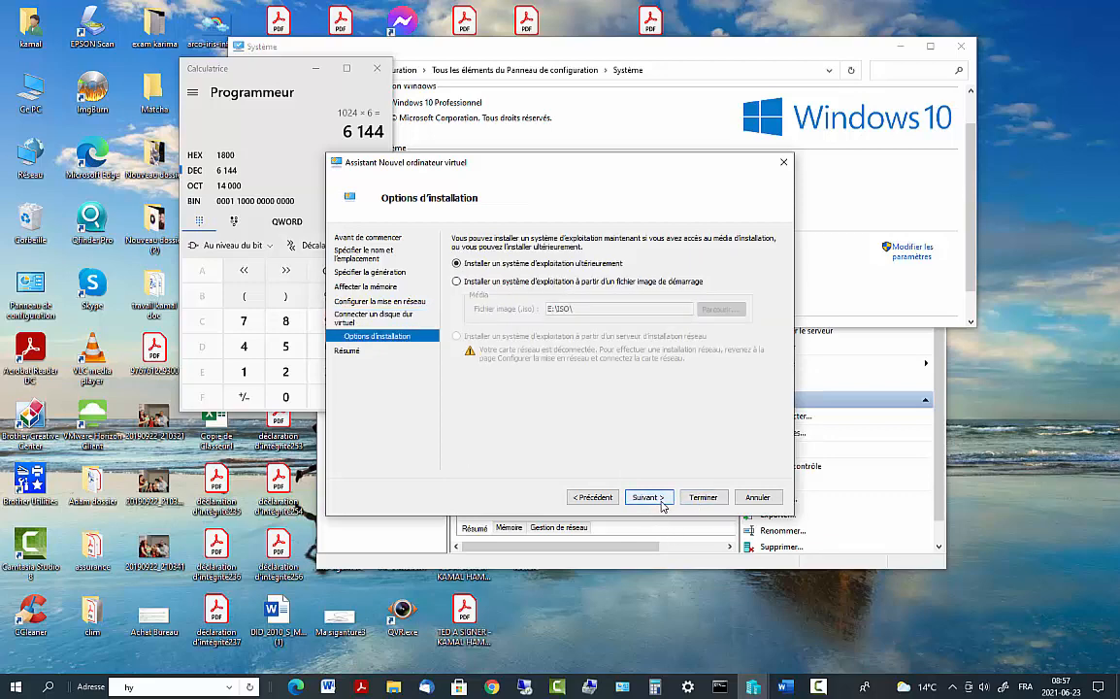
Install from the E:\ISO\winserveur2016.ISO image and finish creating the VM
{"action": "left_click", "coordinate": [458, 280]}
{"action": "left_click", "coordinate": [721, 309]}
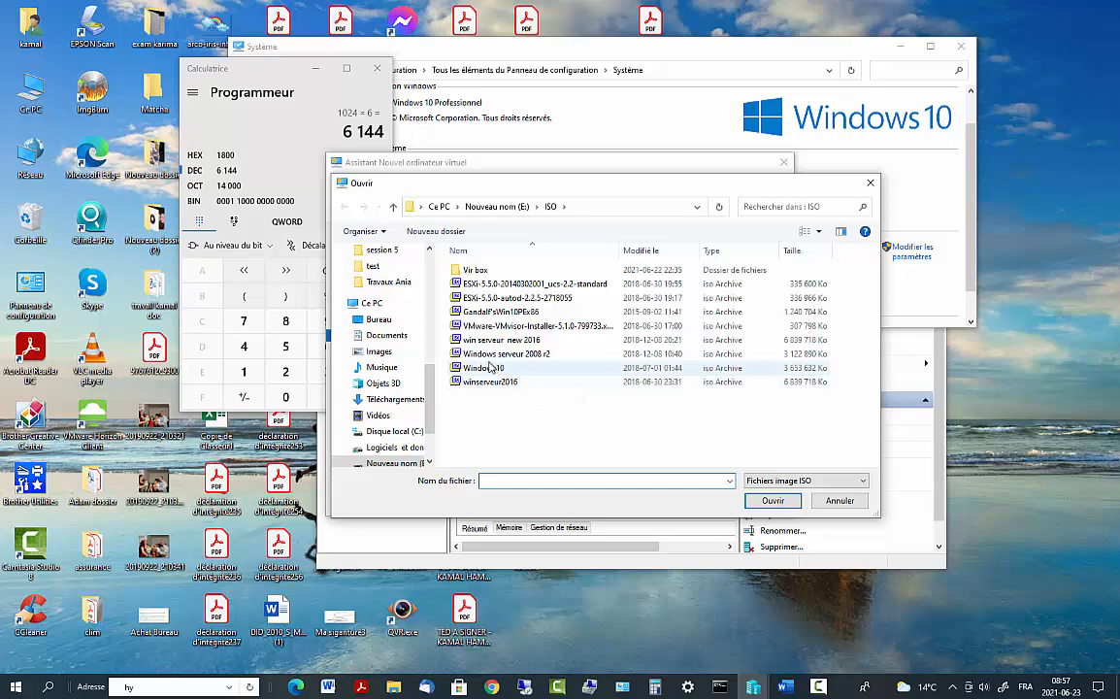
{"action": "left_click", "coordinate": [491, 384]}
{"action": "double_click", "coordinate": [491, 384]}
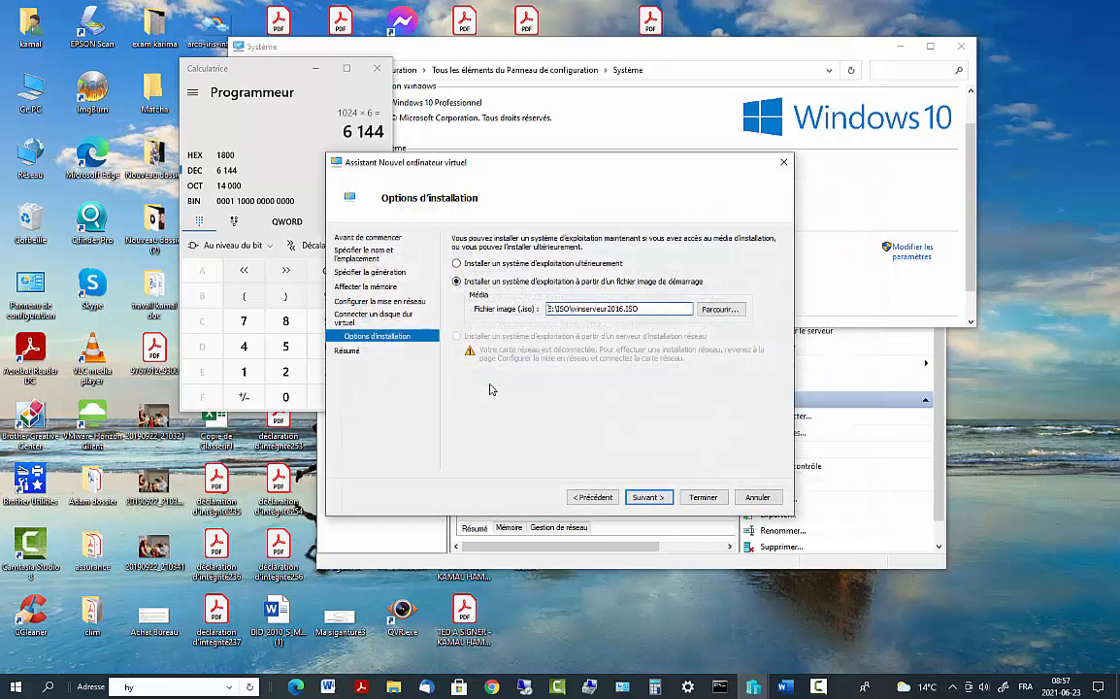
{"action": "left_click", "coordinate": [647, 497]}
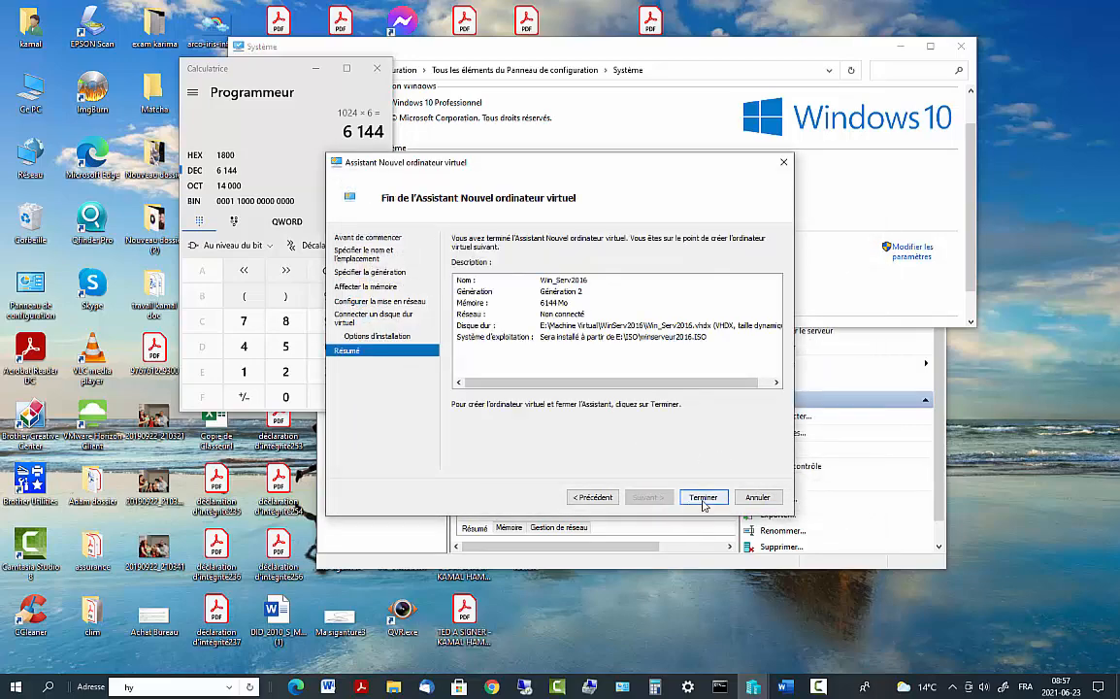
{"action": "left_click", "coordinate": [702, 497]}
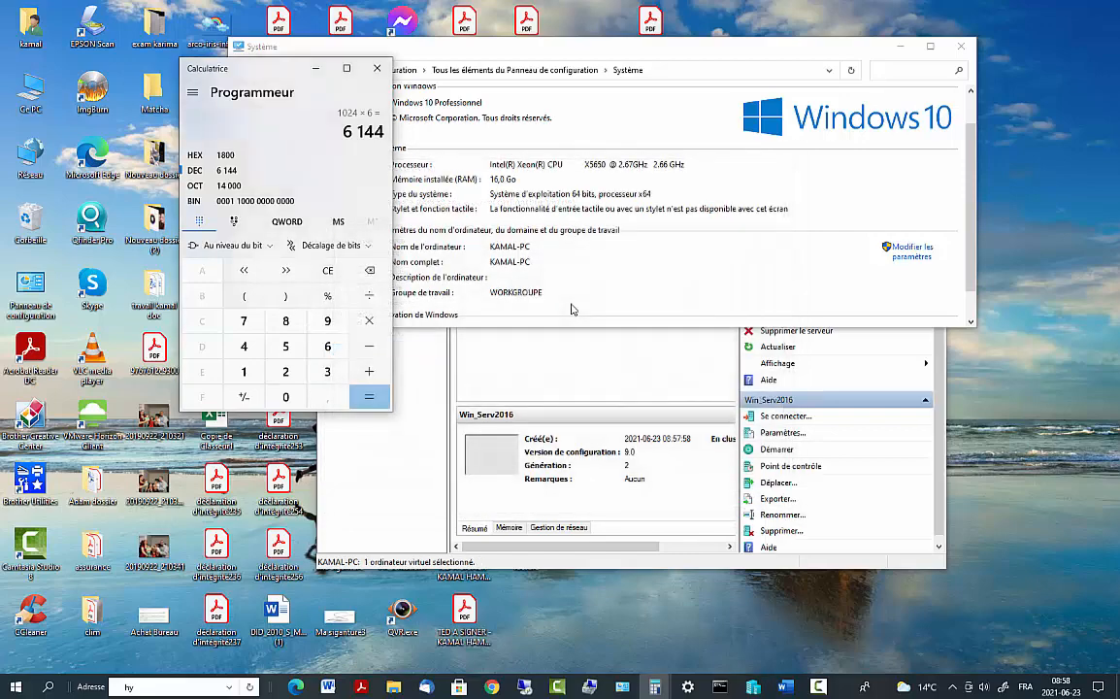
In Win_Serv2016's settings, set minimum and maximum RAM to 6144 MB
{"action": "left_click", "coordinate": [679, 503]}
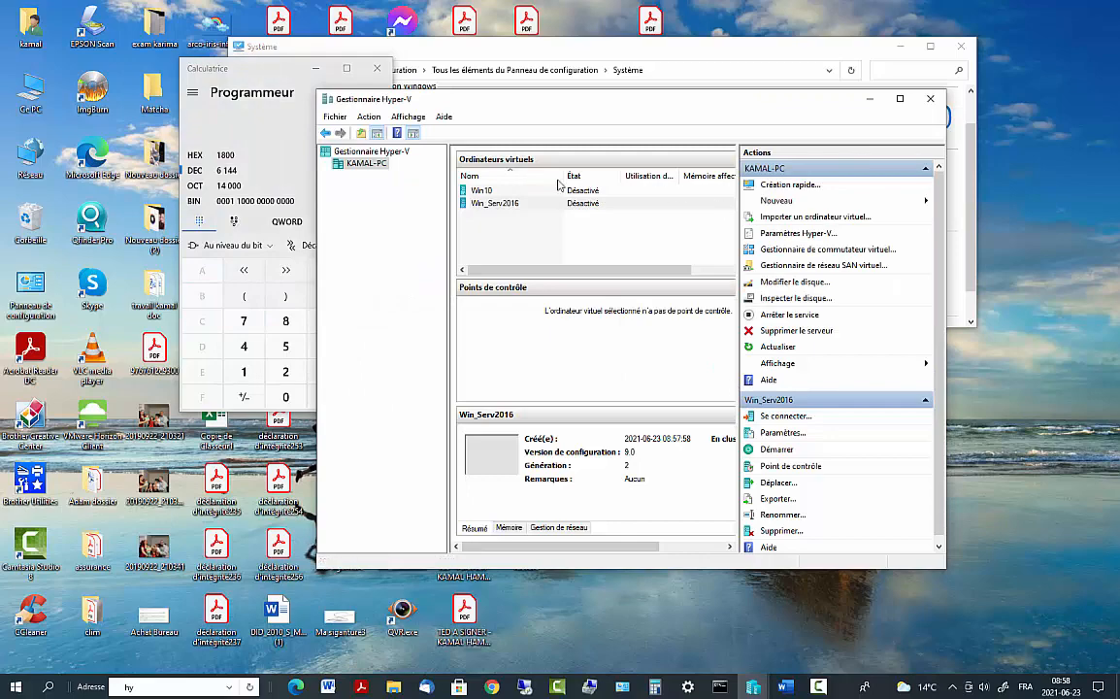
{"action": "right_click", "coordinate": [504, 207]}
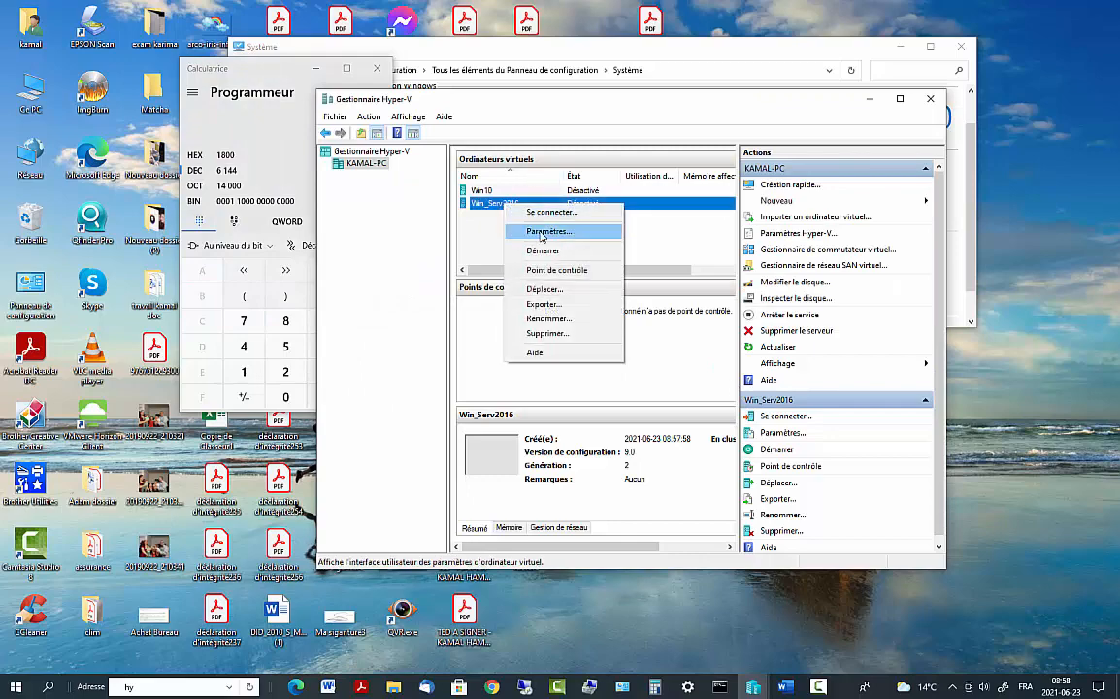
{"action": "left_click", "coordinate": [500, 229]}
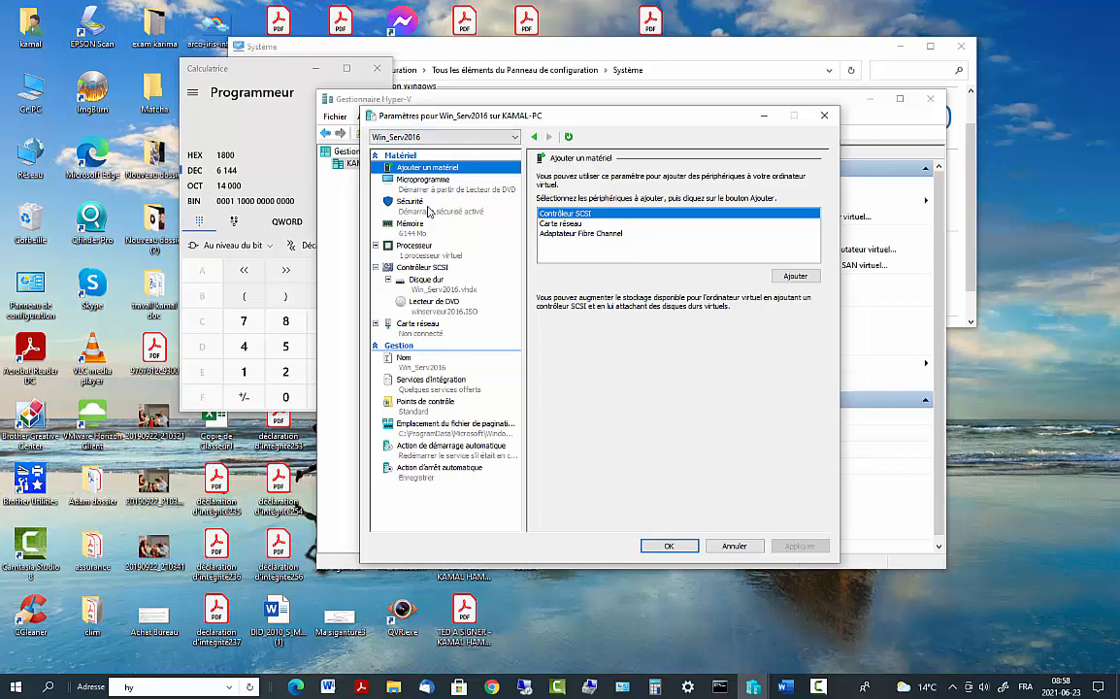
{"action": "left_click", "coordinate": [412, 231]}
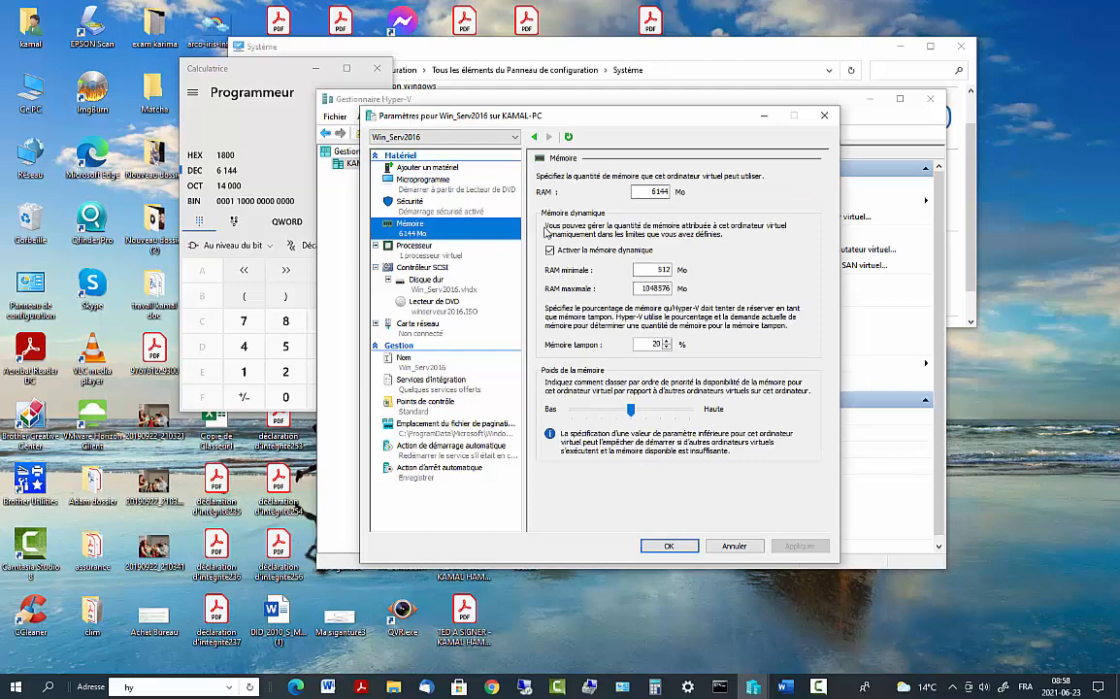
{"action": "left_click_drag", "start_coordinate": [651, 191], "coordinate": [684, 190]}
{"action": "key", "text": "ctrl+c"}
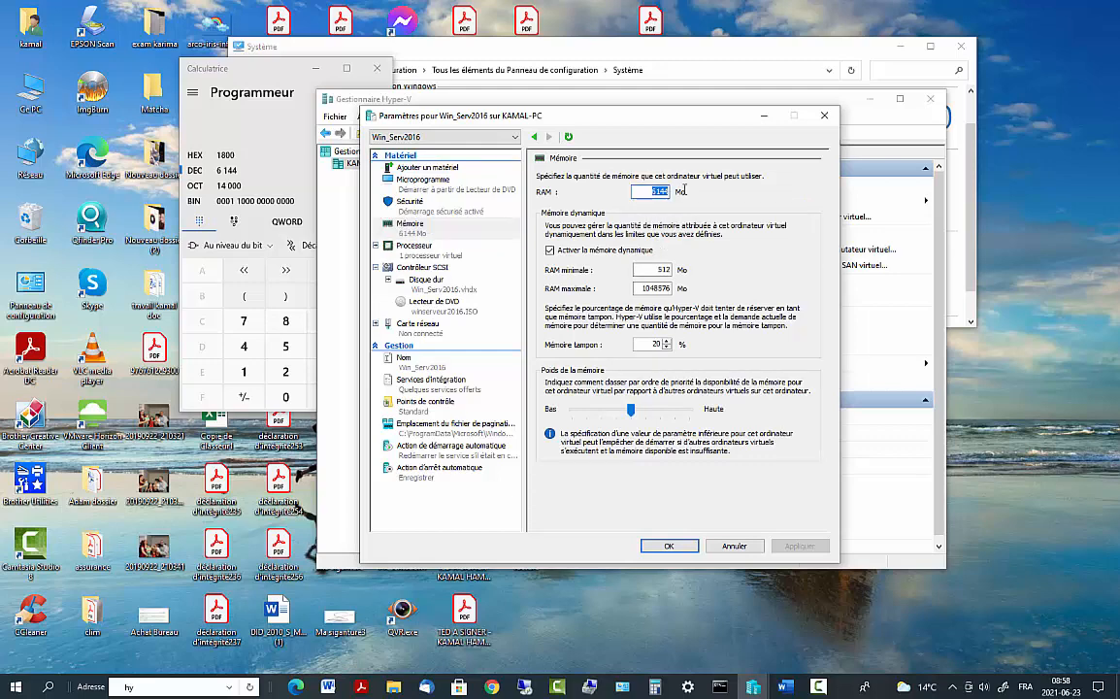
{"action": "left_click_drag", "start_coordinate": [655, 270], "coordinate": [712, 276]}
{"action": "key", "text": "ctrl+v"}
{"action": "left_click_drag", "start_coordinate": [644, 288], "coordinate": [698, 290]}
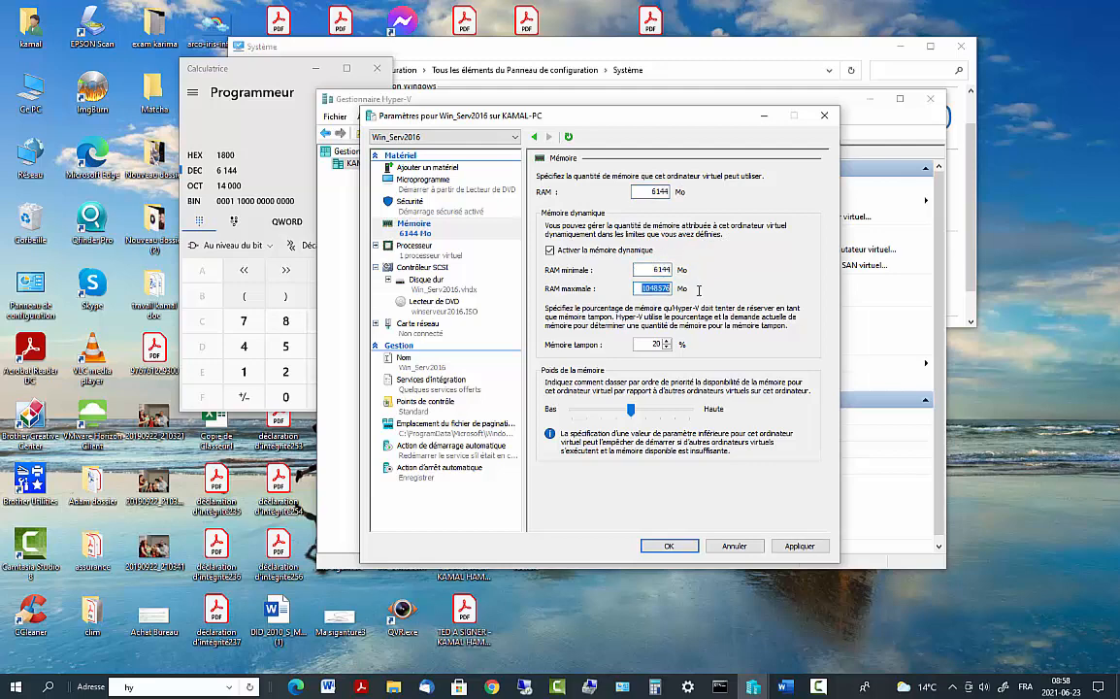
{"action": "key", "text": "ctrl+v"}
{"action": "left_click_drag", "start_coordinate": [641, 343], "coordinate": [672, 349]}
Give the VM 3 virtual processors, review disk, DVD and network, and apply
{"action": "left_click", "coordinate": [425, 254]}
{"action": "left_click", "coordinate": [698, 206]}
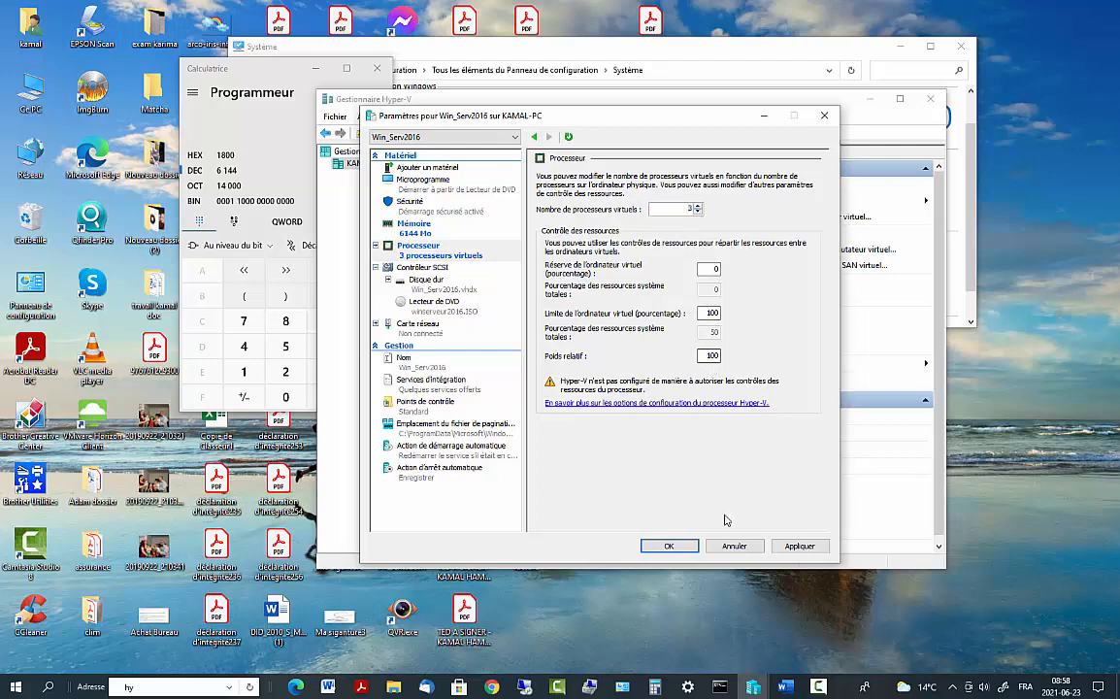
{"action": "left_click", "coordinate": [425, 284]}
{"action": "left_click", "coordinate": [424, 306]}
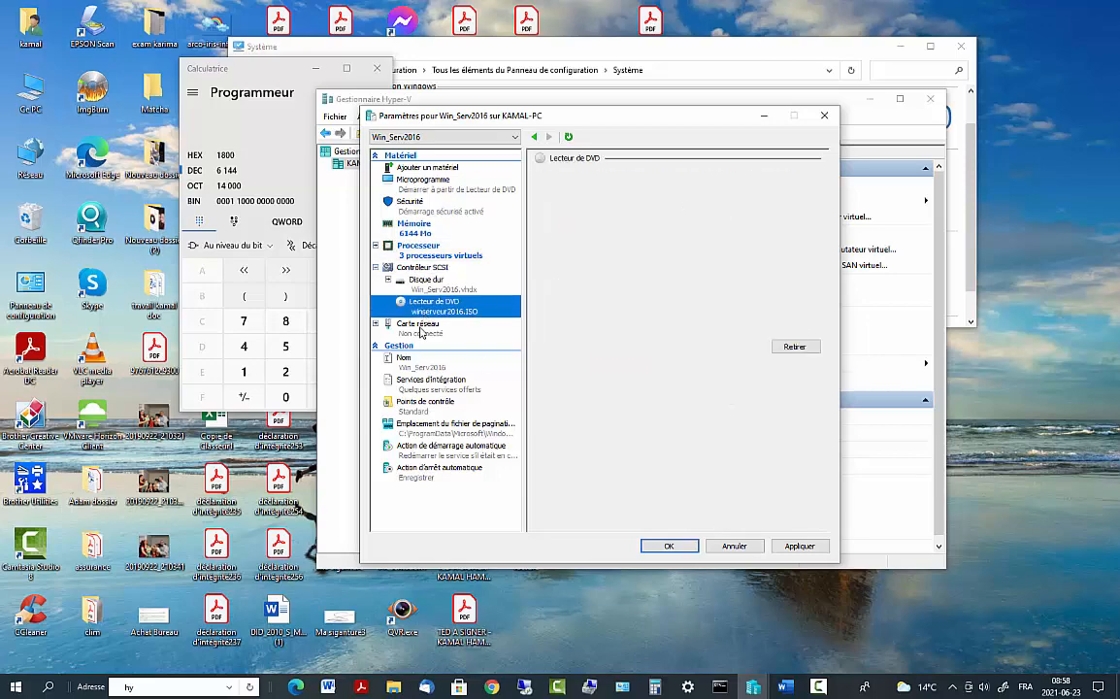
{"action": "left_click", "coordinate": [421, 330]}
{"action": "left_click", "coordinate": [799, 545]}
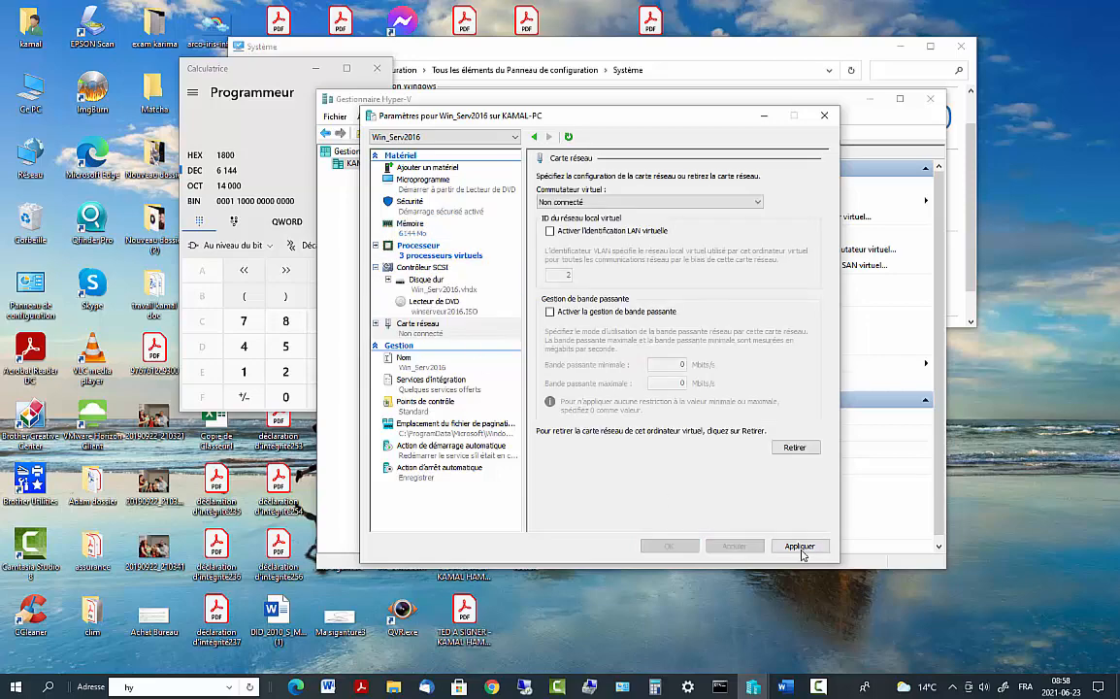
{"action": "left_click", "coordinate": [669, 546]}
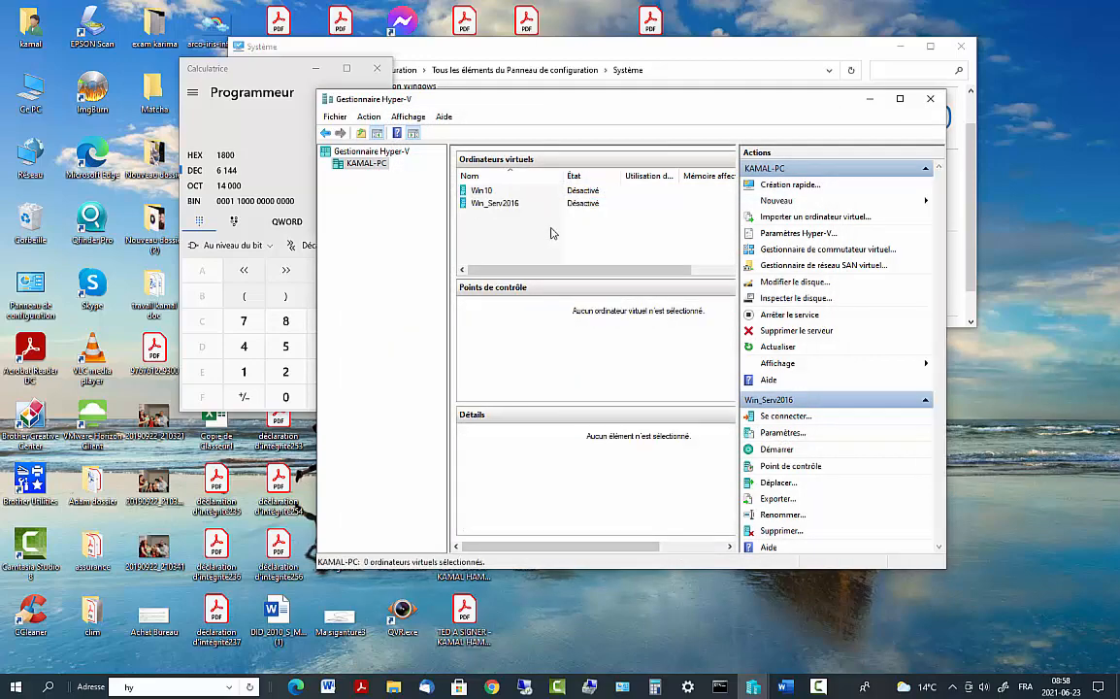
Connect to Win_Serv2016, start it, and boot from the installation DVD
{"action": "double_click", "coordinate": [522, 204]}
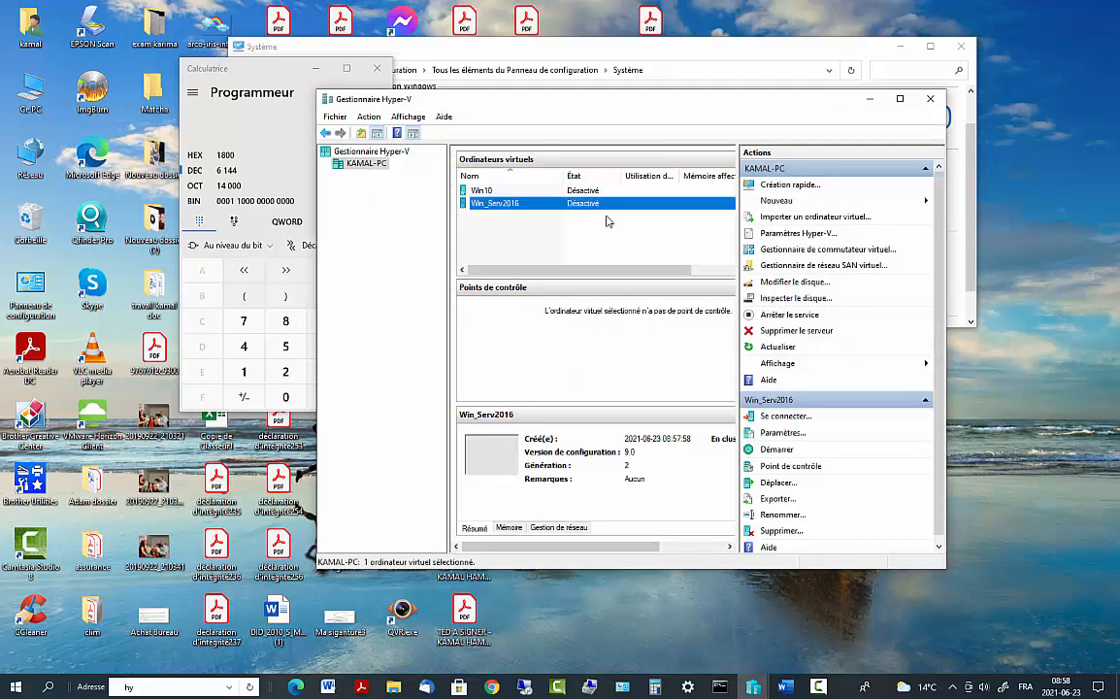
{"action": "left_click", "coordinate": [330, 275]}
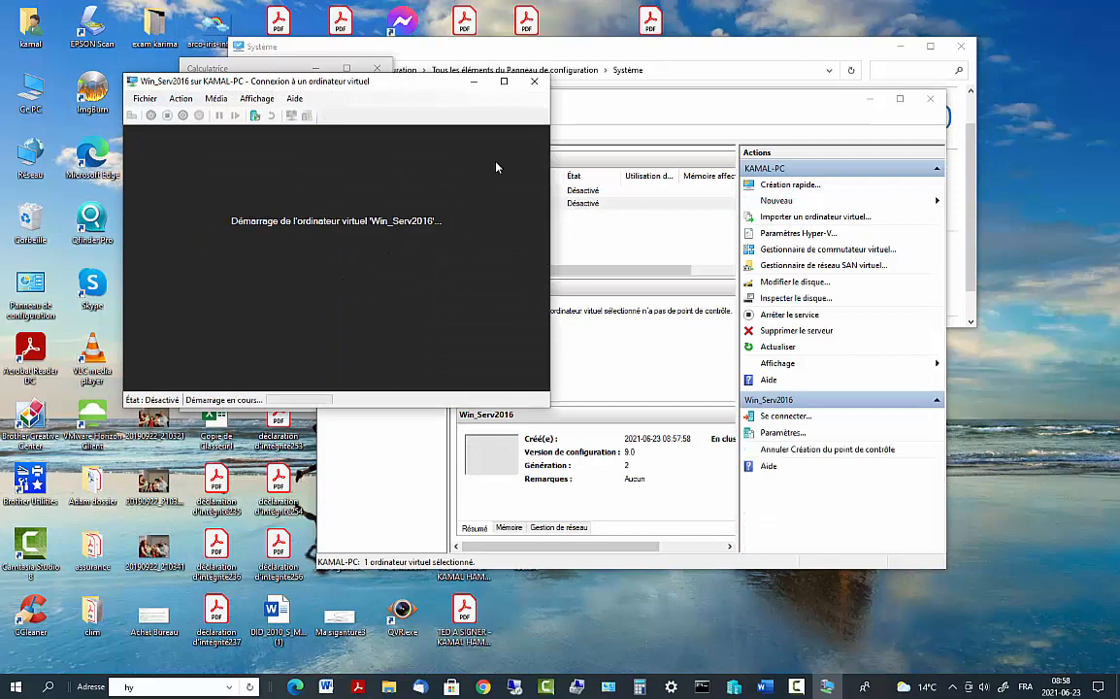
{"action": "left_click_drag", "start_coordinate": [434, 92], "coordinate": [518, 103]}
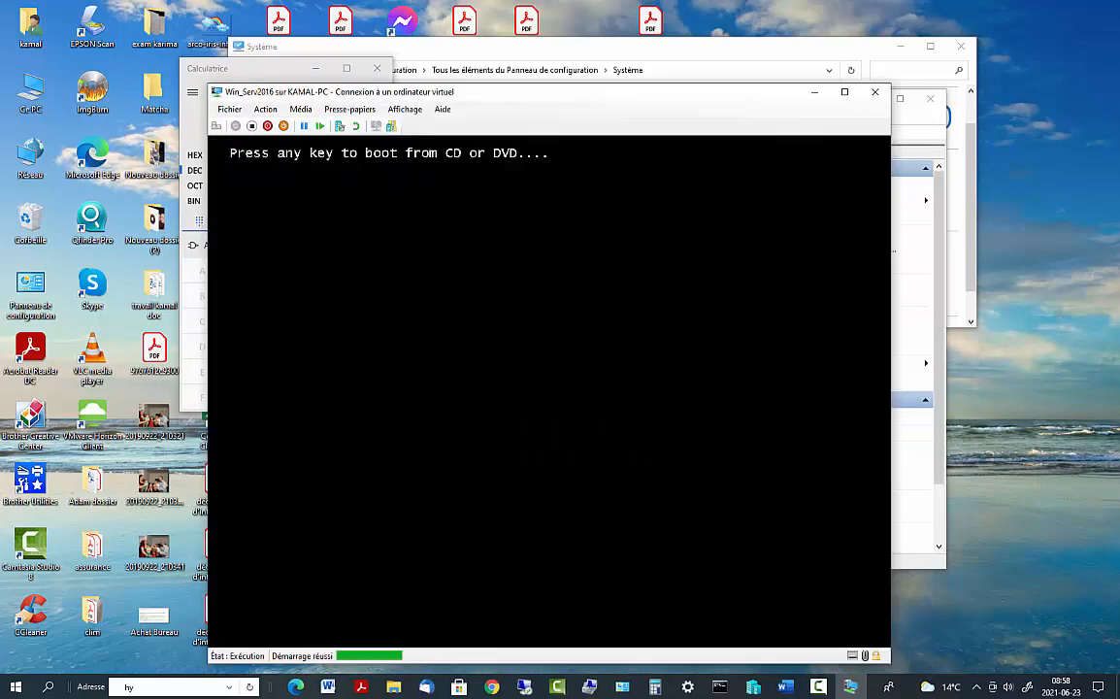
{"action": "key", "text": "Return"}
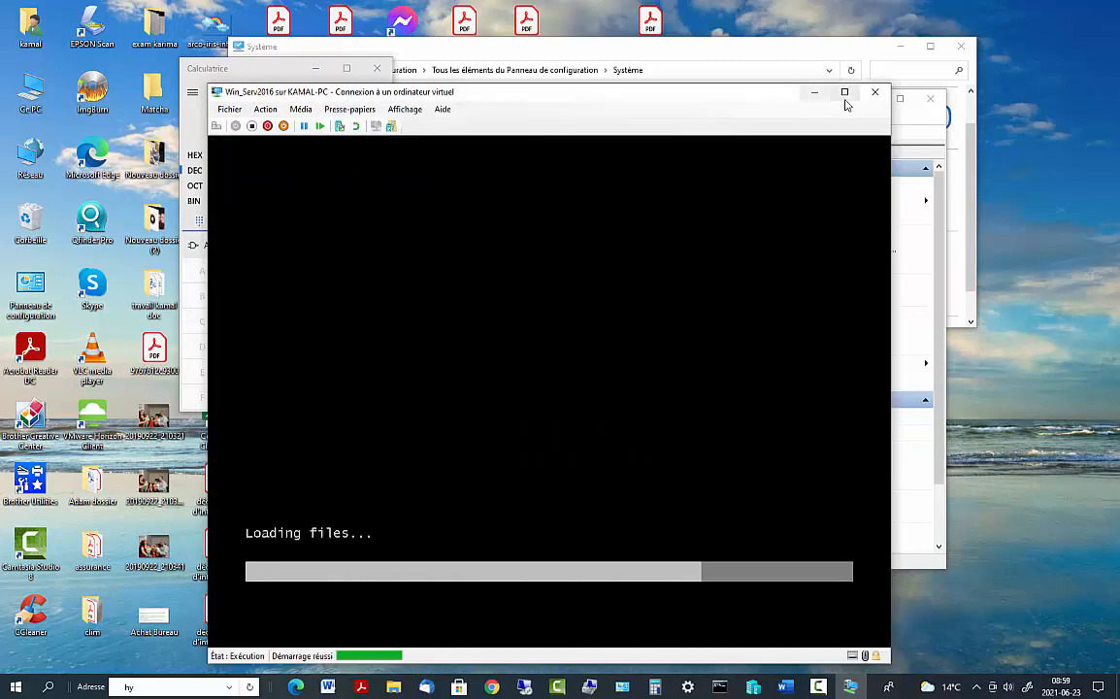
{"action": "left_click_drag", "start_coordinate": [791, 97], "coordinate": [699, 42]}
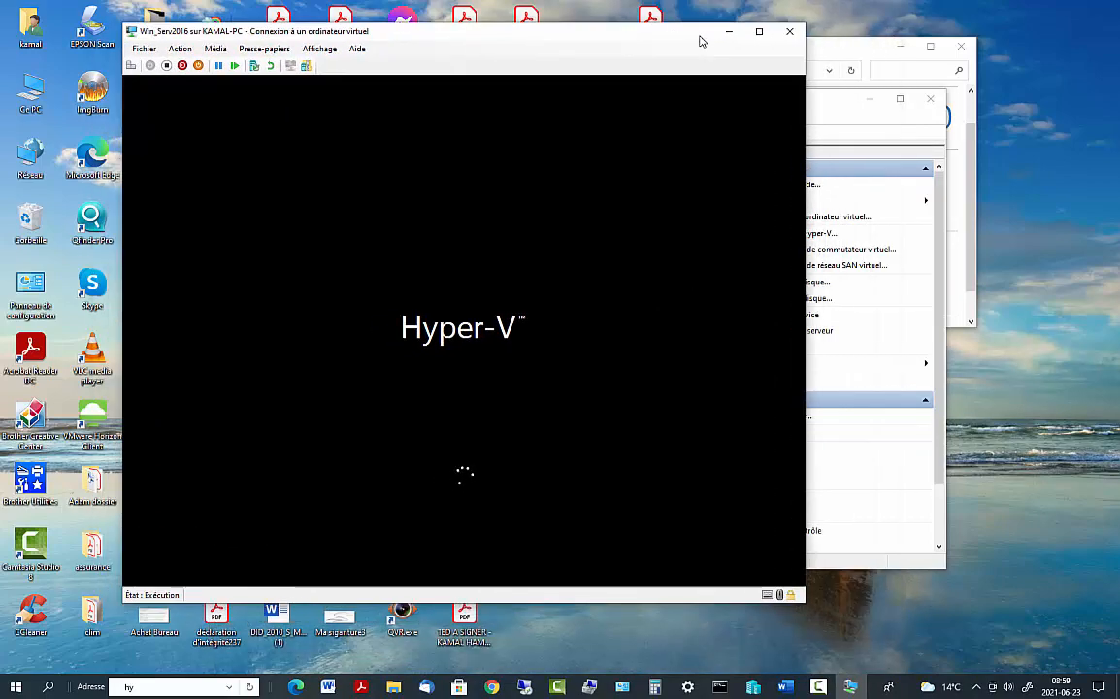
{"action": "mouse_move", "coordinate": [813, 689]}
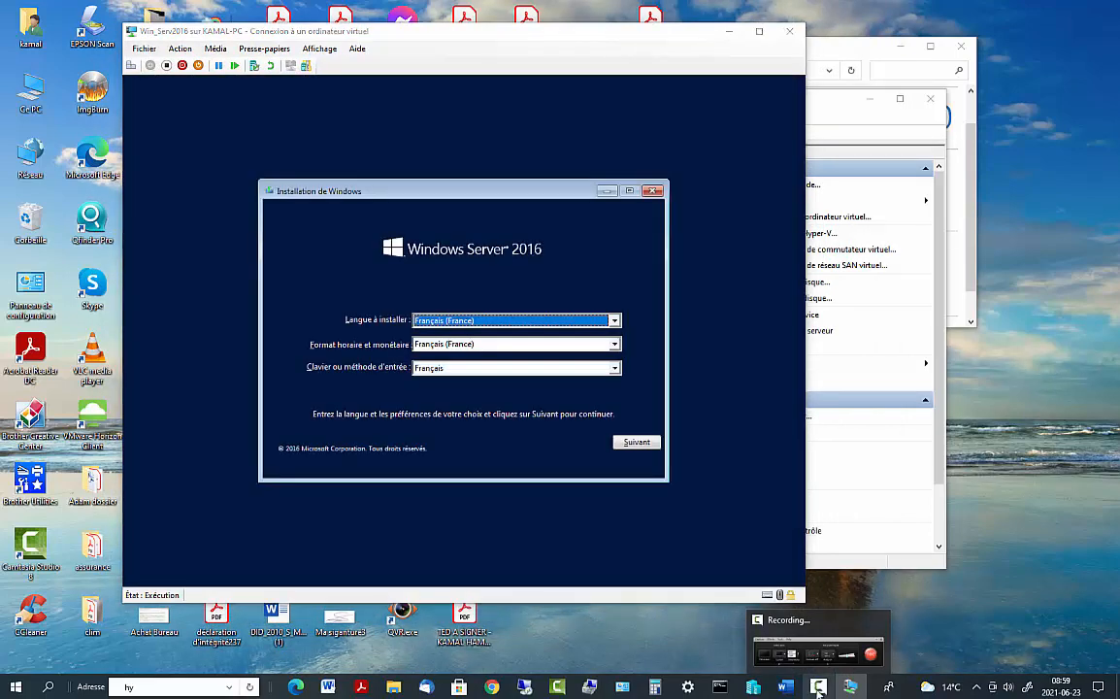
Choose Français (Canada) as time and currency format, then start Installer maintenant
{"action": "left_click", "coordinate": [819, 689]}
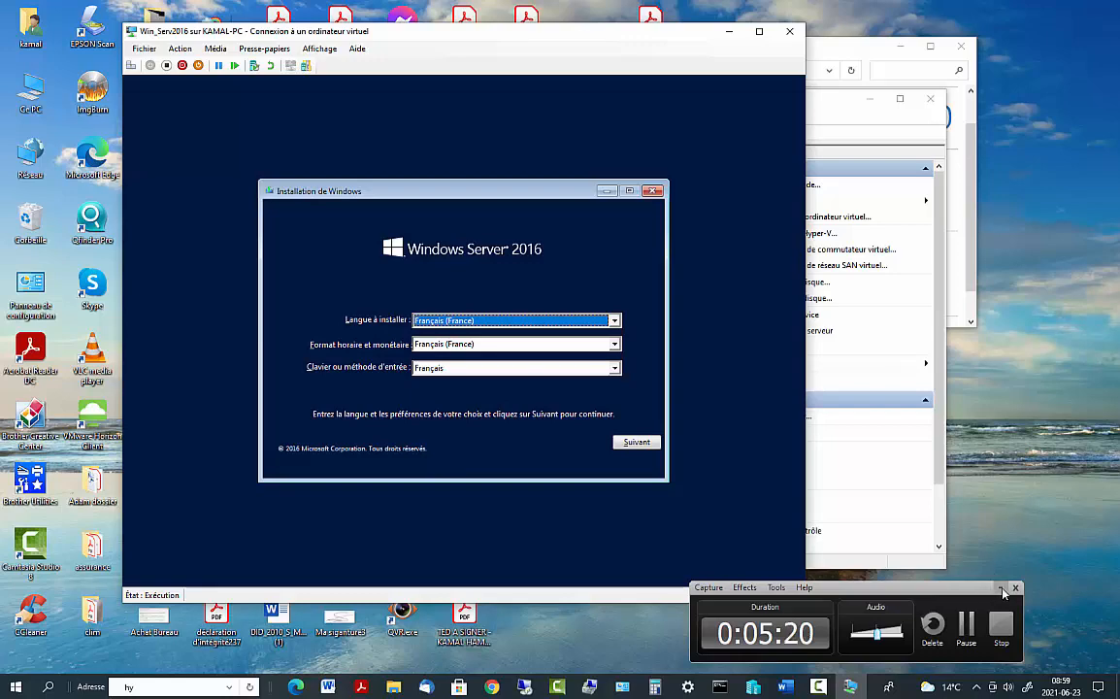
{"action": "left_click", "coordinate": [1003, 589]}
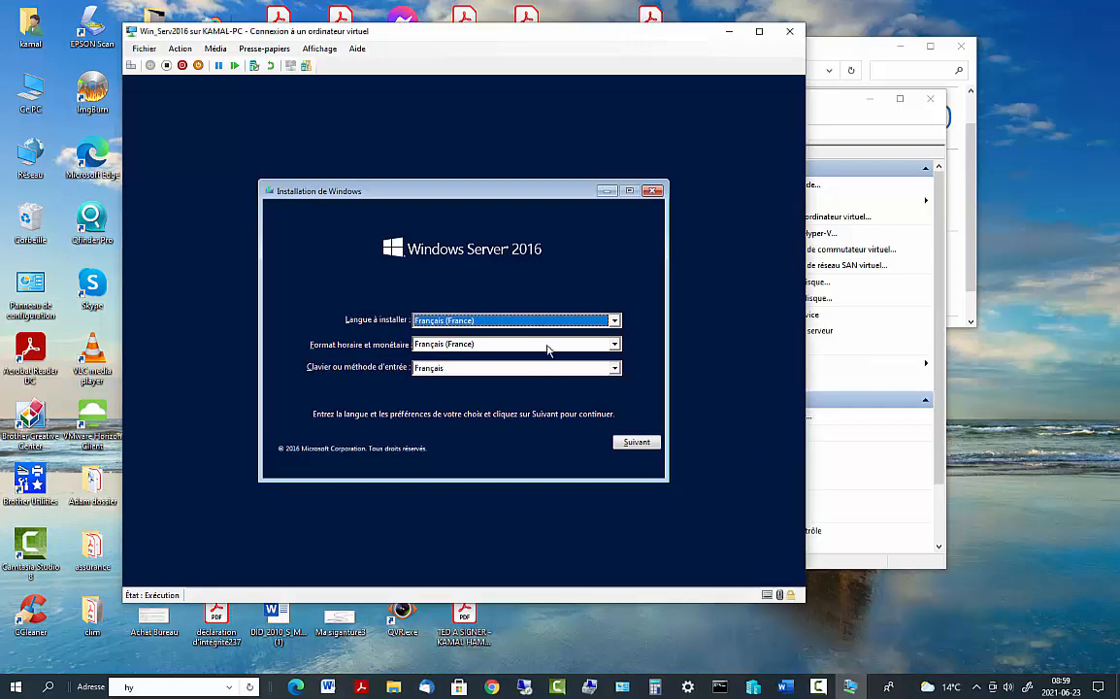
{"action": "left_click", "coordinate": [613, 321]}
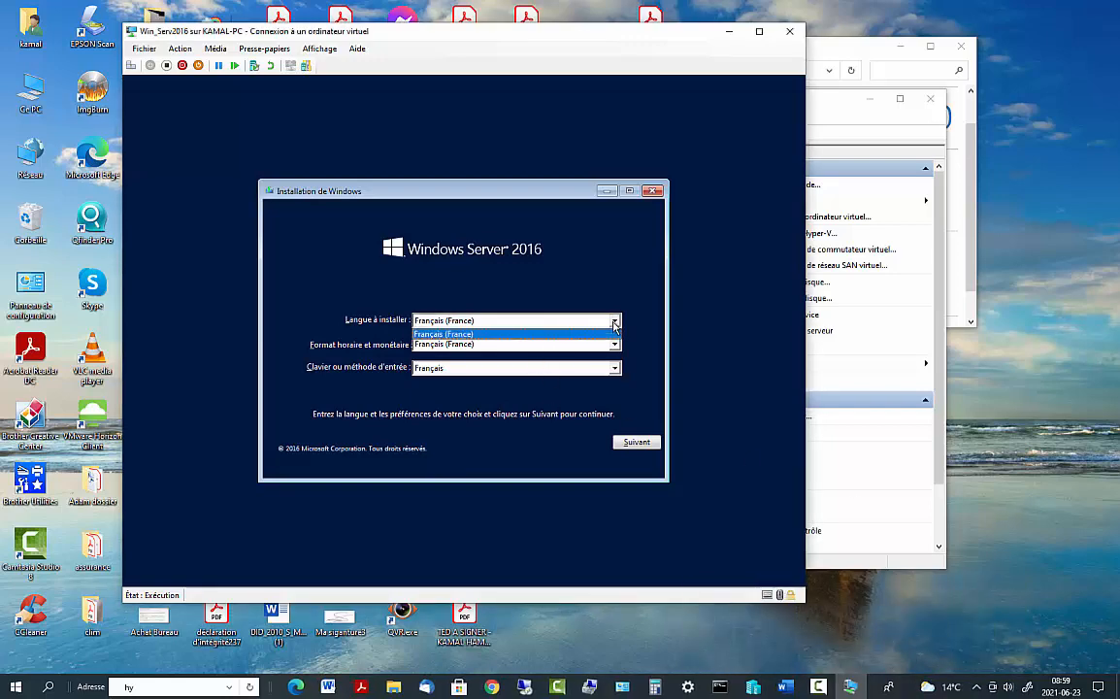
{"action": "left_click", "coordinate": [505, 334]}
{"action": "left_click", "coordinate": [493, 345]}
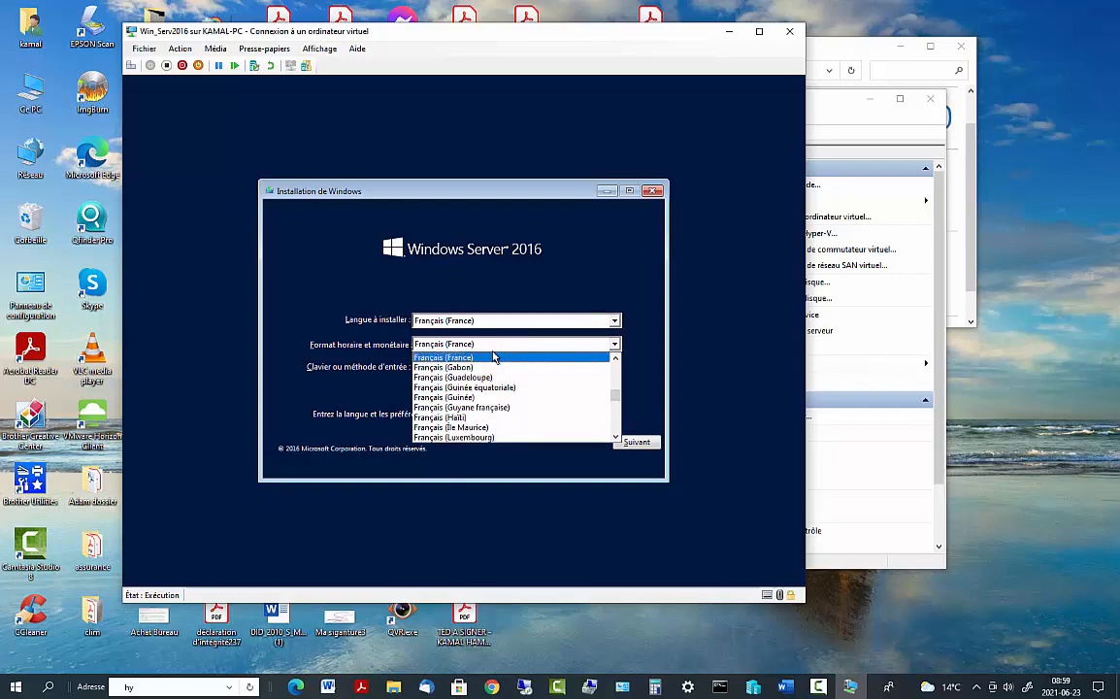
{"action": "key", "text": "f"}
{"action": "key", "text": "f"}
{"action": "key", "text": "f"}
{"action": "key", "text": "f"}
{"action": "key", "text": "f"}
{"action": "key", "text": "f"}
{"action": "key", "text": "f"}
{"action": "key", "text": "f"}
{"action": "key", "text": "f"}
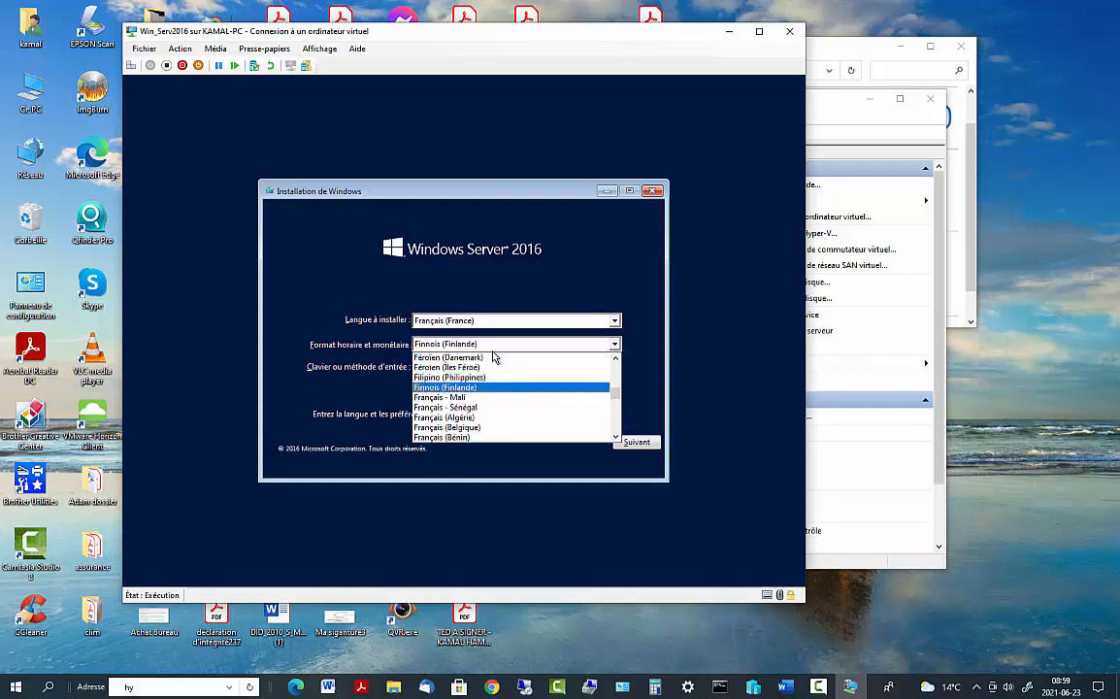
{"action": "key", "text": "f"}
{"action": "key", "text": "f"}
{"action": "key", "text": "f"}
{"action": "key", "text": "f"}
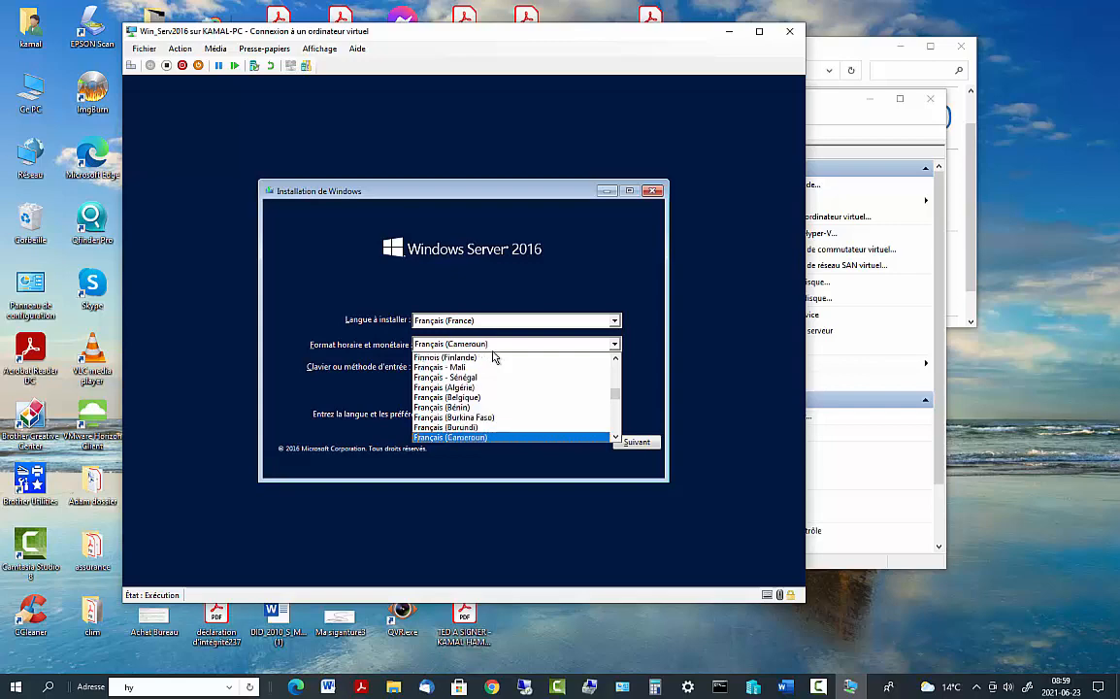
{"action": "left_click", "coordinate": [527, 439]}
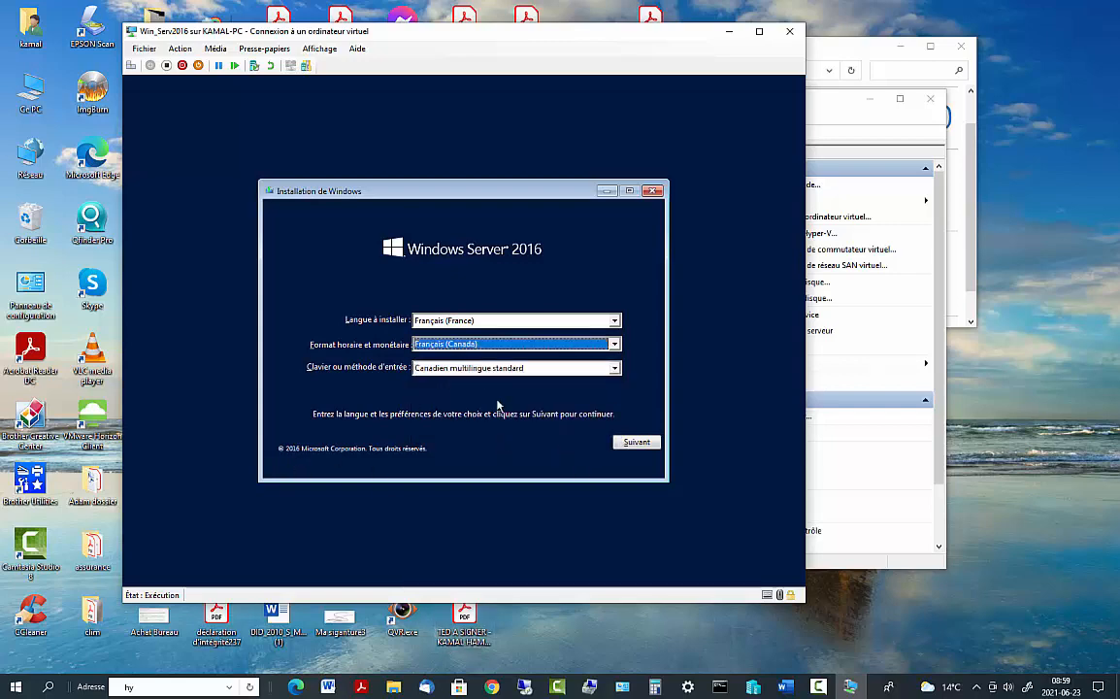
{"action": "left_click", "coordinate": [643, 444]}
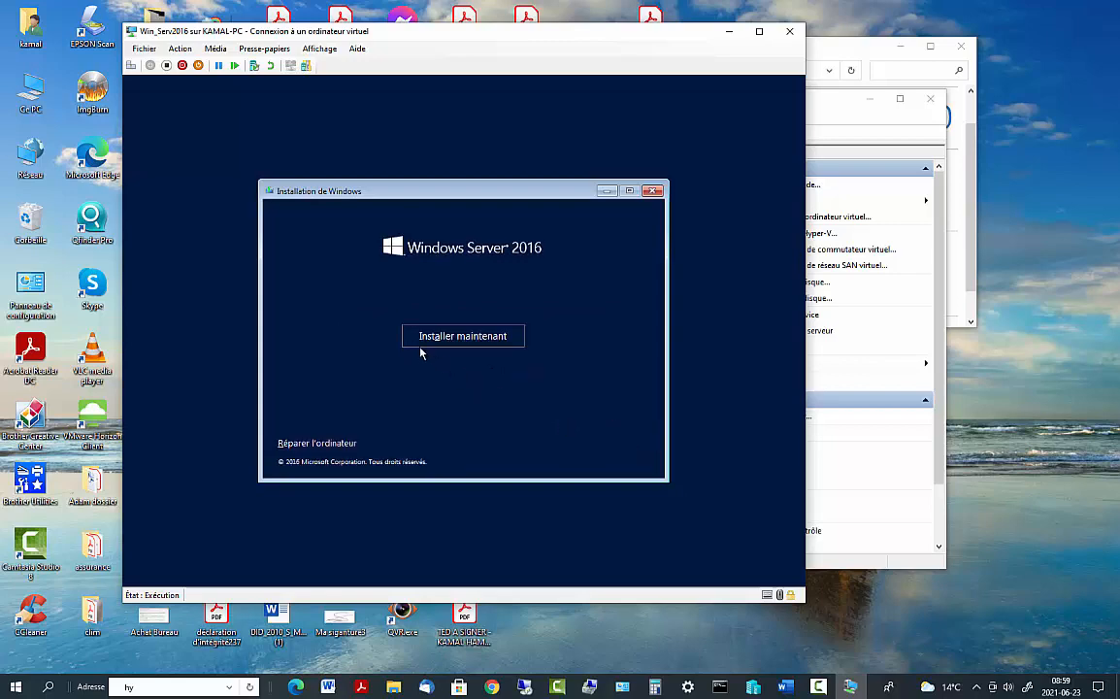
{"action": "left_click", "coordinate": [427, 342]}
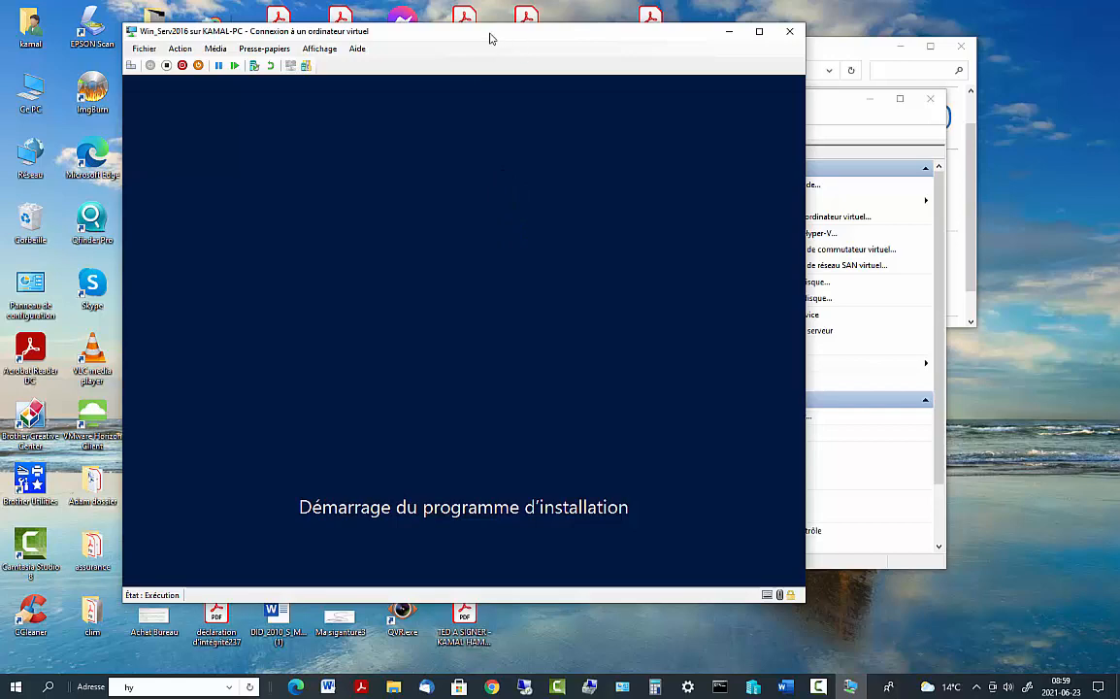
Move the VM connection window to the right while setup loads the edition list
{"action": "left_click_drag", "start_coordinate": [520, 35], "coordinate": [660, 36]}
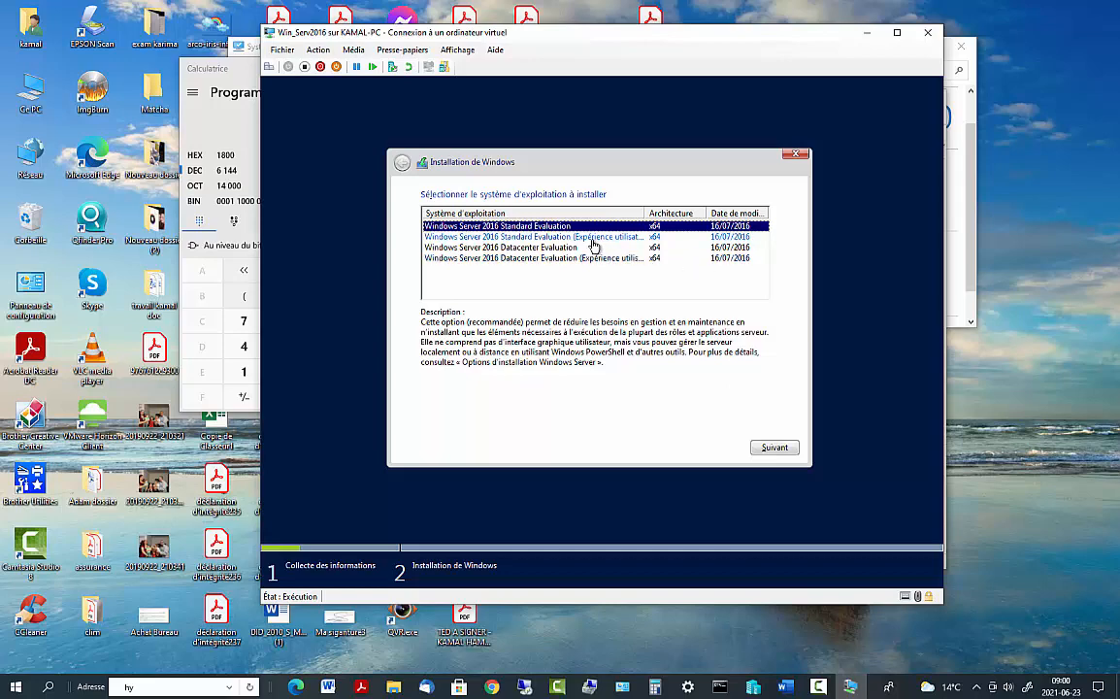
Compare the editions and select Windows Server 2016 Standard Evaluation (Expérience utilisateur)
{"action": "left_click", "coordinate": [527, 246]}
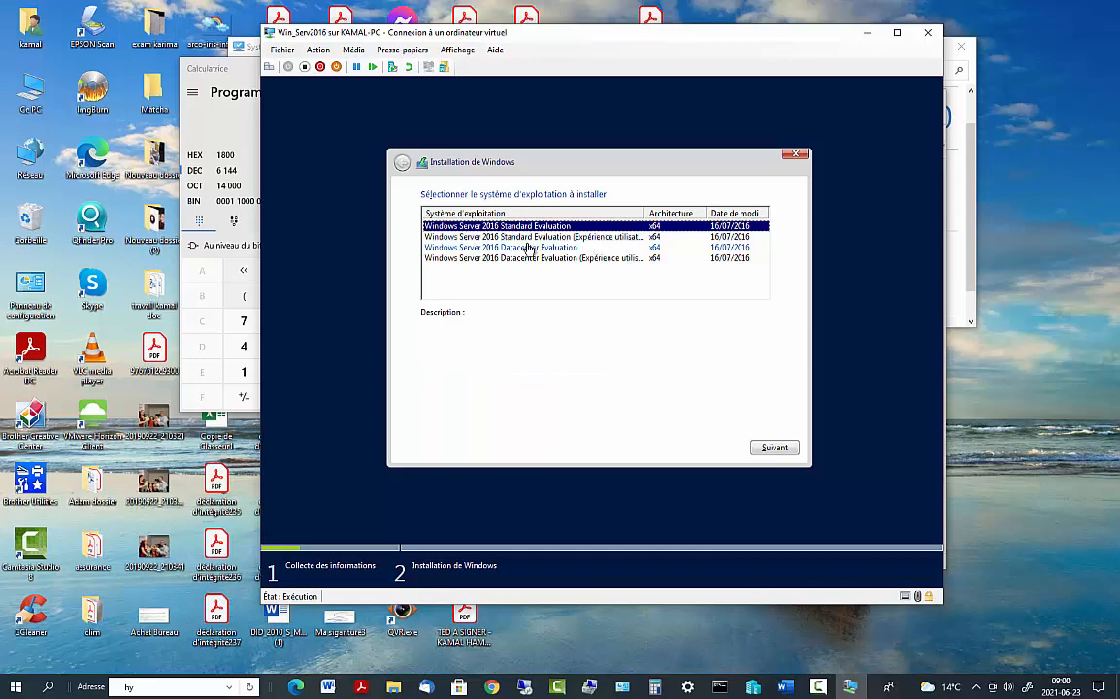
{"action": "left_click", "coordinate": [531, 227]}
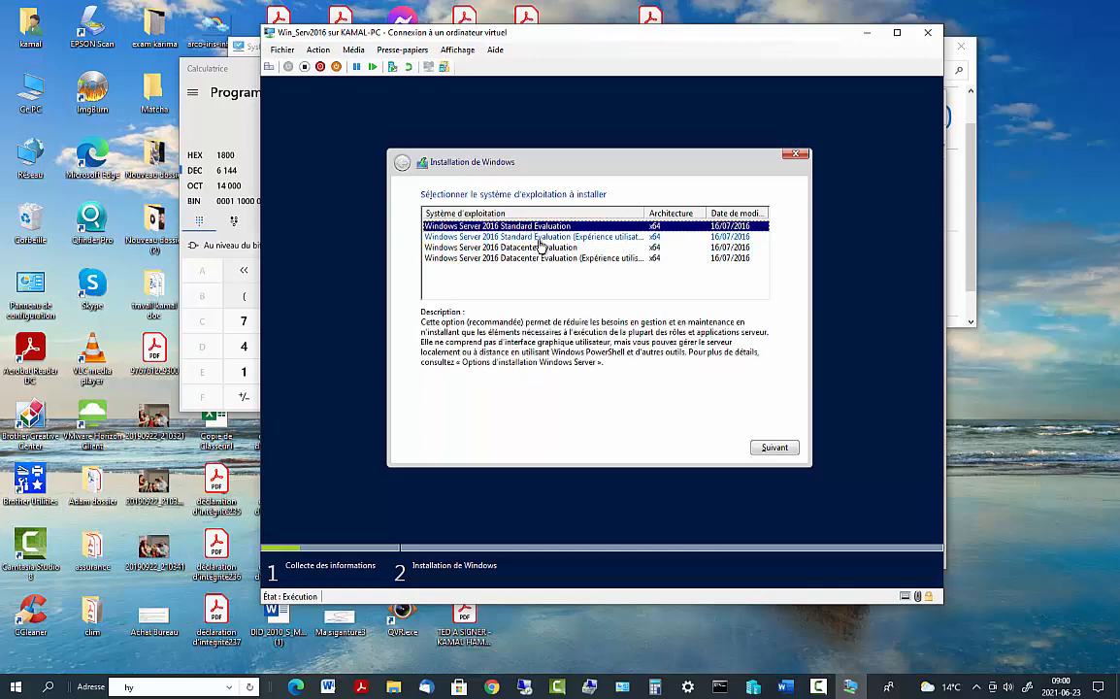
{"action": "left_click", "coordinate": [543, 238]}
{"action": "left_click", "coordinate": [547, 226]}
{"action": "left_click", "coordinate": [549, 237]}
{"action": "left_click", "coordinate": [551, 227]}
{"action": "left_click", "coordinate": [558, 236]}
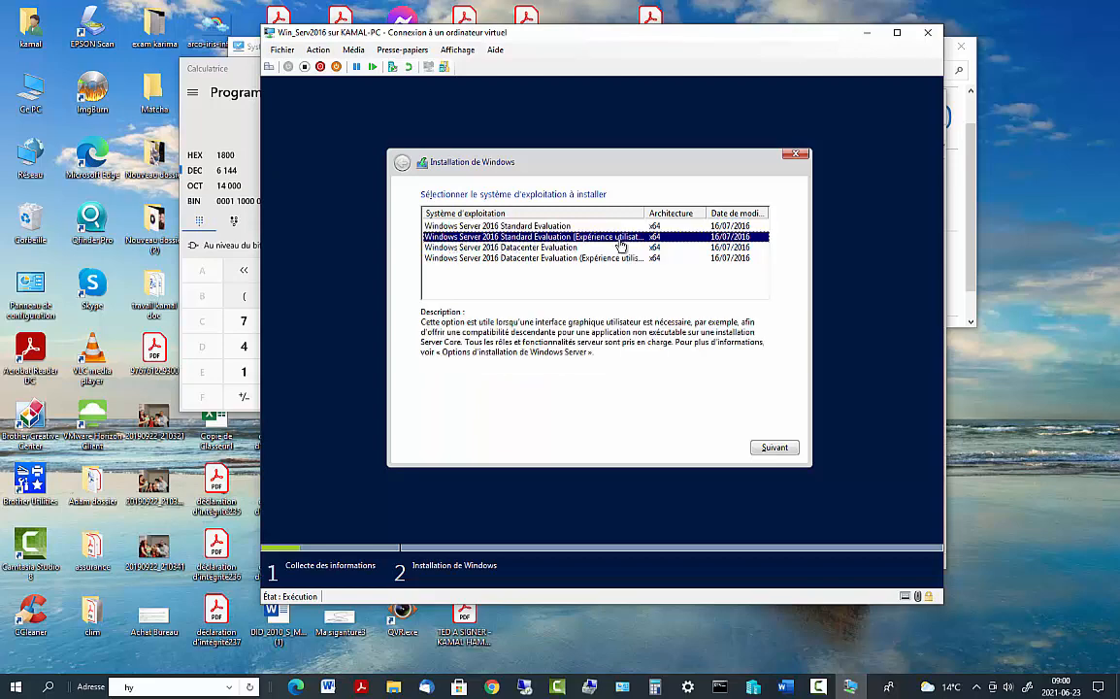
{"action": "left_click_drag", "start_coordinate": [645, 213], "coordinate": [714, 214]}
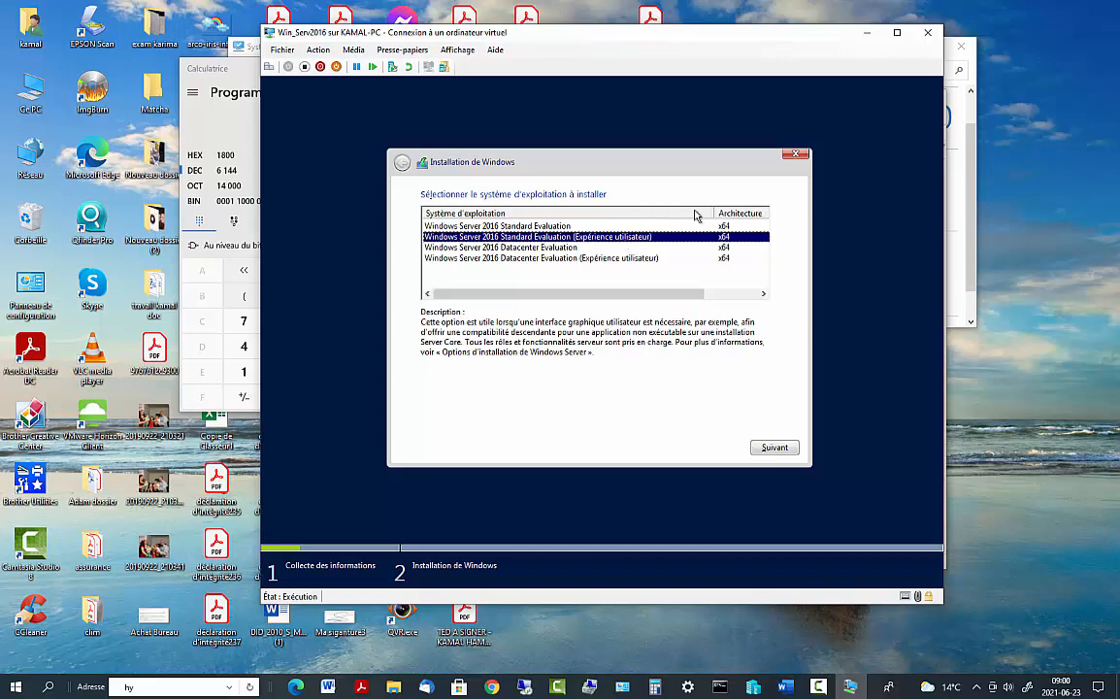
Accept the licence terms and continue to the installation-type page
{"action": "left_click", "coordinate": [786, 451]}
{"action": "left_click", "coordinate": [784, 457]}
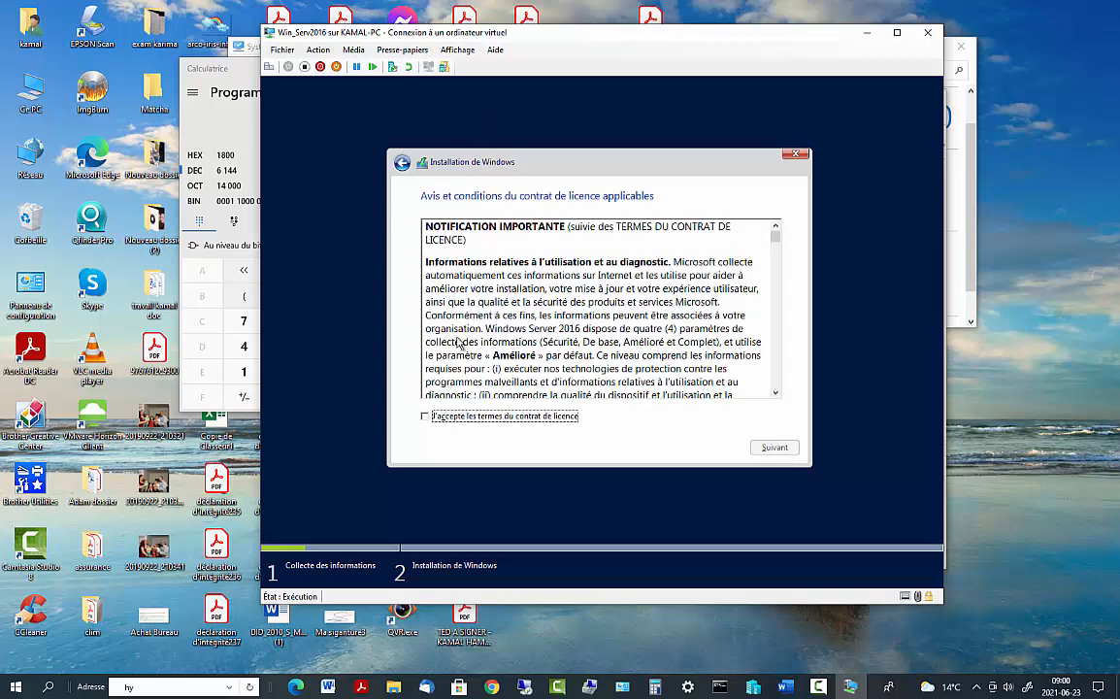
{"action": "left_click", "coordinate": [426, 417]}
{"action": "left_click", "coordinate": [777, 448]}
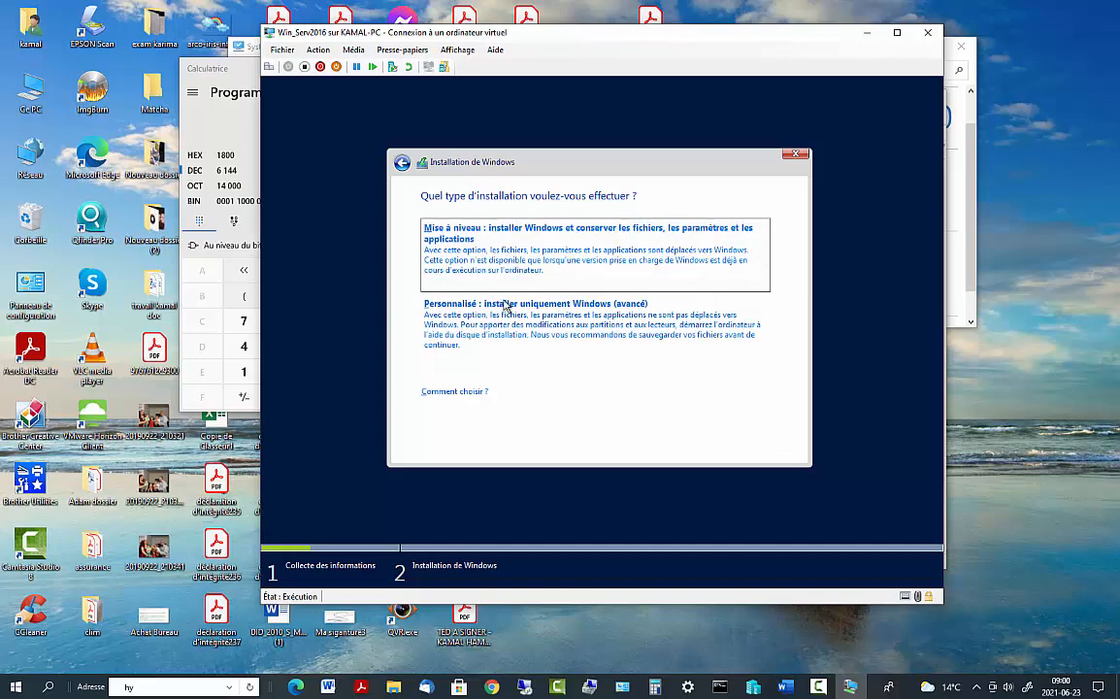
Choose a custom install, create a default-size partition on Lecteur 0, and install onto Partition 4
{"action": "left_click", "coordinate": [565, 317]}
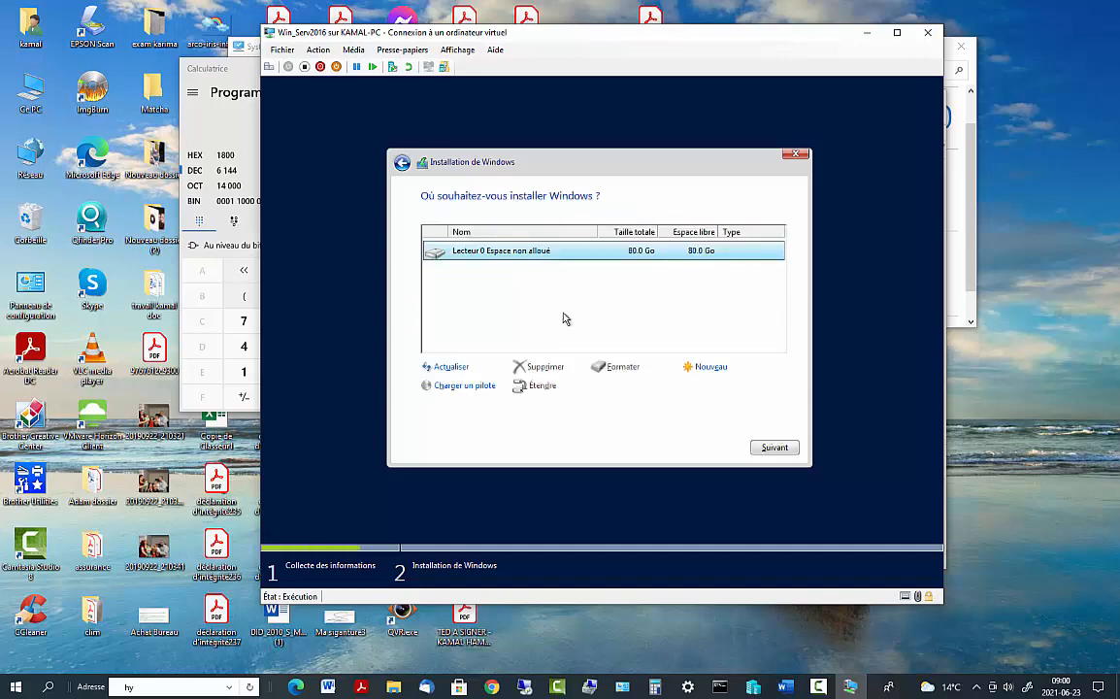
{"action": "left_click", "coordinate": [699, 367]}
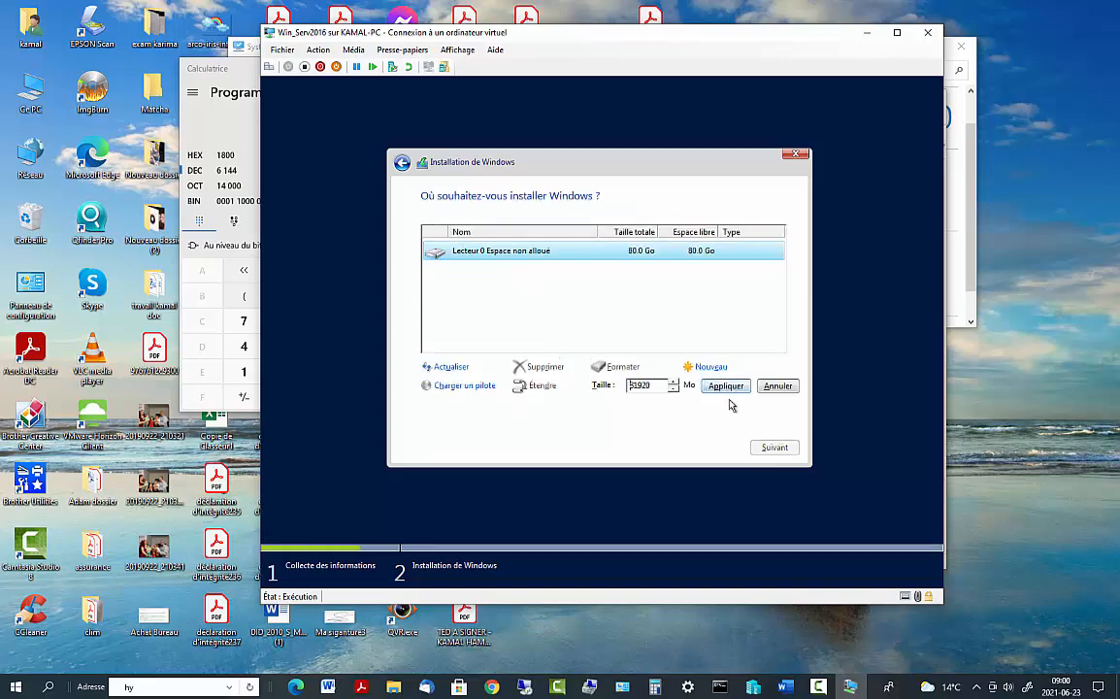
{"action": "left_click", "coordinate": [733, 388]}
{"action": "left_click", "coordinate": [697, 390]}
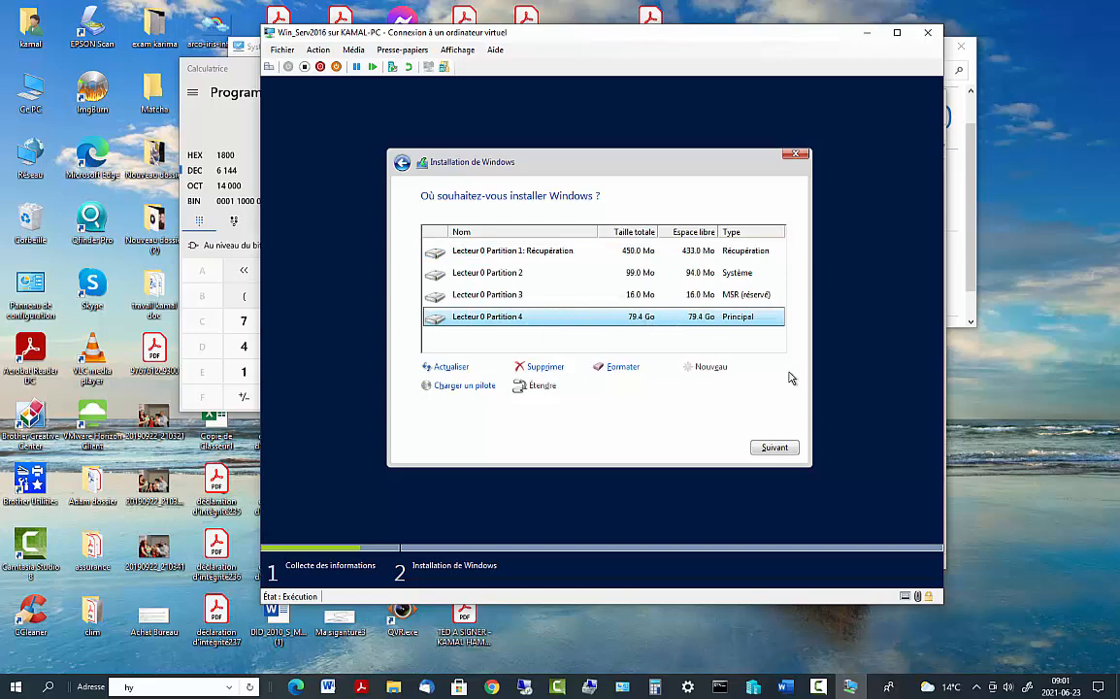
{"action": "left_click", "coordinate": [756, 453]}
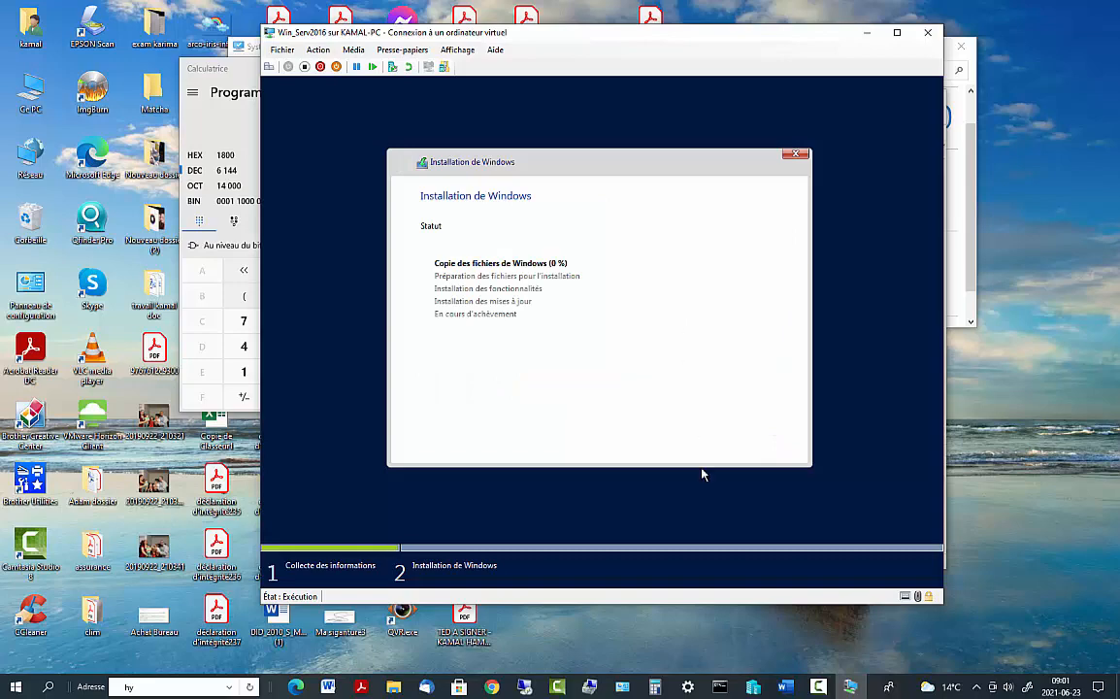
Let setup copy and prepare files, then minimize the VM connection window to reach Hyper-V Manager
{"action": "left_click", "coordinate": [821, 689]}
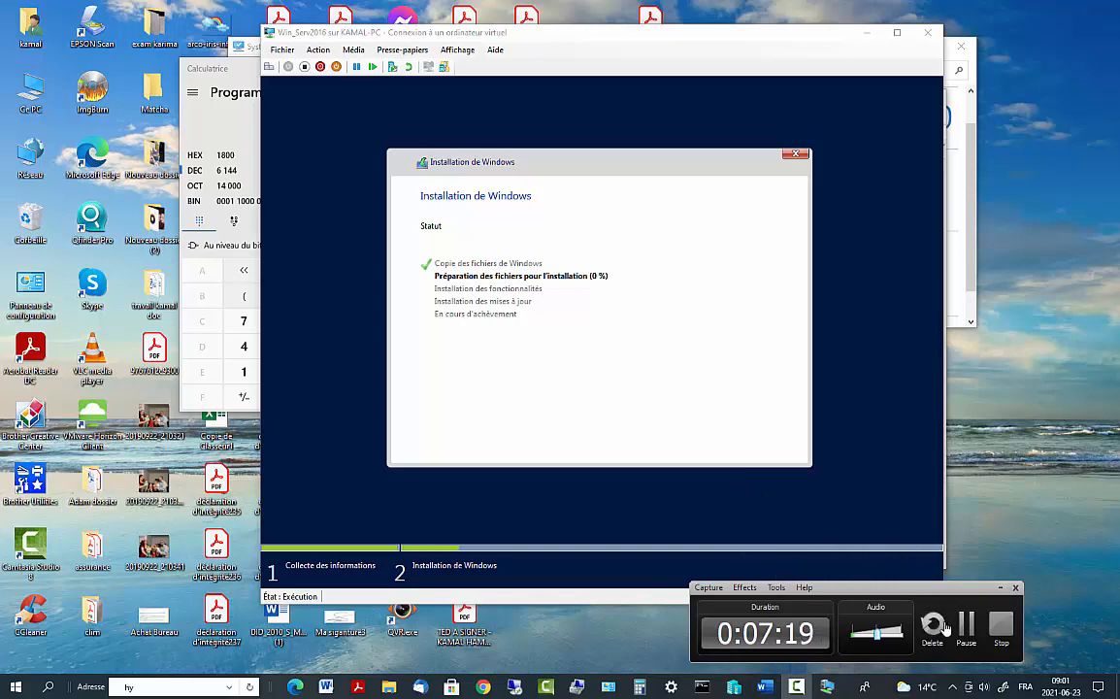
{"action": "left_click", "coordinate": [966, 626]}
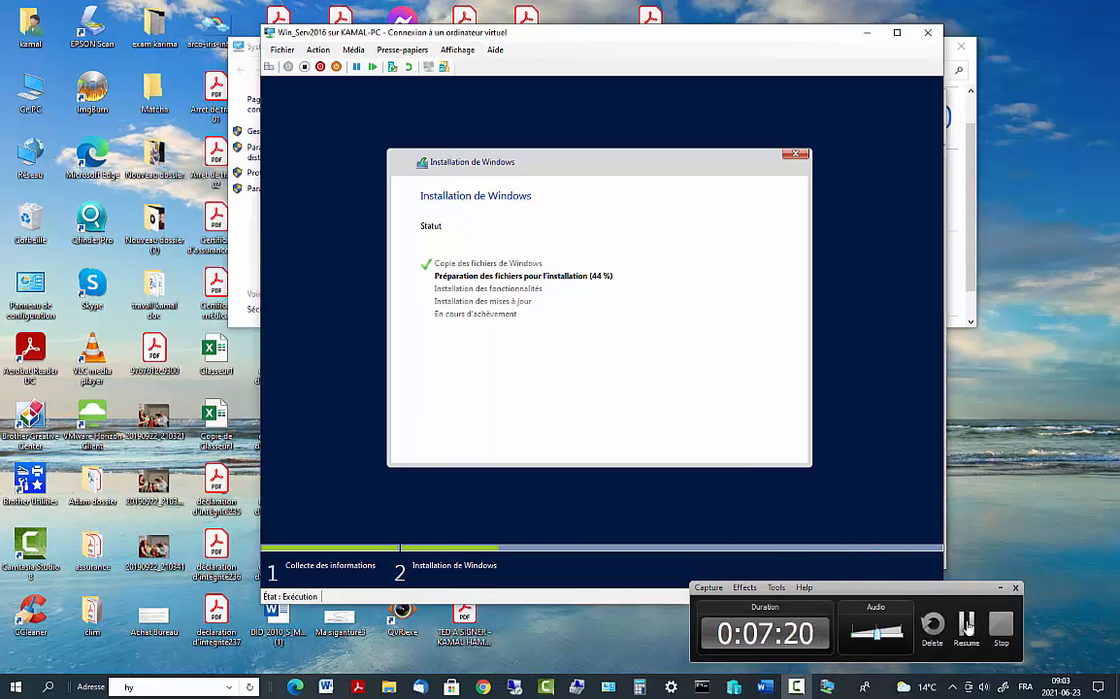
{"action": "left_click", "coordinate": [967, 626]}
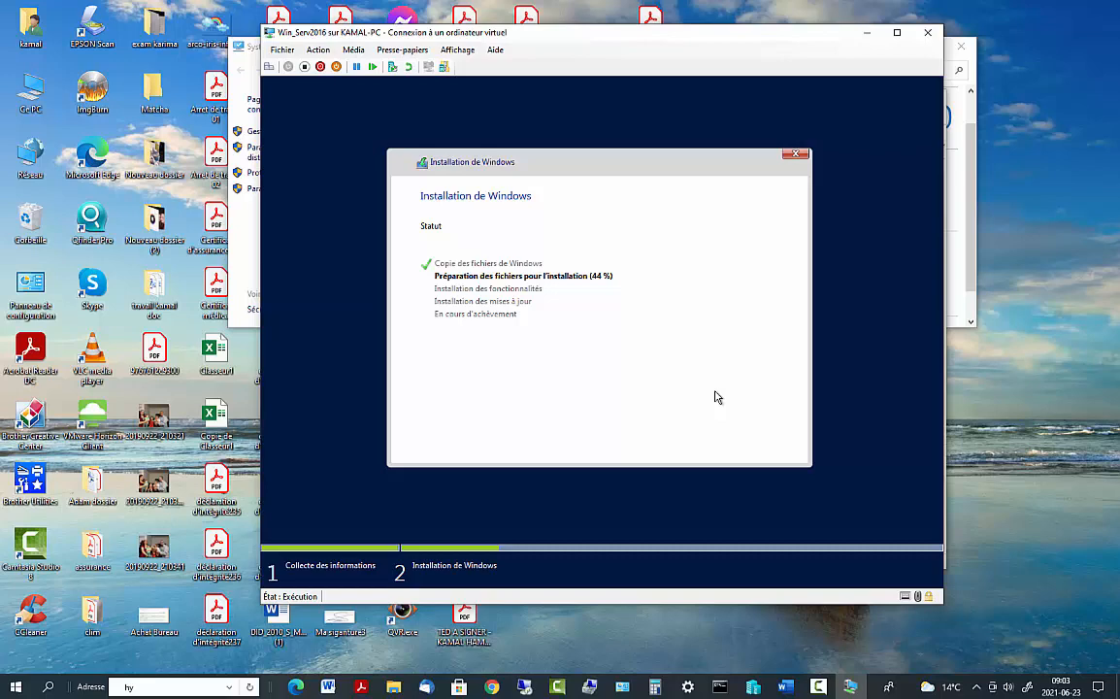
{"action": "left_click", "coordinate": [830, 692]}
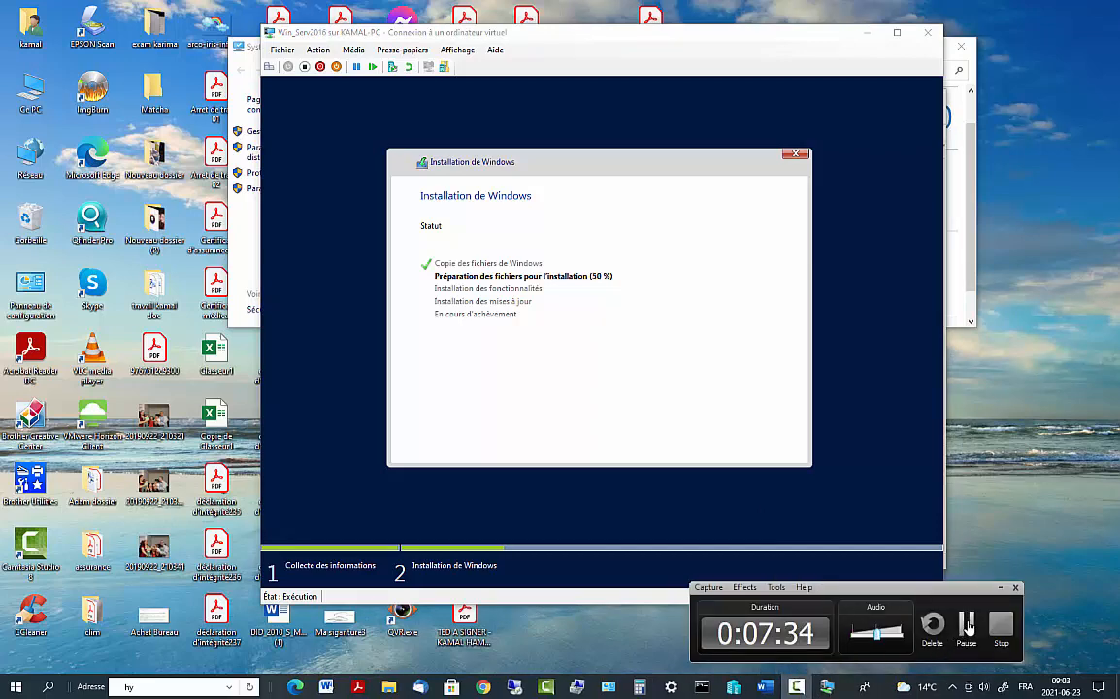
{"action": "left_click", "coordinate": [967, 626]}
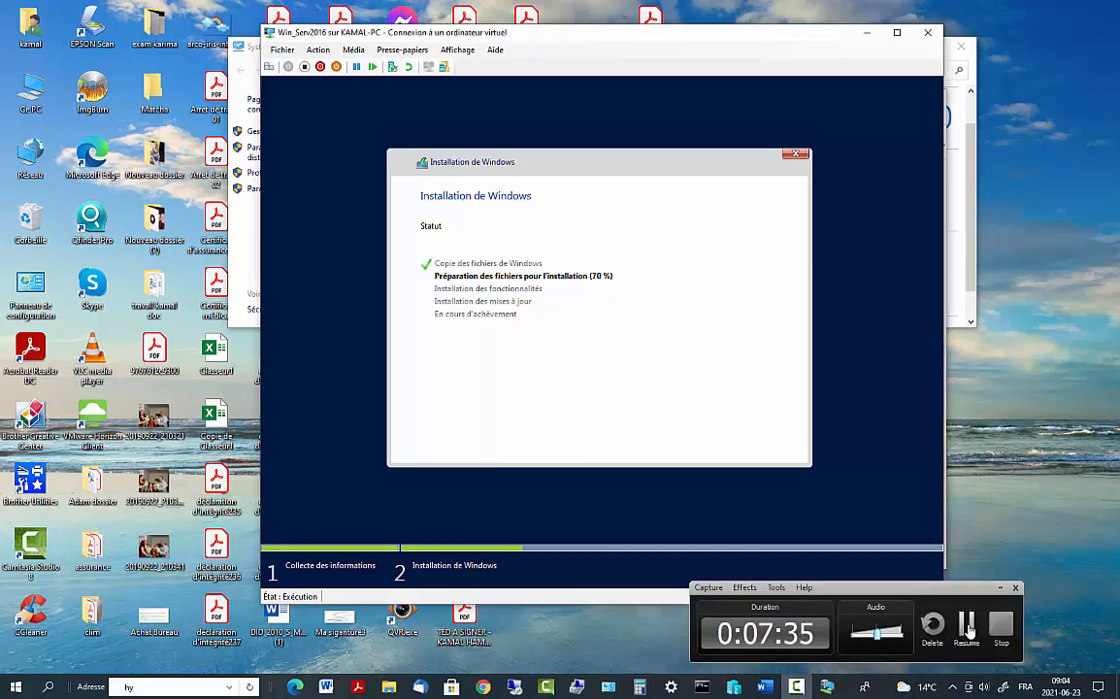
{"action": "left_click", "coordinate": [968, 626]}
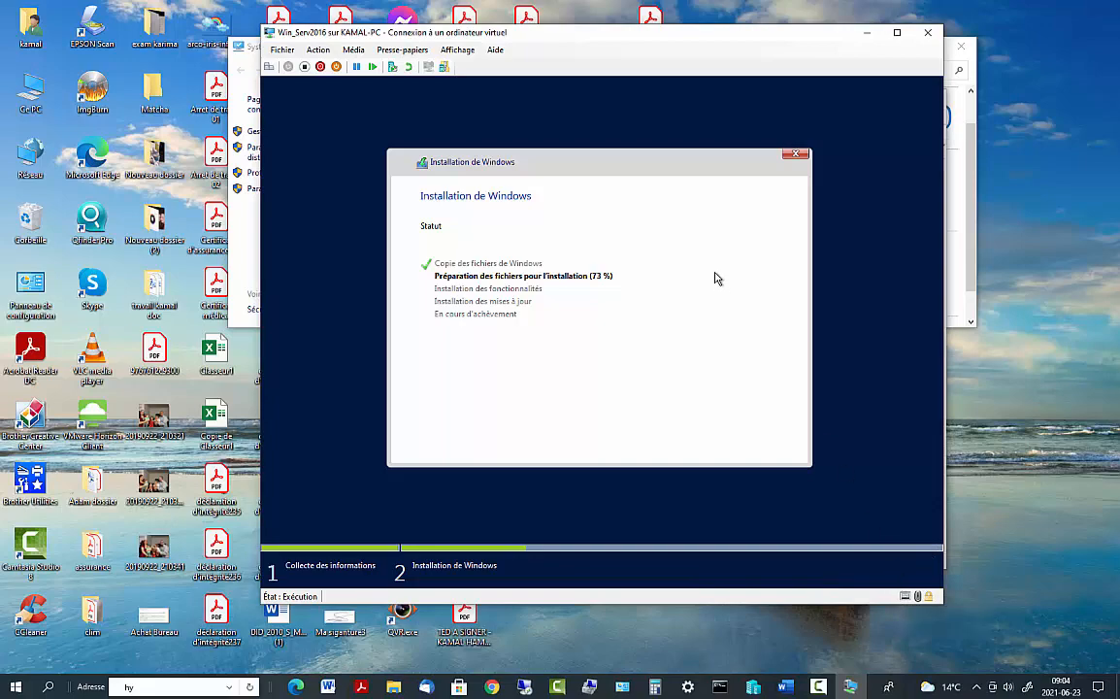
{"action": "left_click", "coordinate": [866, 35]}
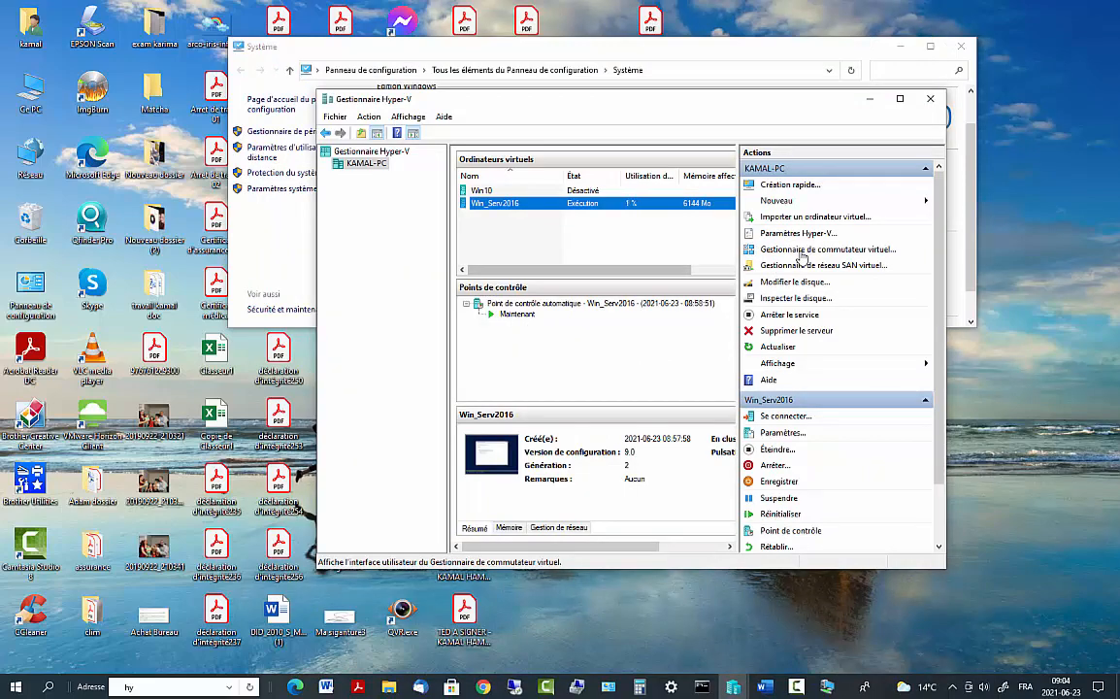
Open Virtual Switch Manager and start a new virtual switch of type Externe
{"action": "left_click", "coordinate": [801, 251]}
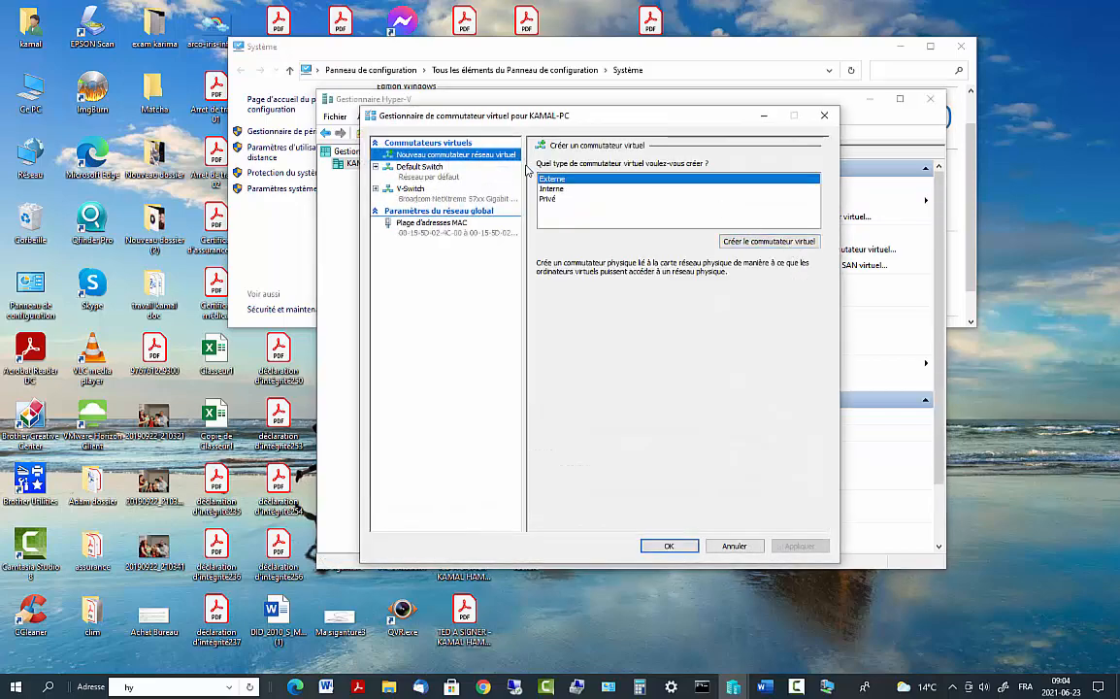
{"action": "left_click", "coordinate": [416, 192]}
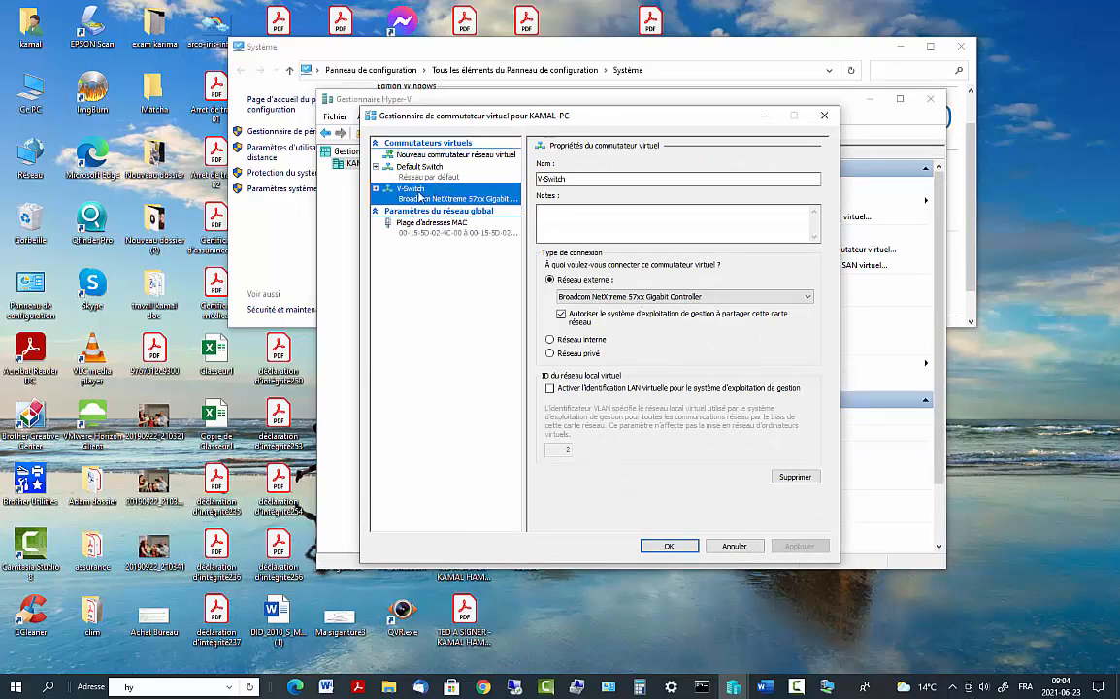
{"action": "left_click", "coordinate": [428, 155]}
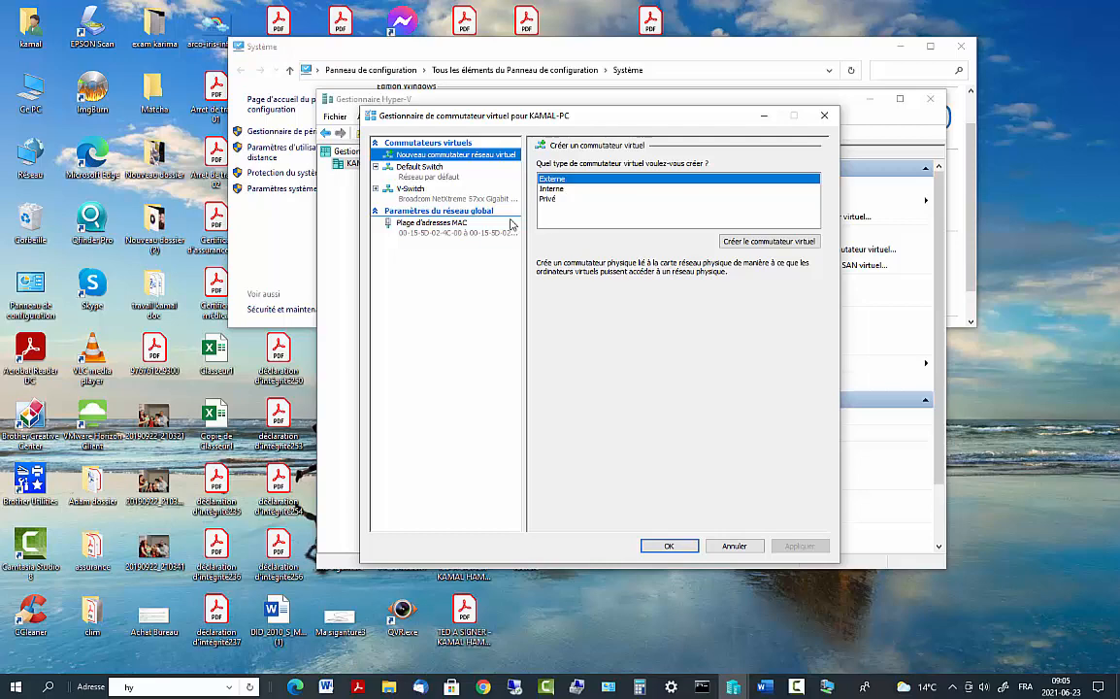
Select Win_Serv2016 in Hyper-V Manager, then minimize the manager to return to the switch dialog
{"action": "left_click", "coordinate": [335, 273]}
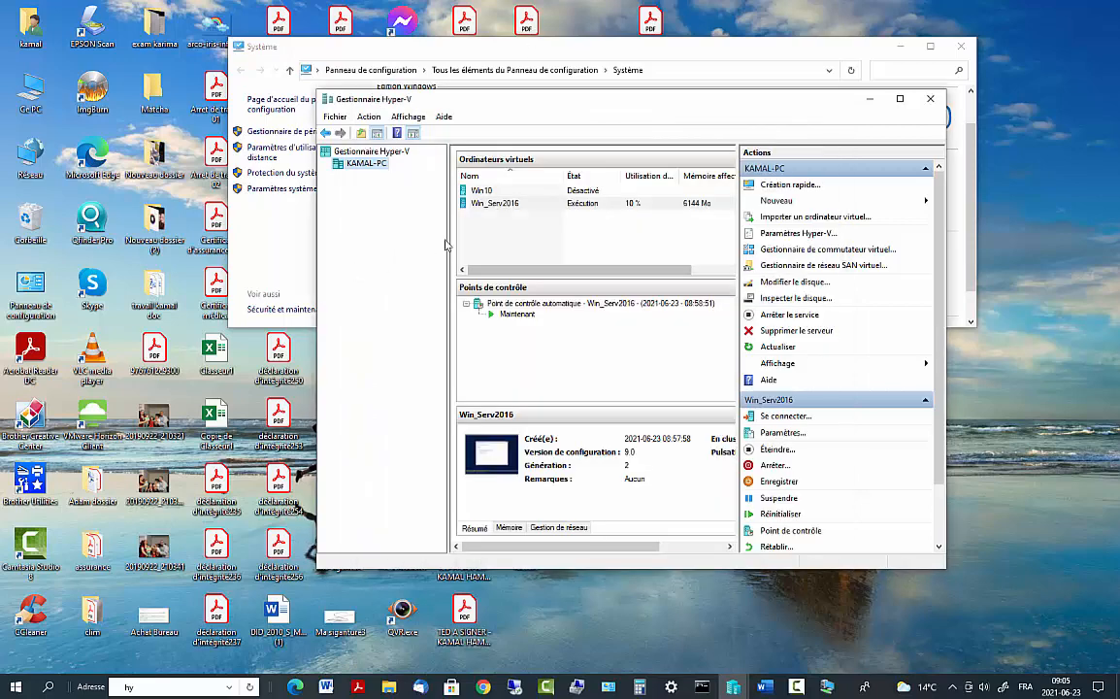
{"action": "left_click", "coordinate": [482, 204]}
{"action": "left_click", "coordinate": [481, 192]}
{"action": "left_click", "coordinate": [482, 203]}
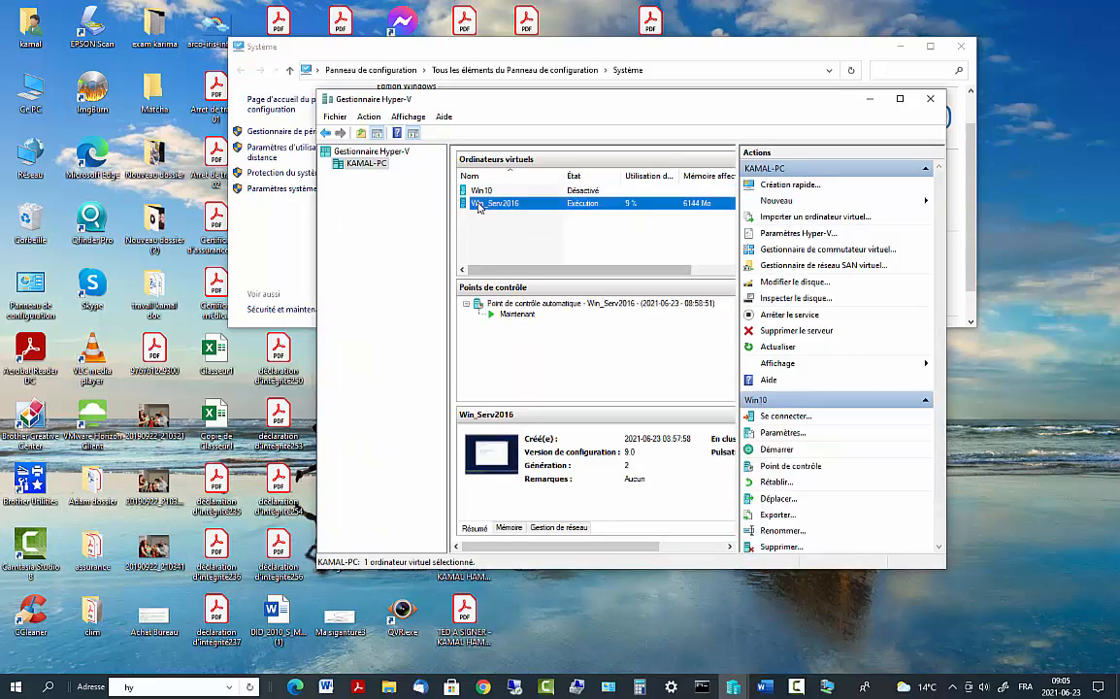
{"action": "left_click", "coordinate": [482, 193]}
{"action": "left_click", "coordinate": [481, 203]}
{"action": "left_click", "coordinate": [481, 192]}
{"action": "left_click", "coordinate": [482, 203]}
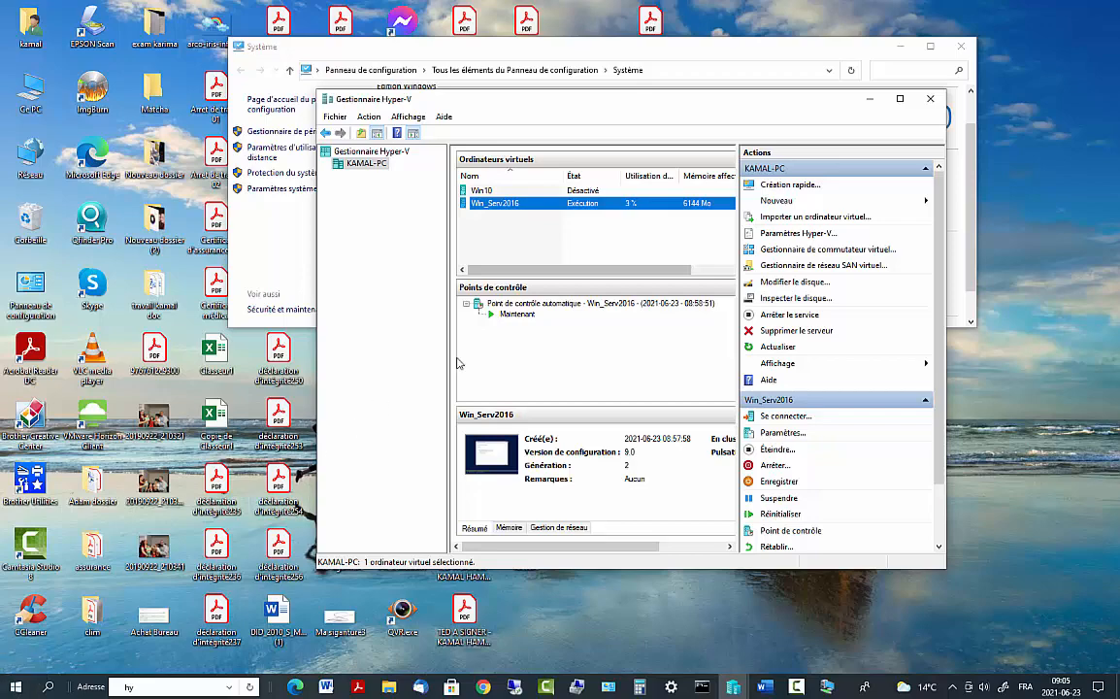
{"action": "left_click", "coordinate": [869, 99]}
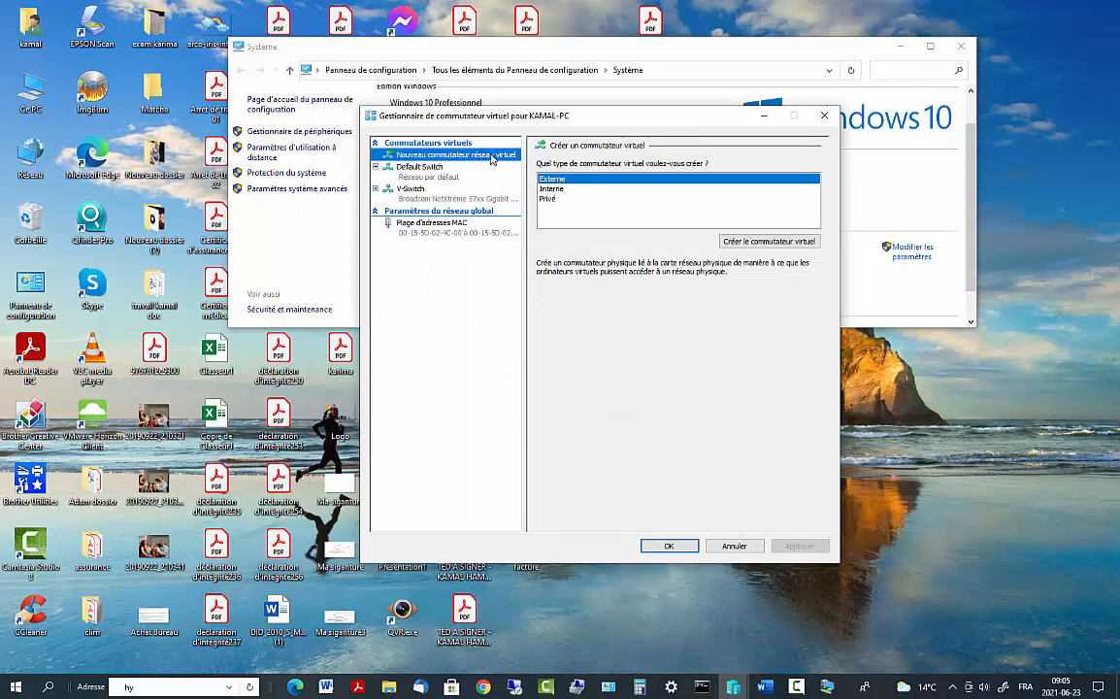
Create the external switch named V-SwitchServ and list its available physical adapters
{"action": "left_click", "coordinate": [762, 243]}
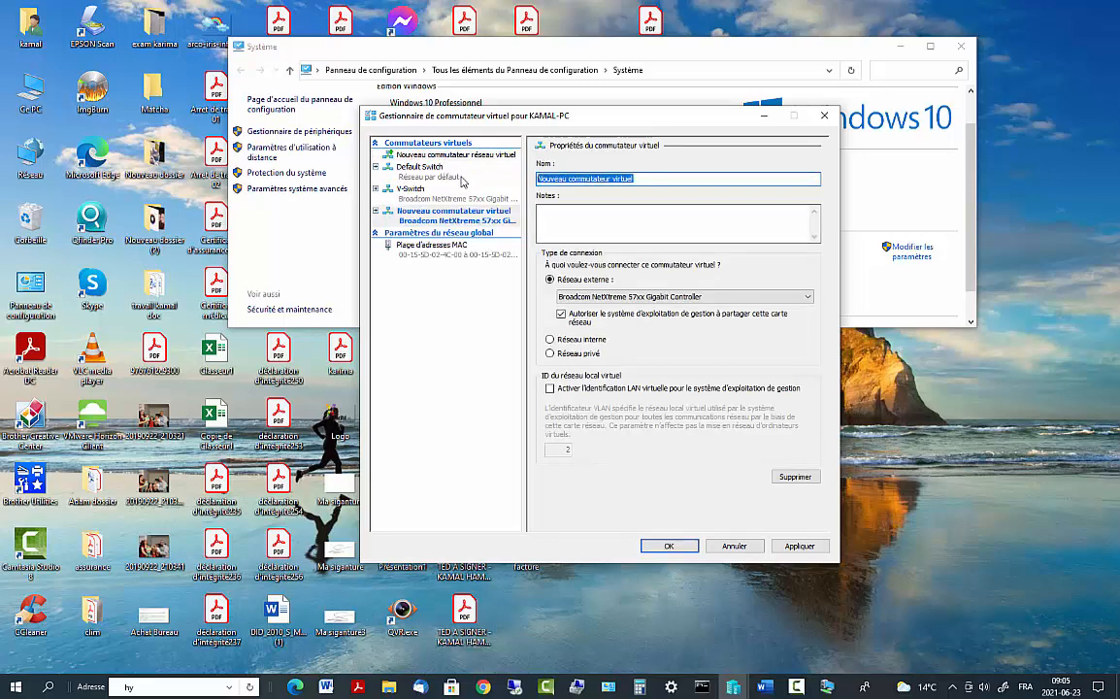
{"action": "type", "text": "V"}
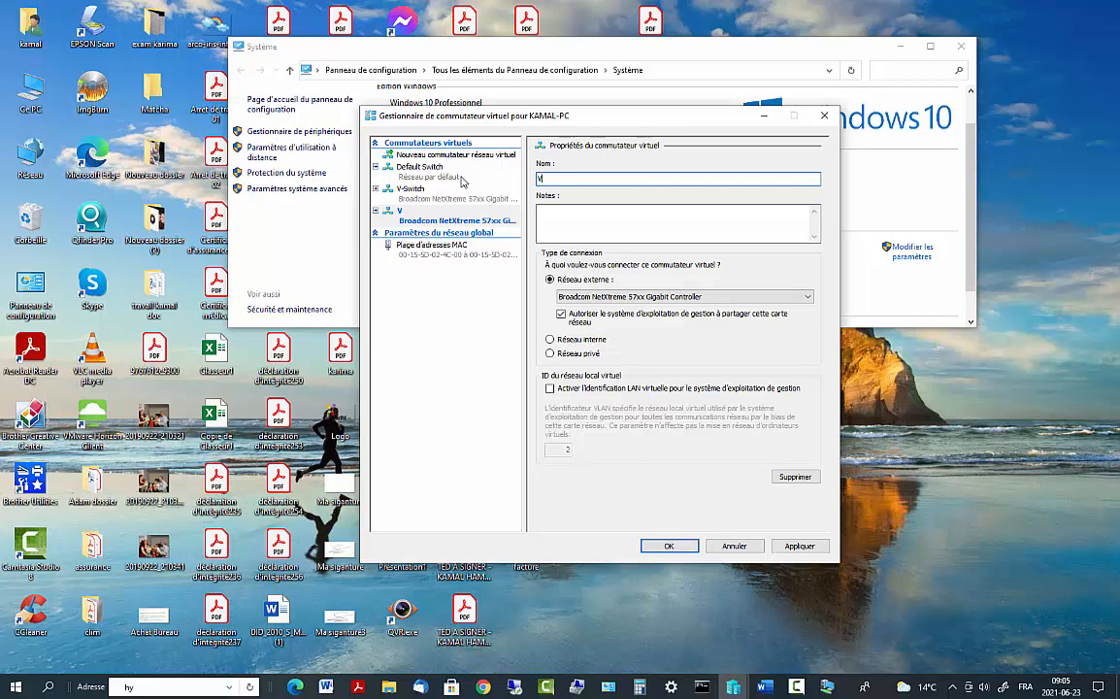
{"action": "type", "text": "-"}
{"action": "type", "text": "S"}
{"action": "type", "text": "wit"}
{"action": "type", "text": "ch"}
{"action": "type", "text": "01"}
{"action": "key", "text": "BackSpace"}
{"action": "key", "text": "BackSpace"}
{"action": "type", "text": "SER"}
{"action": "key", "text": "BackSpace"}
{"action": "key", "text": "BackSpace"}
{"action": "type", "text": "rv"}
{"action": "key", "text": "BackSpace"}
{"action": "key", "text": "BackSpace"}
{"action": "type", "text": "erv"}
{"action": "left_click", "coordinate": [588, 296]}
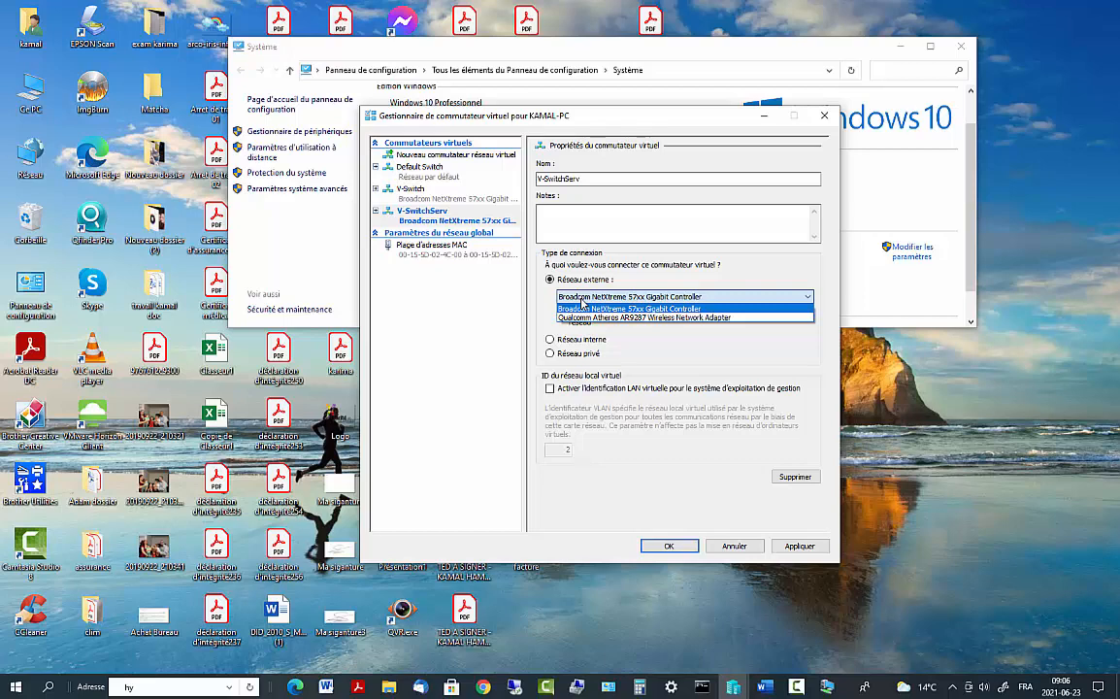
Bind V-SwitchServ to the Qualcomm Atheros AR9287 wireless adapter, apply, and confirm the warning
{"action": "left_click", "coordinate": [631, 310]}
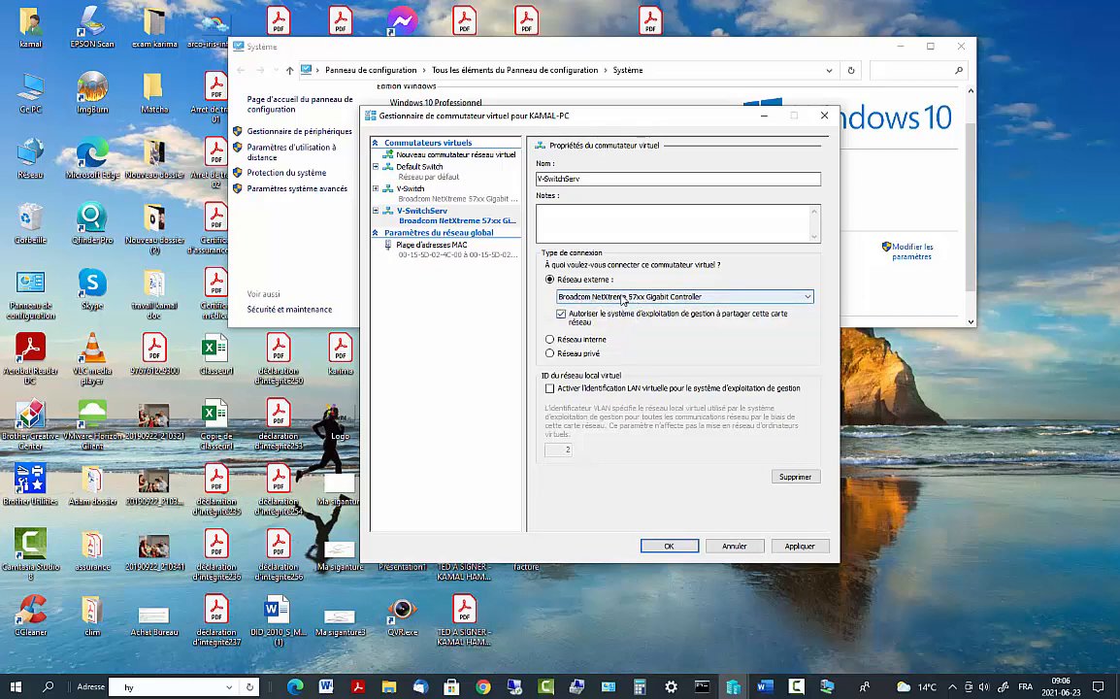
{"action": "left_click", "coordinate": [599, 300]}
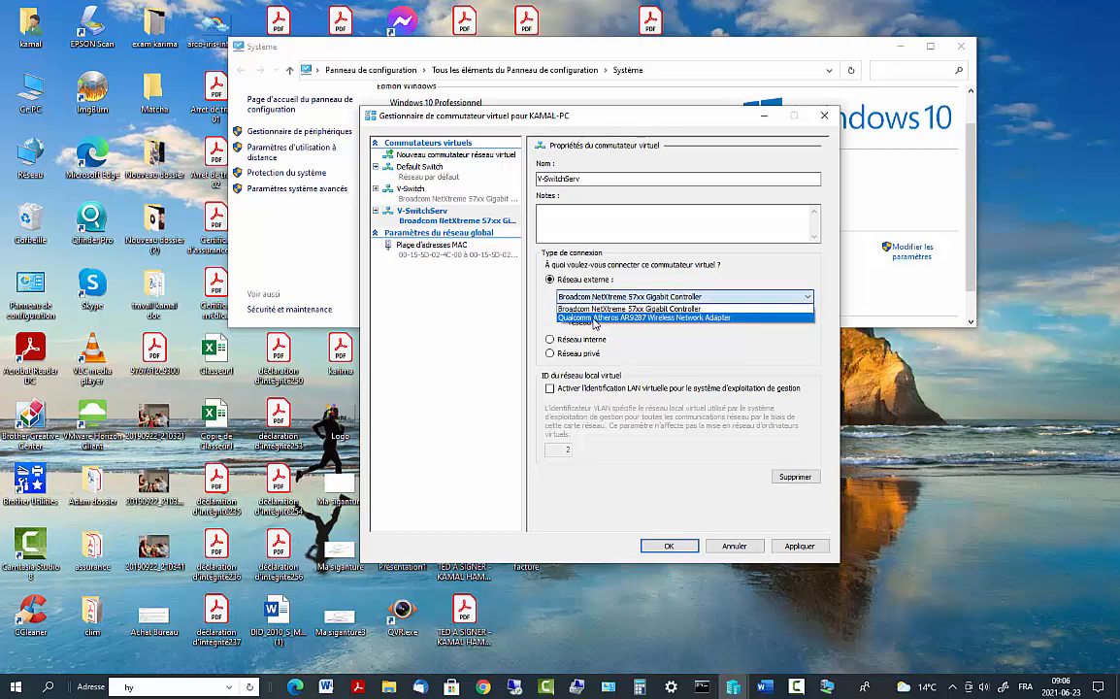
{"action": "left_click", "coordinate": [595, 317]}
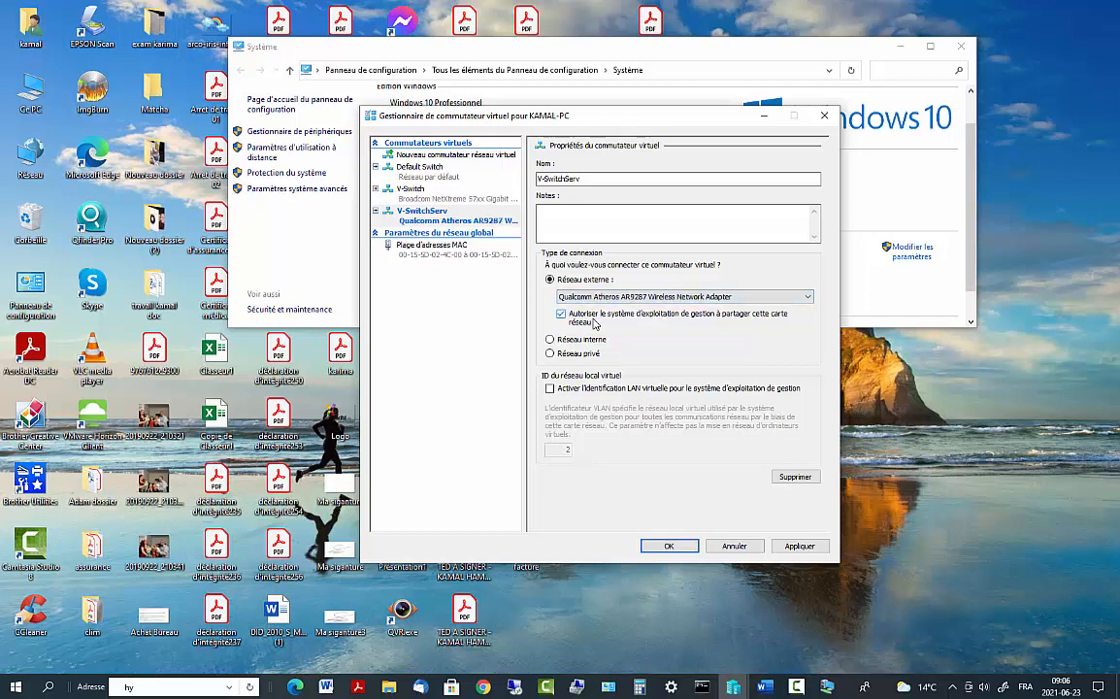
{"action": "left_click", "coordinate": [802, 551]}
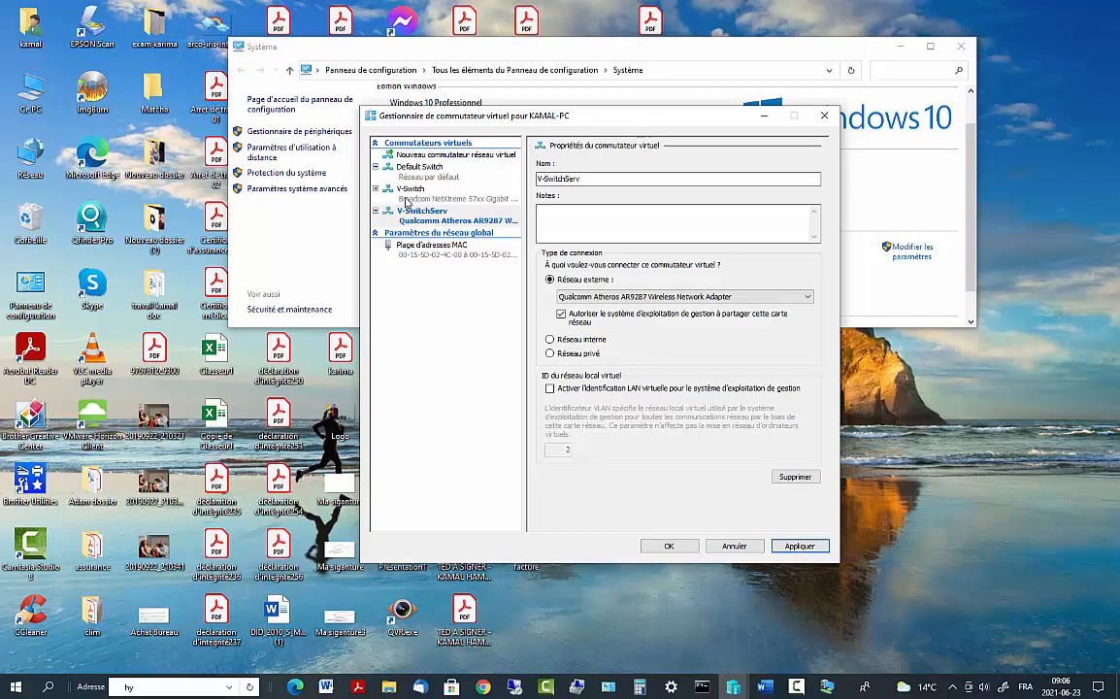
{"action": "left_click", "coordinate": [800, 546]}
{"action": "left_click", "coordinate": [635, 394]}
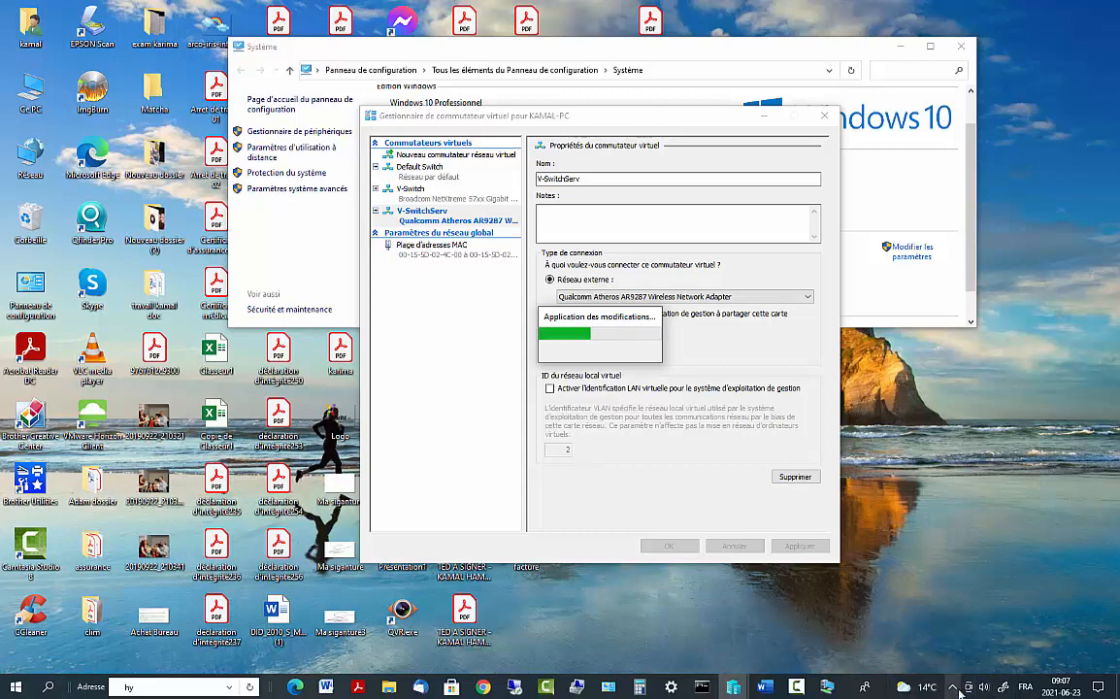
{"action": "left_click", "coordinate": [952, 686]}
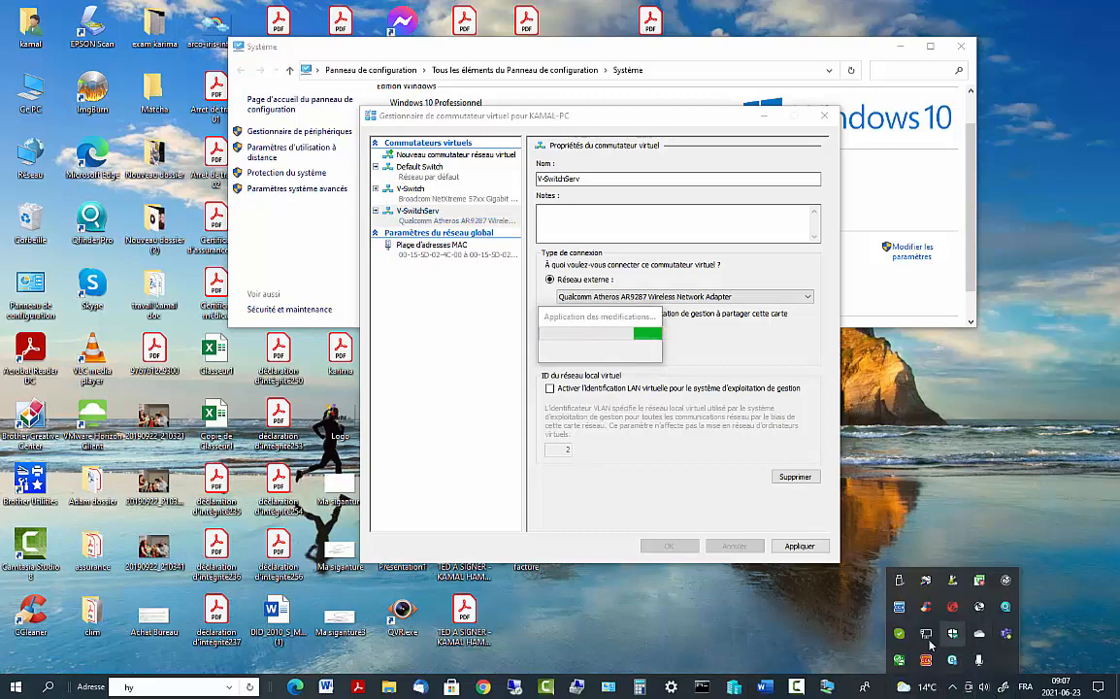
{"action": "left_click", "coordinate": [934, 624]}
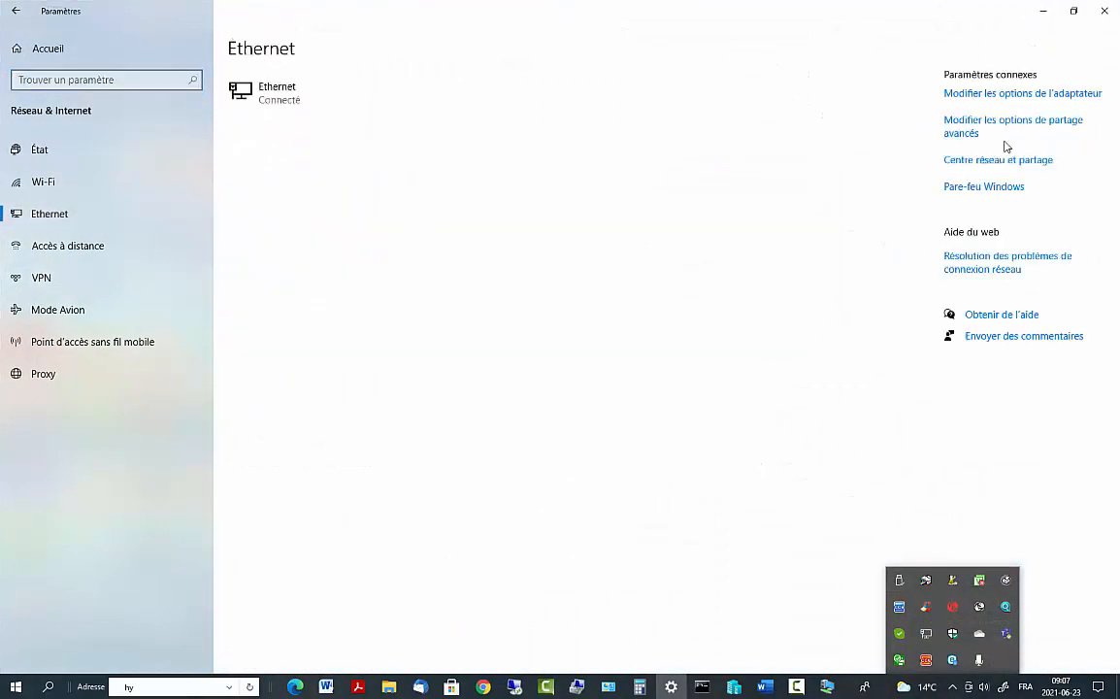
{"action": "left_click", "coordinate": [980, 93]}
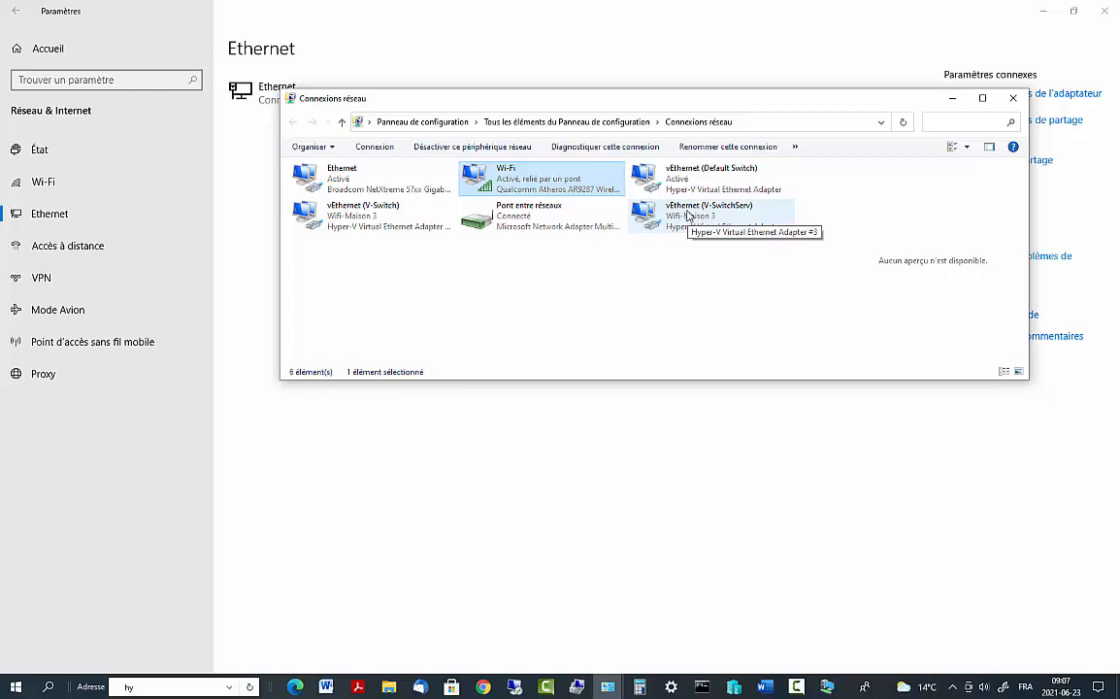
{"action": "left_click", "coordinate": [1013, 98]}
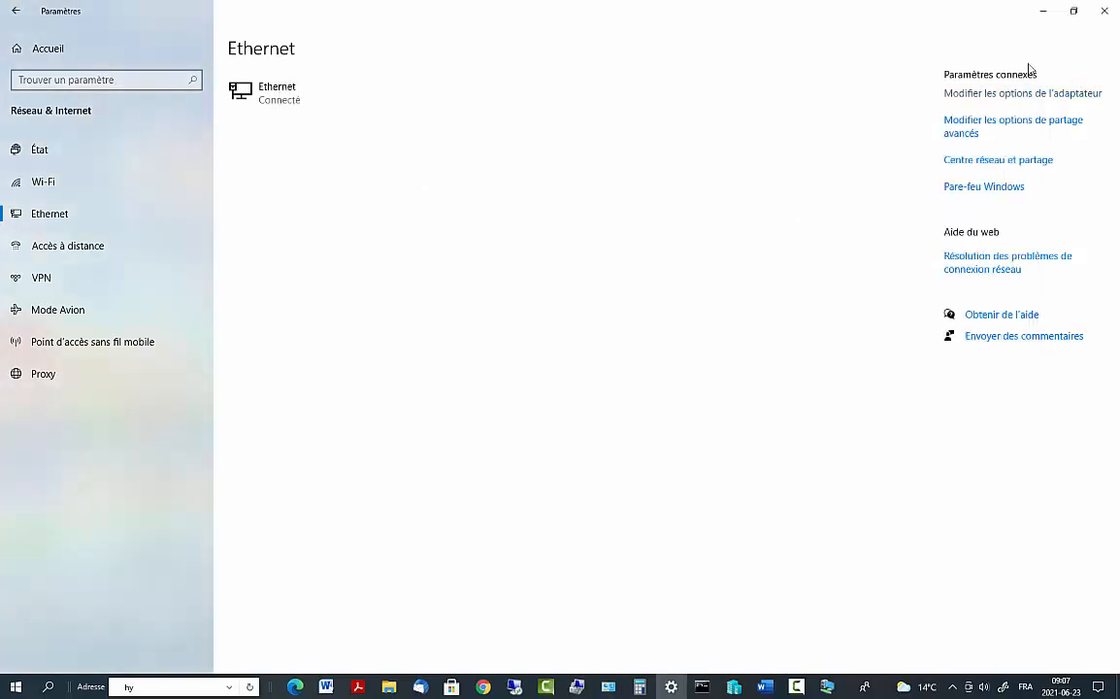
{"action": "left_click", "coordinate": [1043, 11]}
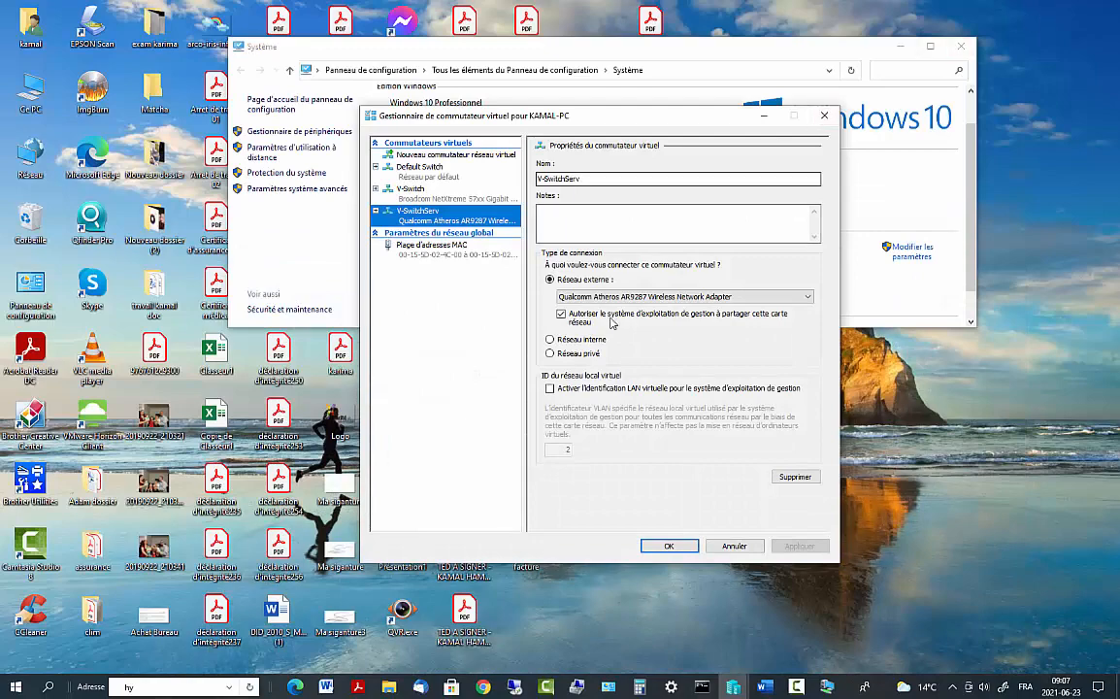
Close Virtual Switch Manager with OK, move the Win_Serv2016 console aside, and bring Hyper-V Manager back
{"action": "left_click", "coordinate": [671, 549]}
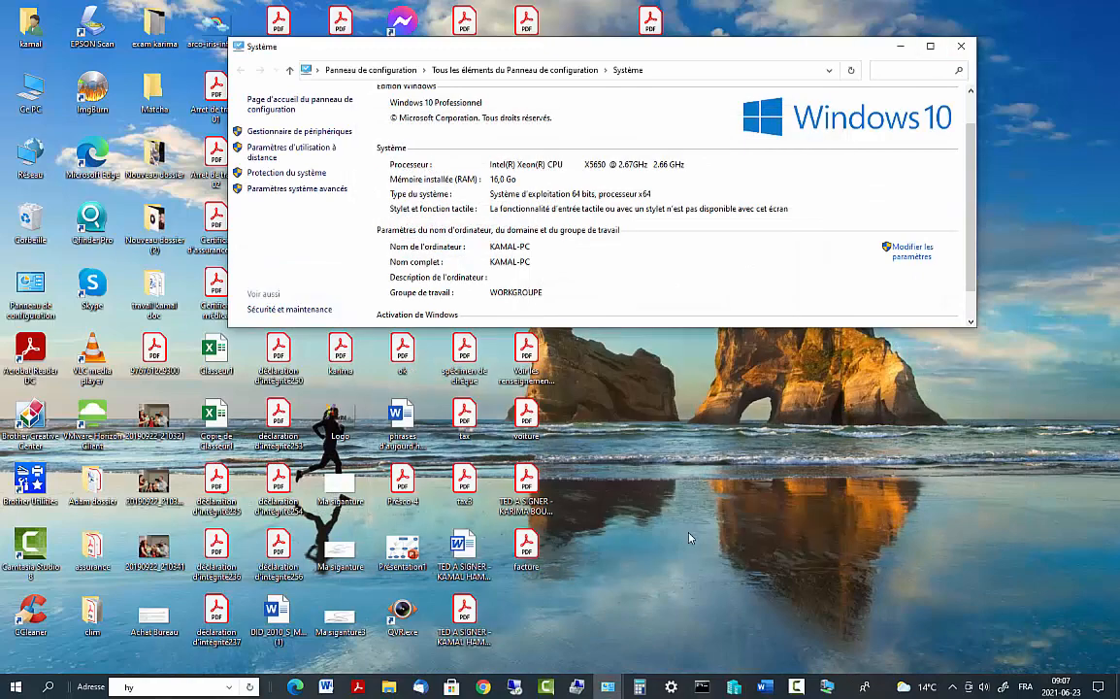
{"action": "left_click", "coordinate": [736, 690]}
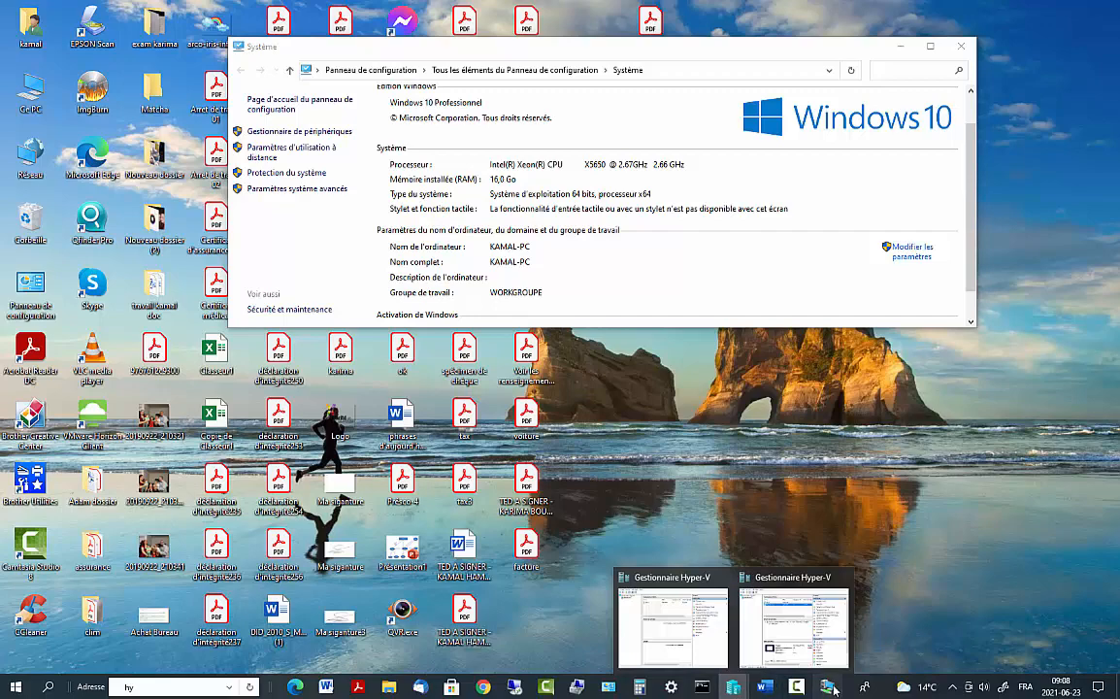
{"action": "left_click", "coordinate": [753, 621]}
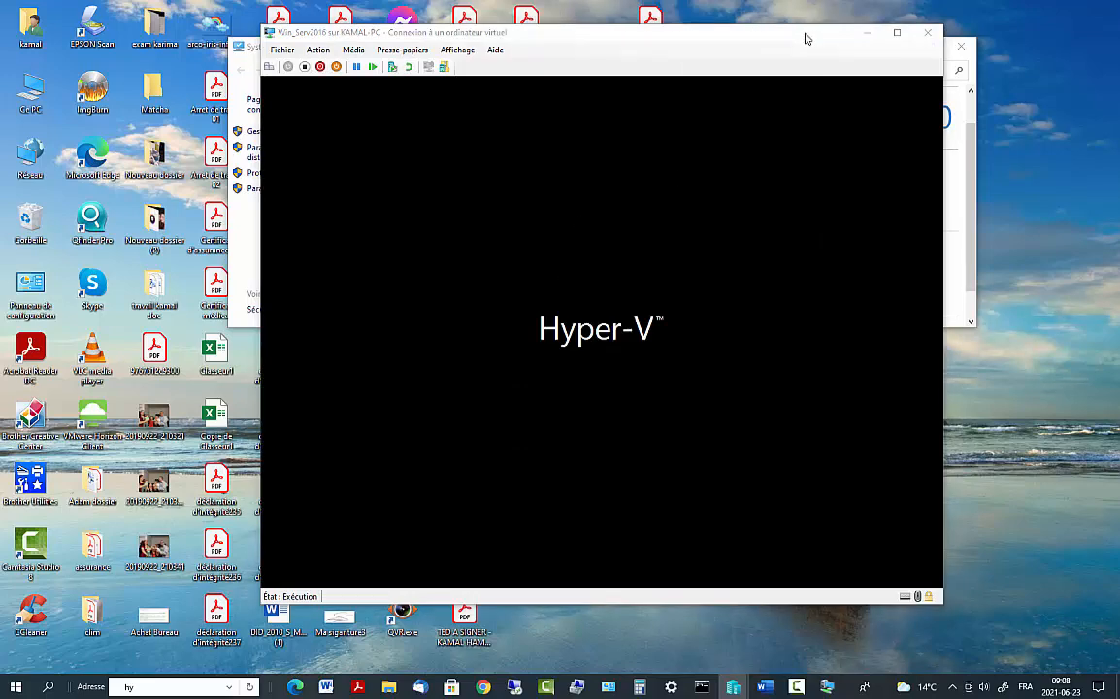
{"action": "left_click_drag", "start_coordinate": [810, 39], "coordinate": [758, 128]}
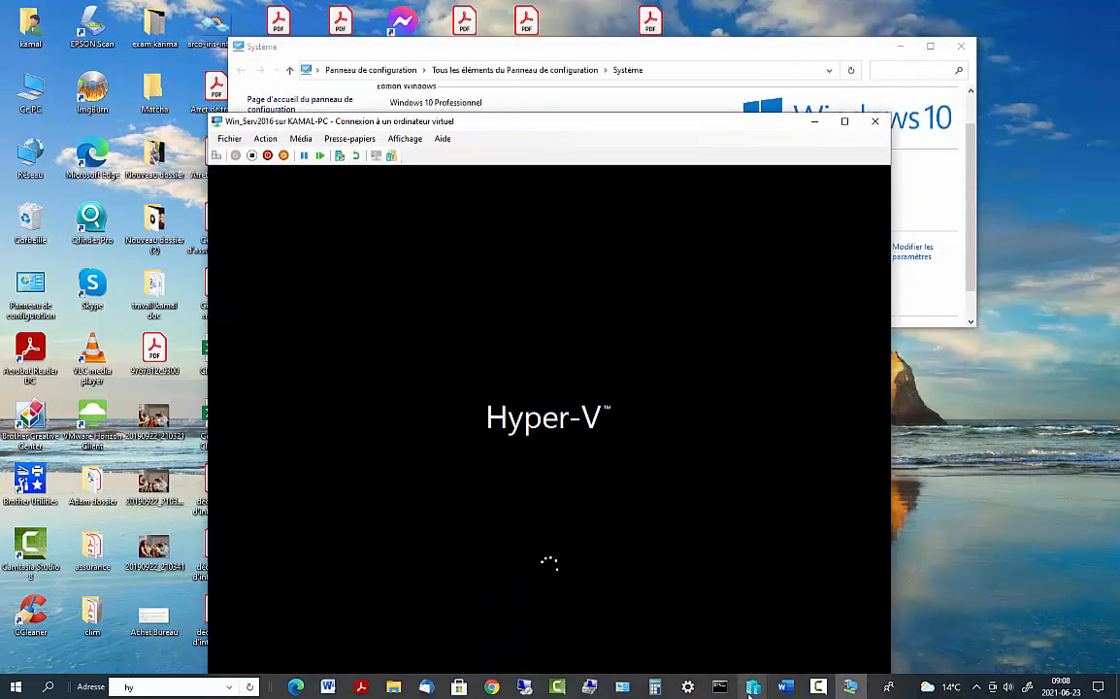
{"action": "mouse_move", "coordinate": [750, 687]}
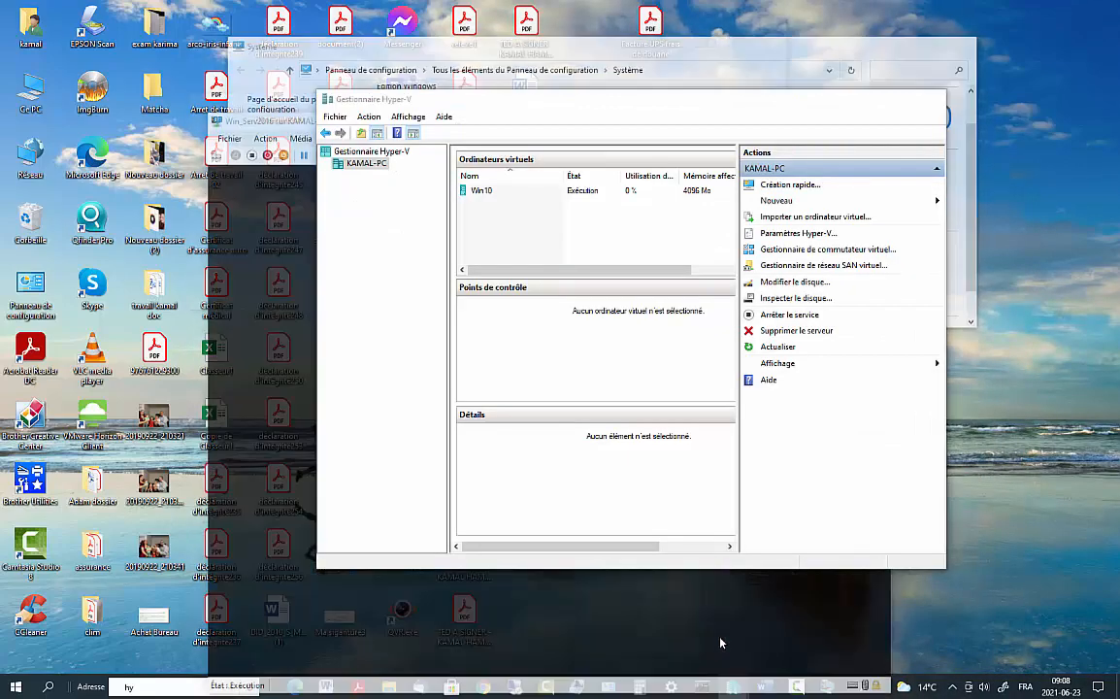
{"action": "left_click", "coordinate": [721, 643]}
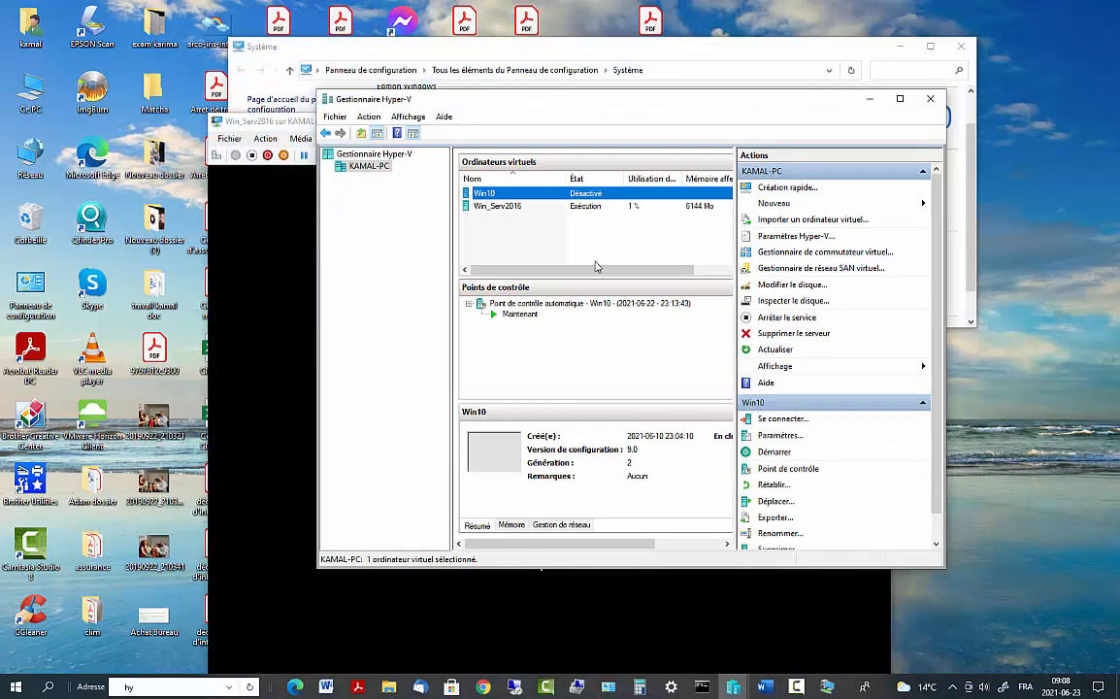
In Win_Serv2016 settings, set the Carte réseau's virtual switch to V-SwitchServ and apply
{"action": "right_click", "coordinate": [498, 206]}
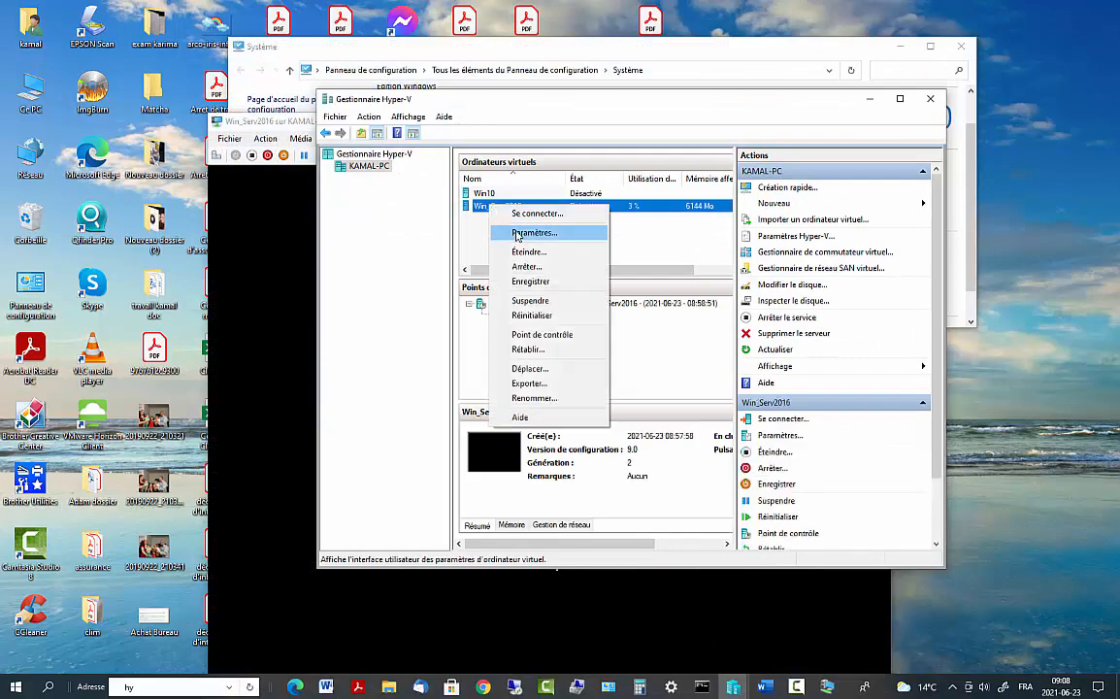
{"action": "left_click", "coordinate": [514, 231]}
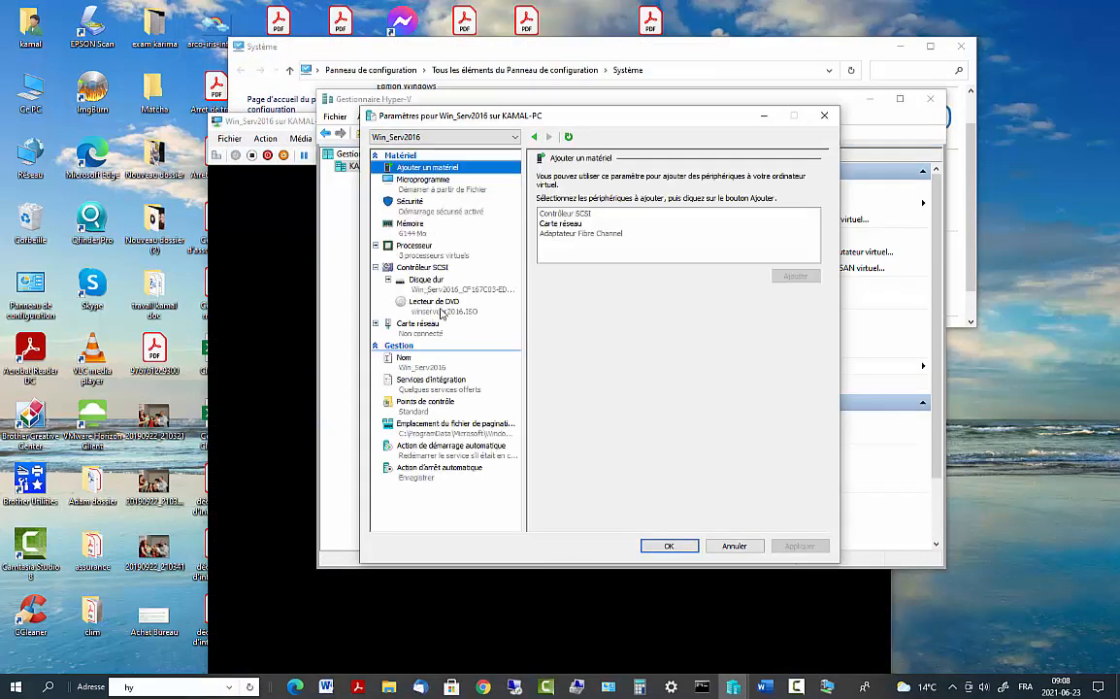
{"action": "left_click", "coordinate": [413, 325]}
{"action": "left_click", "coordinate": [612, 204]}
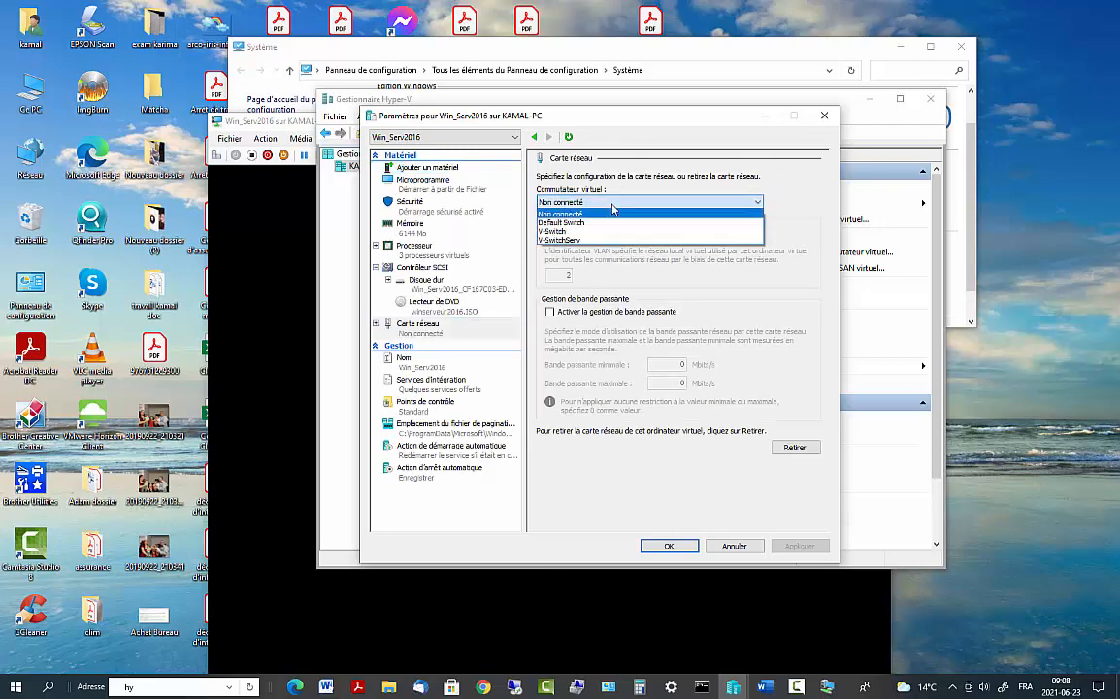
{"action": "left_click", "coordinate": [555, 240]}
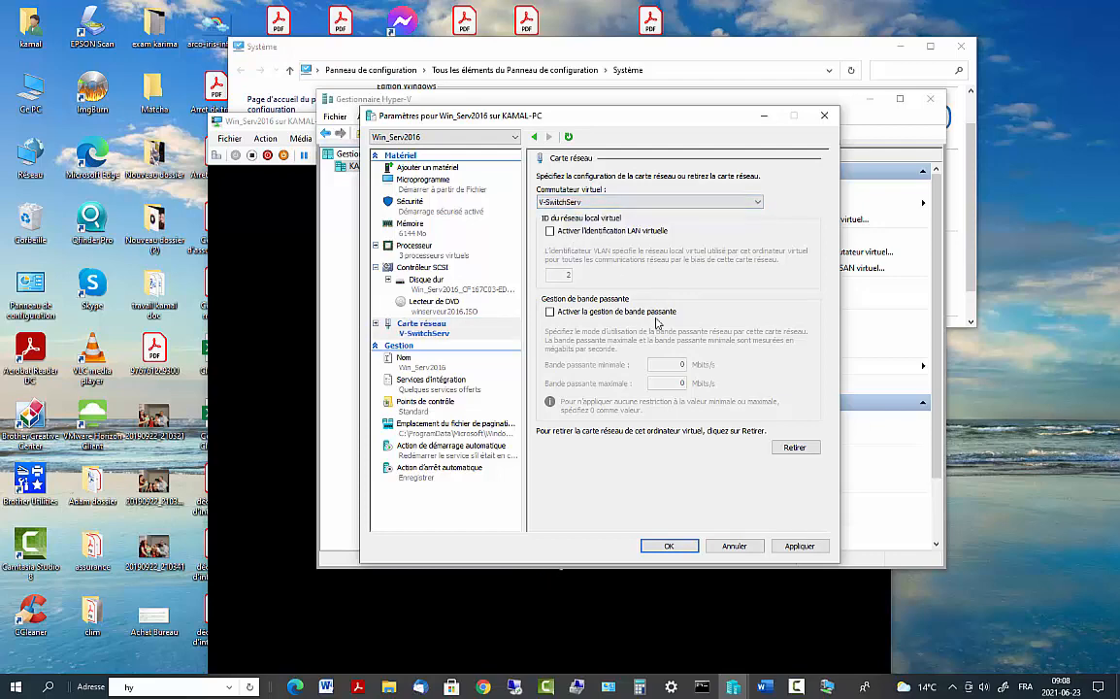
{"action": "left_click", "coordinate": [820, 550]}
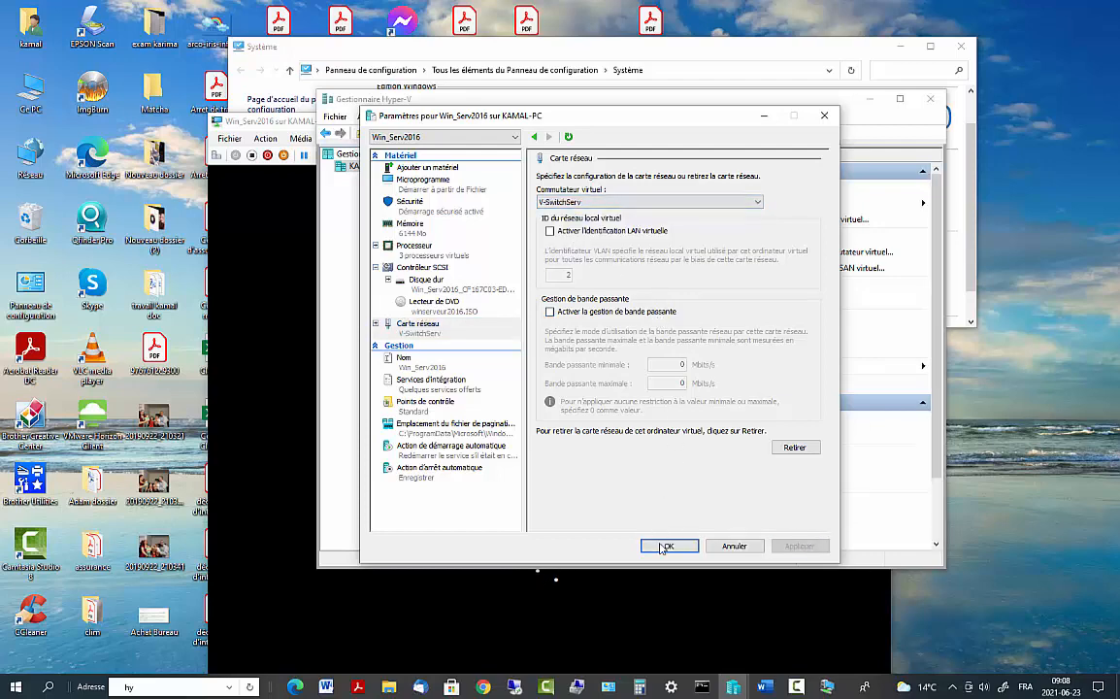
{"action": "left_click", "coordinate": [666, 546]}
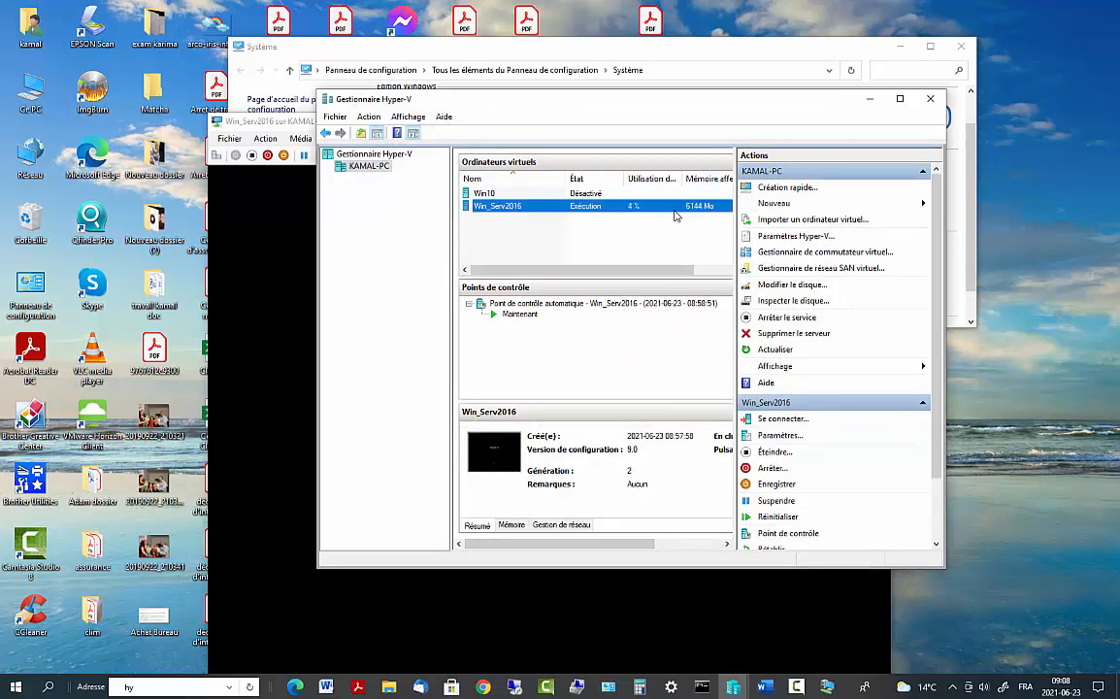
Bring the Win_Serv2016 console forward, move it to the top, and maximize it
{"action": "left_click", "coordinate": [275, 222]}
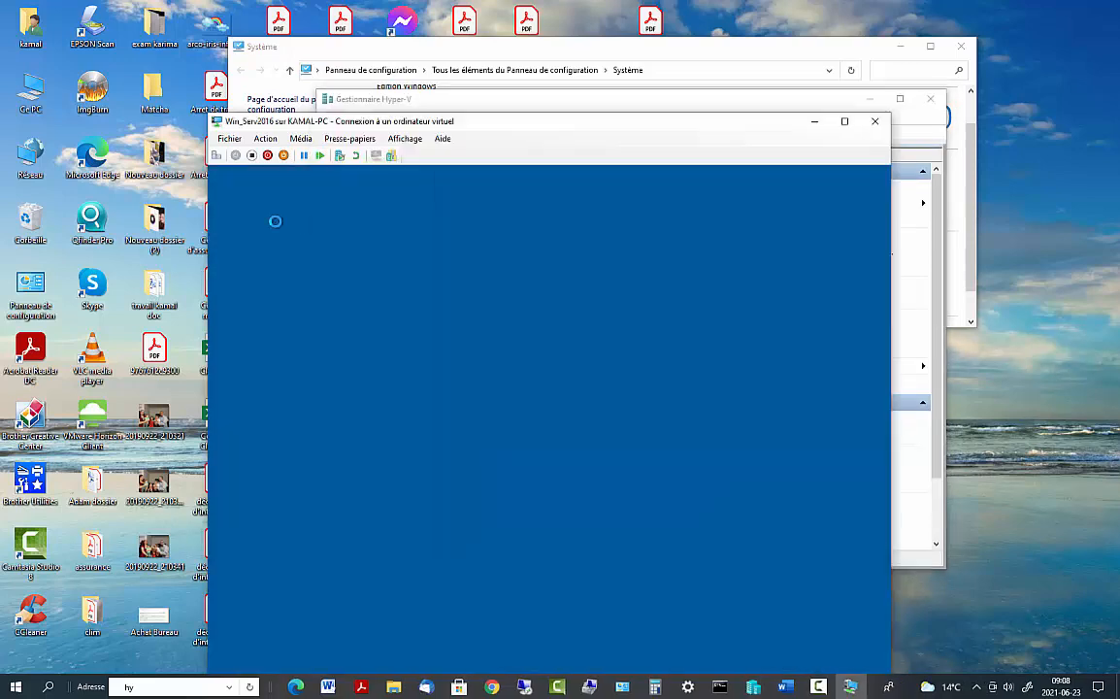
{"action": "left_click_drag", "start_coordinate": [771, 126], "coordinate": [784, 28]}
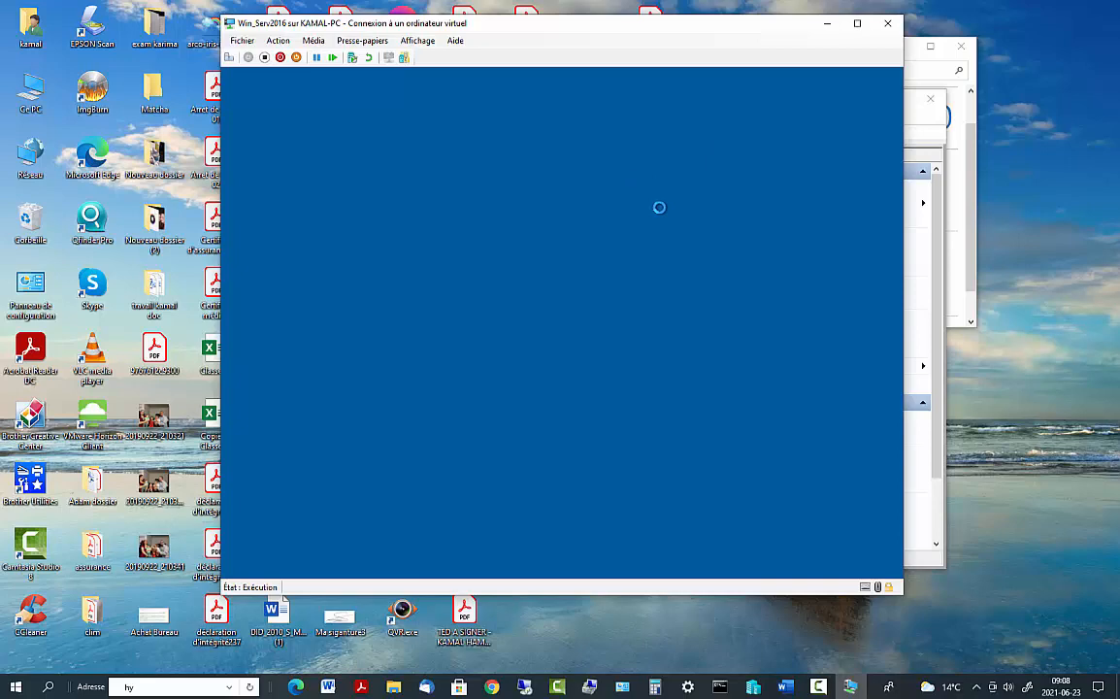
{"action": "left_click", "coordinate": [858, 25]}
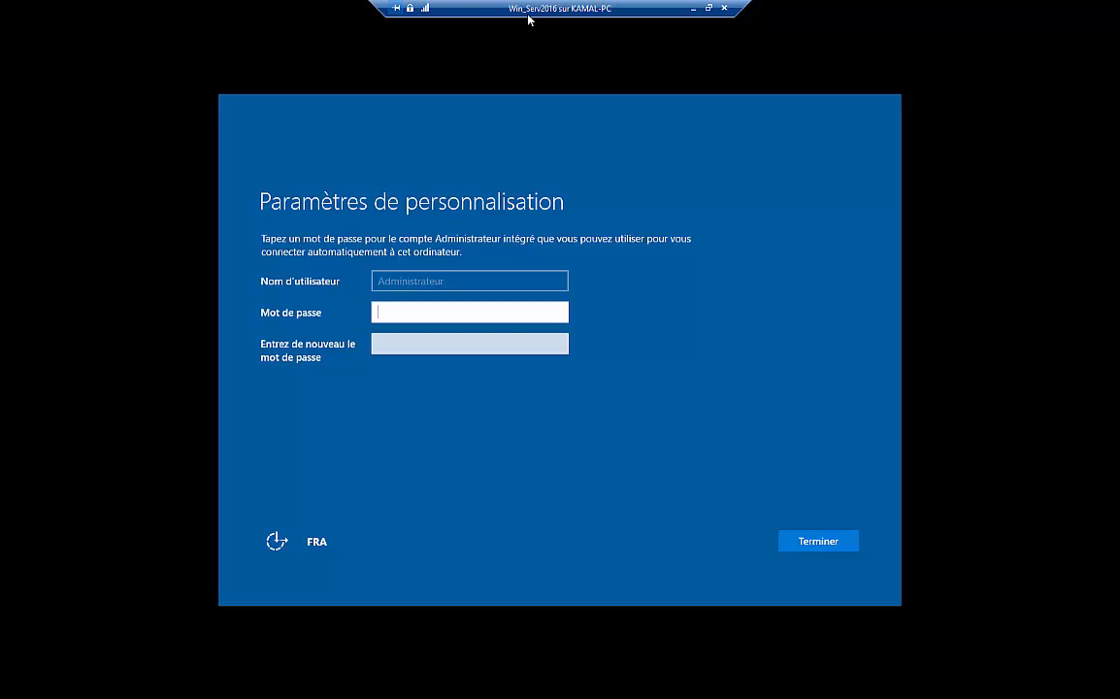
Enter and confirm the built-in Administrator password, then re-enter it after the mismatch rejection
{"action": "type", "text": "•••••••"}
{"action": "key", "text": "BackSpace"}
{"action": "key", "text": "BackSpace"}
{"action": "key", "text": "BackSpace"}
{"action": "key", "text": "BackSpace"}
{"action": "key", "text": "BackSpace"}
{"action": "key", "text": "BackSpace"}
{"action": "key", "text": "BackSpace"}
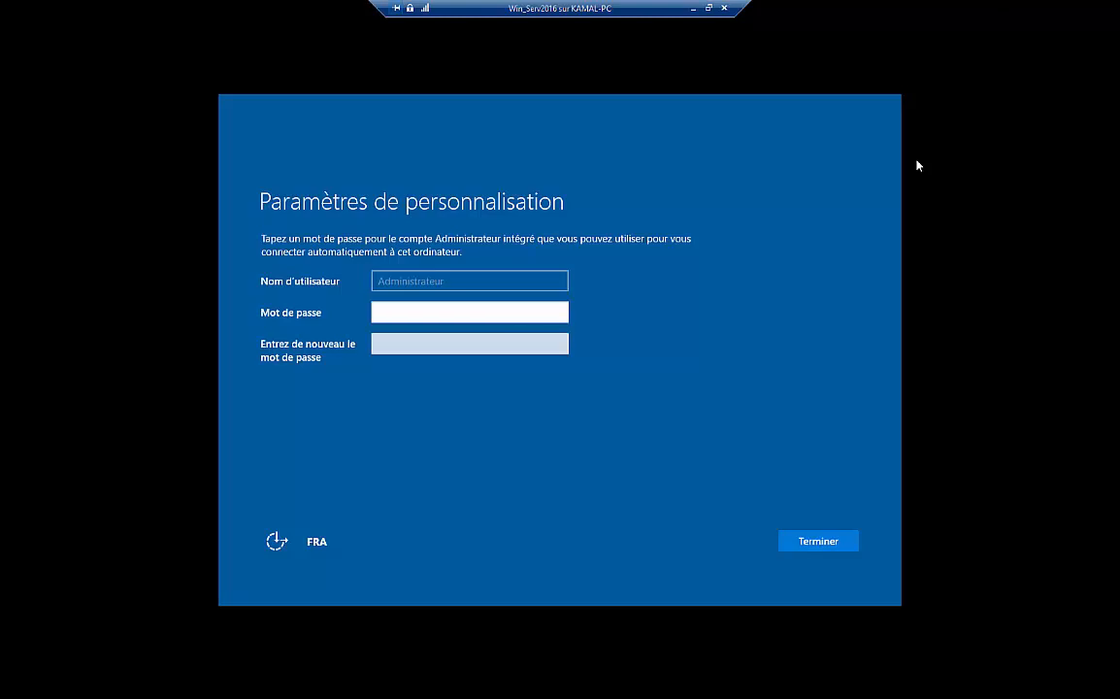
{"action": "type", "text": "*********"}
{"action": "left_click", "coordinate": [420, 339]}
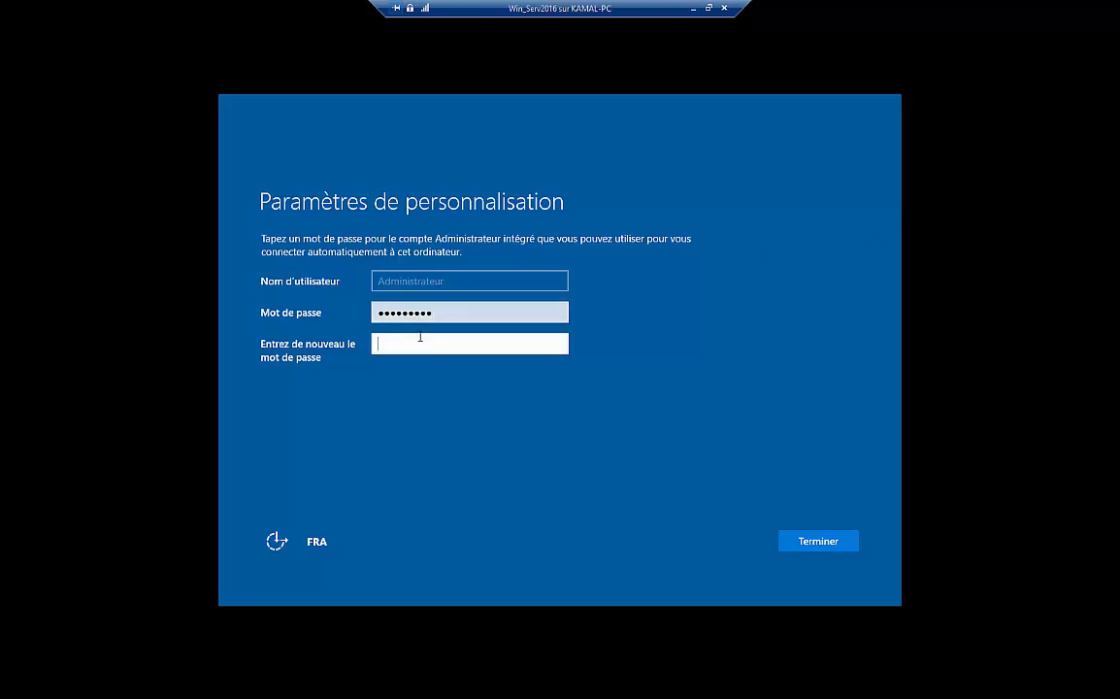
{"action": "type", "text": "*"}
{"action": "key", "text": "BackSpace"}
{"action": "type", "text": "*********"}
{"action": "left_click", "coordinate": [835, 542]}
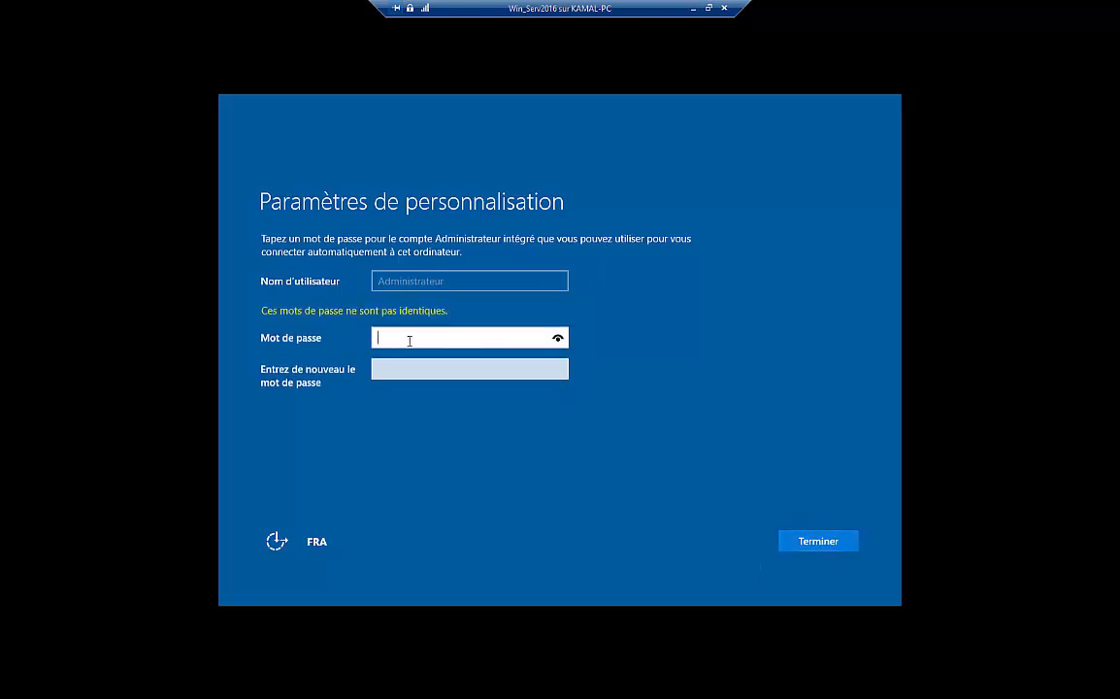
{"action": "type", "text": "*********"}
{"action": "left_click", "coordinate": [455, 362]}
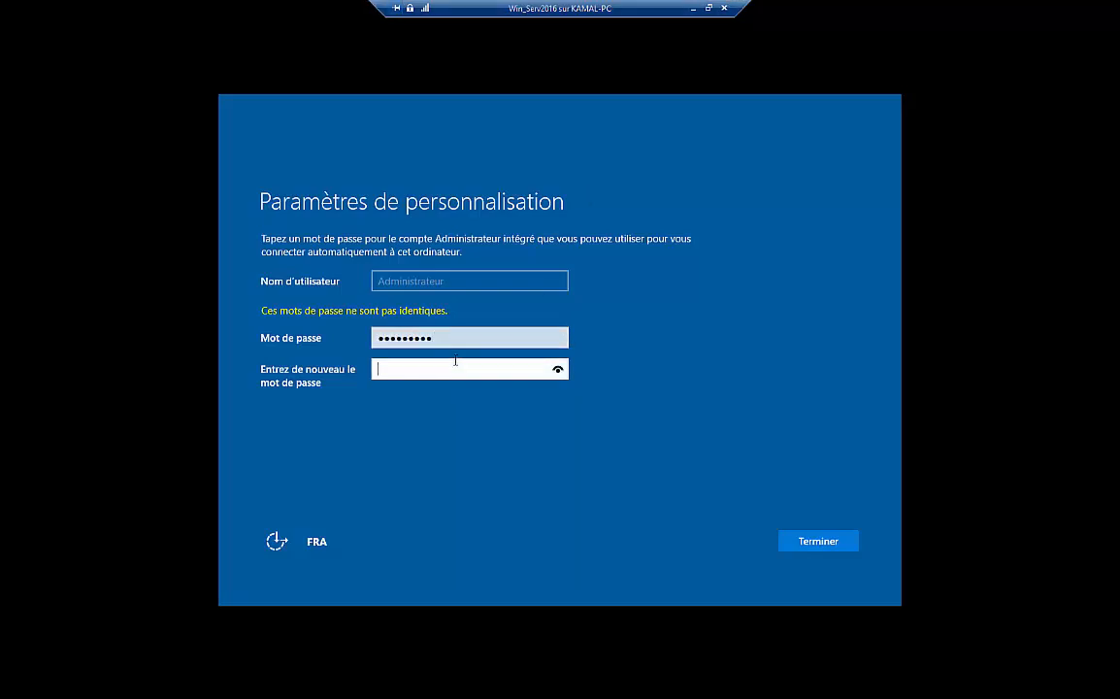
{"action": "type", "text": "*********"}
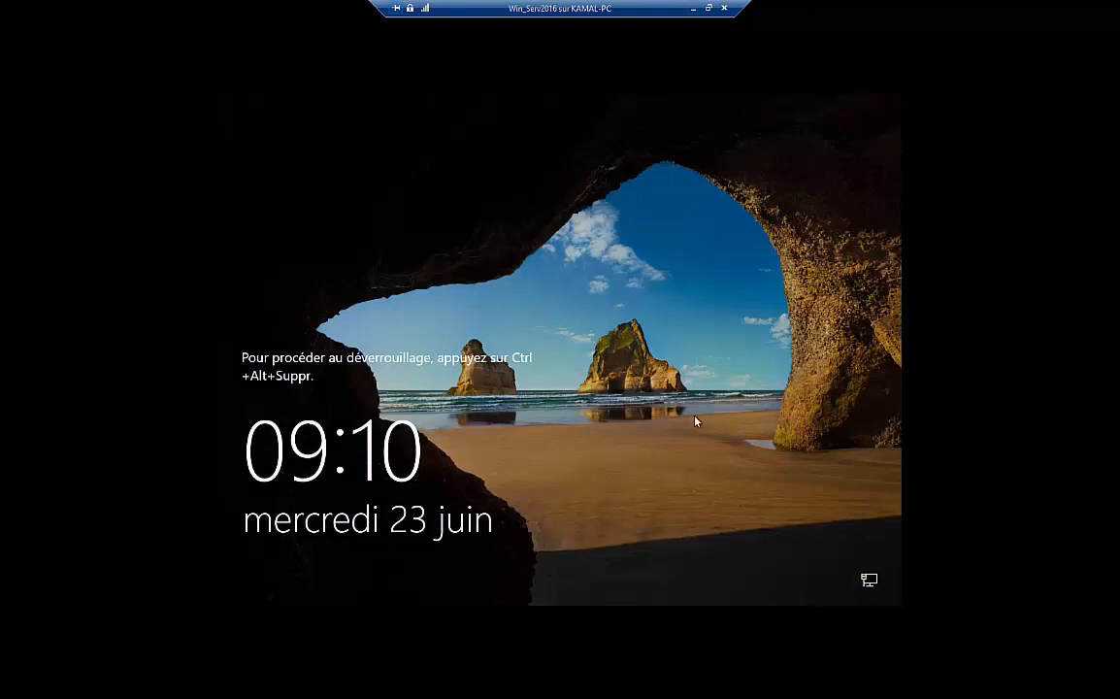
Send Ctrl+Alt+Suppr from the Action menu and sign in as Administrateur with its password
{"action": "left_click", "coordinate": [708, 8]}
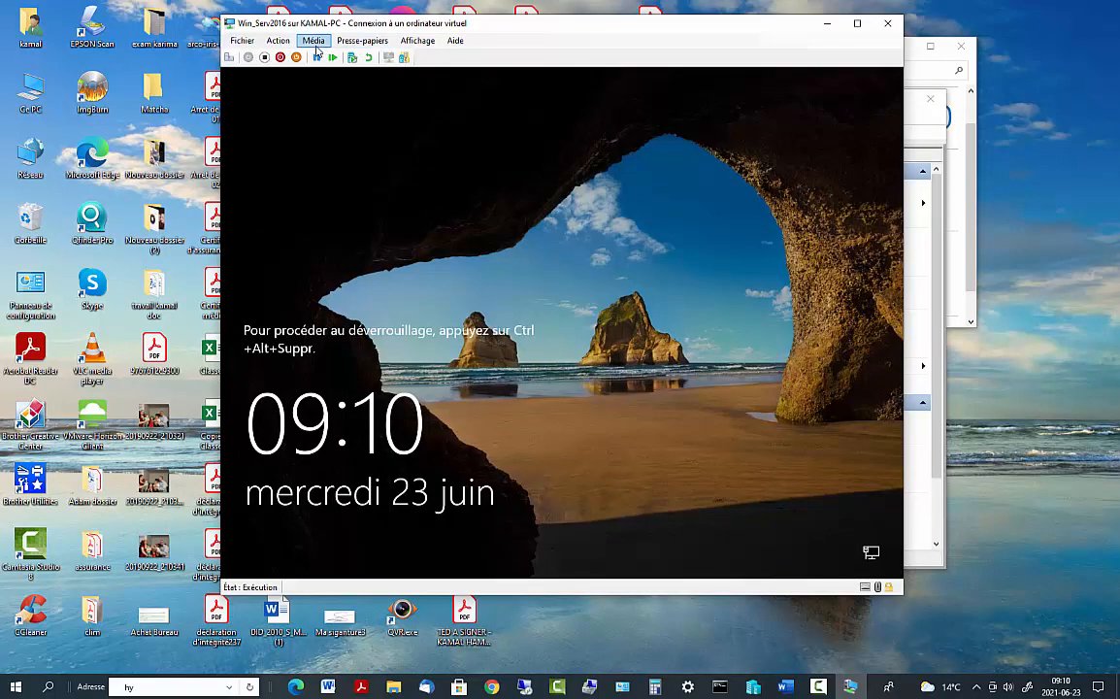
{"action": "left_click", "coordinate": [278, 41]}
{"action": "left_click", "coordinate": [292, 57]}
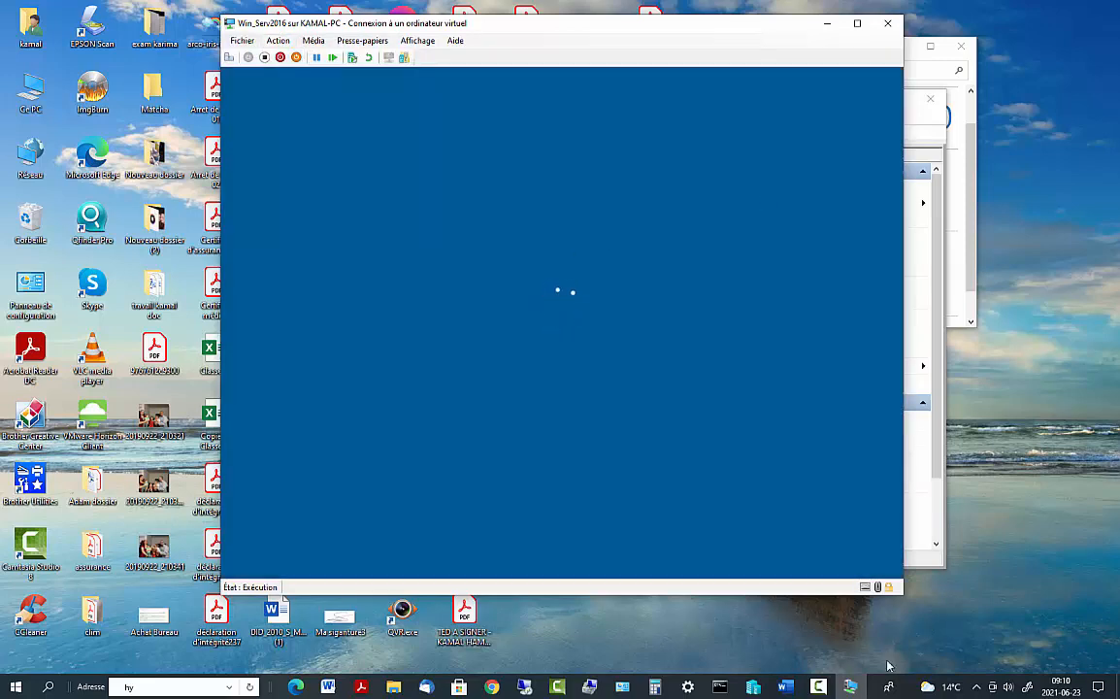
{"action": "mouse_move", "coordinate": [818, 687]}
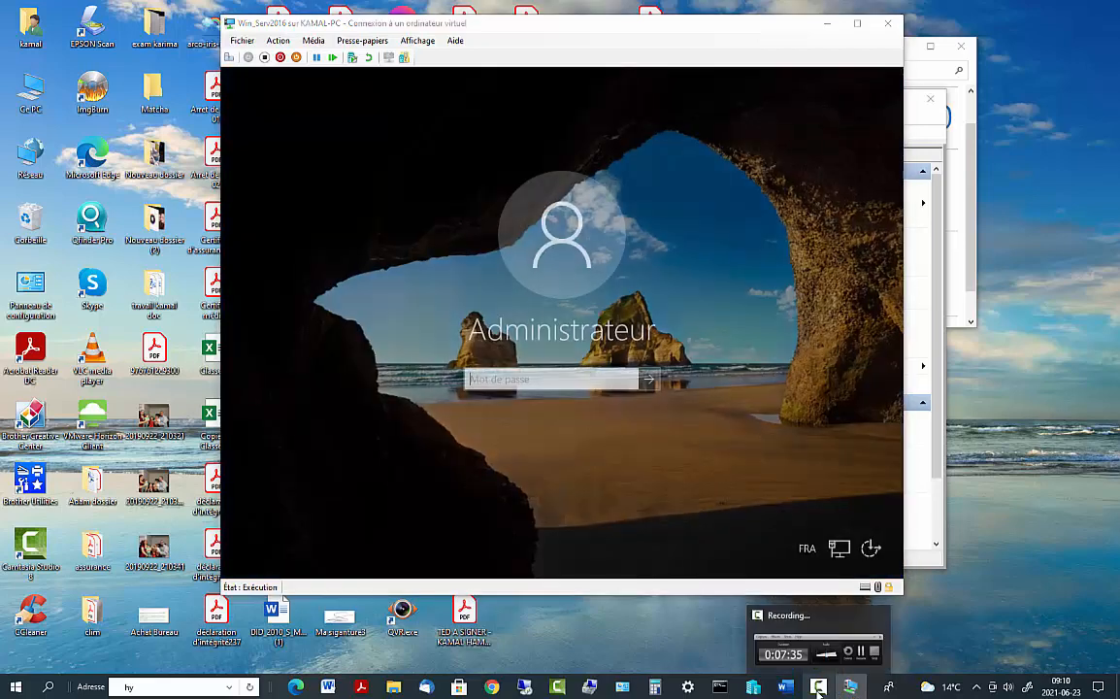
{"action": "left_click", "coordinate": [818, 687]}
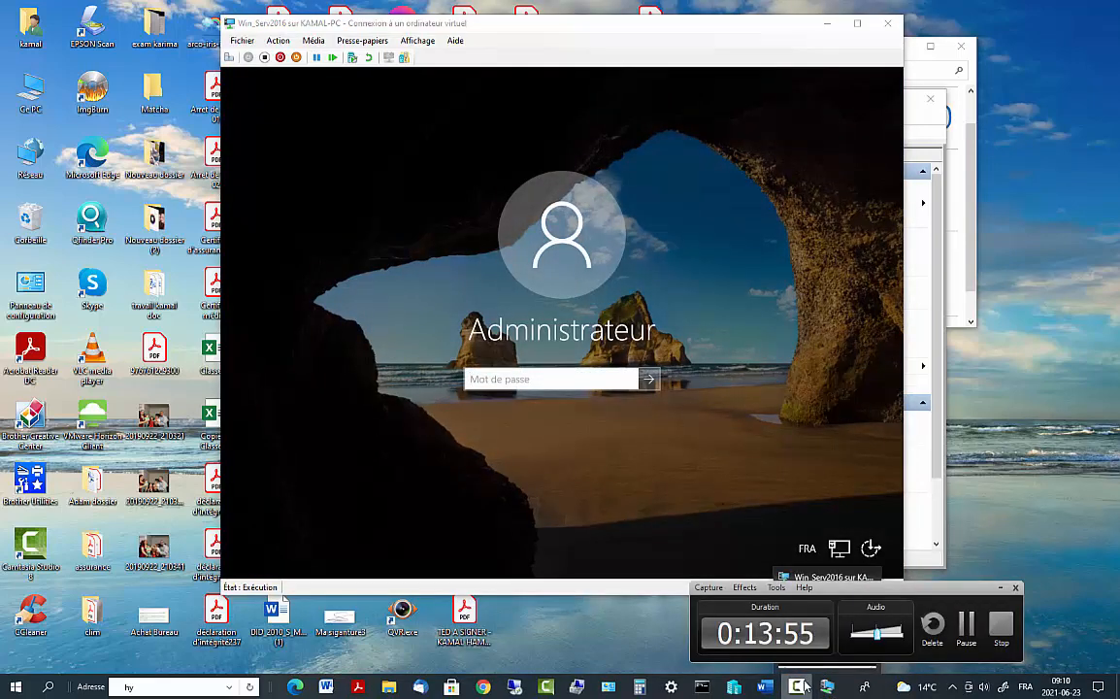
{"action": "left_click", "coordinate": [799, 687]}
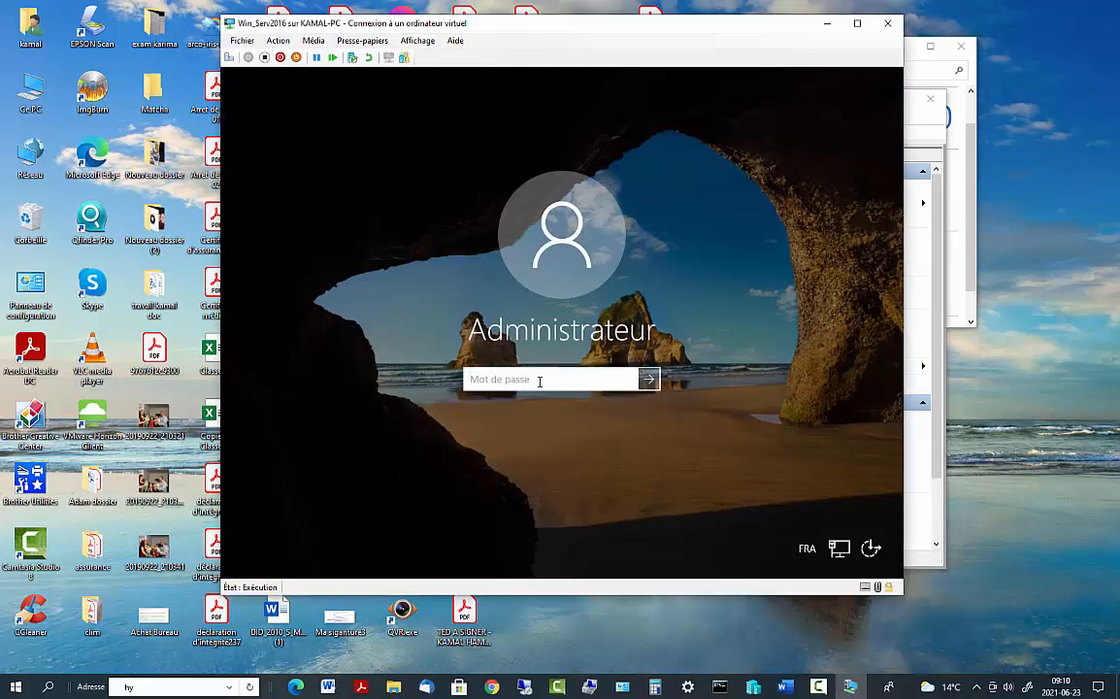
{"action": "type", "text": "••••••••••"}
{"action": "key", "text": "Return"}
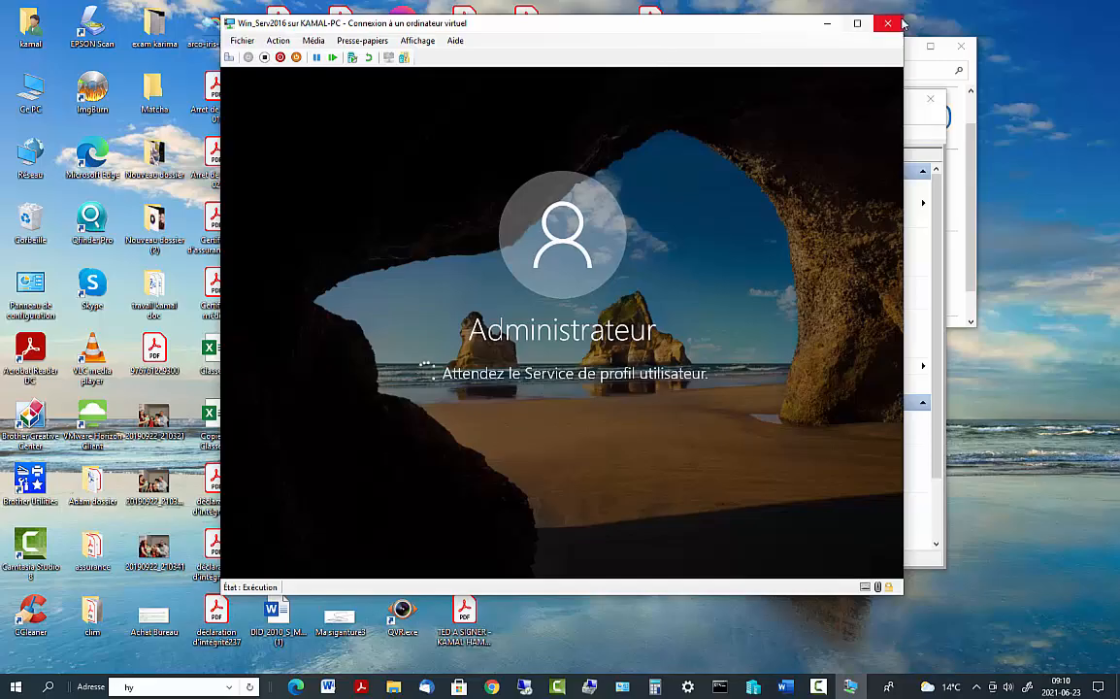
Toggle the VM connection between full screen and windowed view
{"action": "left_click", "coordinate": [857, 23]}
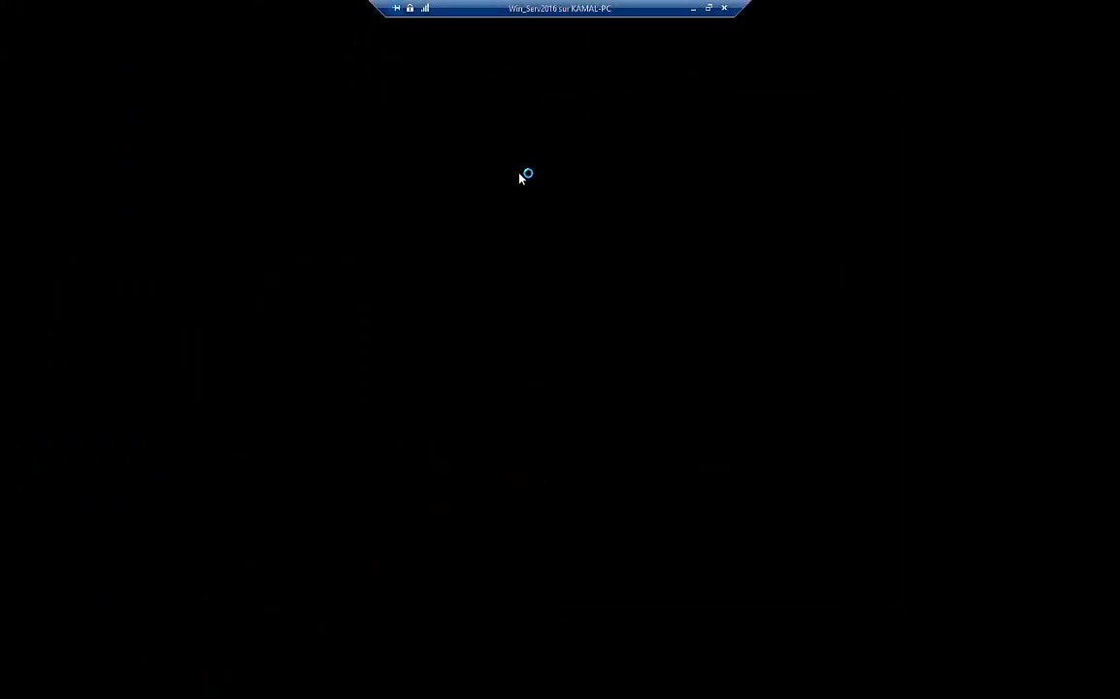
{"action": "left_click", "coordinate": [708, 8]}
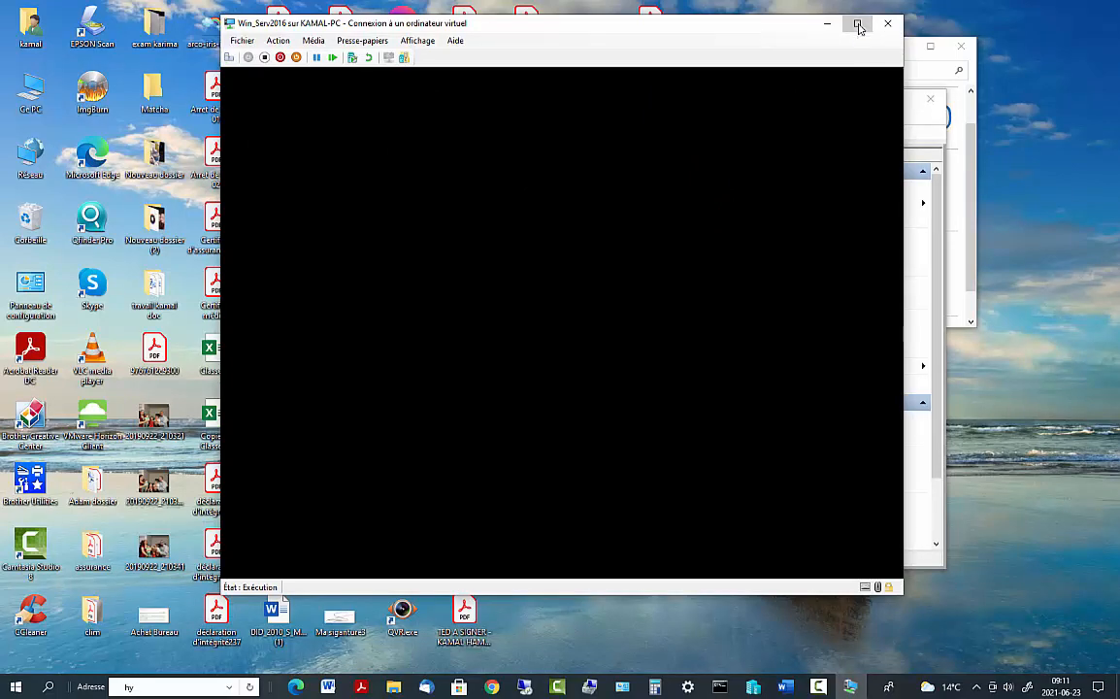
{"action": "left_click", "coordinate": [858, 24]}
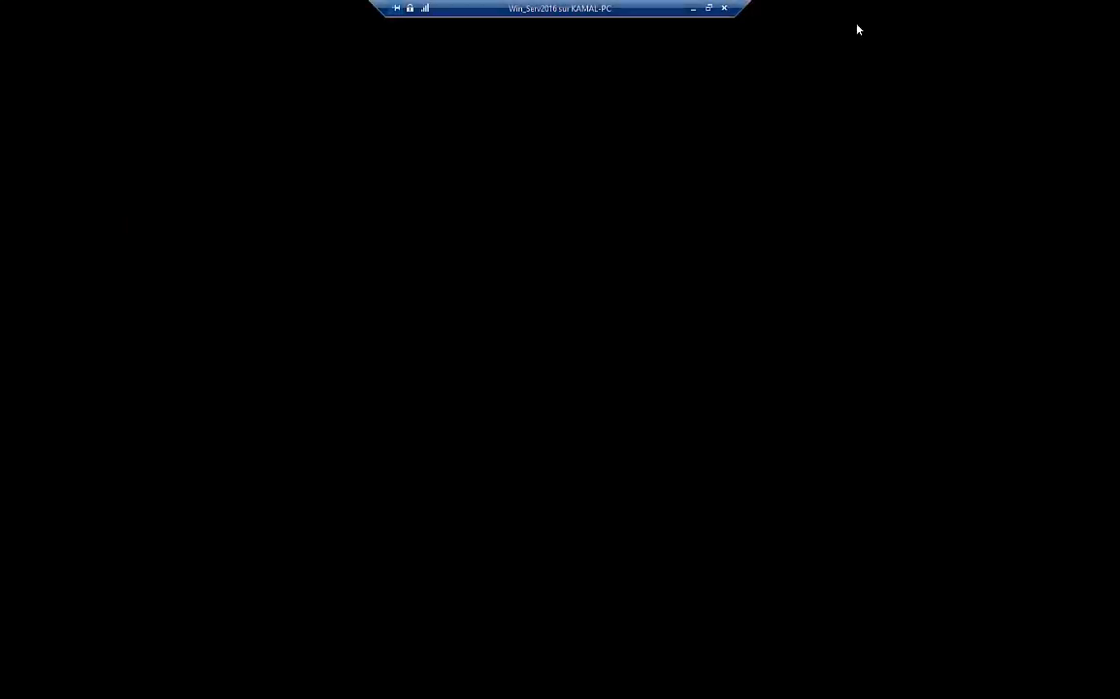
{"action": "left_click", "coordinate": [709, 10]}
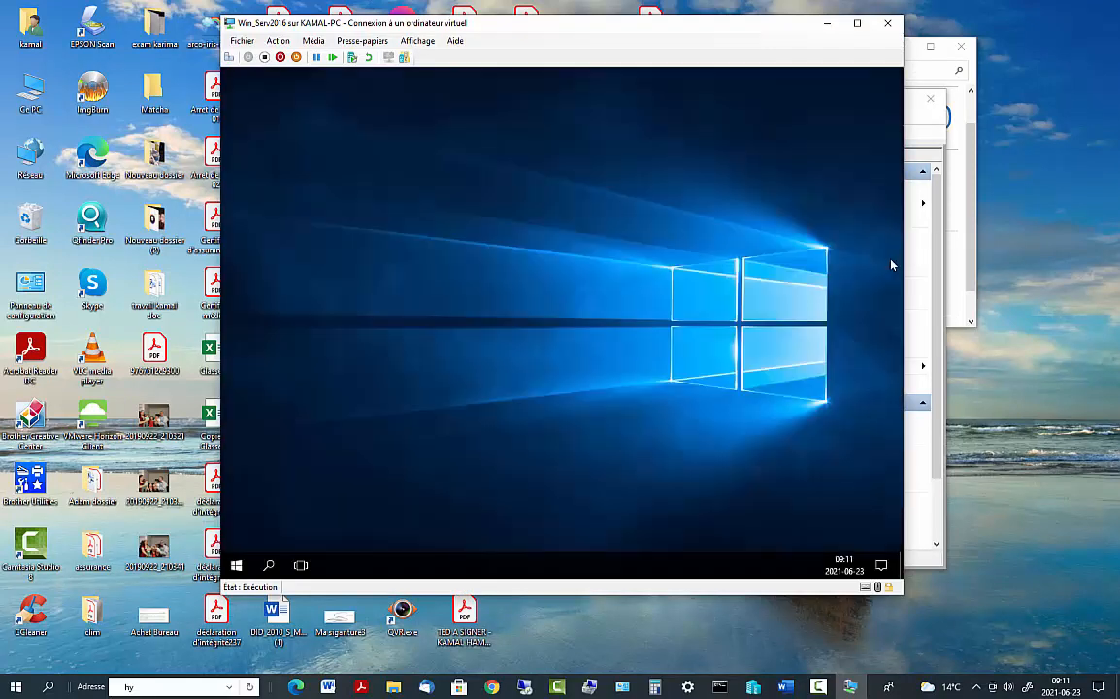
Answer Oui in the Réseaux panel so the server is discoverable on the network
{"action": "left_click", "coordinate": [857, 22]}
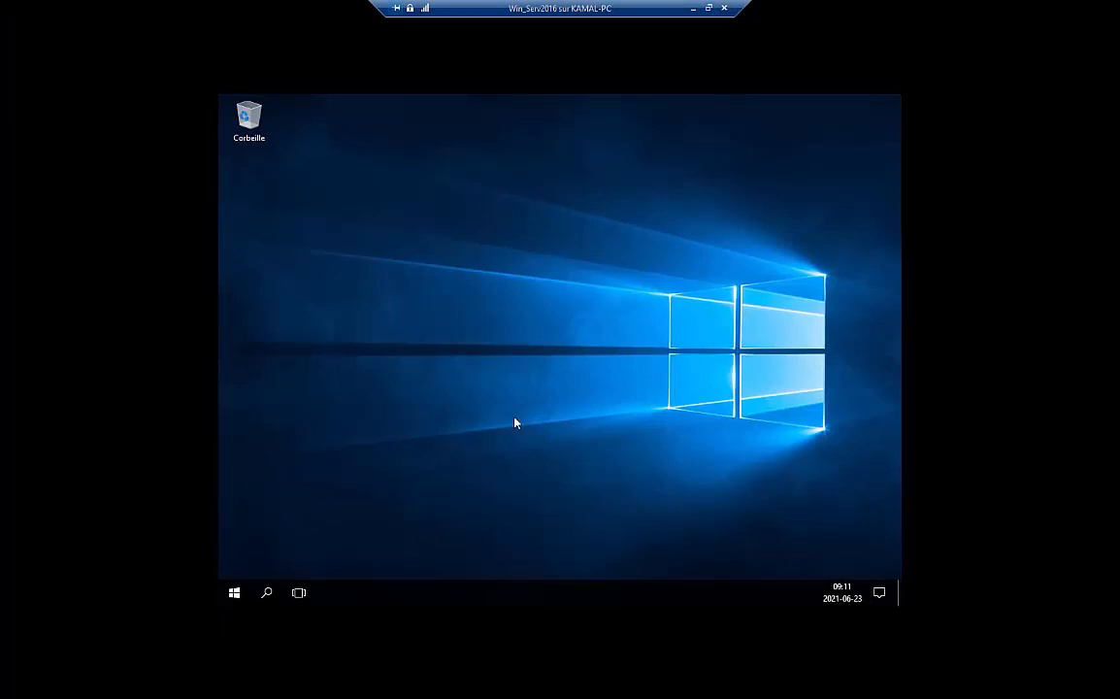
{"action": "left_click", "coordinate": [708, 9]}
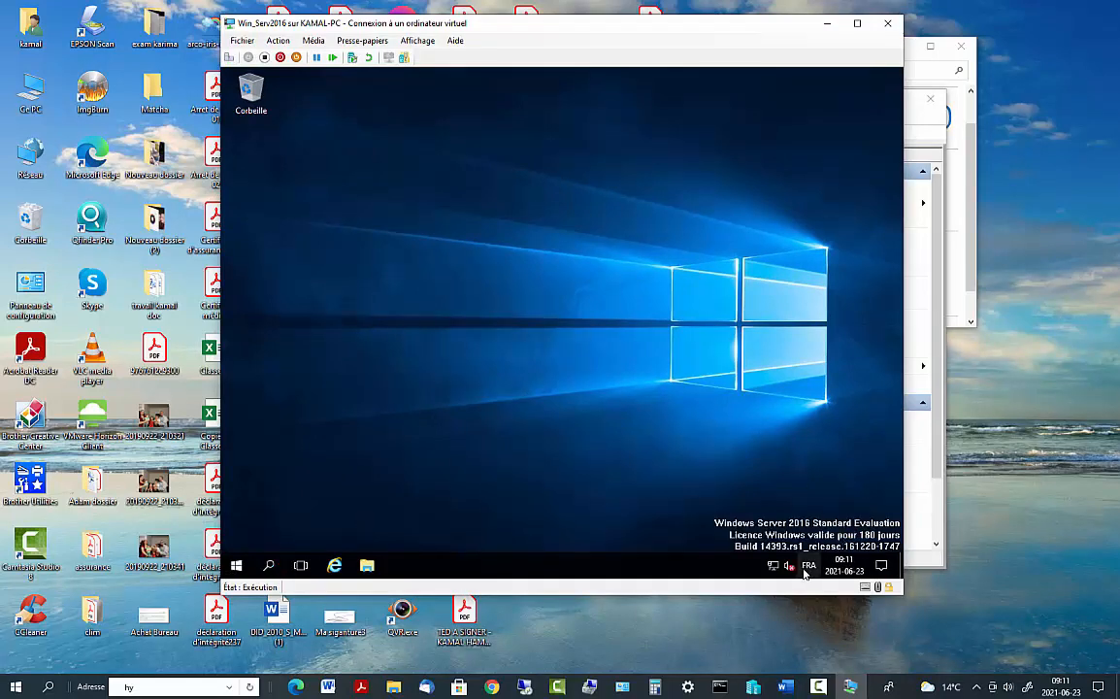
{"action": "left_click", "coordinate": [767, 333]}
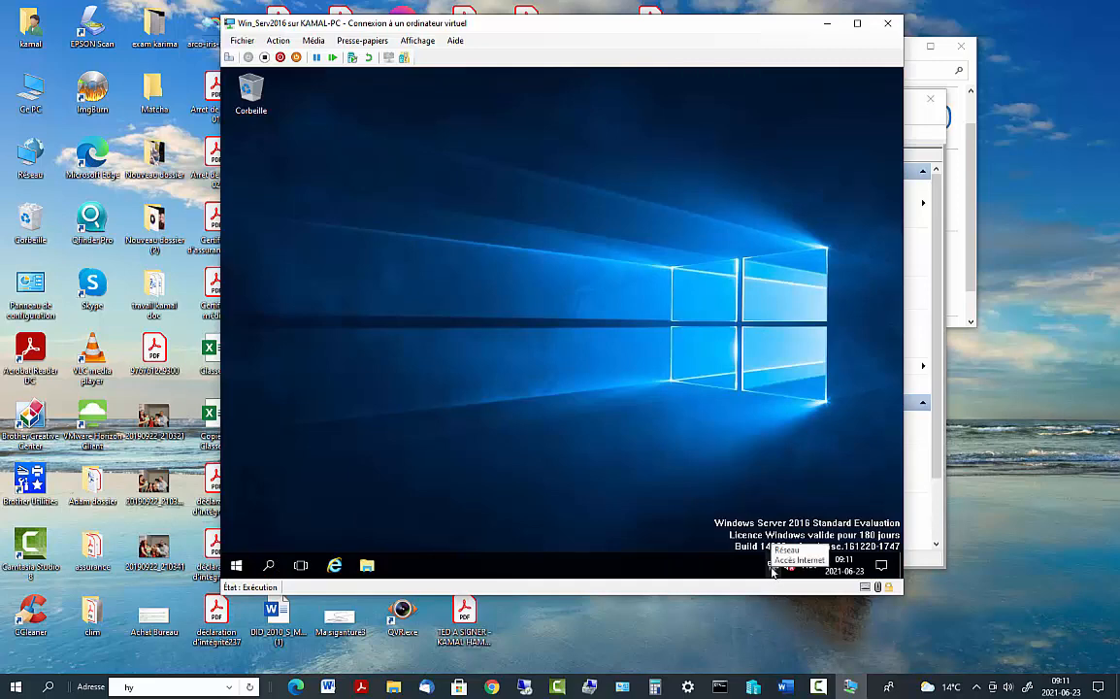
Search 'cmd' from the server's taskbar and launch Invite de commandes
{"action": "left_click", "coordinate": [270, 569]}
{"action": "type", "text": "c"}
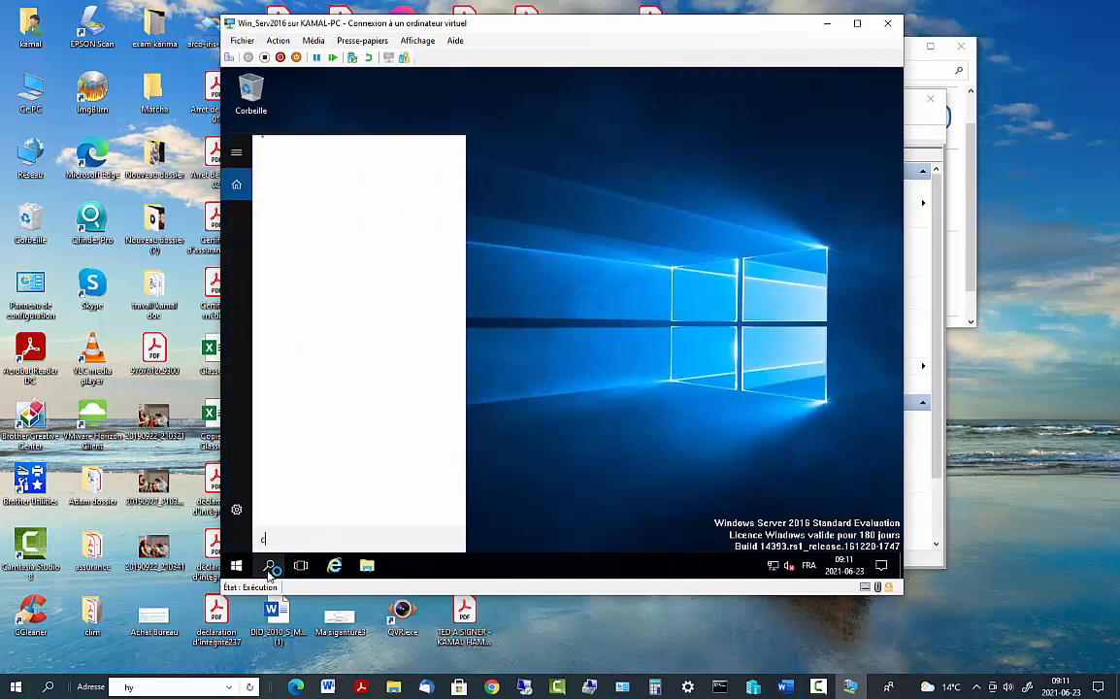
{"action": "type", "text": "md"}
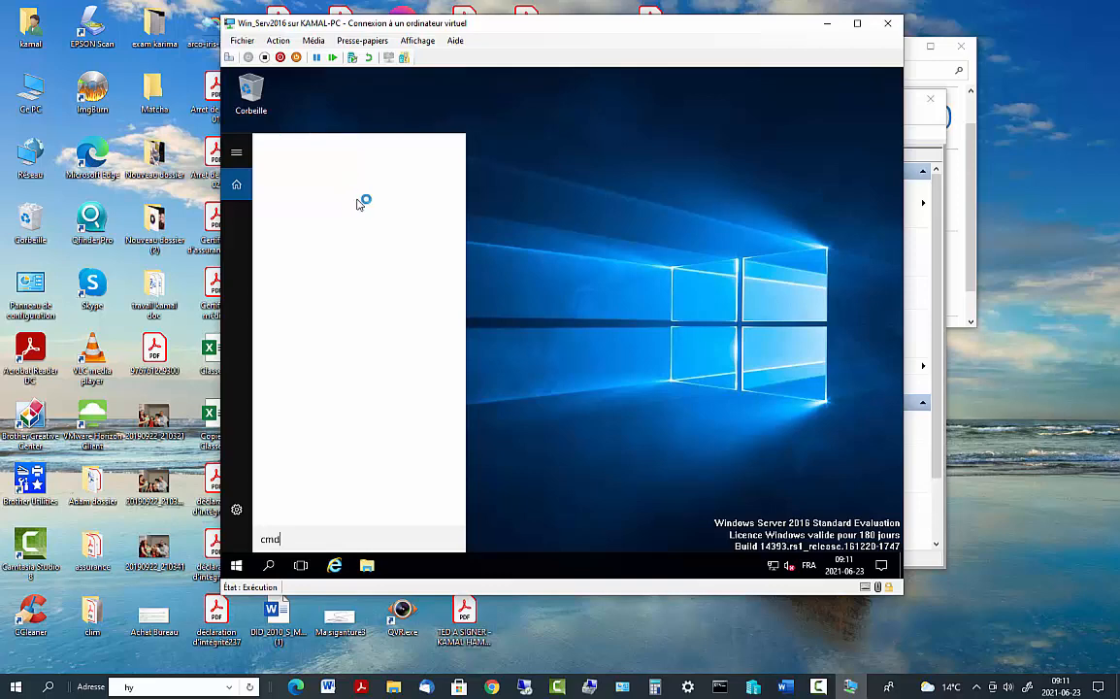
{"action": "left_click", "coordinate": [296, 167]}
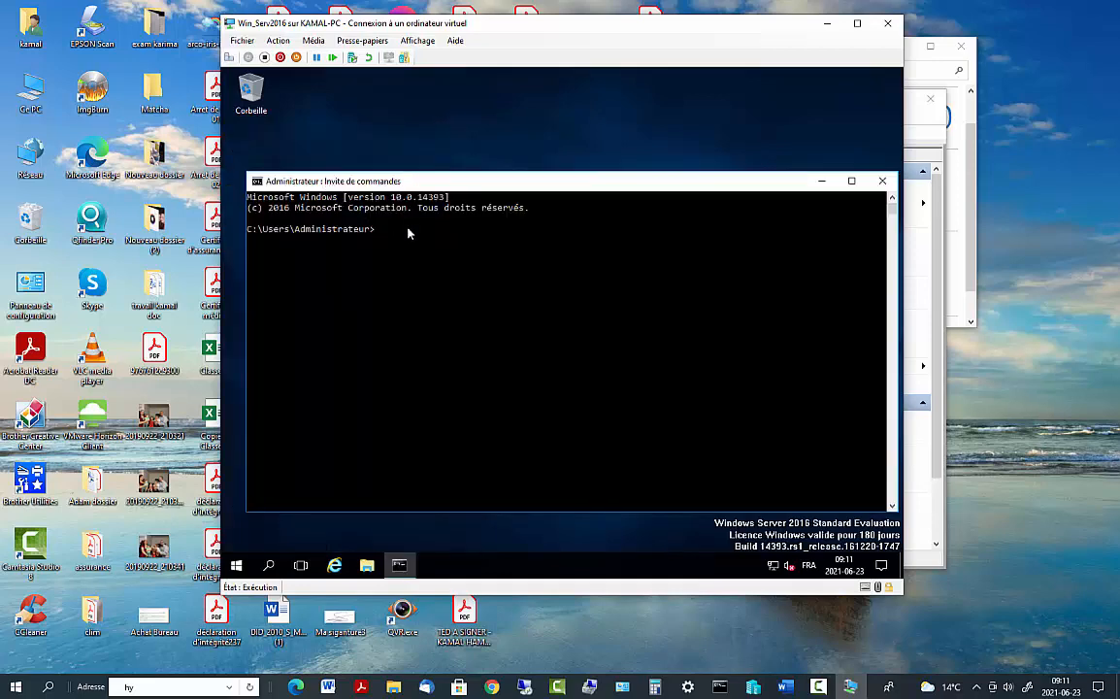
Run ipconfig: address 192.168.2.77, mask 255.255.255.0, gateway 192.168.2.1
{"action": "type", "text": "ipconfig"}
{"action": "key", "text": "Return"}
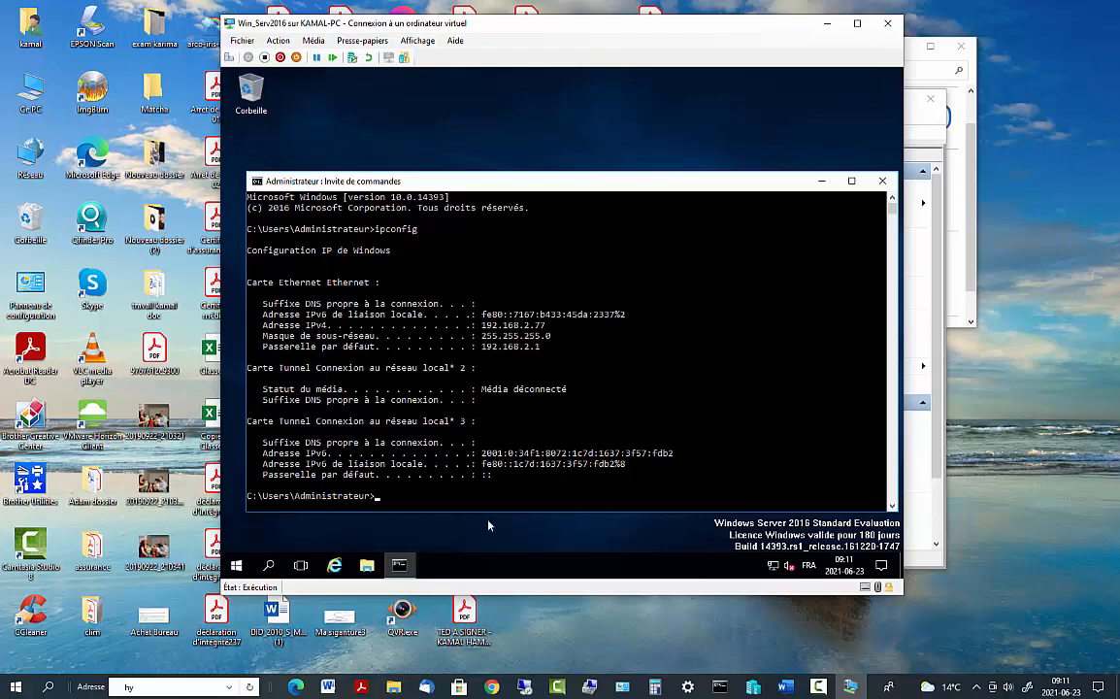
{"action": "left_click", "coordinate": [41, 688]}
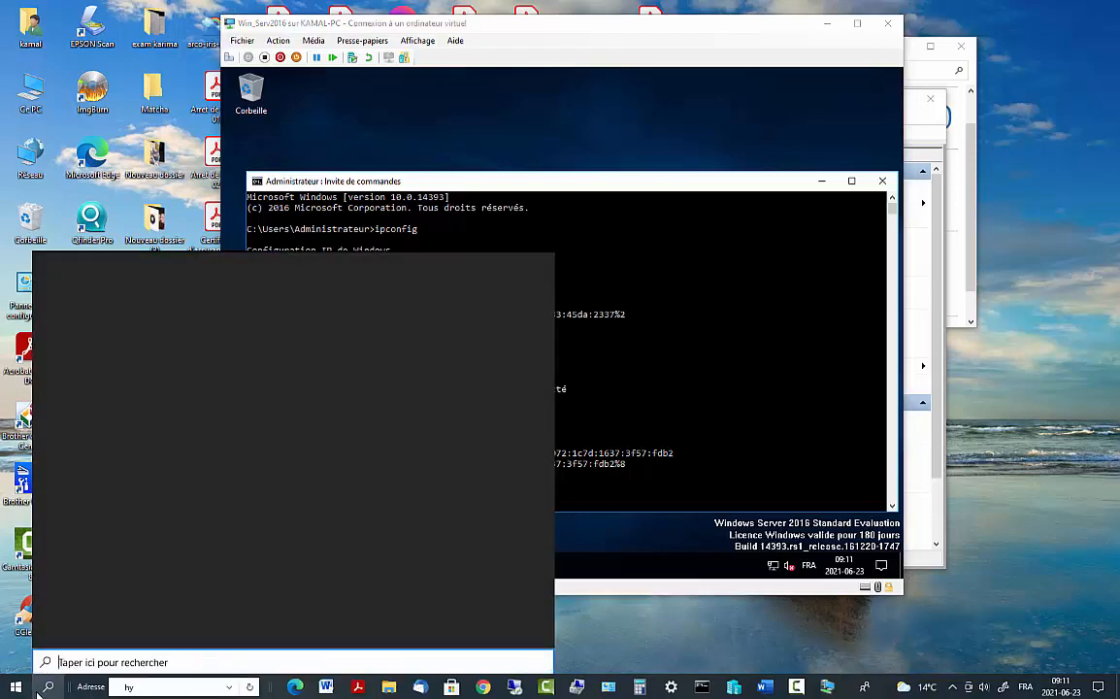
{"action": "left_click", "coordinate": [570, 574]}
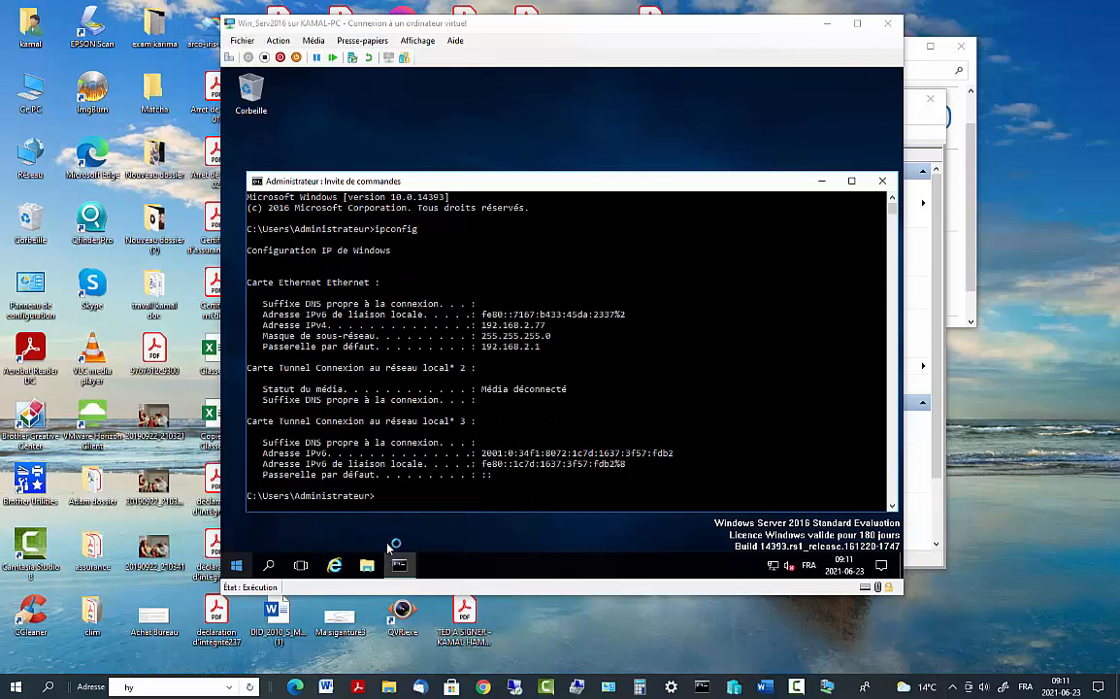
{"action": "left_click", "coordinate": [48, 687]}
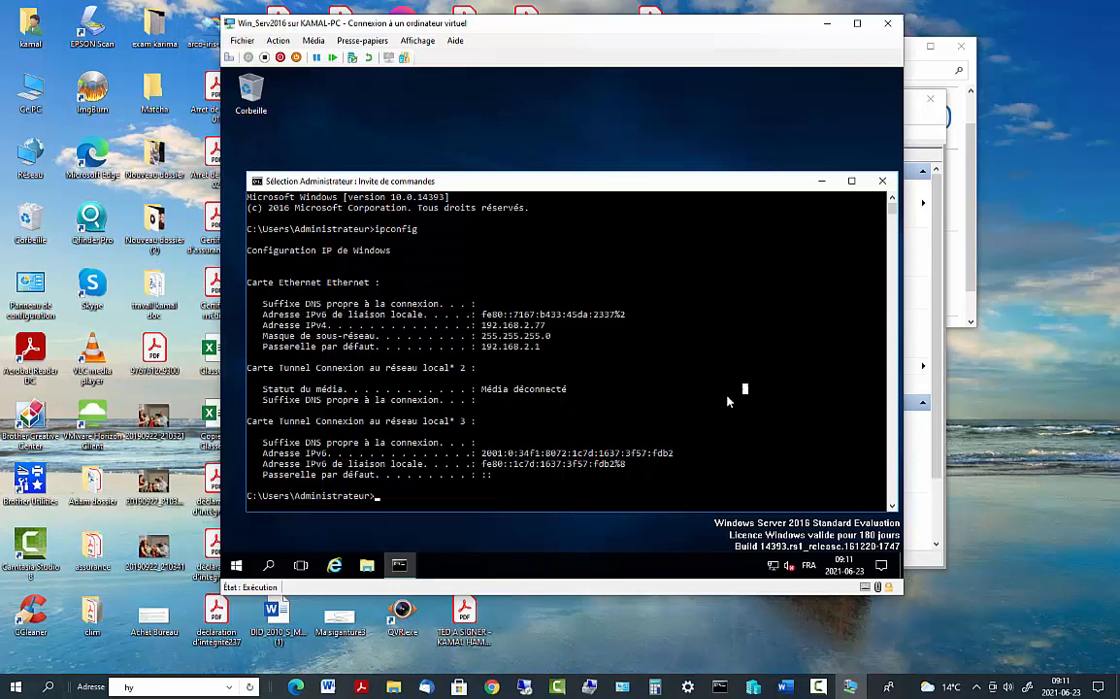
{"action": "left_click", "coordinate": [742, 392]}
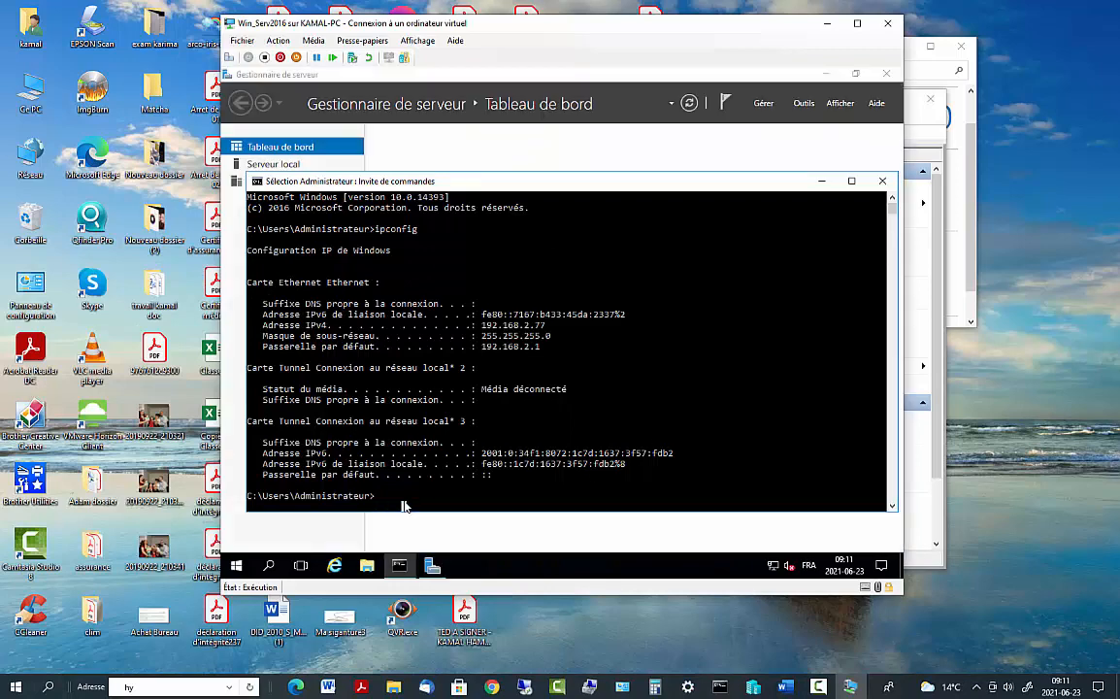
Retry the recalled ipconfig command, including a mistaken run with 192.168.2.10 appended
{"action": "type", "text": "ping"}
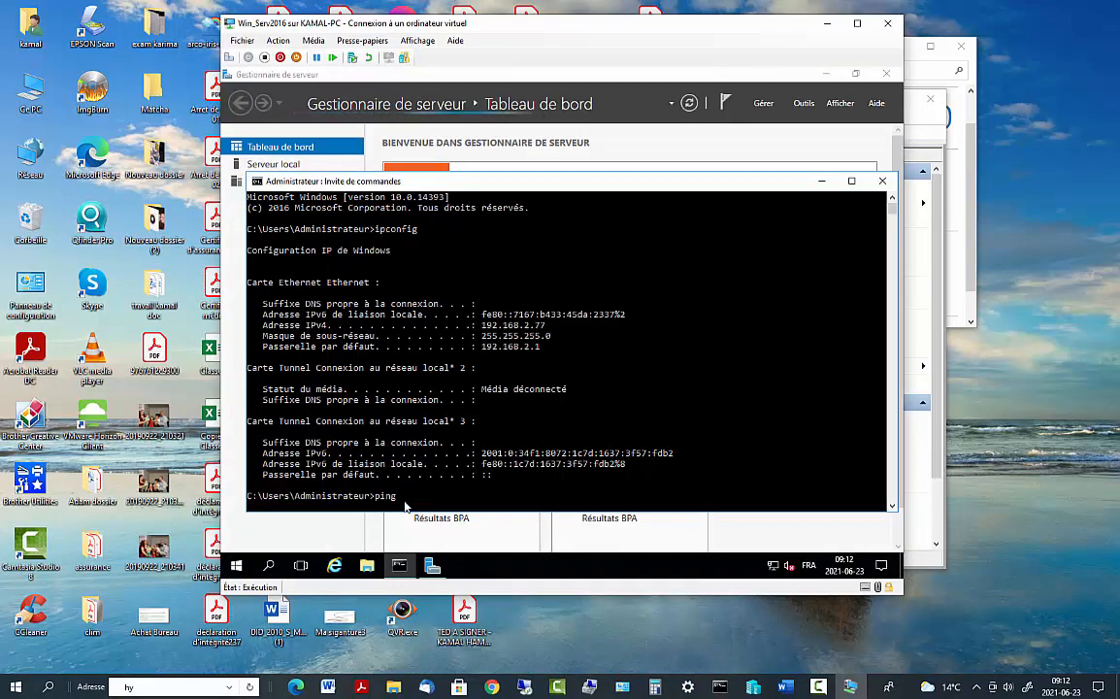
{"action": "key", "text": "Up"}
{"action": "key", "text": "Return"}
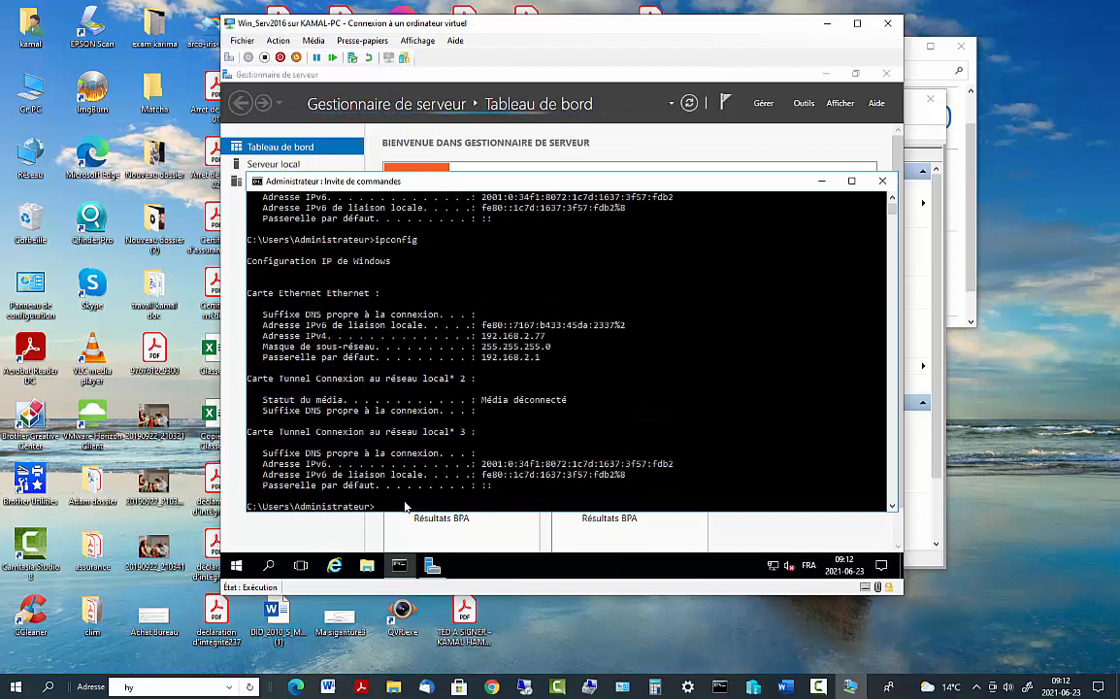
{"action": "key", "text": "Up"}
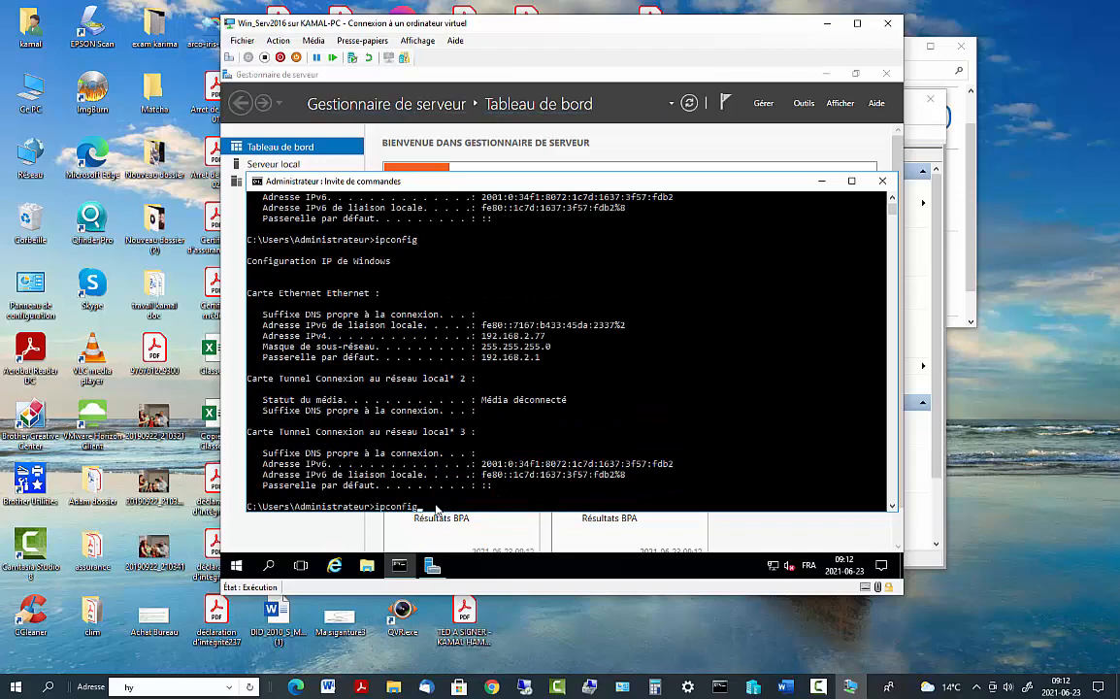
{"action": "key", "text": "BackSpace"}
{"action": "key", "text": "BackSpace"}
{"action": "key", "text": "BackSpace"}
{"action": "key", "text": "BackSpace"}
{"action": "key", "text": "BackSpace"}
{"action": "key", "text": "BackSpace"}
{"action": "key", "text": "BackSpace"}
{"action": "key", "text": "BackSpace"}
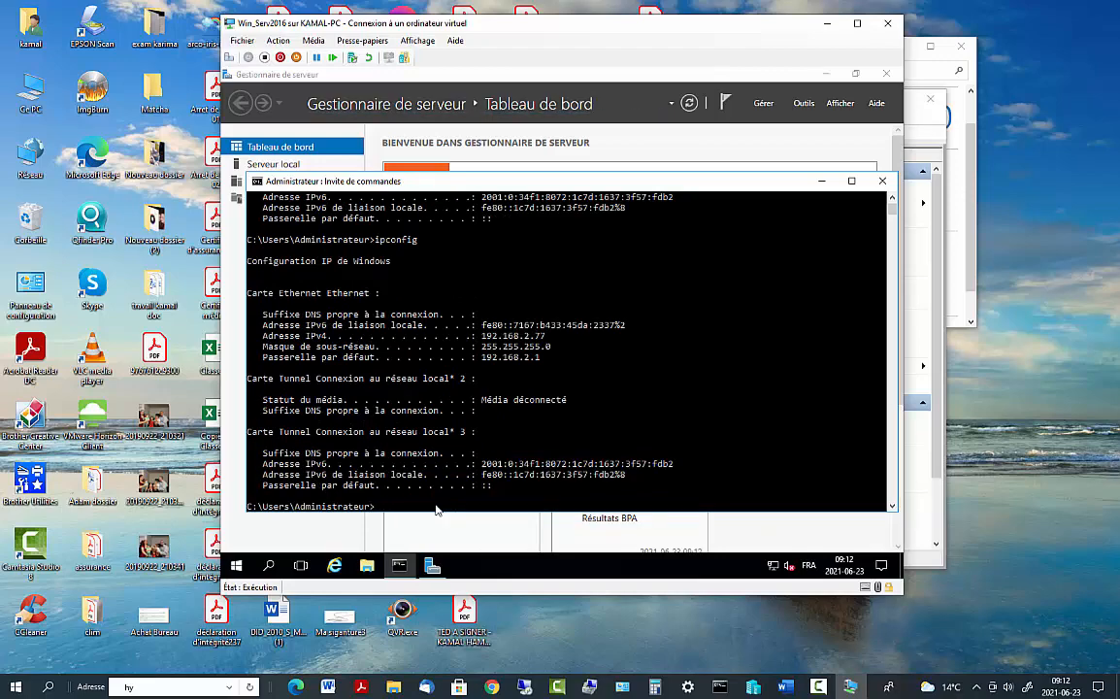
{"action": "type", "text": "ping"}
{"action": "key", "text": "Up"}
{"action": "type", "text": "192.168.2.103"}
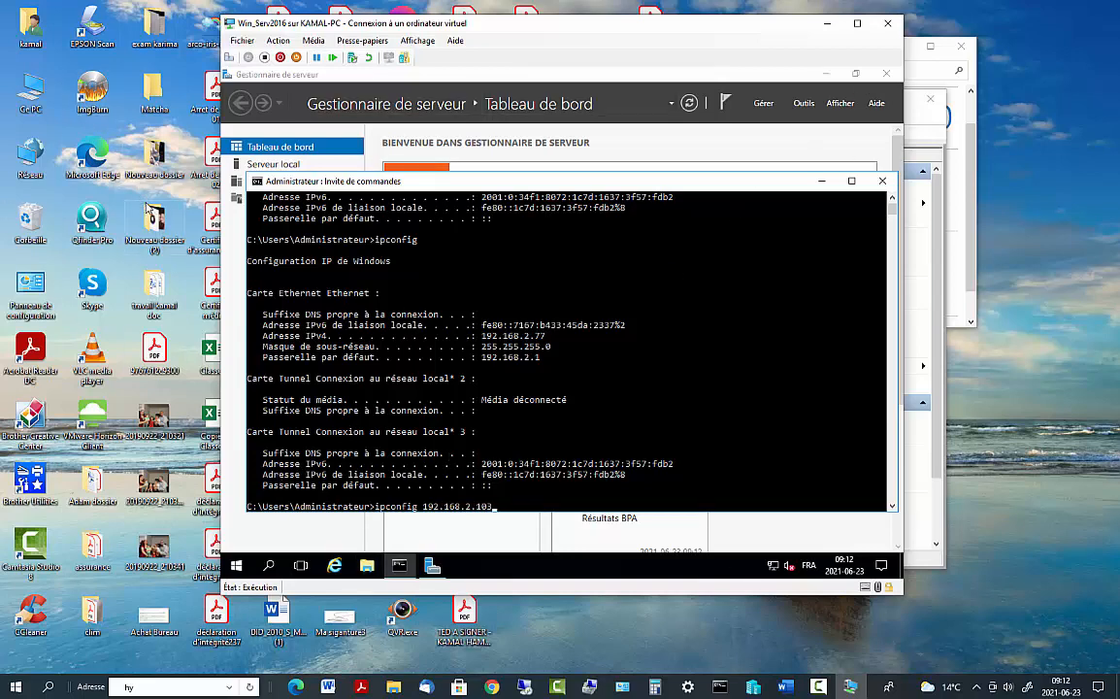
{"action": "key", "text": "Return"}
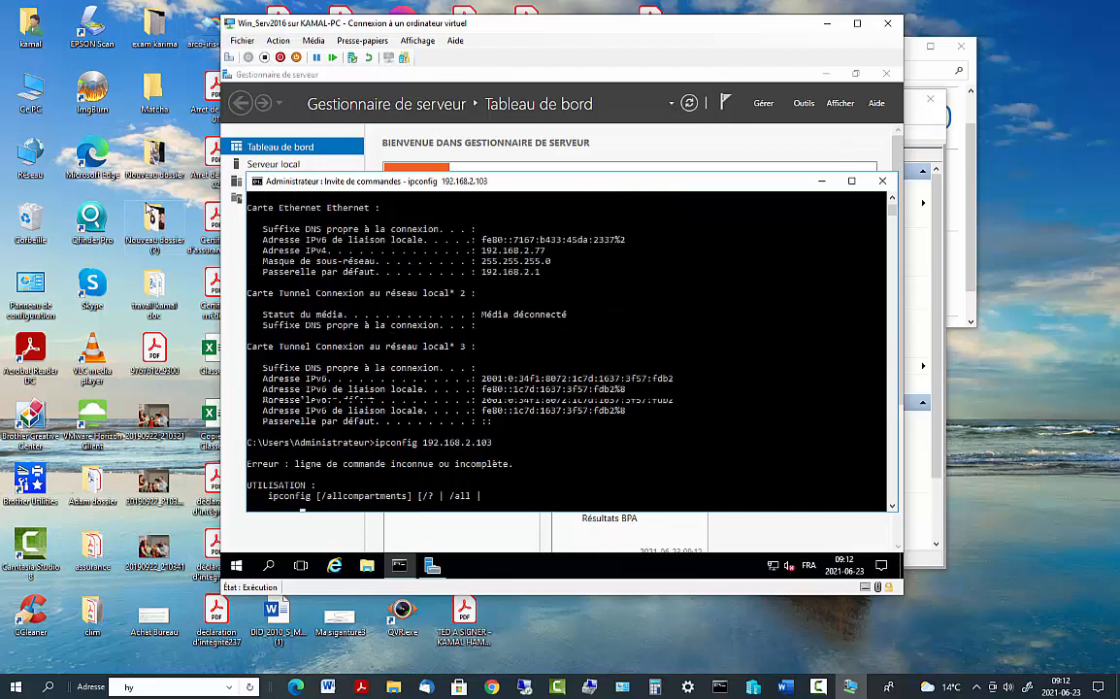
Run ping 192.168.2.103 and review the replies: 32 octets, TTL=128, under 1 ms
{"action": "key", "text": "Up"}
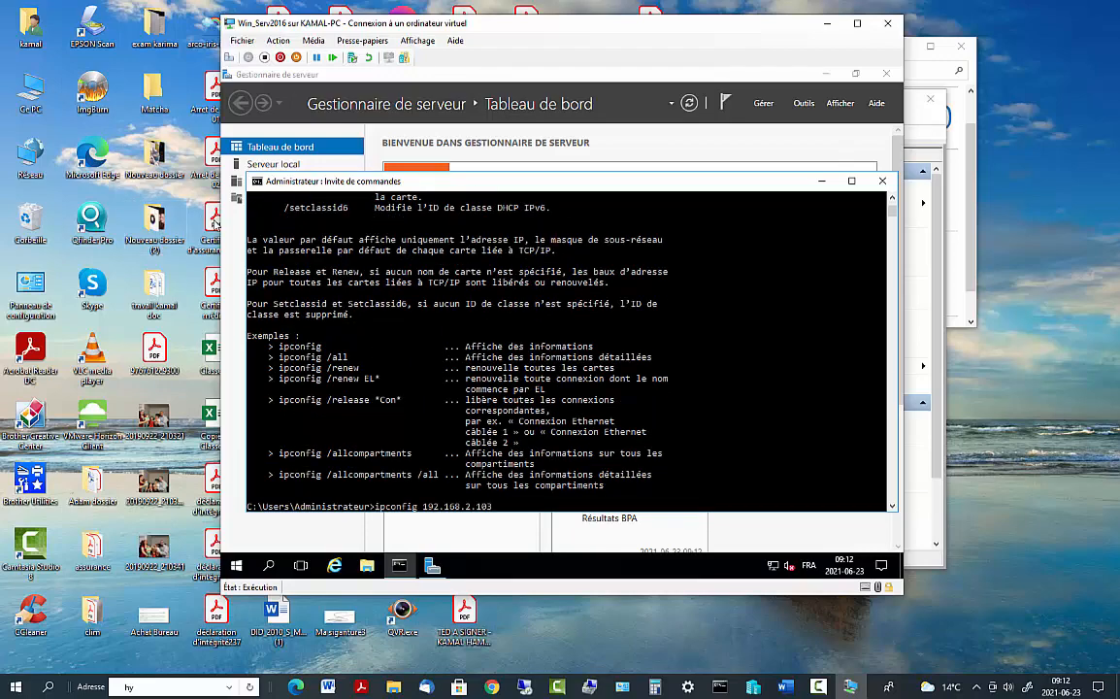
{"action": "left_click", "coordinate": [420, 506]}
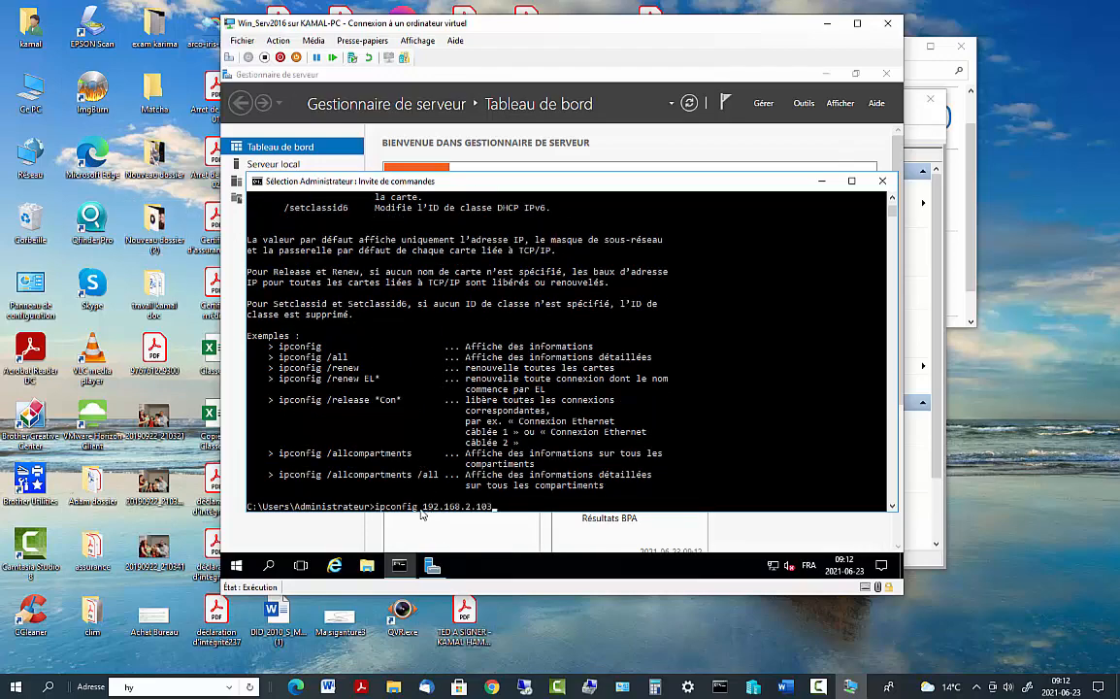
{"action": "key", "text": "BackSpace"}
{"action": "key", "text": "BackSpace"}
{"action": "key", "text": "BackSpace"}
{"action": "key", "text": "BackSpace"}
{"action": "key", "text": "BackSpace"}
{"action": "key", "text": "BackSpace"}
{"action": "key", "text": "BackSpace"}
{"action": "key", "text": "BackSpace"}
{"action": "key", "text": "BackSpace"}
{"action": "key", "text": "BackSpace"}
{"action": "key", "text": "BackSpace"}
{"action": "key", "text": "BackSpace"}
{"action": "key", "text": "BackSpace"}
{"action": "key", "text": "BackSpace"}
{"action": "key", "text": "BackSpace"}
{"action": "key", "text": "BackSpace"}
{"action": "key", "text": "BackSpace"}
{"action": "key", "text": "BackSpace"}
{"action": "key", "text": "BackSpace"}
{"action": "key", "text": "BackSpace"}
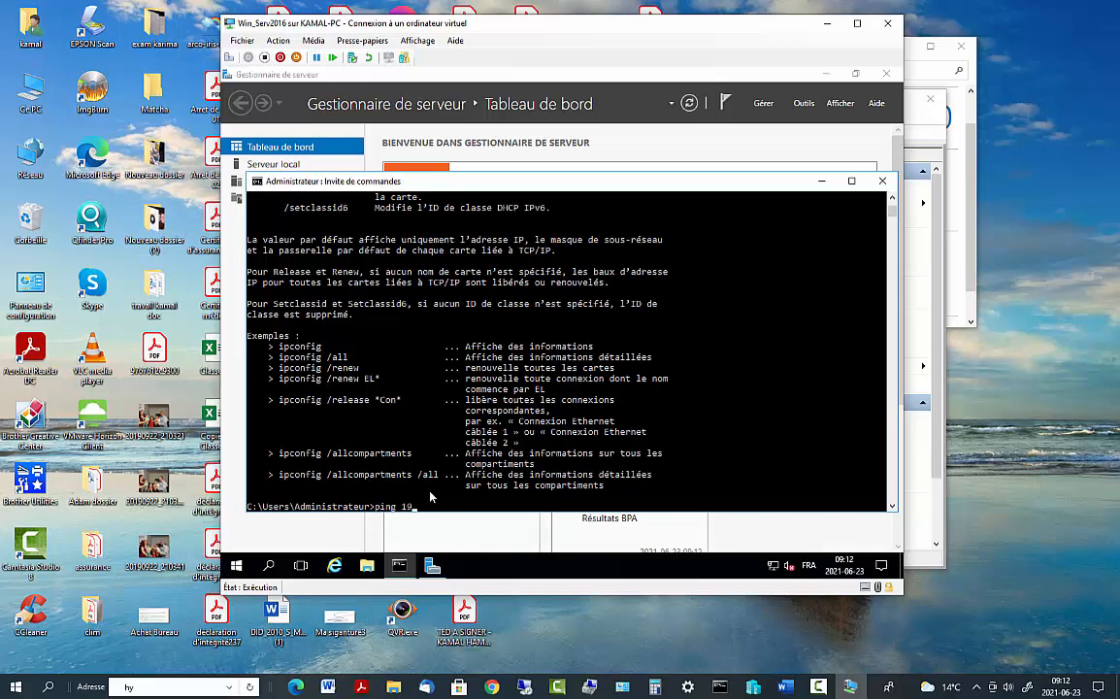
{"action": "type", "text": "ping 192.168.2.103"}
{"action": "key", "text": "Return"}
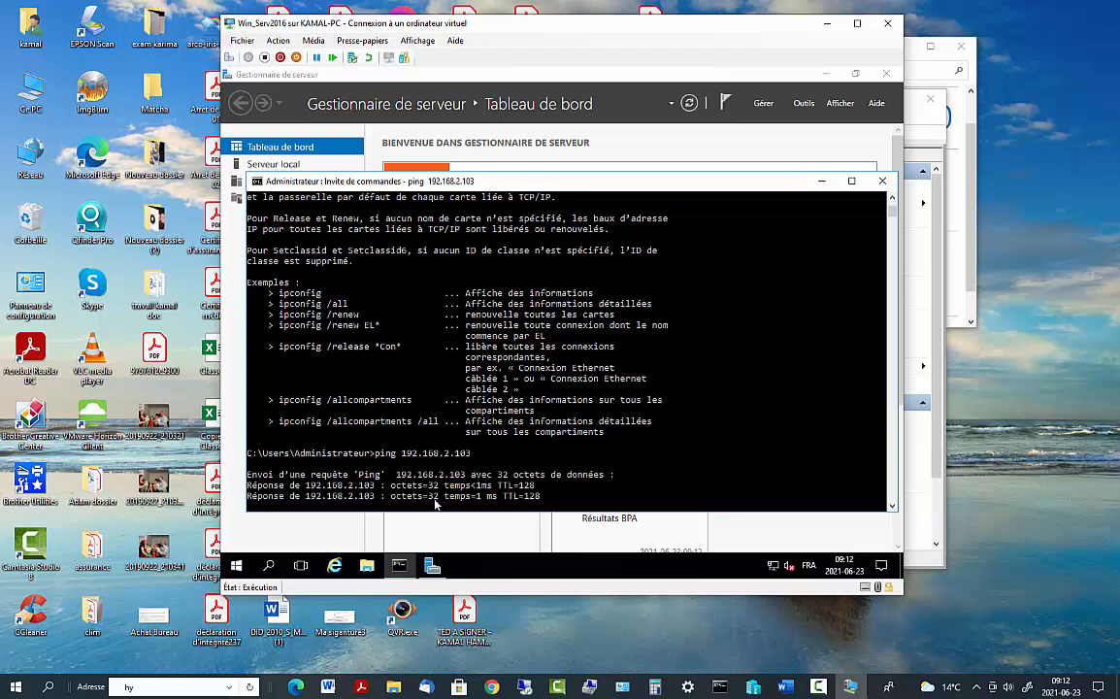
{"action": "scroll", "coordinate": [484, 424], "scroll_direction": "up", "scroll_amount": 4}
{"action": "scroll", "coordinate": [485, 424], "scroll_direction": "down", "scroll_amount": 3}
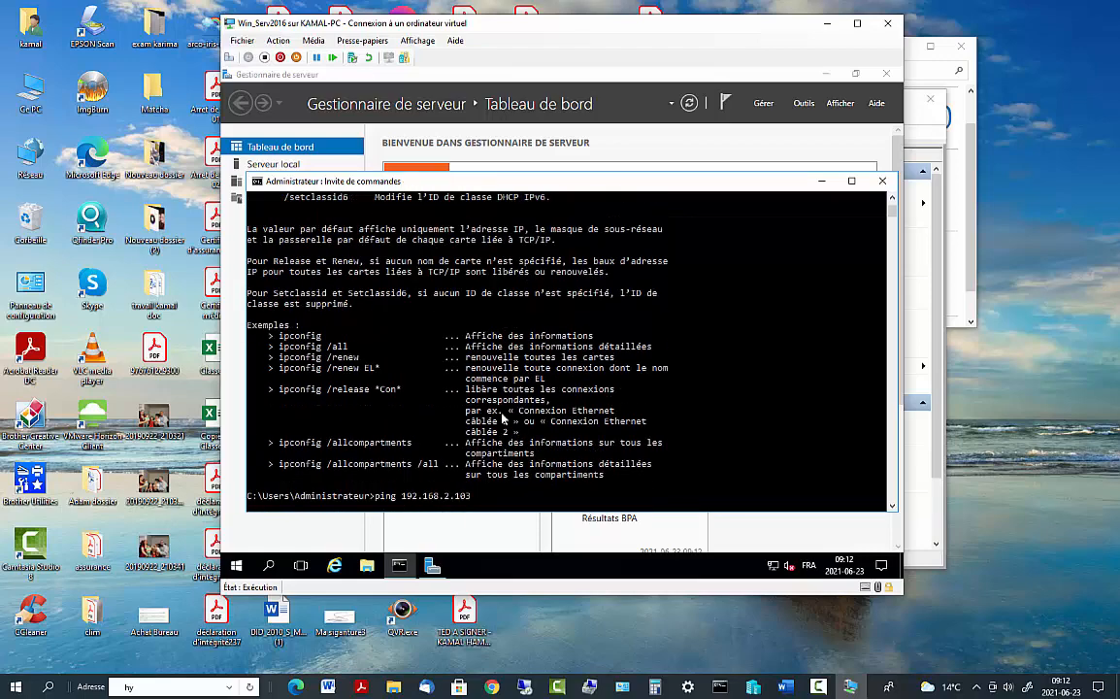
{"action": "scroll", "coordinate": [495, 423], "scroll_direction": "up", "scroll_amount": 15}
{"action": "scroll", "coordinate": [502, 419], "scroll_direction": "up", "scroll_amount": 10}
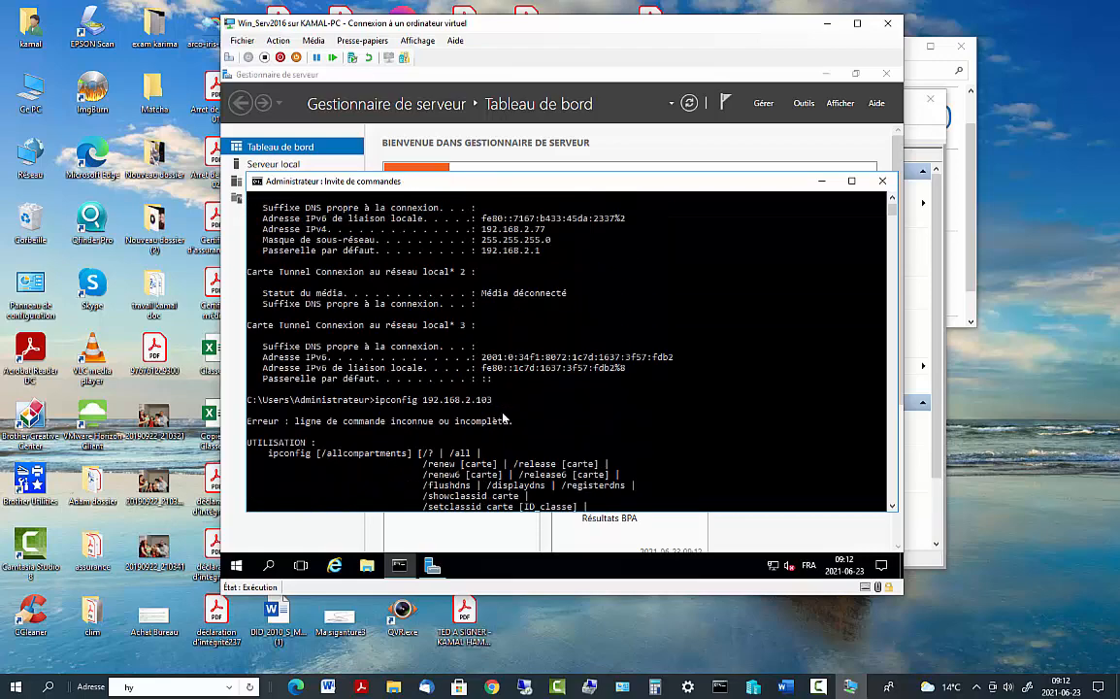
{"action": "left_click", "coordinate": [15, 688]}
Open a host Command Prompt and ping the server at 192.168.2.77, which times out
{"action": "type", "text": "cmd"}
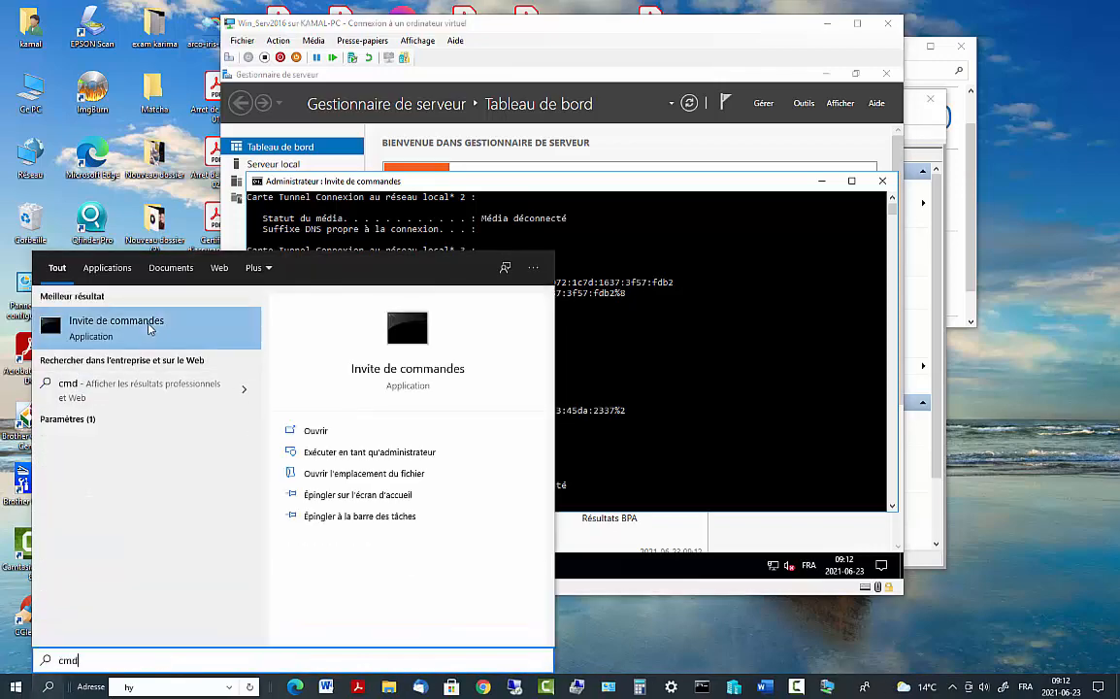
{"action": "key", "text": "Return"}
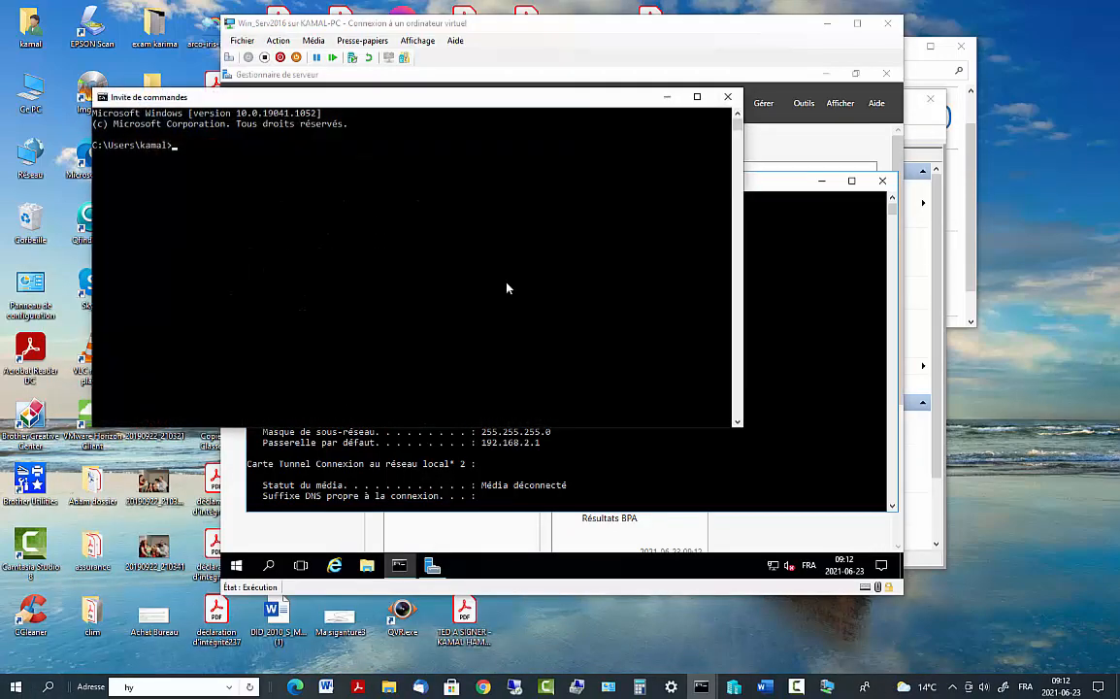
{"action": "type", "text": "ping"}
{"action": "left_click", "coordinate": [782, 273]}
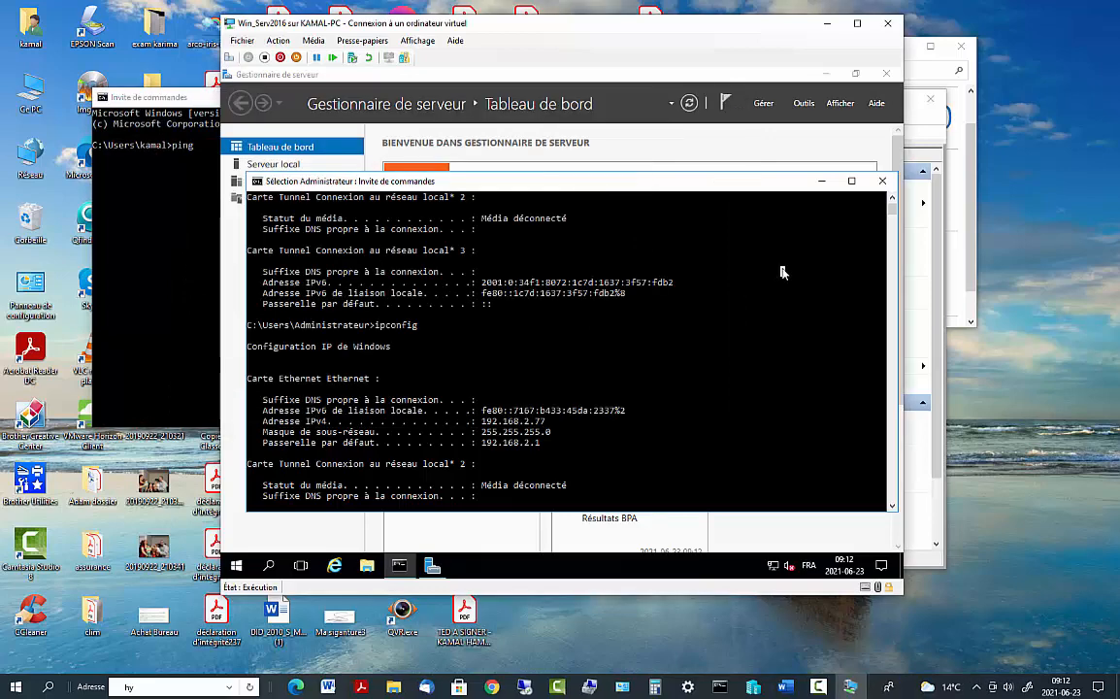
{"action": "scroll", "coordinate": [782, 273], "scroll_direction": "up", "scroll_amount": 5}
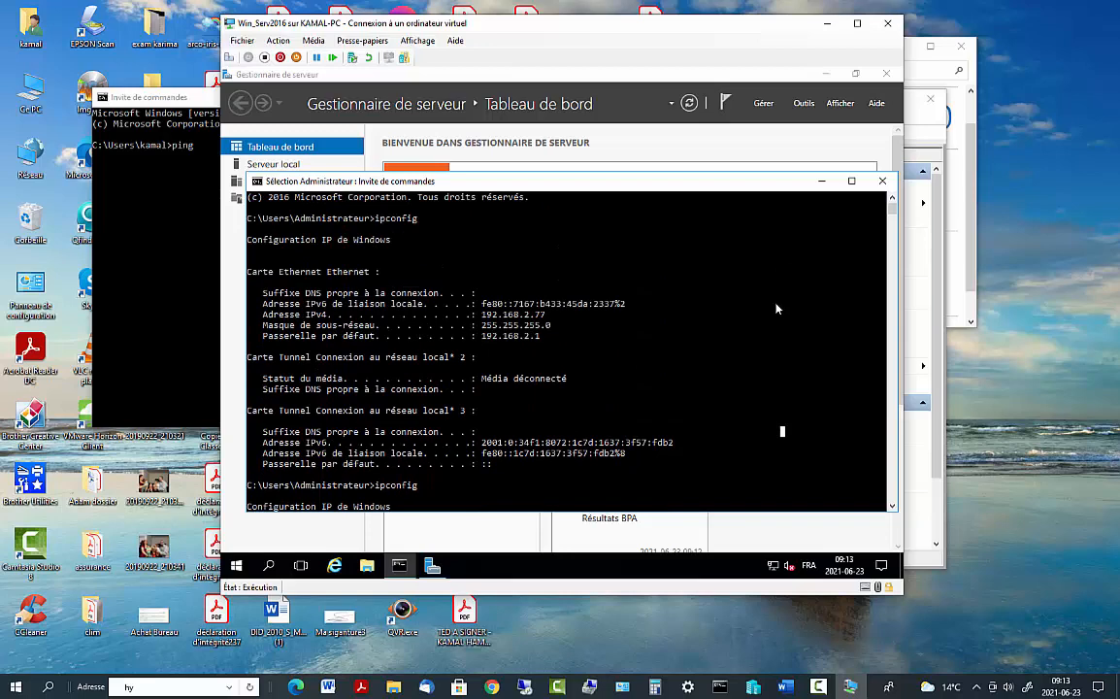
{"action": "left_click", "coordinate": [124, 221]}
{"action": "left_click", "coordinate": [210, 149]}
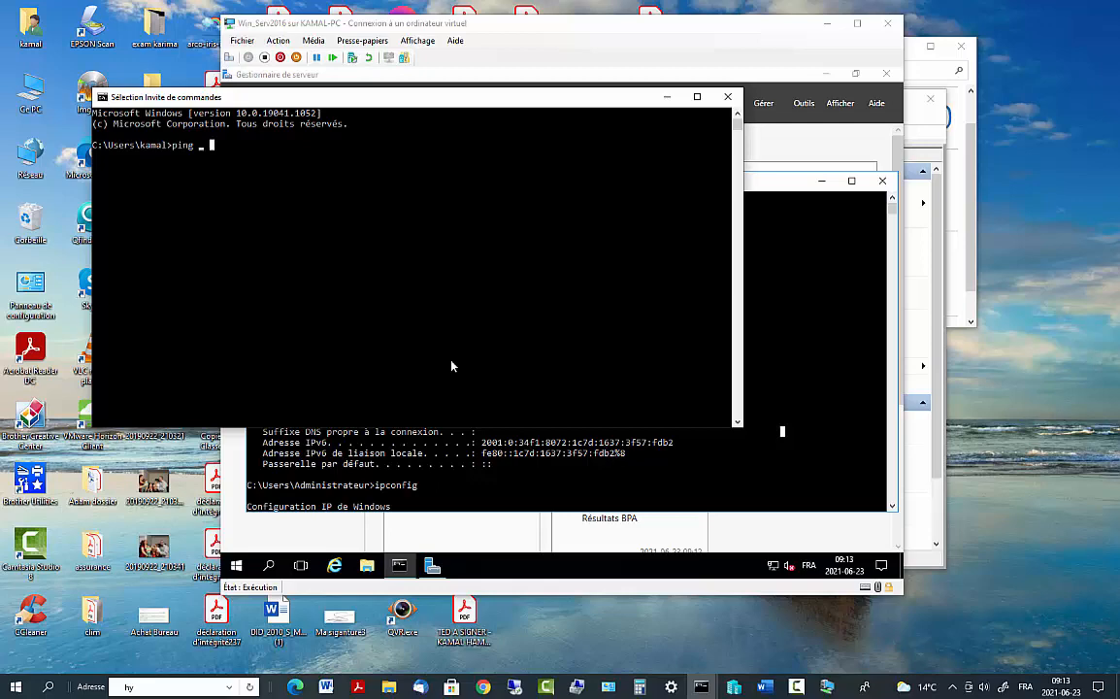
{"action": "type", "text": "192.1"}
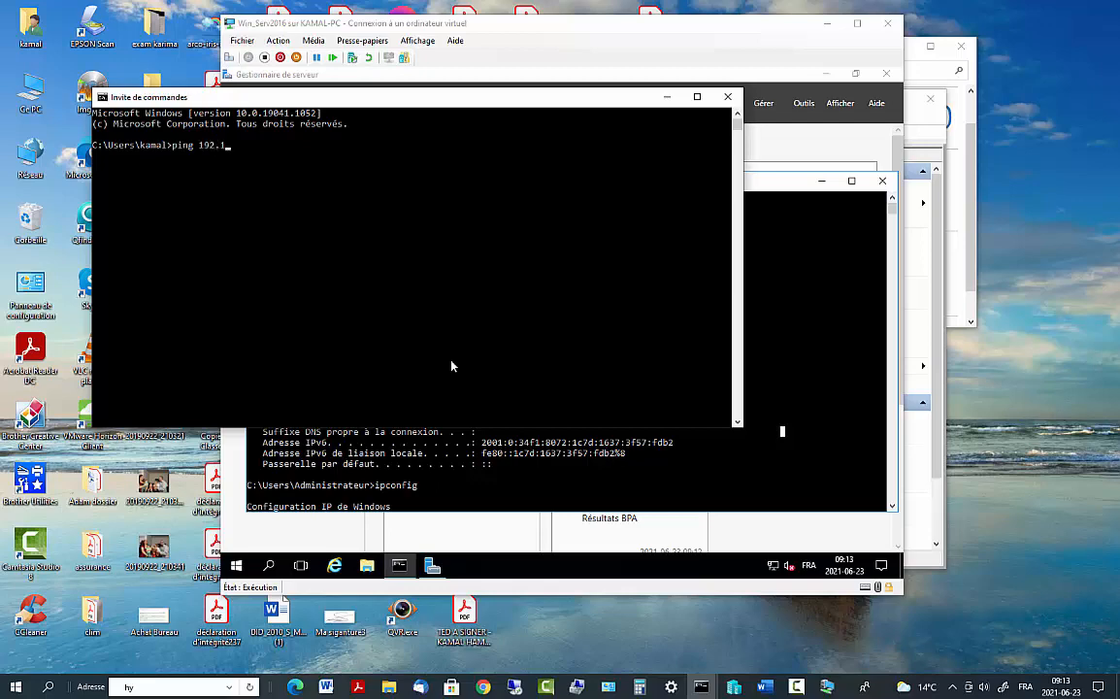
{"action": "type", "text": "68.2.77"}
{"action": "key", "text": "Return"}
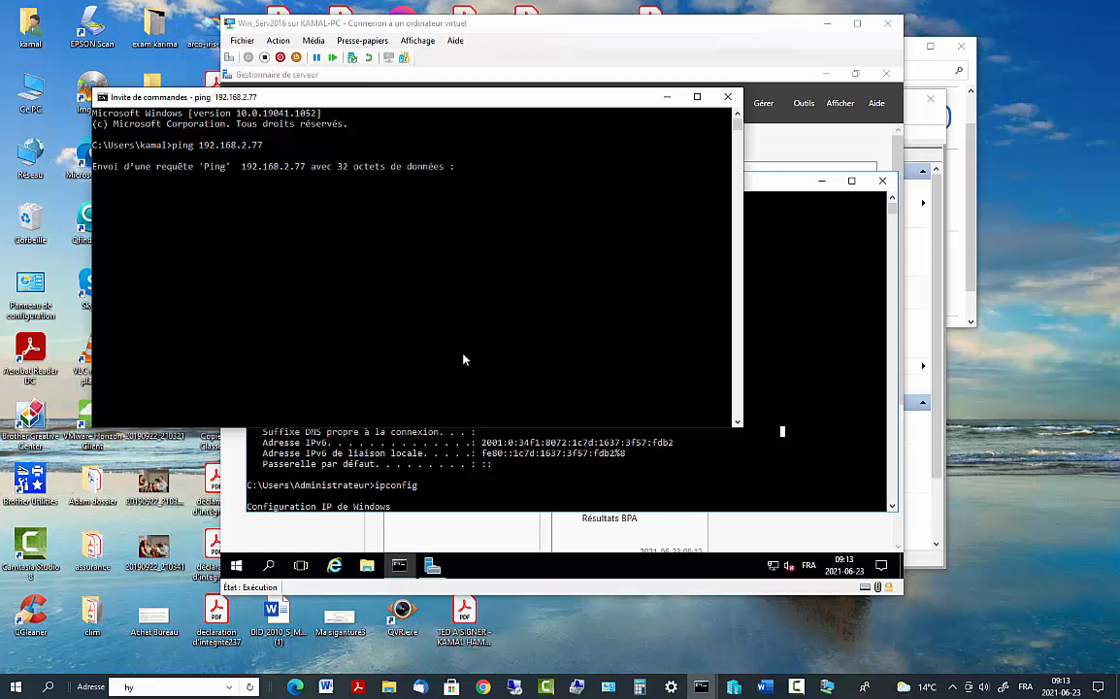
{"action": "left_click", "coordinate": [861, 398]}
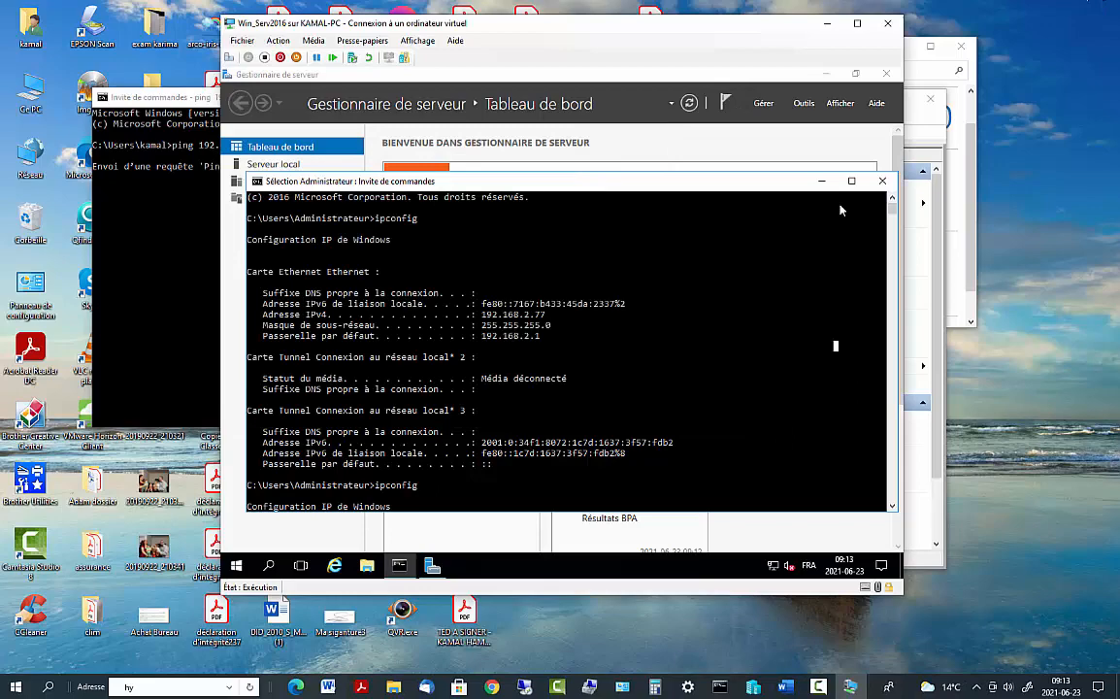
Maximize the VM window, close the server's Command Prompt and minimize Server Manager
{"action": "left_click", "coordinate": [858, 24]}
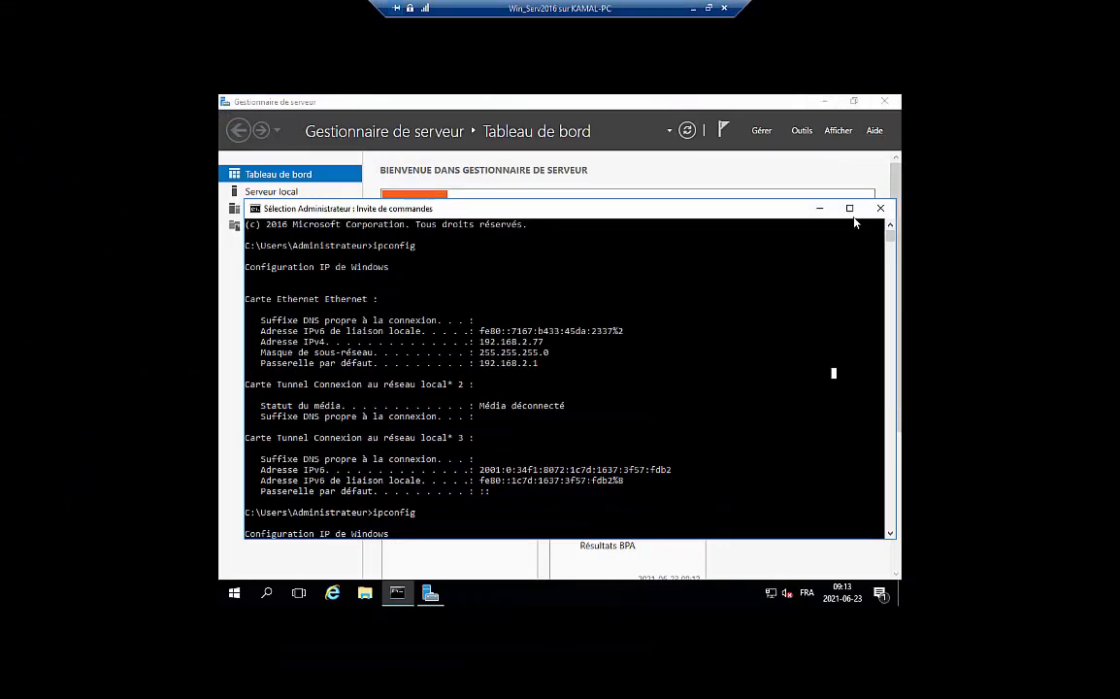
{"action": "left_click", "coordinate": [881, 208]}
{"action": "left_click", "coordinate": [822, 102]}
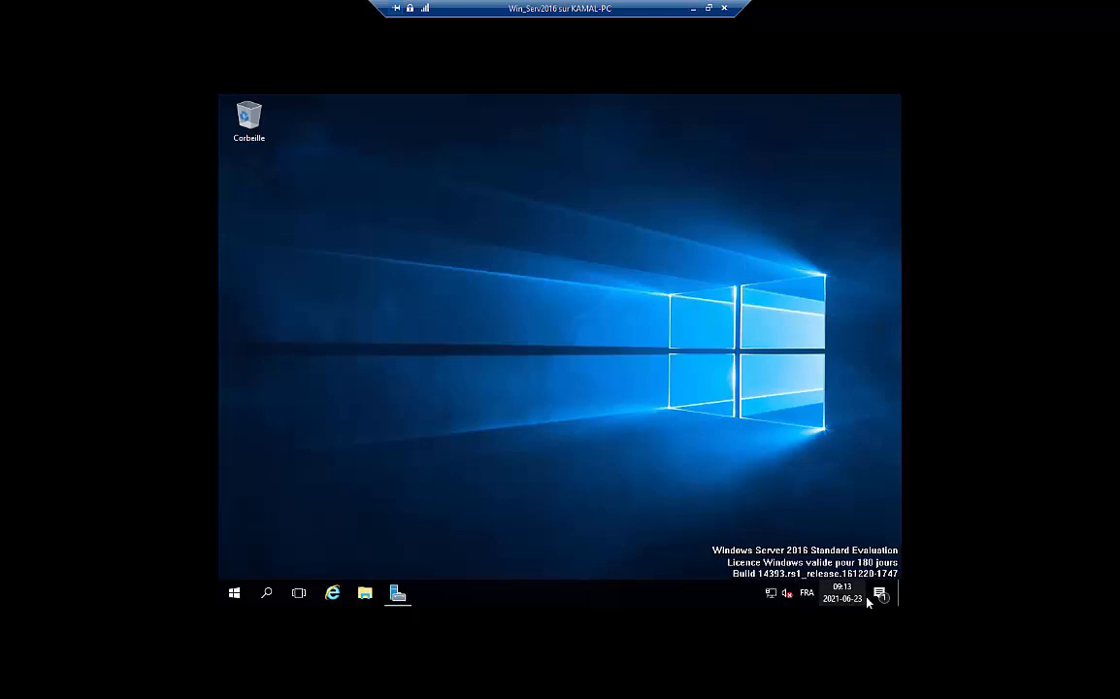
Reopen the Server Manager dashboard from the taskbar, flagging 1 event and 2 services
{"action": "right_click", "coordinate": [776, 595]}
{"action": "left_click", "coordinate": [656, 472]}
{"action": "left_click", "coordinate": [398, 594]}
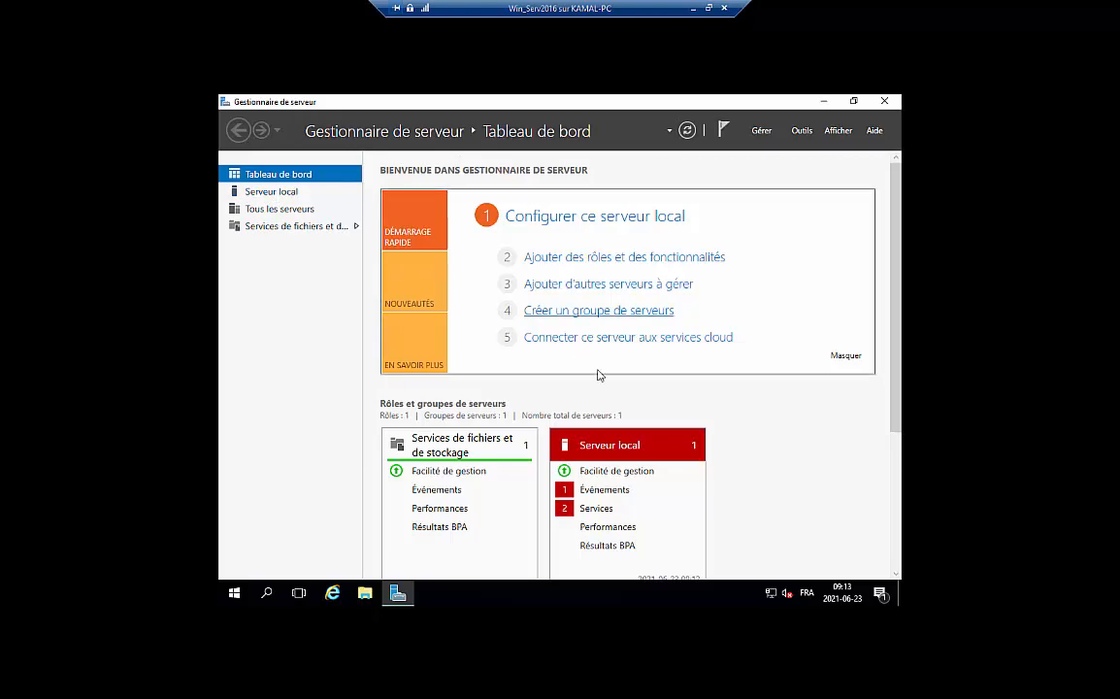
{"action": "scroll", "coordinate": [618, 433], "scroll_direction": "down", "scroll_amount": 2}
{"action": "scroll", "coordinate": [582, 417], "scroll_direction": "down", "scroll_amount": 1}
{"action": "scroll", "coordinate": [520, 387], "scroll_direction": "up", "scroll_amount": 2}
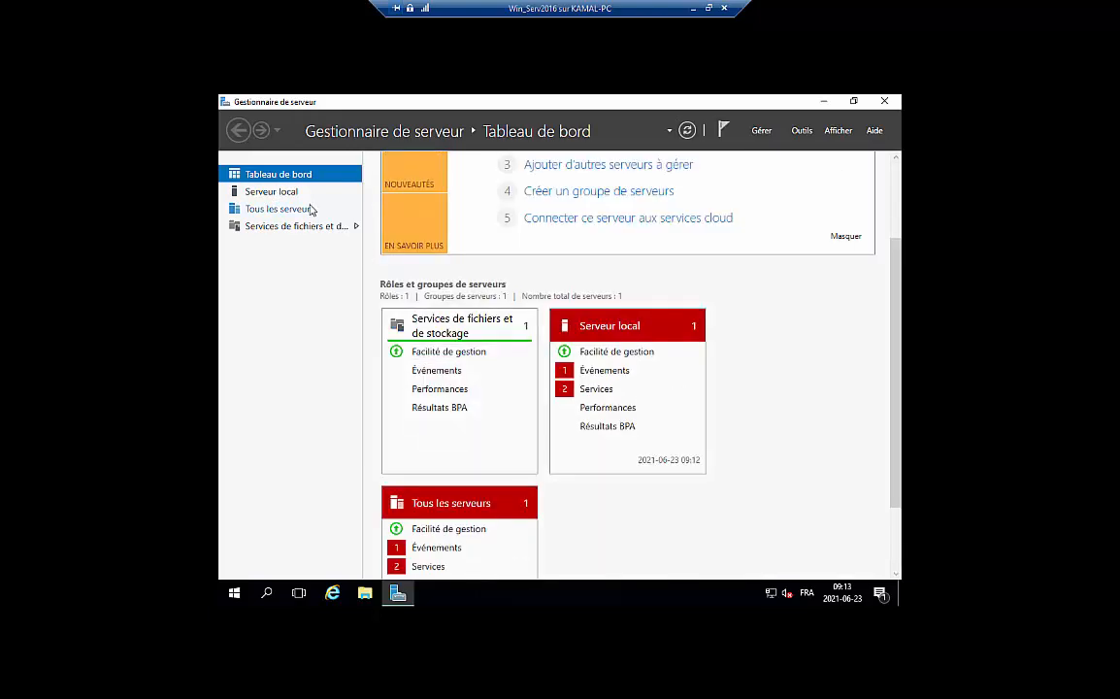
Review Serveur local (WORKGROUP, firewall, 14 roles), then go to Tous les serveurs
{"action": "left_click", "coordinate": [276, 195]}
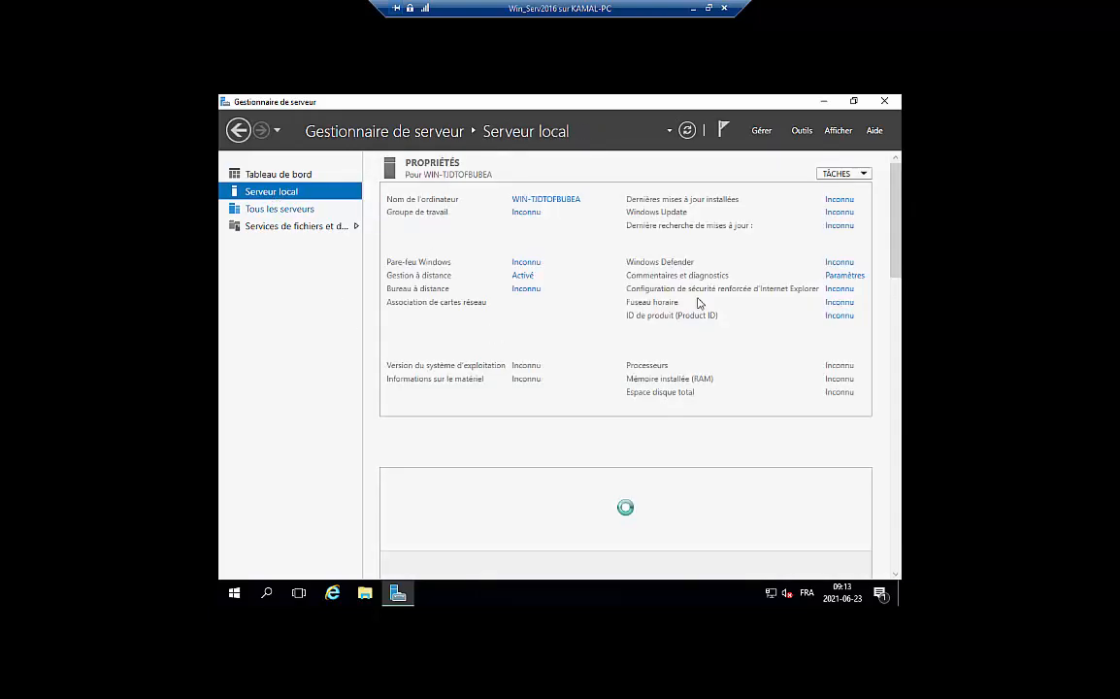
{"action": "left_click", "coordinate": [709, 9]}
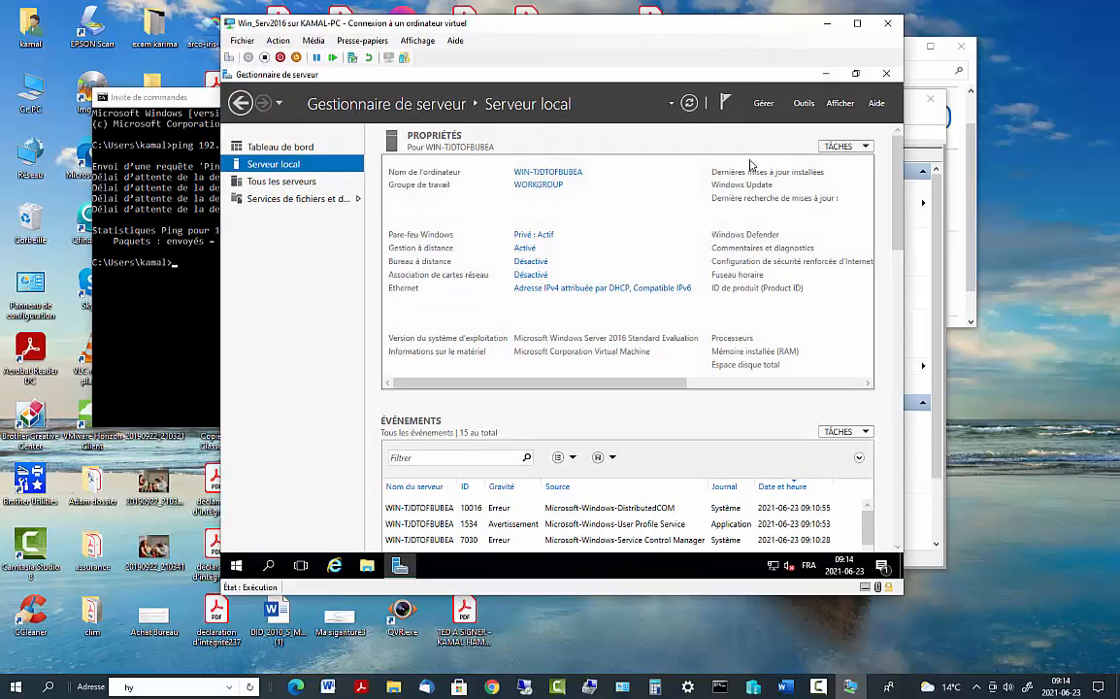
{"action": "double_click", "coordinate": [772, 27]}
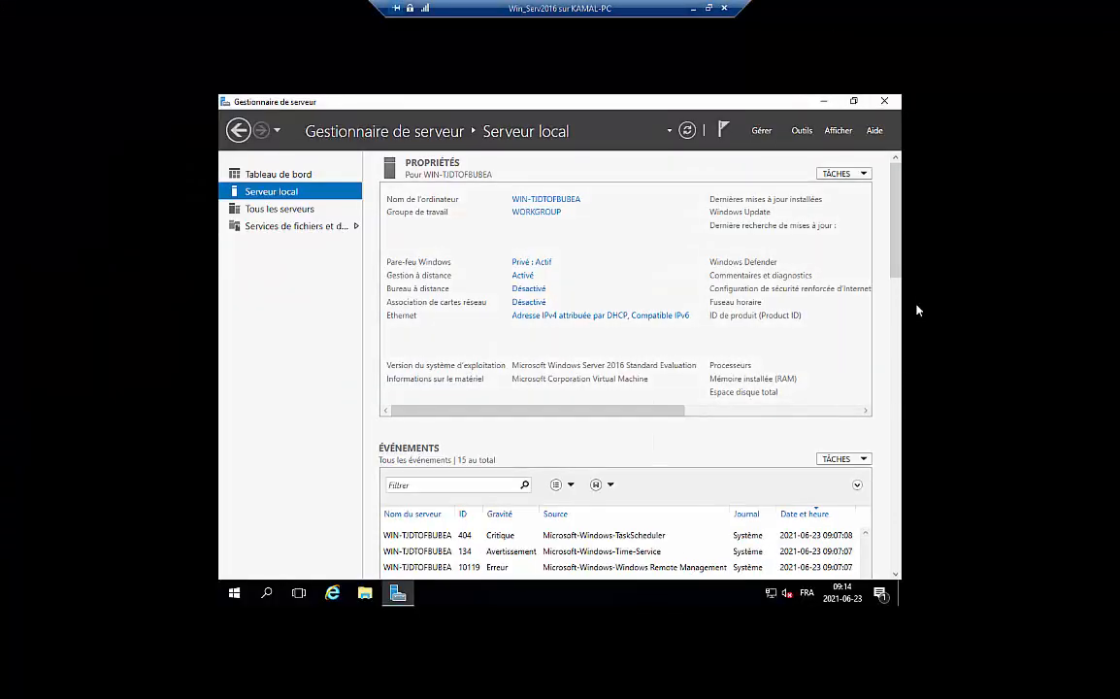
{"action": "left_click_drag", "start_coordinate": [897, 268], "coordinate": [894, 582]}
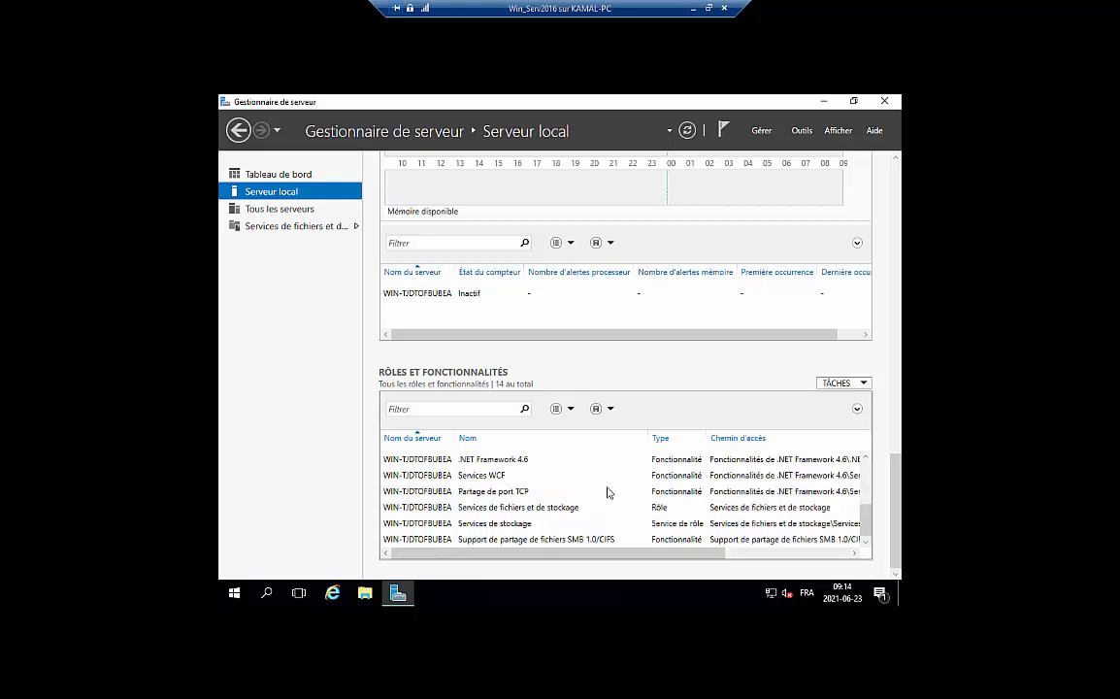
{"action": "scroll", "coordinate": [679, 389], "scroll_direction": "up", "scroll_amount": 2}
{"action": "scroll", "coordinate": [740, 295], "scroll_direction": "up", "scroll_amount": 3}
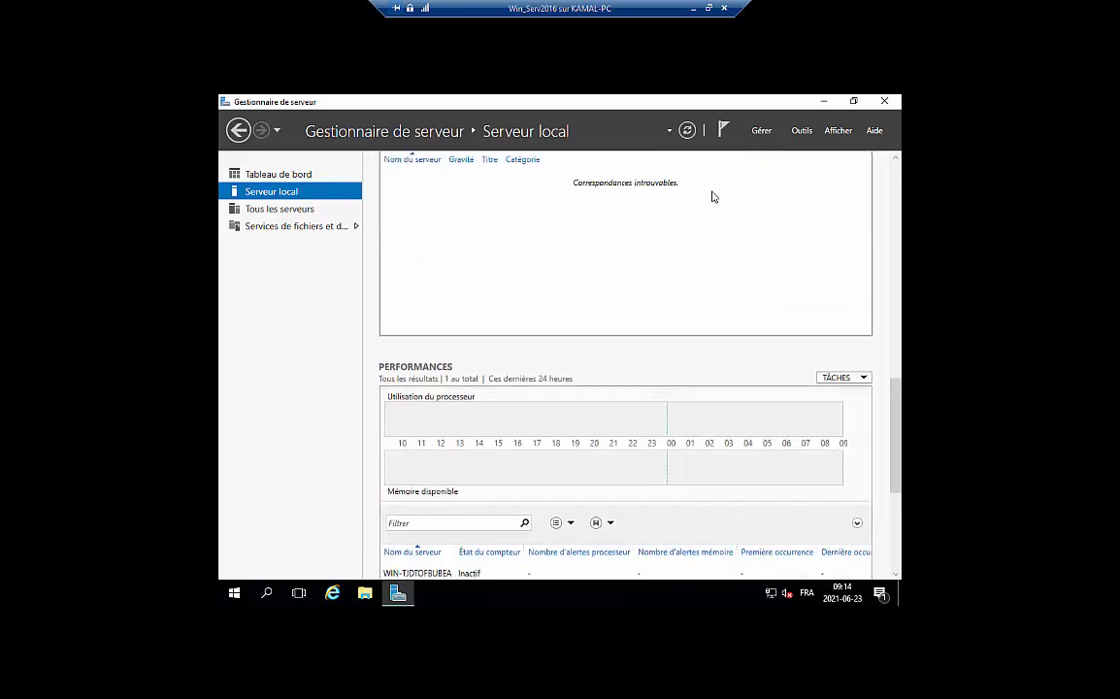
{"action": "left_click", "coordinate": [280, 211]}
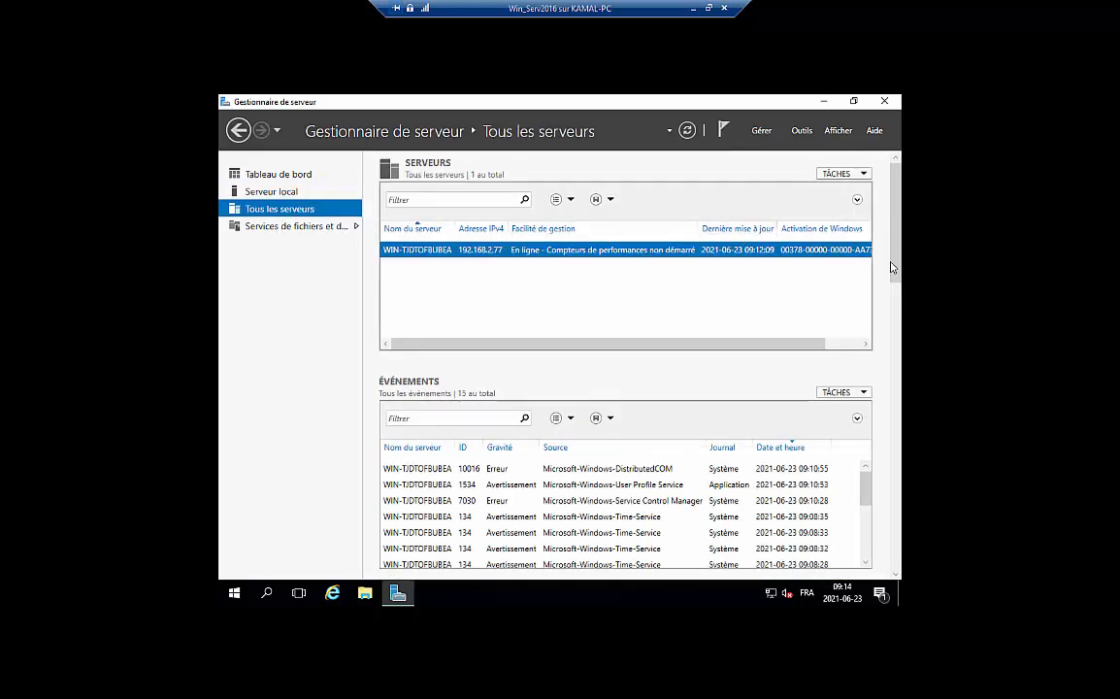
Open the Ethernet adapter's IPv4 properties through Network and Sharing Center
{"action": "right_click", "coordinate": [773, 599]}
{"action": "key", "text": "Escape"}
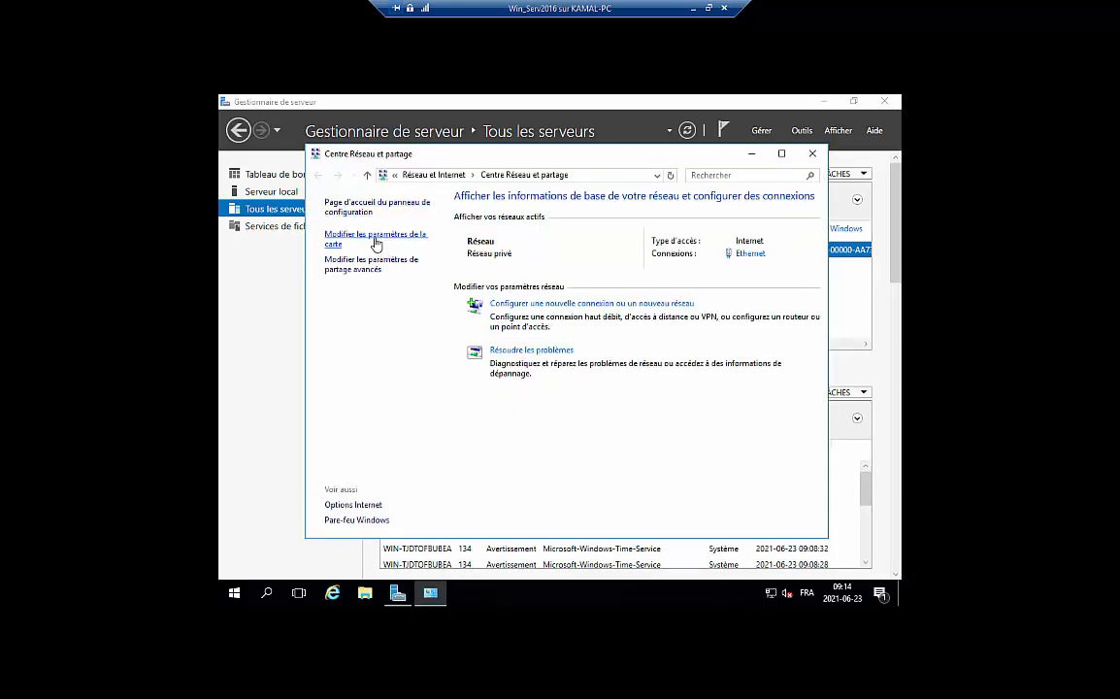
{"action": "left_click", "coordinate": [376, 243]}
{"action": "left_click", "coordinate": [375, 243]}
{"action": "right_click", "coordinate": [376, 241]}
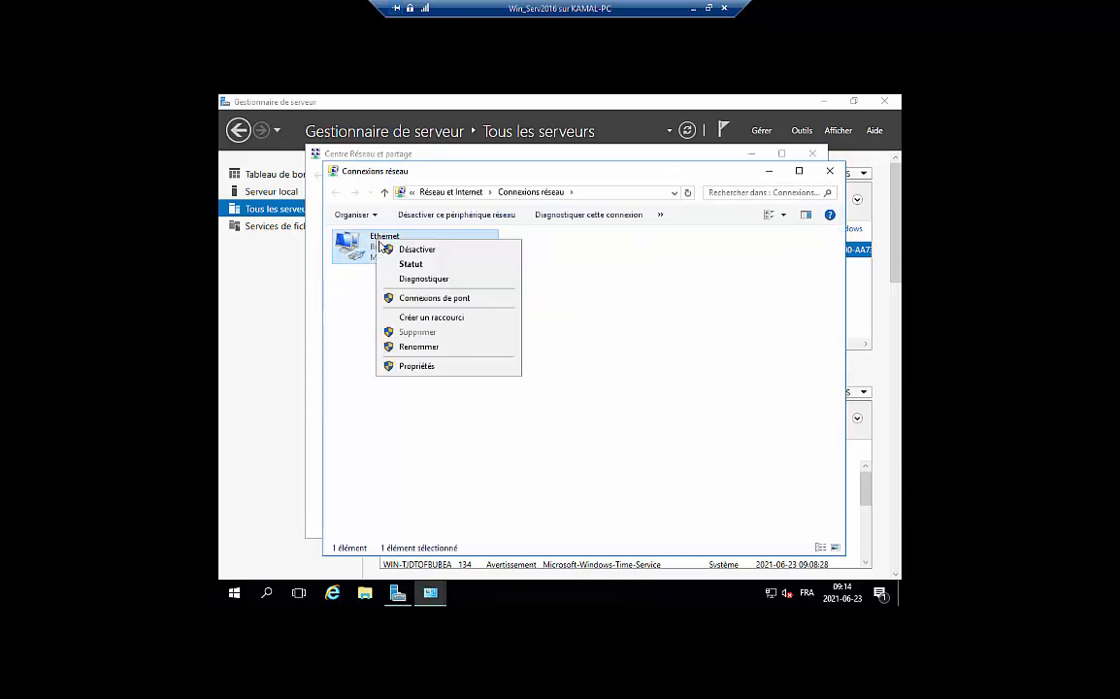
{"action": "left_click", "coordinate": [406, 367]}
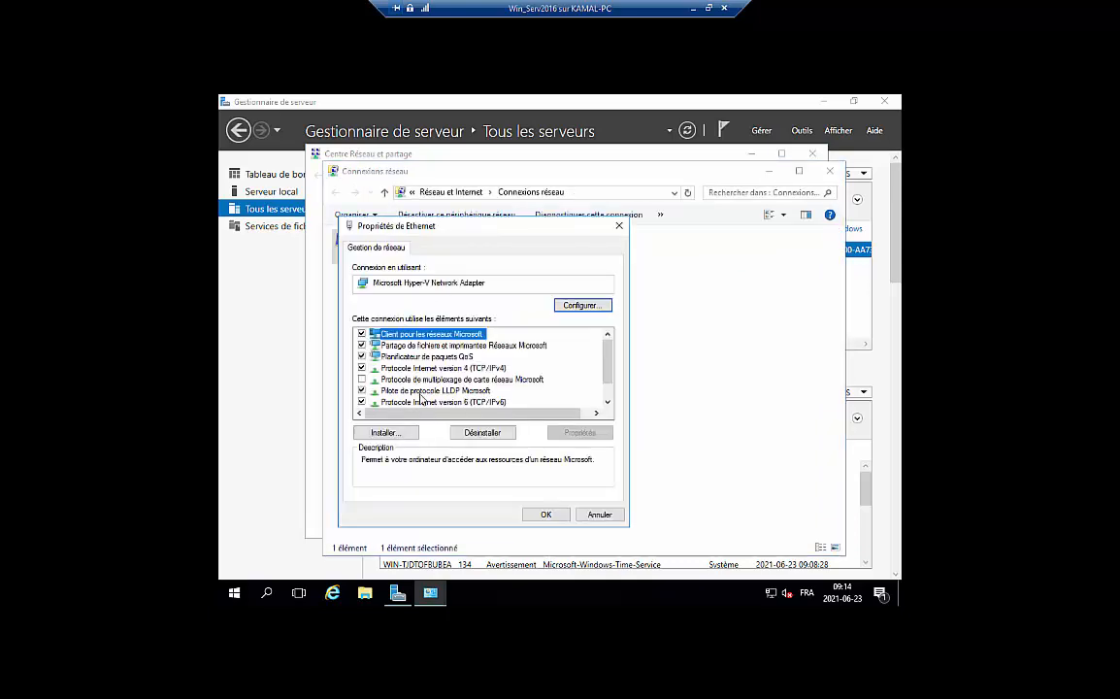
{"action": "double_click", "coordinate": [407, 369]}
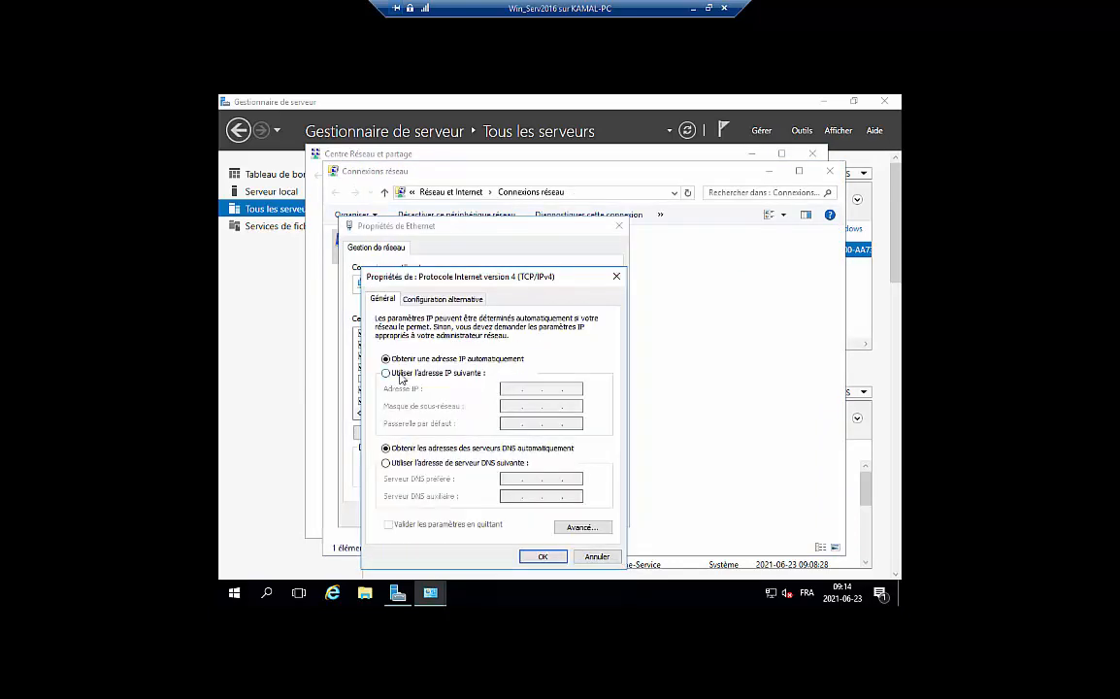
Set a static IPv4 address 192.168.2.77 with subnet mask 255.255.255.0
{"action": "left_click", "coordinate": [394, 375]}
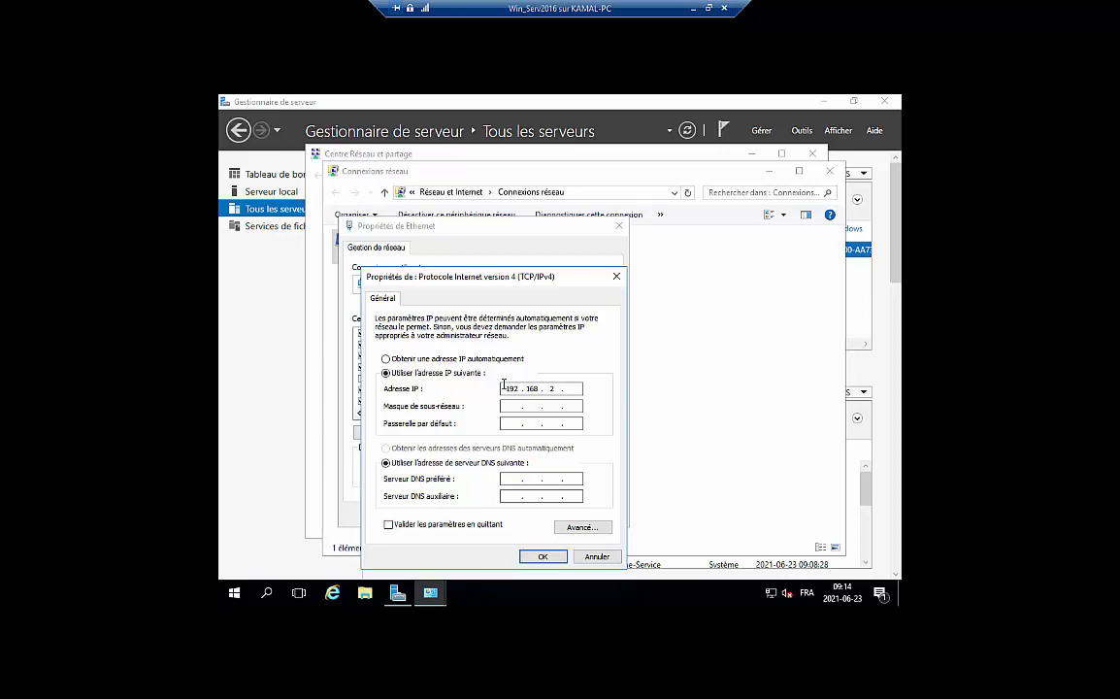
{"action": "key", "text": "Tab"}
{"action": "left_click", "coordinate": [268, 602]}
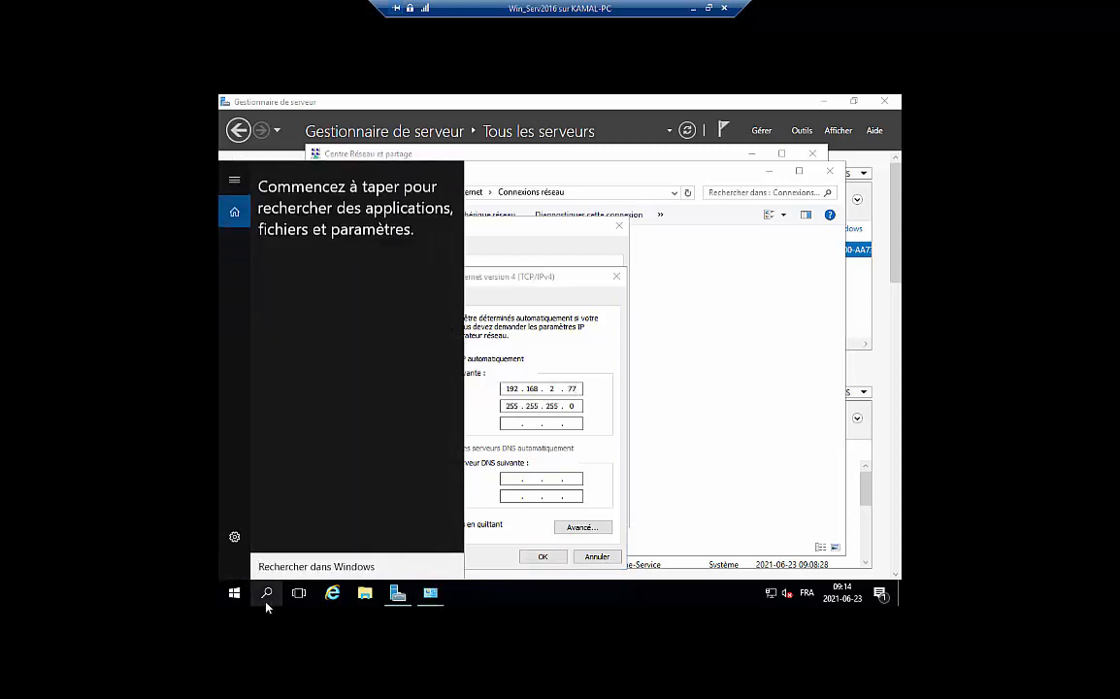
Open Command Prompt via search, run ipconfig and mark the gateway 192.168.2.1
{"action": "type", "text": "cn"}
{"action": "key", "text": "BackSpace"}
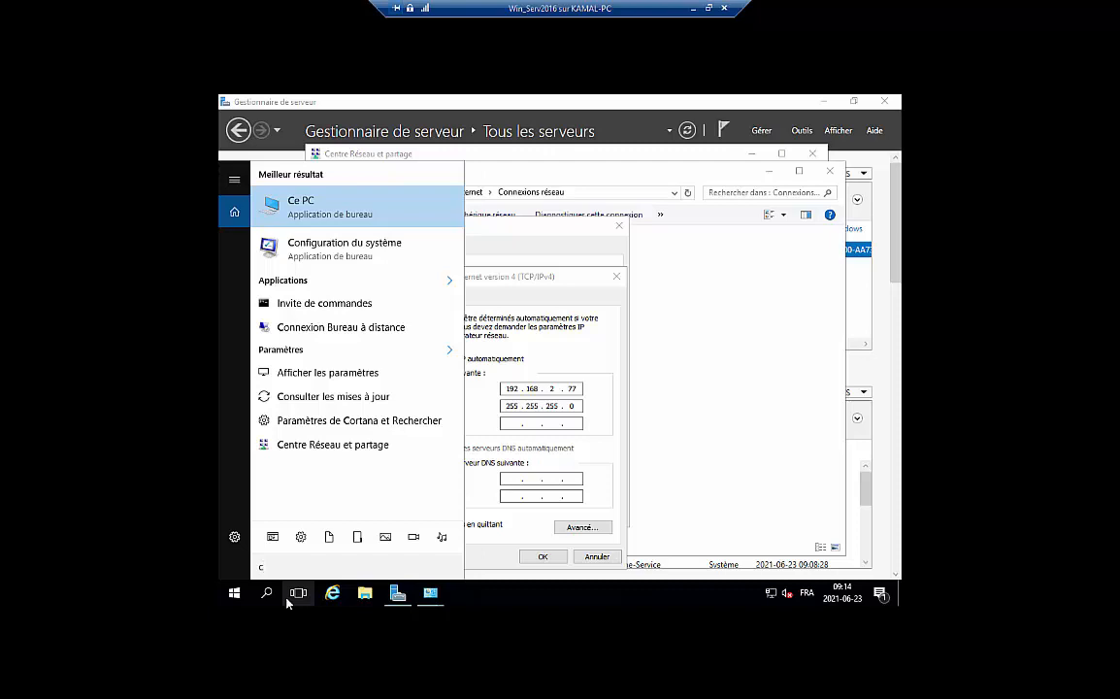
{"action": "type", "text": "md"}
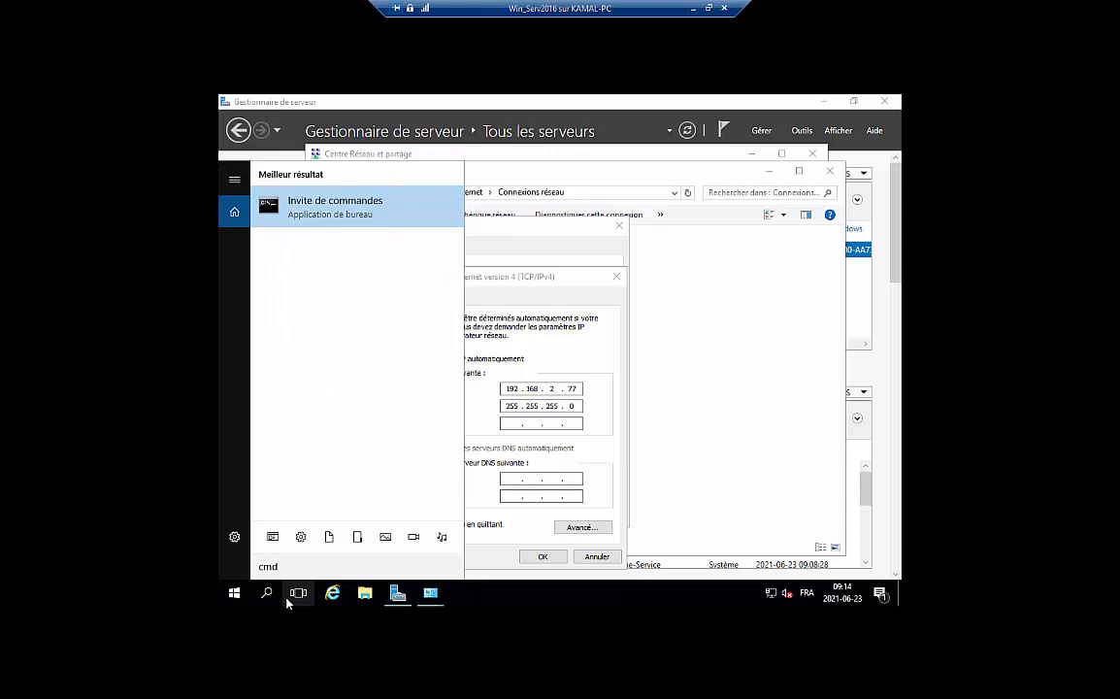
{"action": "key", "text": "Return"}
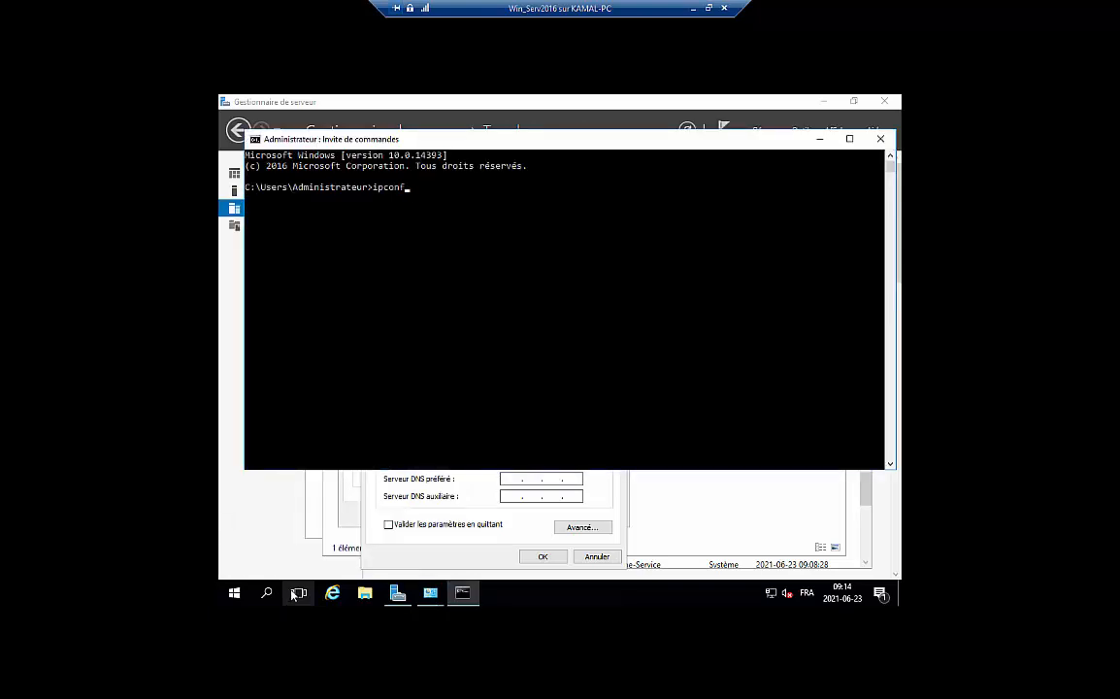
{"action": "key", "text": "Return"}
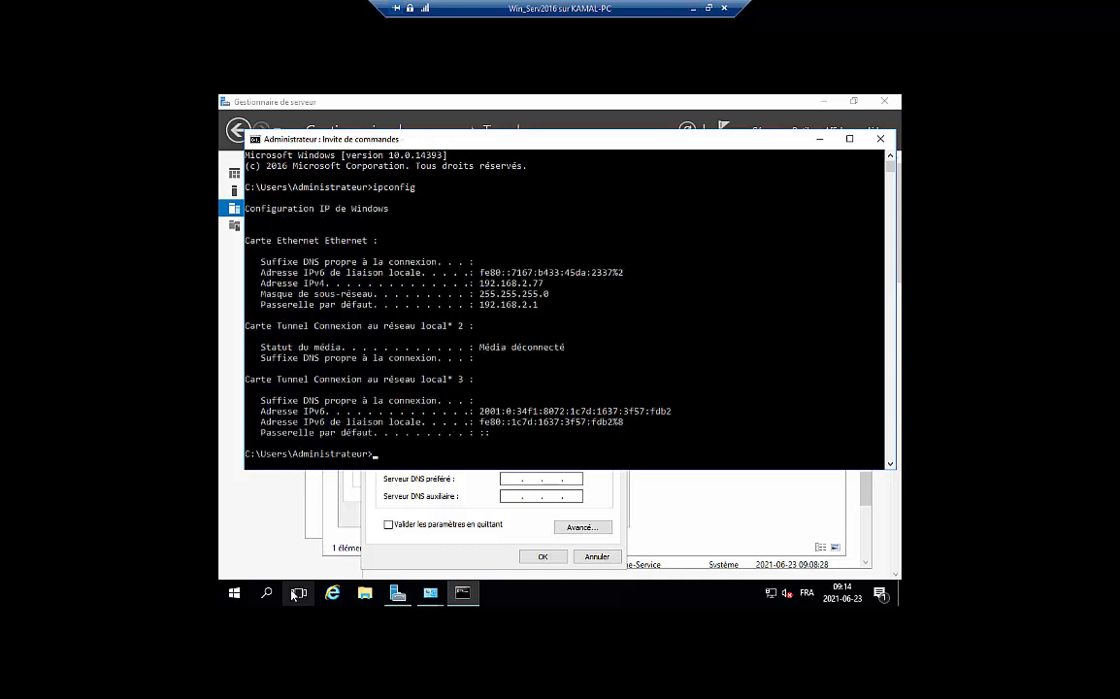
{"action": "left_click_drag", "start_coordinate": [541, 320], "coordinate": [473, 311]}
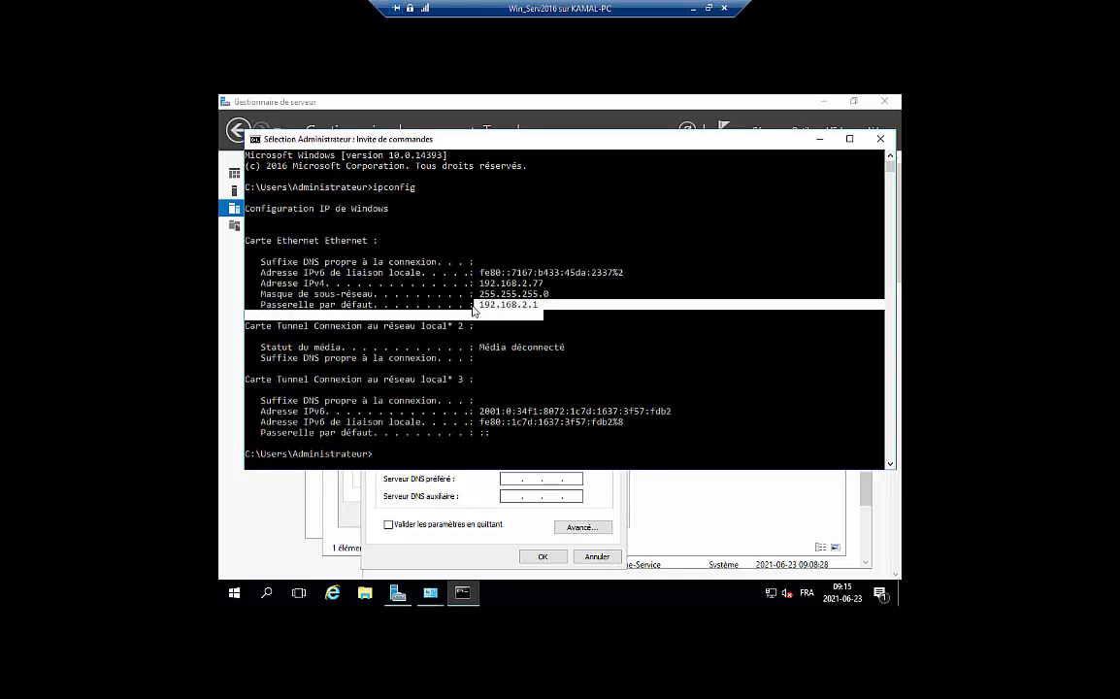
{"action": "left_click", "coordinate": [555, 326]}
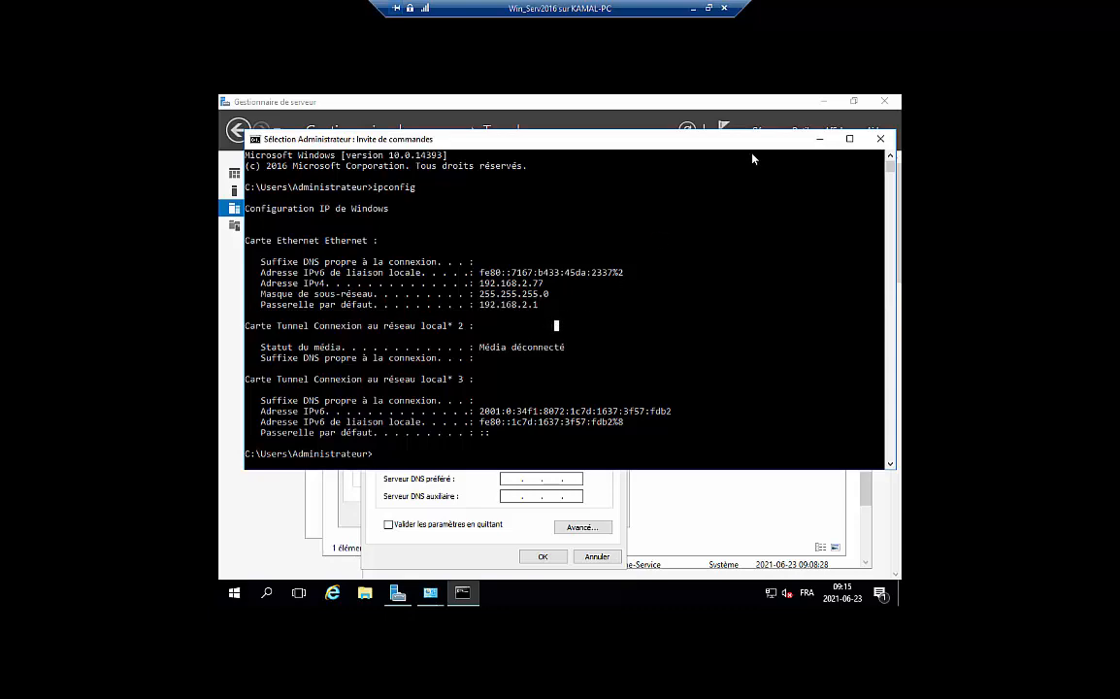
{"action": "left_click", "coordinate": [730, 126]}
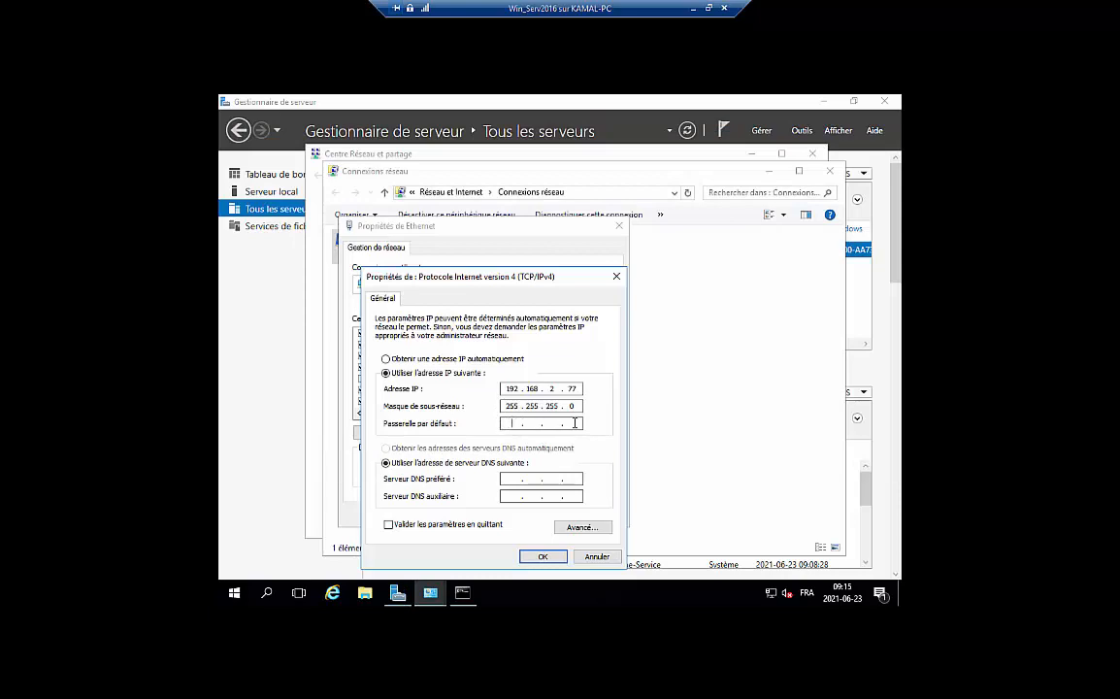
Enter default gateway 192.168.2.1 and save the Ethernet IPv4 settings
{"action": "left_click", "coordinate": [574, 423]}
{"action": "type", "text": "192 . 168 . 2 . 1"}
{"action": "left_click", "coordinate": [541, 557]}
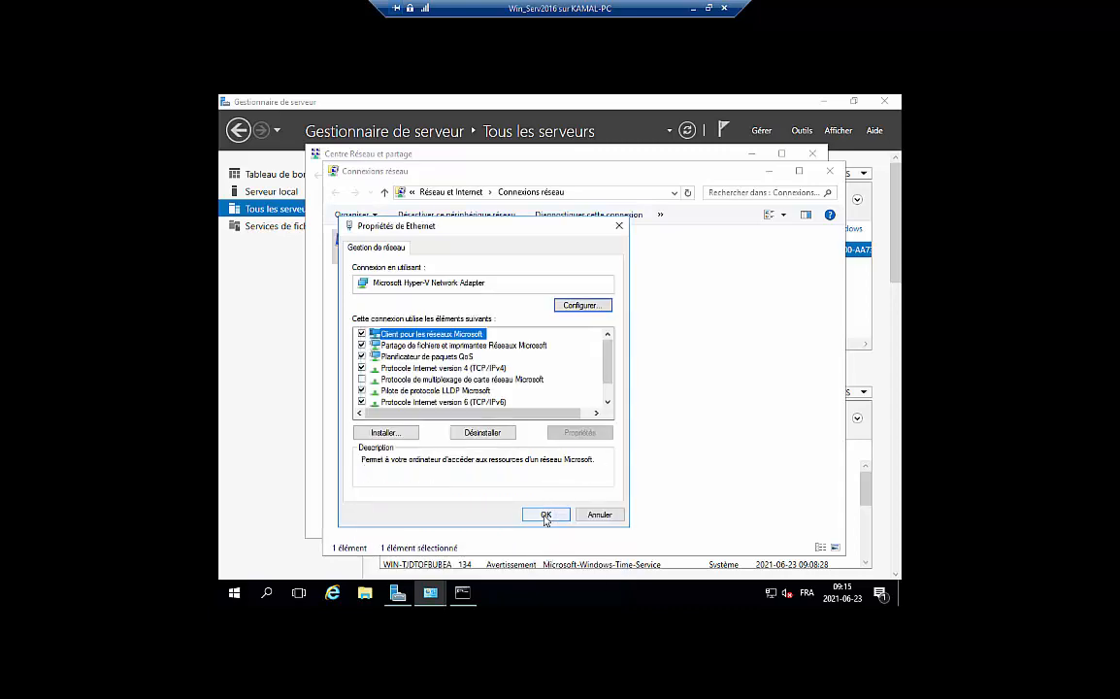
{"action": "left_click", "coordinate": [546, 516]}
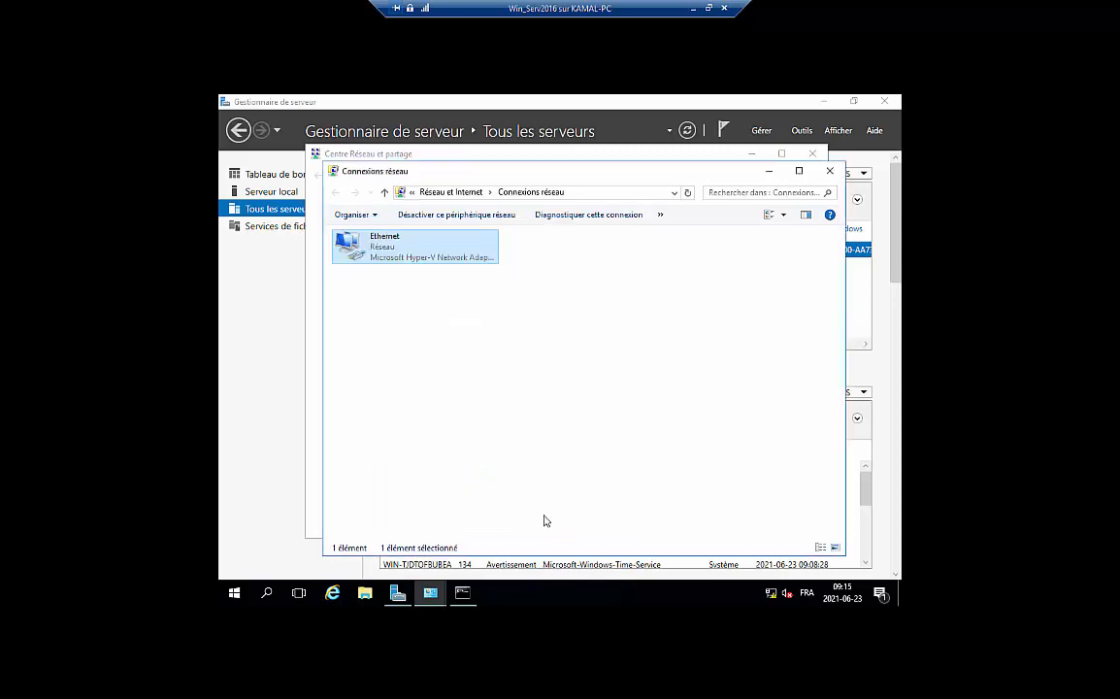
Reopen the Ethernet IPv4 properties to confirm the static settings were kept
{"action": "right_click", "coordinate": [412, 255]}
{"action": "left_click", "coordinate": [440, 382]}
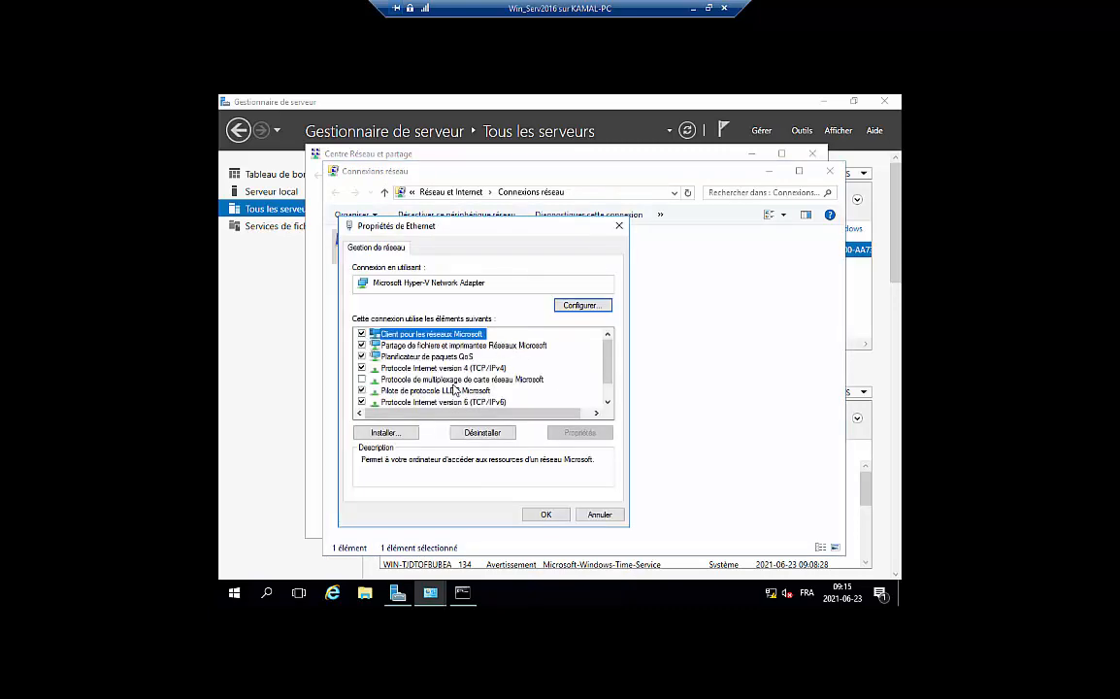
{"action": "double_click", "coordinate": [427, 368]}
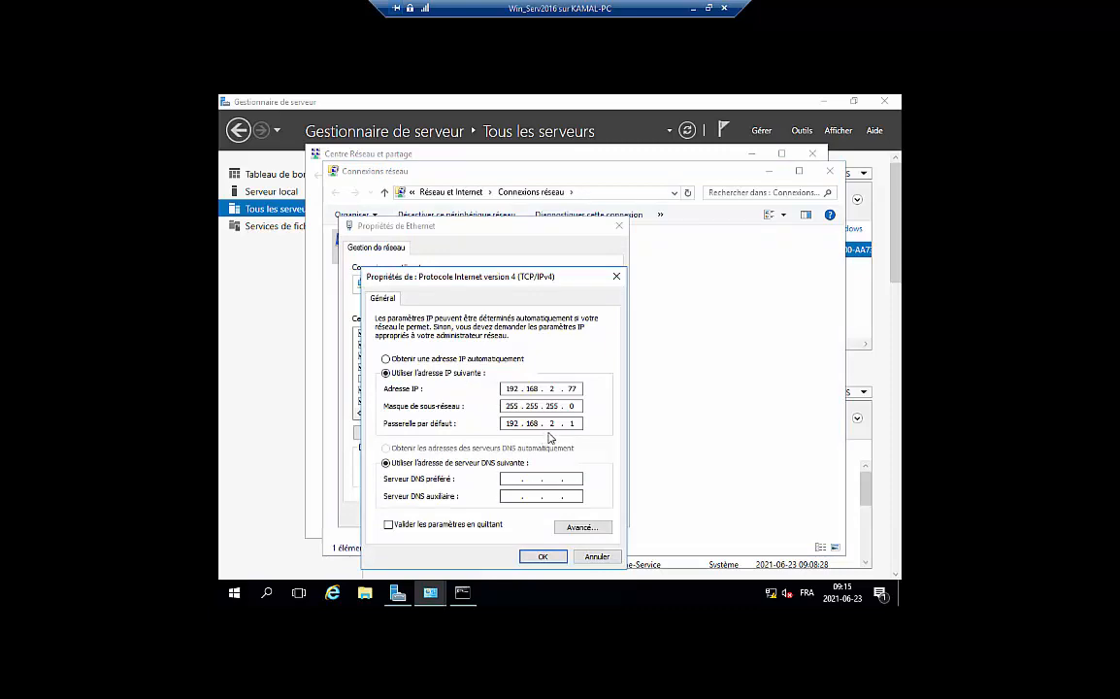
{"action": "left_click", "coordinate": [543, 556]}
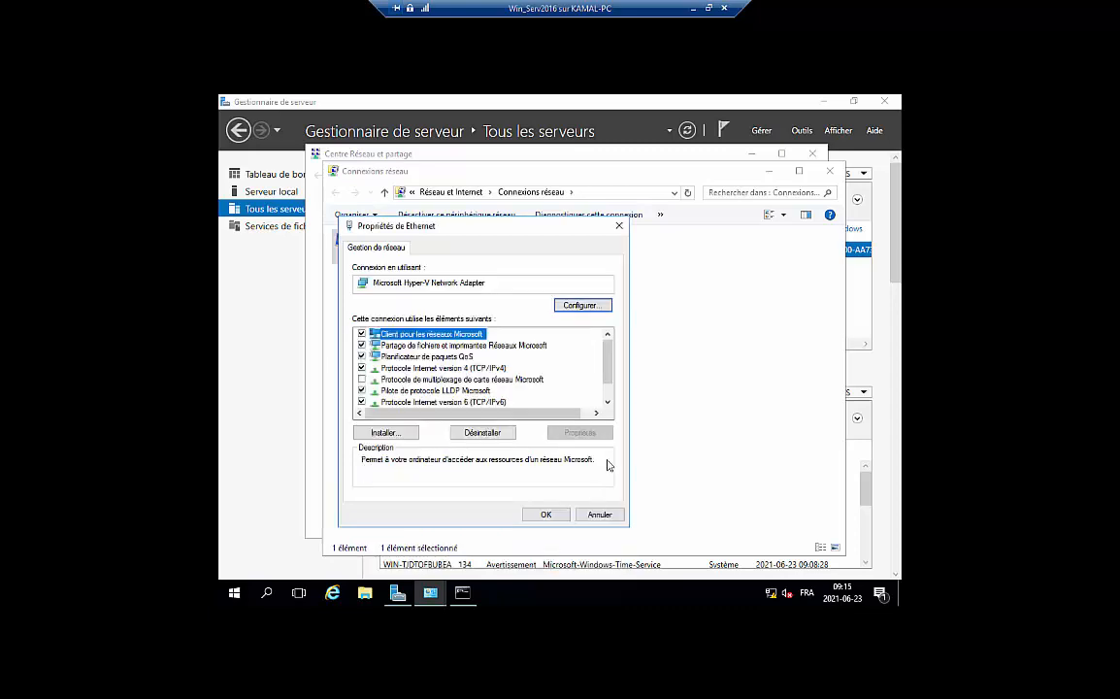
{"action": "left_click", "coordinate": [546, 516]}
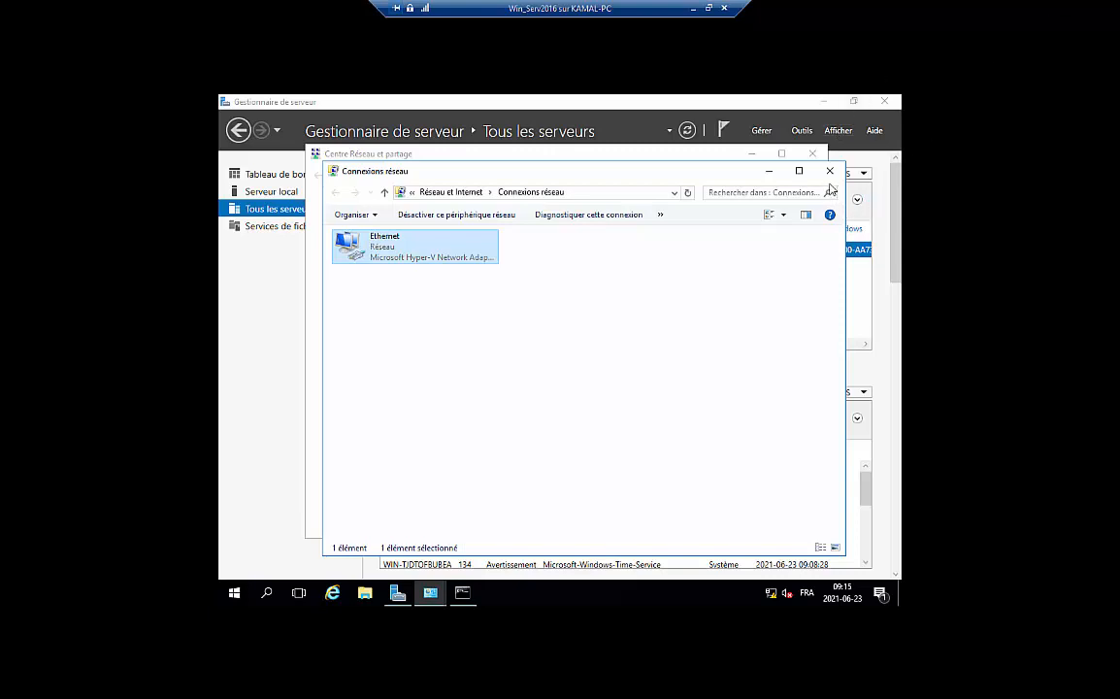
Close the network windows and launch Add Roles and Features from the dashboard, past the introduction
{"action": "left_click", "coordinate": [830, 171]}
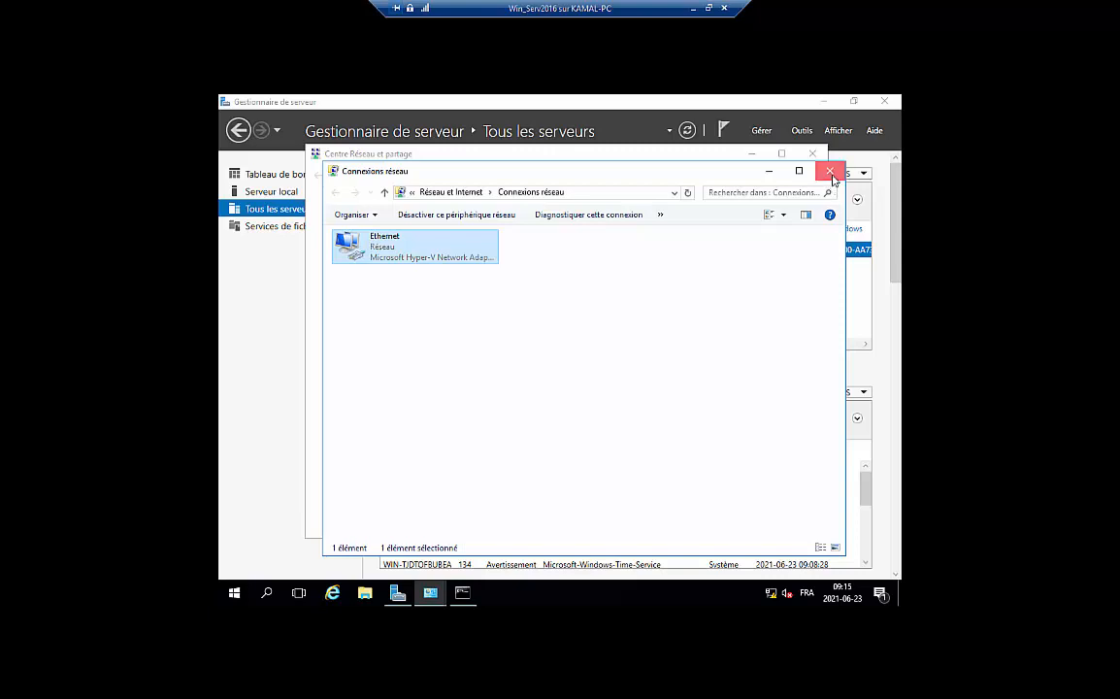
{"action": "left_click", "coordinate": [813, 154]}
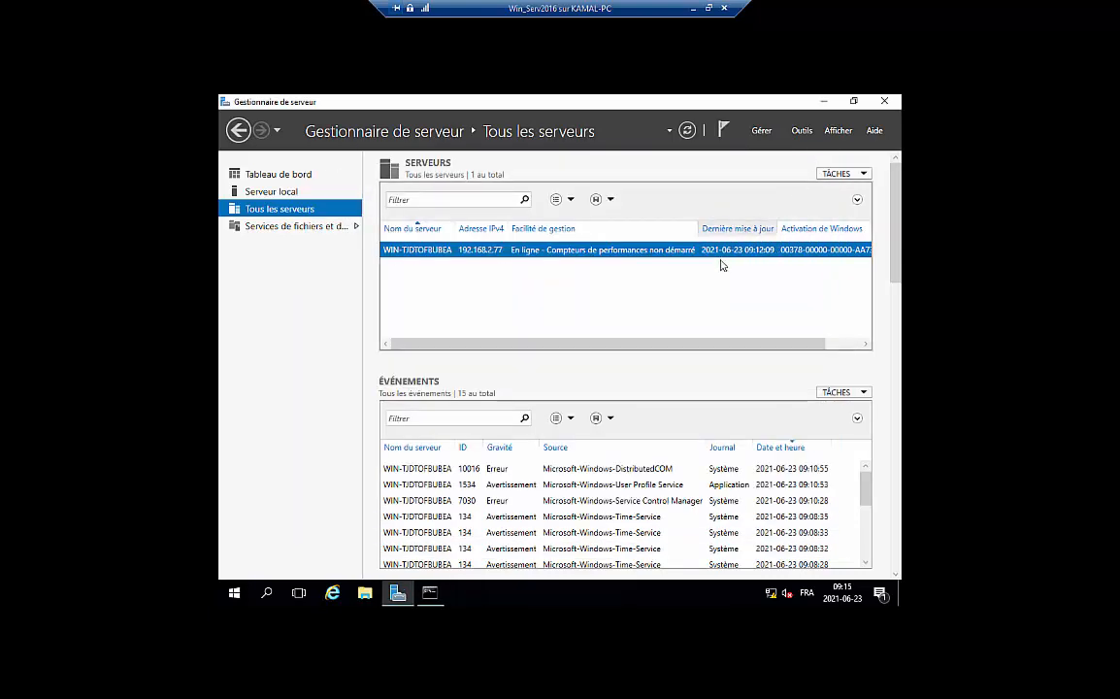
{"action": "left_click", "coordinate": [277, 175]}
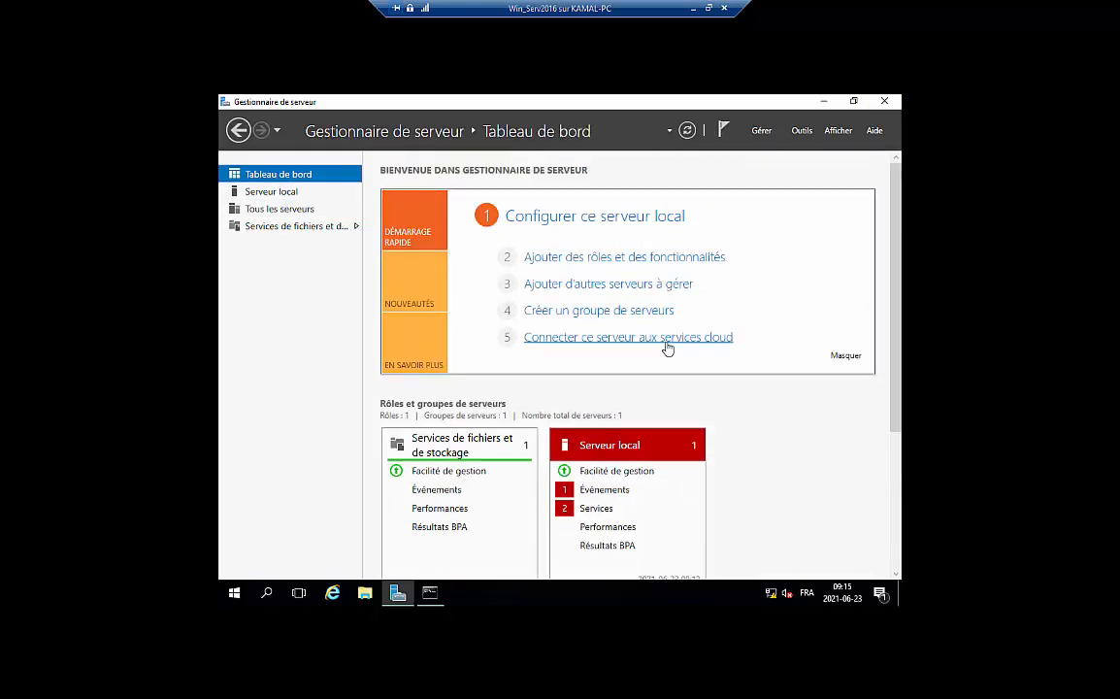
{"action": "left_click", "coordinate": [663, 258]}
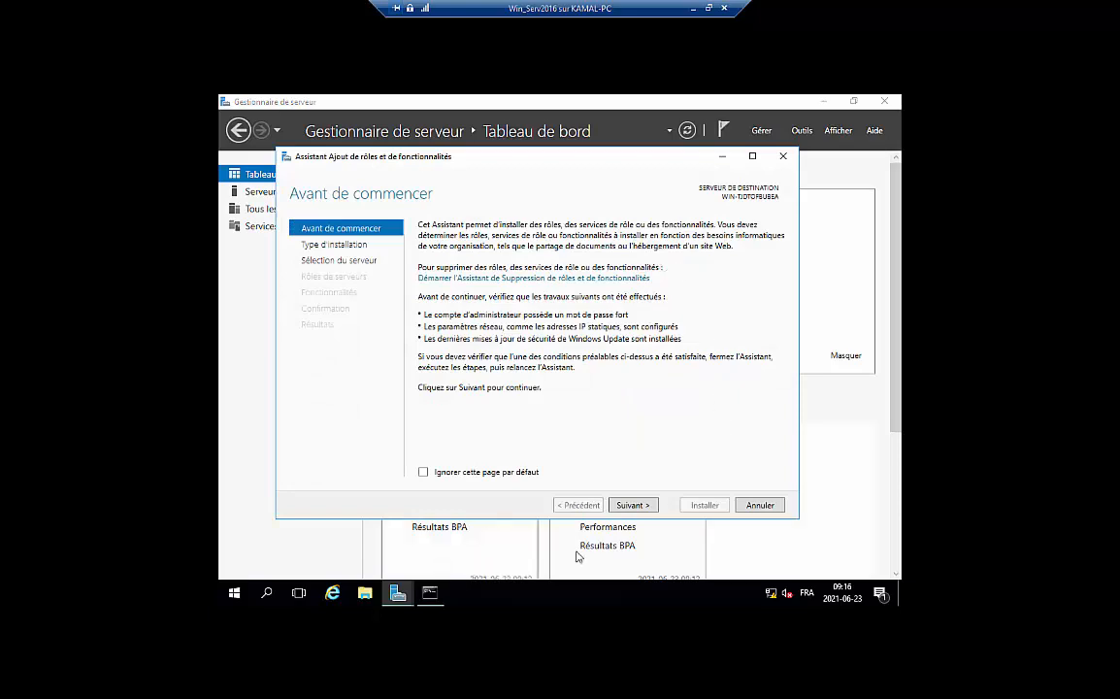
{"action": "left_click", "coordinate": [640, 507]}
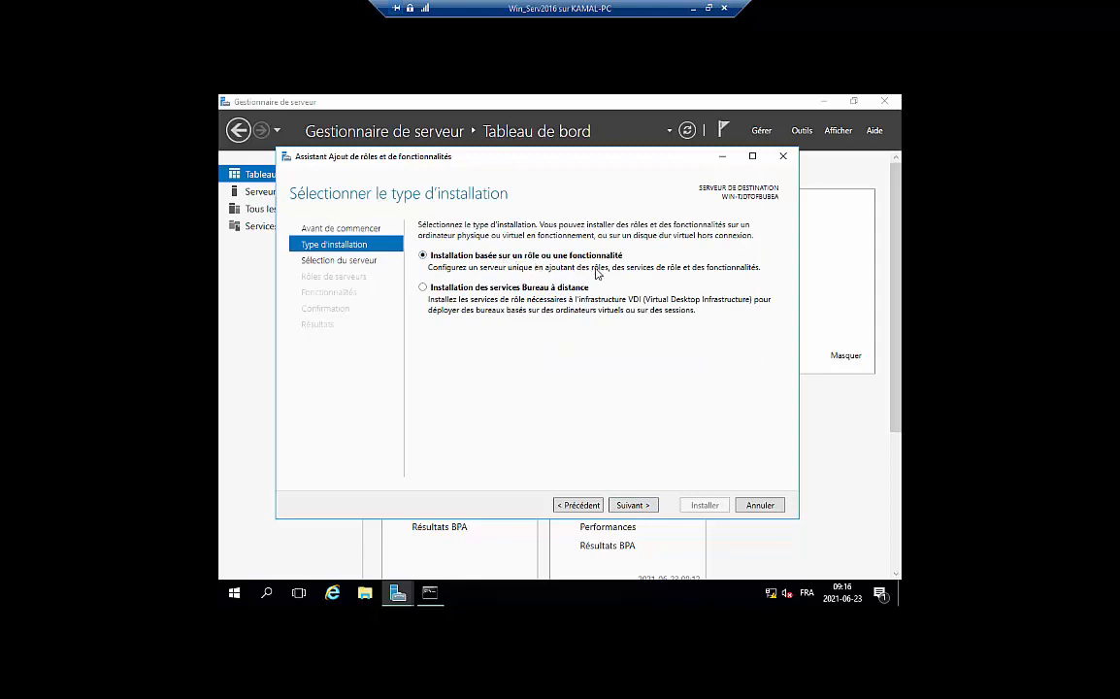
Keep role-based installation and local server WIN-TJDTOF8UBEA as destination to reach the roles list
{"action": "left_click", "coordinate": [631, 505]}
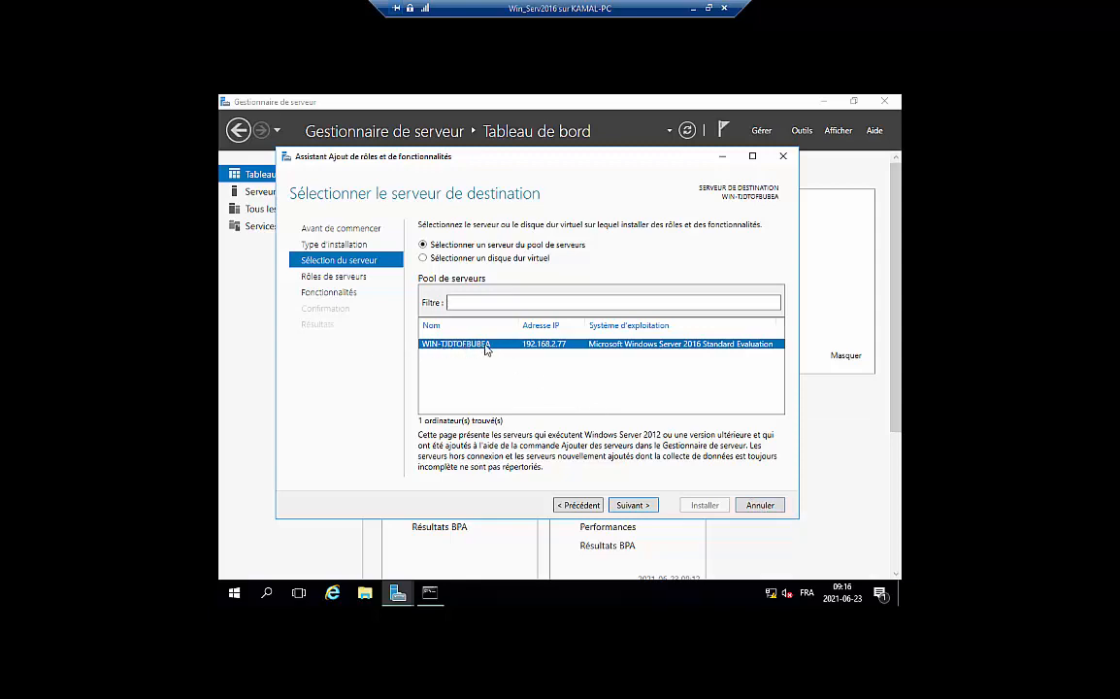
{"action": "left_click", "coordinate": [633, 505]}
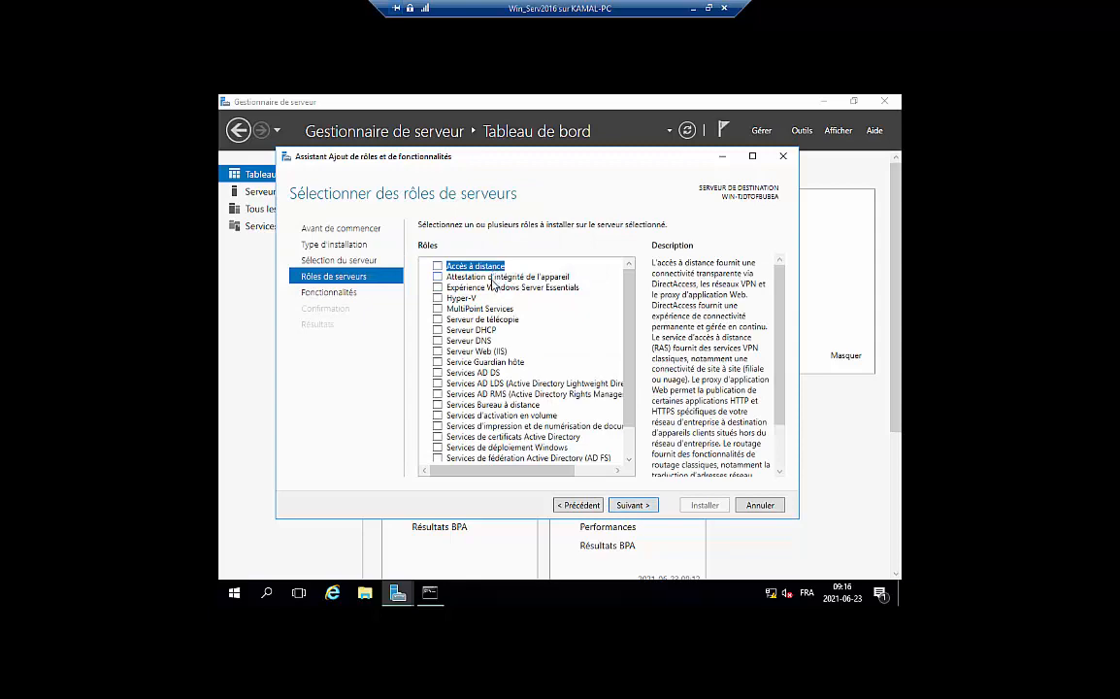
Tick Services AD DS with its required features, tick DHCP and DNS without their tools, and continue
{"action": "scroll", "coordinate": [493, 283], "scroll_direction": "down", "scroll_amount": 1}
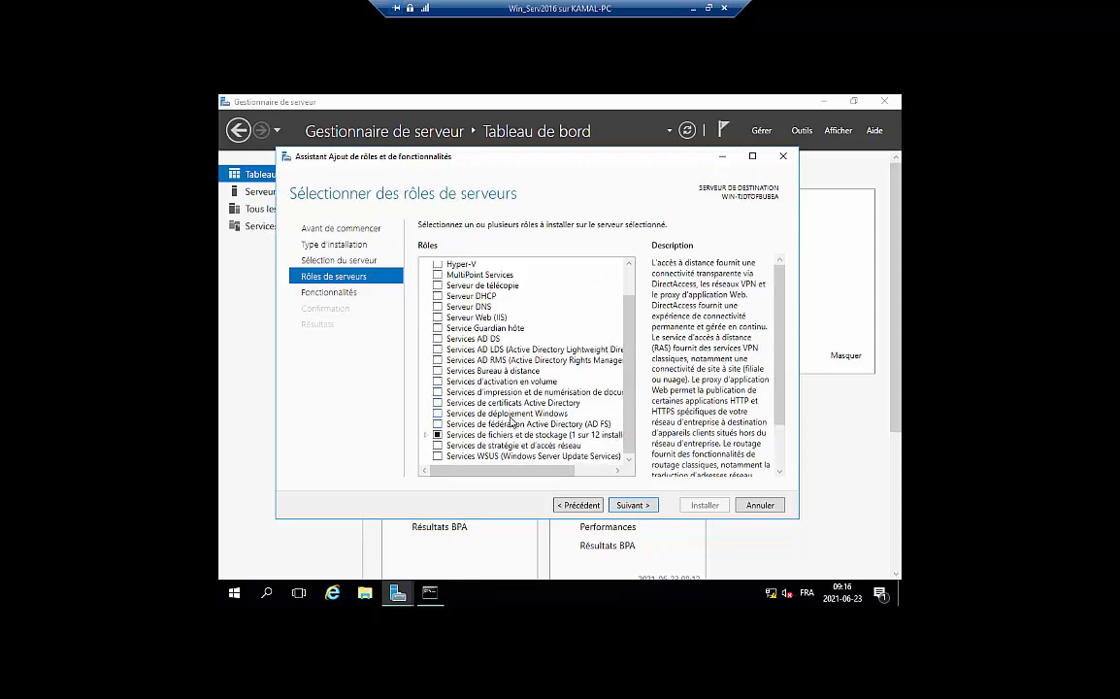
{"action": "left_click", "coordinate": [438, 340]}
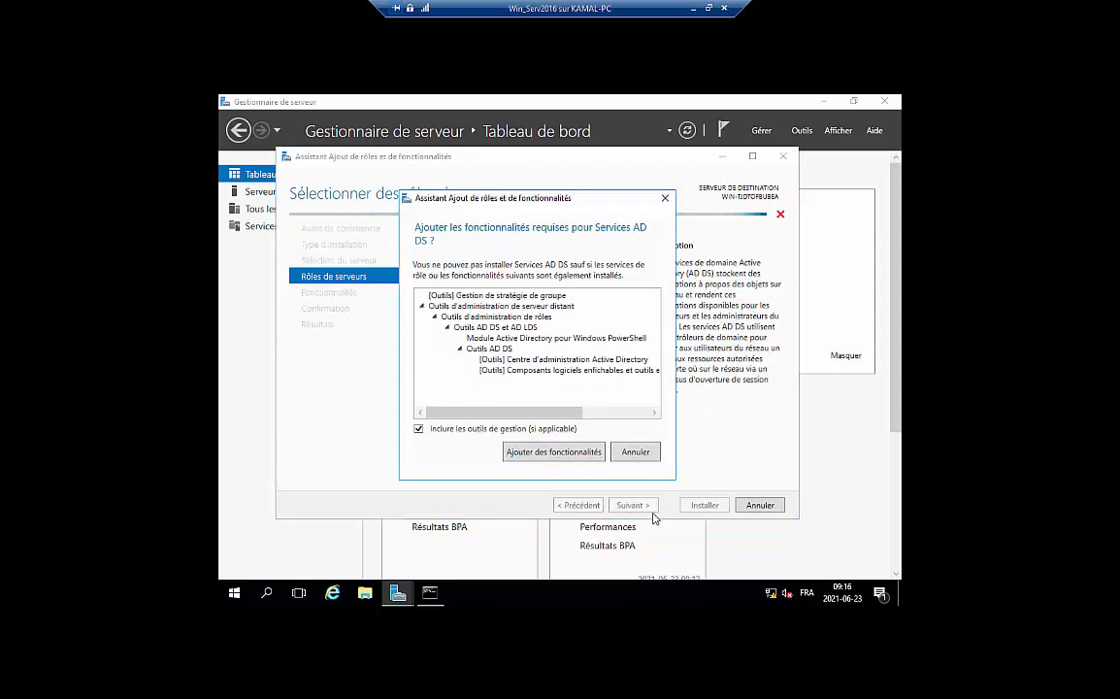
{"action": "left_click", "coordinate": [557, 454]}
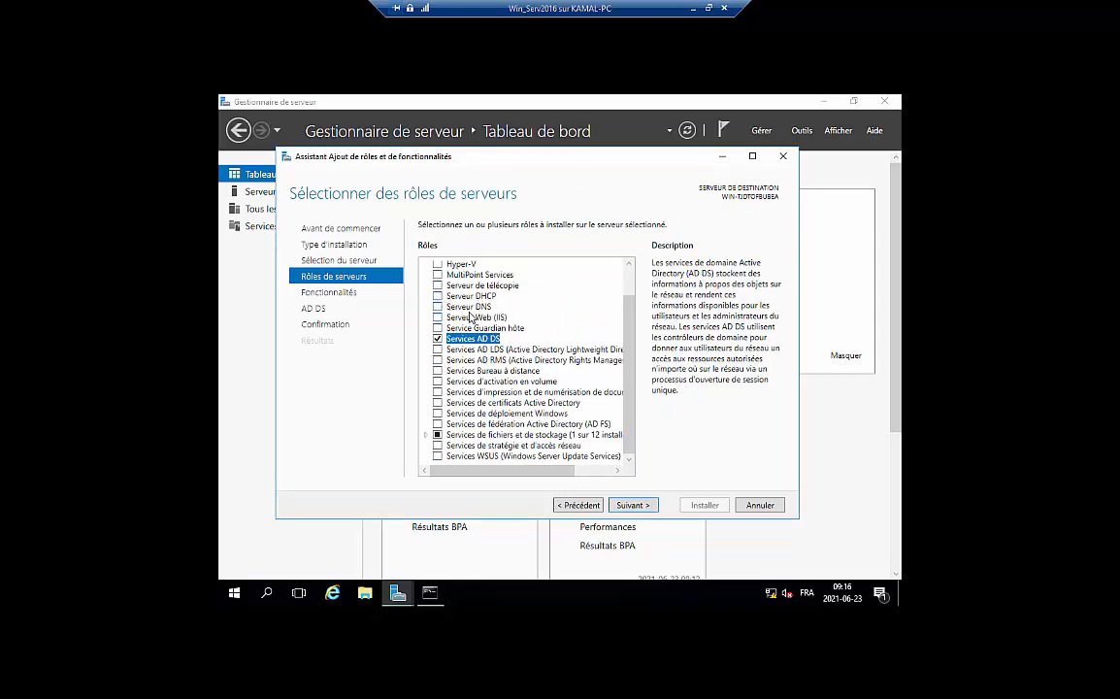
{"action": "left_click", "coordinate": [439, 296]}
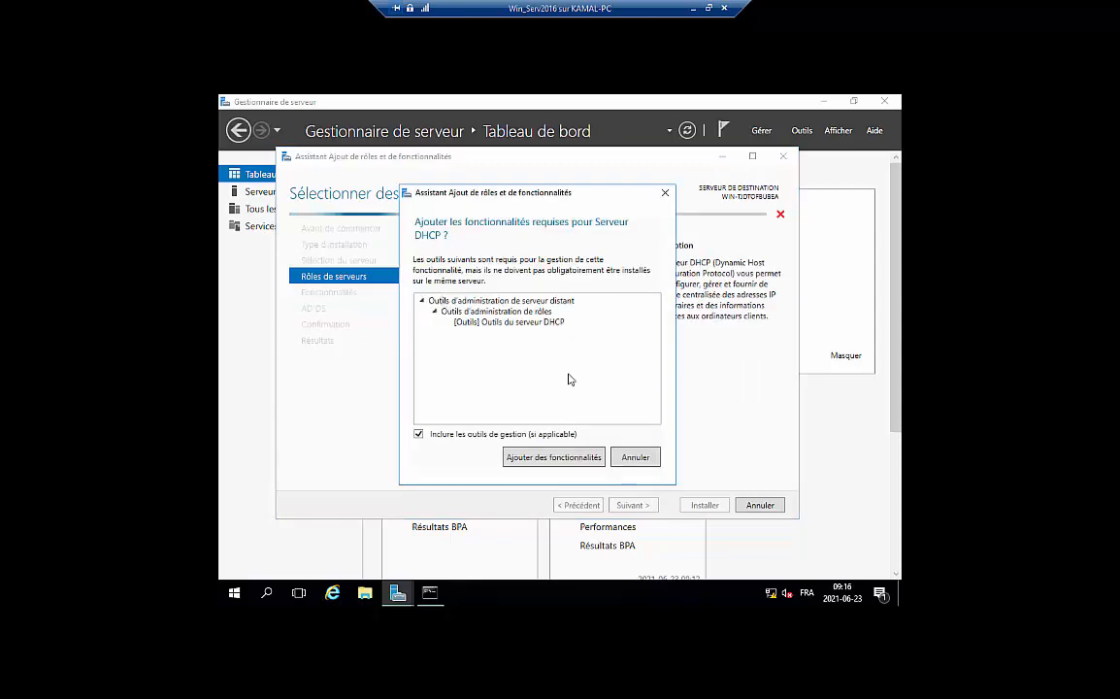
{"action": "left_click", "coordinate": [636, 458]}
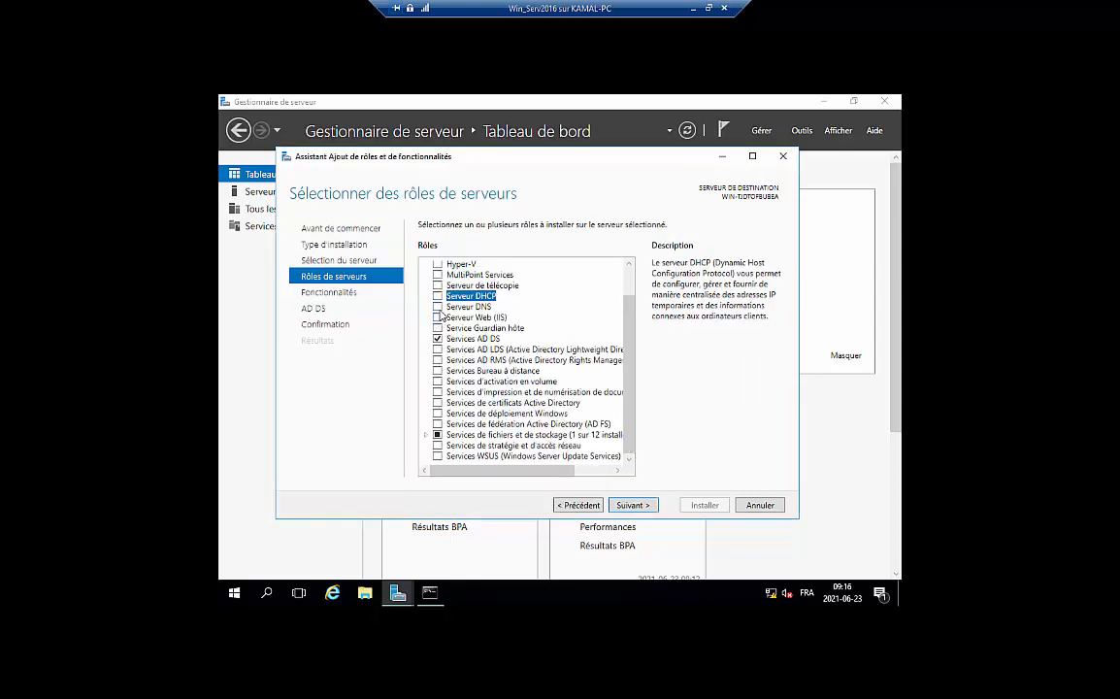
{"action": "left_click", "coordinate": [439, 307]}
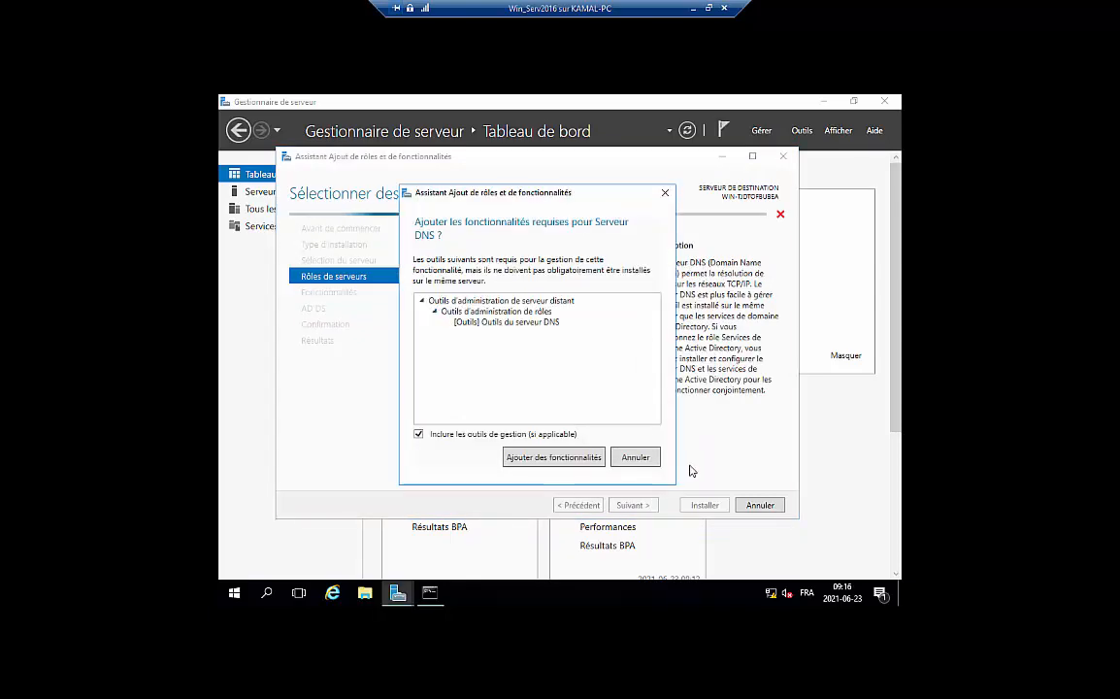
{"action": "left_click", "coordinate": [640, 459]}
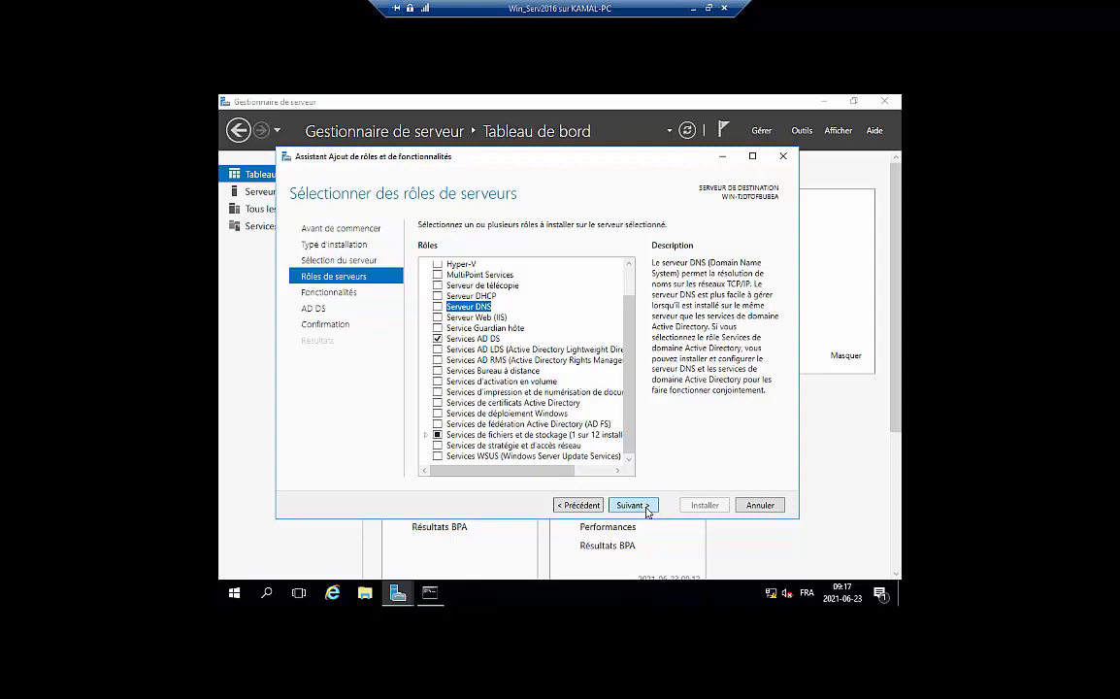
{"action": "left_click", "coordinate": [648, 511]}
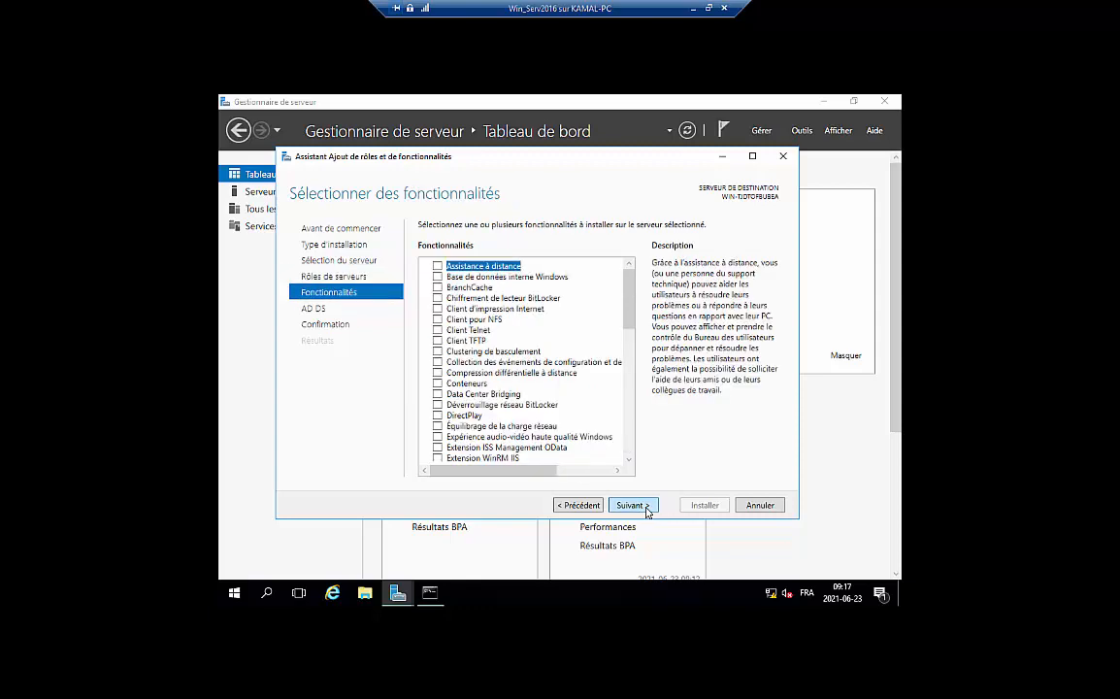
Allow automatic restart, install AD DS with its tools, and check the progress notifications
{"action": "left_click", "coordinate": [647, 512]}
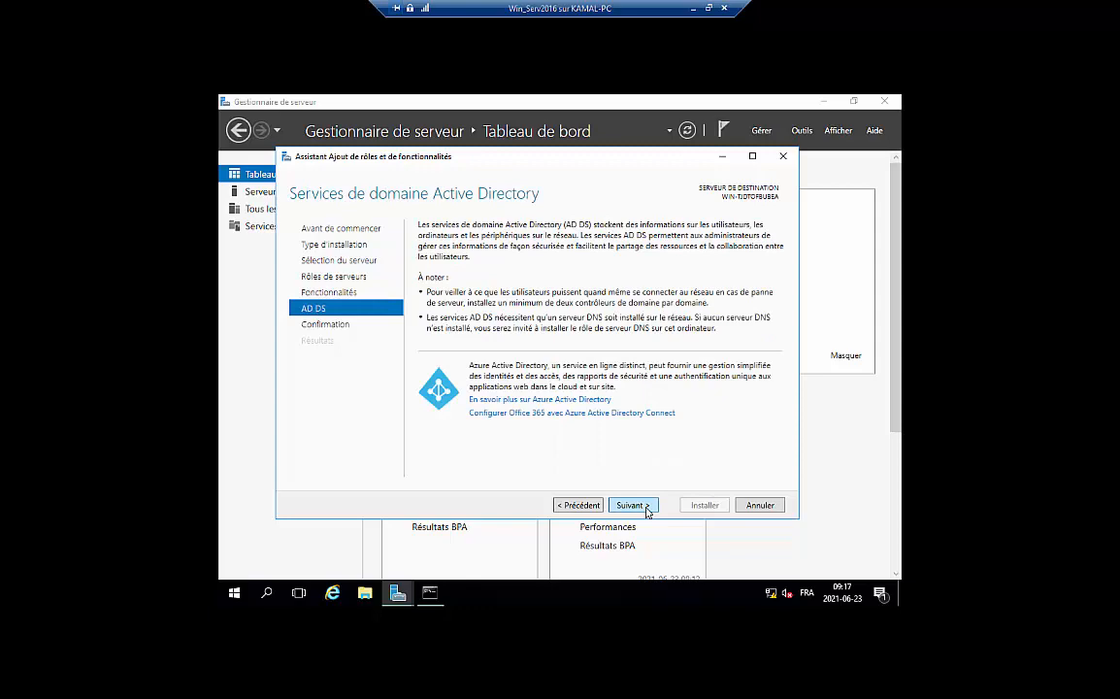
{"action": "left_click", "coordinate": [648, 512]}
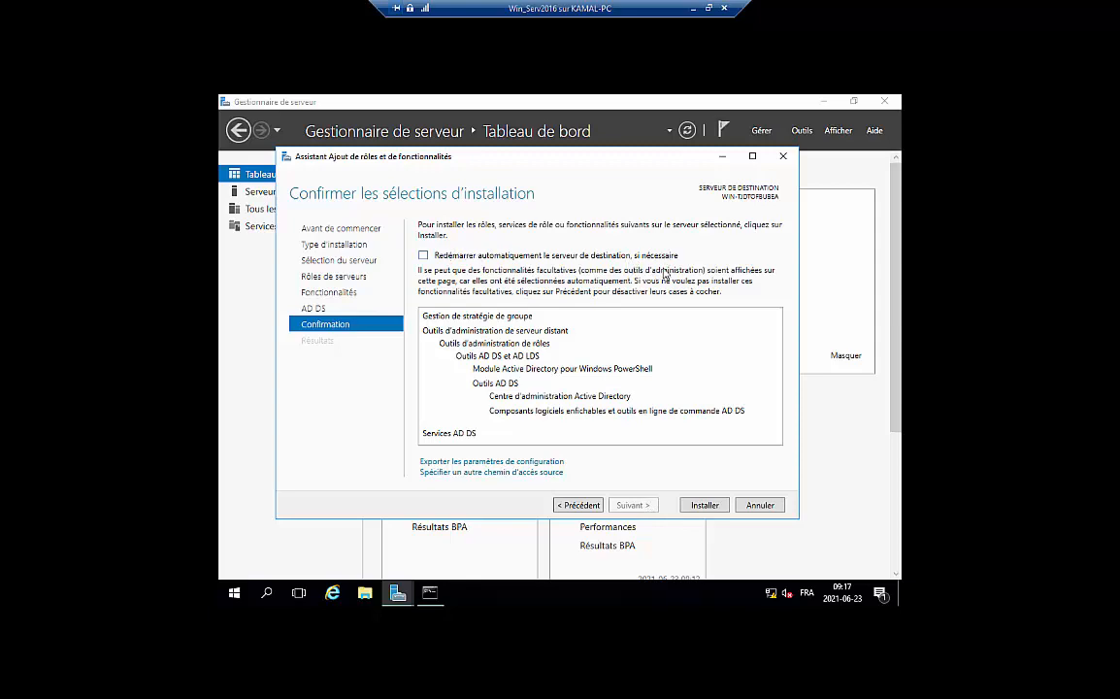
{"action": "left_click", "coordinate": [424, 255]}
{"action": "left_click", "coordinate": [606, 394]}
{"action": "left_click", "coordinate": [702, 506]}
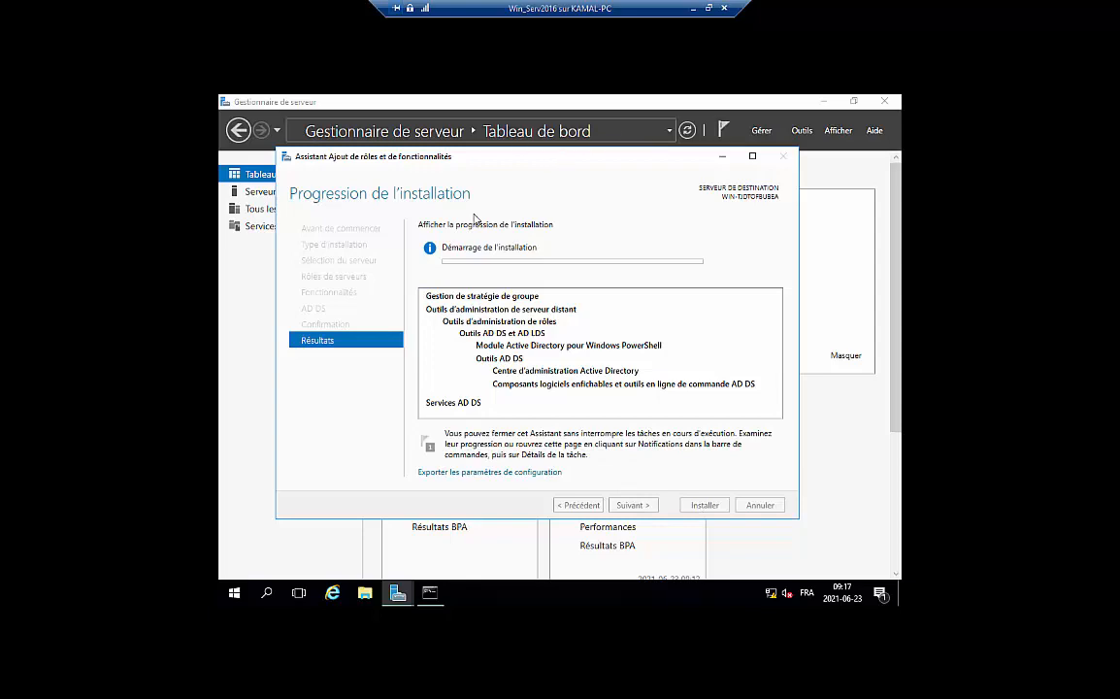
{"action": "left_click", "coordinate": [724, 130]}
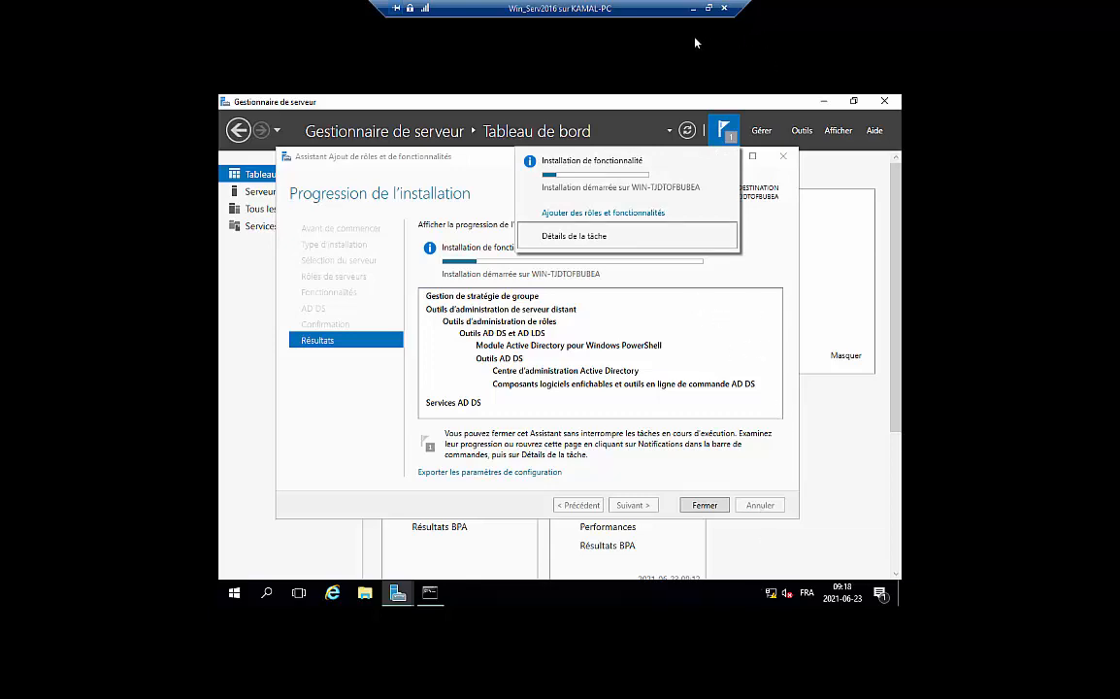
Open the Ethernet adapter's IPv4 properties from the network tray icon
{"action": "right_click", "coordinate": [773, 596]}
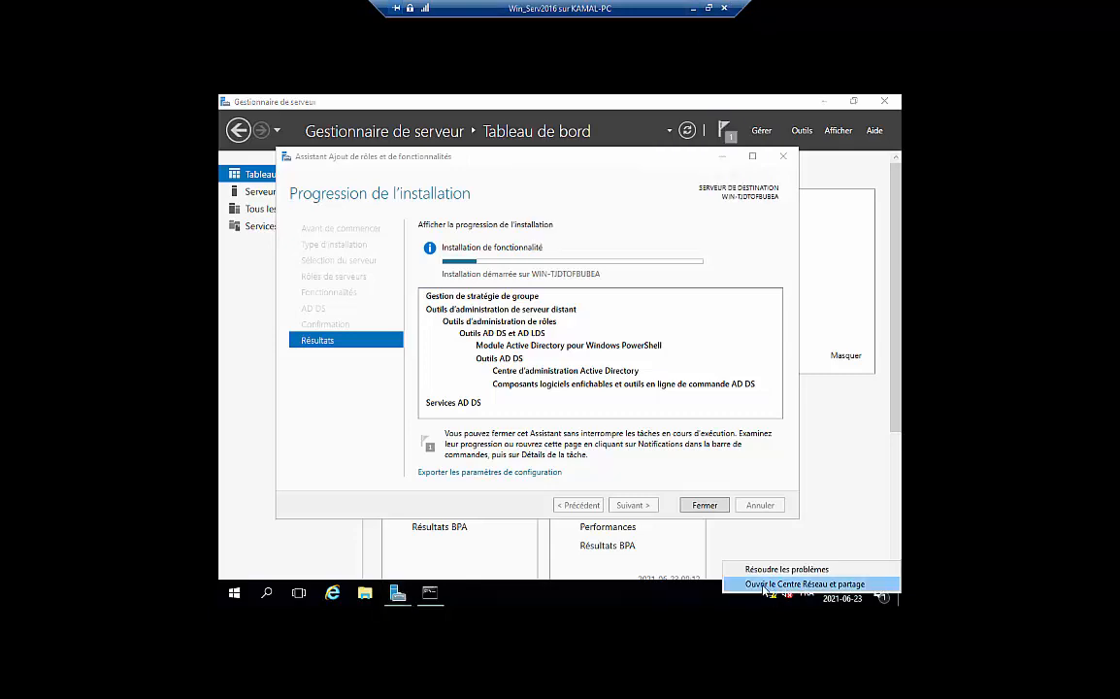
{"action": "left_click", "coordinate": [766, 584]}
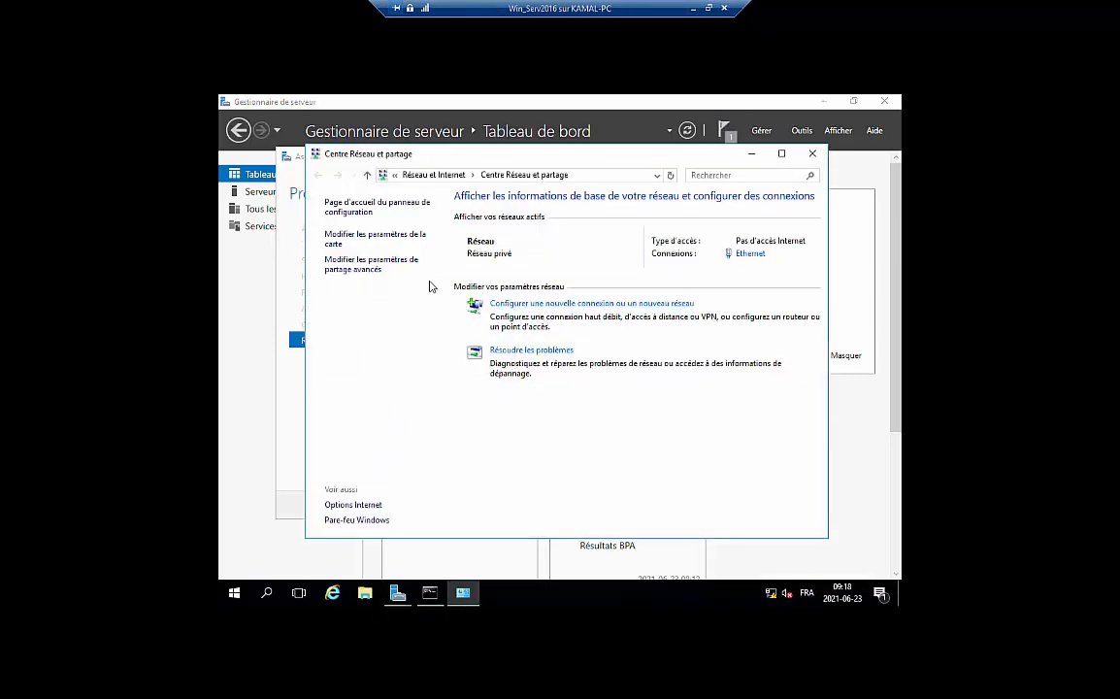
{"action": "left_click", "coordinate": [363, 238]}
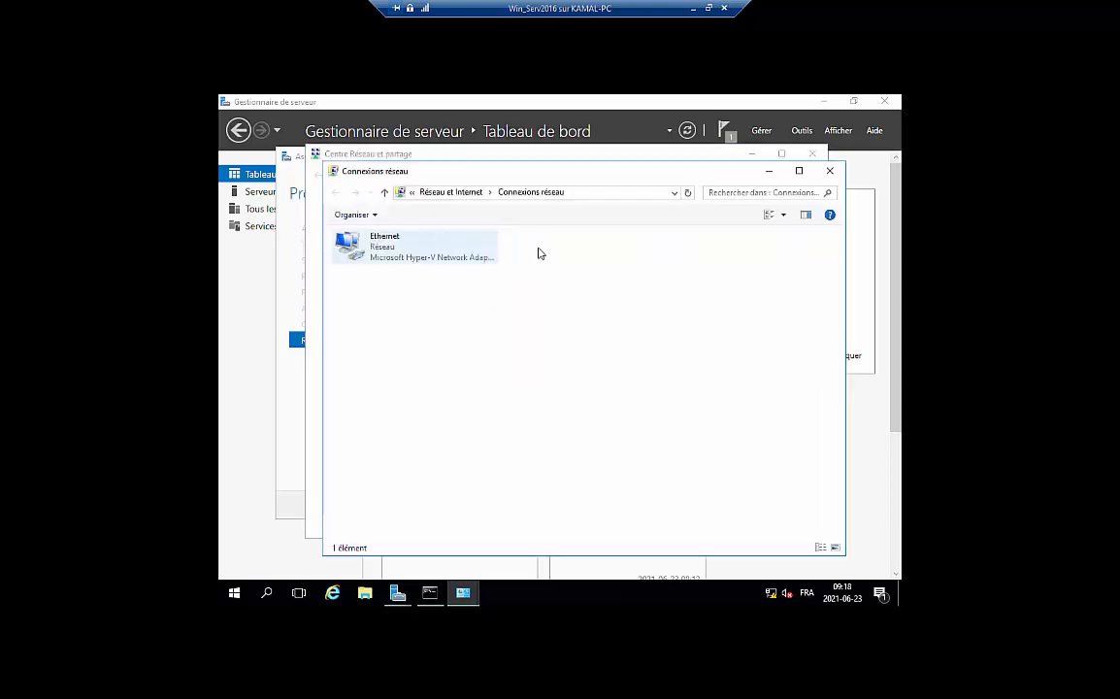
{"action": "right_click", "coordinate": [388, 251]}
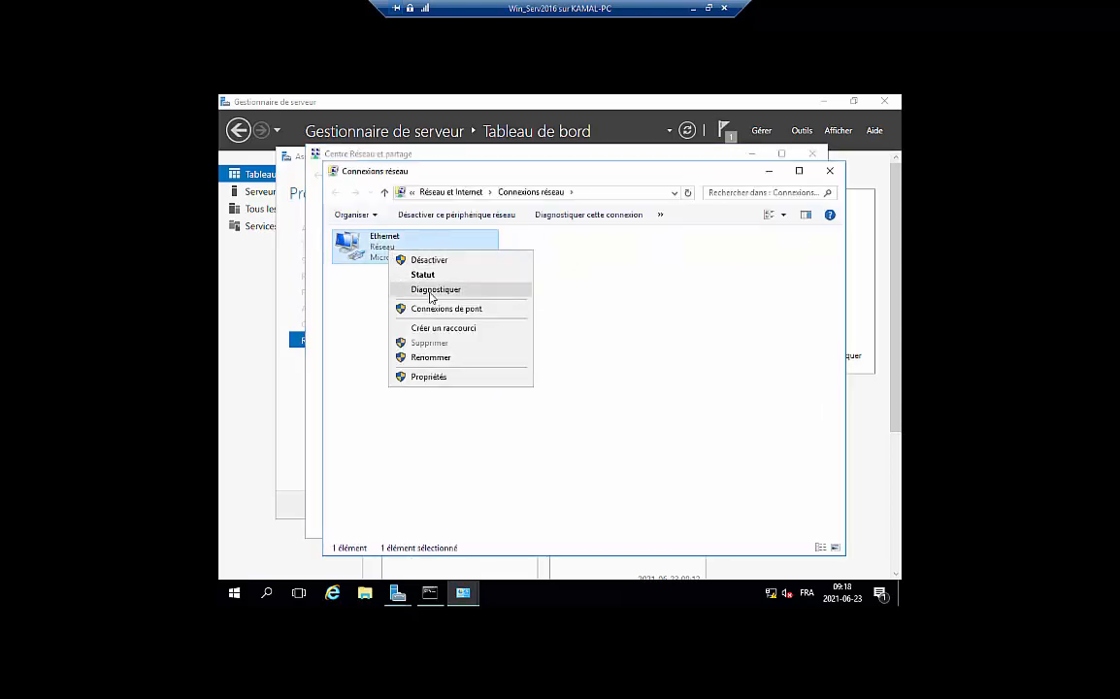
{"action": "left_click", "coordinate": [435, 379]}
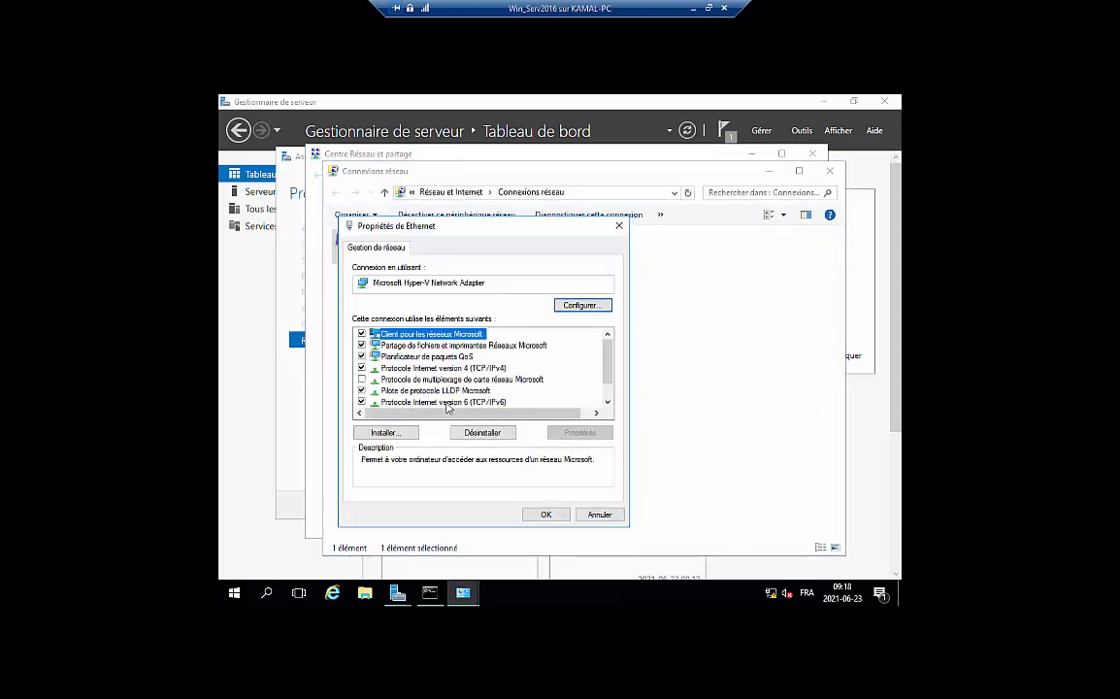
{"action": "scroll", "coordinate": [447, 406], "scroll_direction": "down", "scroll_amount": 1}
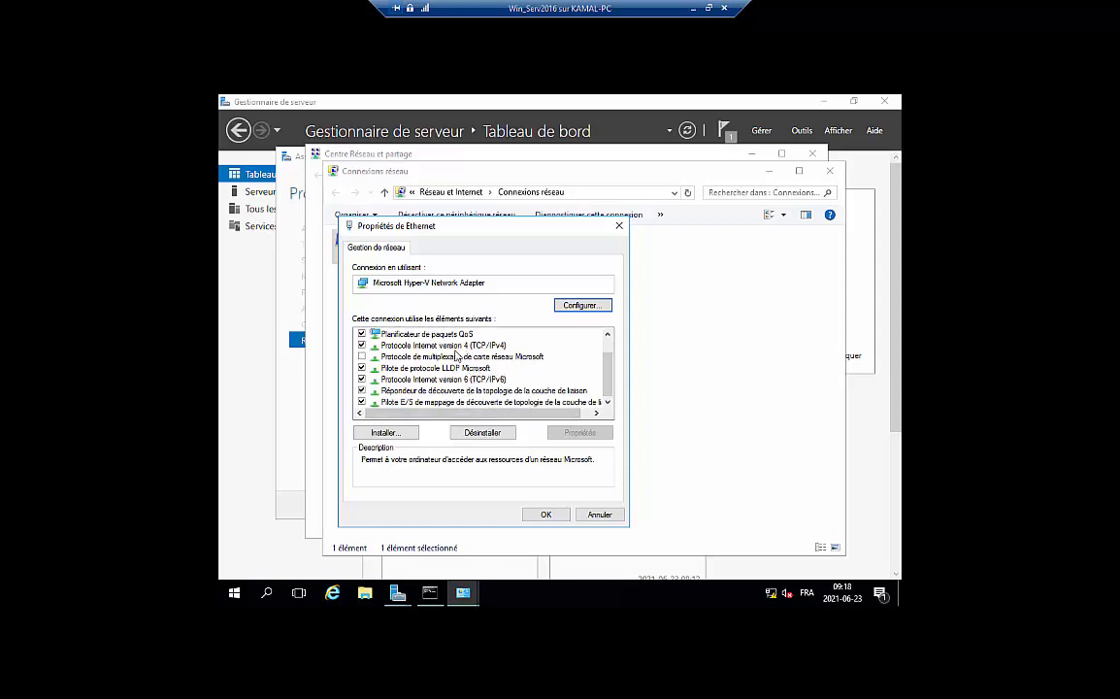
{"action": "double_click", "coordinate": [451, 345]}
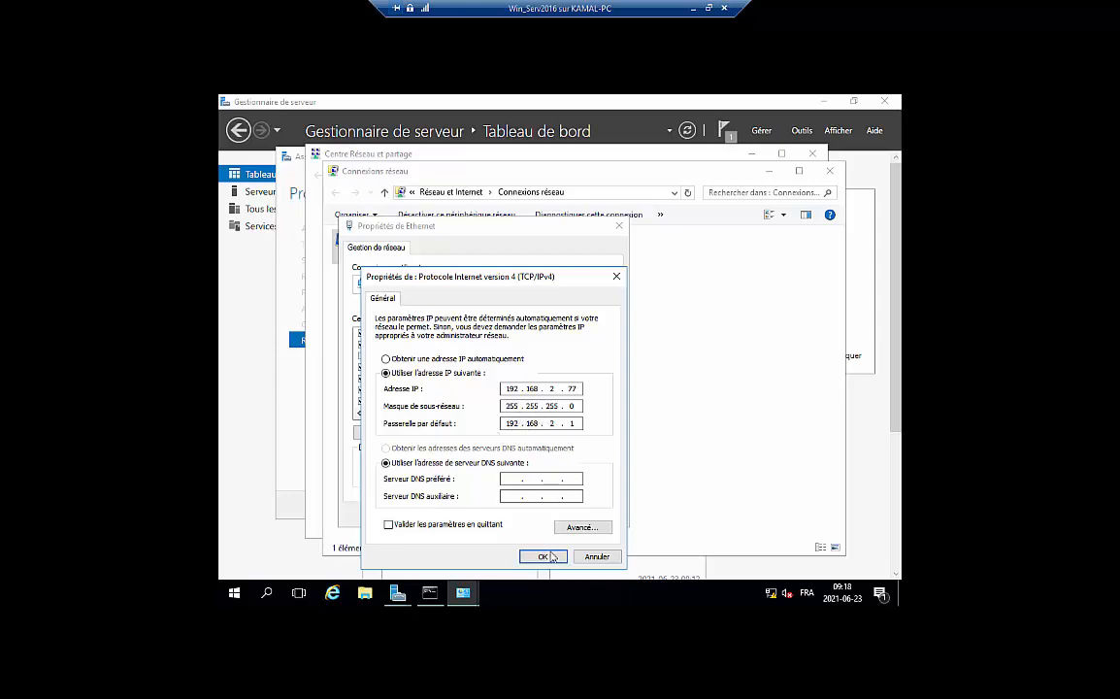
Set alternate DNS server 8.8.8.8, save the settings, and close the network windows
{"action": "left_click", "coordinate": [531, 496]}
{"action": "type", "text": "8.8.8.8"}
{"action": "left_click", "coordinate": [543, 557]}
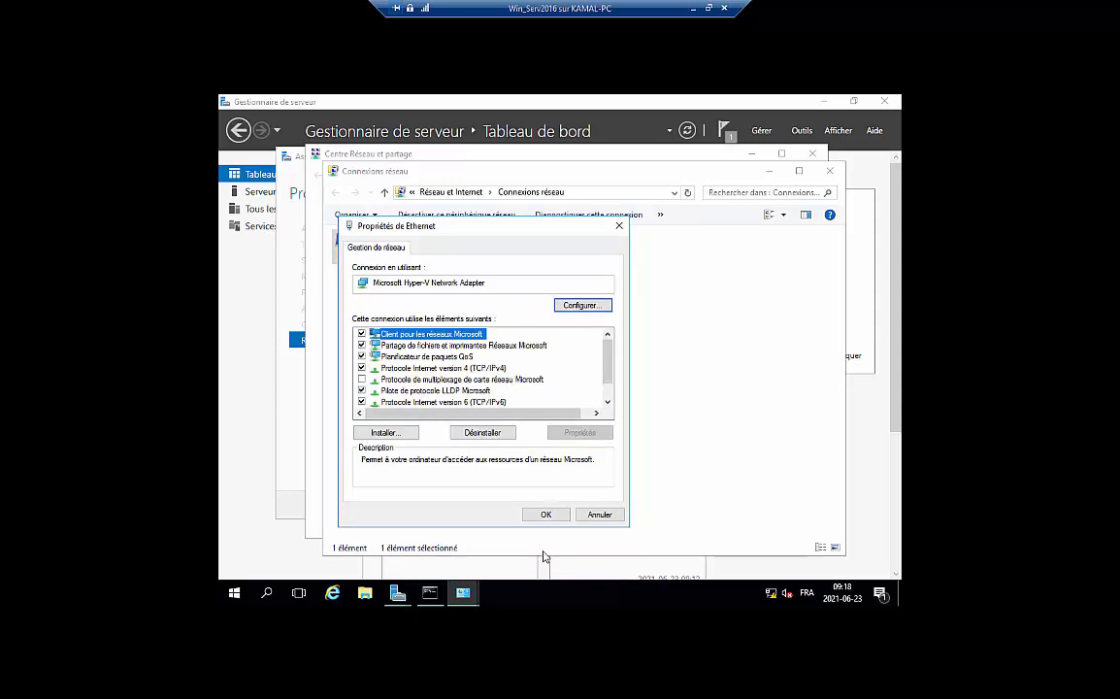
{"action": "left_click", "coordinate": [545, 511]}
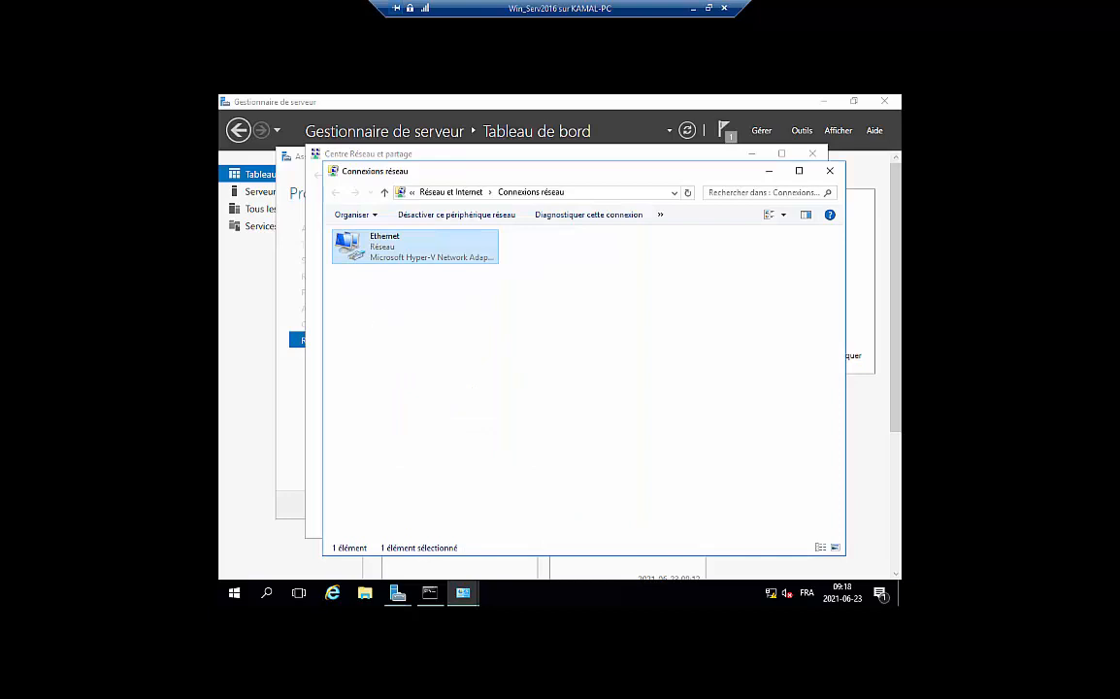
{"action": "left_click", "coordinate": [830, 171]}
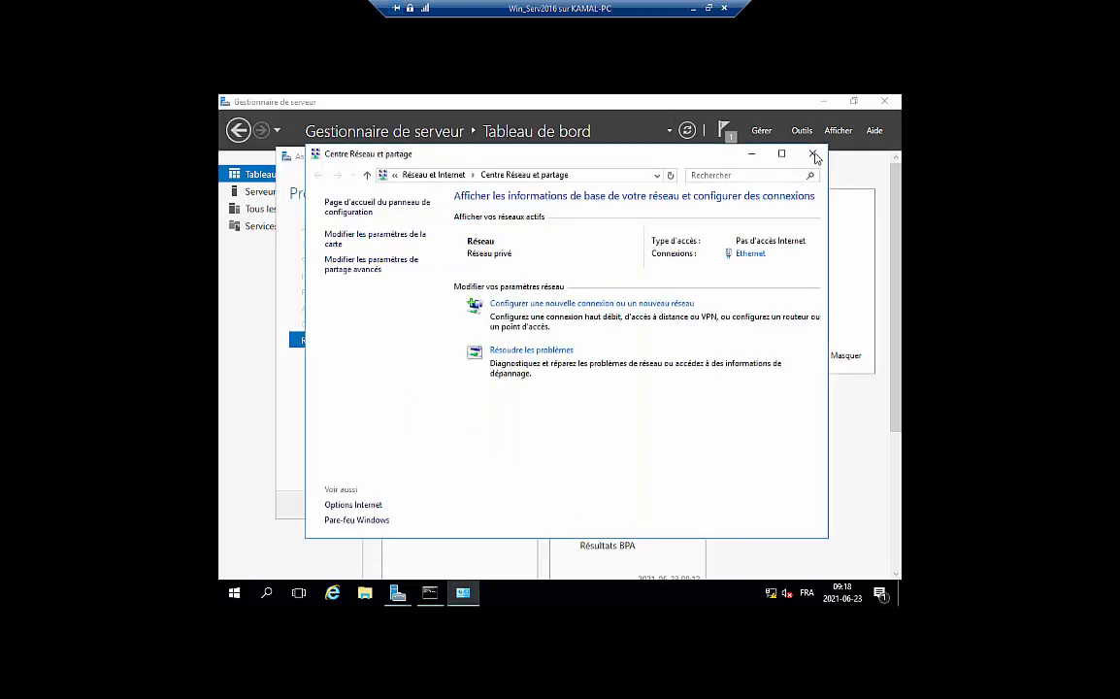
{"action": "left_click", "coordinate": [811, 157]}
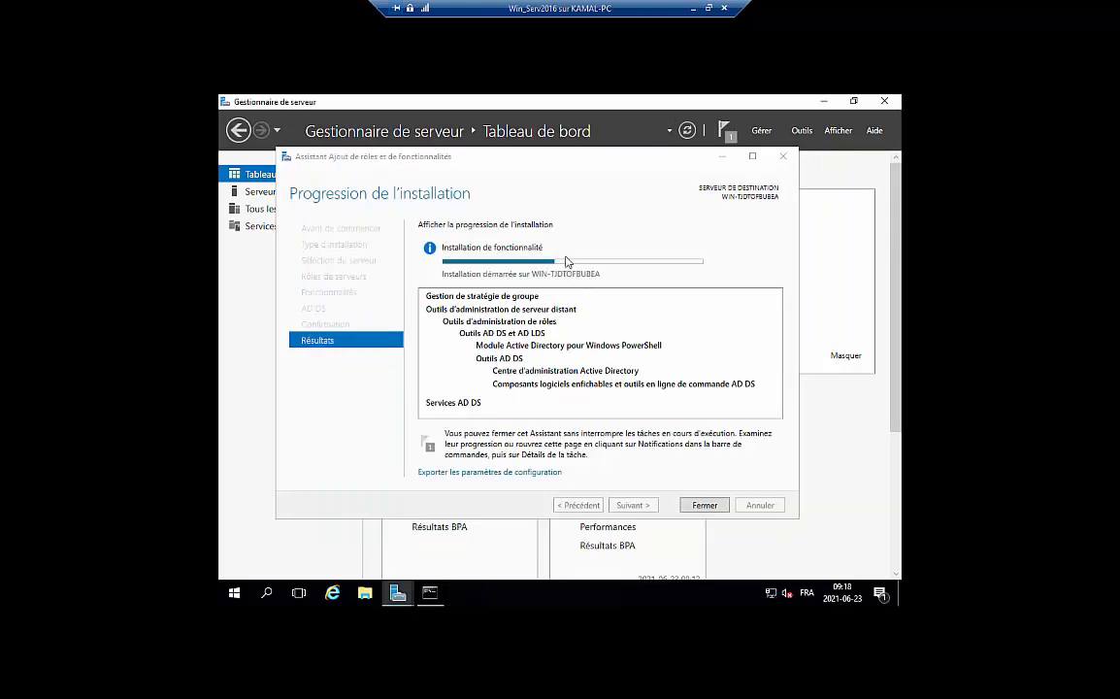
Minimize the full-screen VM, reconnect to Win_Serv2016 from Hyper-V Manager, and show it windowed
{"action": "left_click", "coordinate": [693, 8]}
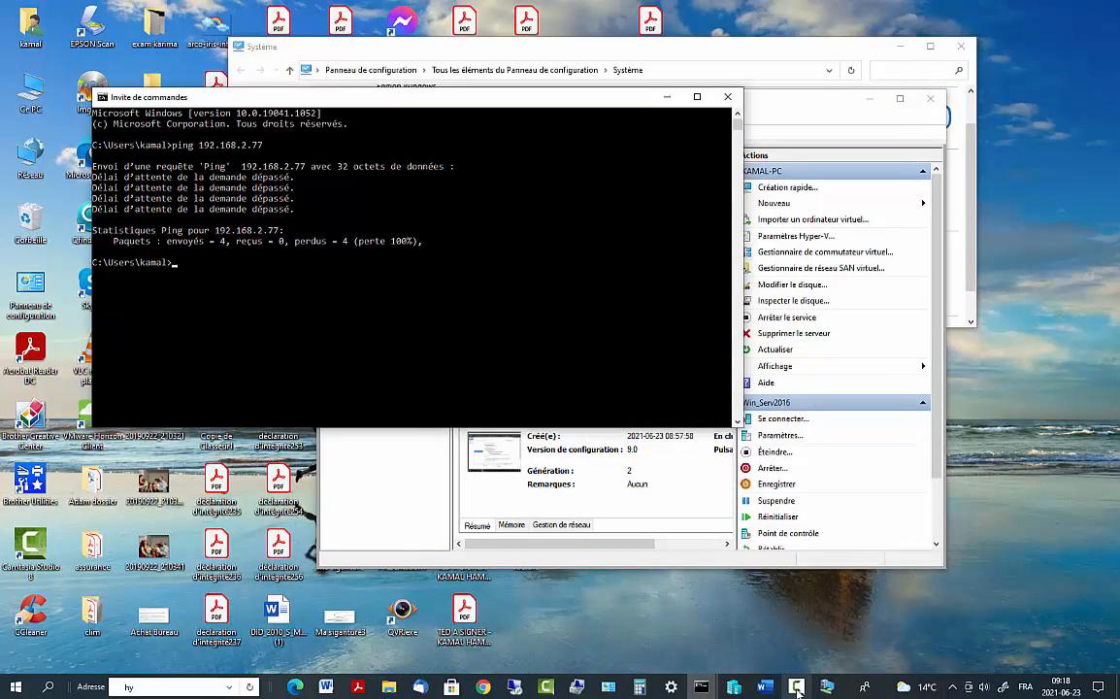
{"action": "left_click", "coordinate": [795, 687]}
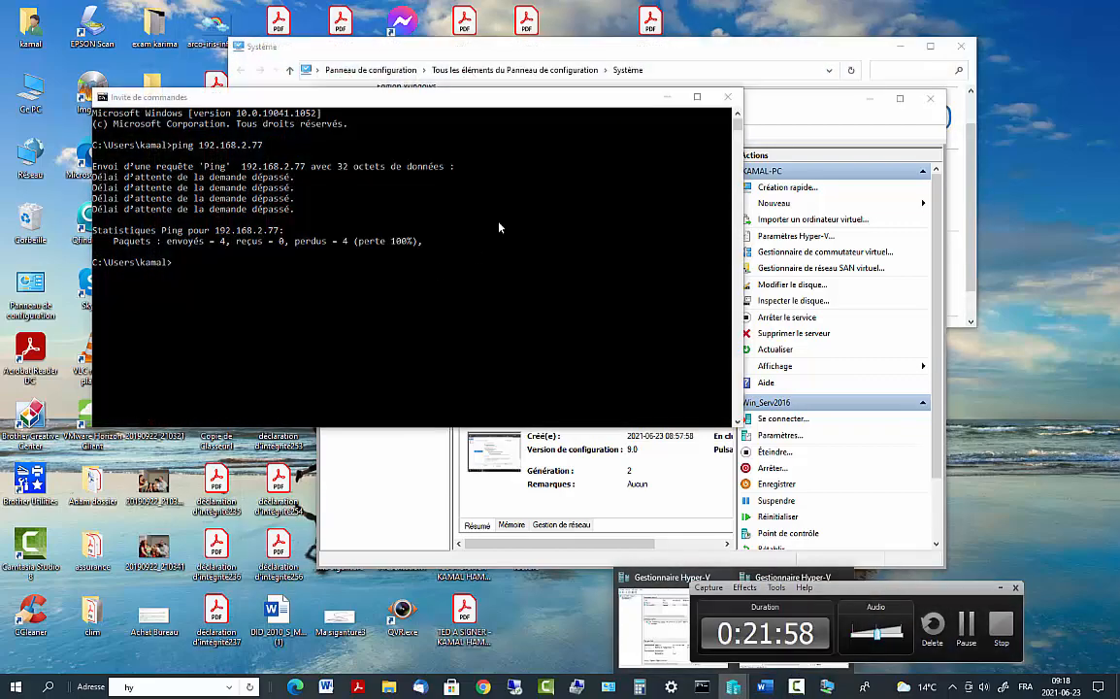
{"action": "left_click", "coordinate": [827, 687]}
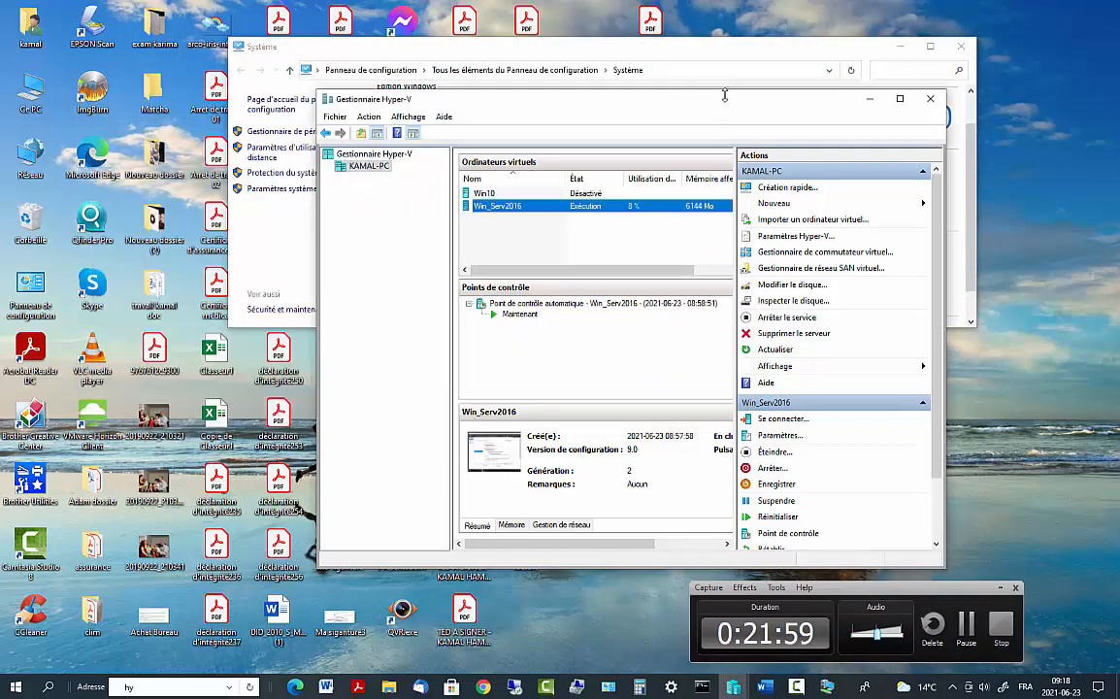
{"action": "left_click", "coordinate": [826, 688]}
{"action": "left_click", "coordinate": [711, 9]}
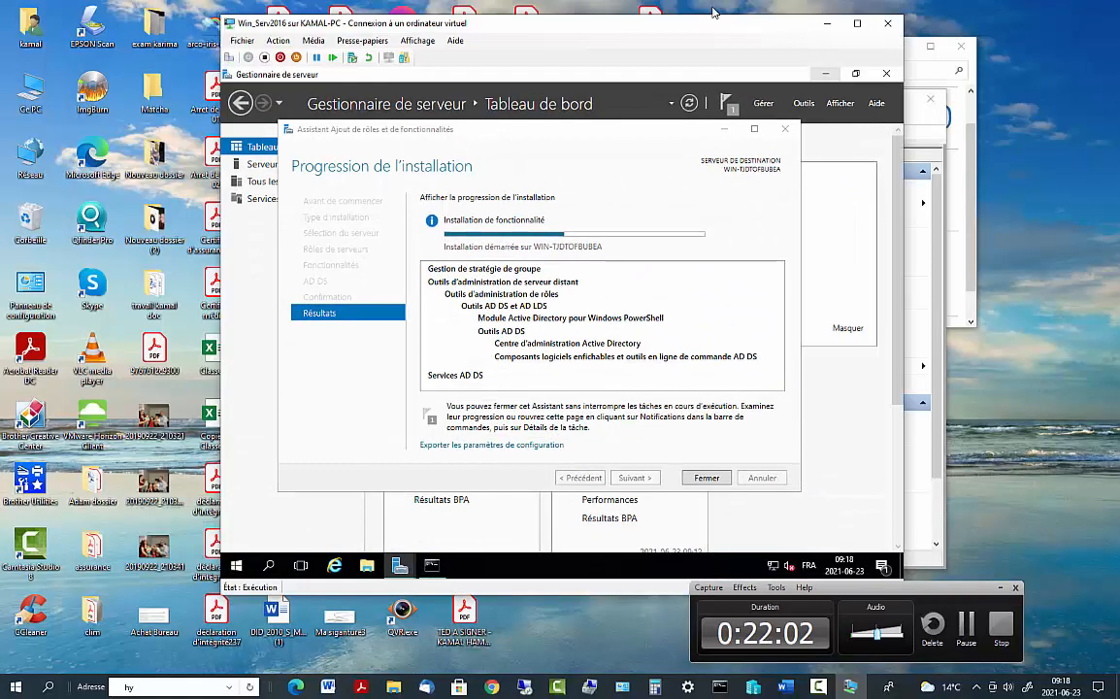
From the notifications, choose to promote this server to a domain controller
{"action": "left_click", "coordinate": [965, 626]}
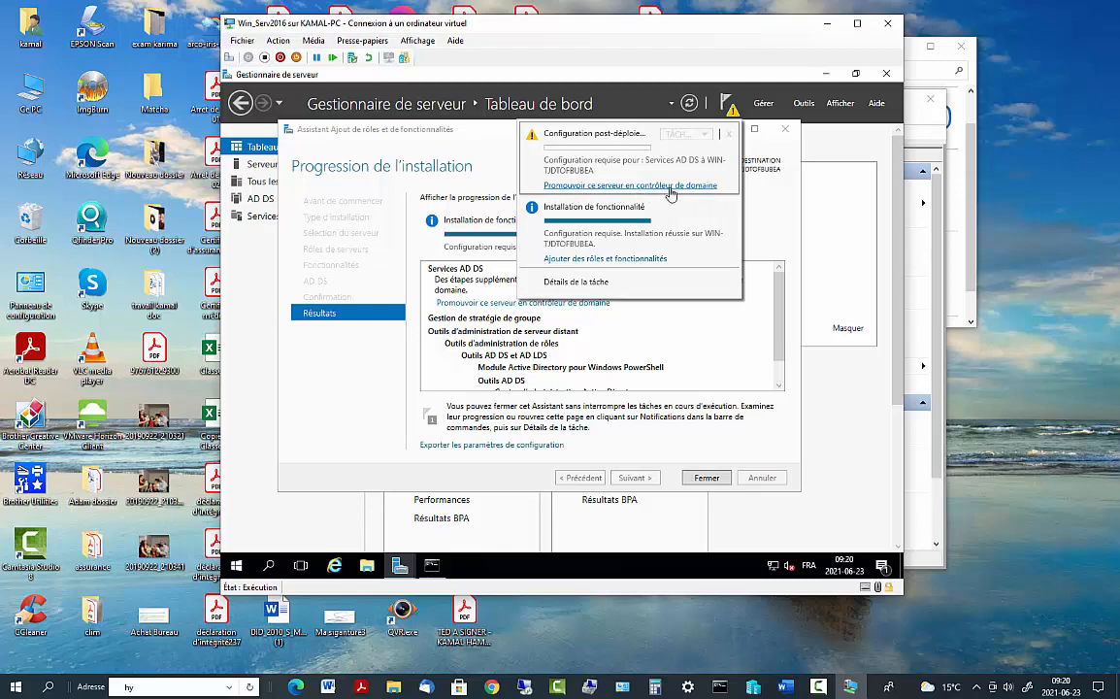
{"action": "left_click", "coordinate": [669, 186]}
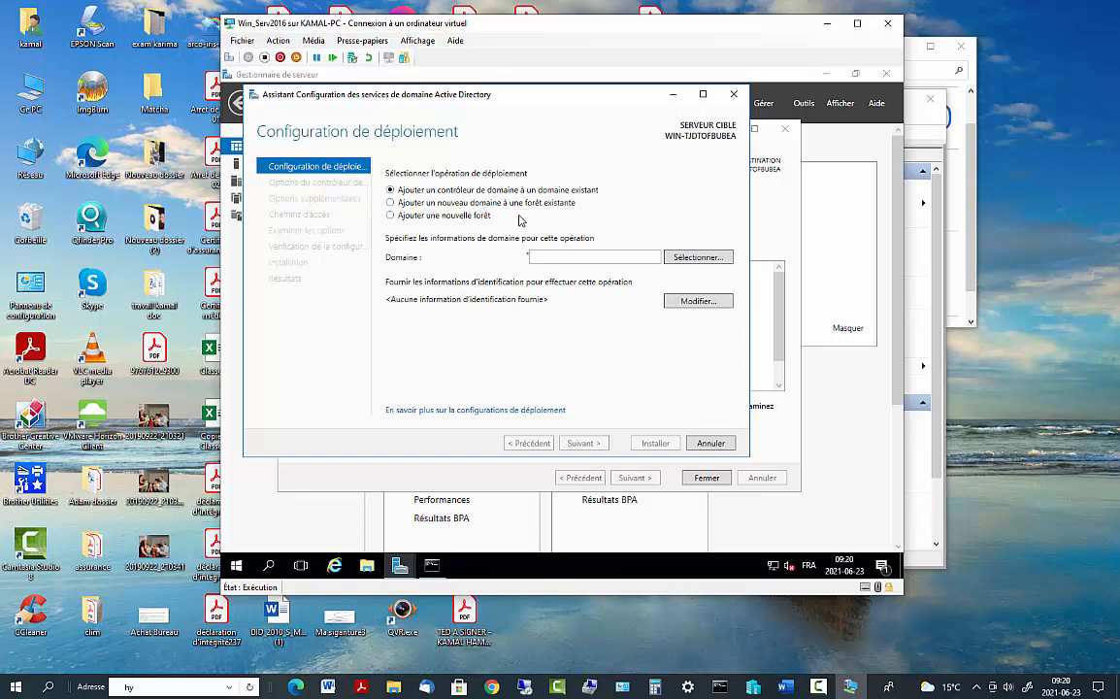
Add a new forest with root domain name Tech.local and continue
{"action": "left_click", "coordinate": [393, 216]}
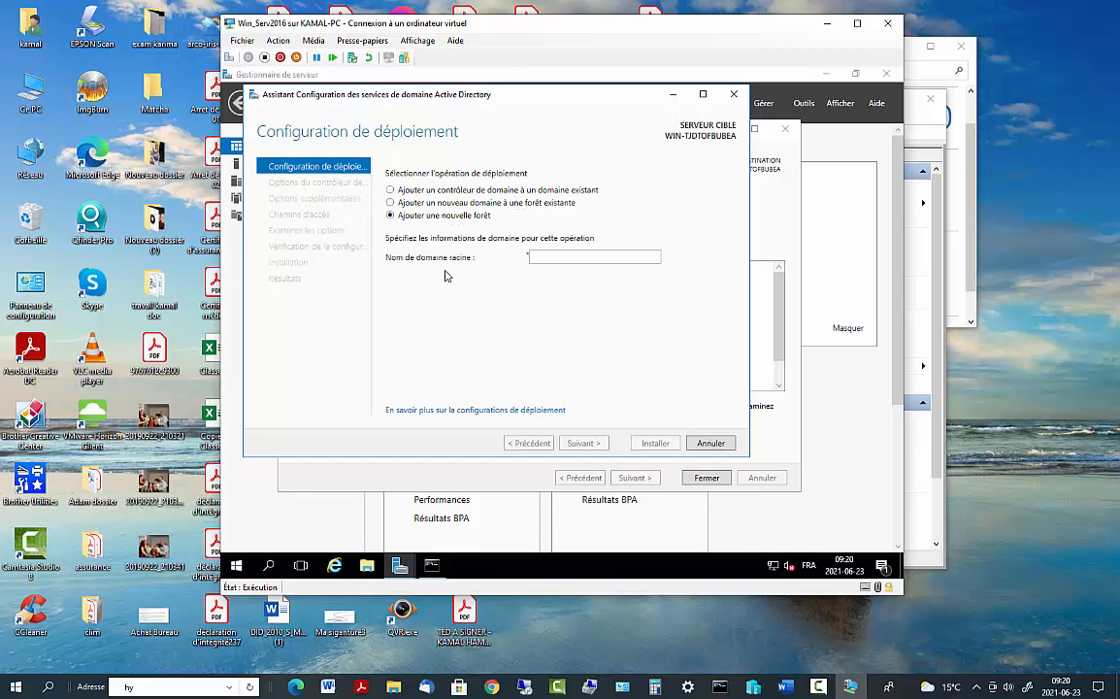
{"action": "left_click", "coordinate": [545, 257]}
{"action": "type", "text": "Tech.local"}
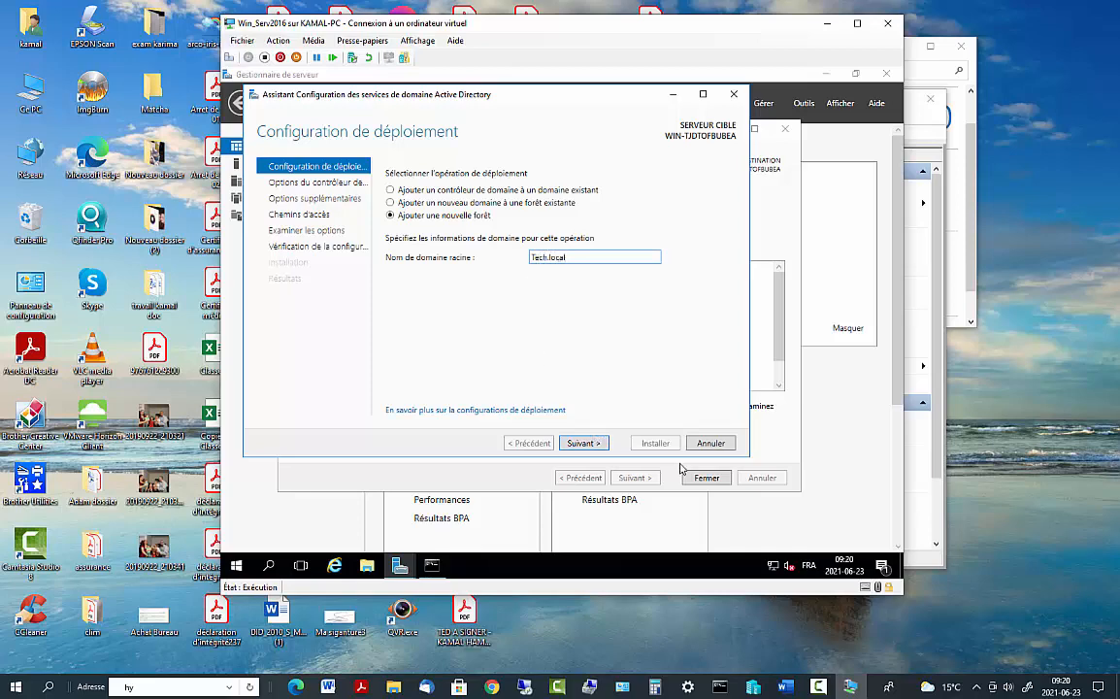
{"action": "left_click_drag", "start_coordinate": [573, 257], "coordinate": [547, 256]}
{"action": "left_click", "coordinate": [583, 442]}
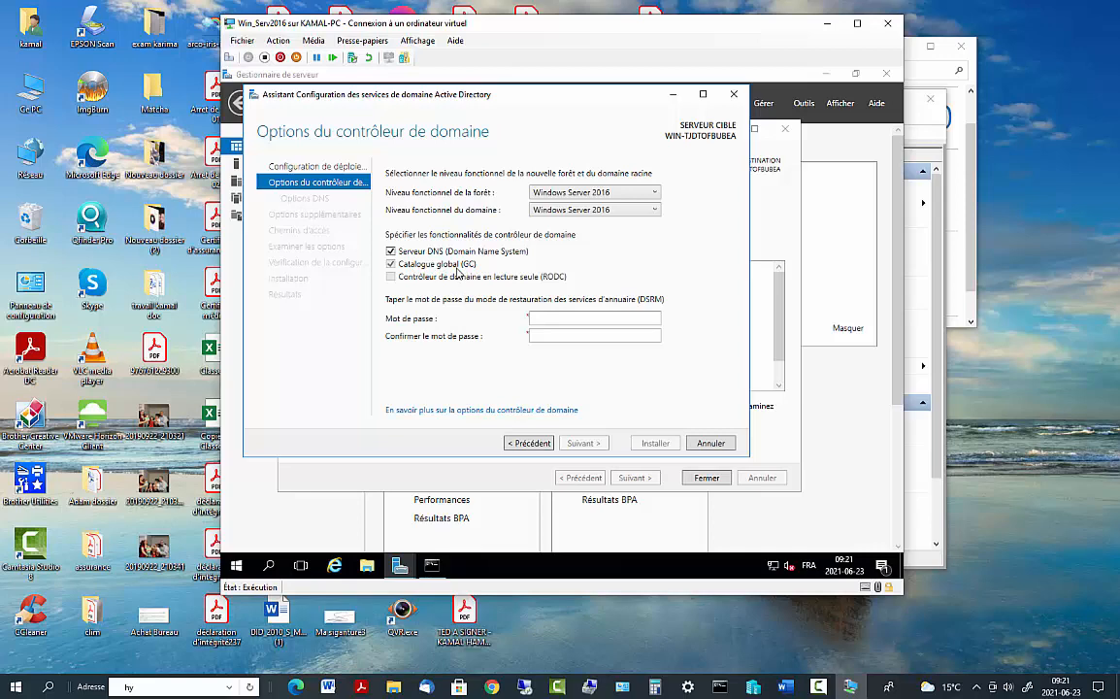
Keep Windows Server 2016 levels with DNS and global catalog, and start entering the DSRM password
{"action": "left_click", "coordinate": [539, 321]}
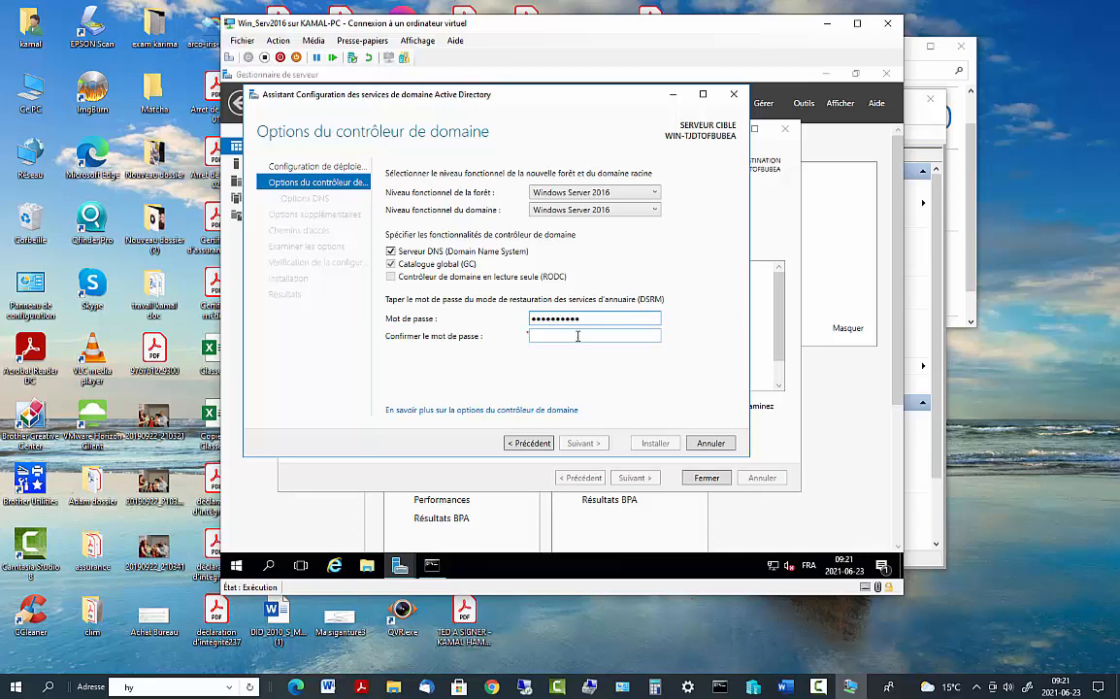
Retype the DSRM password in the confirmation field and advance to DNS Options
{"action": "left_click", "coordinate": [578, 336]}
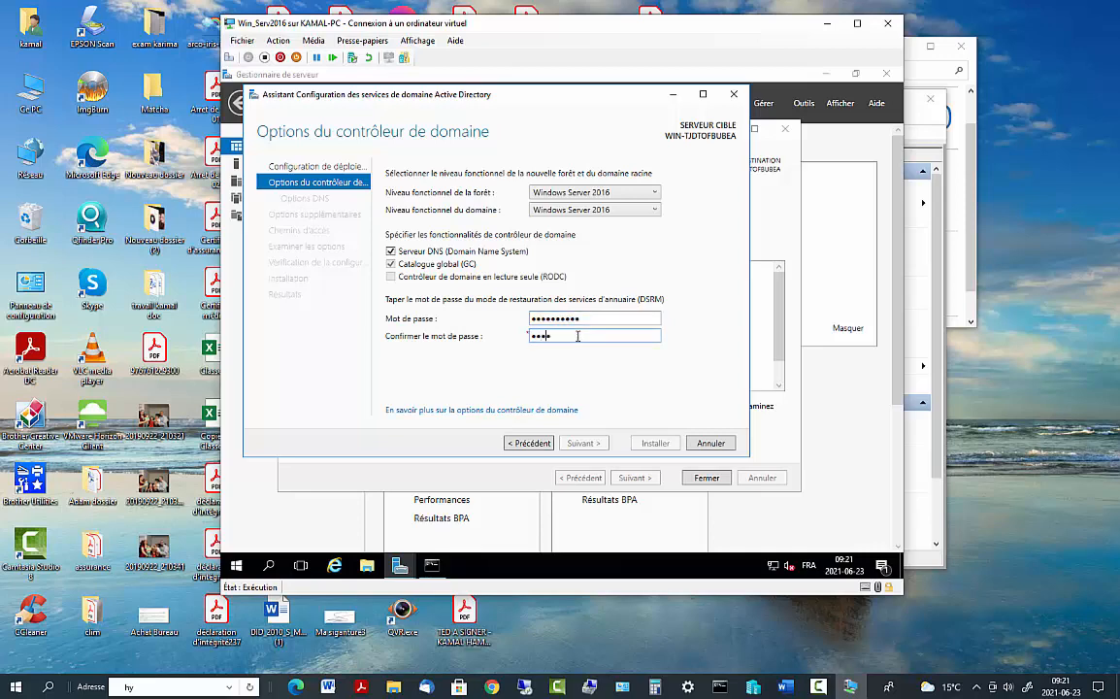
{"action": "type", "text": "•••••••••"}
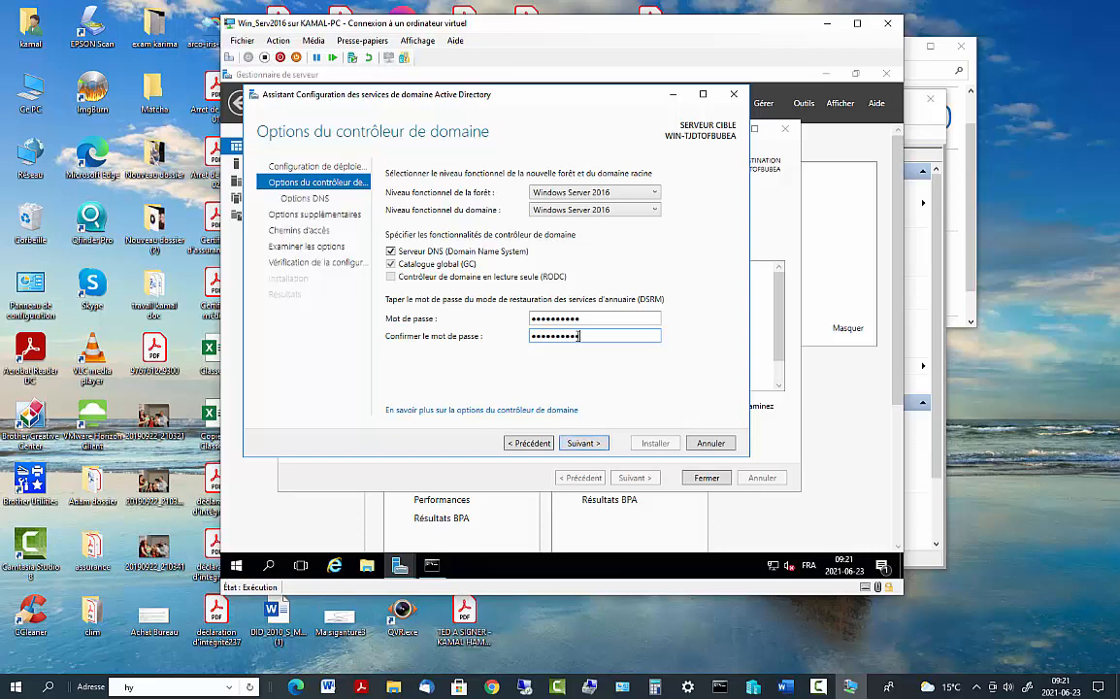
{"action": "left_click", "coordinate": [595, 444]}
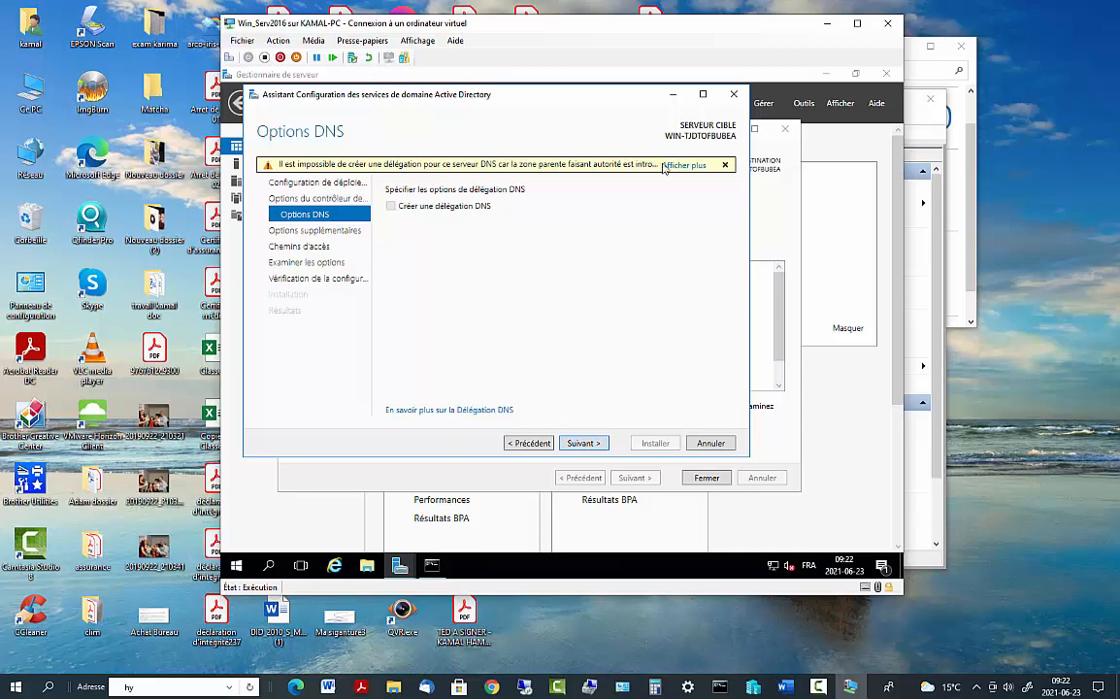
Dismiss the delegation warning, keep NetBIOS name TECH and the default NTDS, log and SYSVOL paths
{"action": "left_click", "coordinate": [724, 165]}
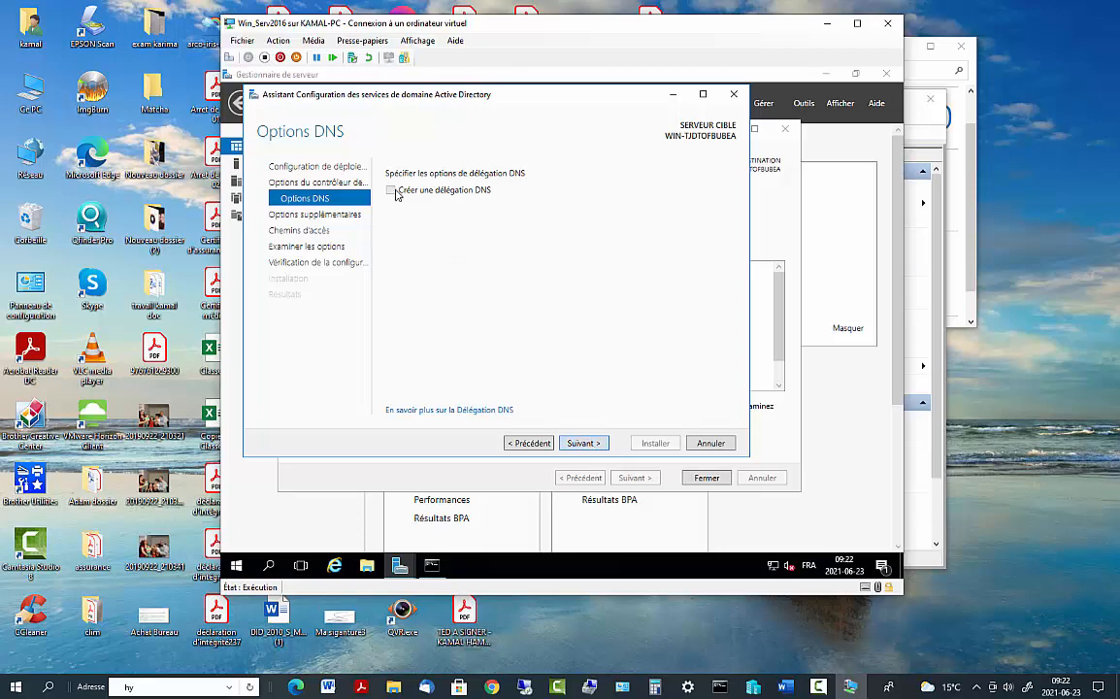
{"action": "left_click", "coordinate": [586, 444]}
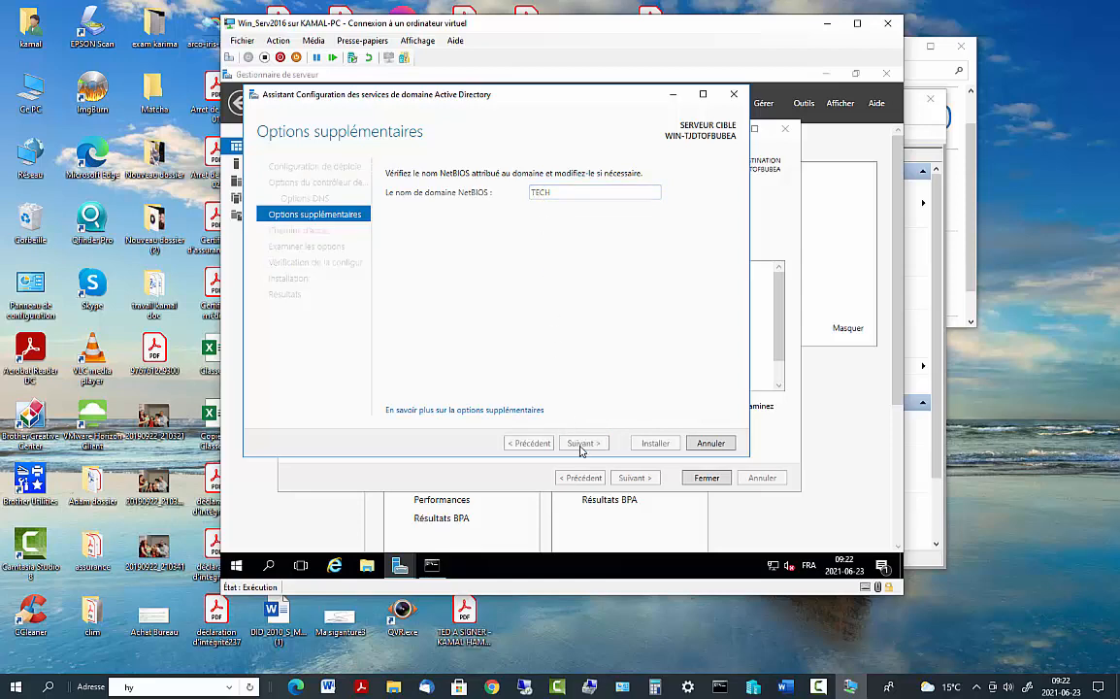
{"action": "left_click", "coordinate": [582, 442]}
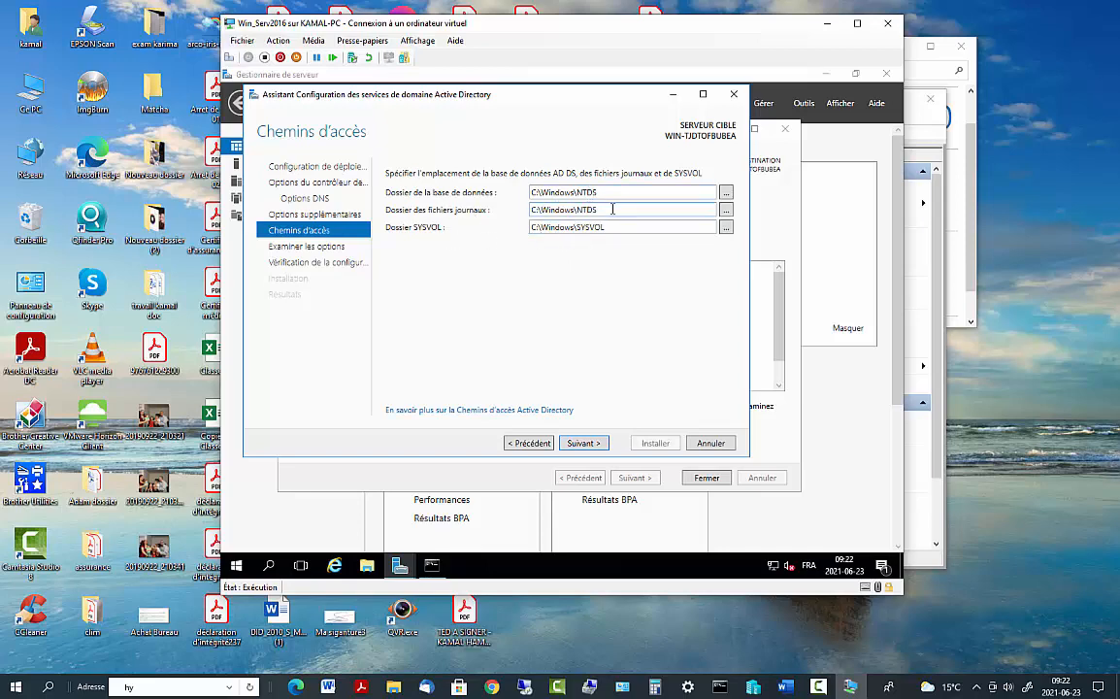
{"action": "left_click_drag", "start_coordinate": [613, 208], "coordinate": [554, 192]}
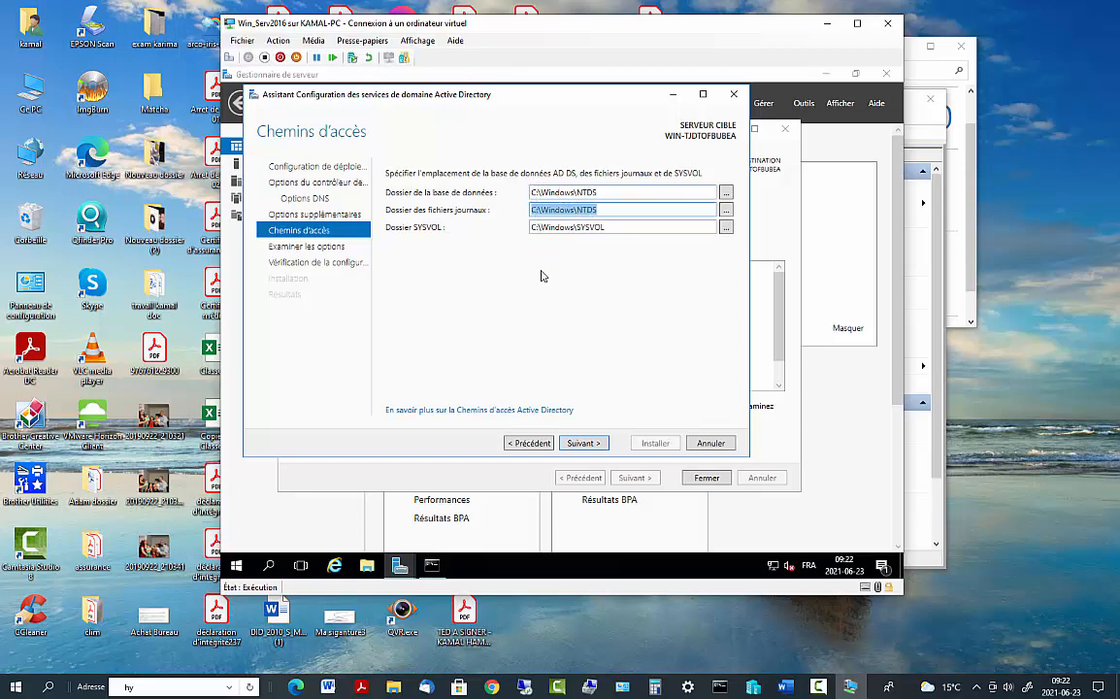
{"action": "left_click", "coordinate": [580, 443]}
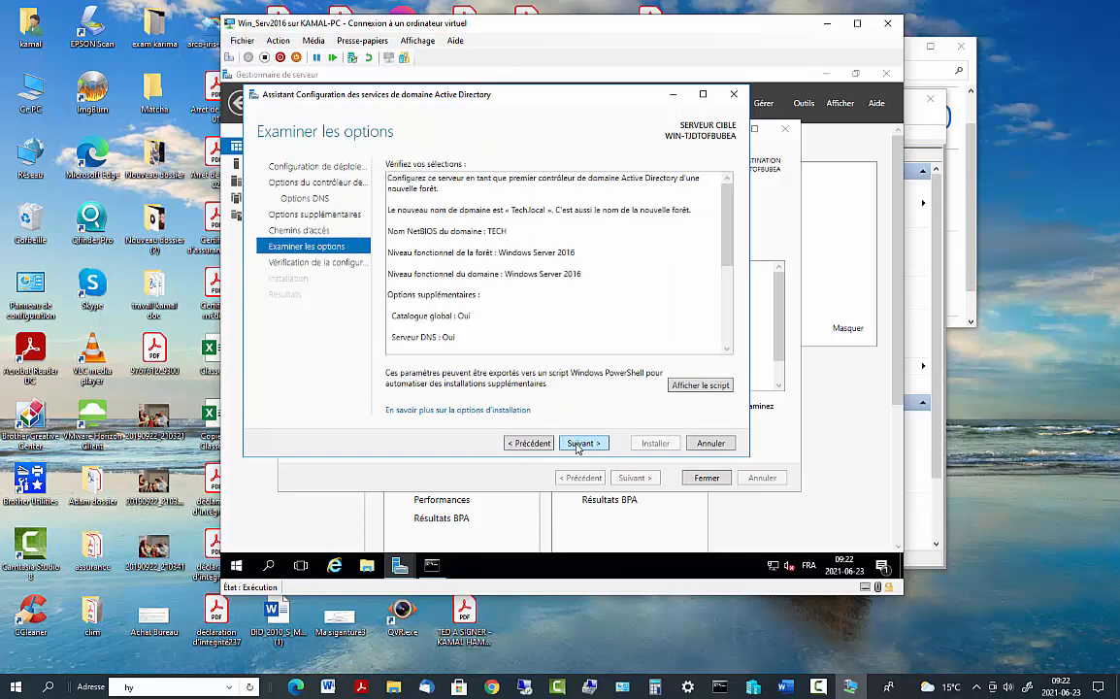
Run the prerequisite check, review its results, and launch the domain controller installation
{"action": "left_click", "coordinate": [583, 445]}
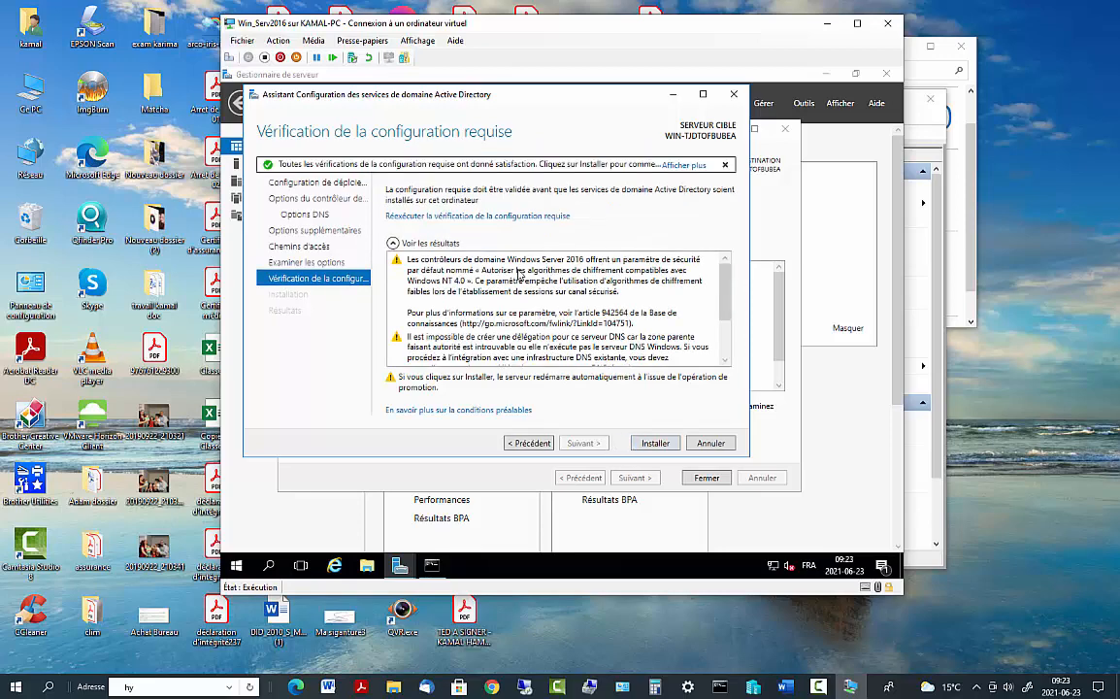
{"action": "left_click_drag", "start_coordinate": [722, 289], "coordinate": [721, 300]}
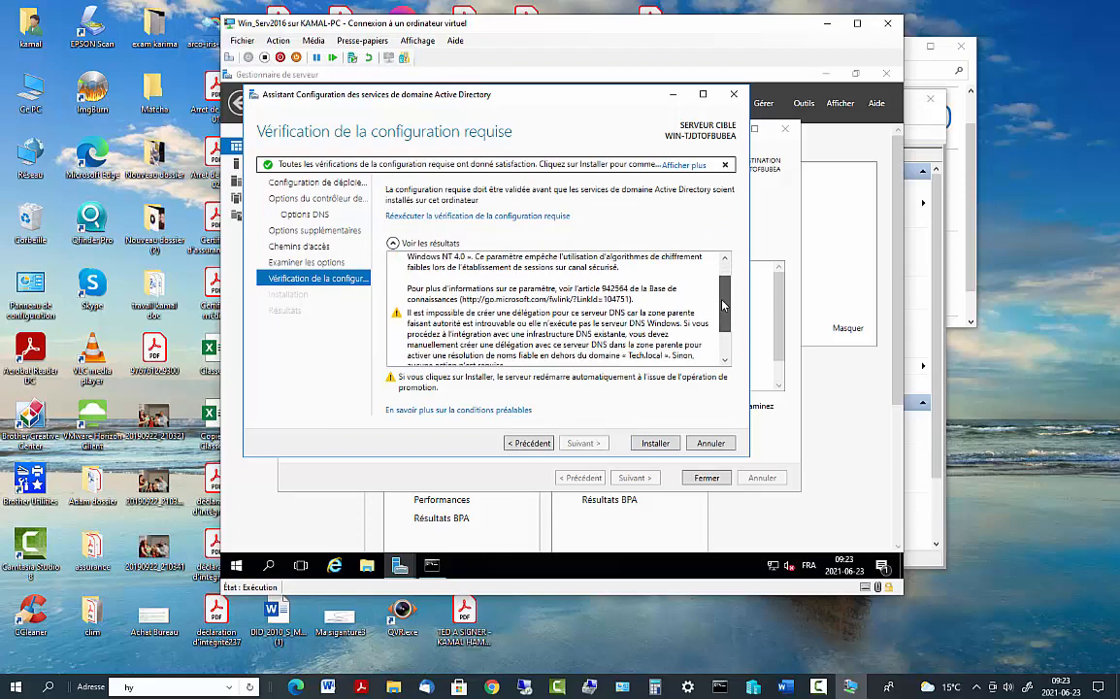
{"action": "scroll", "coordinate": [650, 267], "scroll_direction": "up", "scroll_amount": 1}
{"action": "scroll", "coordinate": [652, 252], "scroll_direction": "down", "scroll_amount": 3}
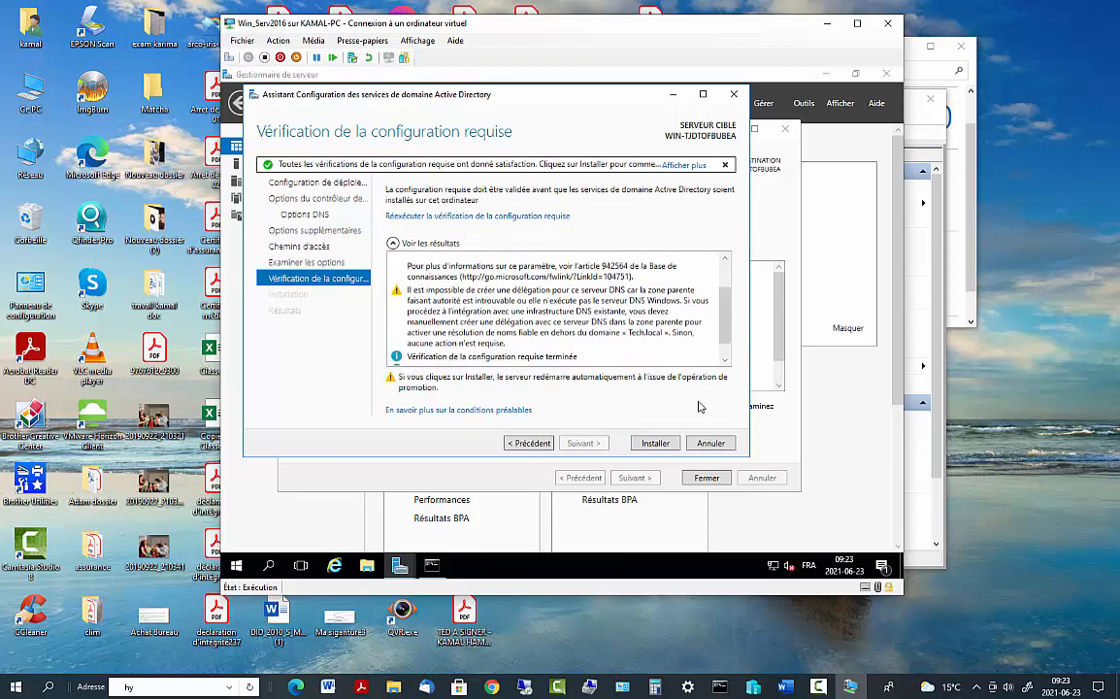
{"action": "left_click", "coordinate": [654, 444]}
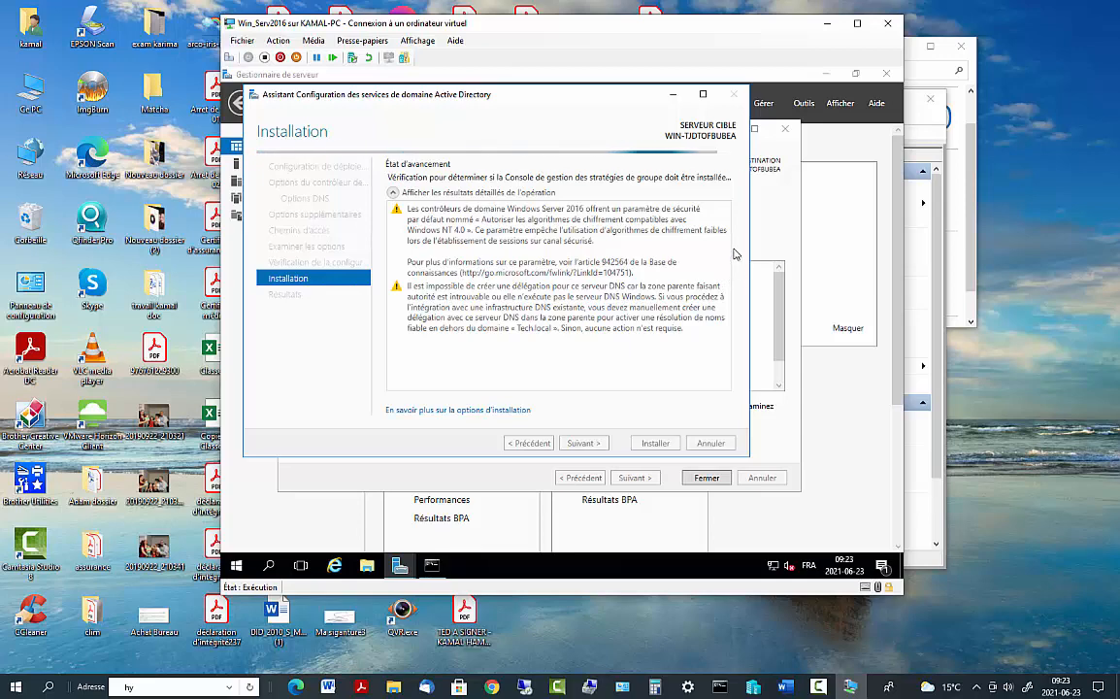
Open Remote Desktop Connection via a 'bu' search, type 'hu' as computer name, then close it unused
{"action": "left_click", "coordinate": [269, 570]}
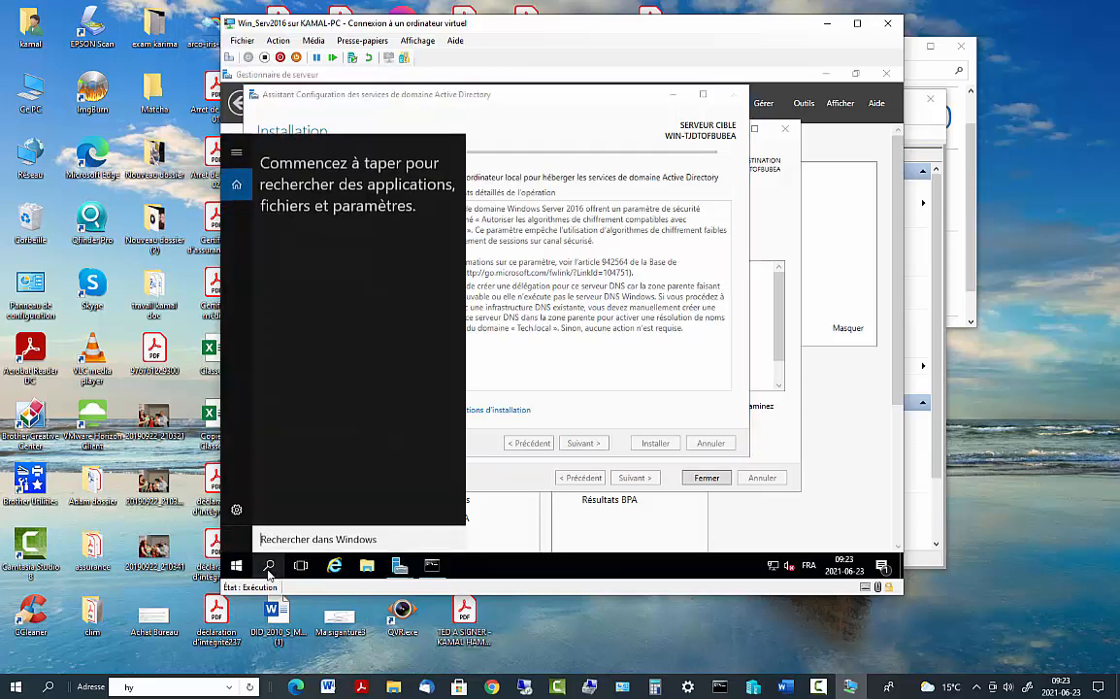
{"action": "type", "text": "bu"}
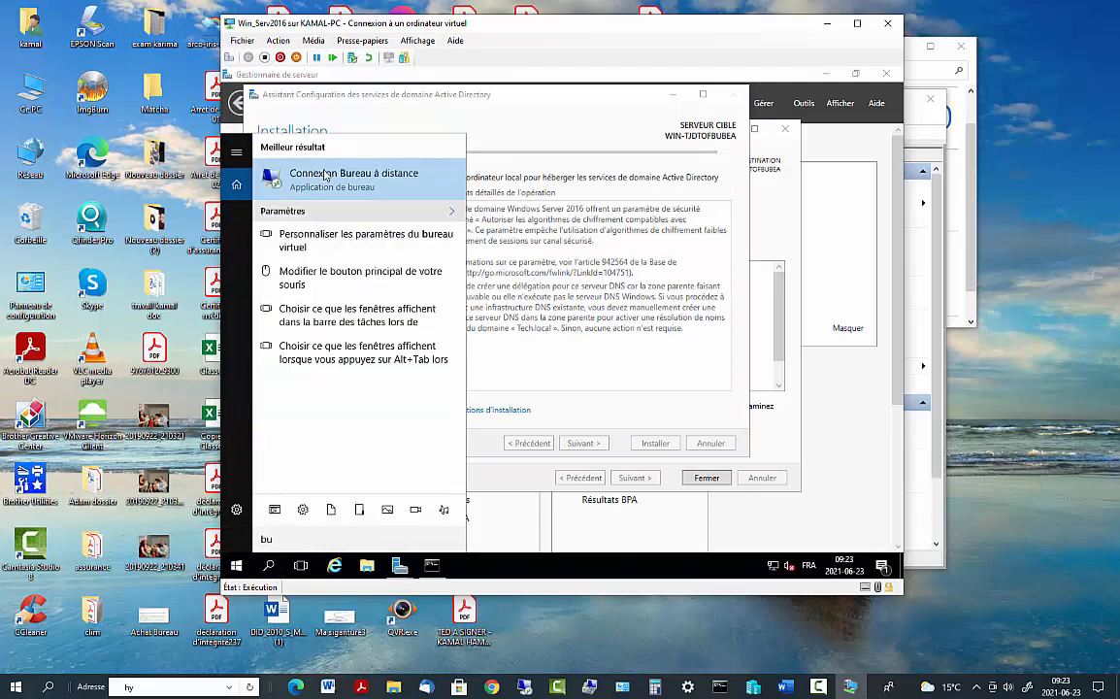
{"action": "left_click", "coordinate": [332, 180]}
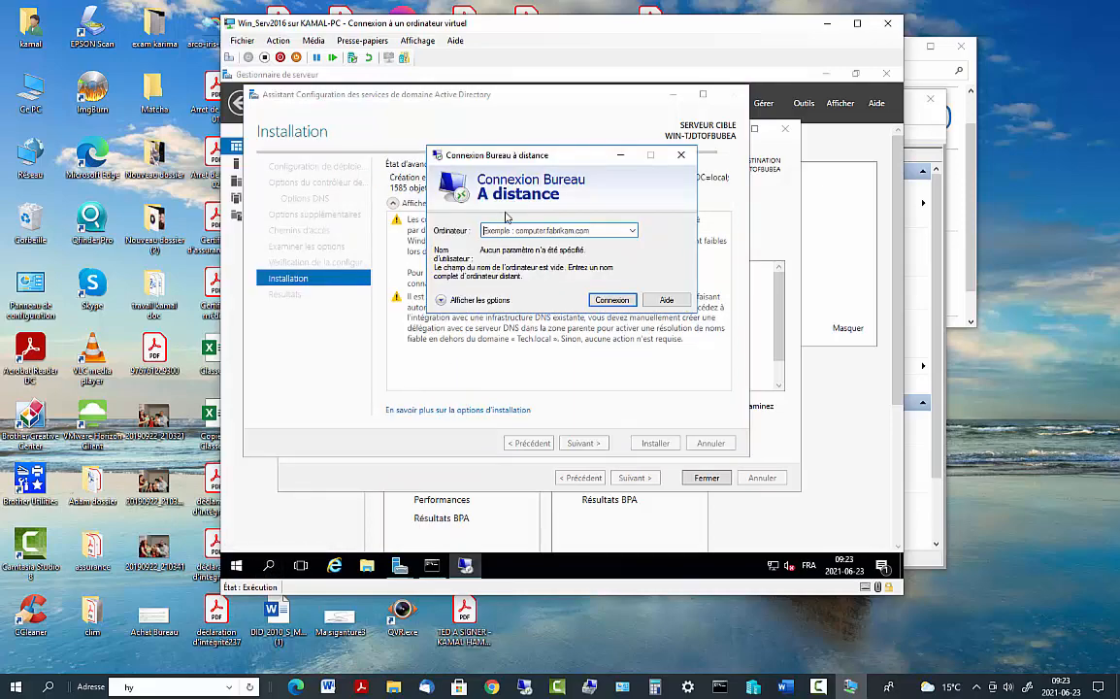
{"action": "left_click", "coordinate": [512, 231]}
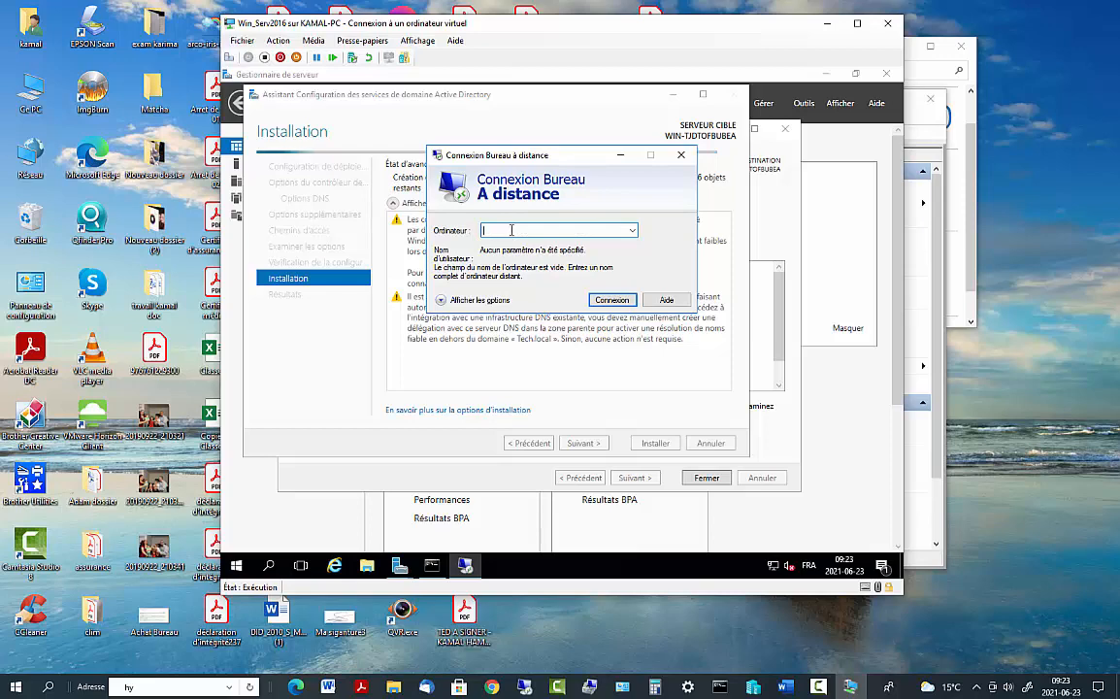
{"action": "type", "text": "hu"}
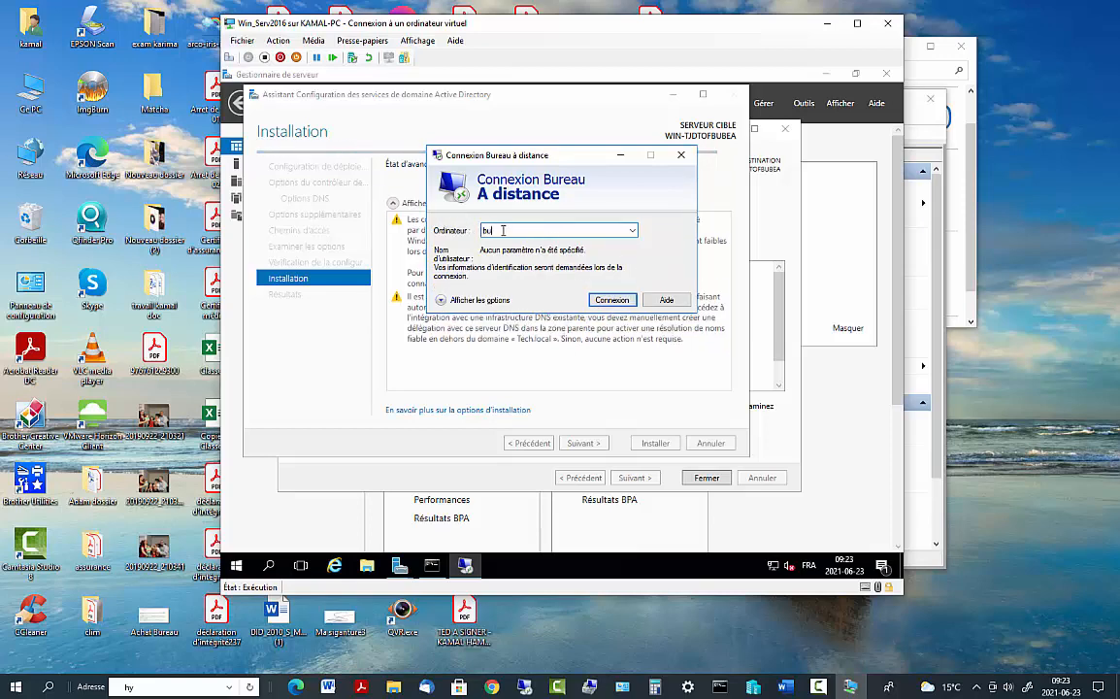
{"action": "left_click_drag", "start_coordinate": [503, 230], "coordinate": [448, 226]}
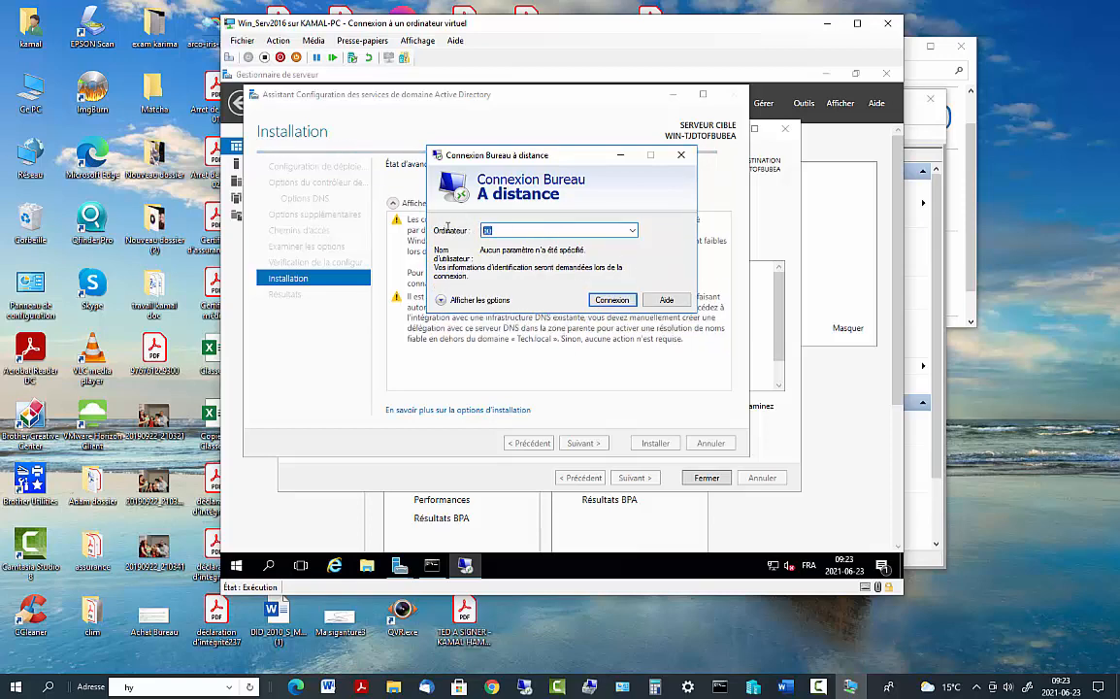
{"action": "left_click", "coordinate": [43, 690]}
{"action": "left_click", "coordinate": [43, 690]}
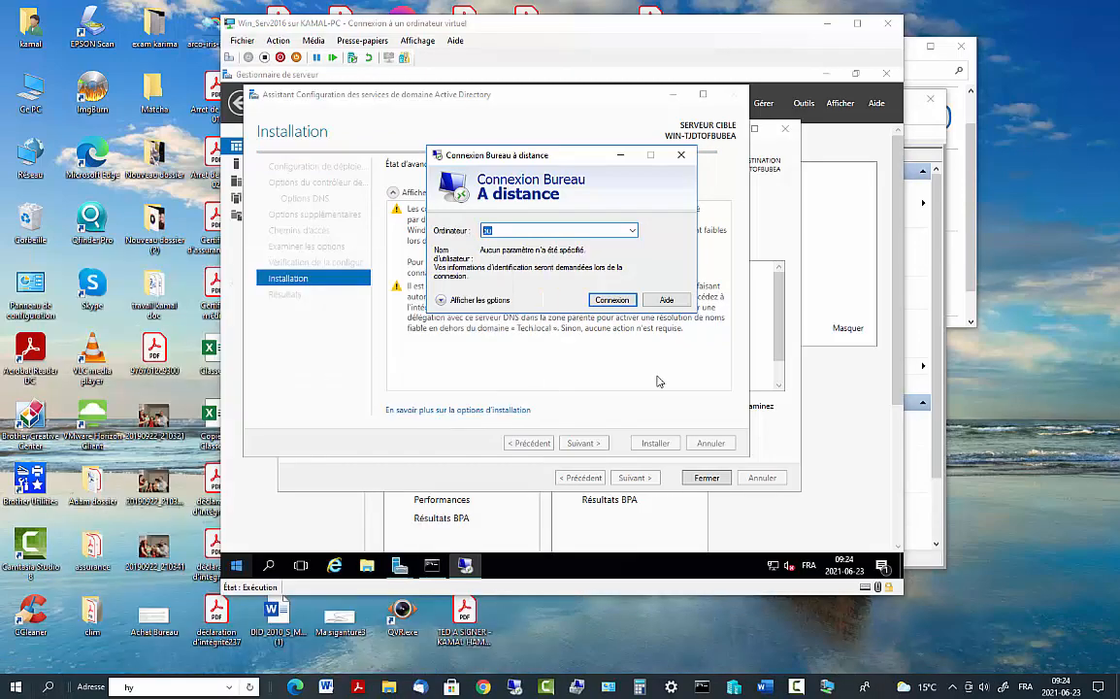
{"action": "left_click", "coordinate": [680, 156]}
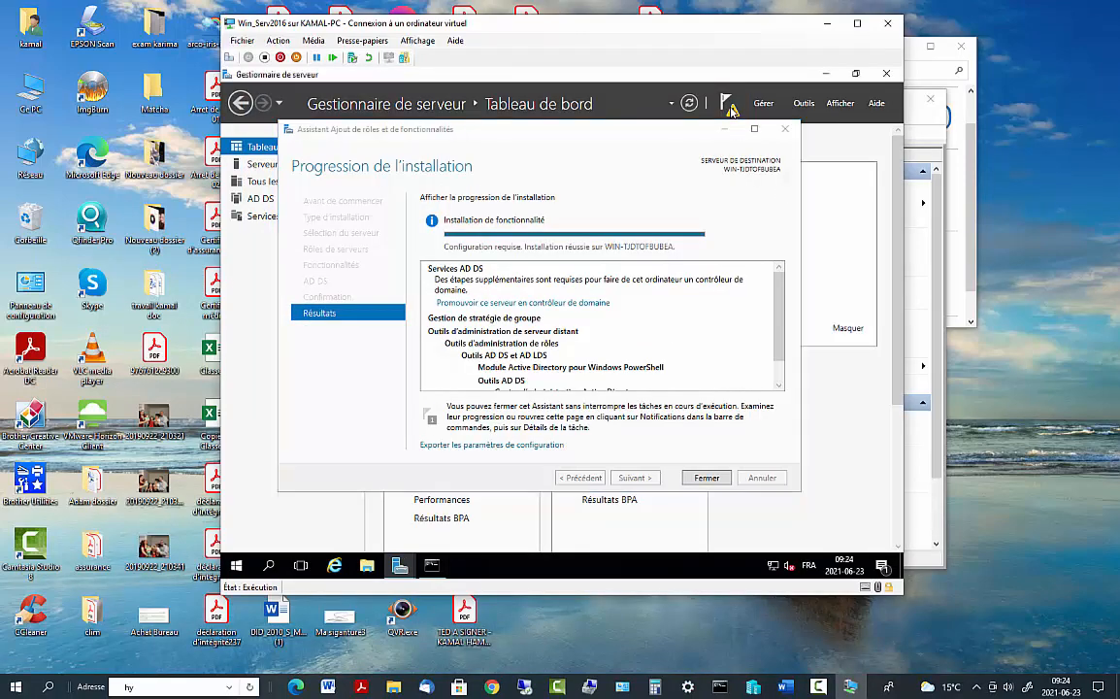
Acknowledge the sign-out notice, close the wizard and Server Manager, and let the server reboot
{"action": "left_click", "coordinate": [726, 103]}
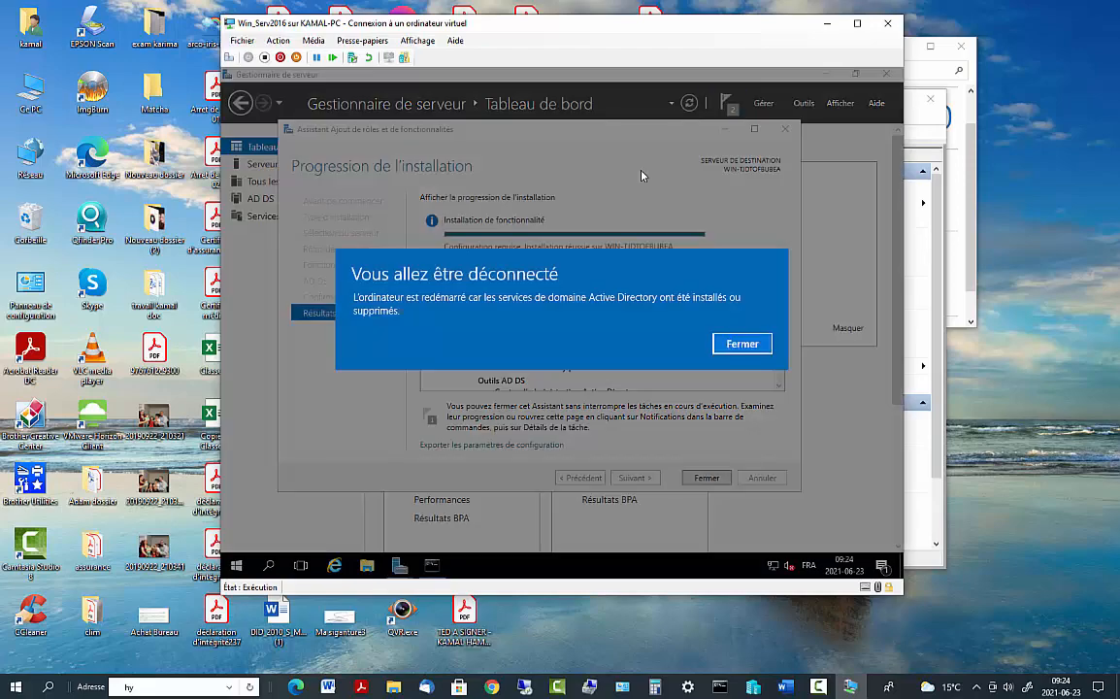
{"action": "left_click", "coordinate": [741, 349]}
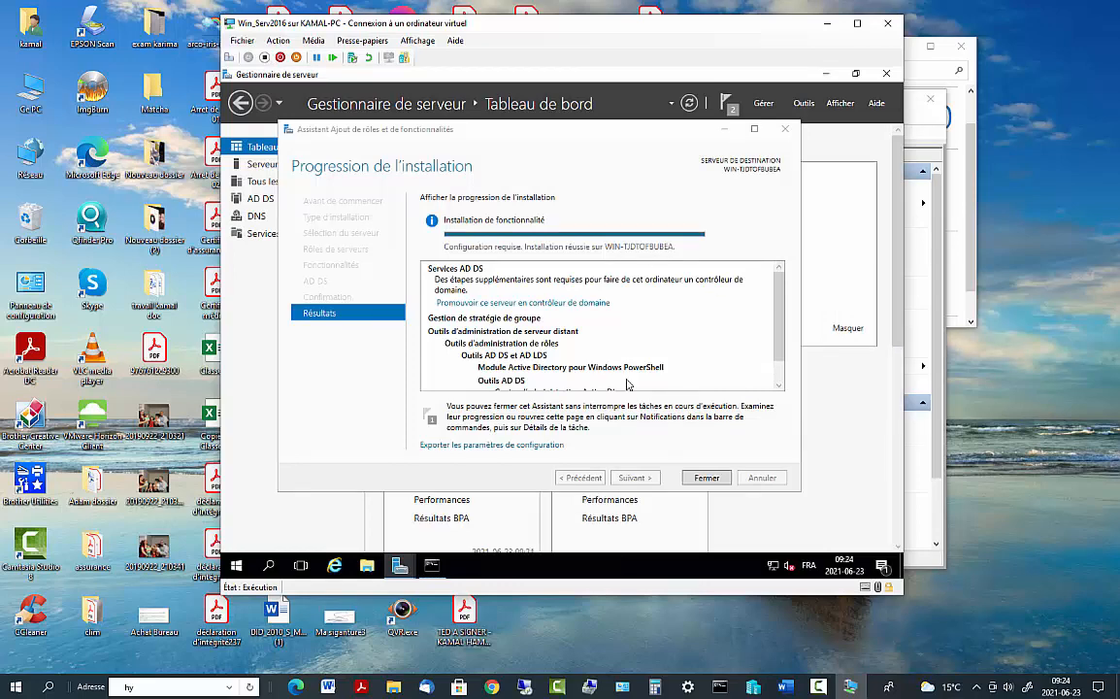
{"action": "left_click", "coordinate": [711, 481]}
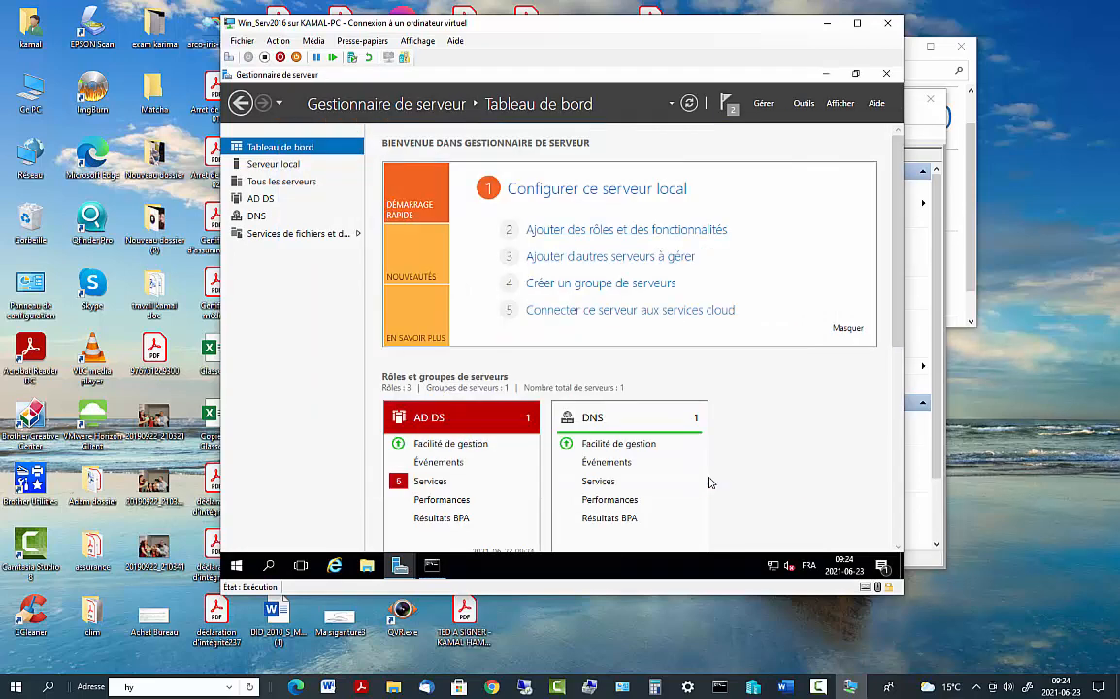
{"action": "left_click", "coordinate": [887, 75]}
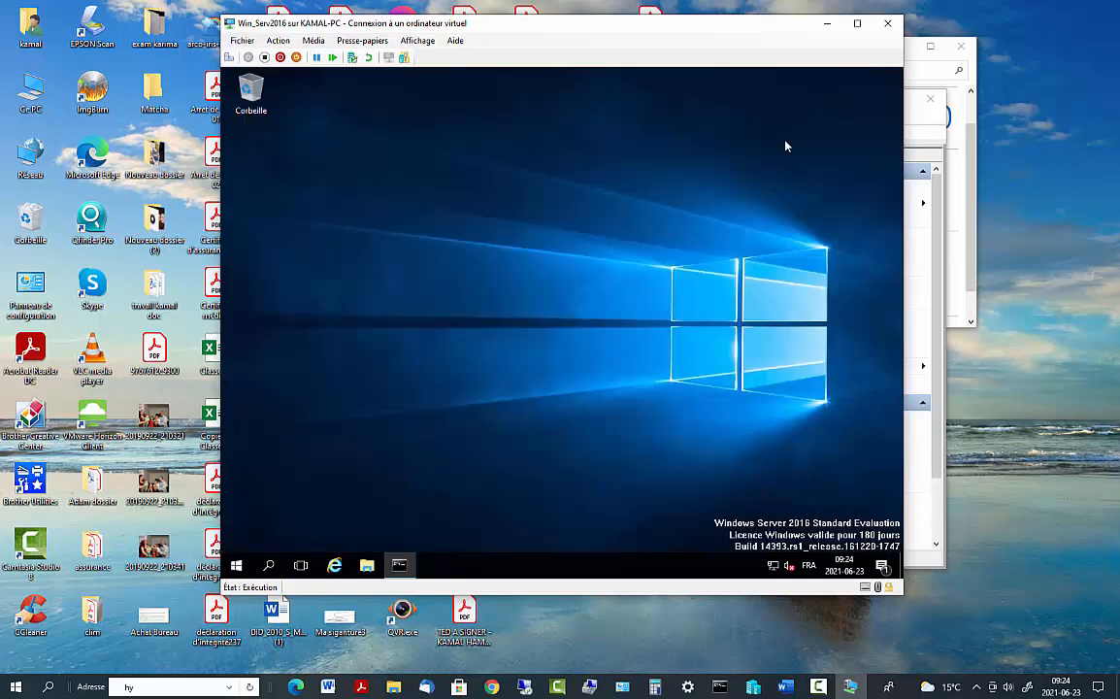
{"action": "right_click", "coordinate": [647, 176]}
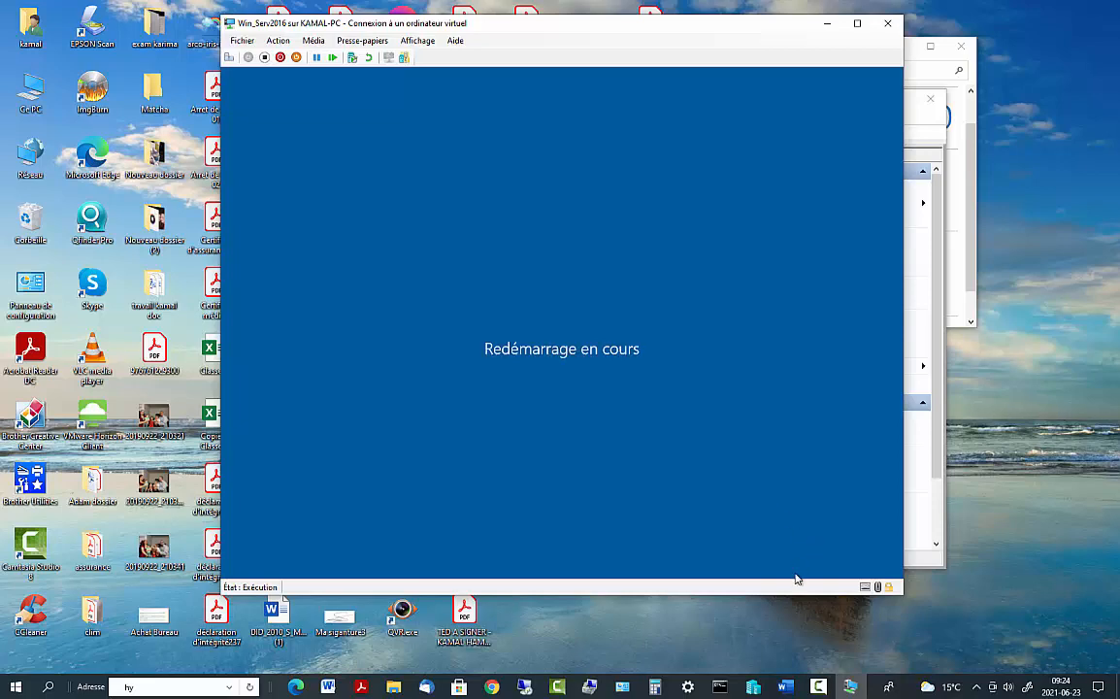
{"action": "left_click", "coordinate": [818, 686]}
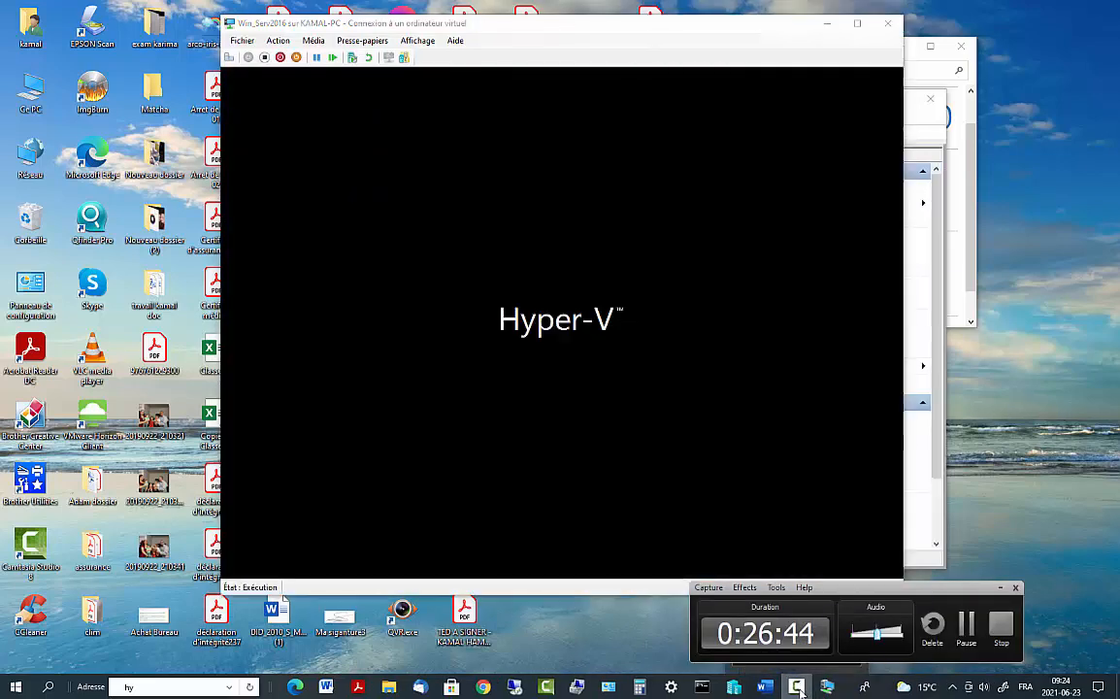
{"action": "left_click", "coordinate": [798, 687]}
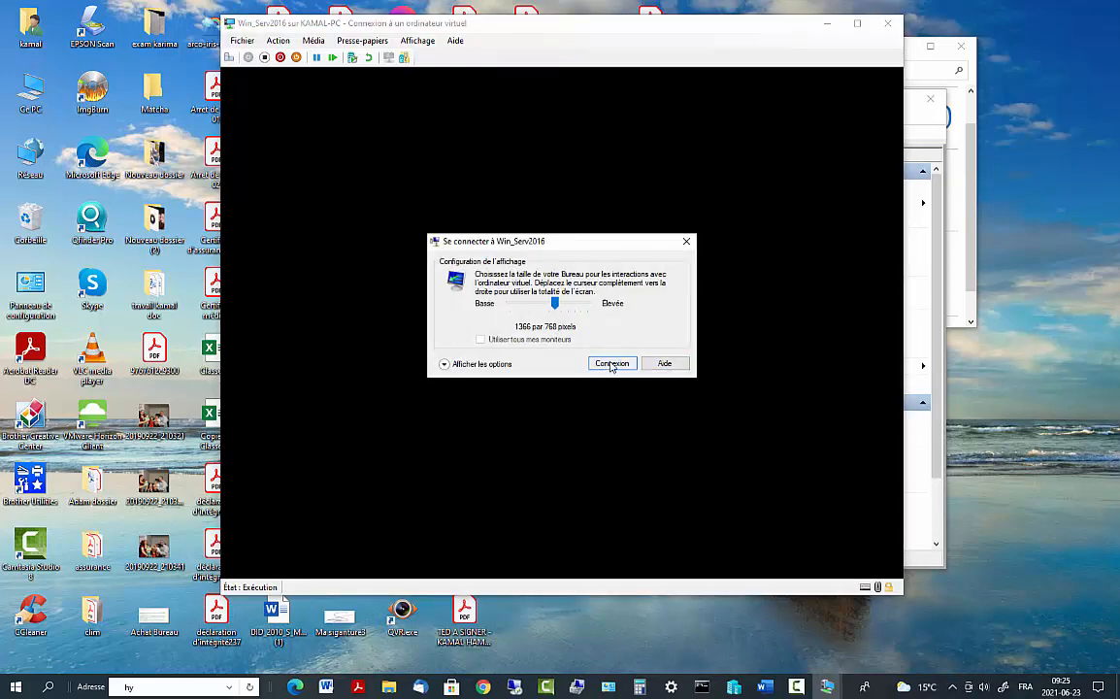
Connect to Win_Serv2016 at 1366×768, move the VM window top-left, and wait for the logon screen
{"action": "left_click", "coordinate": [612, 363]}
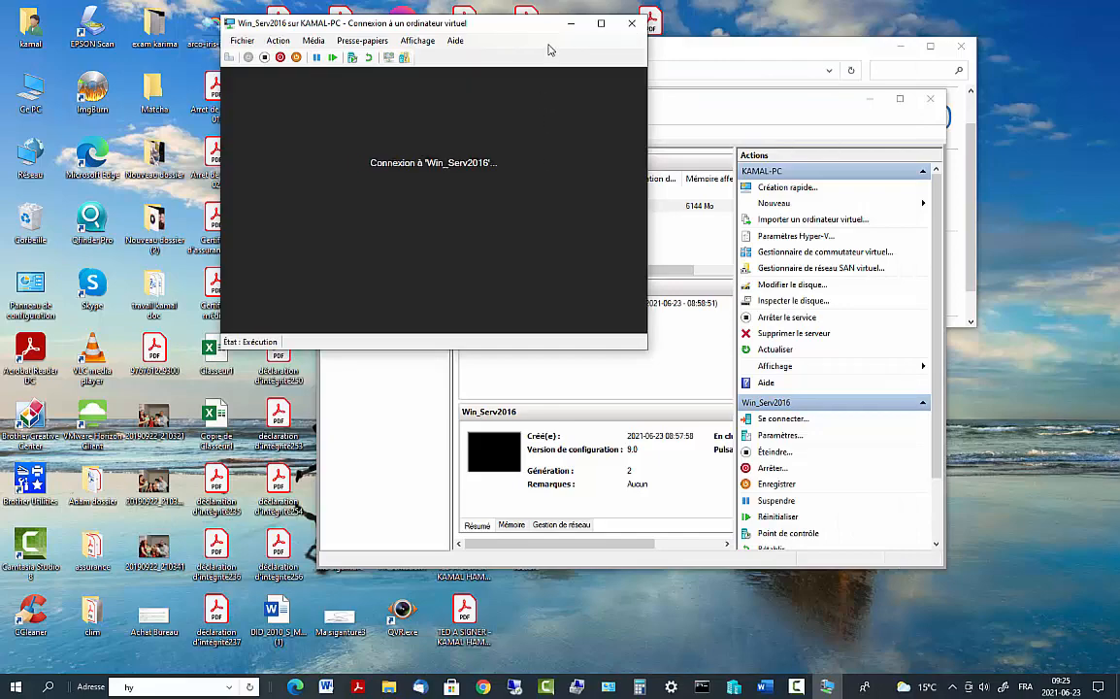
{"action": "left_click_drag", "start_coordinate": [480, 21], "coordinate": [577, 74]}
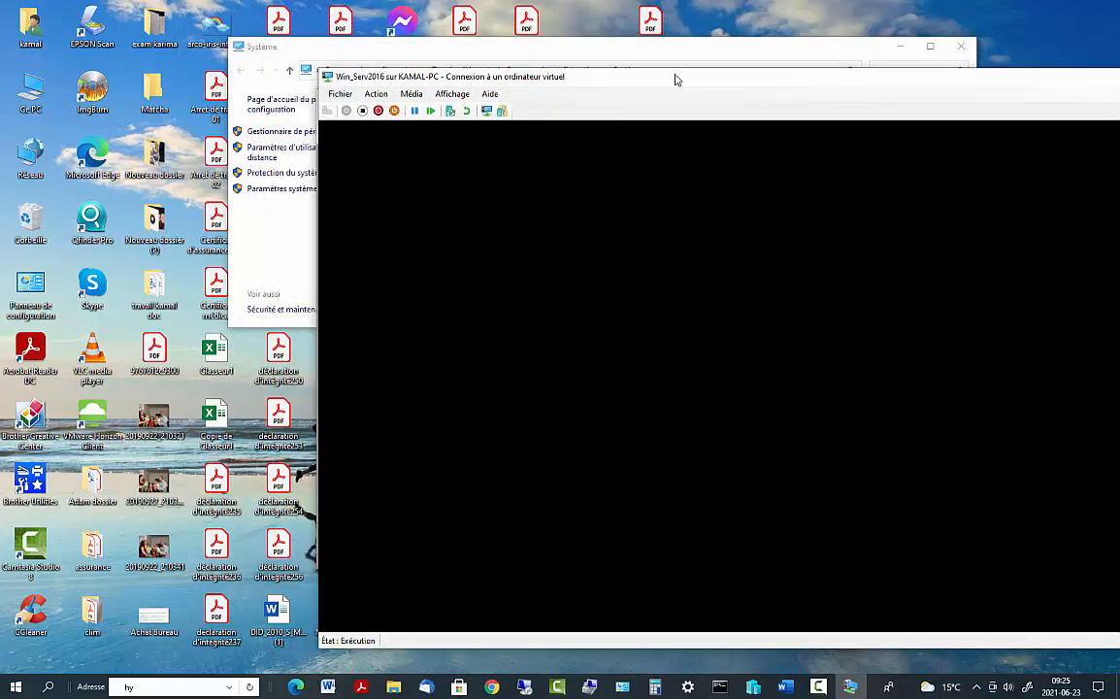
{"action": "left_click_drag", "start_coordinate": [676, 79], "coordinate": [475, 26]}
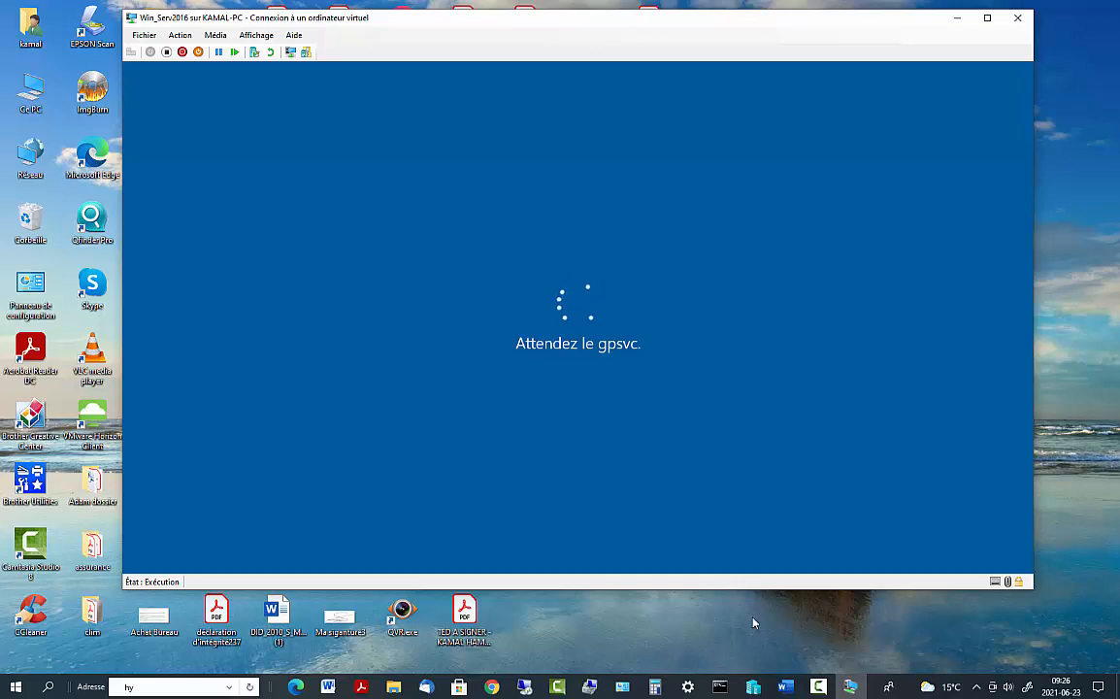
{"action": "left_click", "coordinate": [818, 686]}
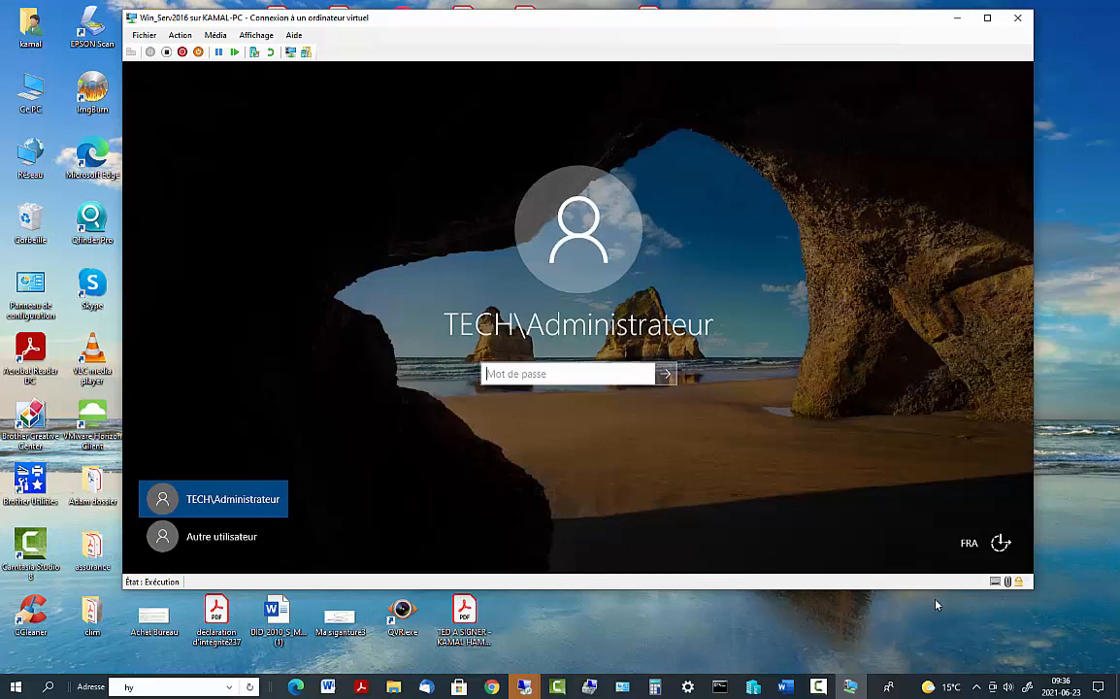
Try the Administrateur password twice, dismissing each incorrect-password message
{"action": "type", "text": "P••••••••"}
{"action": "key", "text": "Return"}
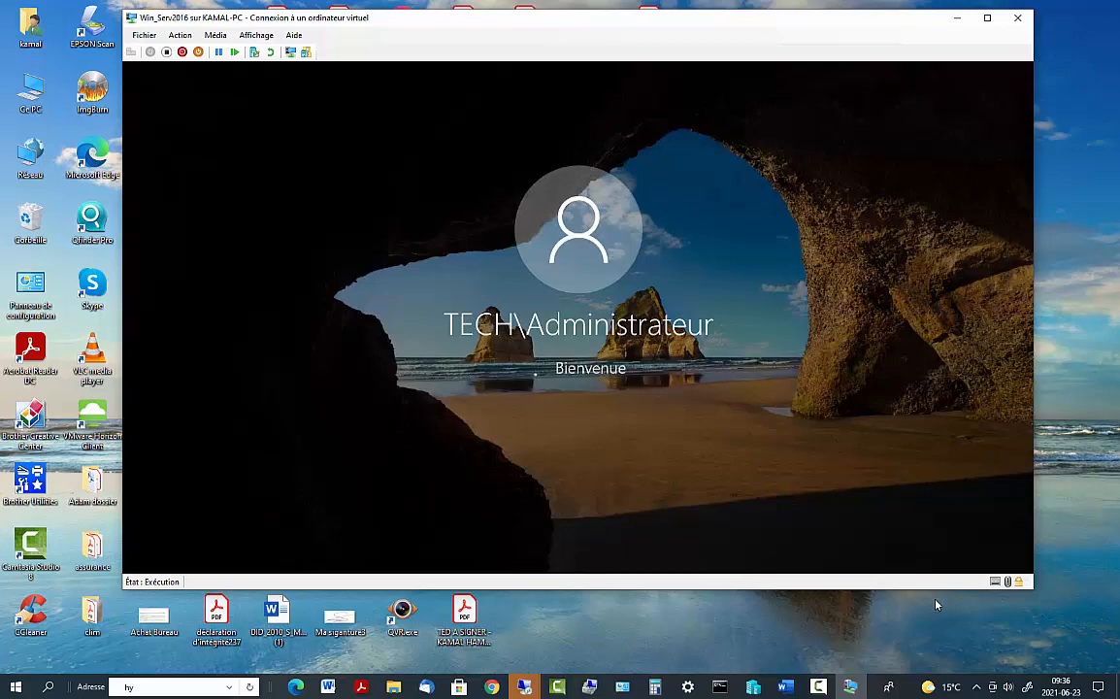
{"action": "left_click", "coordinate": [563, 404]}
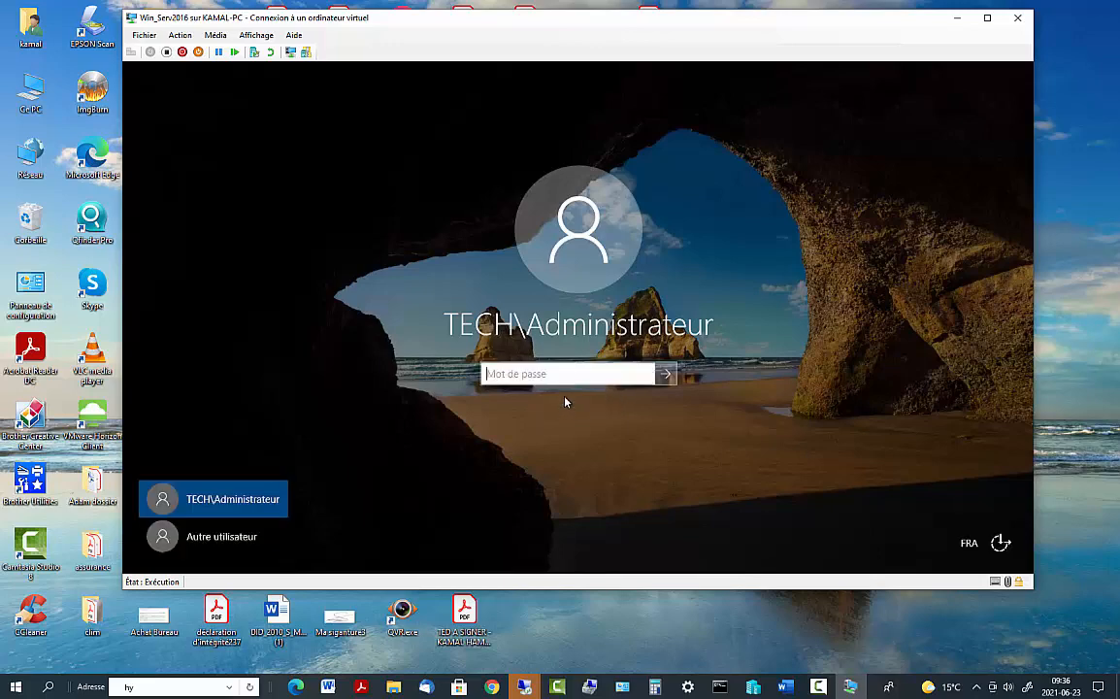
{"action": "type", "text": "••••••••••"}
{"action": "key", "text": "Return"}
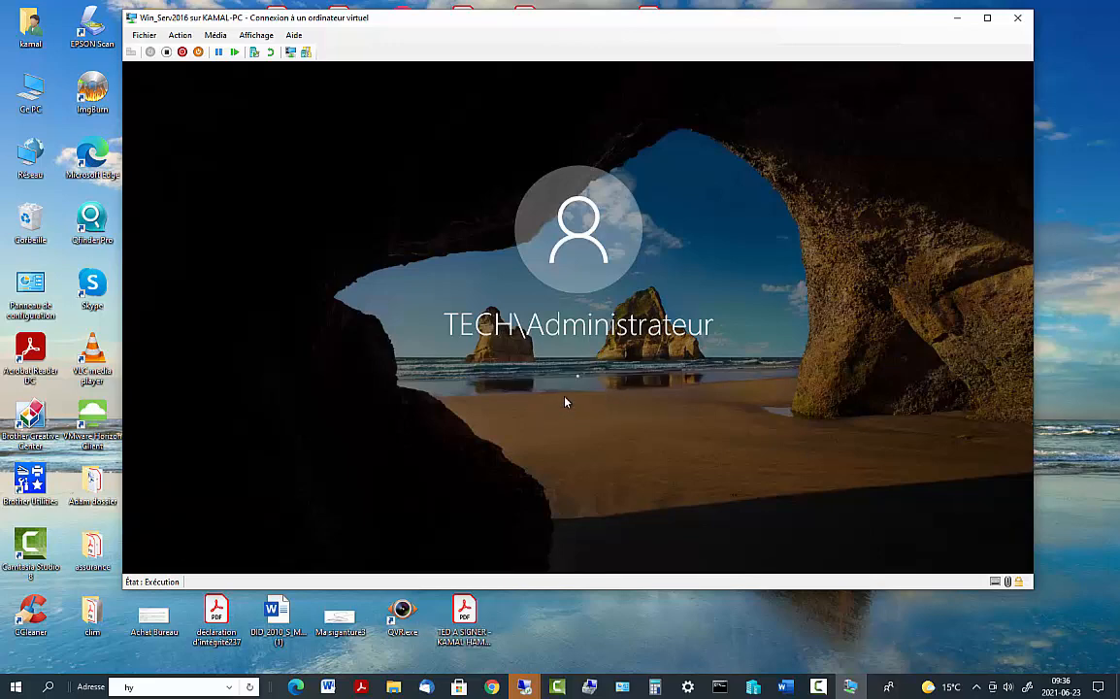
{"action": "left_click", "coordinate": [573, 399]}
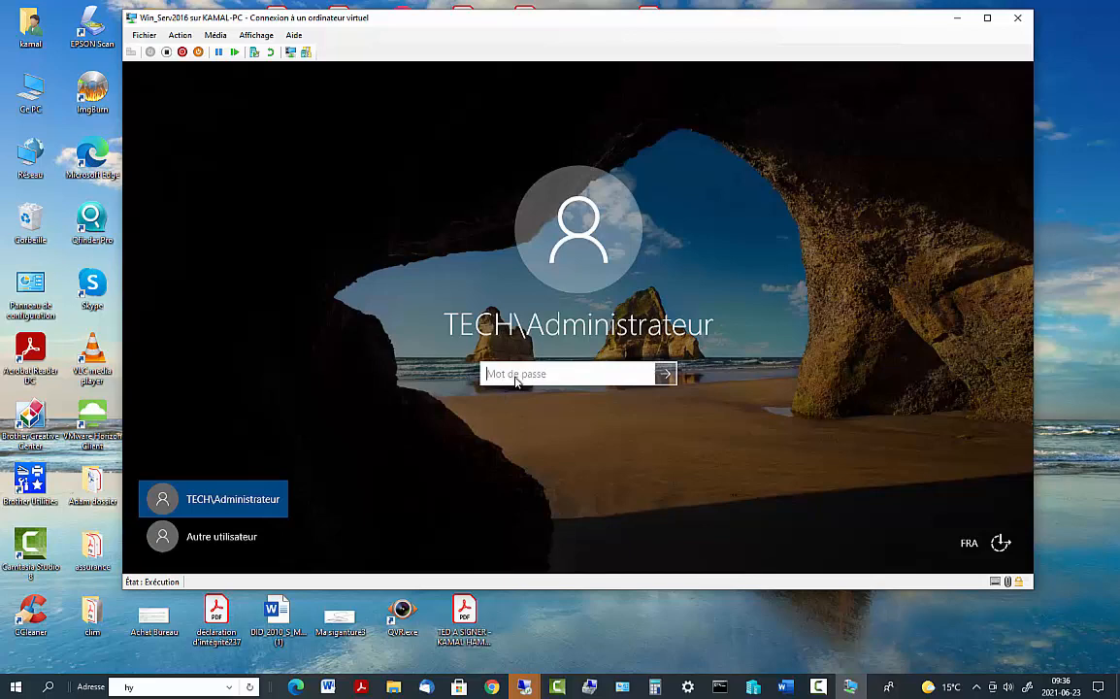
Toggle Caps Lock, select TECH\Administrateur and sign in with the correct password
{"action": "key", "text": "Caps_Lock"}
{"action": "key", "text": "Caps_Lock"}
{"action": "type", "text": "••••••••••"}
{"action": "key", "text": "Return"}
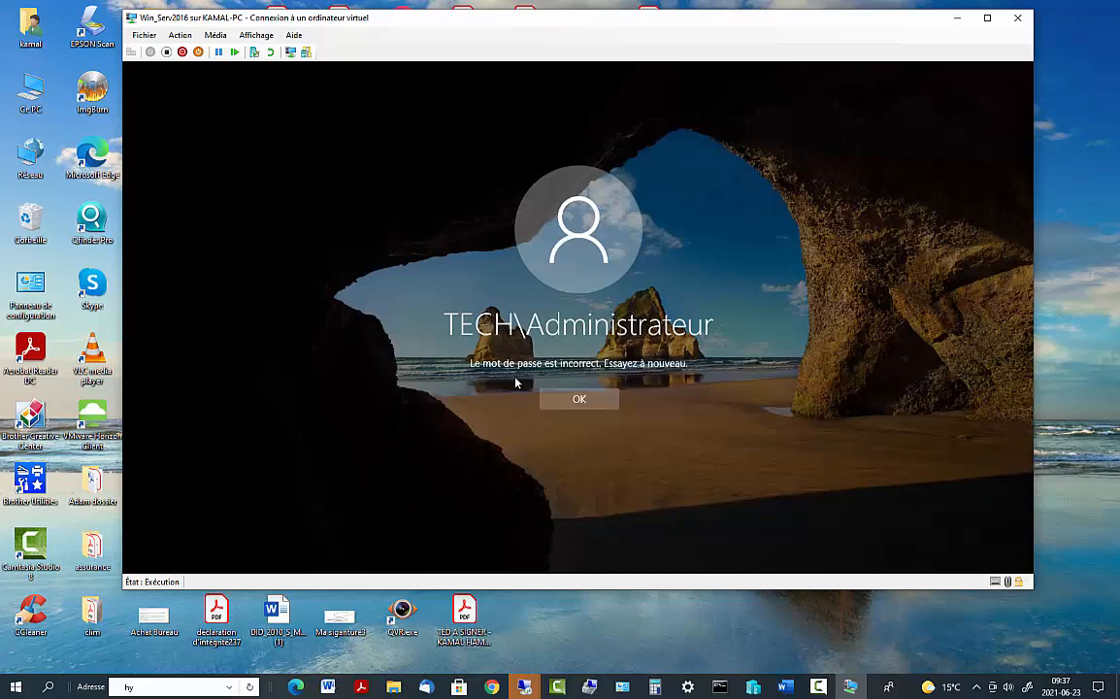
{"action": "left_click", "coordinate": [568, 405]}
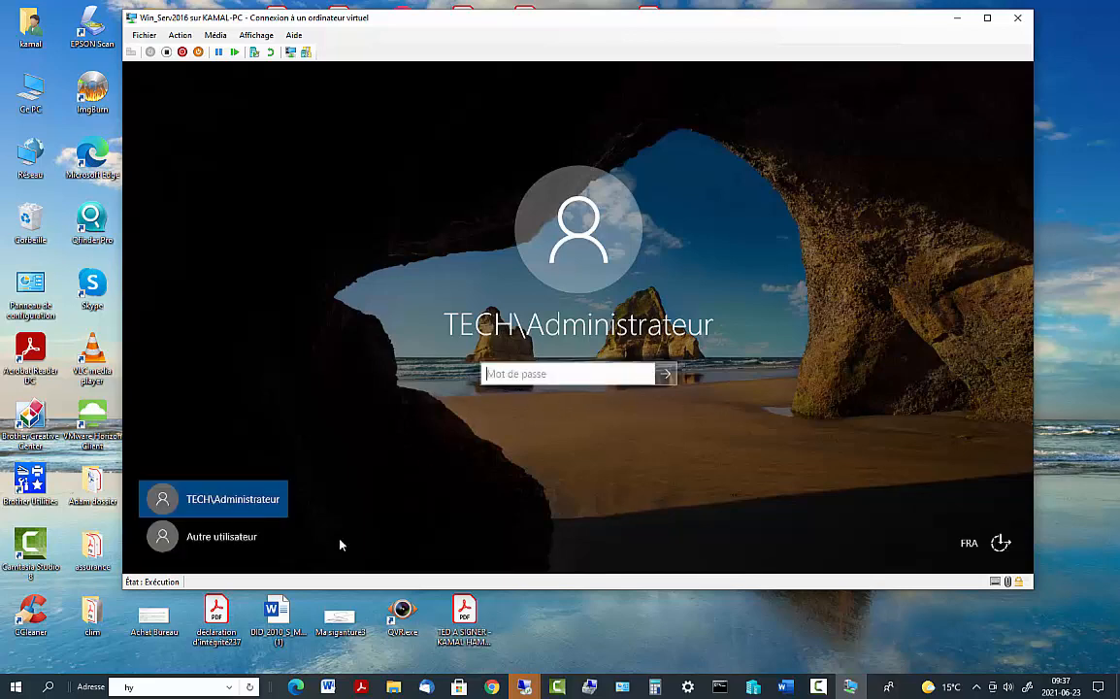
{"action": "left_click", "coordinate": [234, 514]}
{"action": "left_click", "coordinate": [503, 378]}
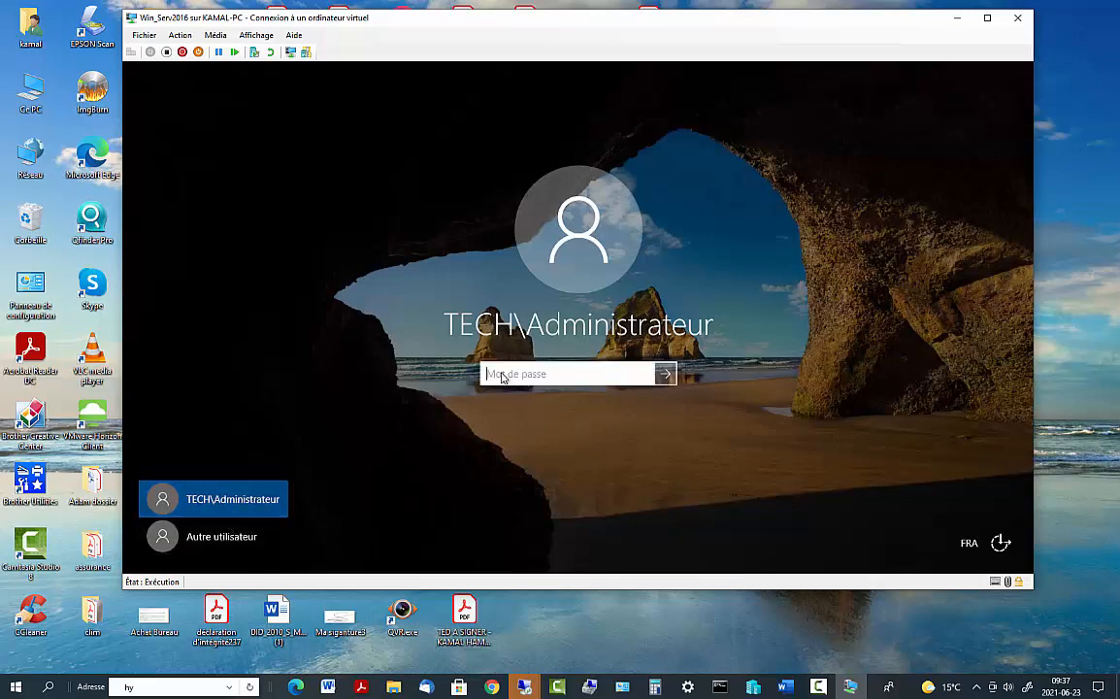
{"action": "type", "text": "••••••••••"}
{"action": "key", "text": "Return"}
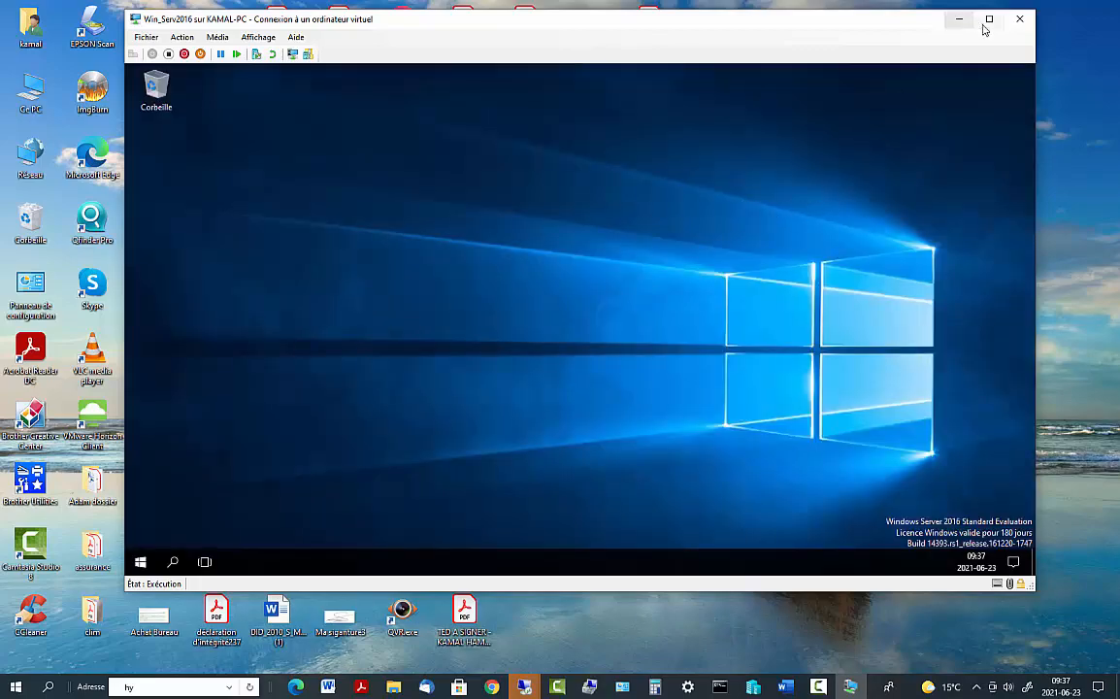
Show the VM full screen and refresh the server desktop twice
{"action": "left_click", "coordinate": [989, 18]}
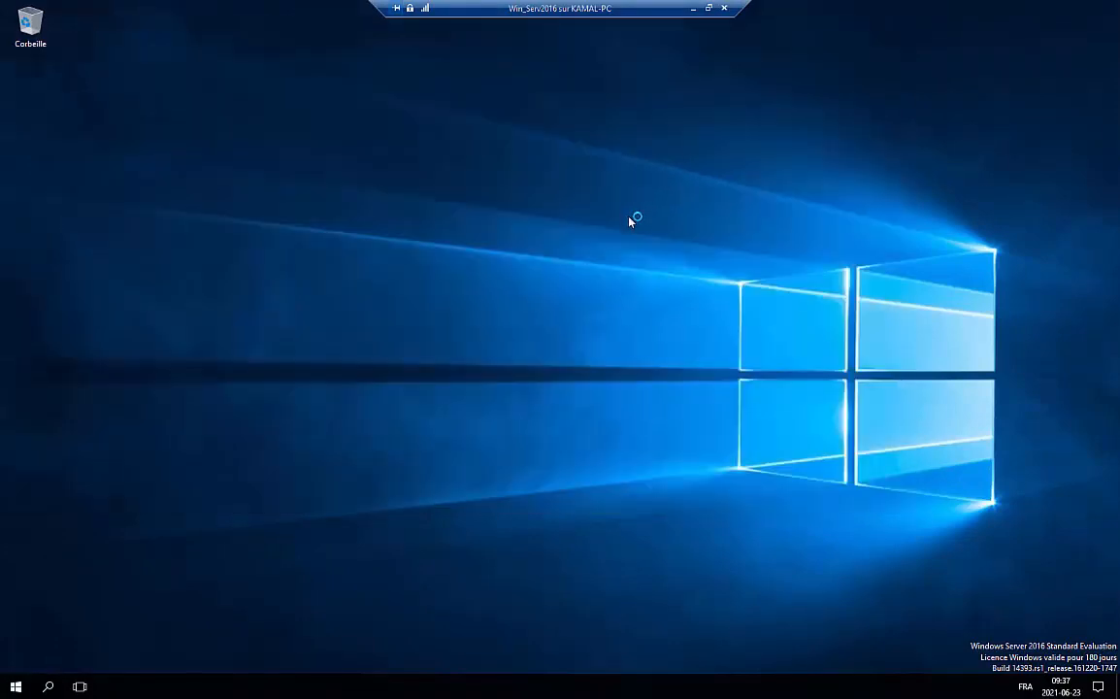
{"action": "right_click", "coordinate": [631, 220]}
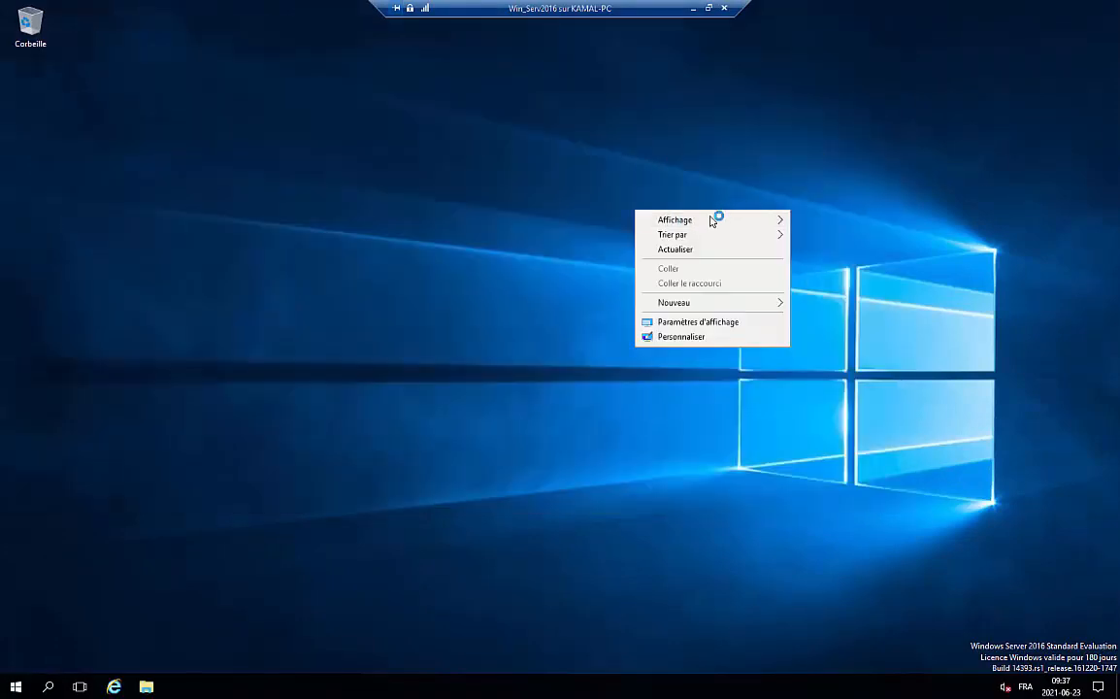
{"action": "left_click", "coordinate": [683, 252]}
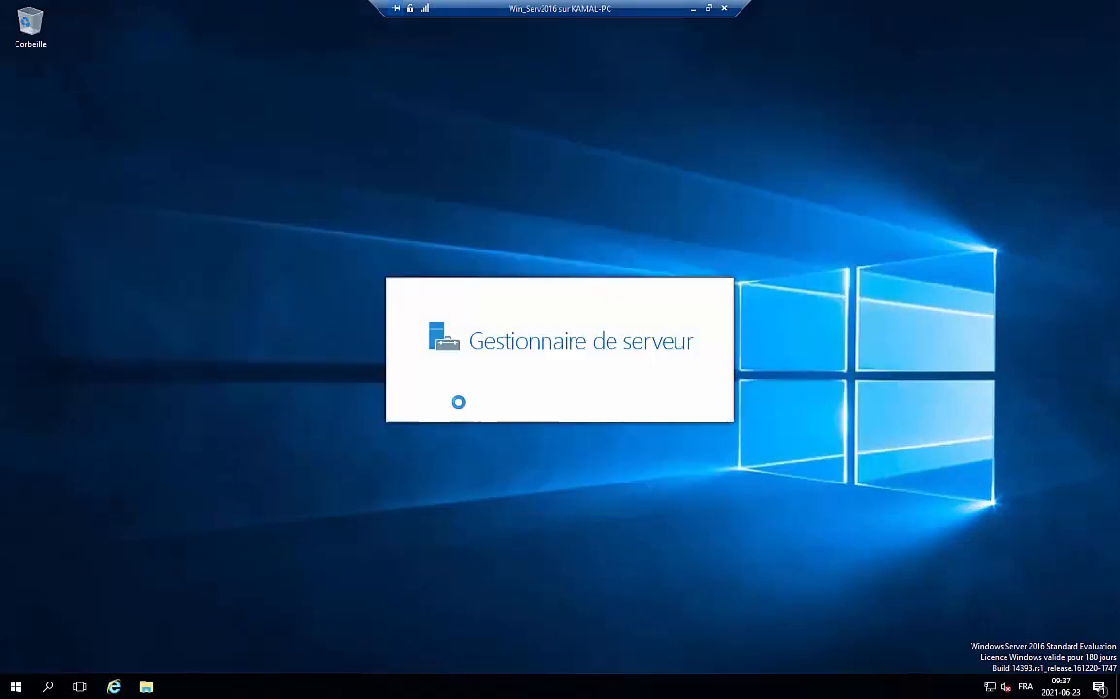
{"action": "right_click", "coordinate": [648, 142]}
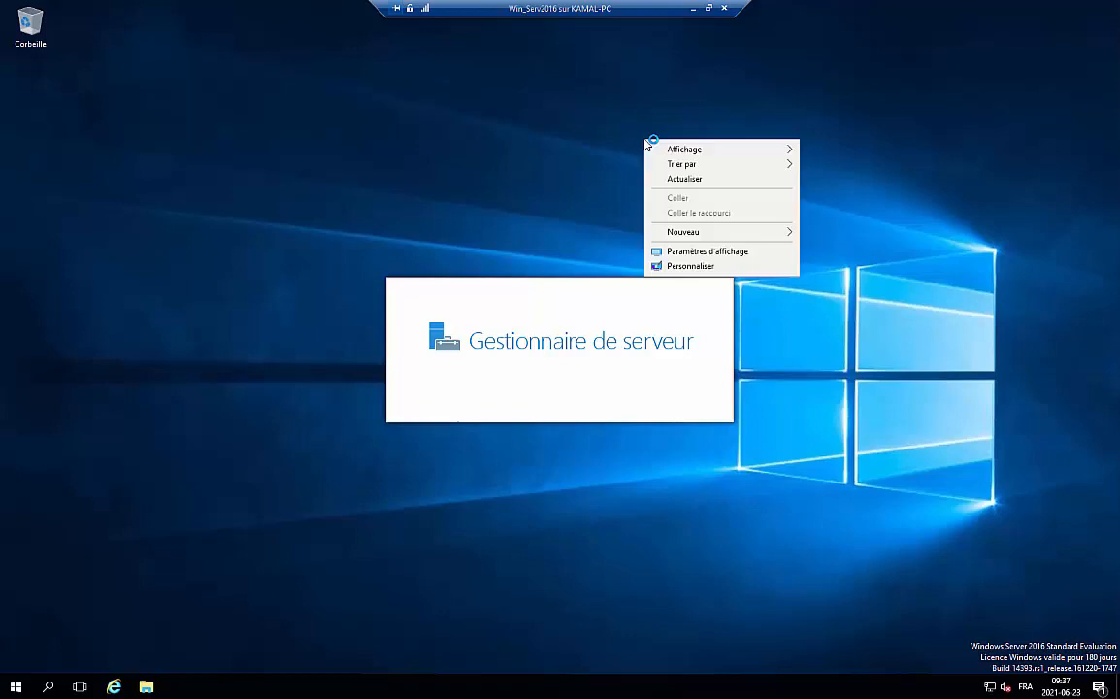
{"action": "left_click", "coordinate": [683, 180]}
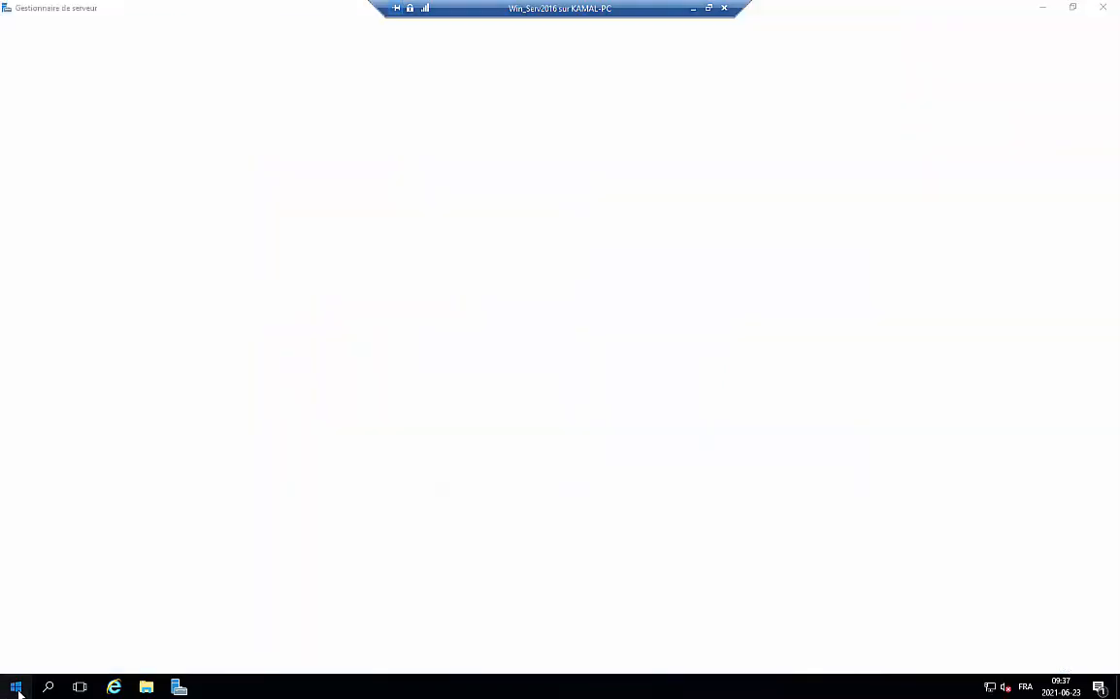
{"action": "left_click", "coordinate": [16, 686]}
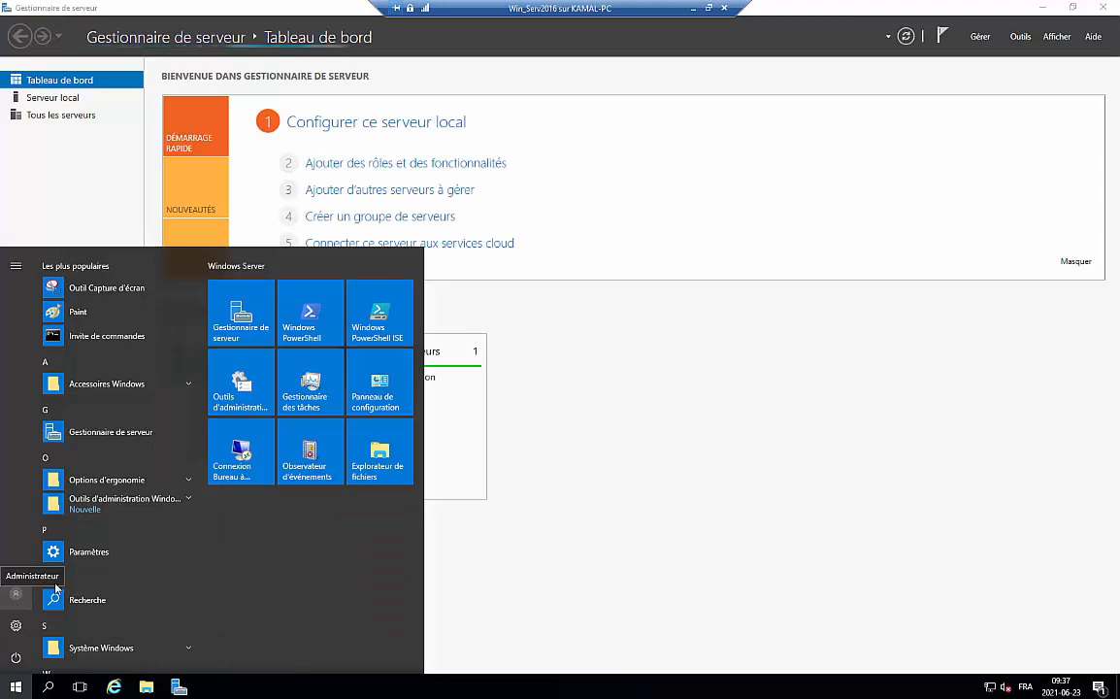
{"action": "left_click", "coordinate": [490, 282]}
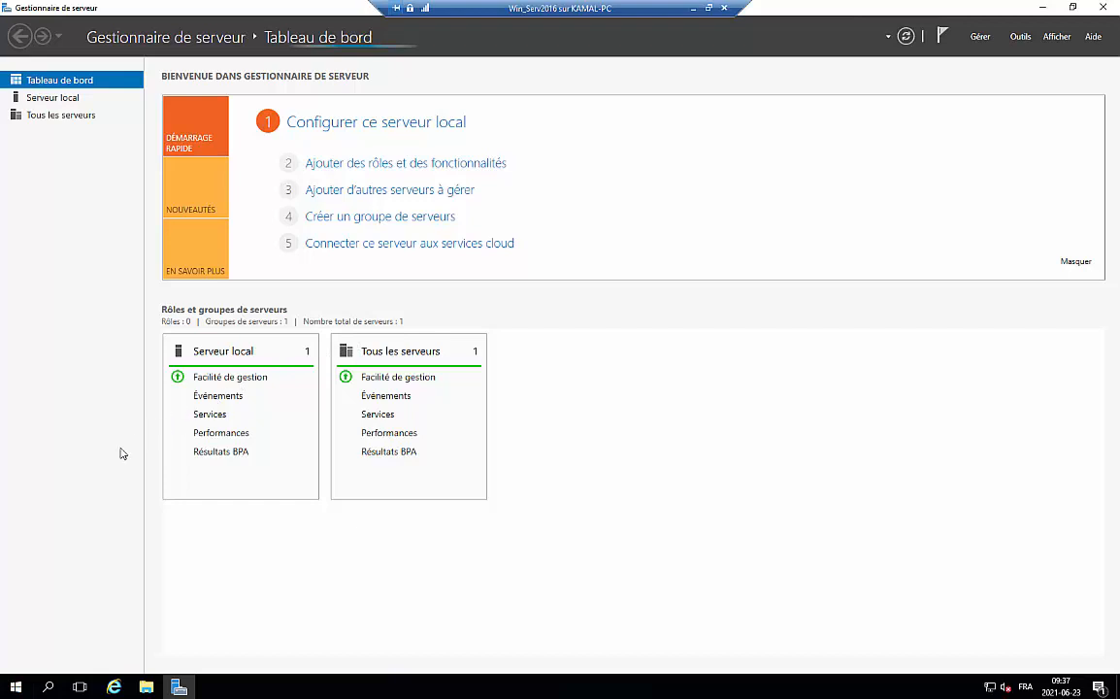
In Server Manager, view Local Server, the dashboard, DNS and AD DS pages, then minimize it
{"action": "left_click", "coordinate": [51, 101]}
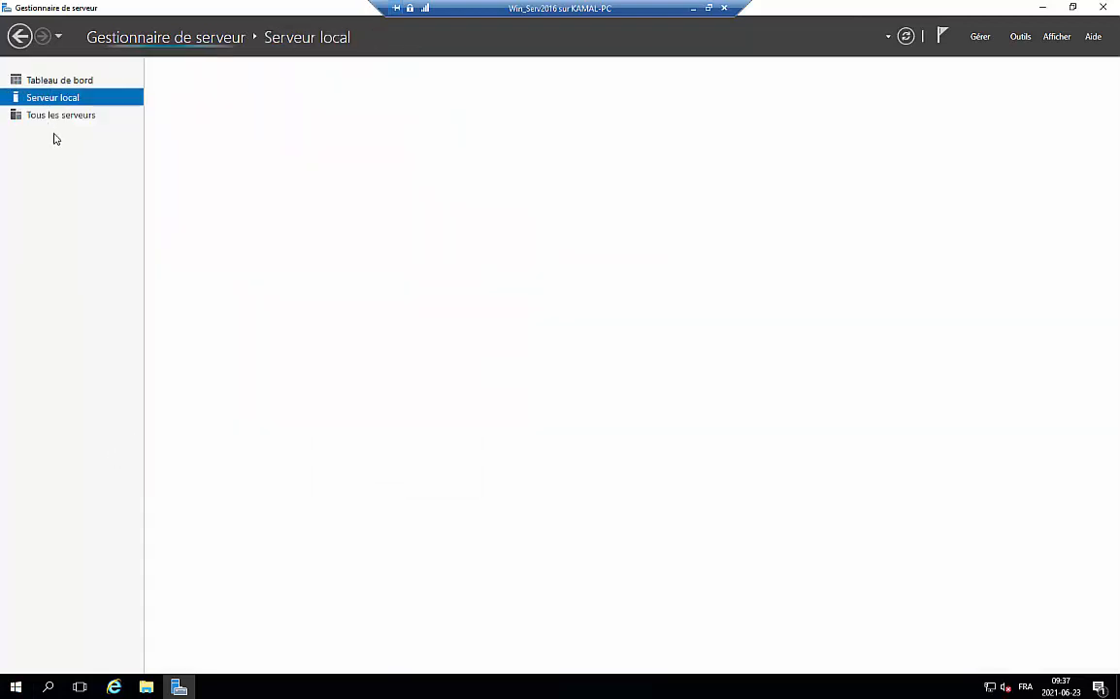
{"action": "left_click", "coordinate": [46, 81]}
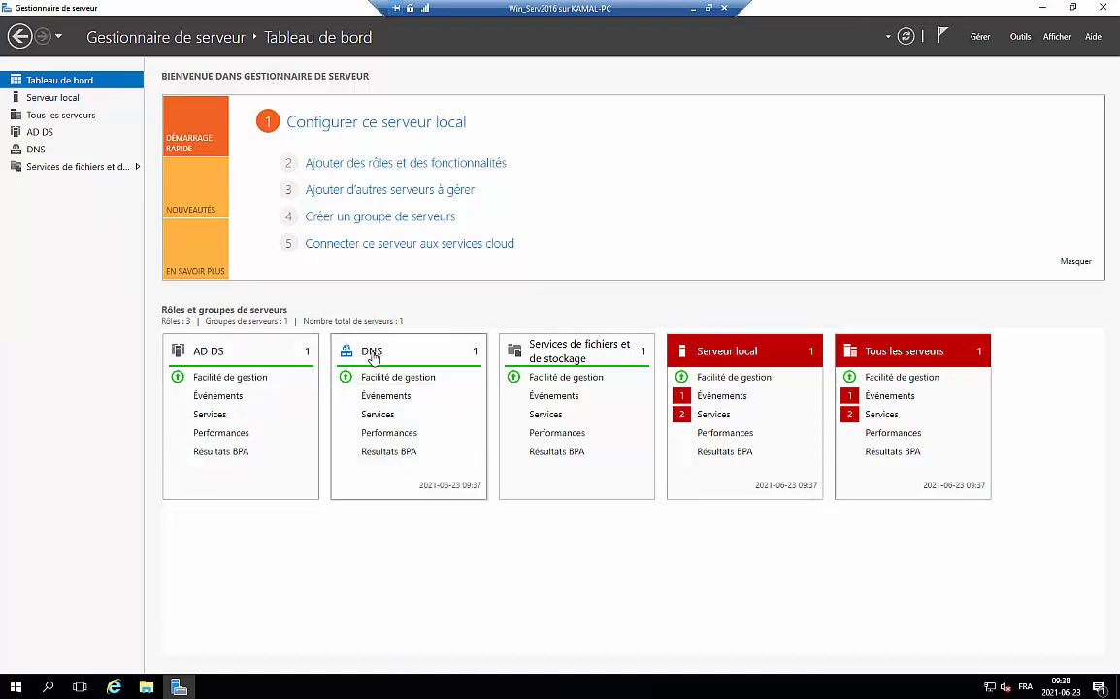
{"action": "left_click", "coordinate": [35, 151]}
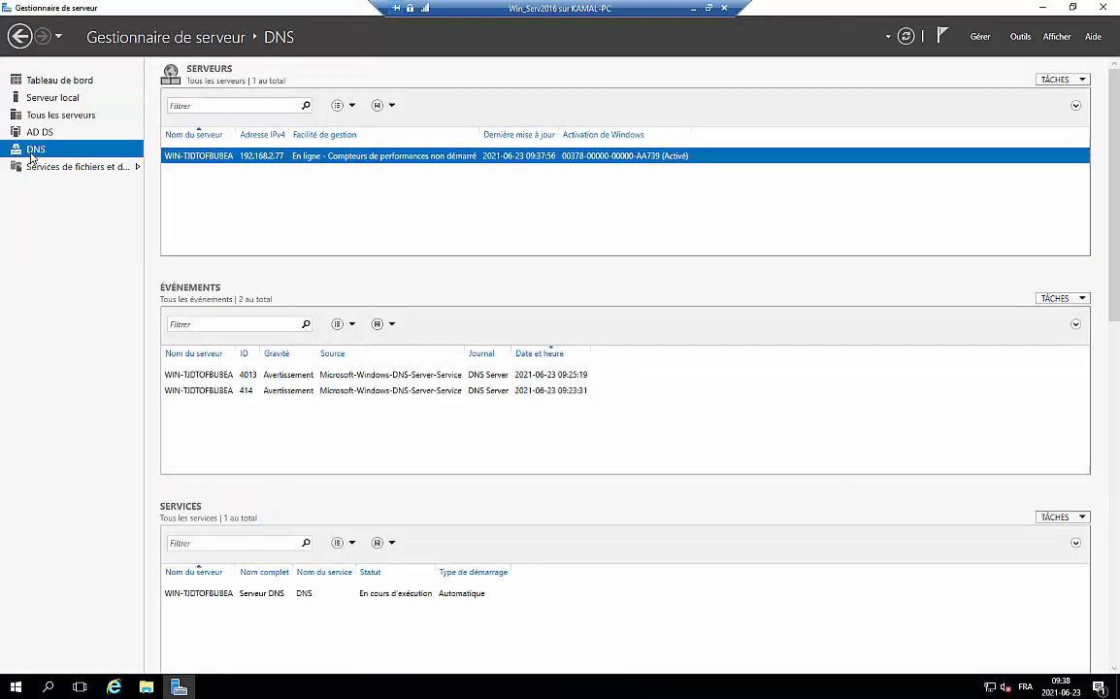
{"action": "left_click", "coordinate": [33, 137]}
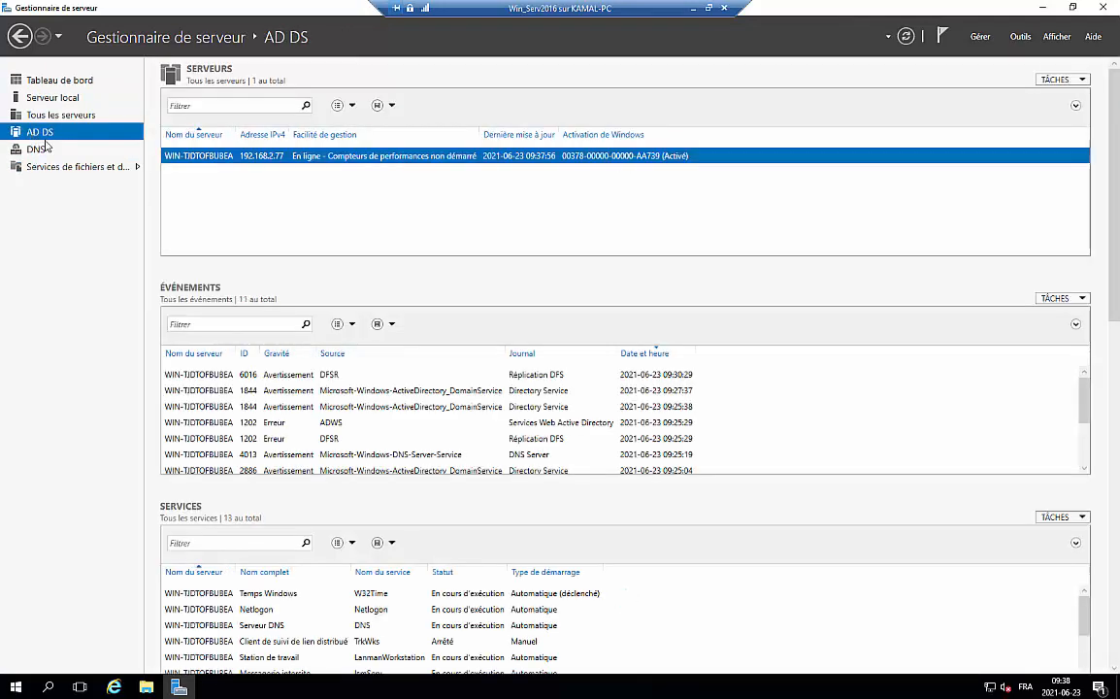
{"action": "left_click", "coordinate": [1039, 9]}
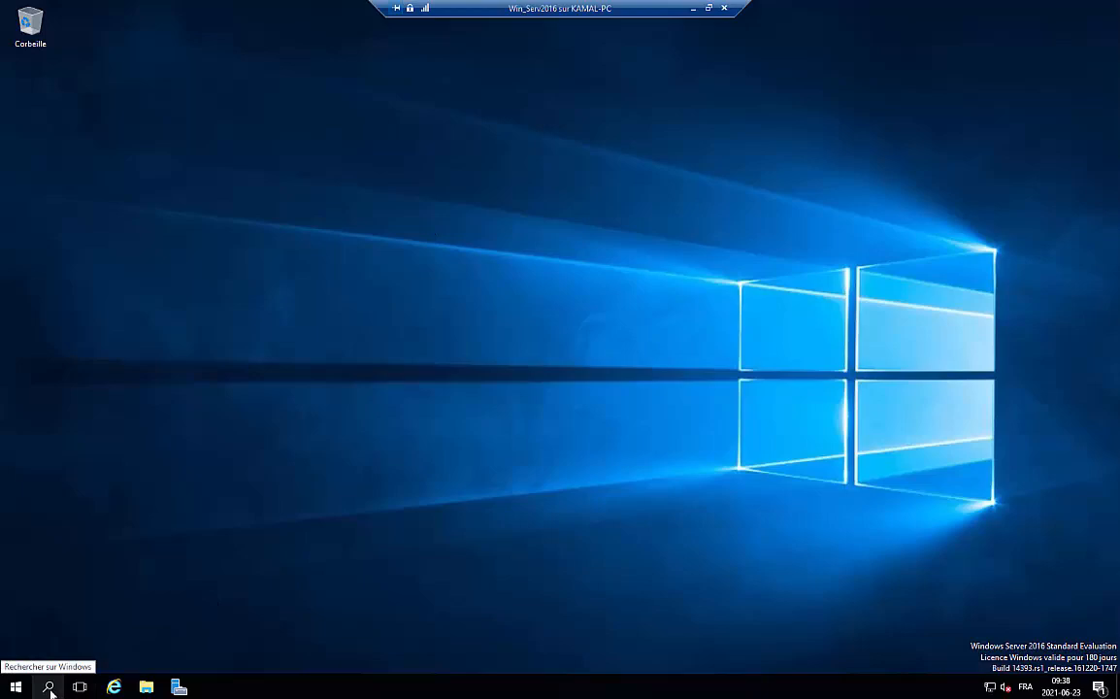
Open the Start menu and expand the Outils d'administration Windows folder
{"action": "left_click", "coordinate": [179, 687]}
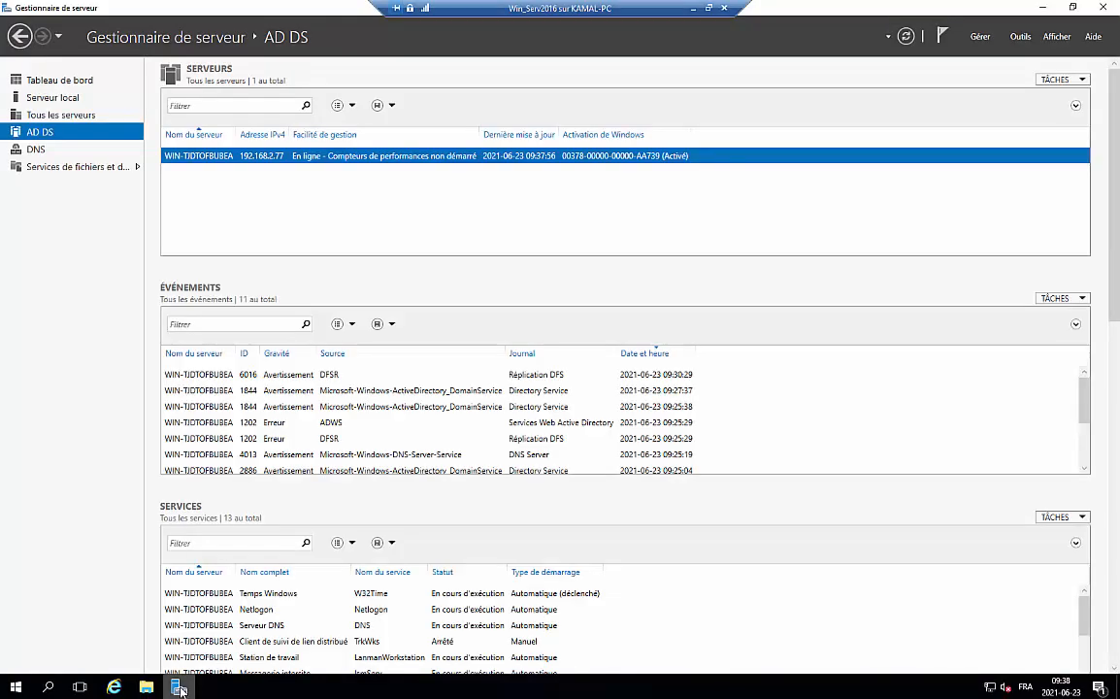
{"action": "left_click", "coordinate": [183, 683]}
{"action": "left_click", "coordinate": [15, 686]}
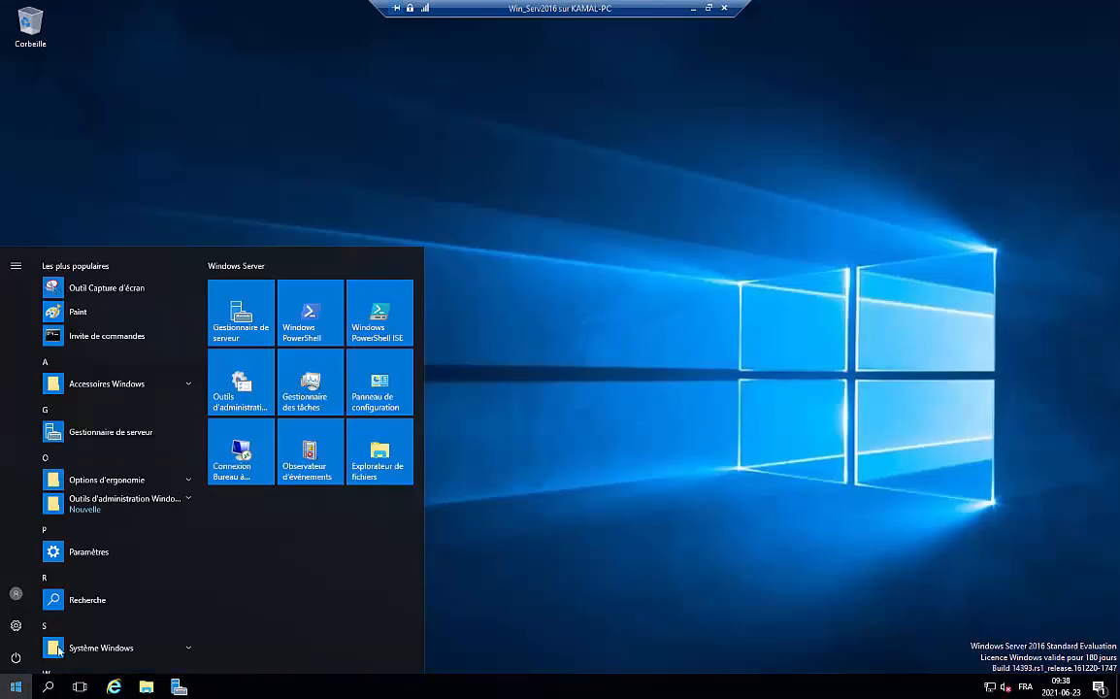
{"action": "left_click", "coordinate": [188, 500]}
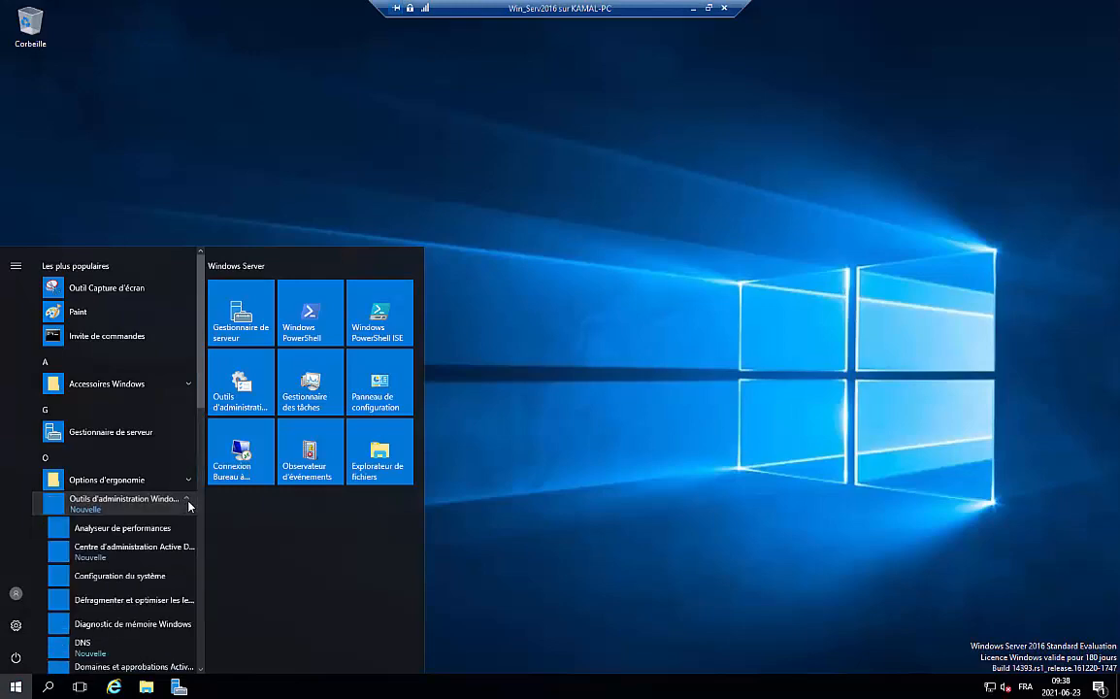
{"action": "scroll", "coordinate": [175, 535], "scroll_direction": "down", "scroll_amount": 5}
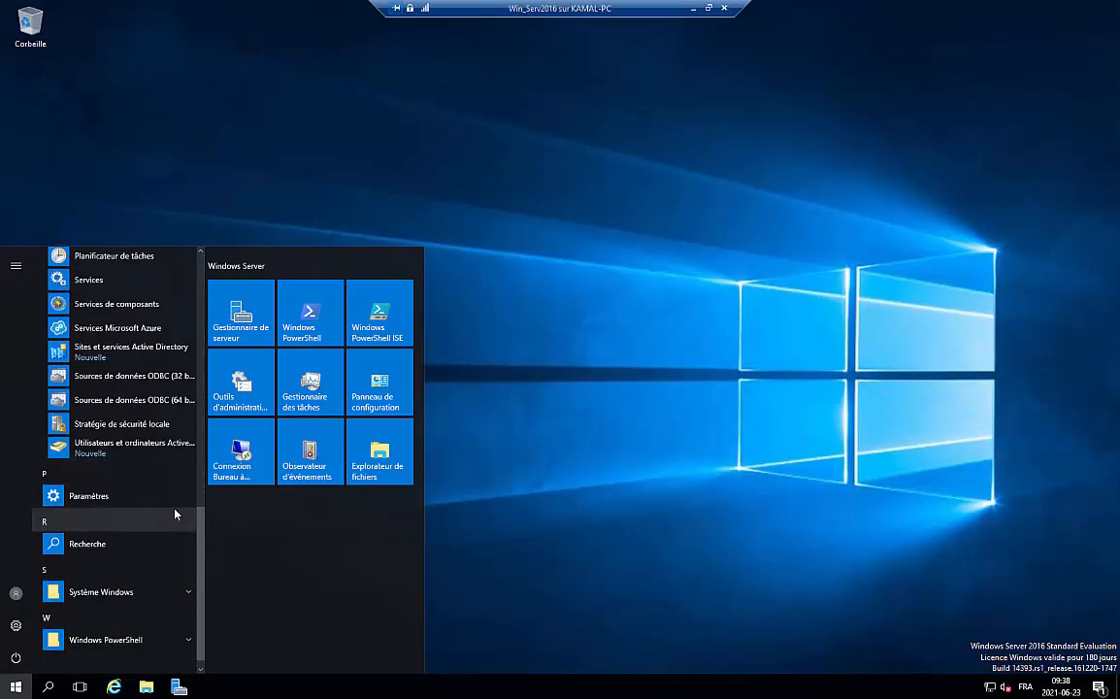
{"action": "scroll", "coordinate": [175, 510], "scroll_direction": "up", "scroll_amount": 4}
{"action": "scroll", "coordinate": [173, 508], "scroll_direction": "up", "scroll_amount": 5}
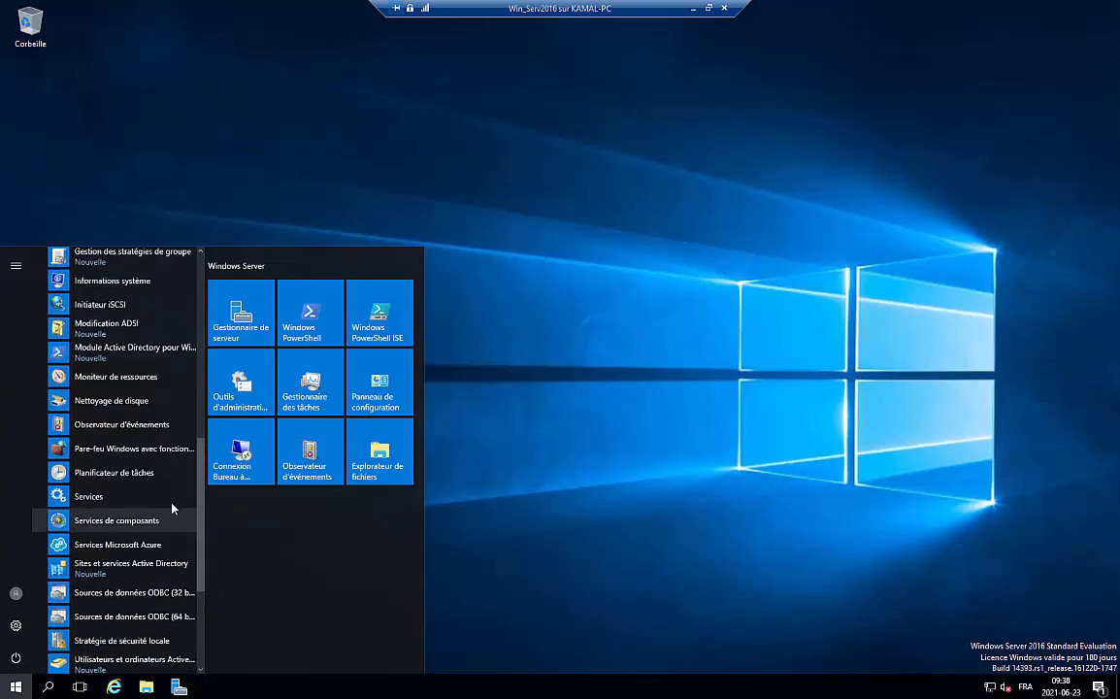
{"action": "scroll", "coordinate": [173, 507], "scroll_direction": "up", "scroll_amount": 3}
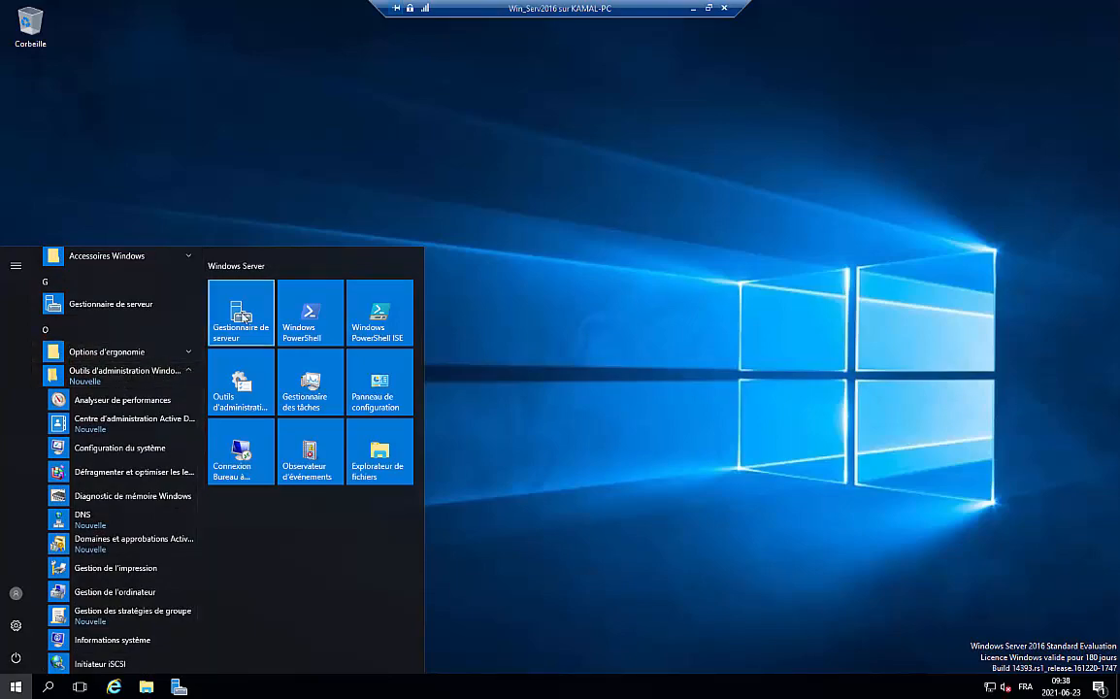
Launch Server Manager from the list, minimize it, and reopen Start
{"action": "left_click", "coordinate": [217, 284]}
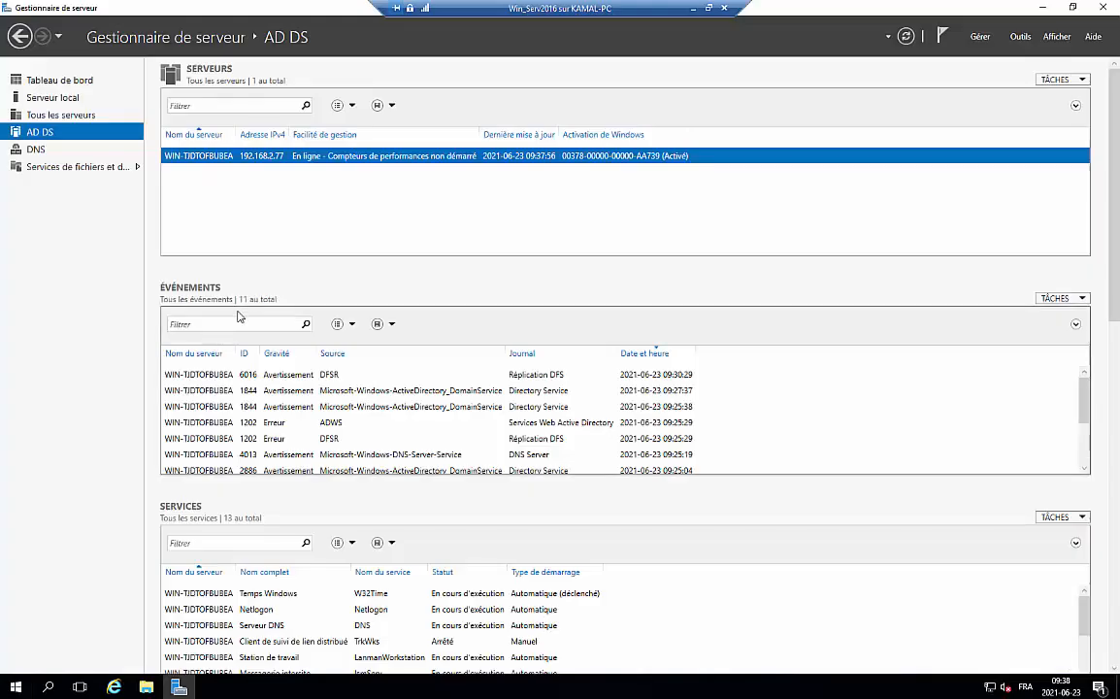
{"action": "left_click", "coordinate": [1043, 7]}
{"action": "left_click", "coordinate": [10, 691]}
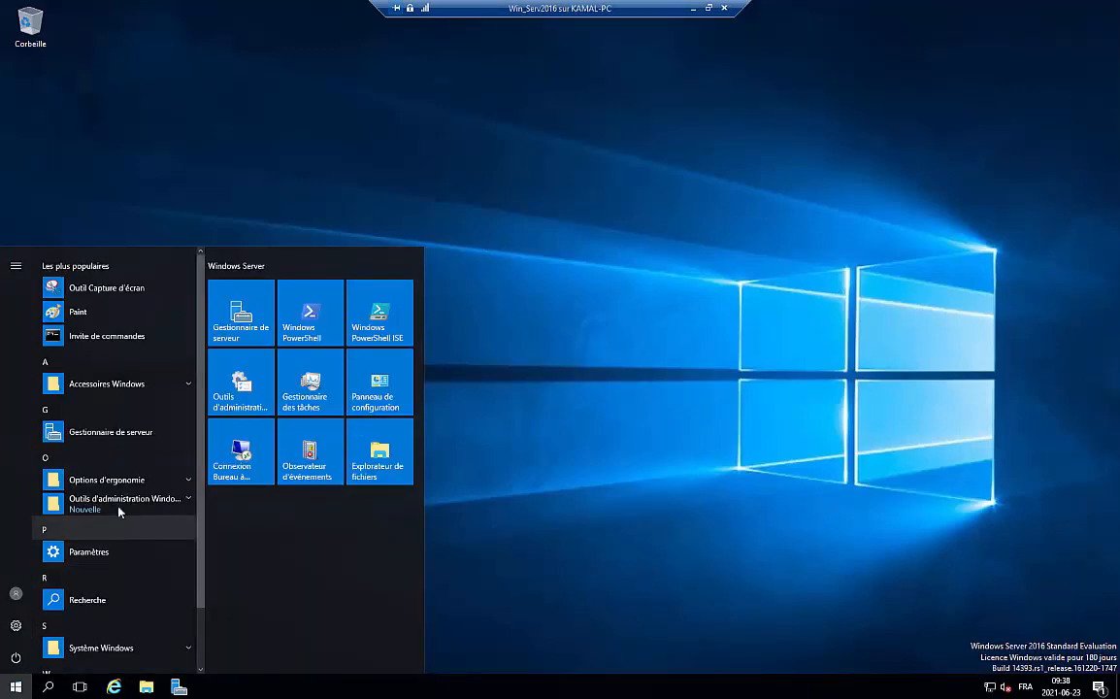
Put Administrative Tools and Active Directory Users and Computers shortcuts on the desktop
{"action": "left_click_drag", "start_coordinate": [241, 379], "coordinate": [95, 237]}
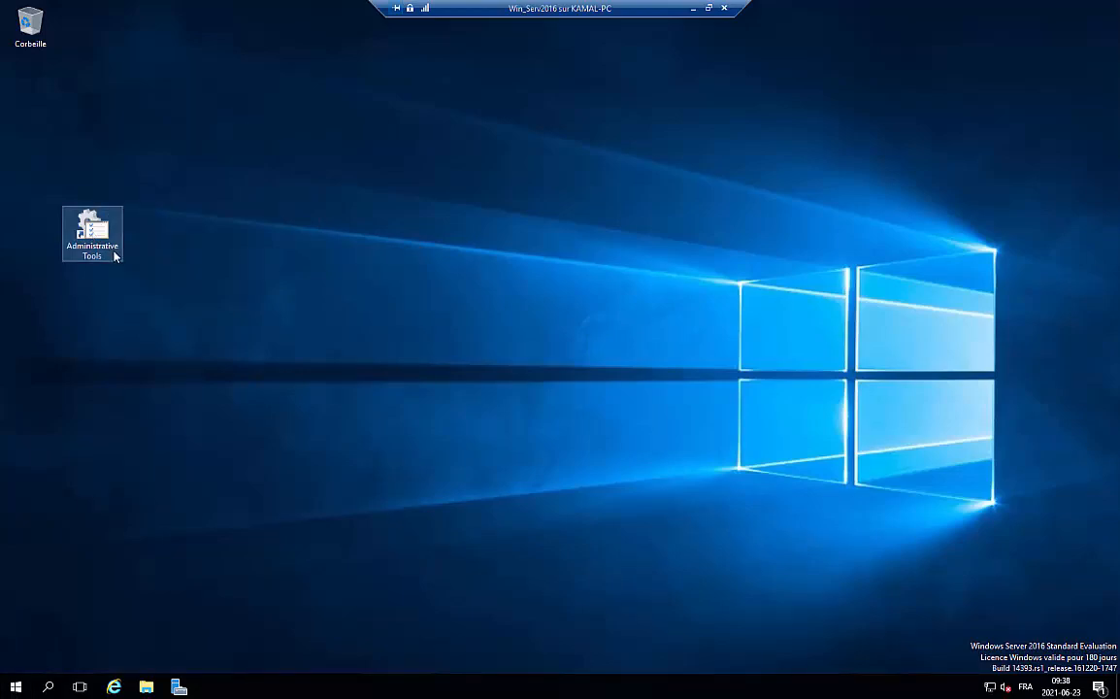
{"action": "double_click", "coordinate": [98, 241]}
{"action": "scroll", "coordinate": [527, 426], "scroll_direction": "down", "scroll_amount": 3}
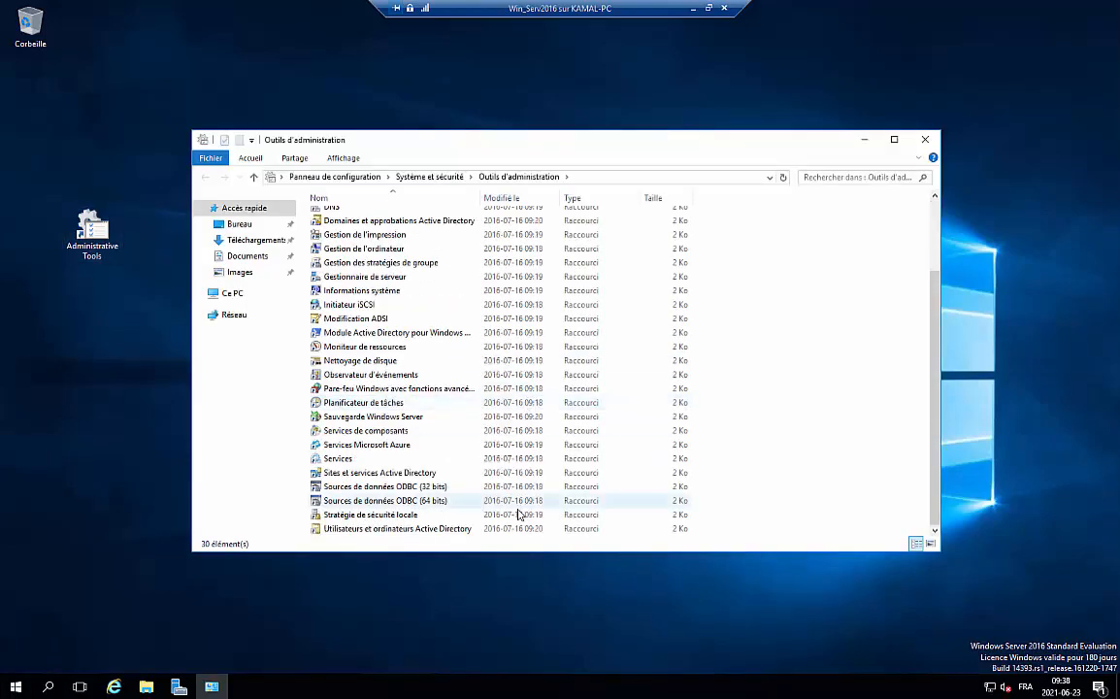
{"action": "left_click_drag", "start_coordinate": [424, 532], "coordinate": [44, 442]}
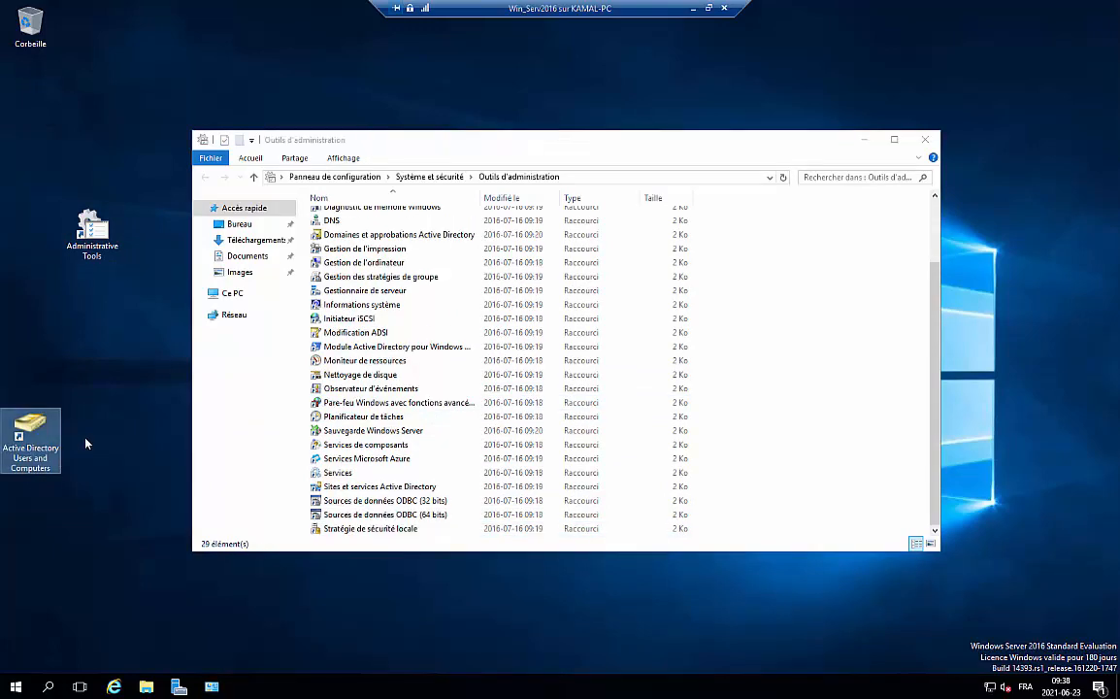
{"action": "scroll", "coordinate": [377, 437], "scroll_direction": "up", "scroll_amount": 1}
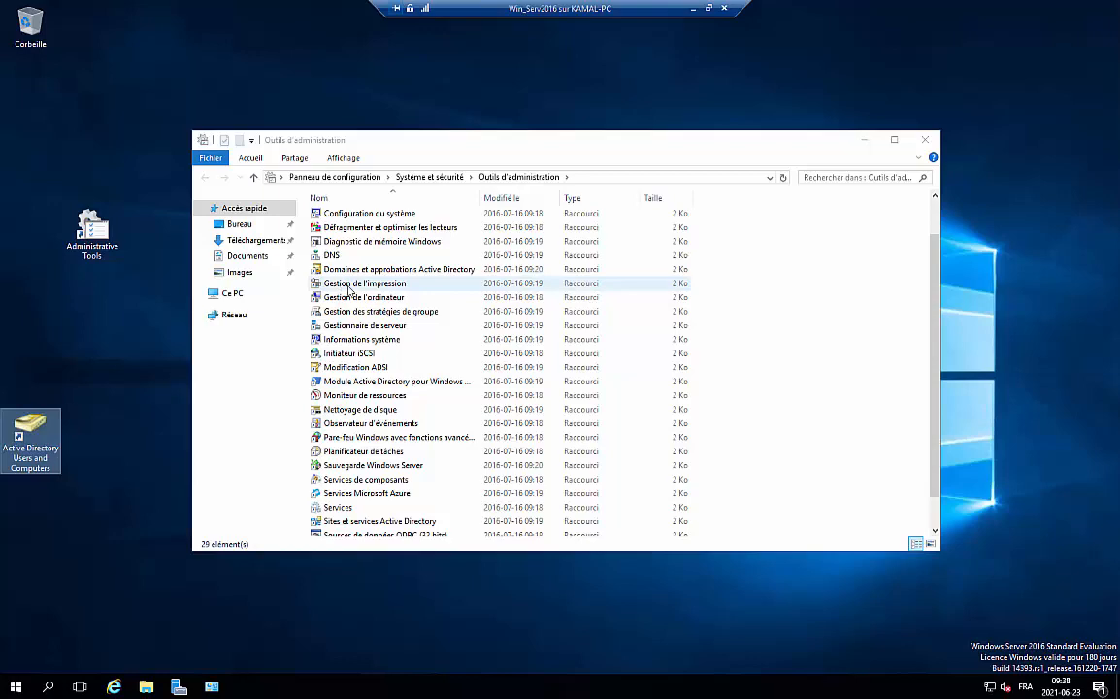
Add Group Policy Management and DNS shortcuts to the desktop and reposition the Administrative Tools icon
{"action": "left_click_drag", "start_coordinate": [370, 314], "coordinate": [37, 369]}
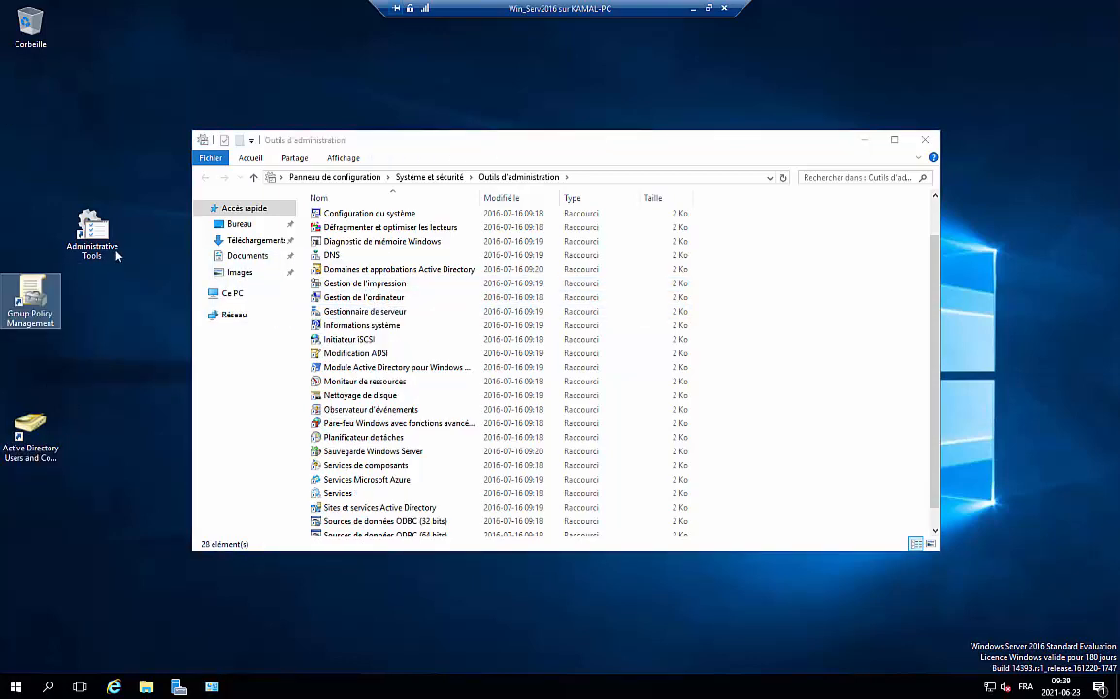
{"action": "left_click_drag", "start_coordinate": [116, 255], "coordinate": [25, 190]}
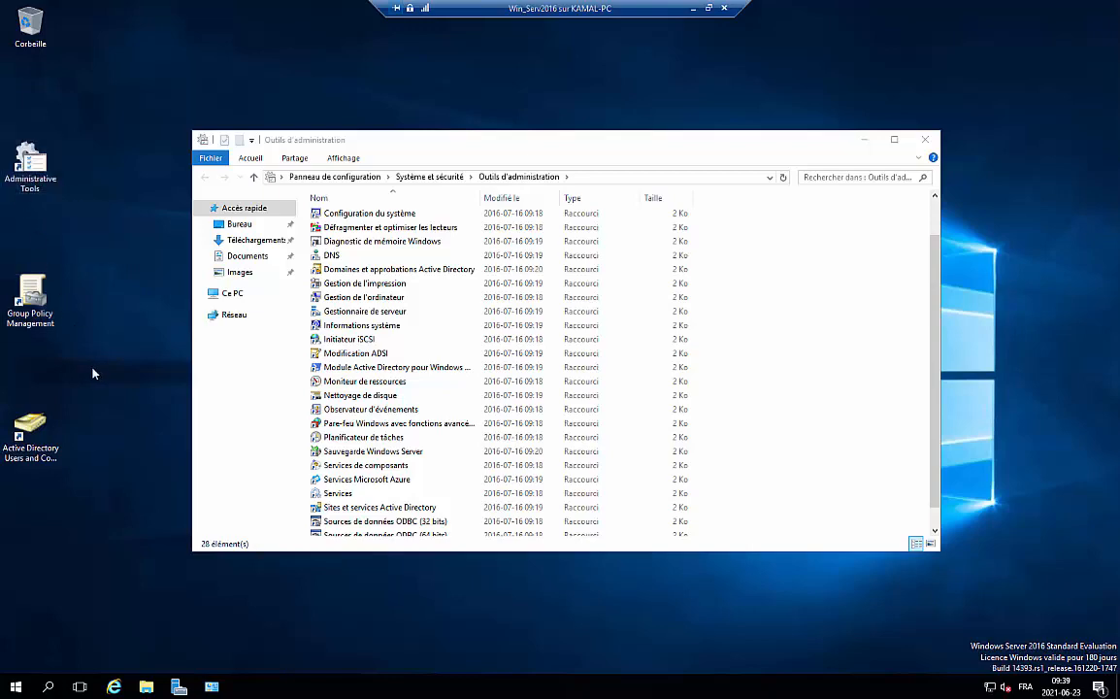
{"action": "left_click_drag", "start_coordinate": [330, 254], "coordinate": [40, 523]}
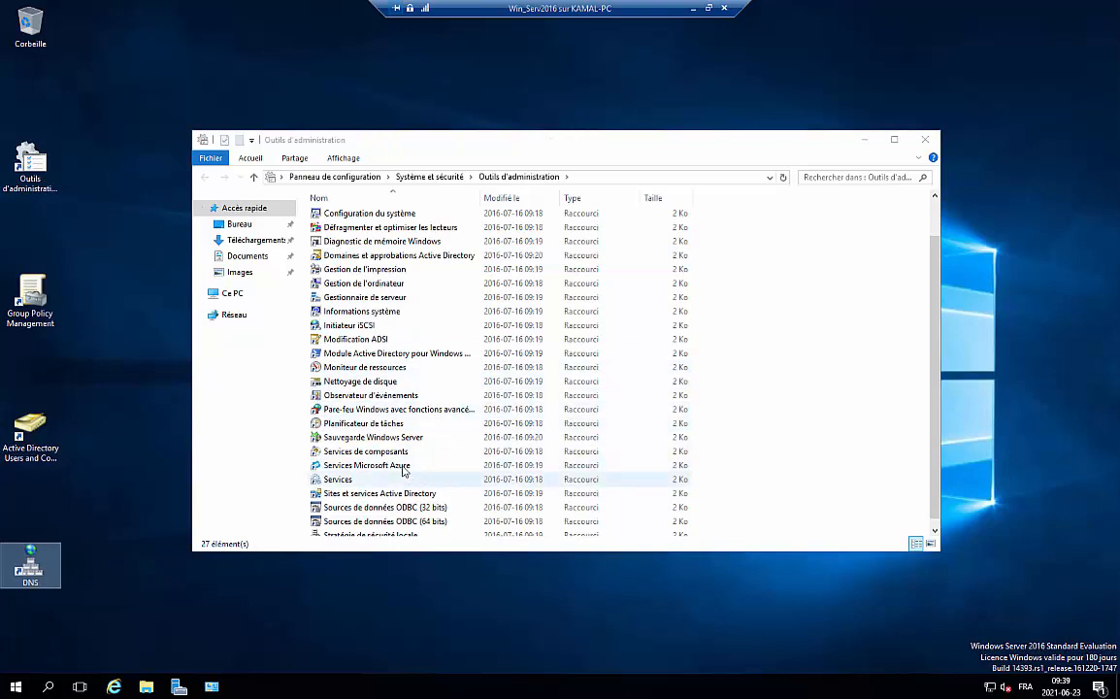
{"action": "scroll", "coordinate": [393, 470], "scroll_direction": "down", "scroll_amount": 1}
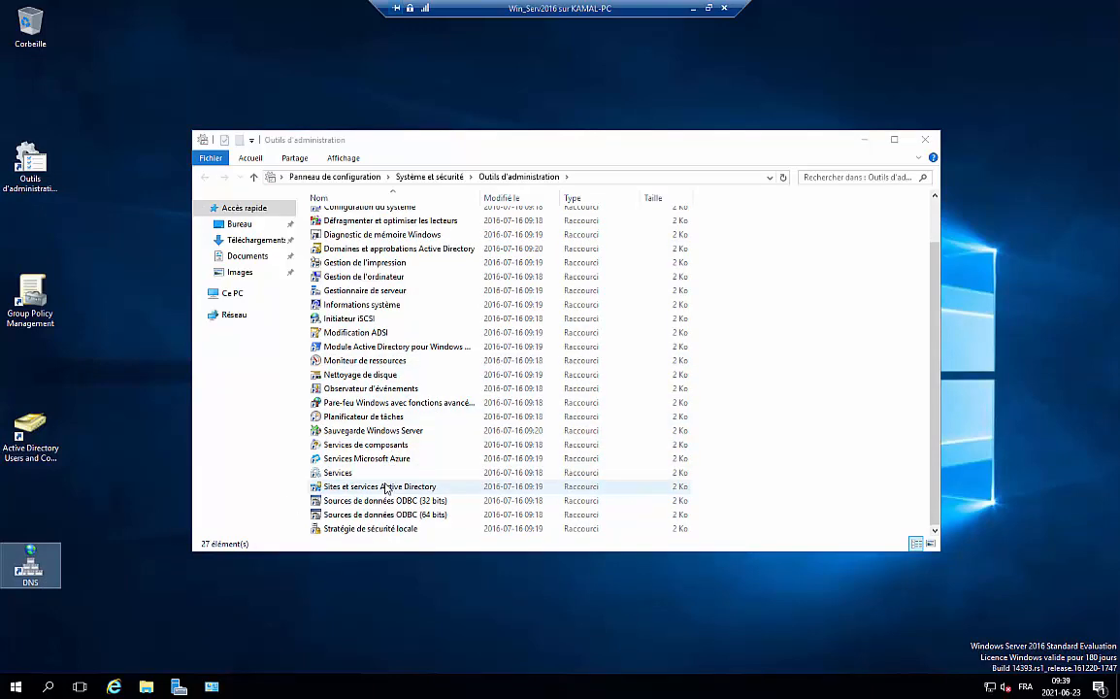
{"action": "scroll", "coordinate": [385, 488], "scroll_direction": "up", "scroll_amount": 2}
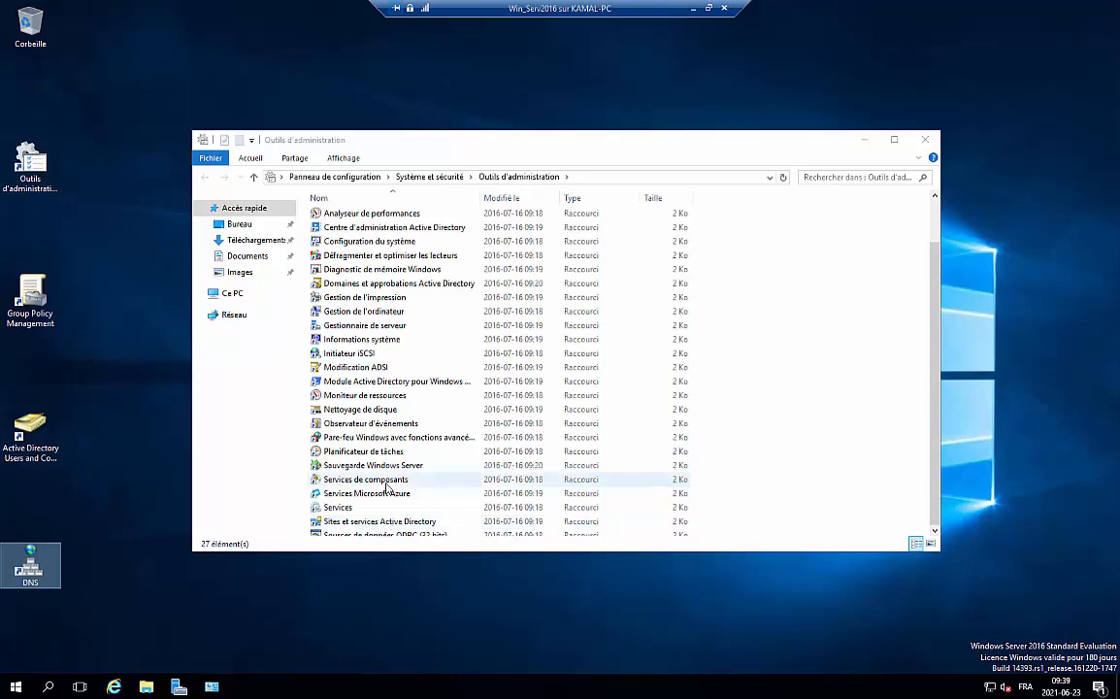
Launch DNS Manager and expand the WIN-TJDTOFBUBEA server's zone folders
{"action": "double_click", "coordinate": [30, 568]}
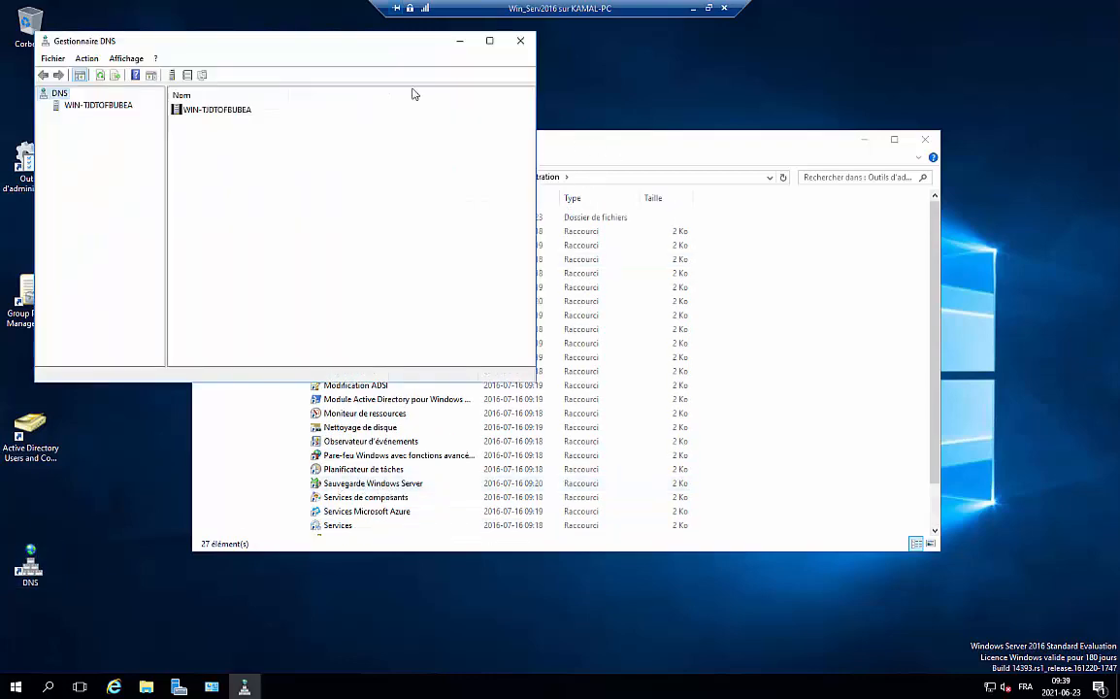
{"action": "left_click", "coordinate": [81, 105]}
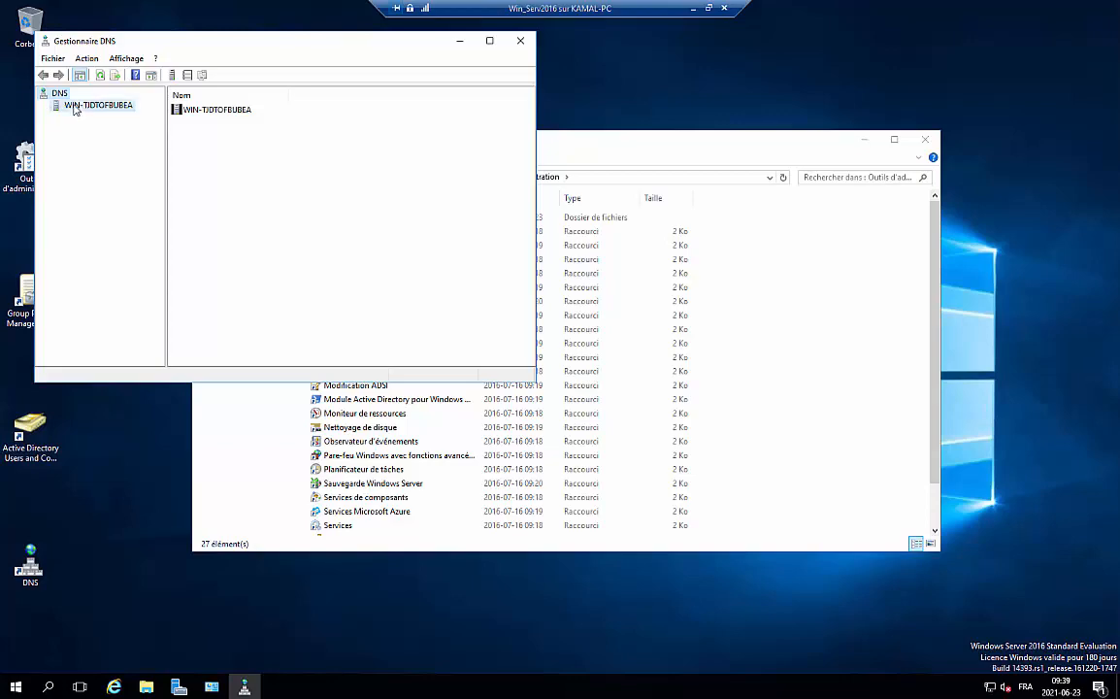
{"action": "left_click", "coordinate": [53, 107]}
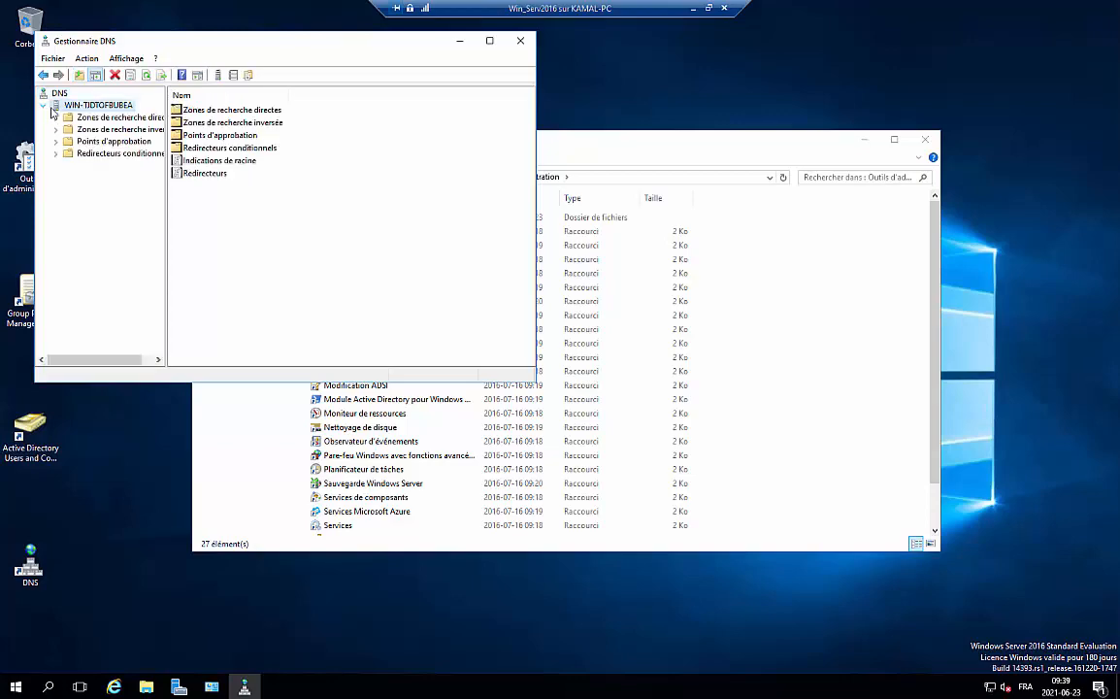
{"action": "left_click_drag", "start_coordinate": [166, 103], "coordinate": [220, 104]}
{"action": "left_click", "coordinate": [160, 131]}
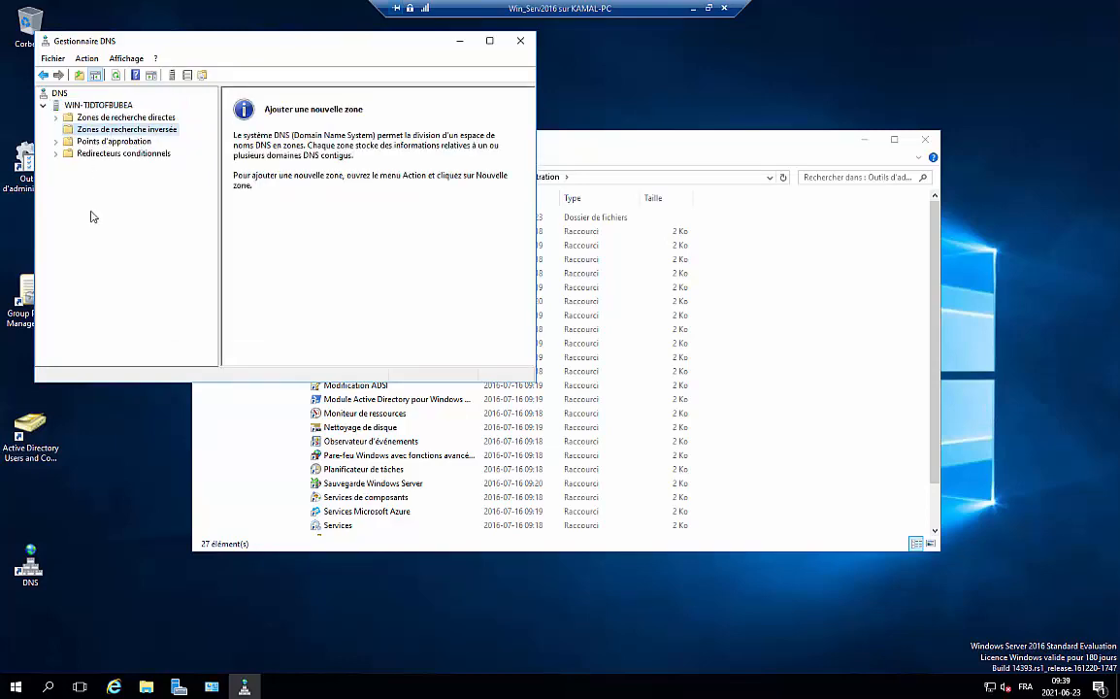
Browse the Tech.local and _msdcs.Tech.local forward zones and check the empty reverse zones
{"action": "left_click", "coordinate": [58, 118]}
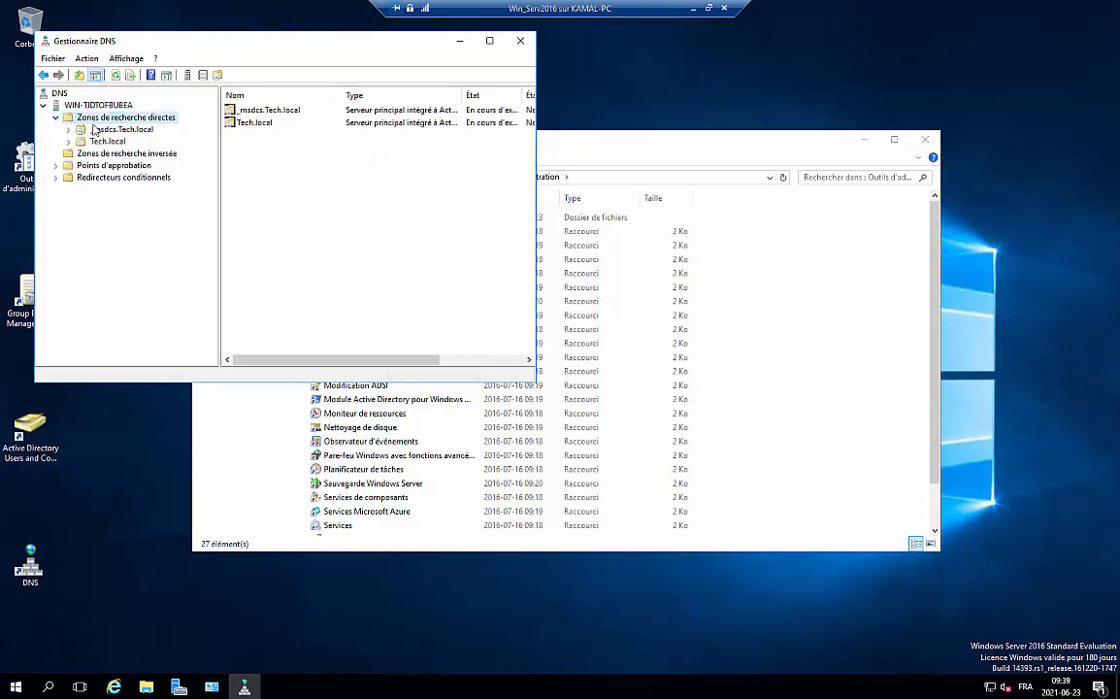
{"action": "left_click", "coordinate": [121, 144]}
{"action": "left_click", "coordinate": [116, 130]}
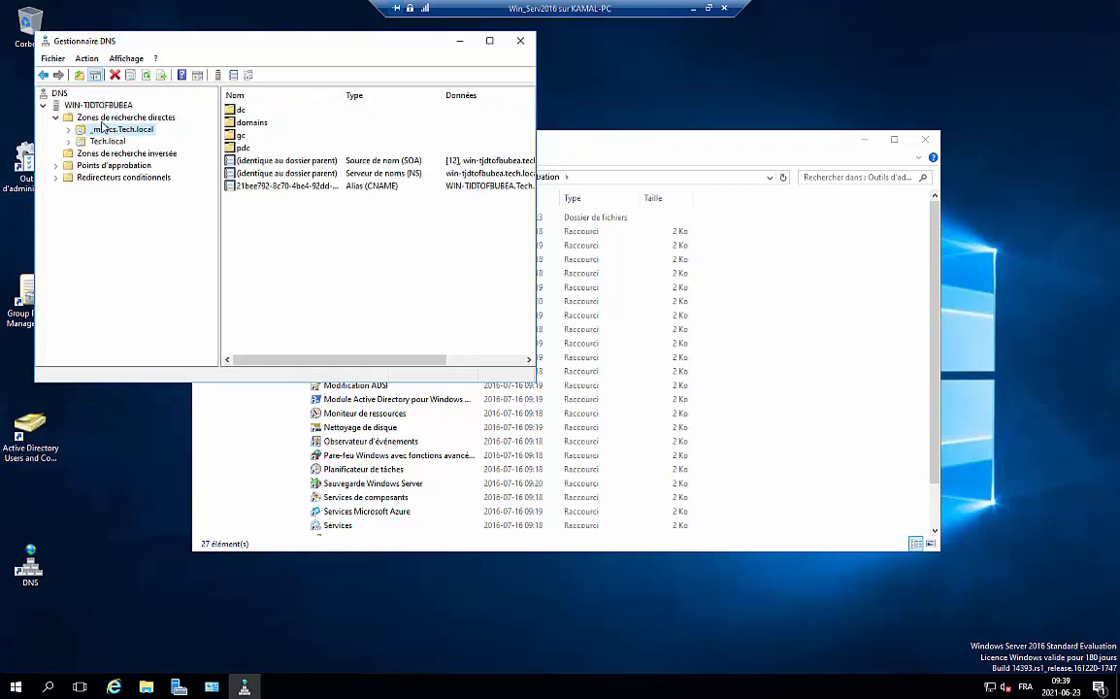
{"action": "left_click", "coordinate": [100, 118]}
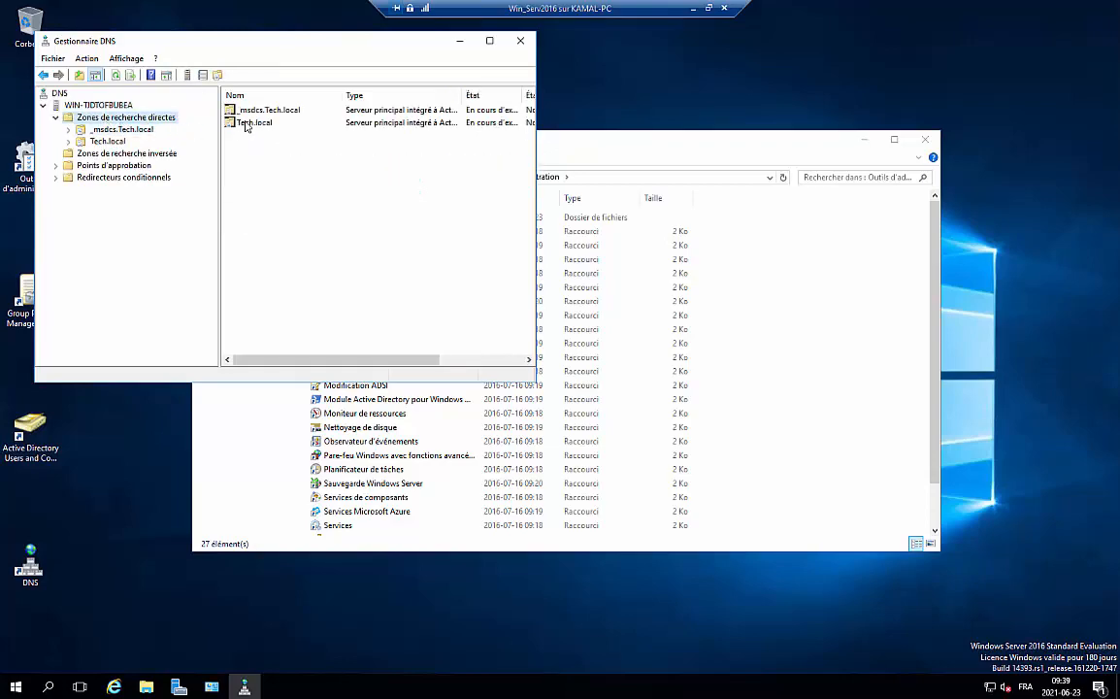
{"action": "double_click", "coordinate": [233, 122]}
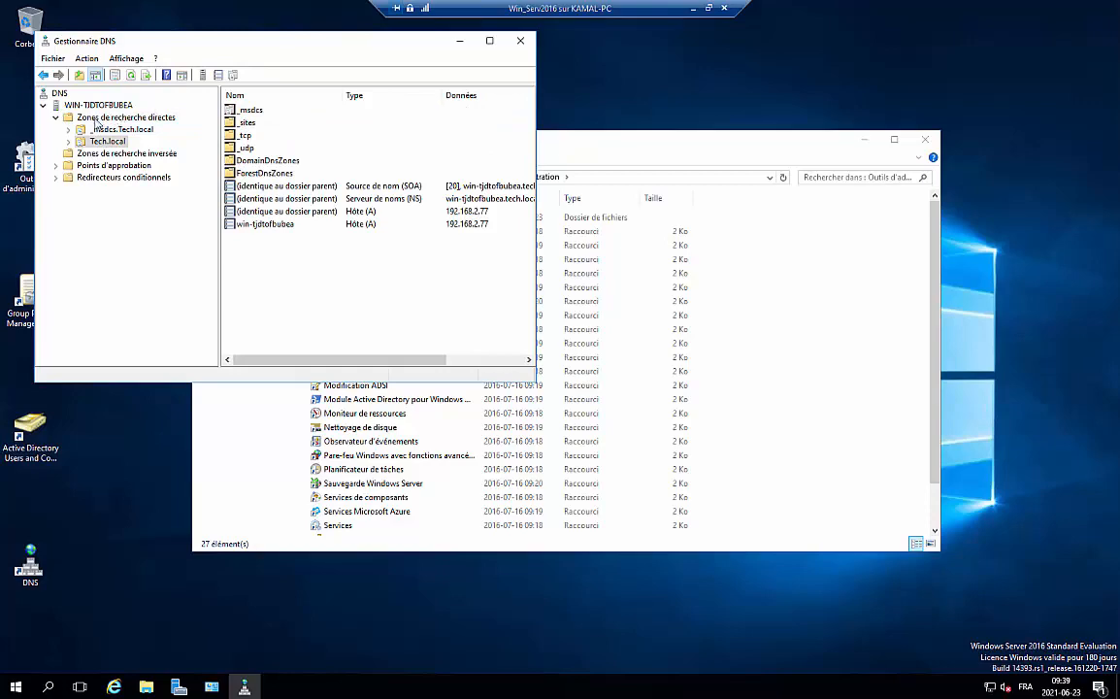
{"action": "left_click", "coordinate": [93, 115]}
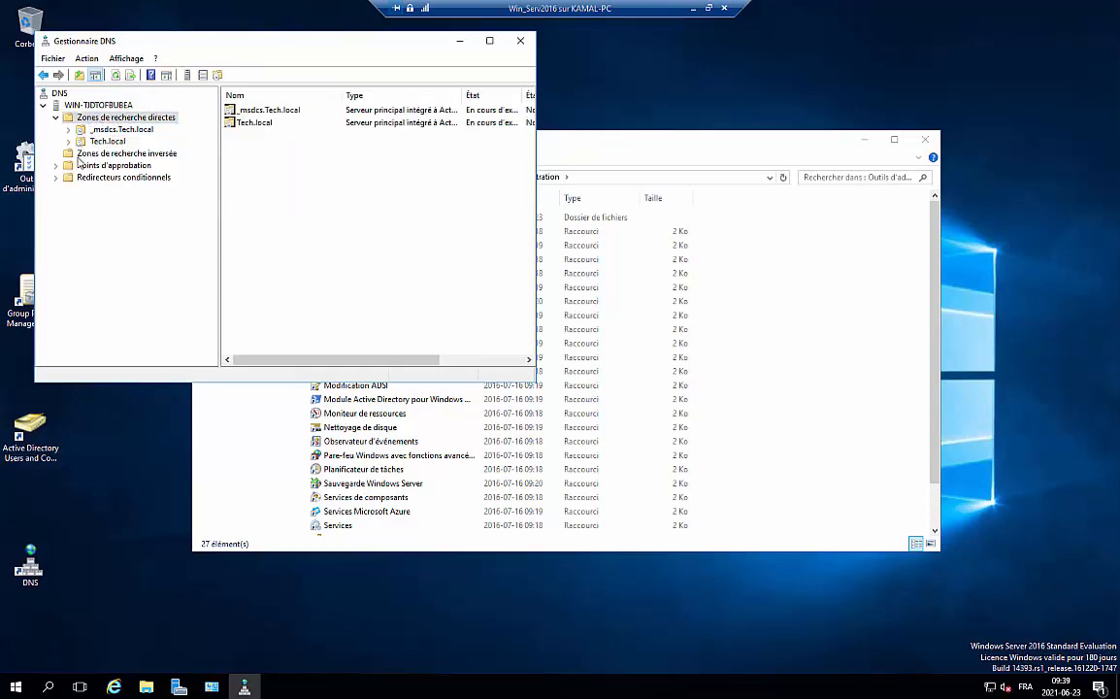
{"action": "left_click", "coordinate": [55, 117]}
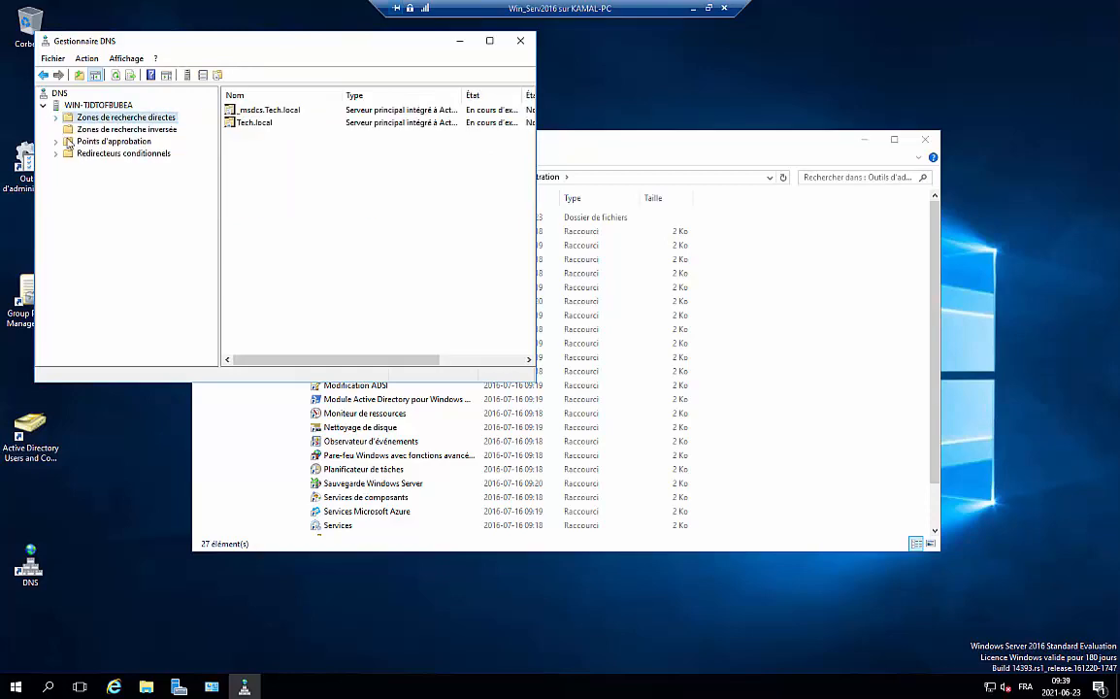
{"action": "left_click", "coordinate": [107, 130]}
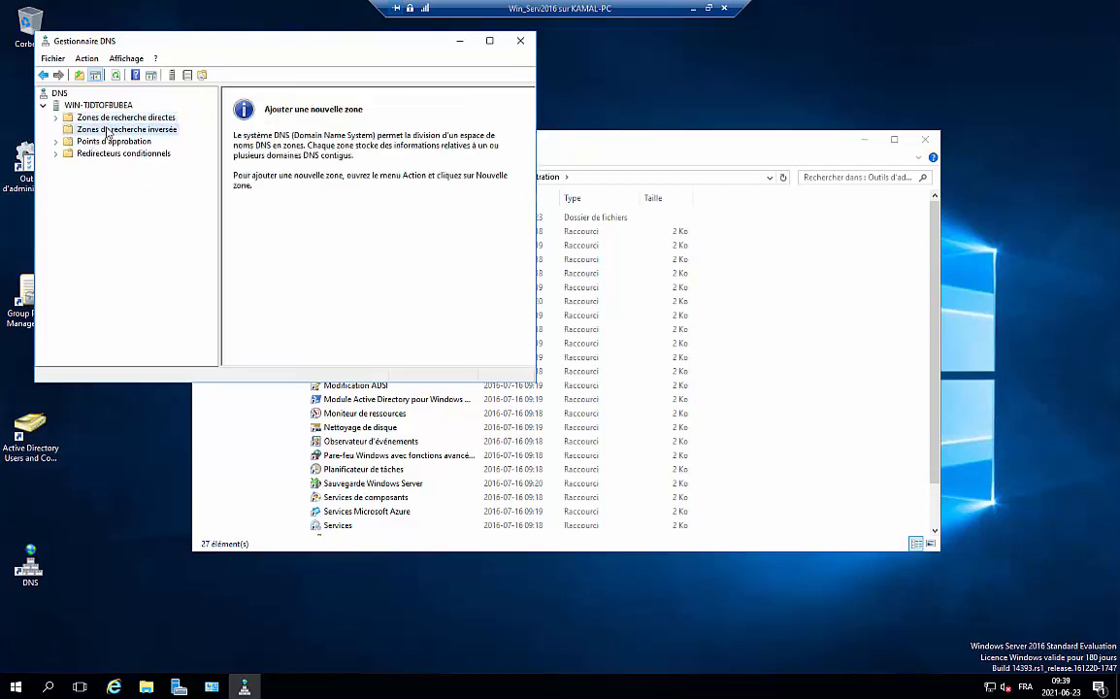
{"action": "right_click", "coordinate": [143, 133]}
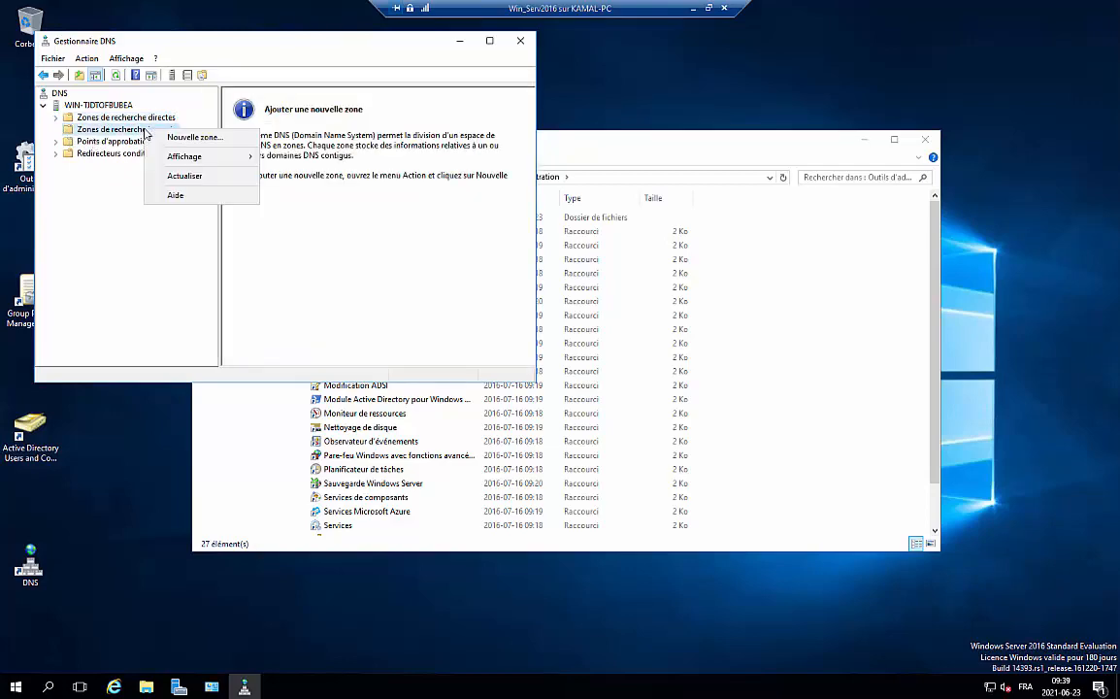
{"action": "left_click", "coordinate": [291, 204]}
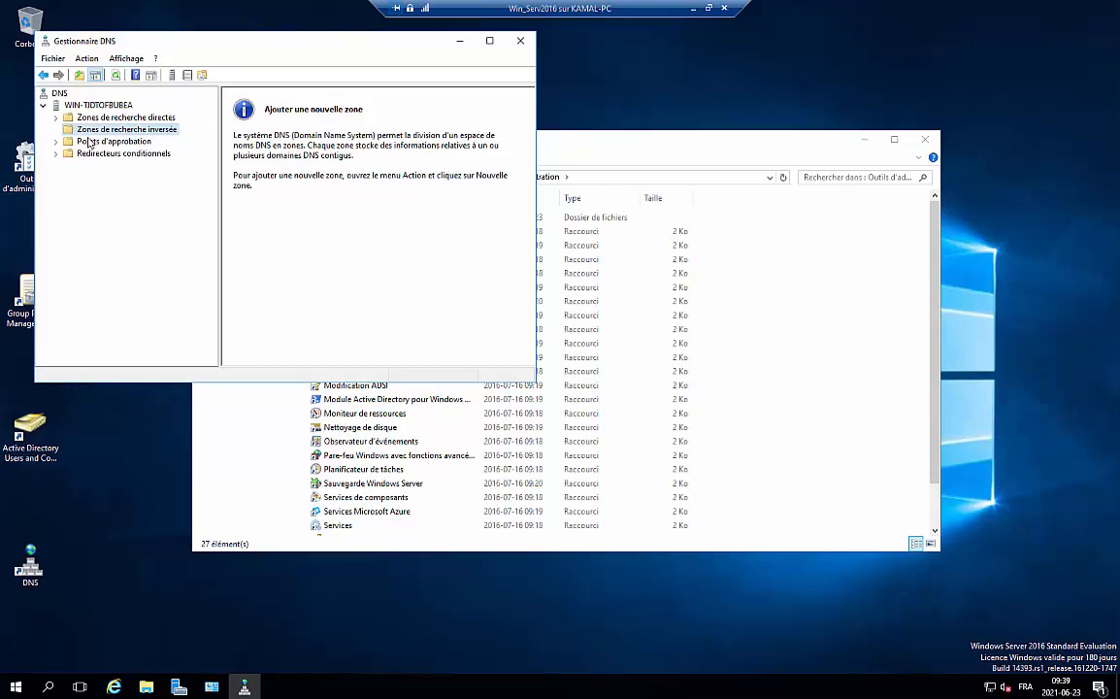
{"action": "left_click", "coordinate": [57, 117]}
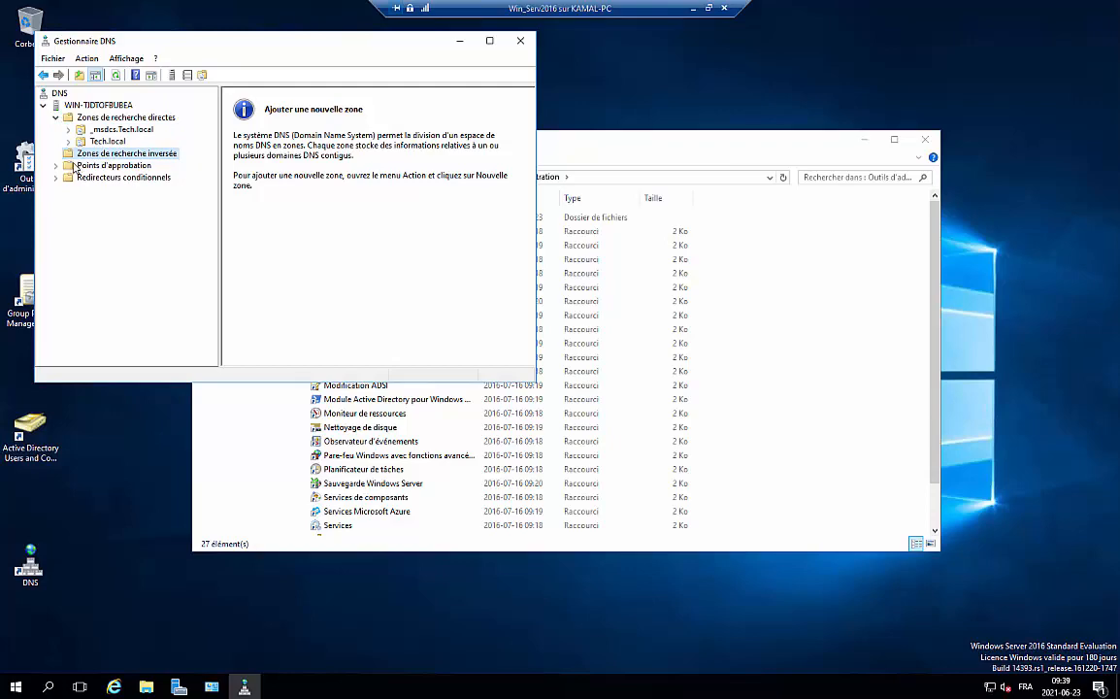
Step through the New Zone wizard for a reverse lookup zone, then cancel it
{"action": "right_click", "coordinate": [151, 155]}
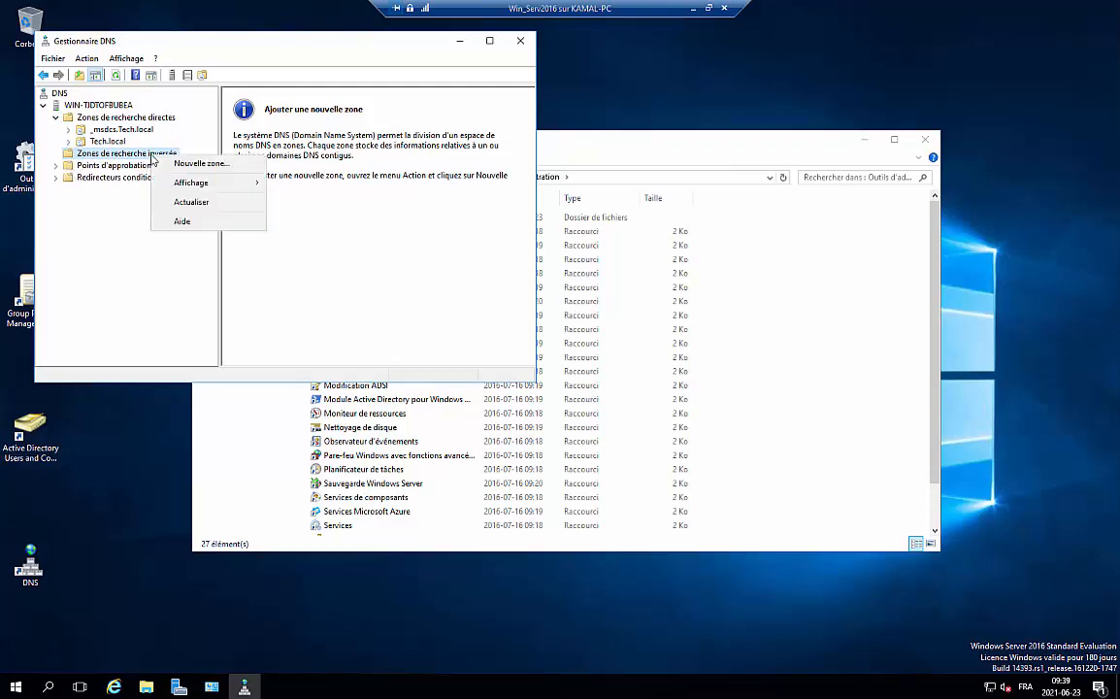
{"action": "left_click", "coordinate": [192, 164]}
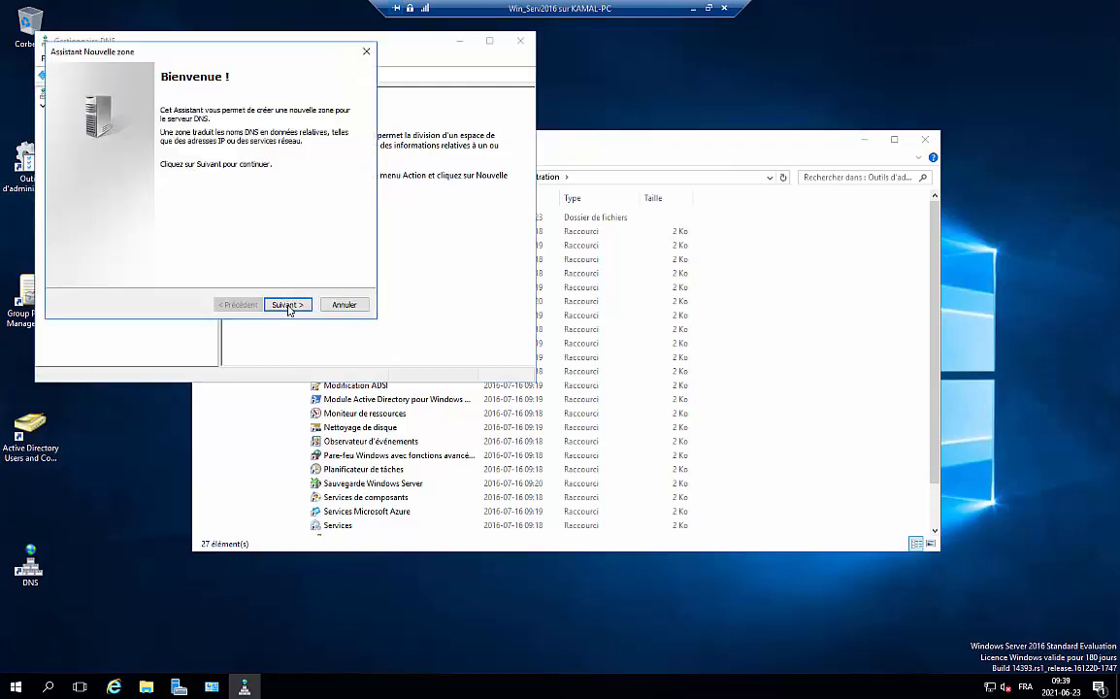
{"action": "left_click", "coordinate": [286, 304]}
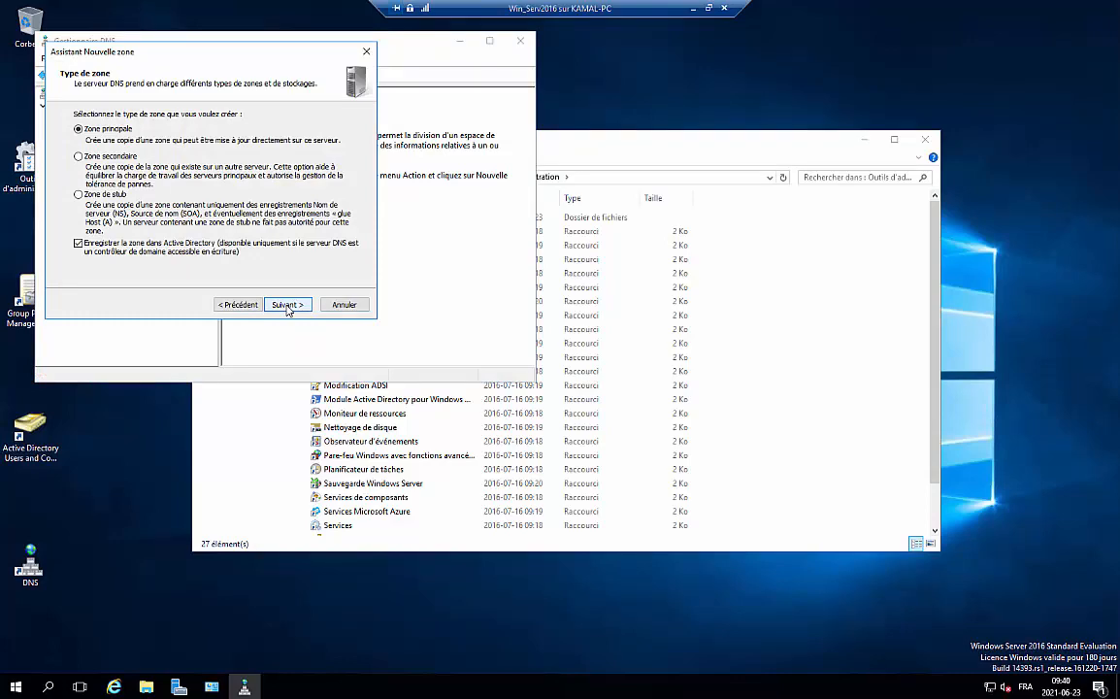
{"action": "left_click", "coordinate": [287, 305]}
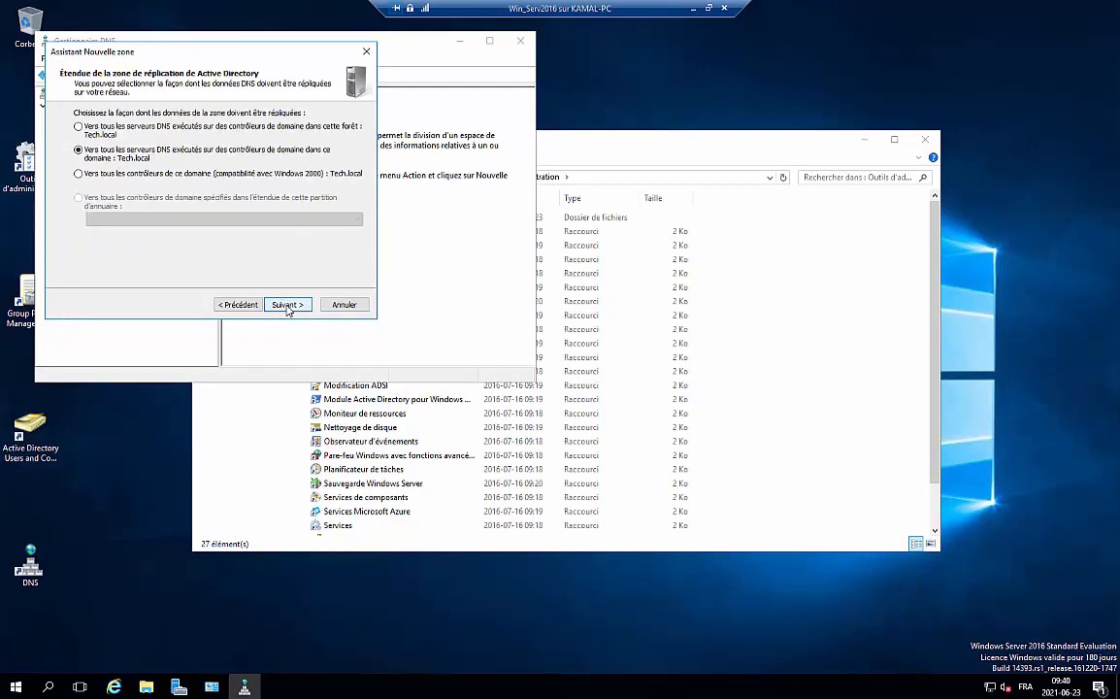
{"action": "left_click", "coordinate": [286, 305]}
{"action": "left_click", "coordinate": [286, 304]}
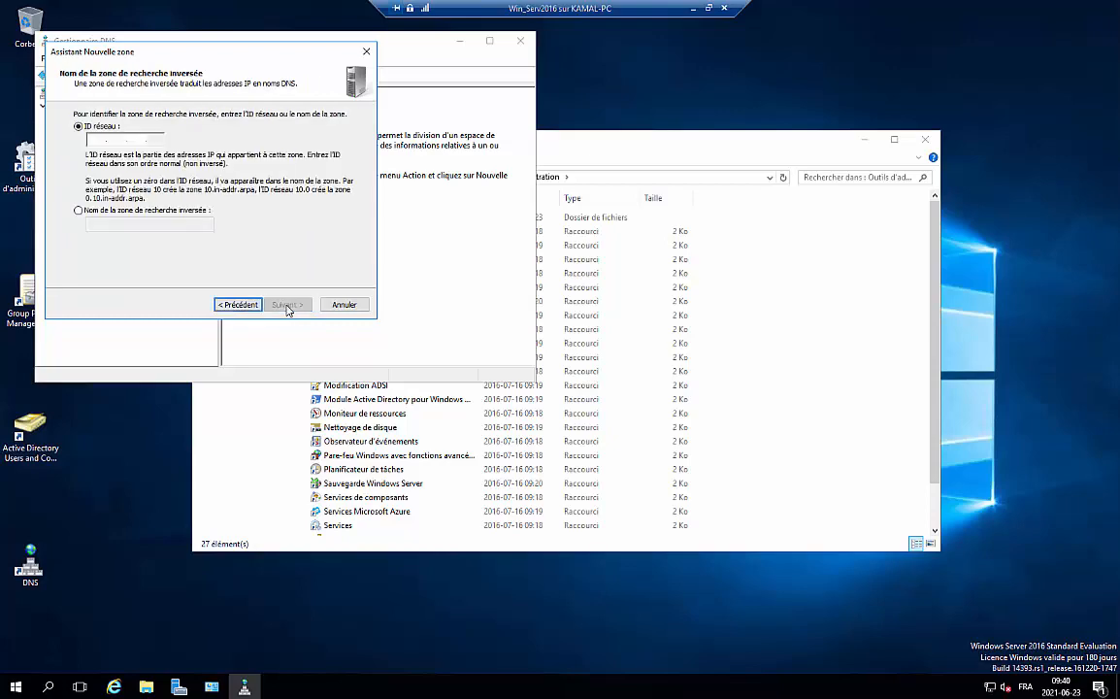
{"action": "left_click", "coordinate": [339, 304]}
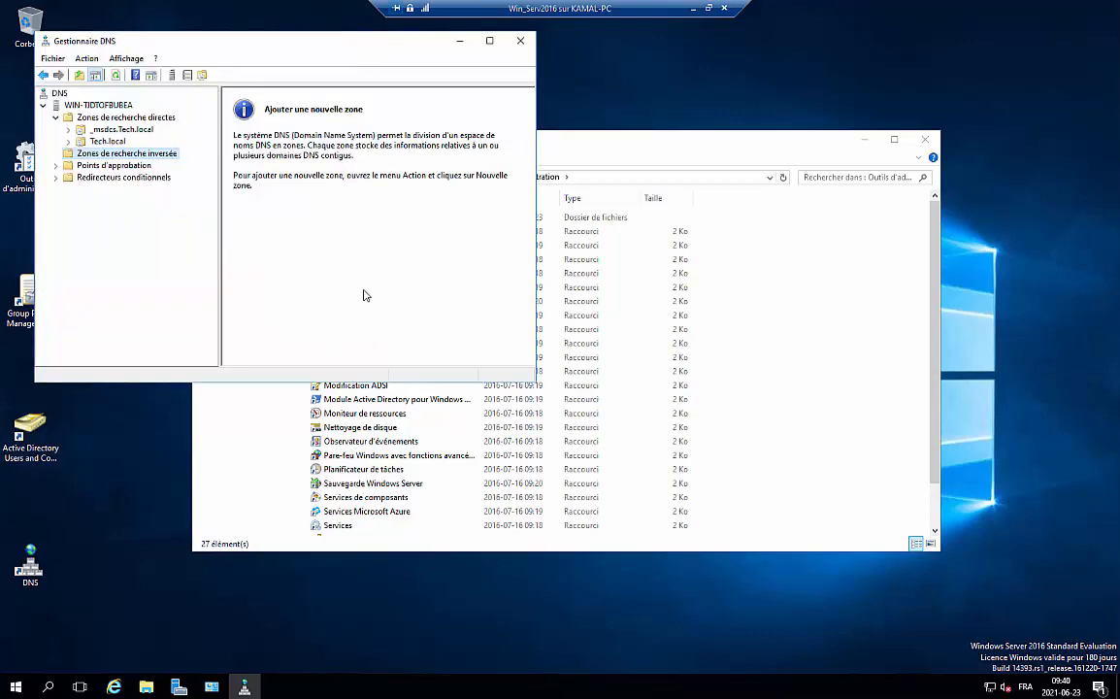
Maximize DNS Manager, check the empty trust points and conditional forwarders, and collapse the server
{"action": "left_click", "coordinate": [60, 166]}
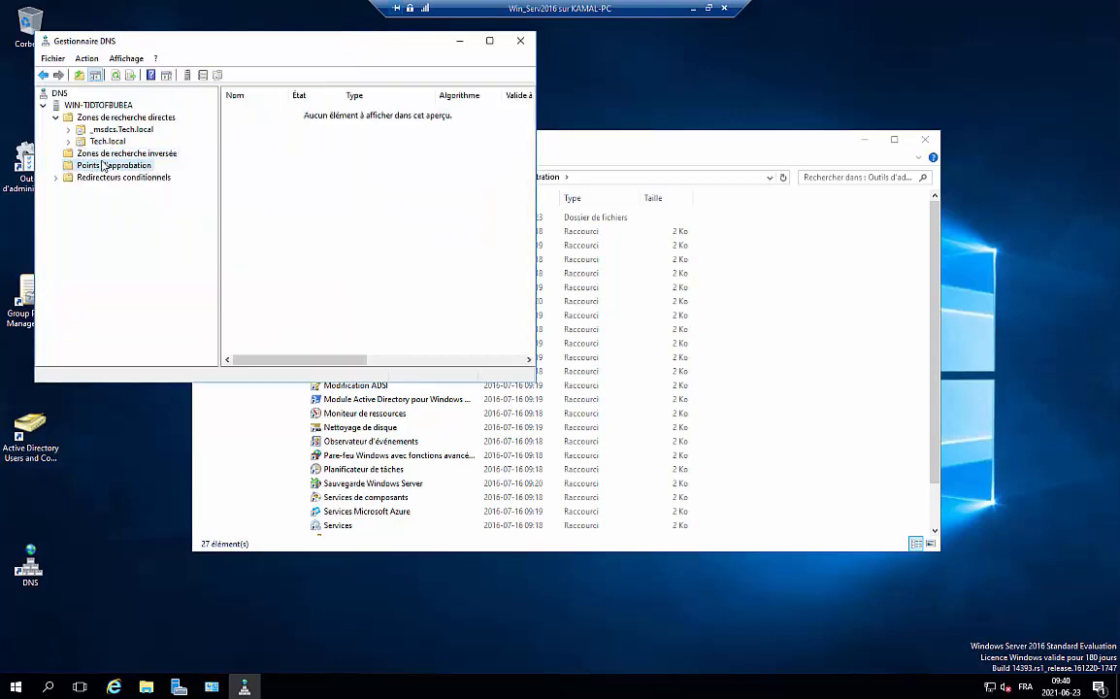
{"action": "left_click", "coordinate": [106, 155]}
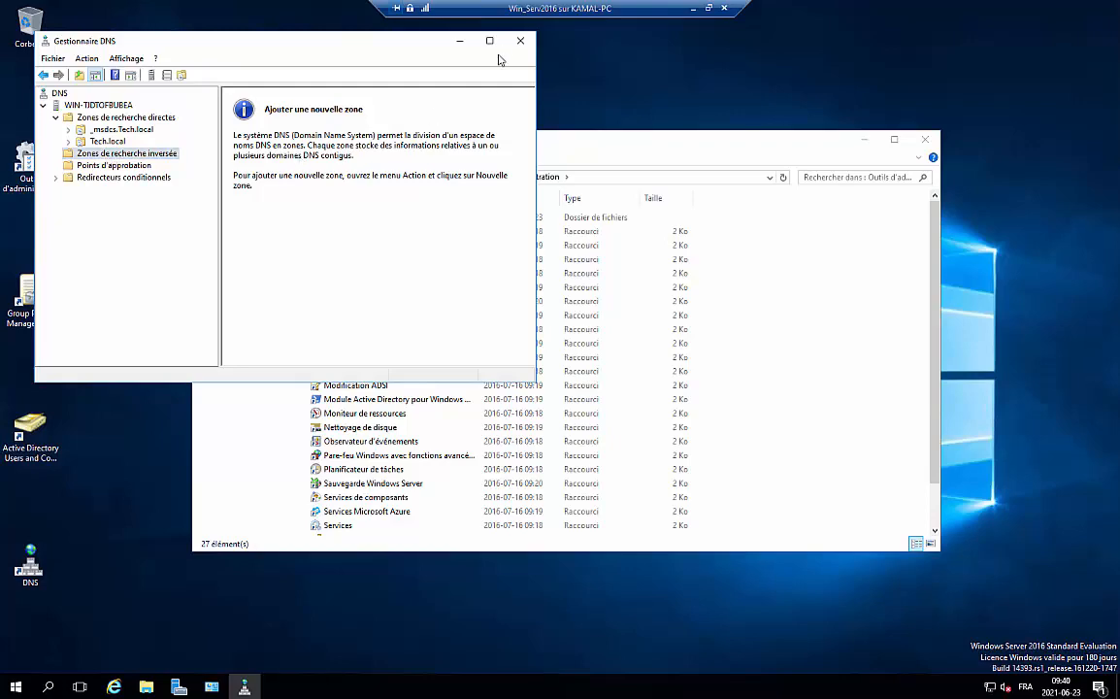
{"action": "left_click", "coordinate": [489, 41]}
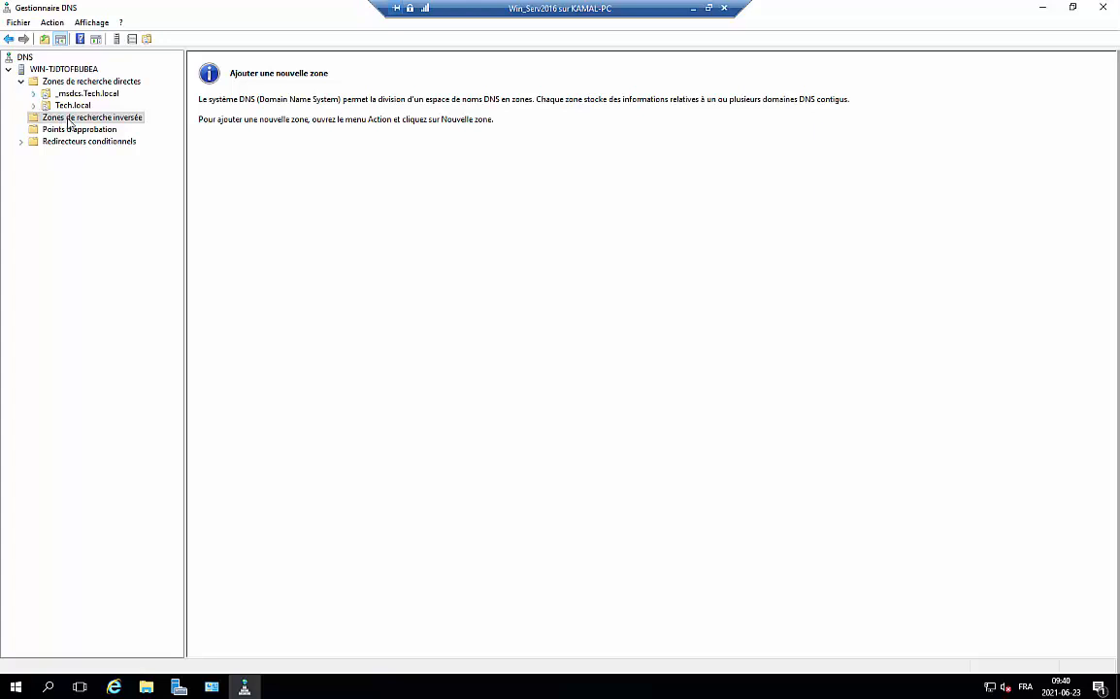
{"action": "left_click", "coordinate": [64, 128]}
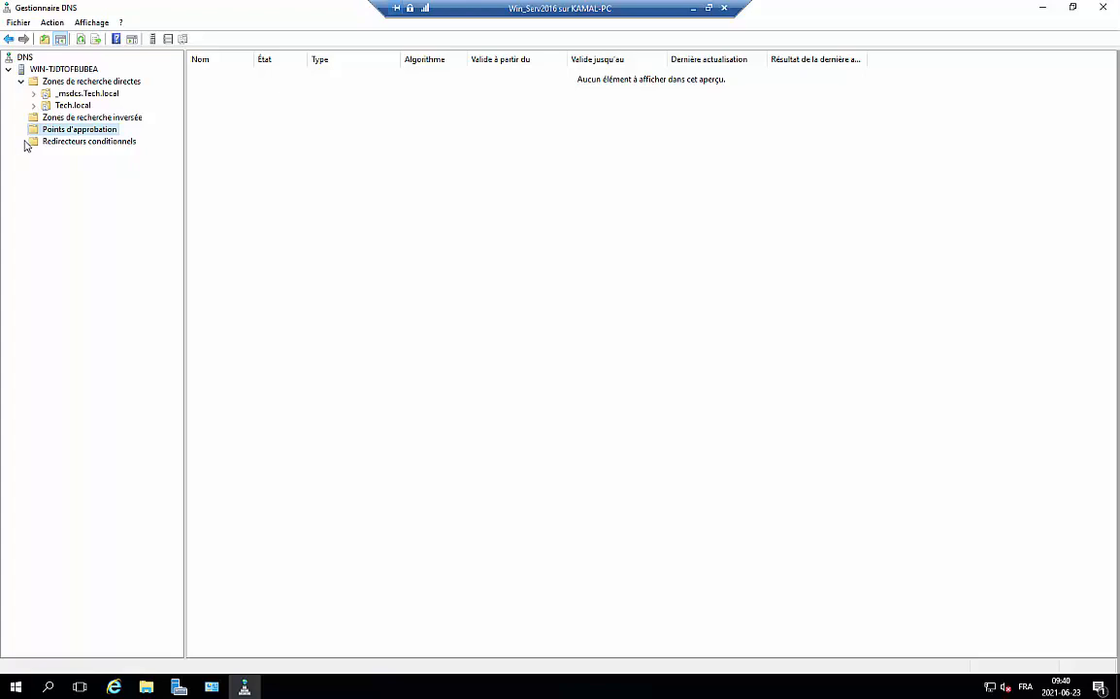
{"action": "left_click", "coordinate": [46, 143]}
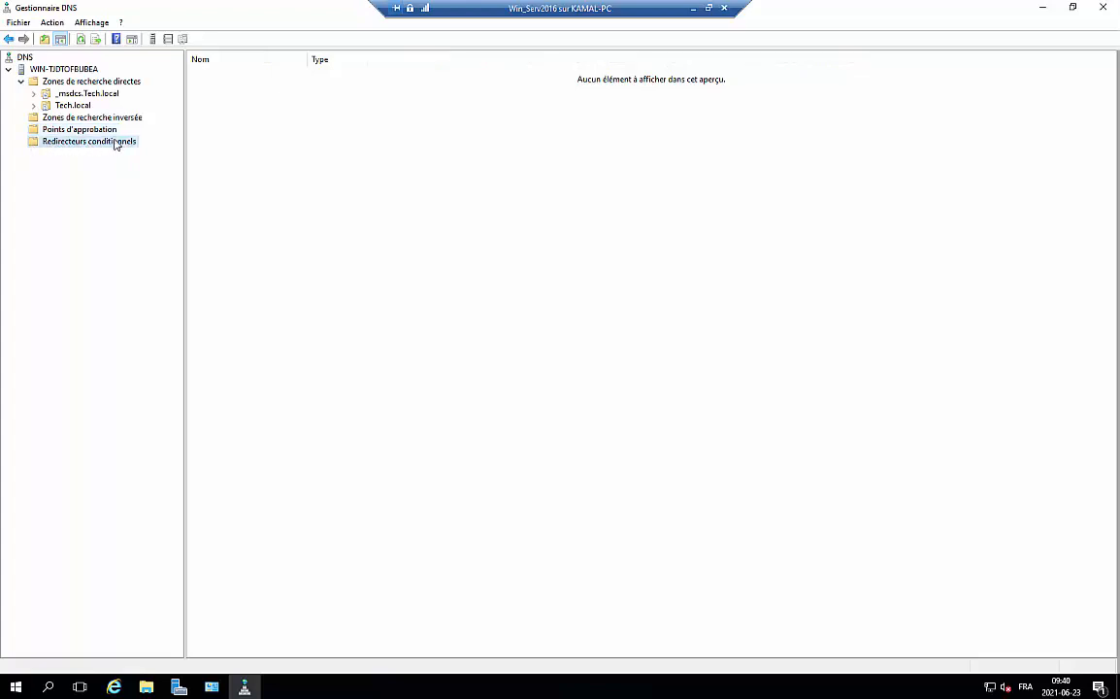
{"action": "left_click", "coordinate": [66, 129]}
{"action": "left_click", "coordinate": [21, 82]}
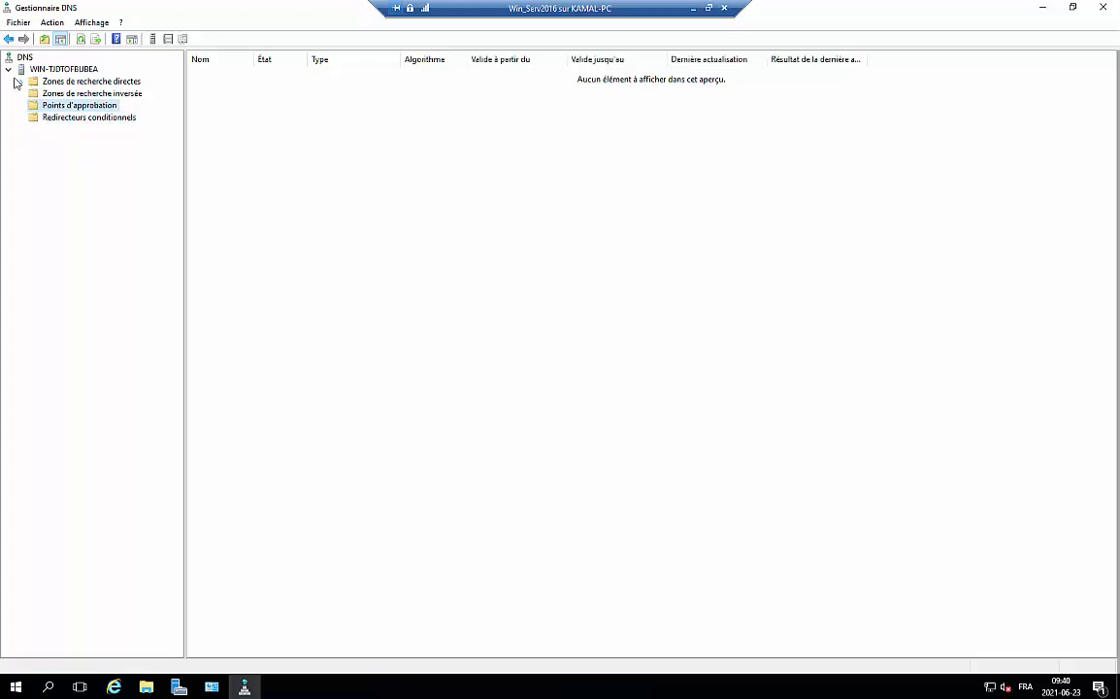
{"action": "left_click", "coordinate": [10, 69]}
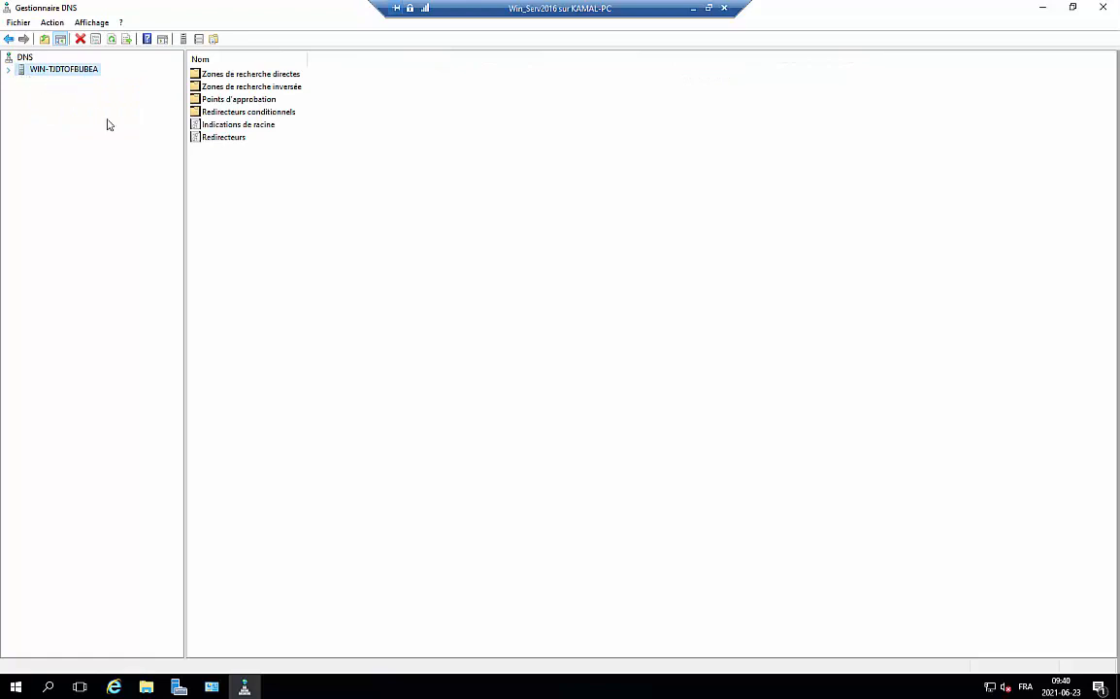
Confirm the server's forwarder is 8.8.8.8 (dns google) and close its Properties with OK
{"action": "double_click", "coordinate": [216, 138]}
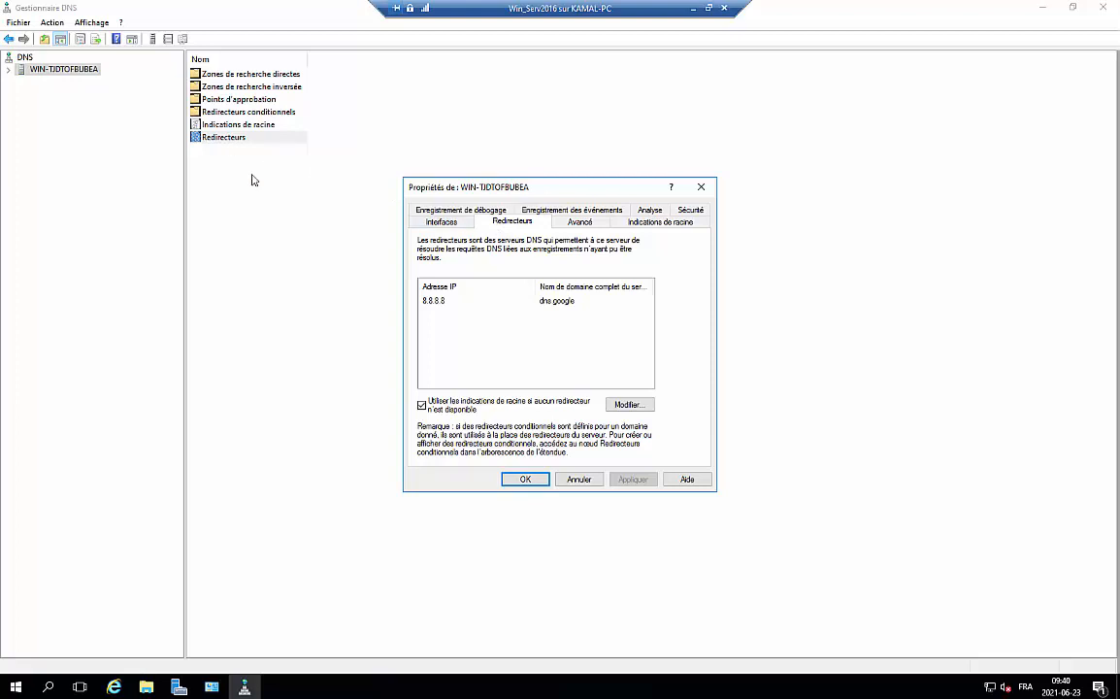
{"action": "left_click", "coordinate": [526, 481]}
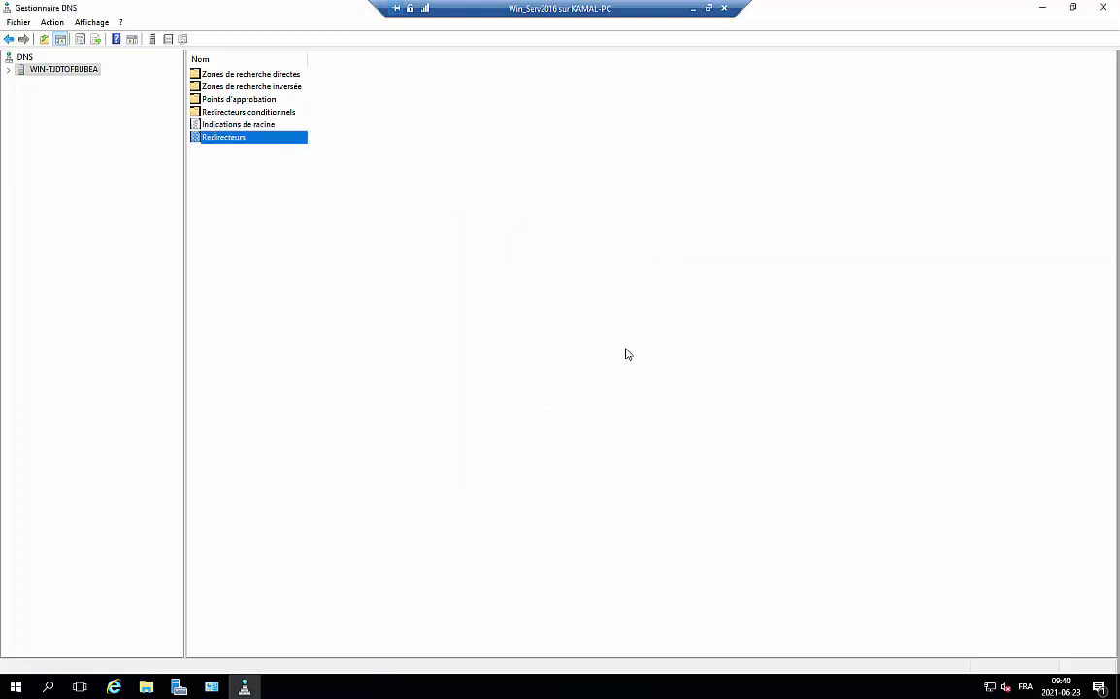
Open the Ethernet adapter's IPv4 properties via Network and Sharing Center
{"action": "right_click", "coordinate": [990, 686]}
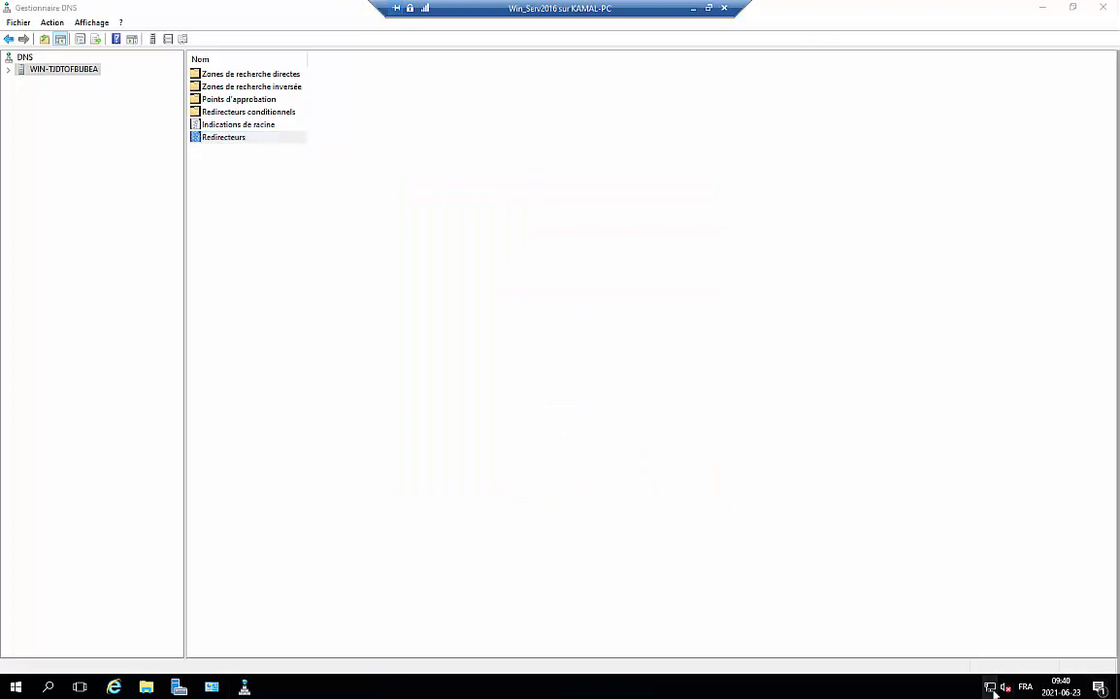
{"action": "left_click", "coordinate": [990, 679]}
{"action": "left_click", "coordinate": [294, 243]}
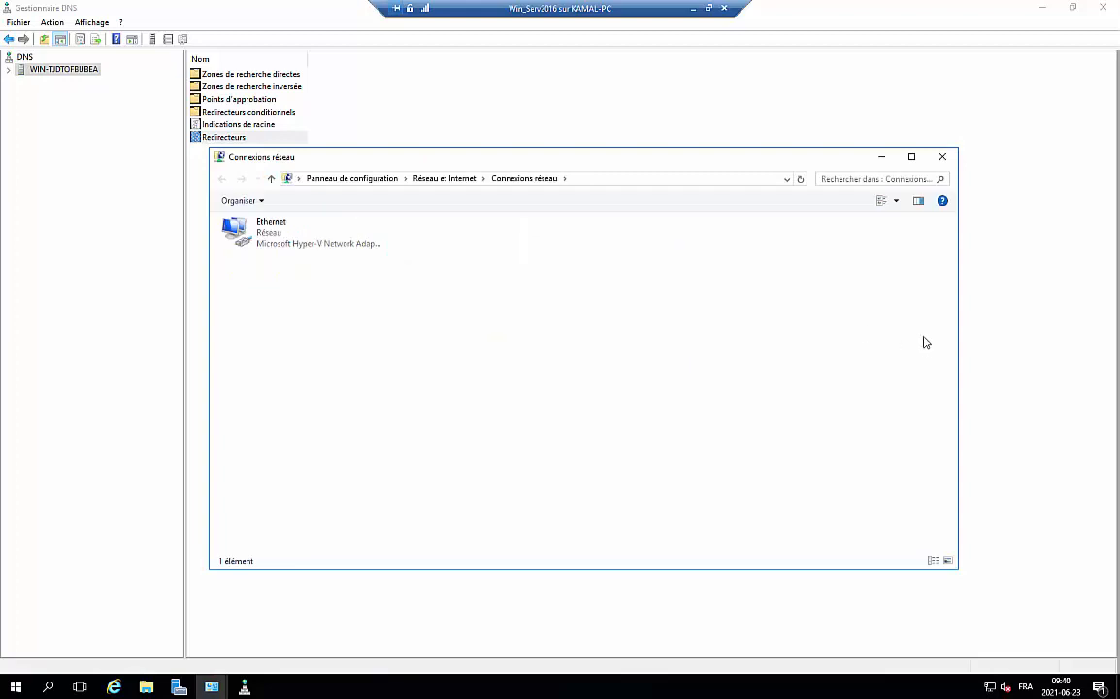
{"action": "double_click", "coordinate": [277, 237]}
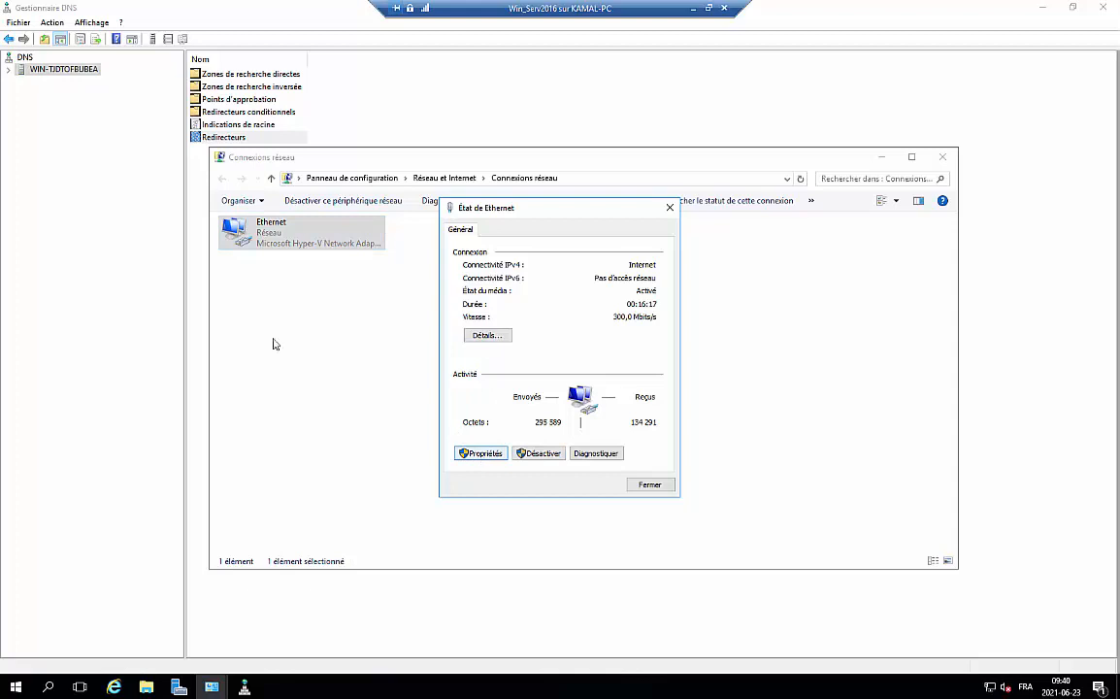
{"action": "left_click", "coordinate": [481, 454]}
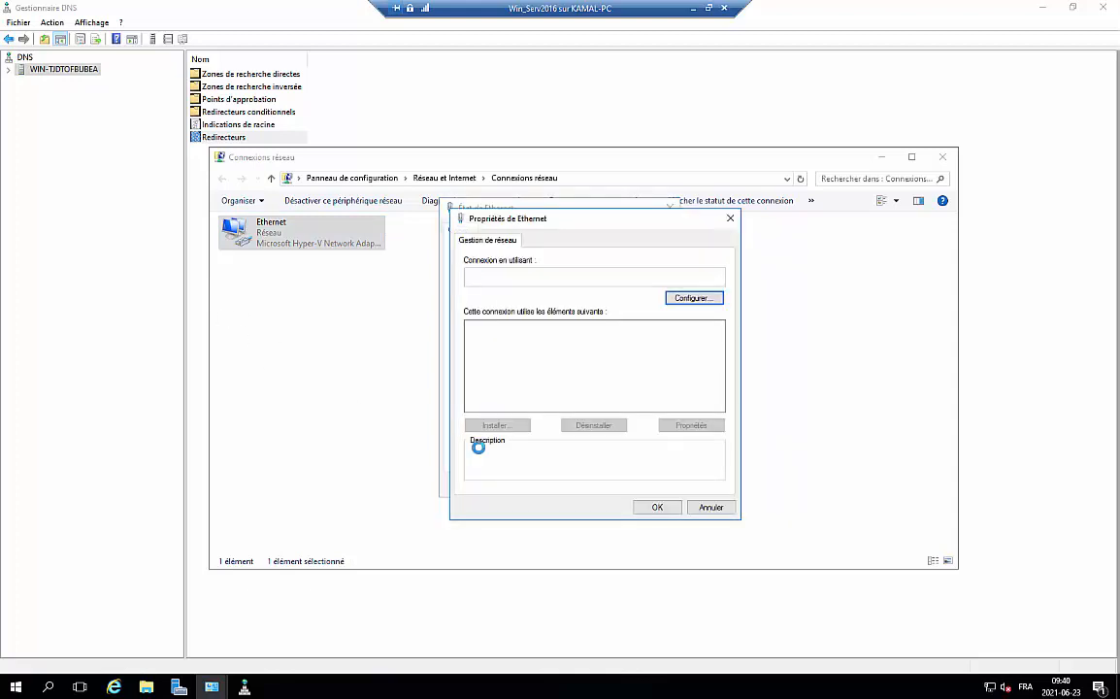
{"action": "double_click", "coordinate": [573, 361]}
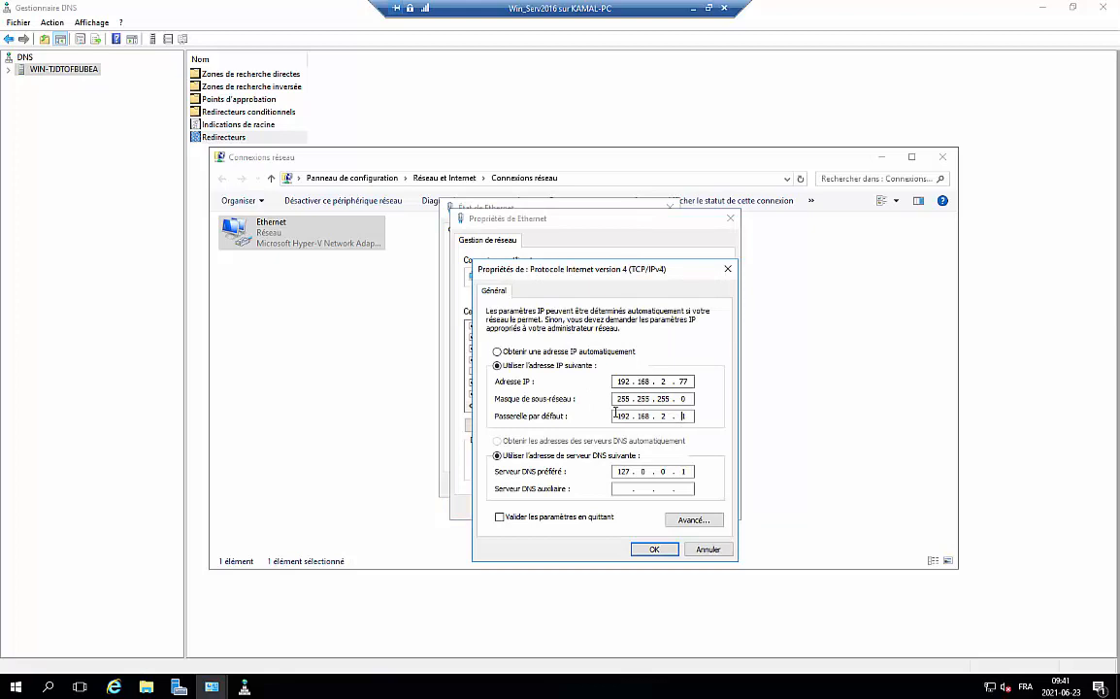
Set preferred DNS to 192.168.2.77 and alternate DNS to 127.0.0.1
{"action": "left_click_drag", "start_coordinate": [632, 471], "coordinate": [597, 473]}
{"action": "left_click", "coordinate": [632, 471]}
{"action": "left_click", "coordinate": [624, 488]}
{"action": "left_click_drag", "start_coordinate": [618, 470], "coordinate": [632, 472]}
{"action": "left_click", "coordinate": [613, 488]}
{"action": "left_click", "coordinate": [621, 488]}
{"action": "left_click_drag", "start_coordinate": [627, 471], "coordinate": [614, 471]}
{"action": "left_click", "coordinate": [651, 549]}
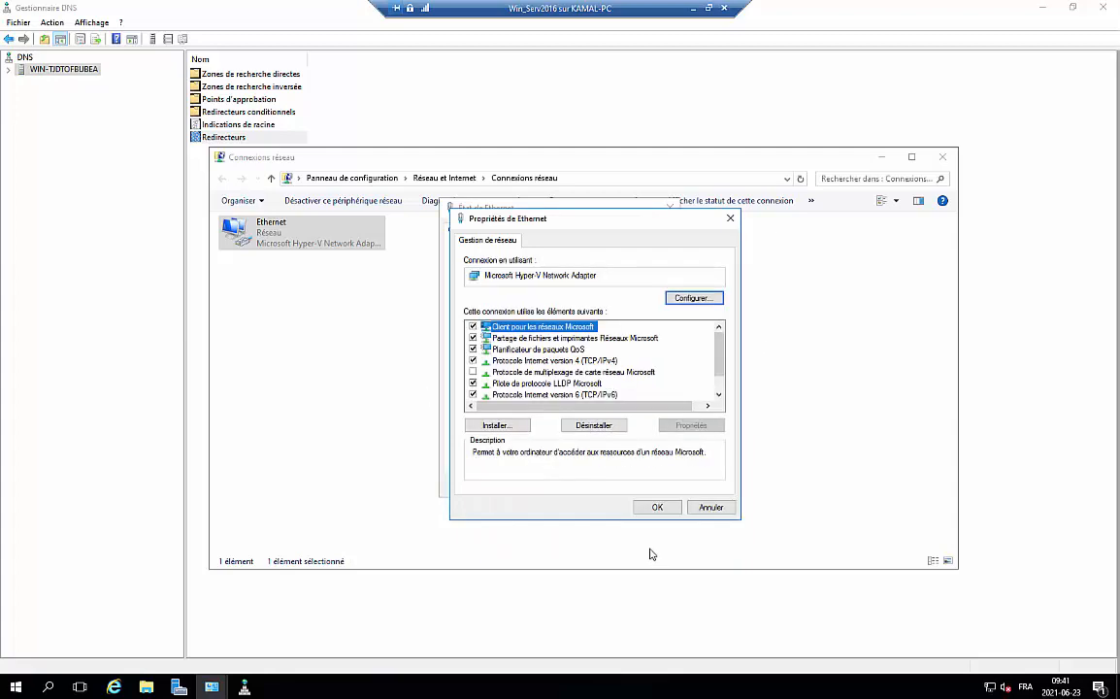
Recheck the IPv4 DNS addresses, then close the adapter and network windows
{"action": "left_click", "coordinate": [561, 362]}
{"action": "double_click", "coordinate": [560, 362]}
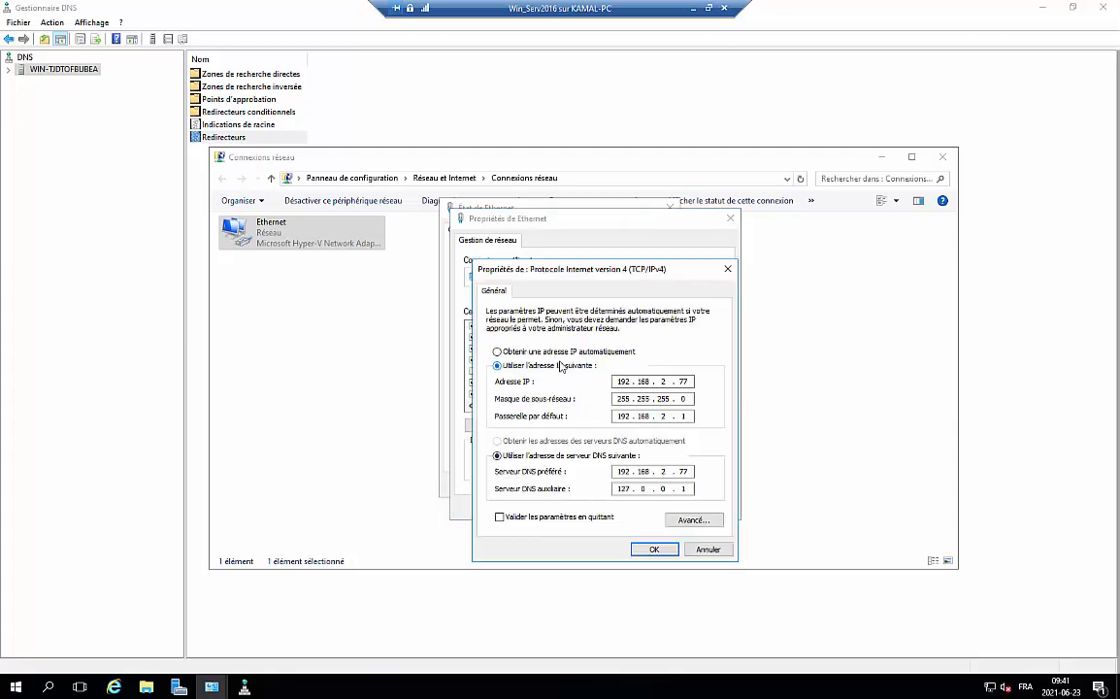
{"action": "left_click", "coordinate": [655, 549]}
{"action": "left_click", "coordinate": [654, 509]}
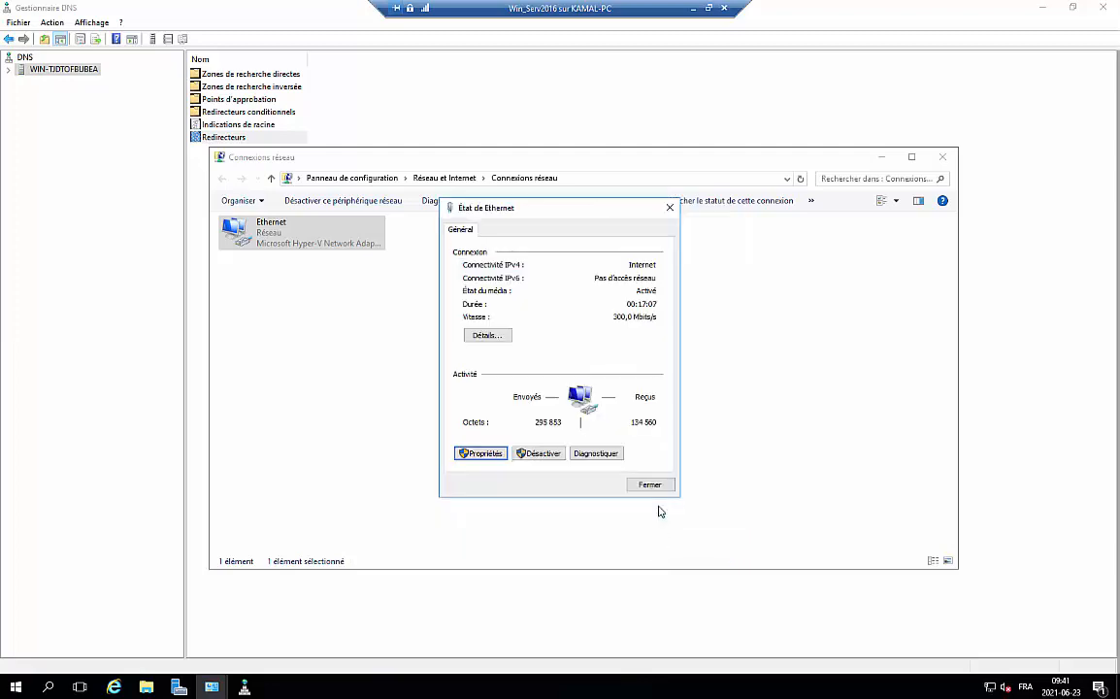
{"action": "left_click", "coordinate": [652, 486]}
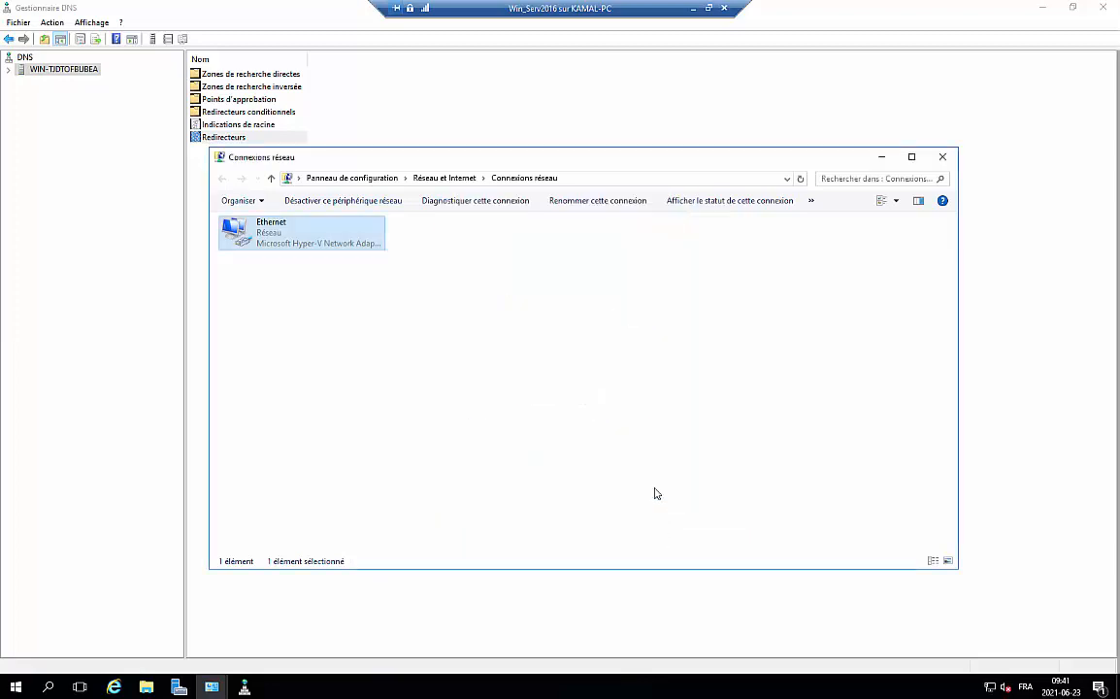
{"action": "left_click", "coordinate": [419, 313]}
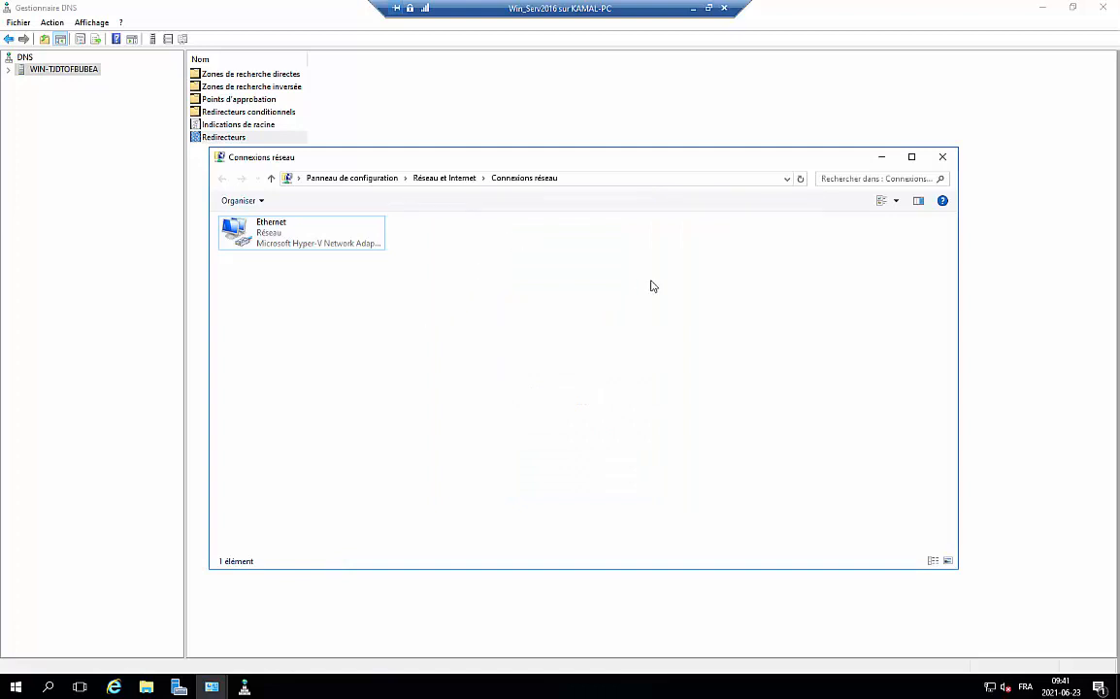
{"action": "left_click", "coordinate": [942, 157]}
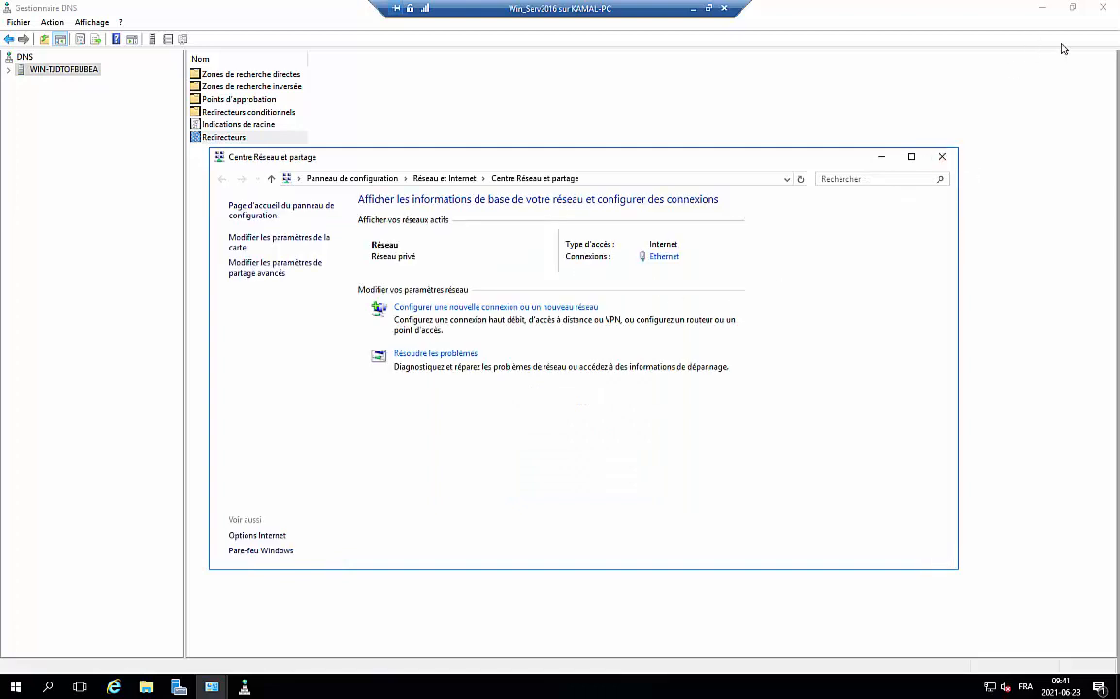
{"action": "left_click", "coordinate": [943, 156]}
{"action": "left_click", "coordinate": [1043, 9]}
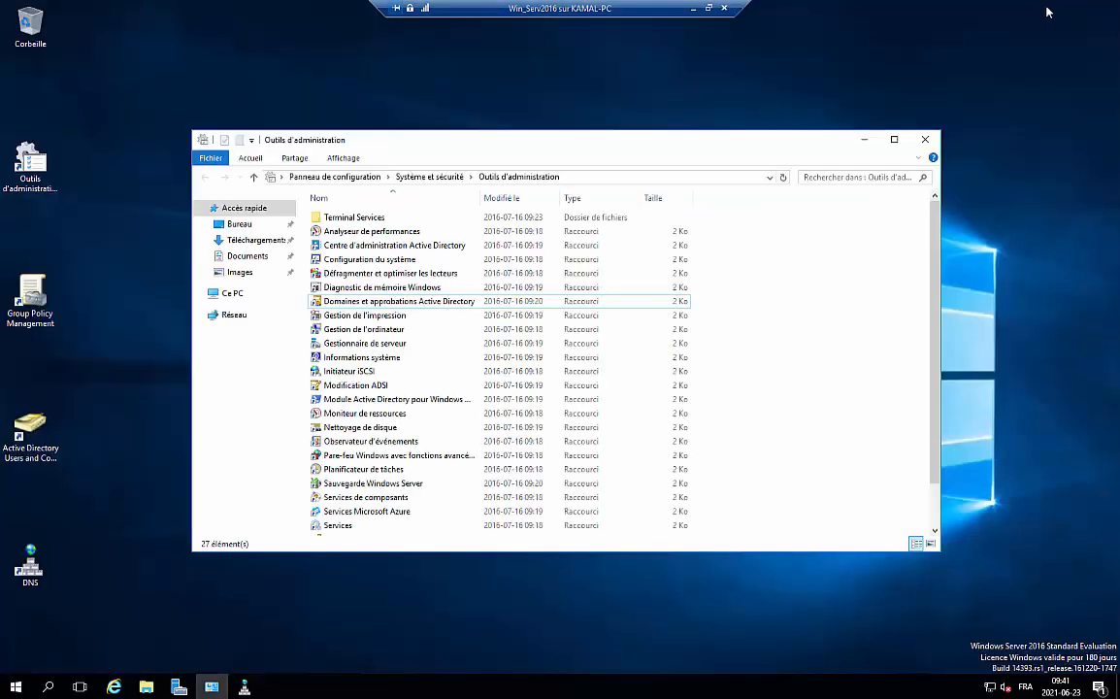
Launch Active Directory Users and Computers and show Tech.local's Users container
{"action": "left_click", "coordinate": [925, 139]}
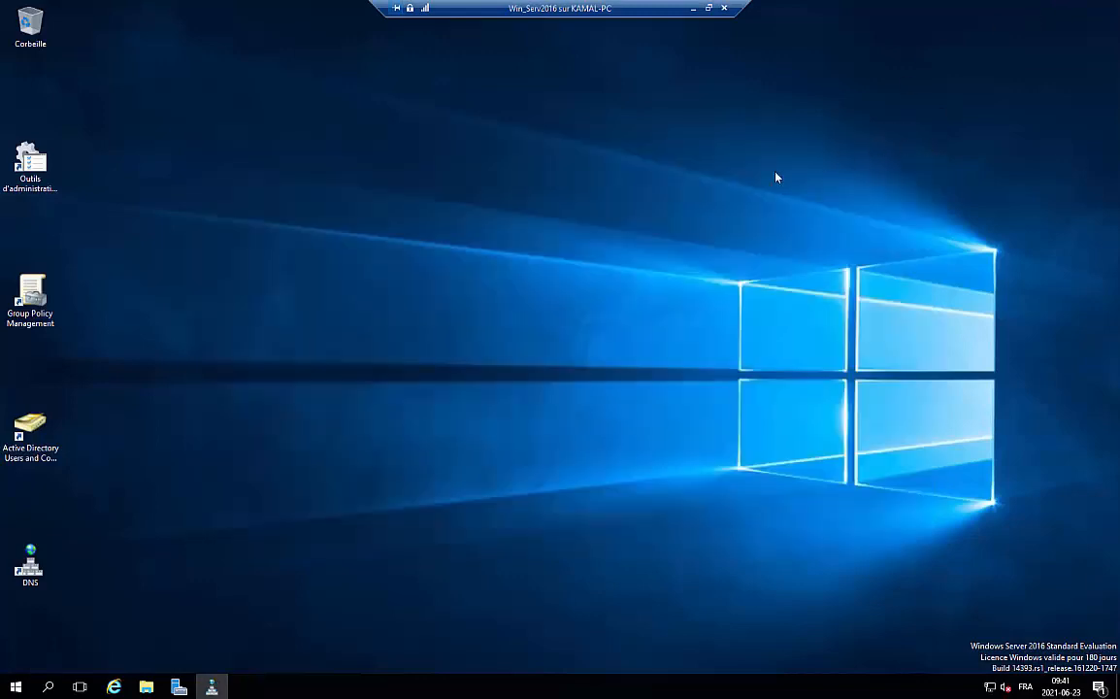
{"action": "right_click", "coordinate": [394, 150]}
{"action": "left_click", "coordinate": [444, 188]}
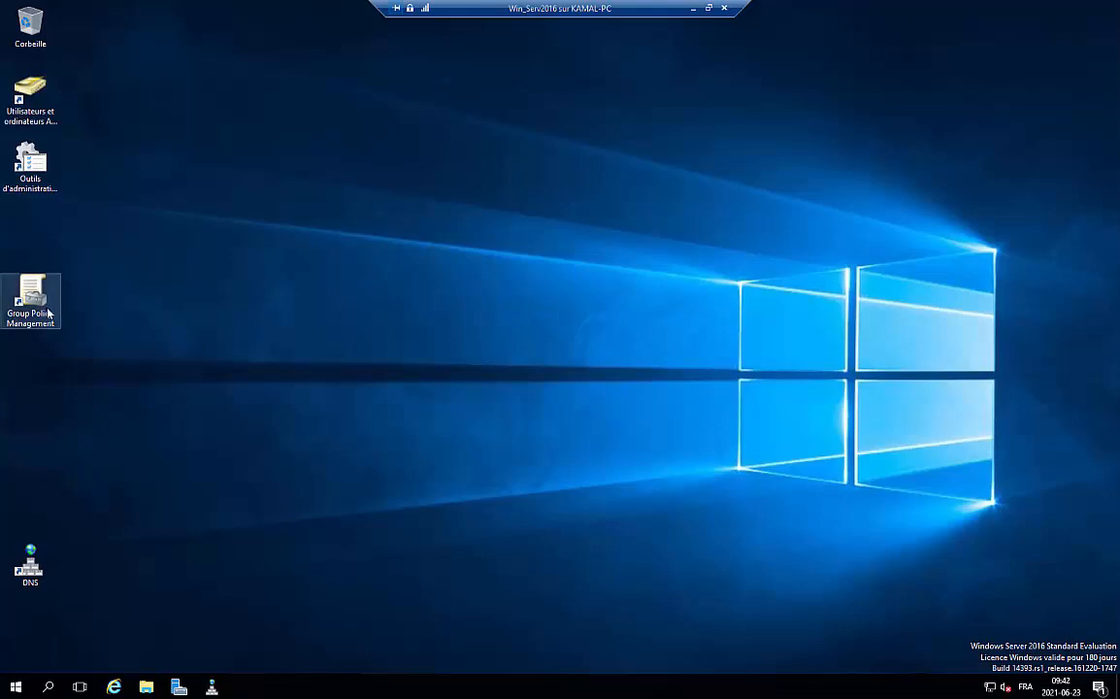
{"action": "left_click", "coordinate": [30, 97]}
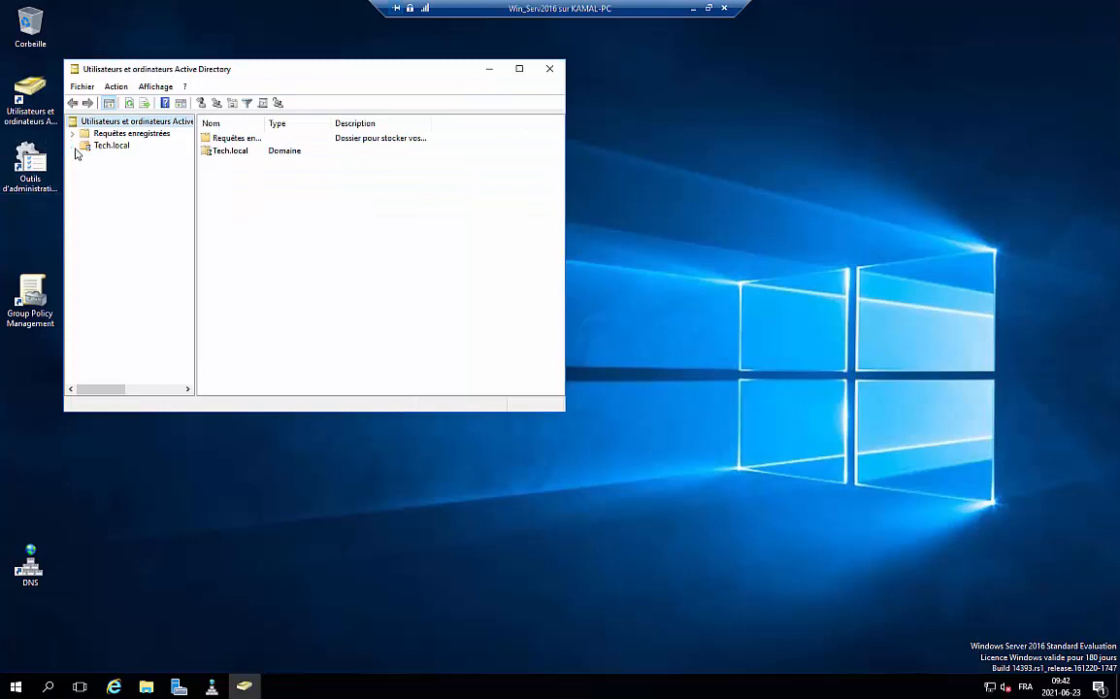
{"action": "left_click", "coordinate": [72, 146]}
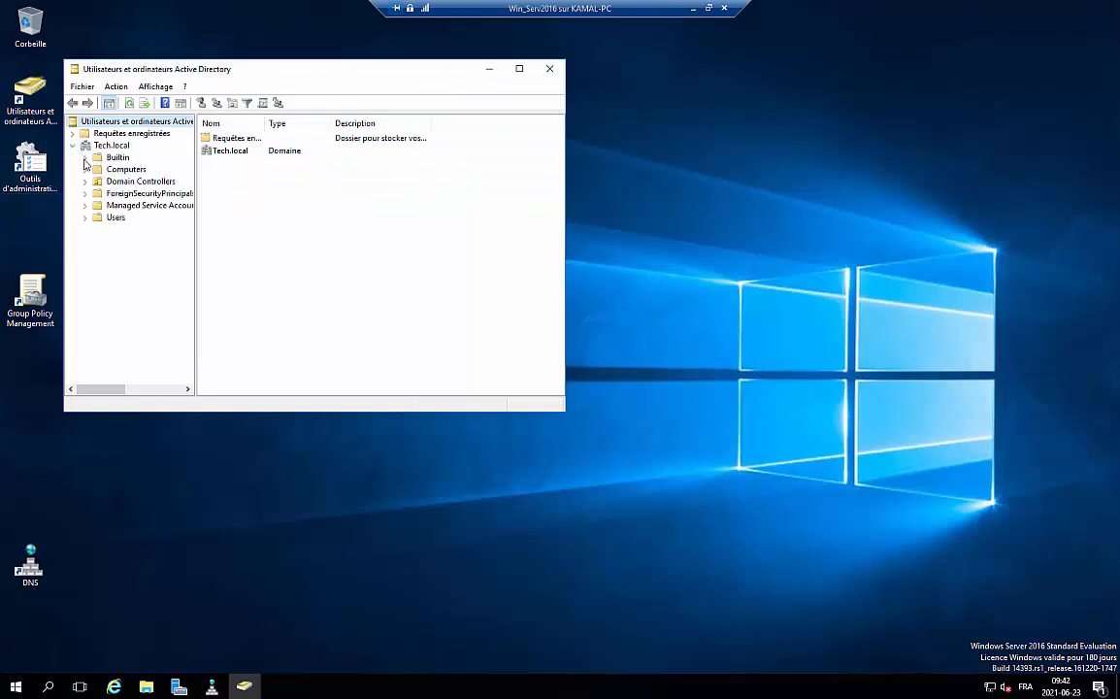
{"action": "left_click", "coordinate": [110, 217]}
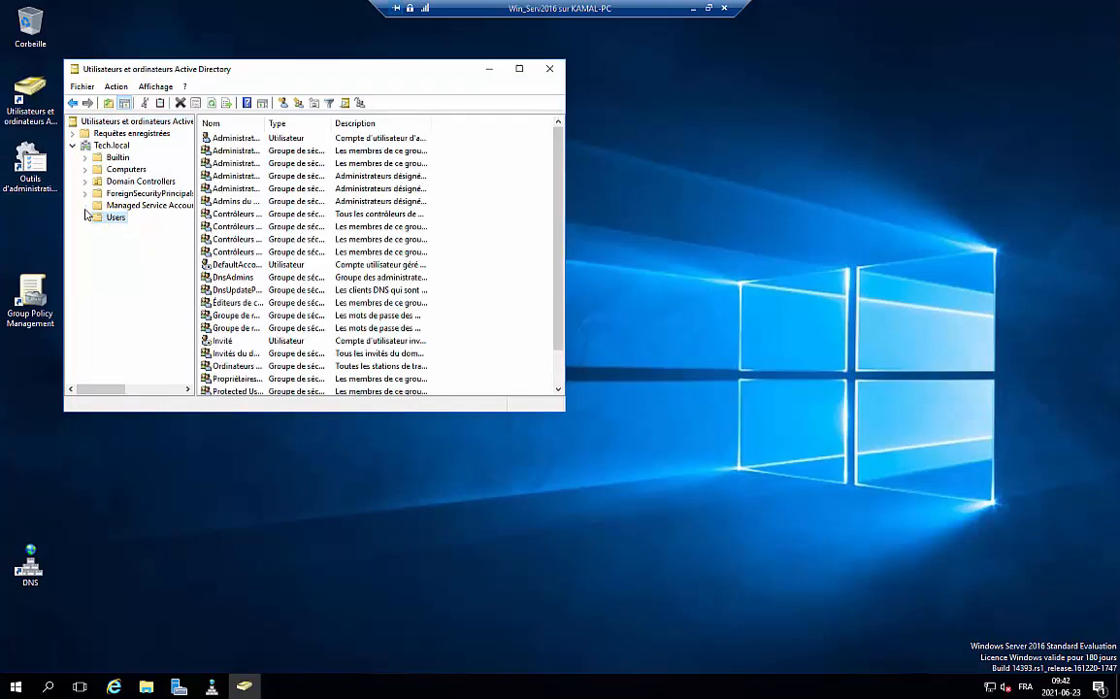
Add an organizational unit named User-Tech directly under the Tech.local domain
{"action": "right_click", "coordinate": [110, 146]}
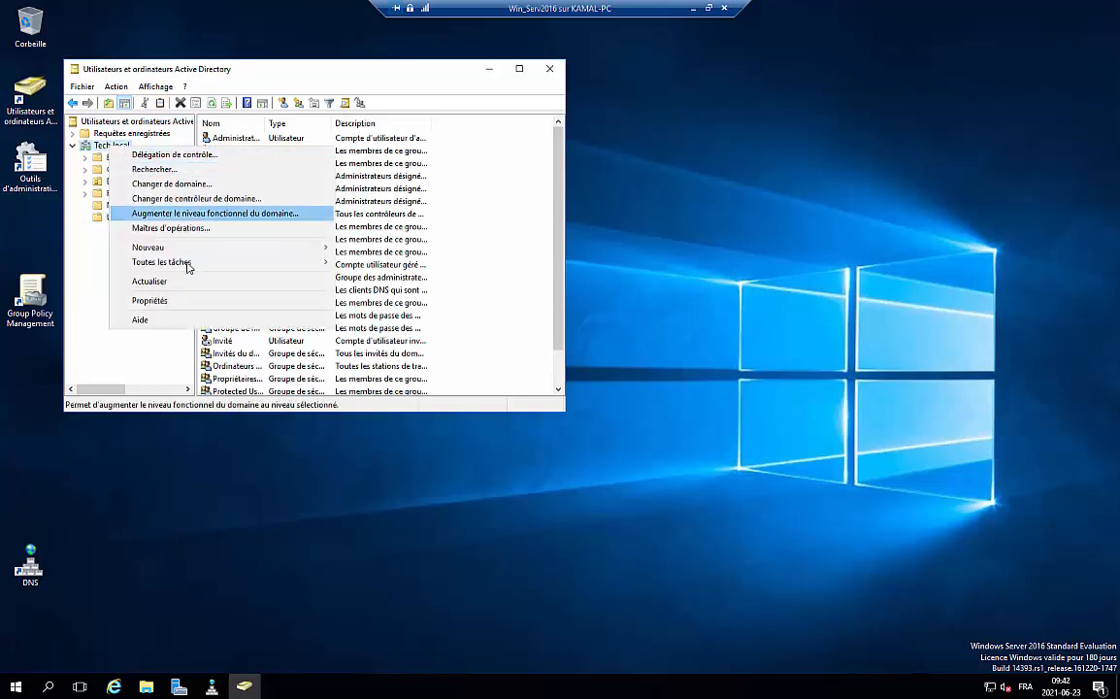
{"action": "mouse_move", "coordinate": [266, 252]}
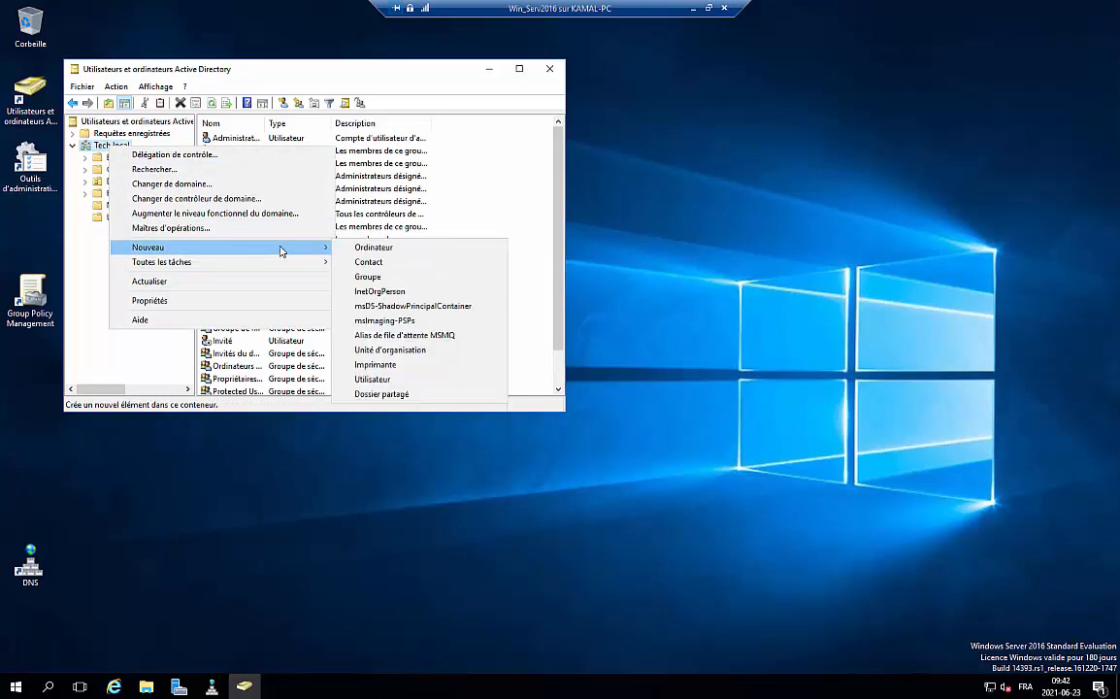
{"action": "left_click", "coordinate": [389, 350]}
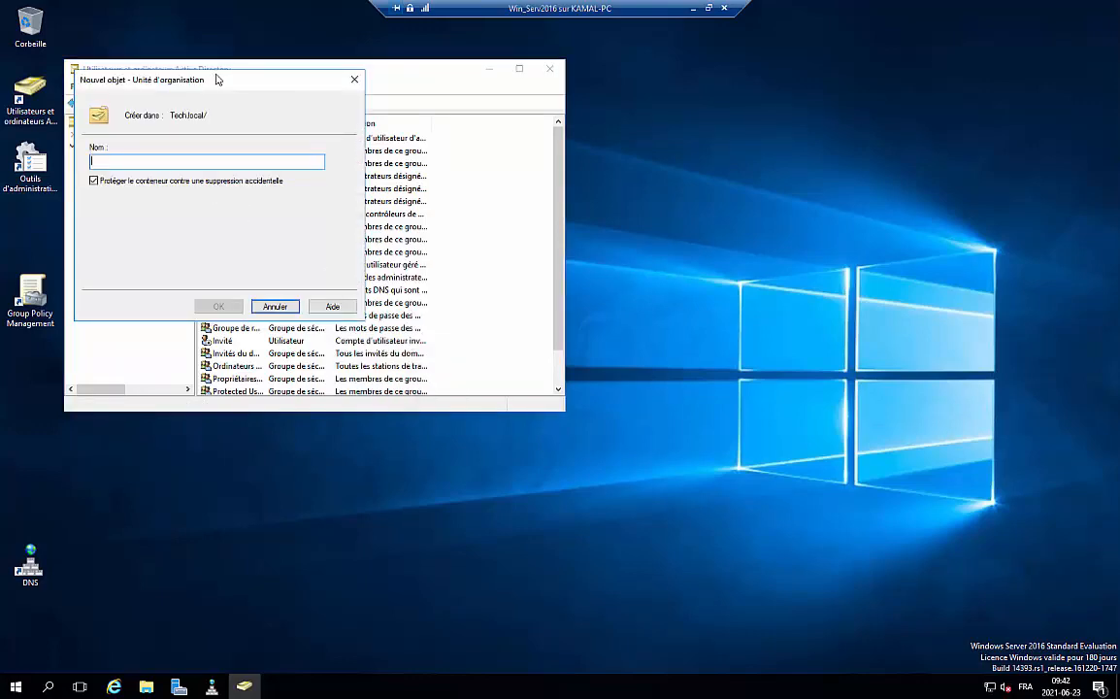
{"action": "left_click_drag", "start_coordinate": [219, 77], "coordinate": [365, 141]}
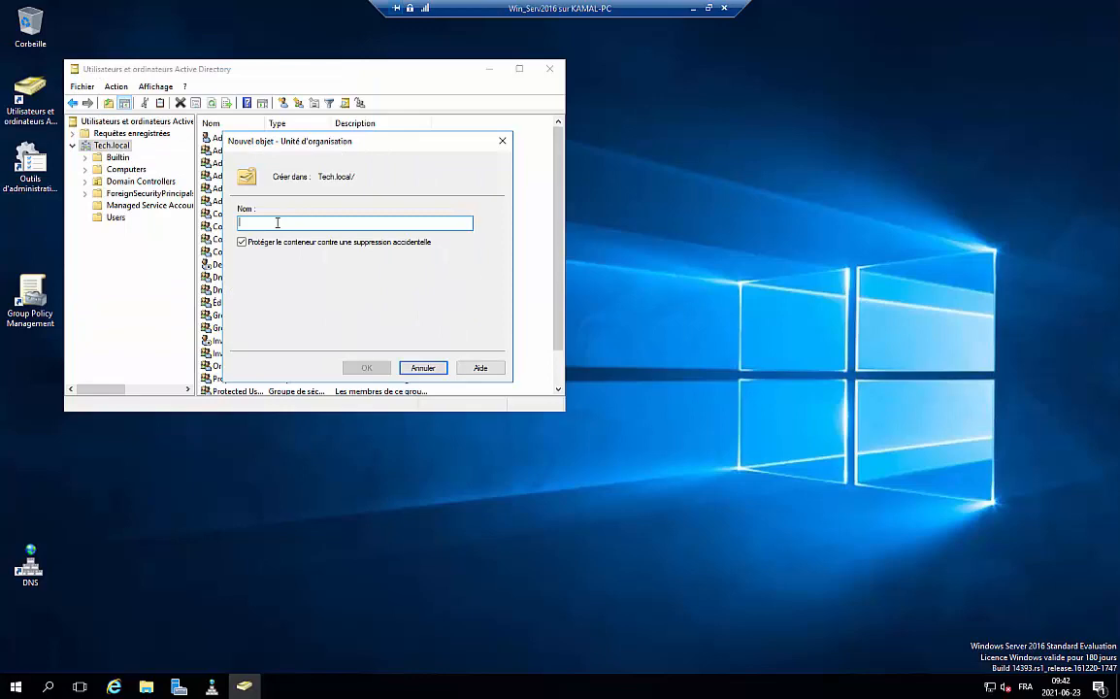
{"action": "type", "text": "User-Tech"}
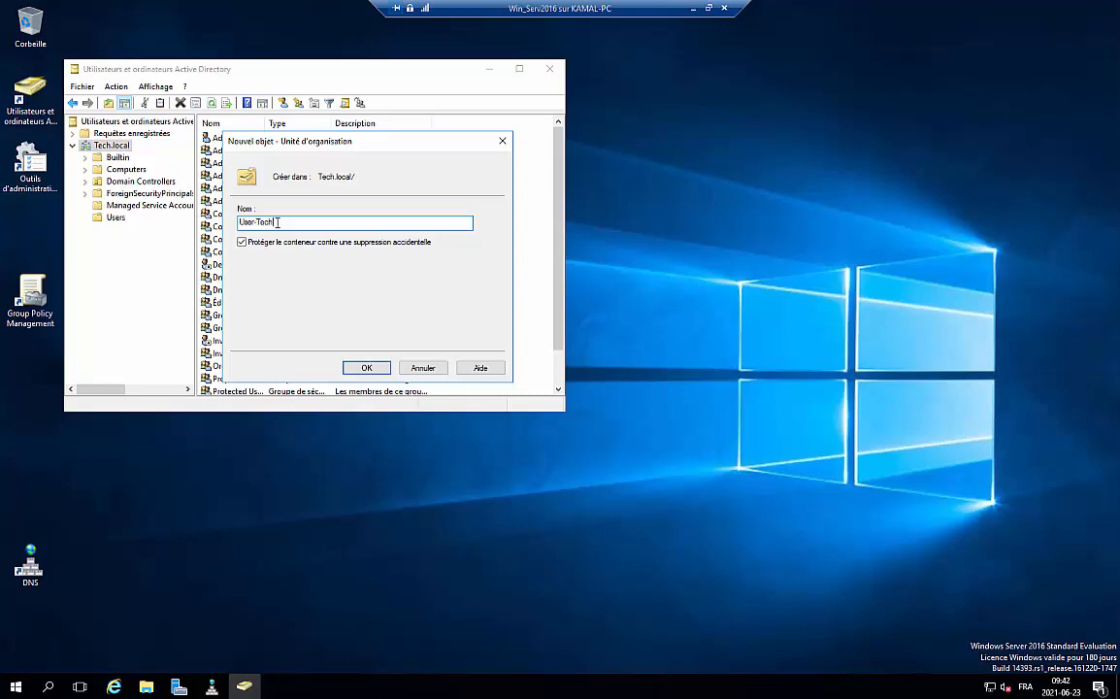
{"action": "left_click", "coordinate": [367, 368]}
{"action": "right_click", "coordinate": [112, 231]}
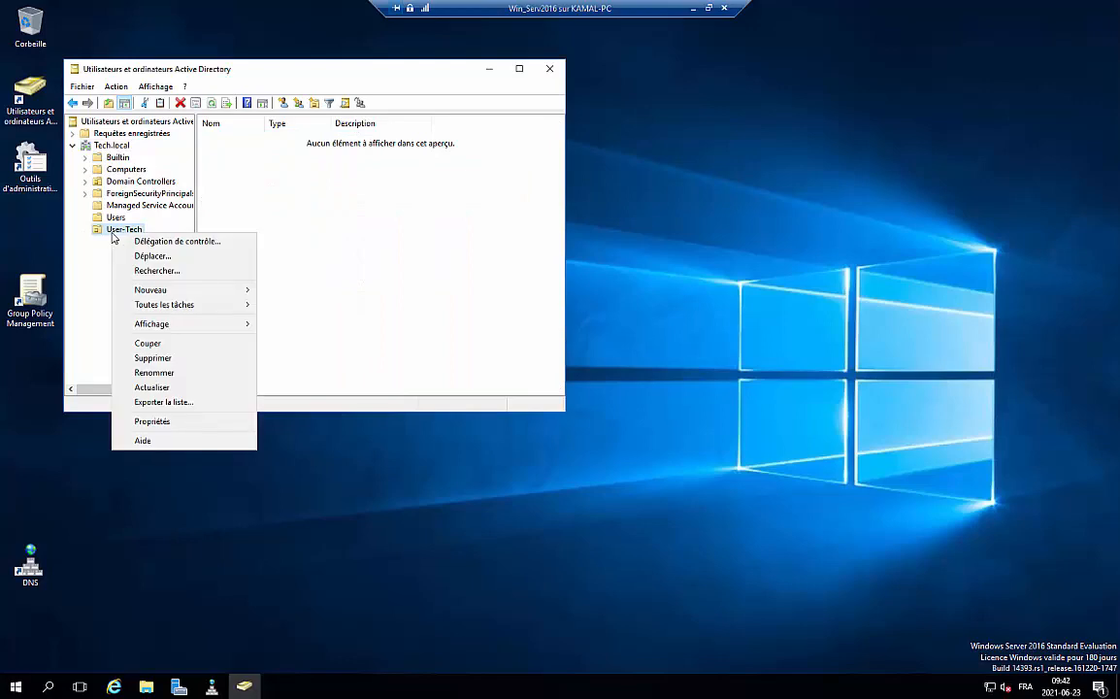
Start a new user in User-Tech, entering the first name, last name and logon name
{"action": "mouse_move", "coordinate": [210, 324]}
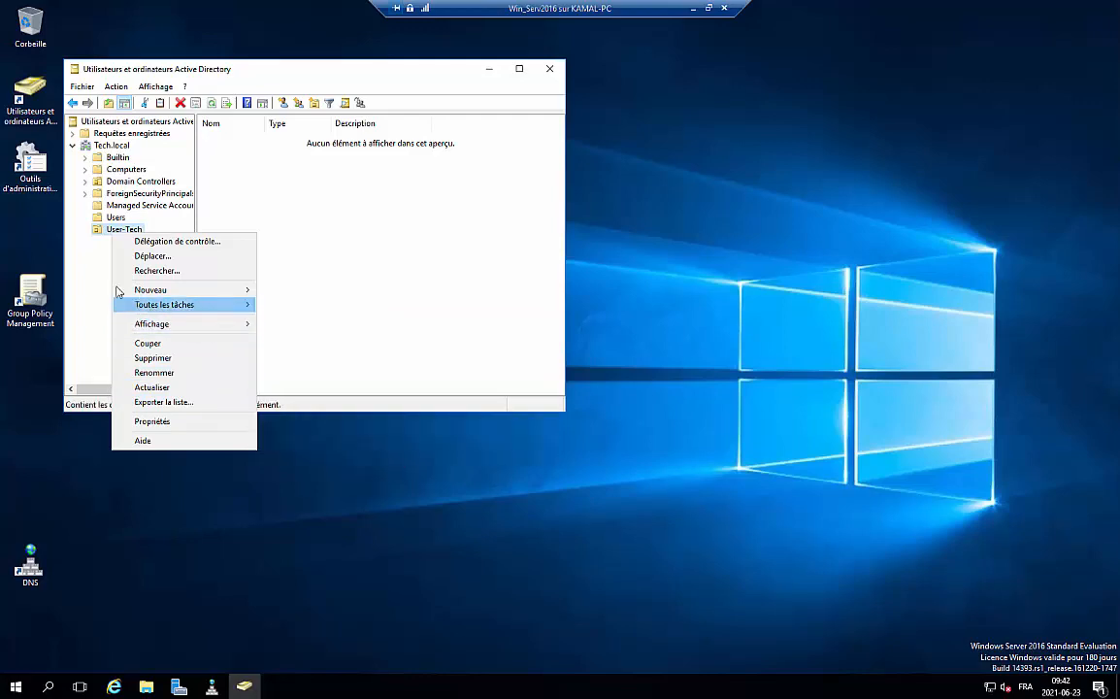
{"action": "right_click", "coordinate": [316, 218]}
{"action": "mouse_move", "coordinate": [437, 278]}
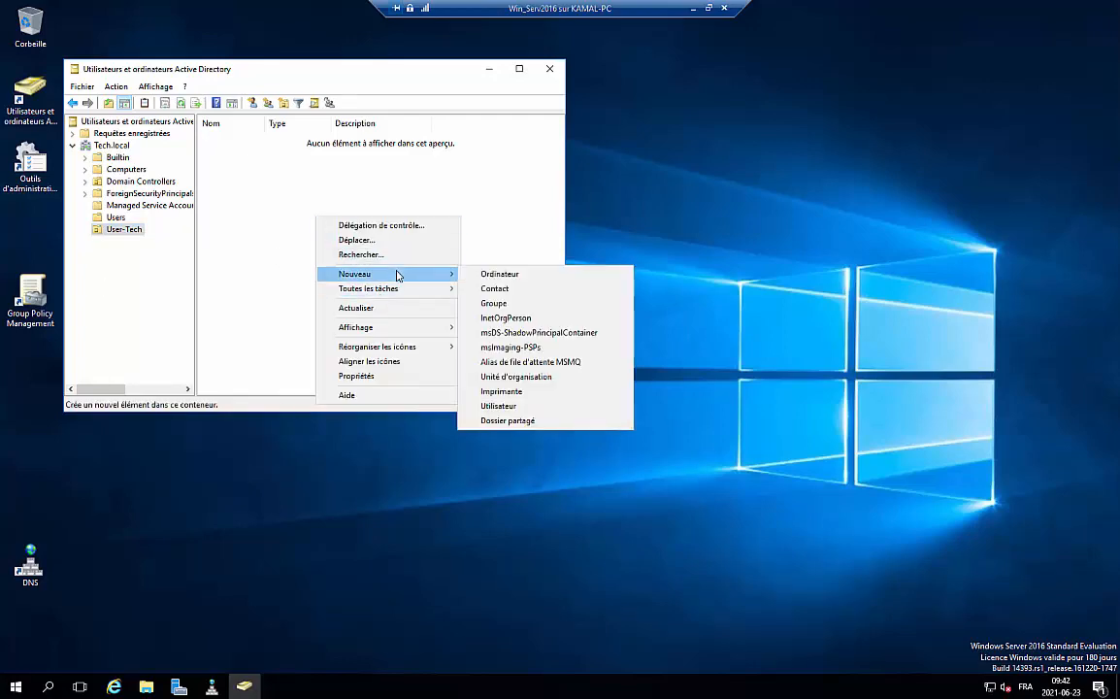
{"action": "left_click", "coordinate": [500, 406]}
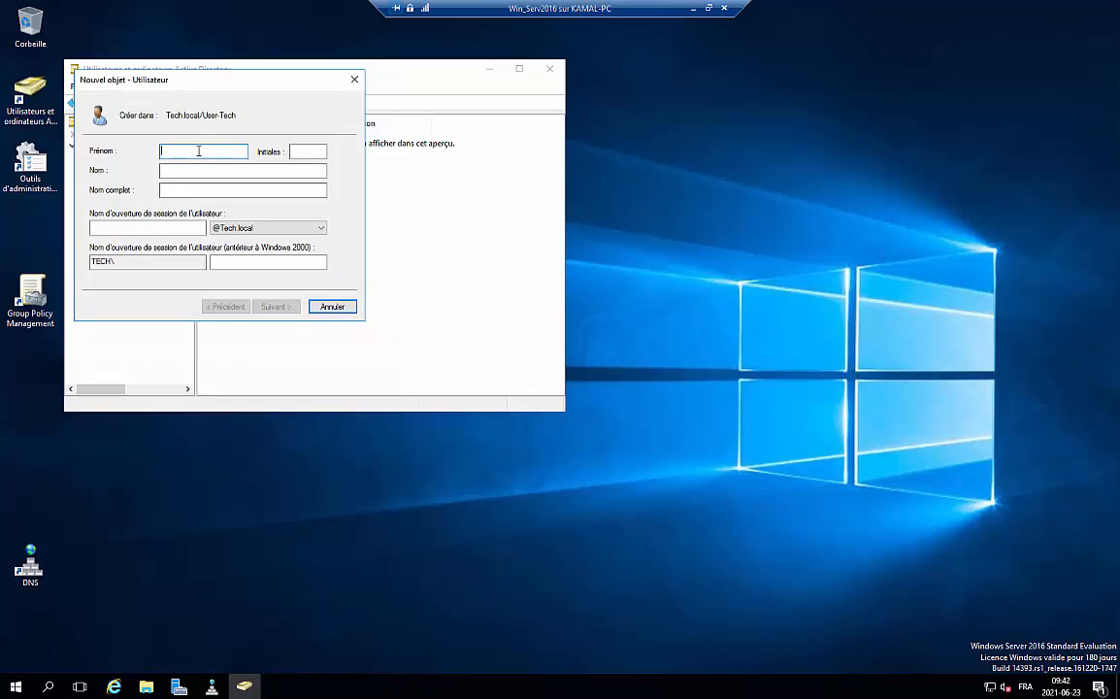
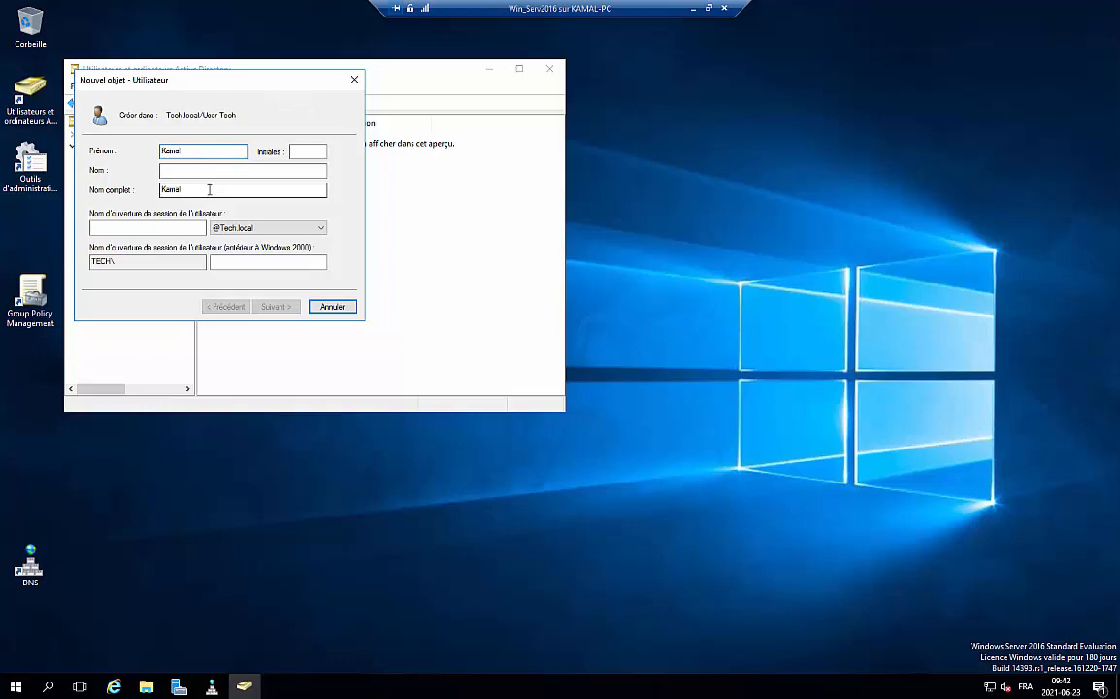
{"action": "left_click", "coordinate": [207, 171]}
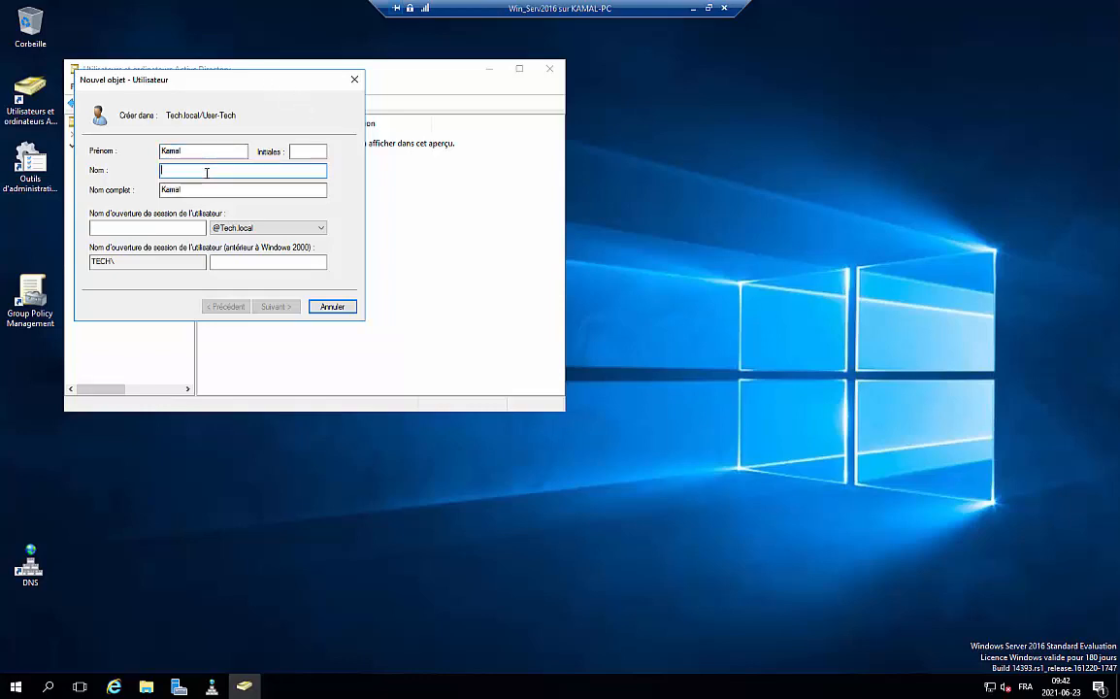
{"action": "left_click", "coordinate": [138, 227]}
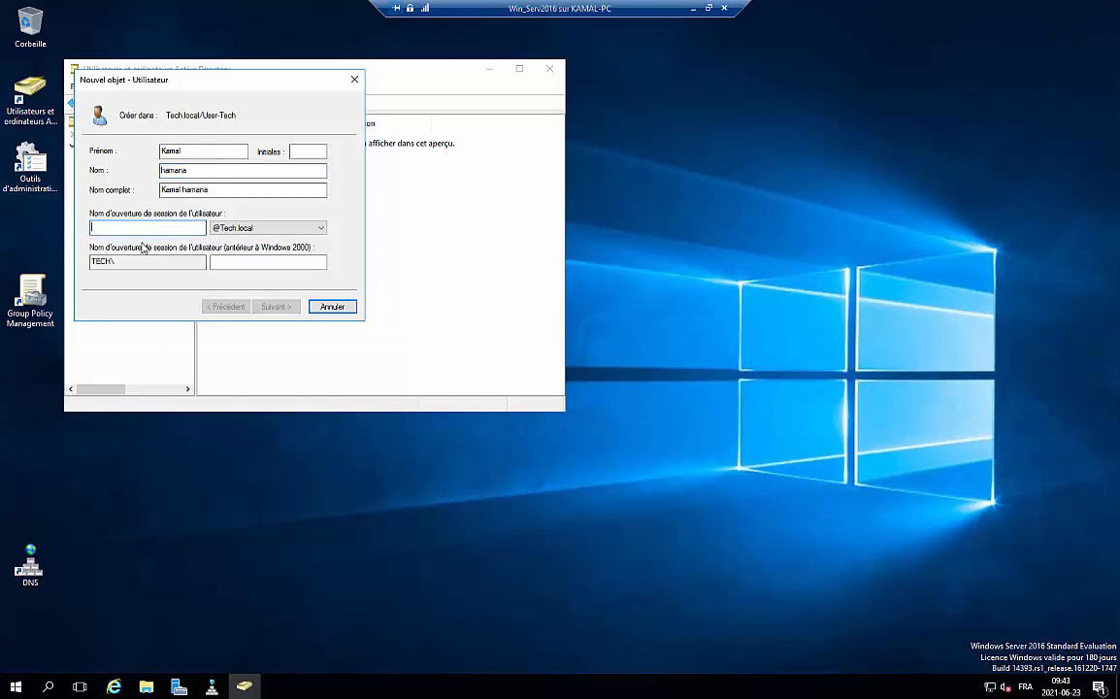
{"action": "type", "text": "RHAK019"}
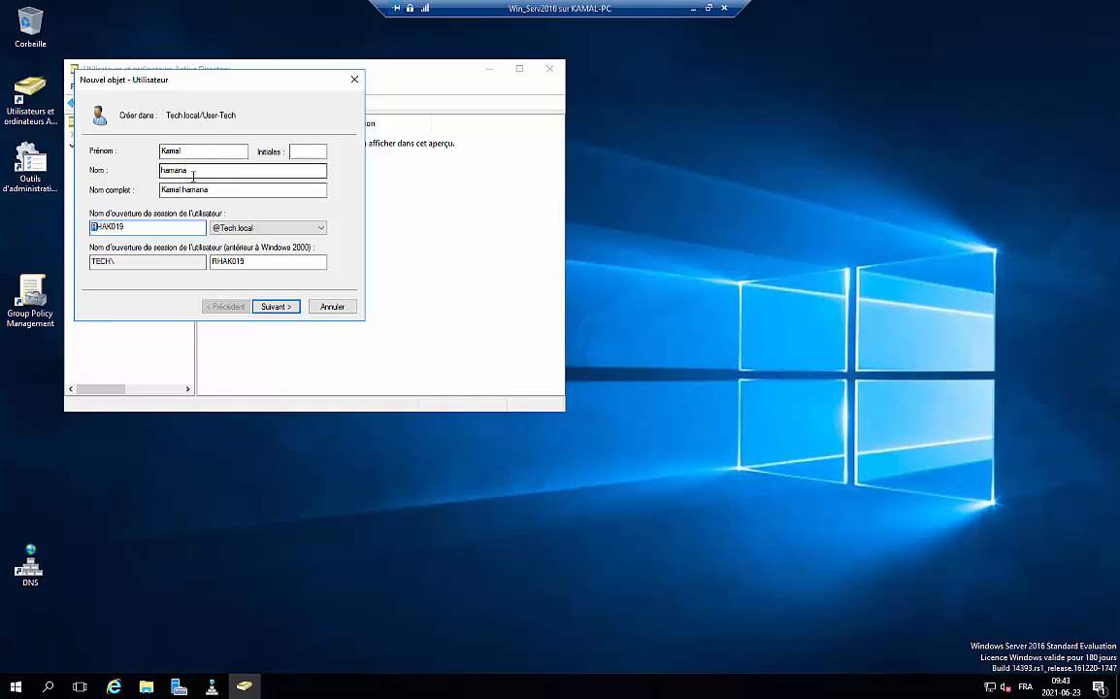
{"action": "left_click_drag", "start_coordinate": [206, 190], "coordinate": [155, 151]}
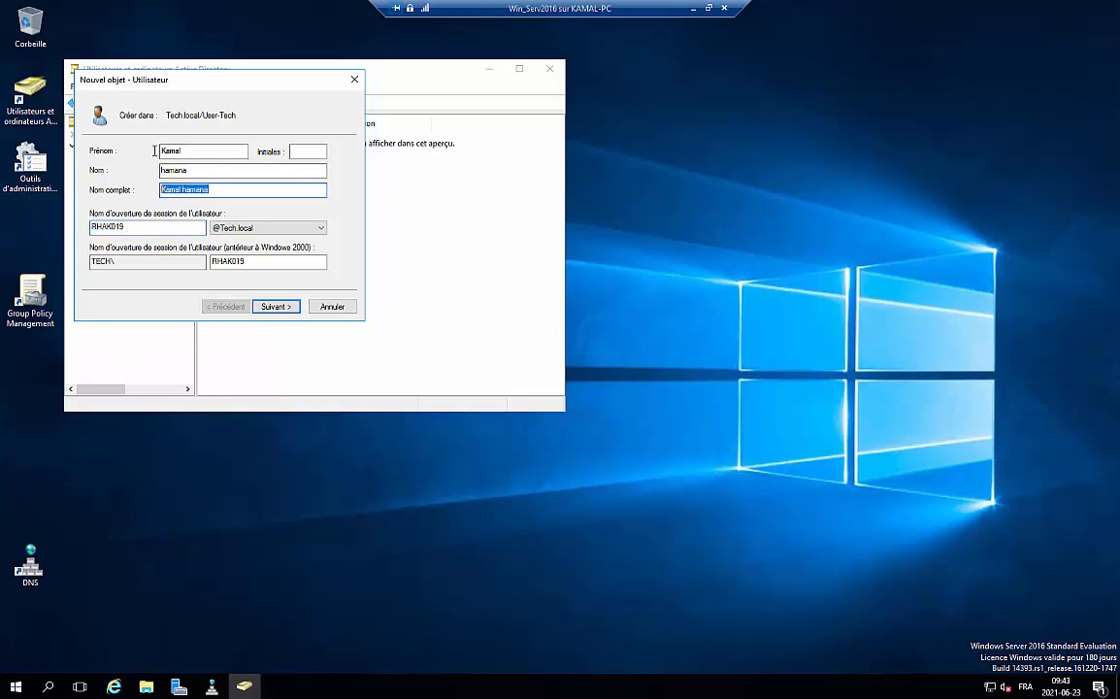
Give the user a never-expiring password with no change required at logon, and finish
{"action": "left_click", "coordinate": [271, 307]}
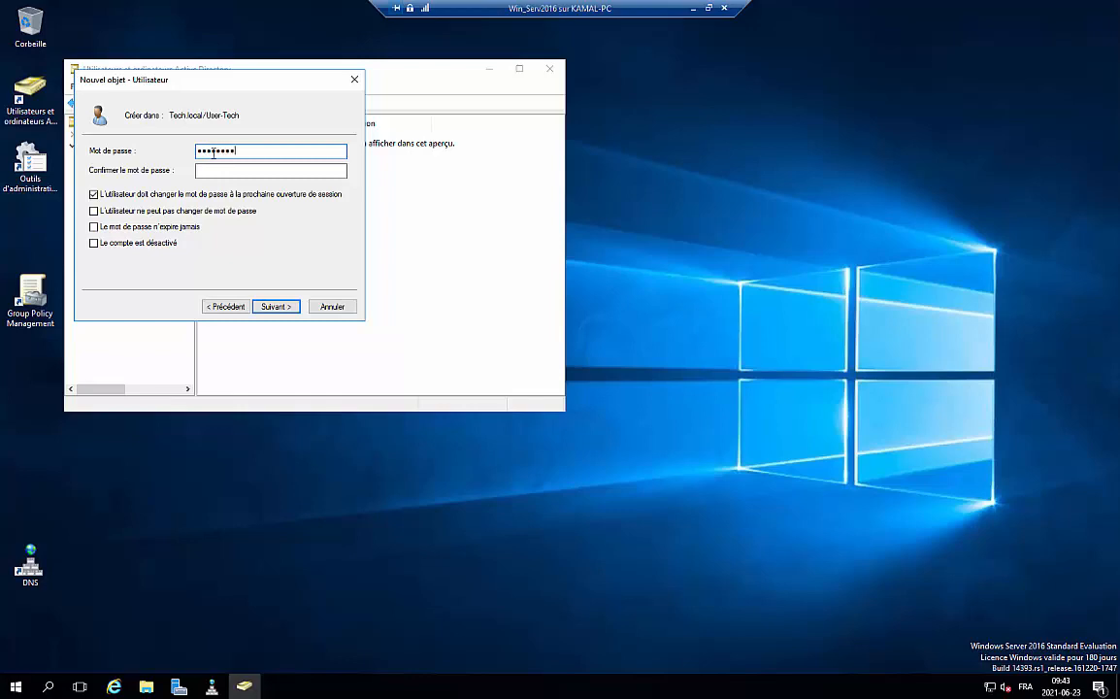
{"action": "left_click", "coordinate": [253, 169]}
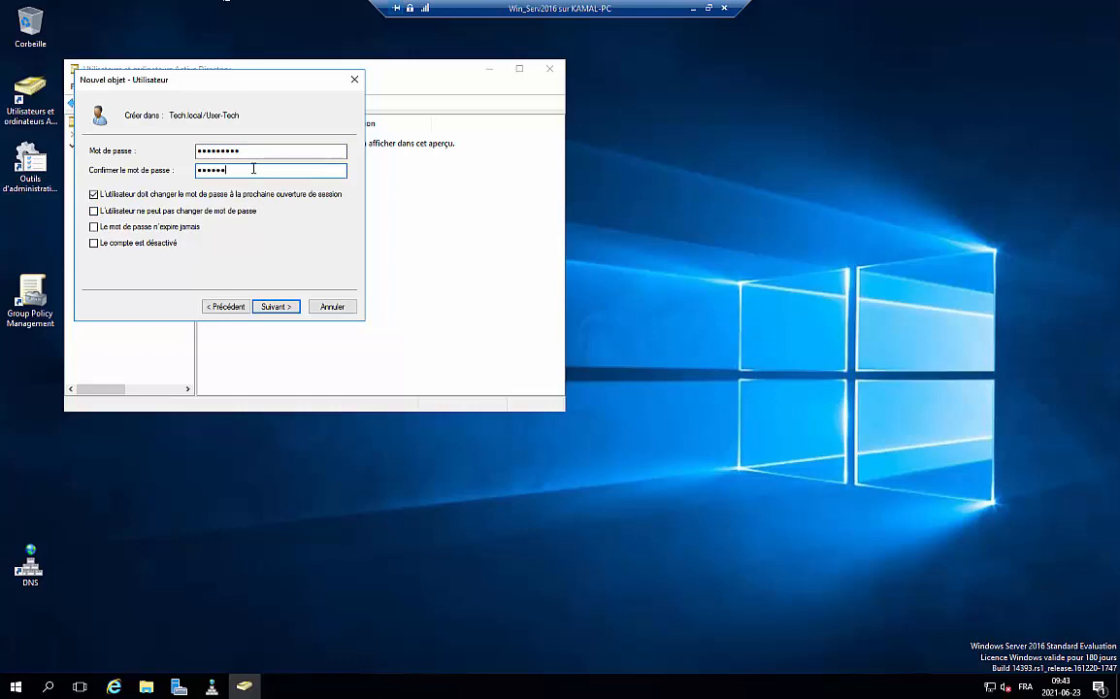
{"action": "left_click", "coordinate": [94, 195]}
{"action": "left_click", "coordinate": [94, 226]}
{"action": "left_click", "coordinate": [276, 307]}
{"action": "left_click", "coordinate": [277, 308]}
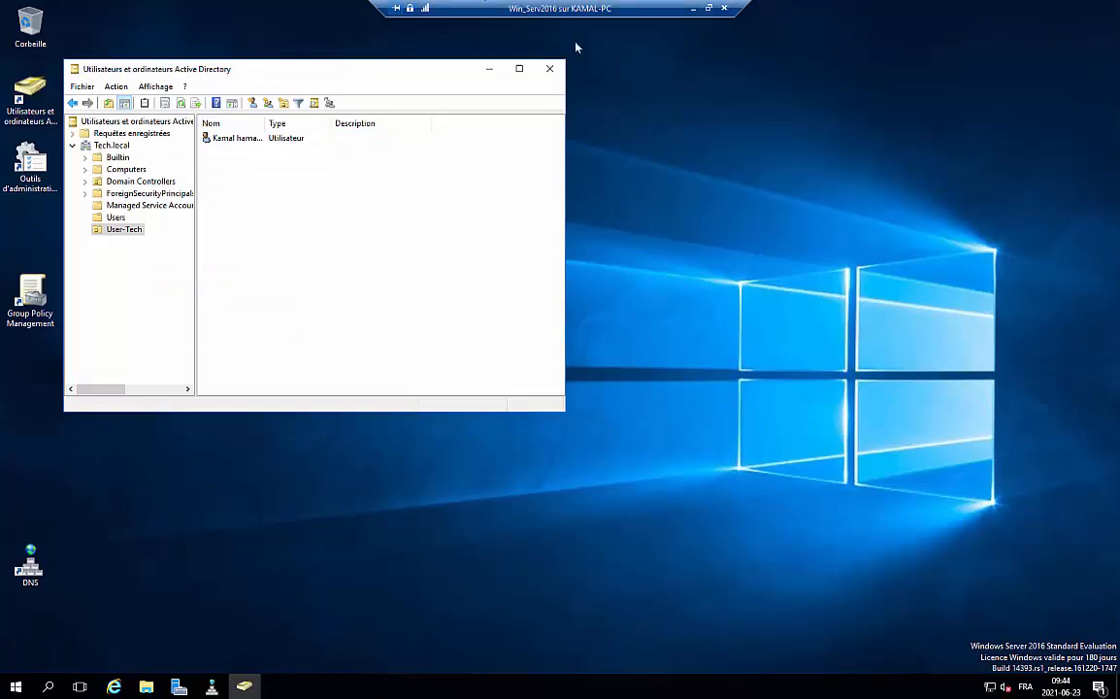
{"action": "left_click", "coordinate": [691, 8]}
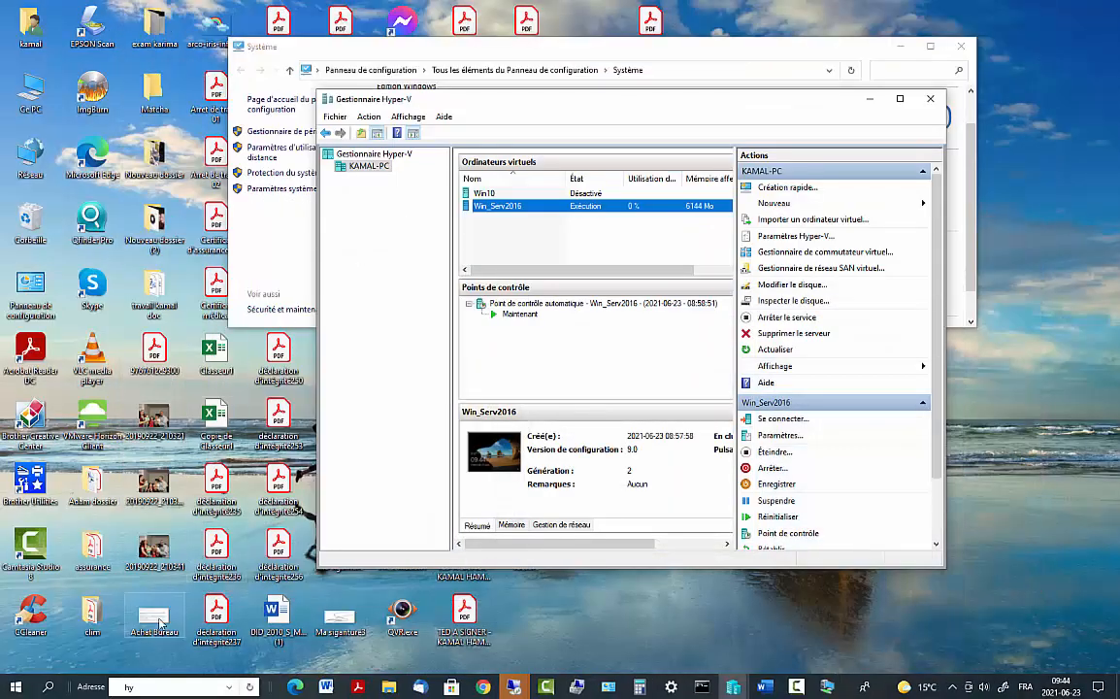
Connect via Remote Desktop to 192.168.2.215 with the account password, accepting the certificate warning
{"action": "left_click", "coordinate": [47, 687]}
{"action": "type", "text": "bu"}
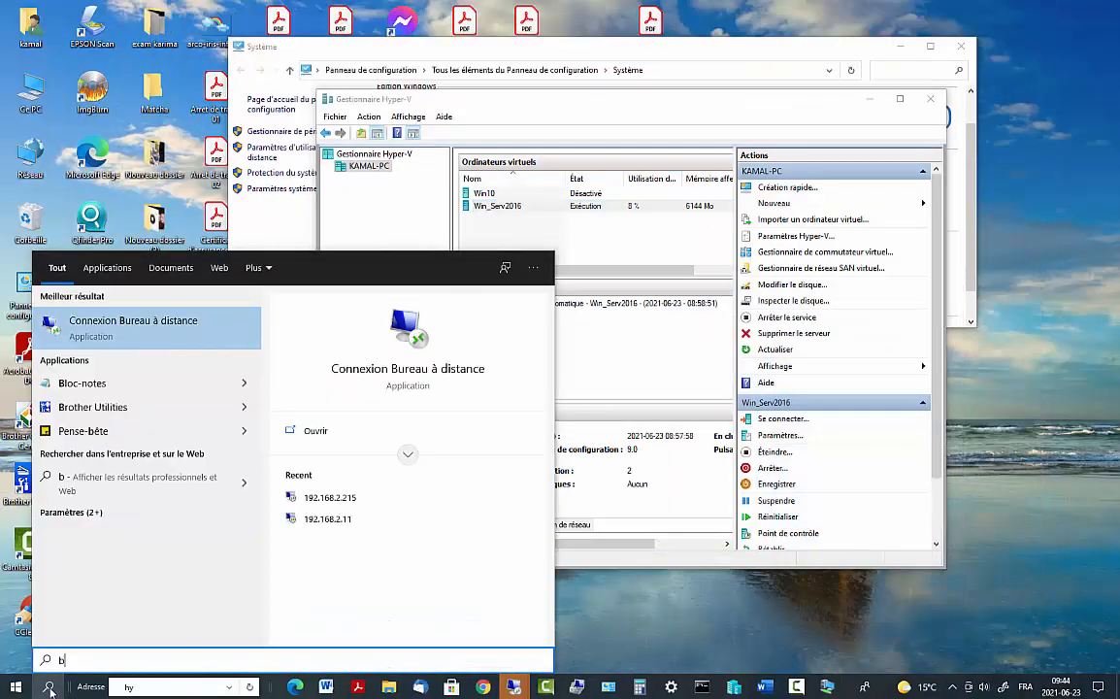
{"action": "left_click", "coordinate": [180, 333]}
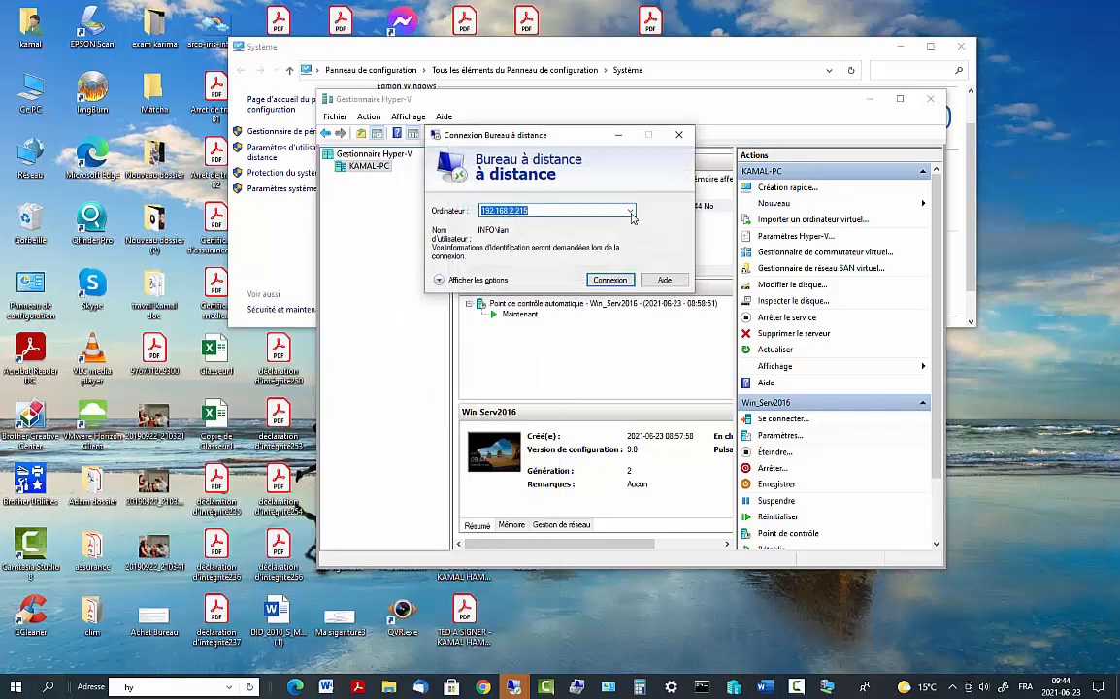
{"action": "left_click", "coordinate": [611, 282]}
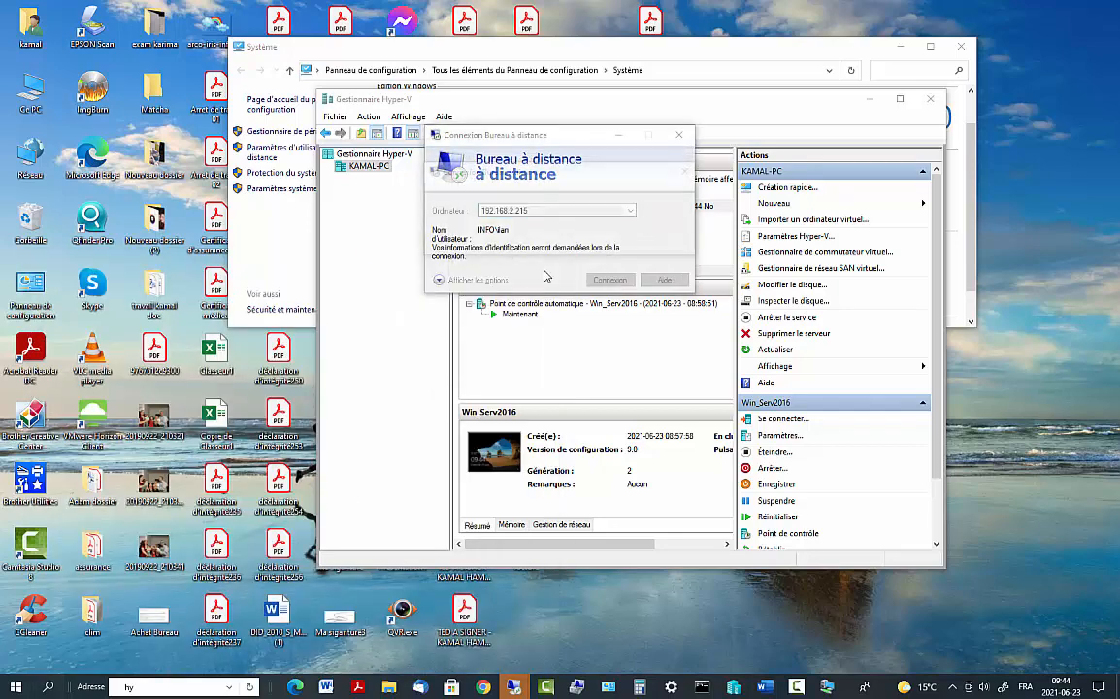
{"action": "type", "text": "••"}
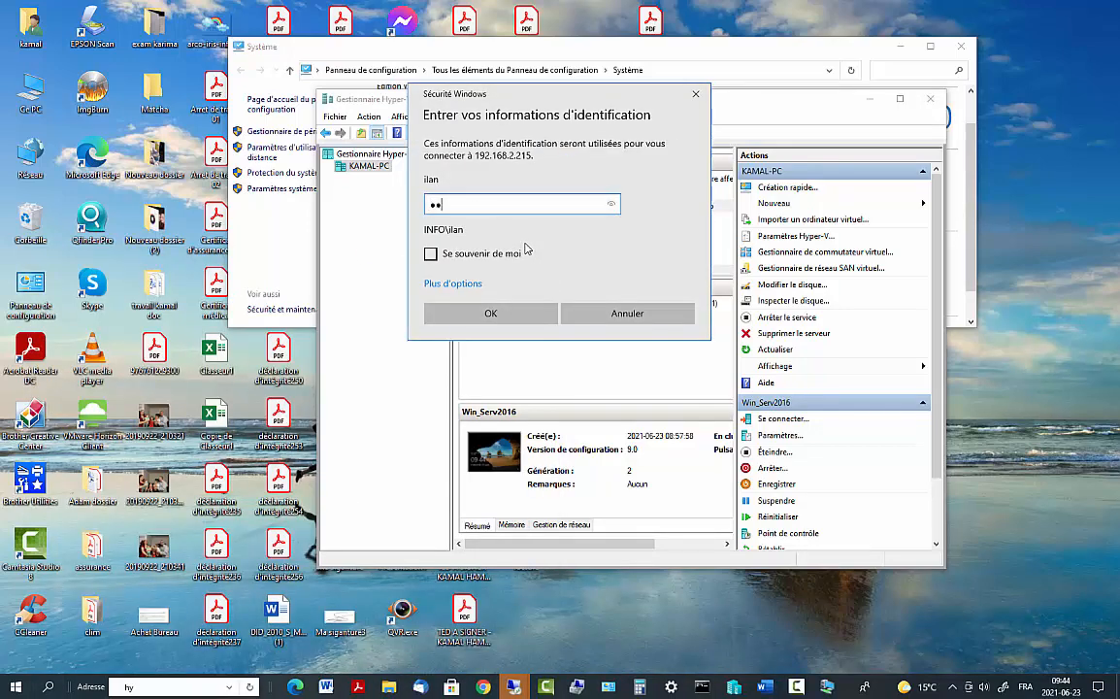
{"action": "type", "text": "•"}
{"action": "key", "text": "BackSpace"}
{"action": "key", "text": "BackSpace"}
{"action": "key", "text": "BackSpace"}
{"action": "type", "text": "•"}
{"action": "key", "text": "Return"}
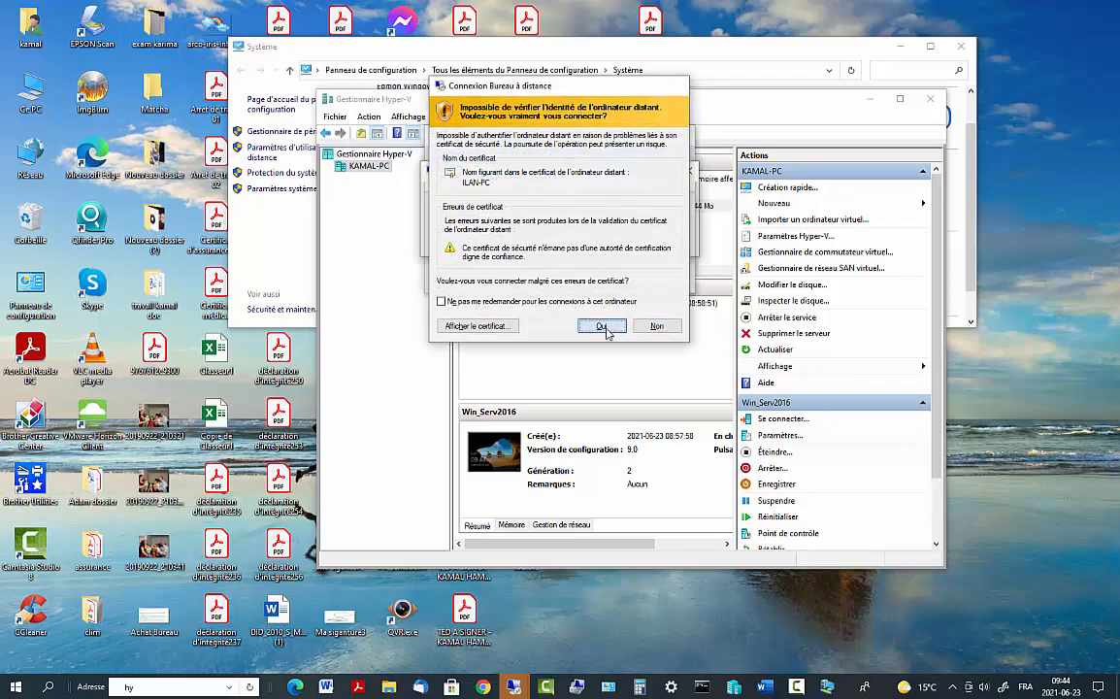
{"action": "left_click", "coordinate": [603, 326]}
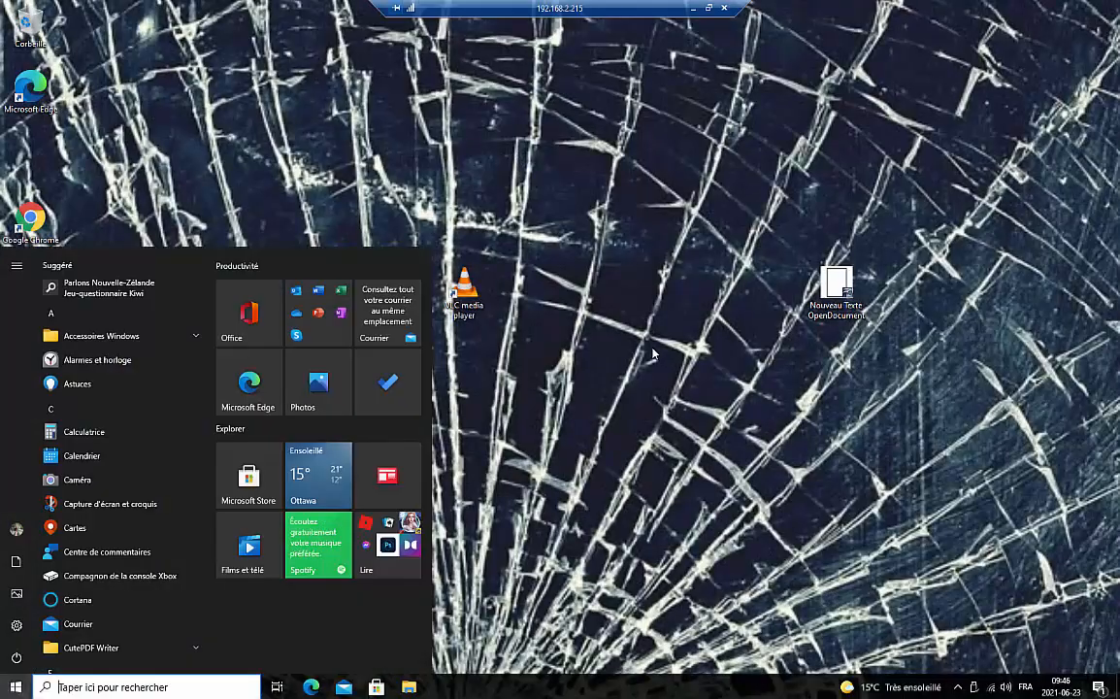
Open this PC's system properties on the remote client and choose domain membership
{"action": "left_click", "coordinate": [648, 345]}
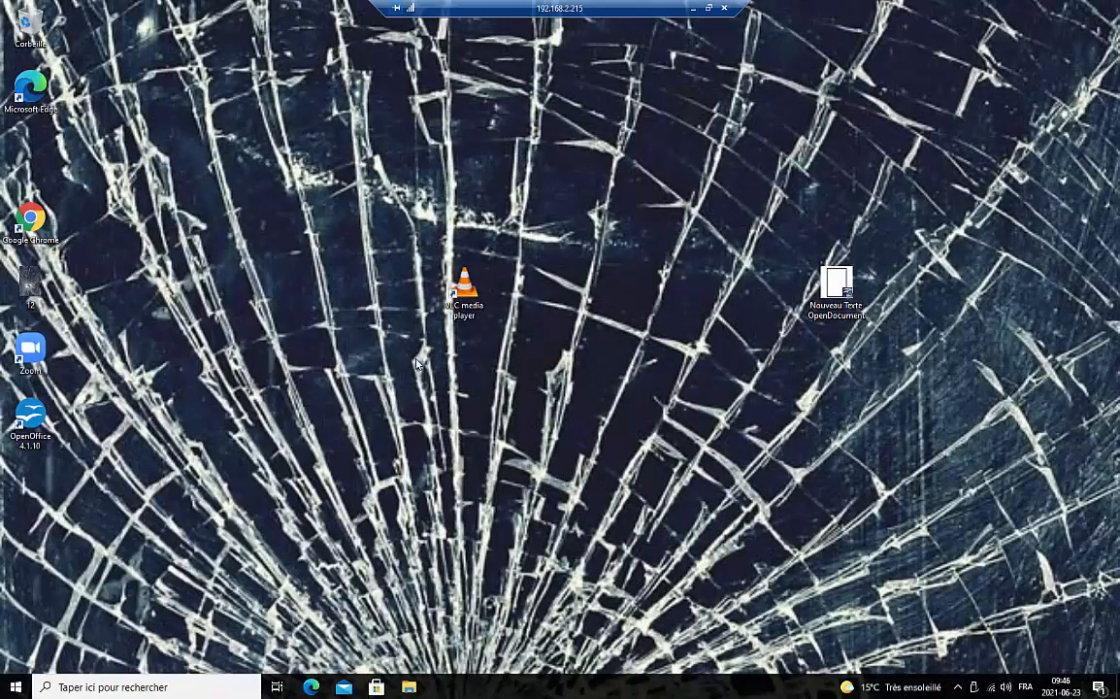
{"action": "left_click", "coordinate": [72, 685]}
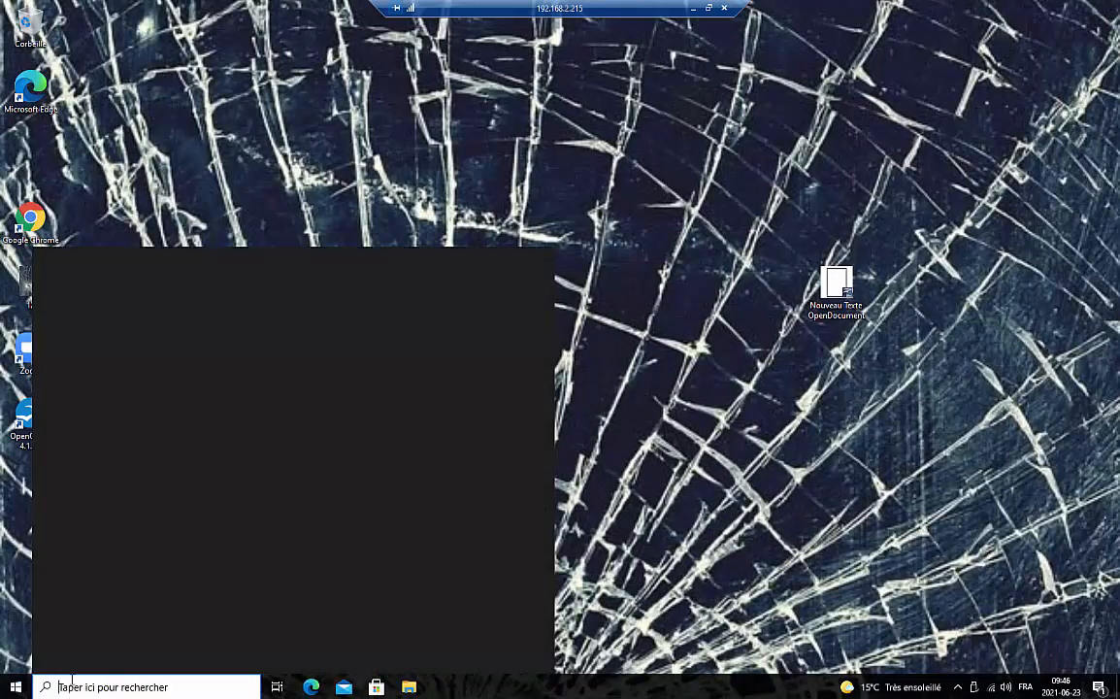
{"action": "type", "text": "pc"}
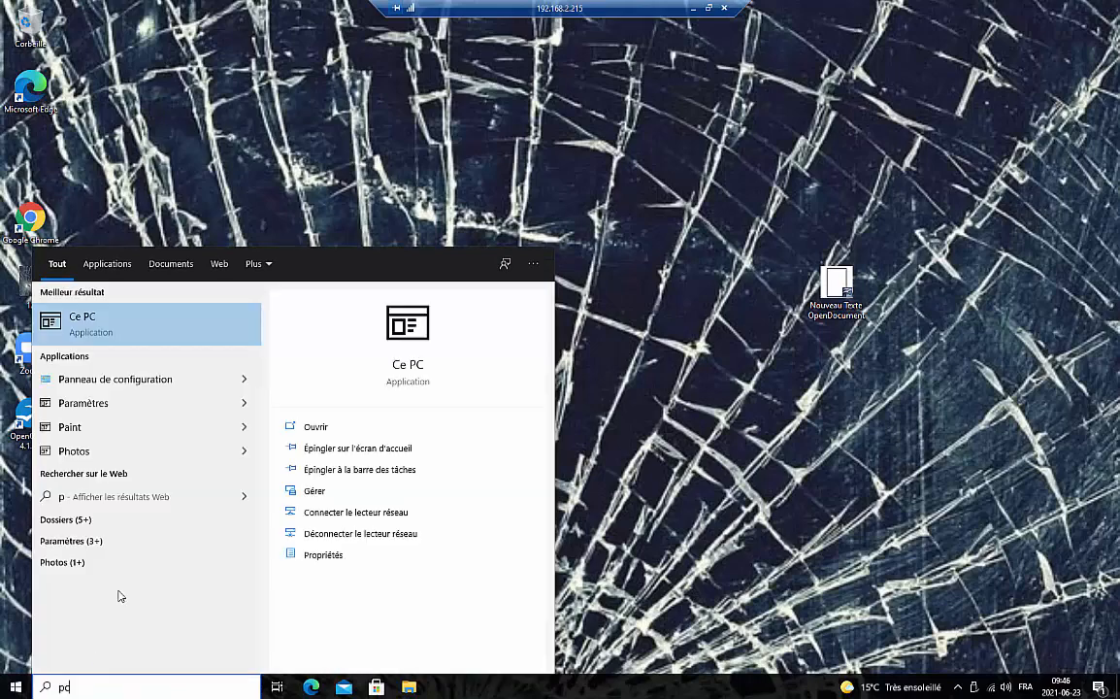
{"action": "right_click", "coordinate": [115, 332]}
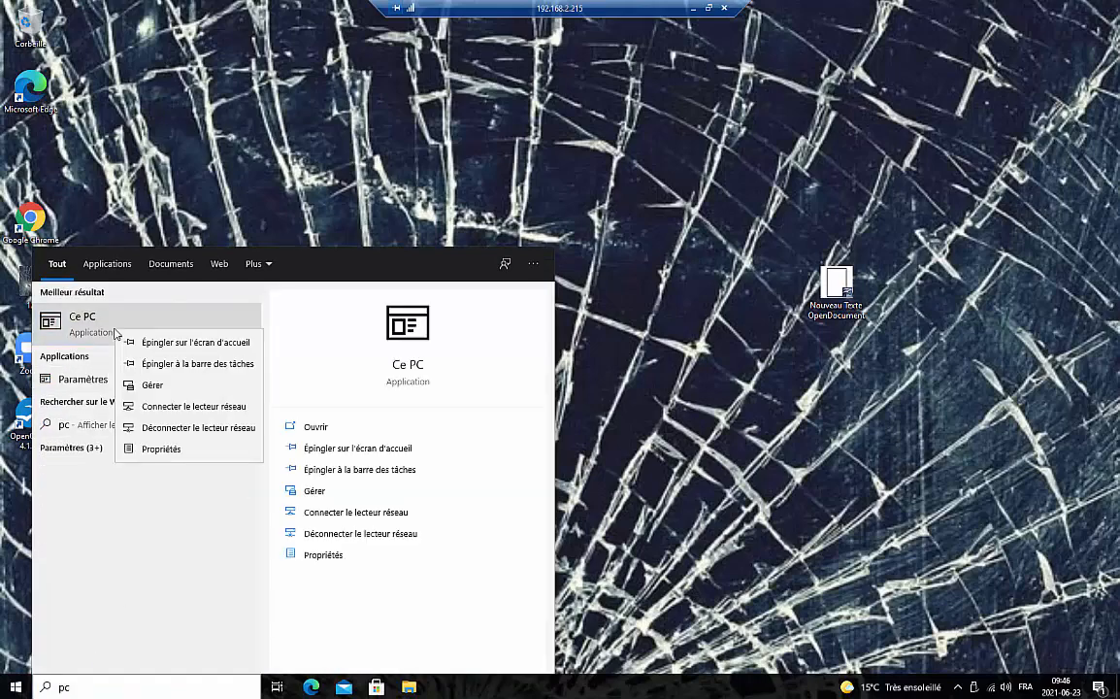
{"action": "left_click", "coordinate": [161, 449]}
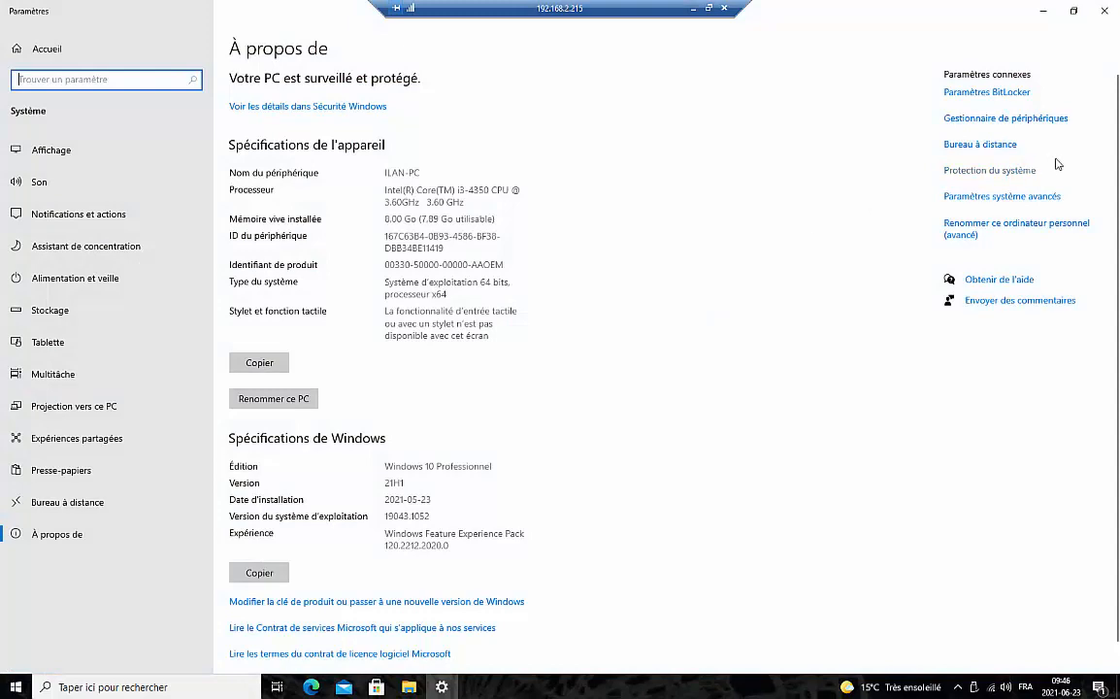
{"action": "left_click", "coordinate": [1007, 230]}
{"action": "left_click", "coordinate": [372, 350]}
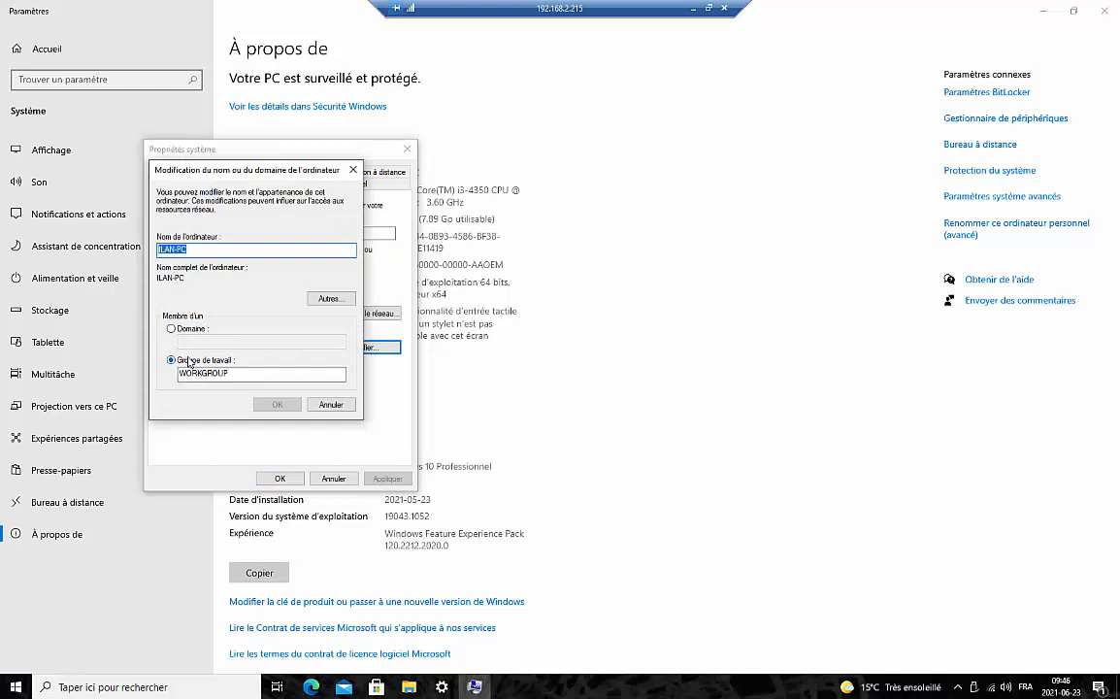
{"action": "left_click", "coordinate": [173, 329]}
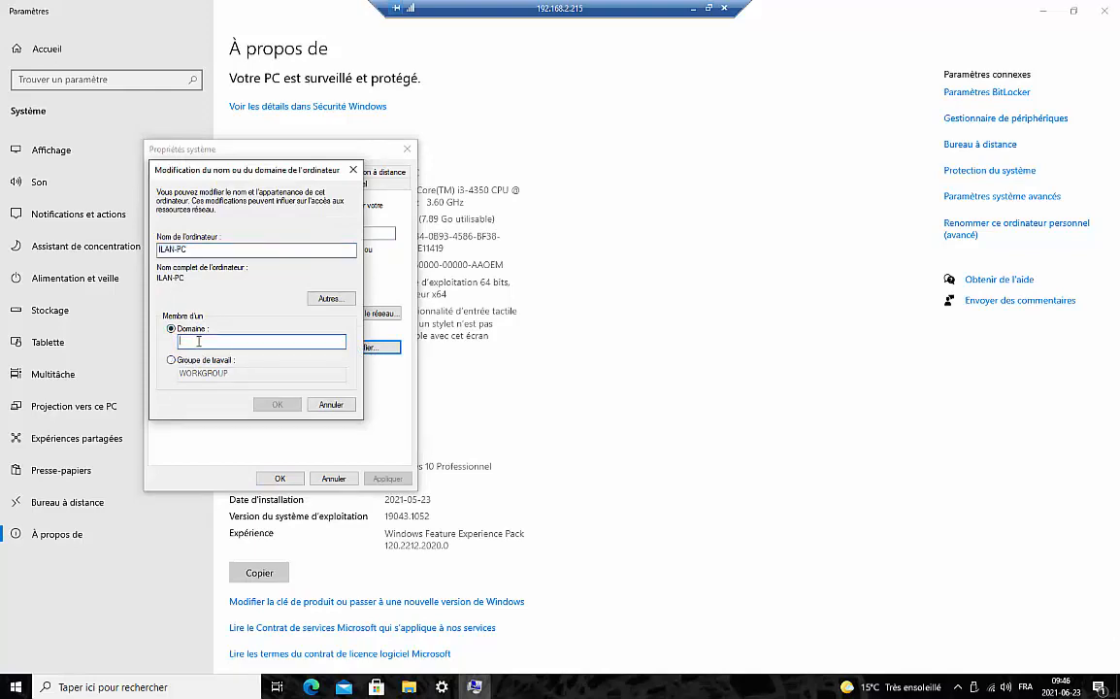
Join tech.local using the administrateur credentials and acknowledge the welcome and restart notices
{"action": "type", "text": "i"}
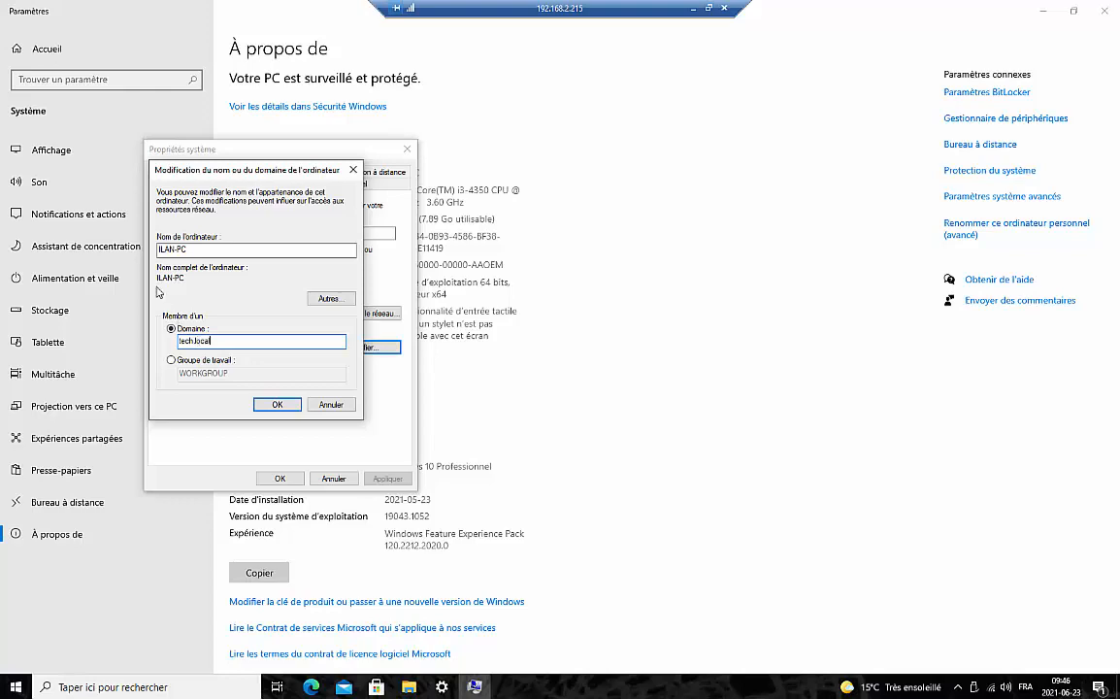
{"action": "left_click", "coordinate": [278, 404]}
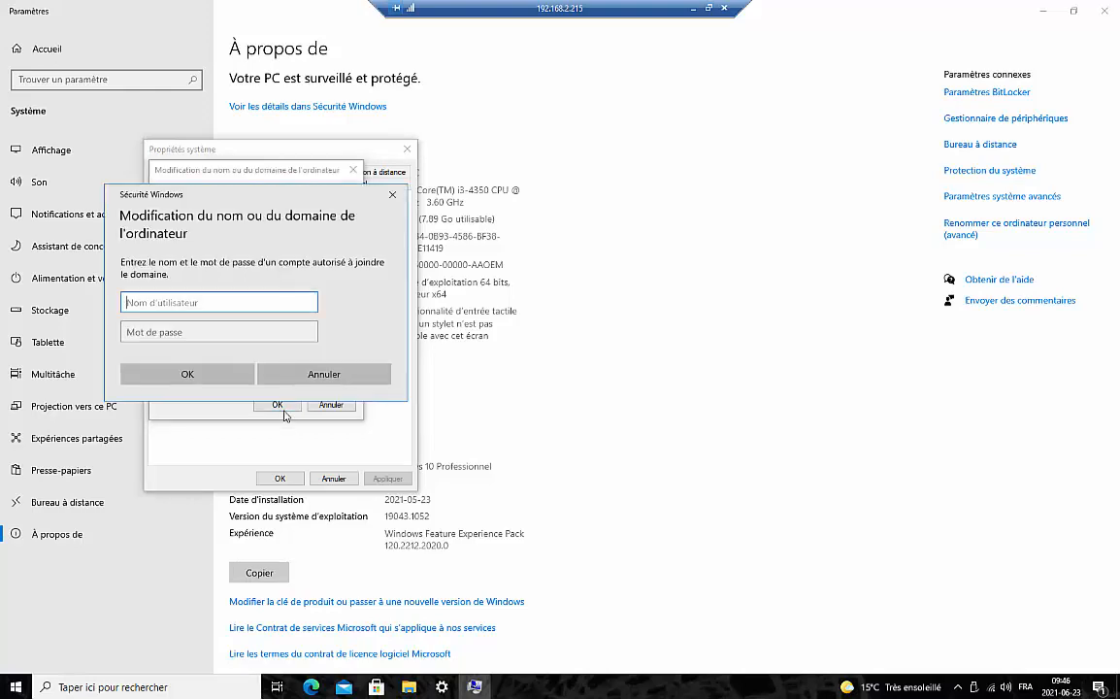
{"action": "type", "text": "administrateur"}
{"action": "left_click", "coordinate": [188, 333]}
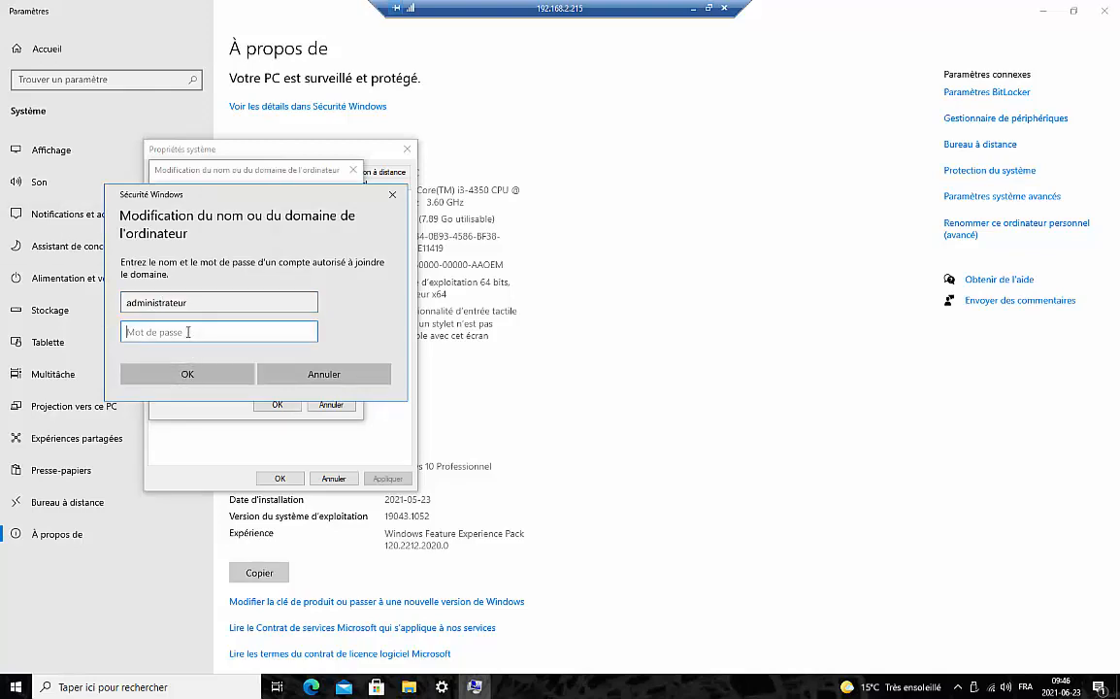
{"action": "type", "text": "p••"}
{"action": "left_click", "coordinate": [307, 333]}
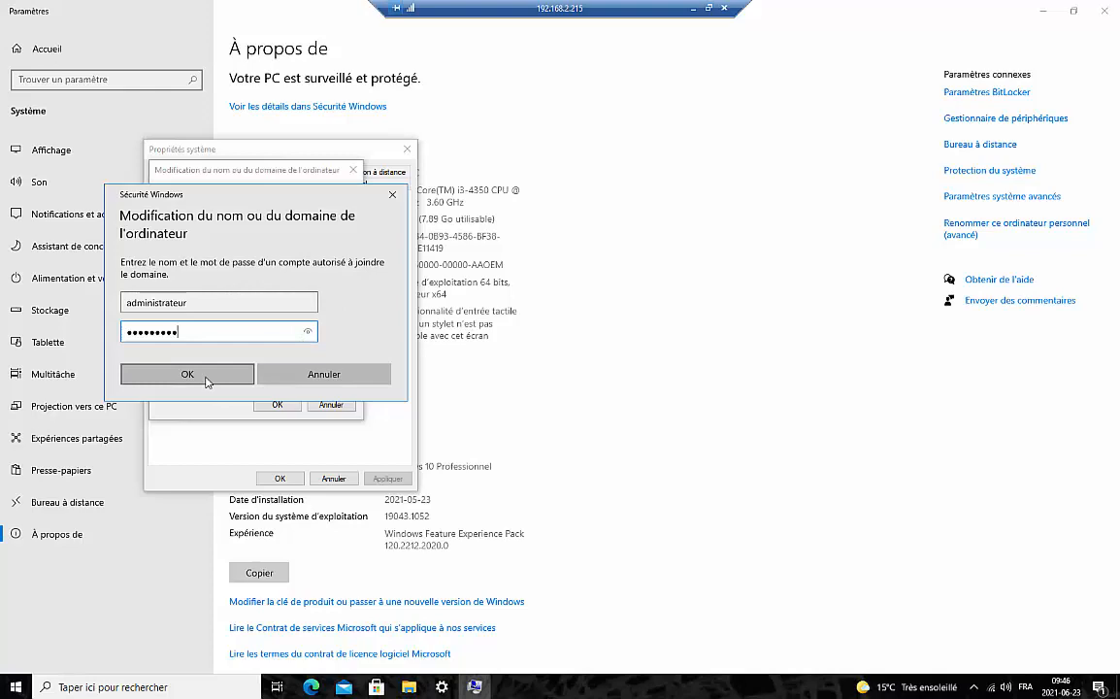
{"action": "left_click", "coordinate": [205, 381]}
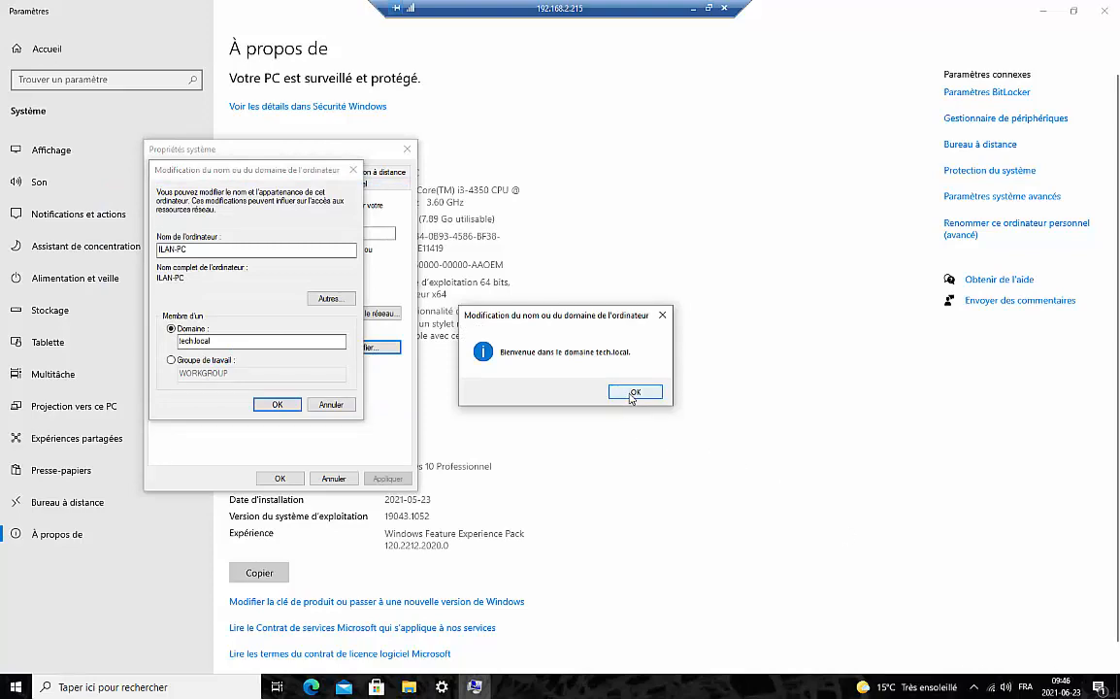
{"action": "left_click", "coordinate": [632, 394]}
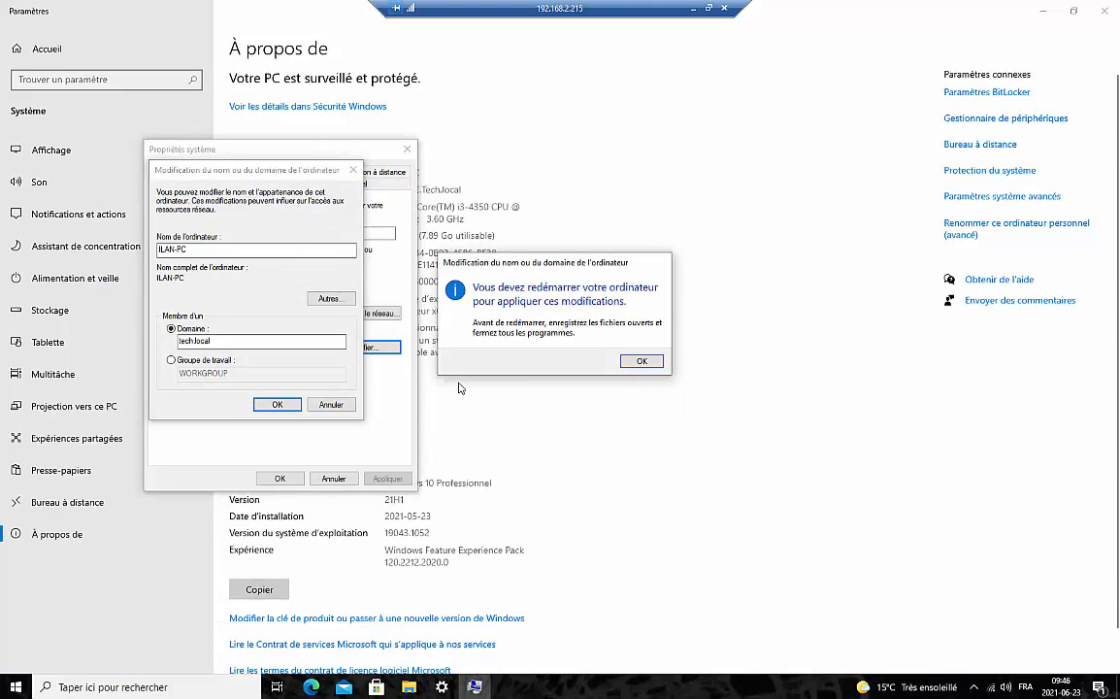
{"action": "left_click", "coordinate": [641, 360]}
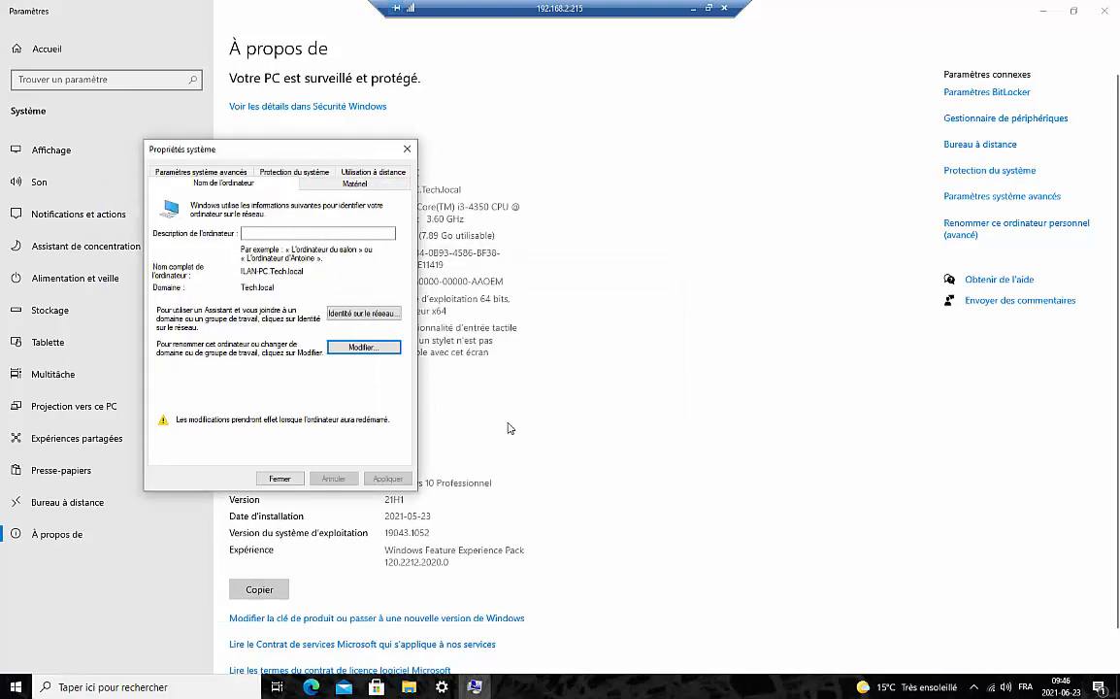
Open the IPv4 properties of the Wi-Fi 2 adapter from the network settings
{"action": "right_click", "coordinate": [991, 687]}
{"action": "left_click", "coordinate": [991, 671]}
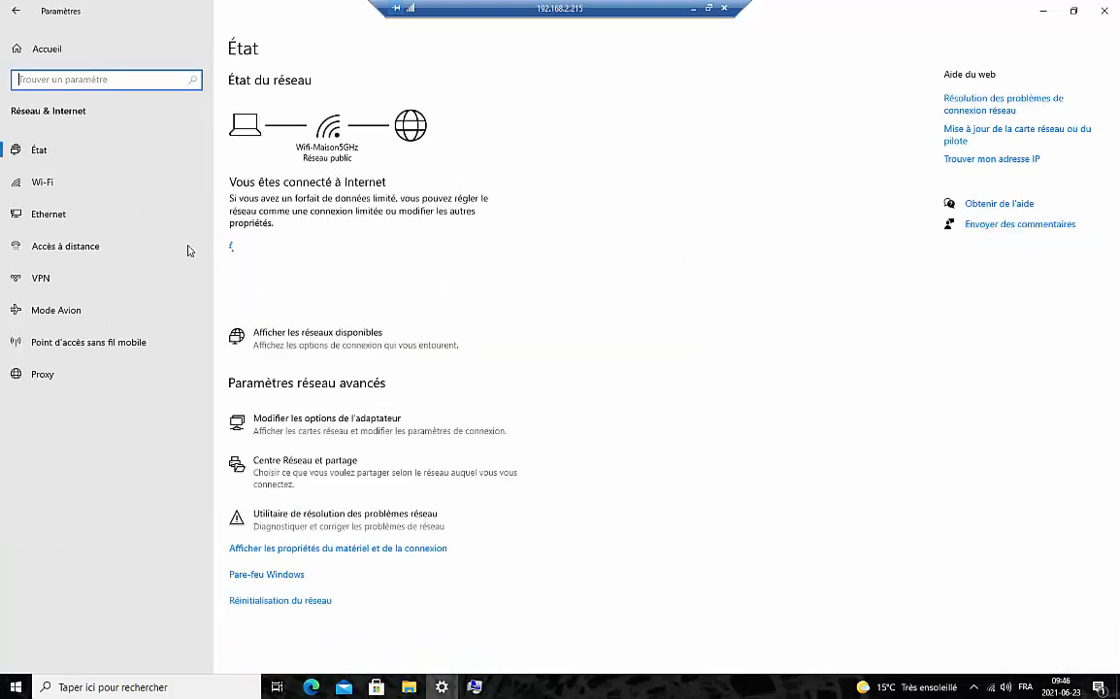
{"action": "left_click", "coordinate": [70, 218]}
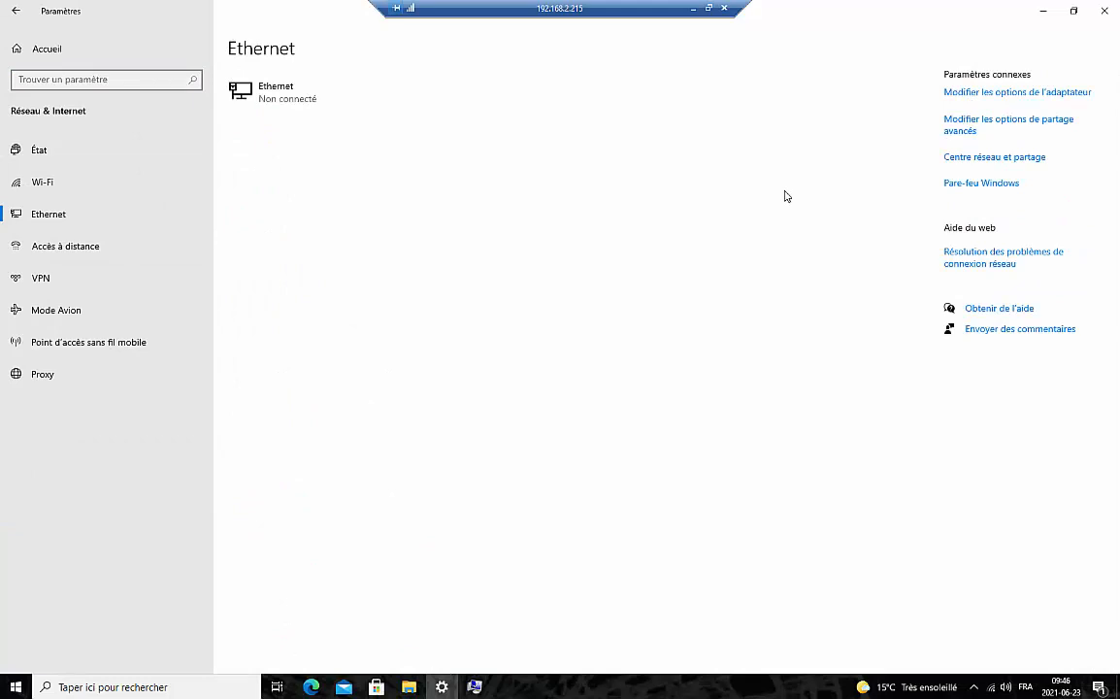
{"action": "left_click", "coordinate": [972, 94]}
{"action": "right_click", "coordinate": [405, 221]}
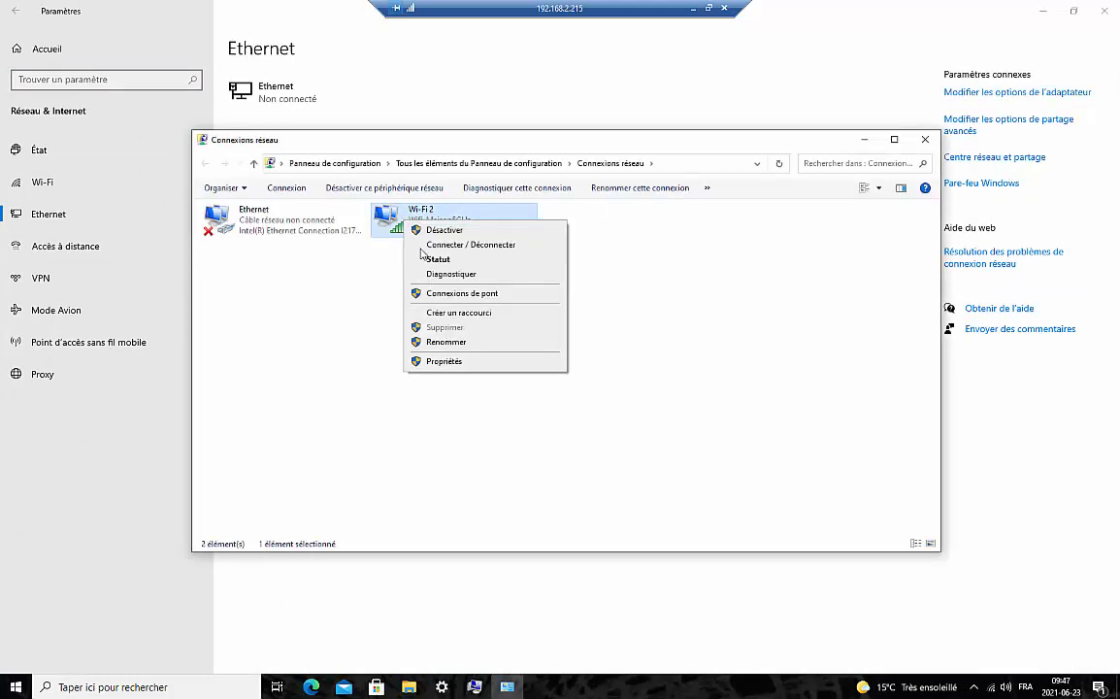
{"action": "left_click", "coordinate": [446, 360]}
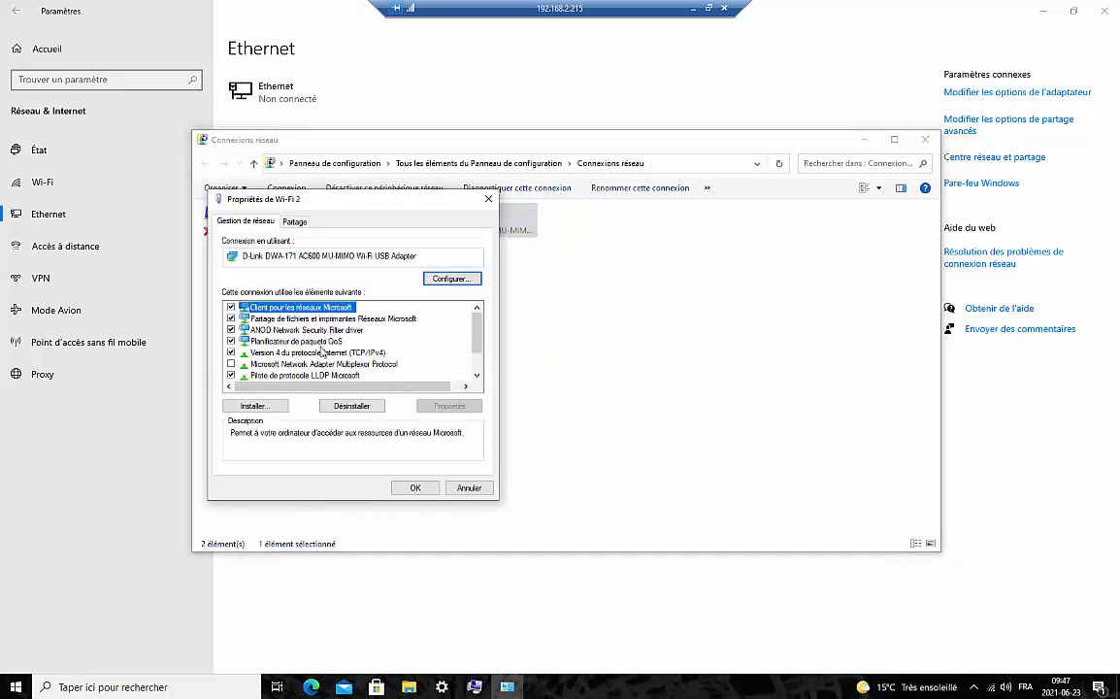
{"action": "double_click", "coordinate": [322, 352]}
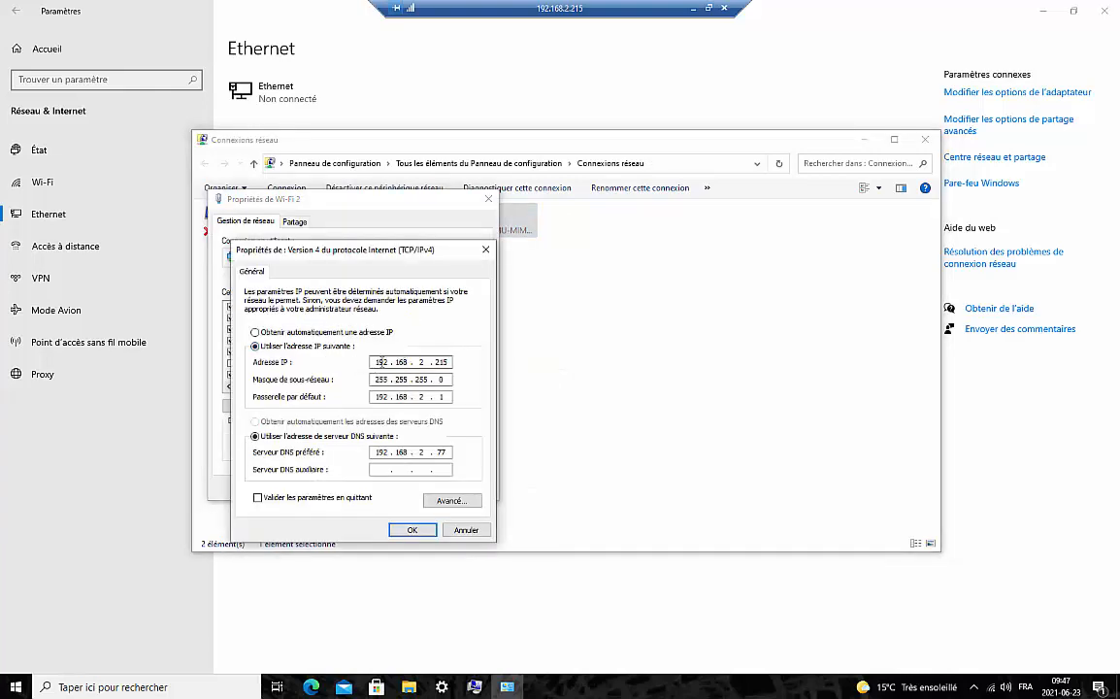
Edit the preferred DNS server address for Wi-Fi 2 and confirm the adapter properties
{"action": "double_click", "coordinate": [444, 451]}
{"action": "double_click", "coordinate": [386, 452]}
{"action": "left_click", "coordinate": [411, 530]}
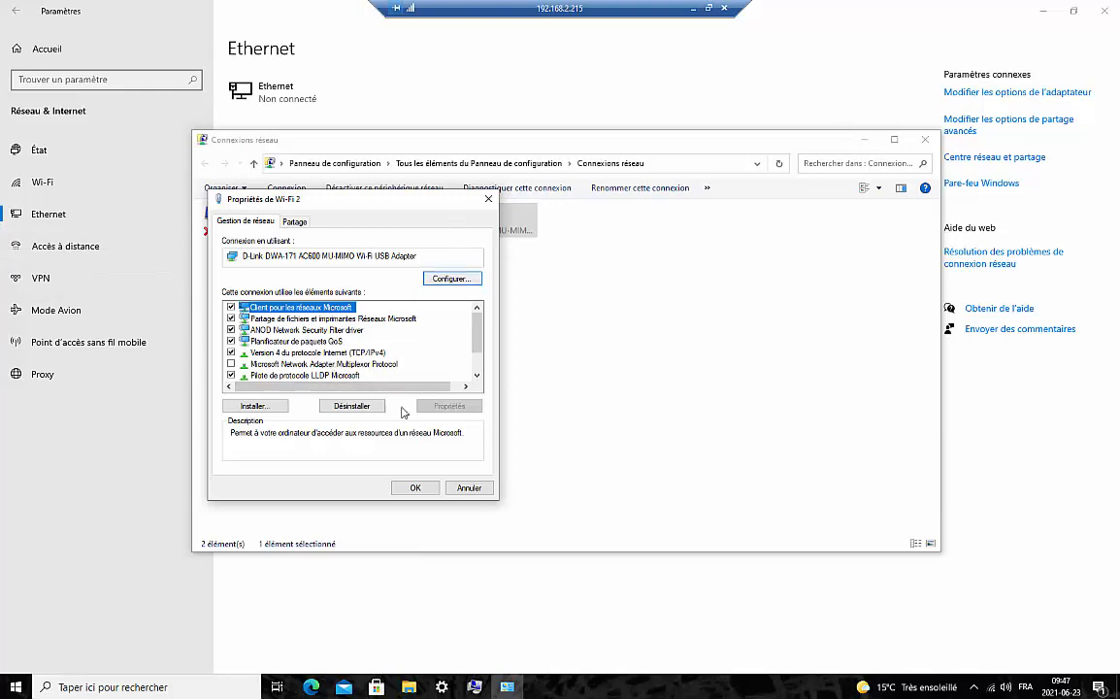
{"action": "left_click", "coordinate": [414, 488]}
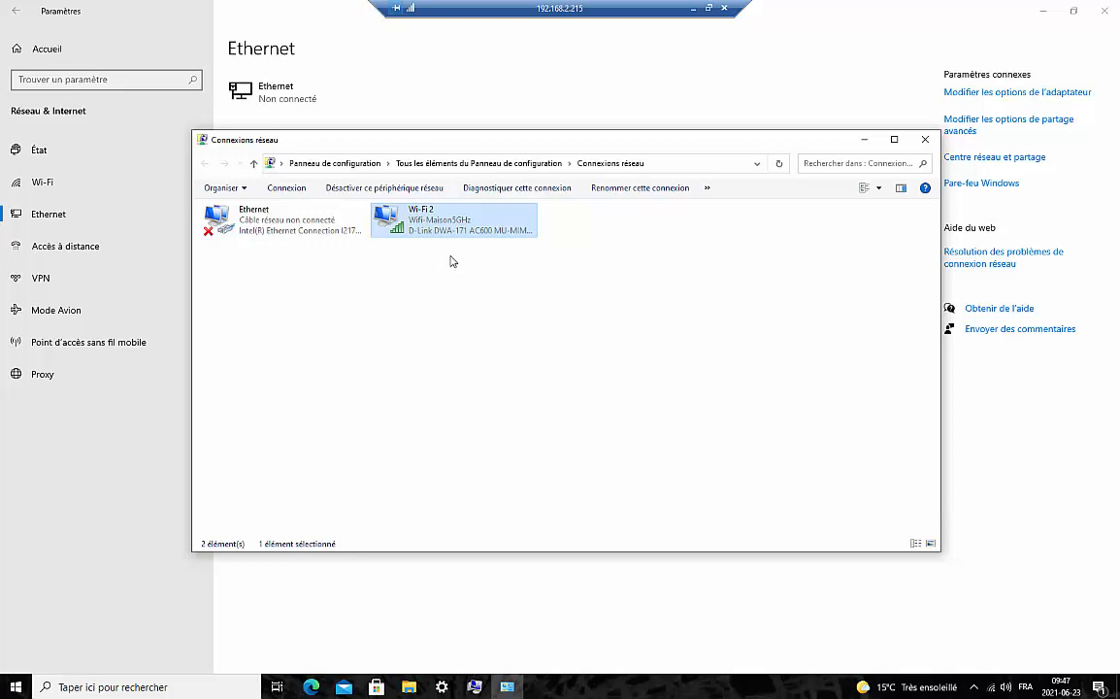
Close the network adapters window, Settings and System Properties to bring up the restart prompt
{"action": "left_click", "coordinate": [925, 139]}
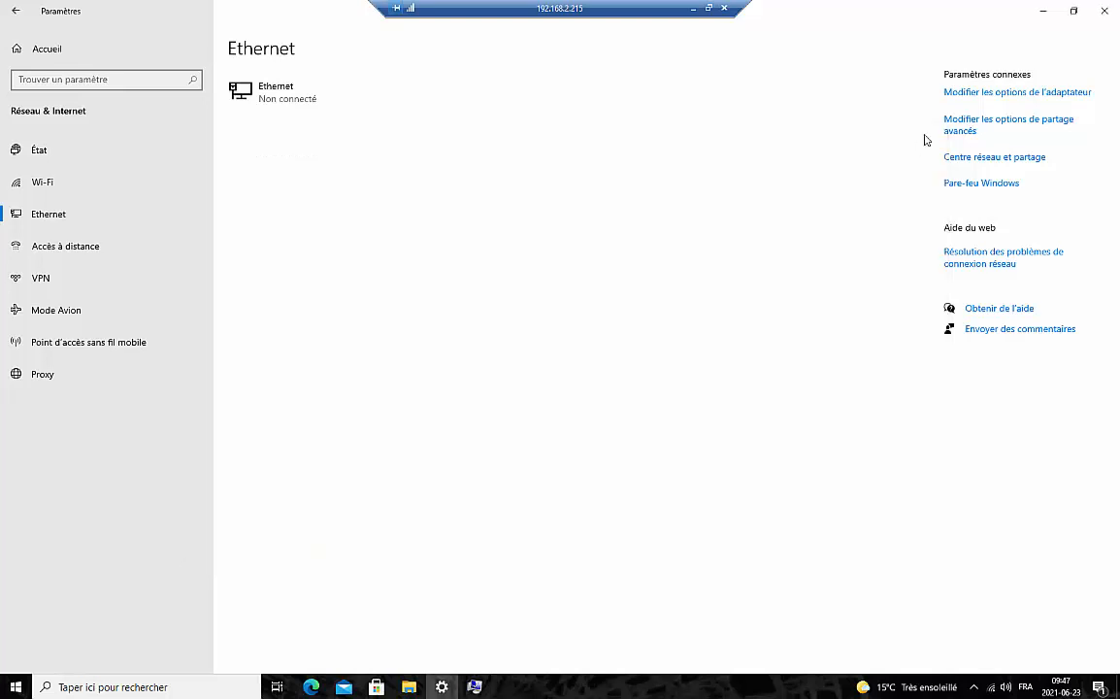
{"action": "left_click", "coordinate": [1103, 11]}
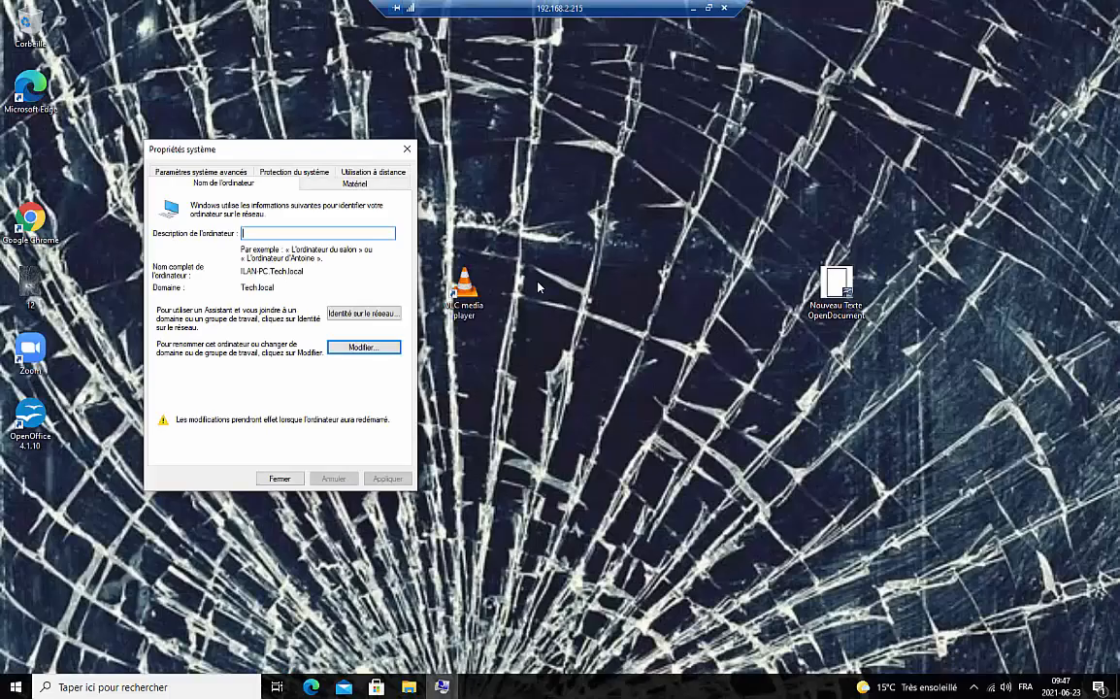
{"action": "left_click", "coordinate": [281, 474]}
Restart the Windows 10 client now and retry the Remote Desktop connection to 192.168.2.215
{"action": "left_click", "coordinate": [507, 362]}
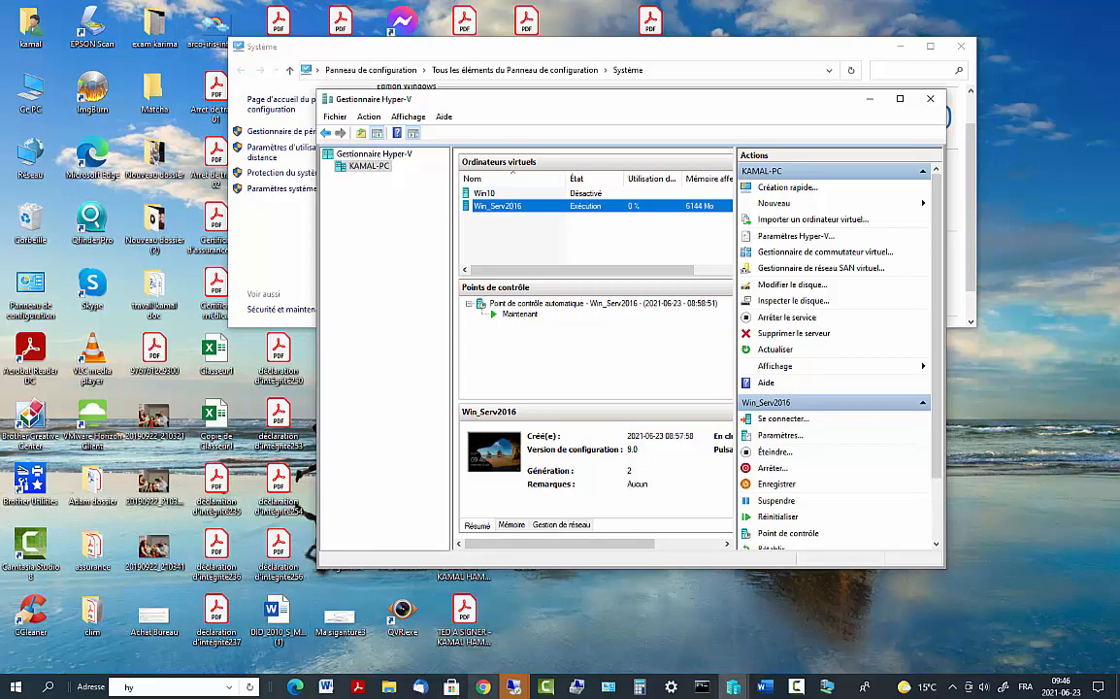
{"action": "left_click", "coordinate": [513, 686]}
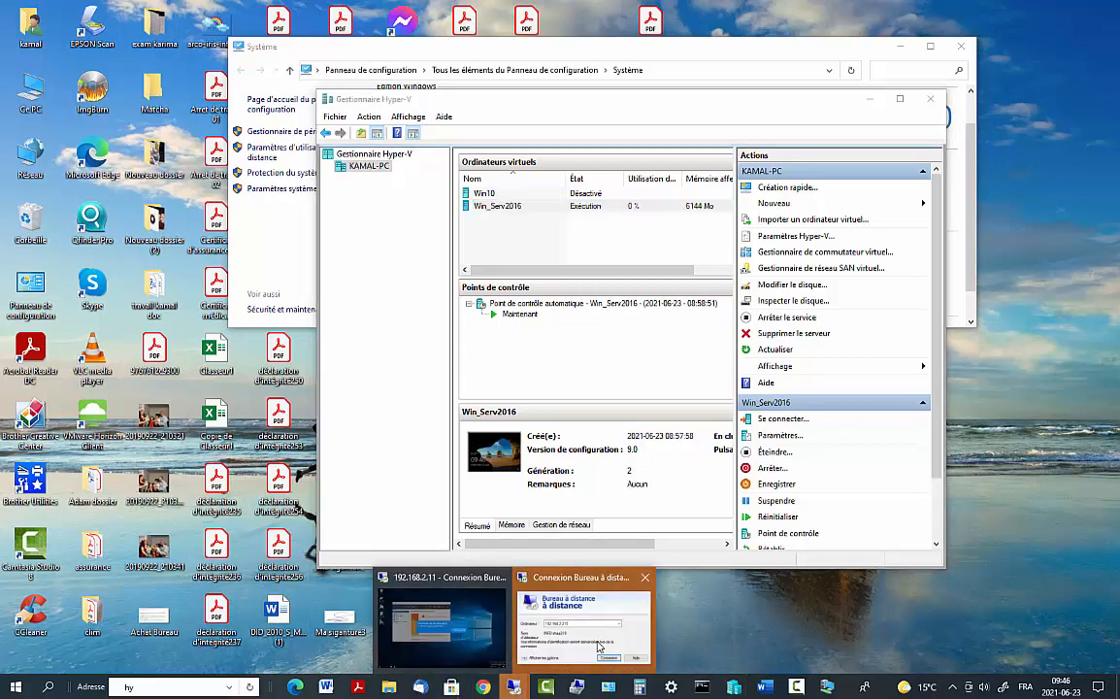
{"action": "left_click", "coordinate": [541, 580]}
{"action": "left_click", "coordinate": [609, 281]}
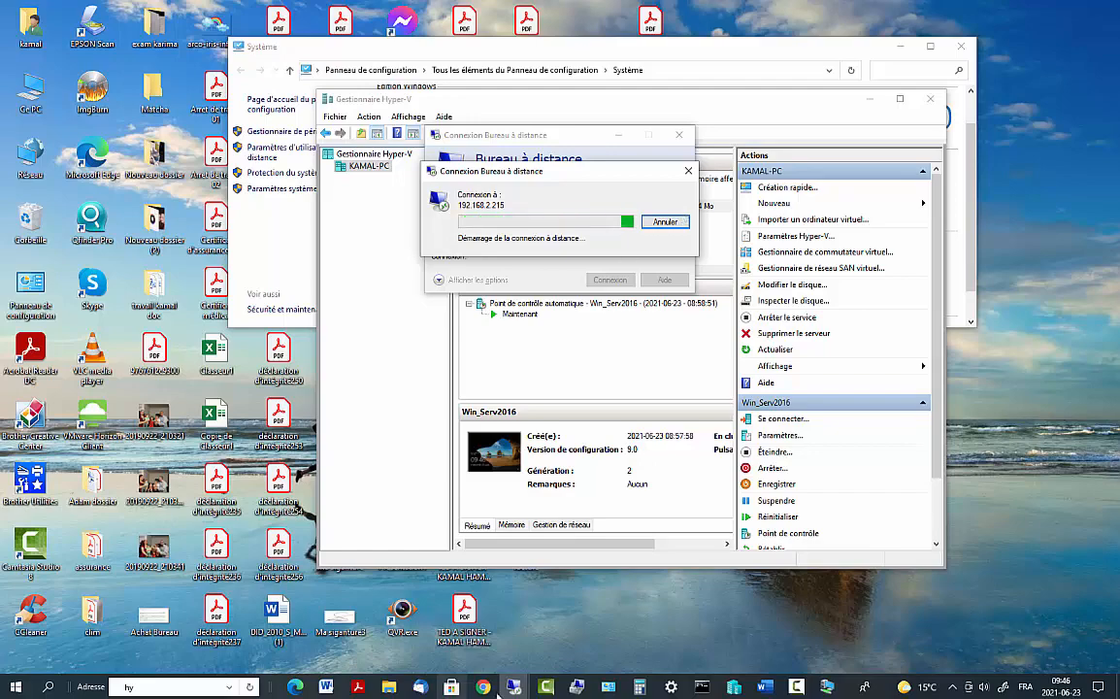
End the remote session to the server 192.168.2.11 and confirm the disconnect
{"action": "mouse_move", "coordinate": [514, 685]}
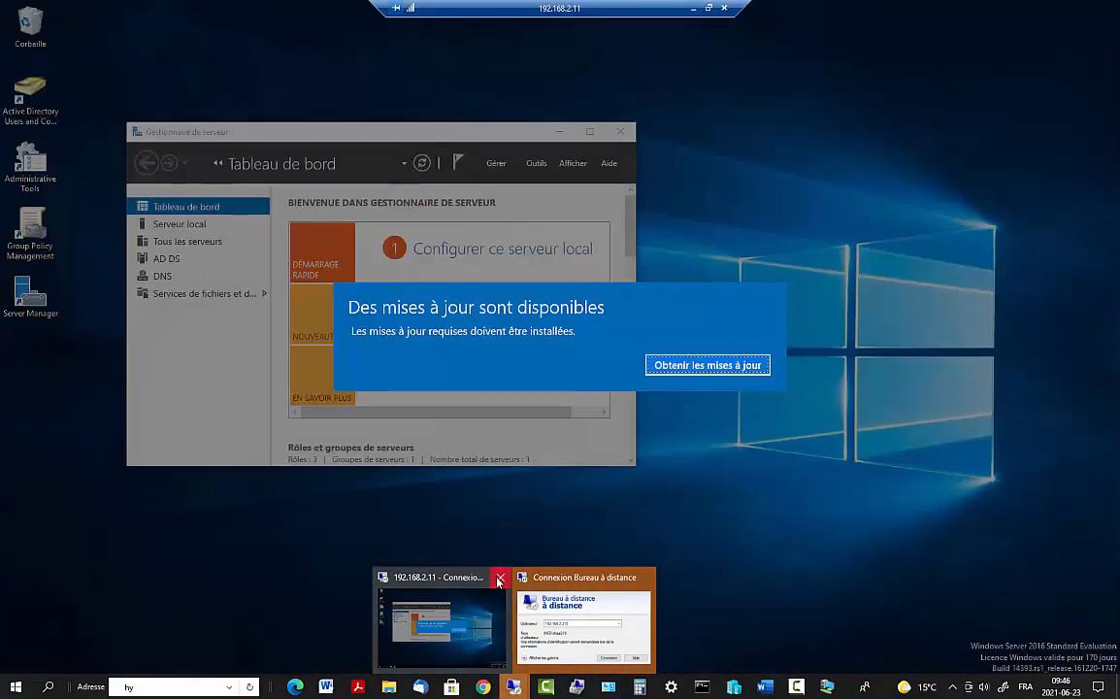
{"action": "left_click", "coordinate": [500, 576]}
{"action": "left_click", "coordinate": [593, 360]}
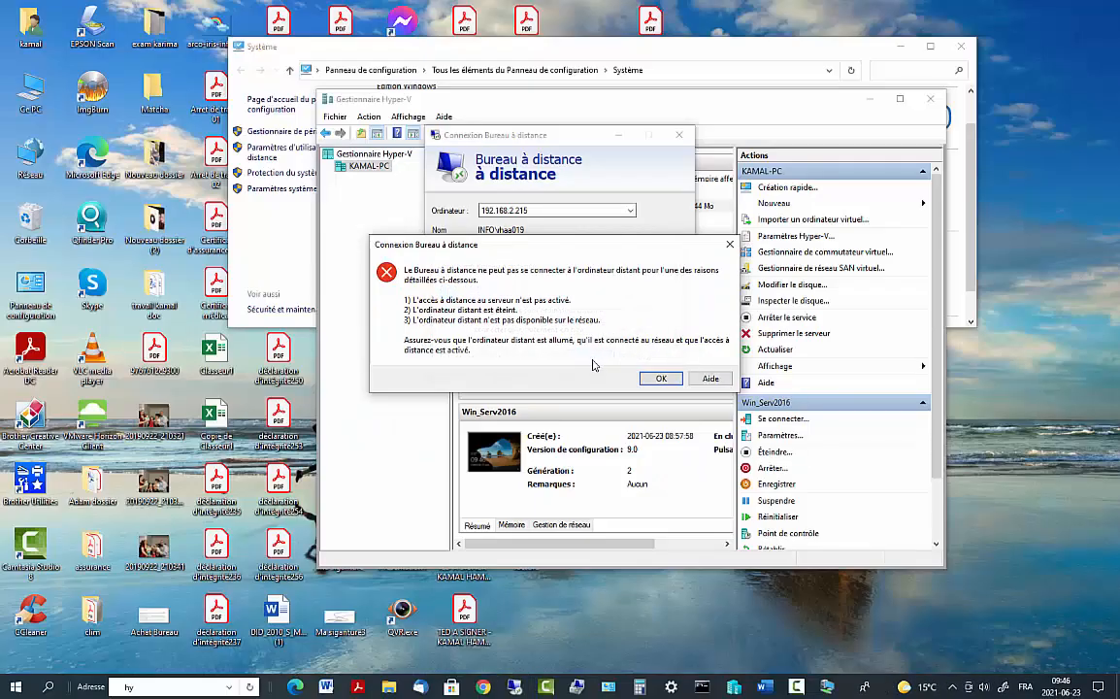
Reconnect to 192.168.2.215 with the Tech domain user's credentials and accept the certificate
{"action": "left_click", "coordinate": [596, 346]}
{"action": "left_click", "coordinate": [608, 280]}
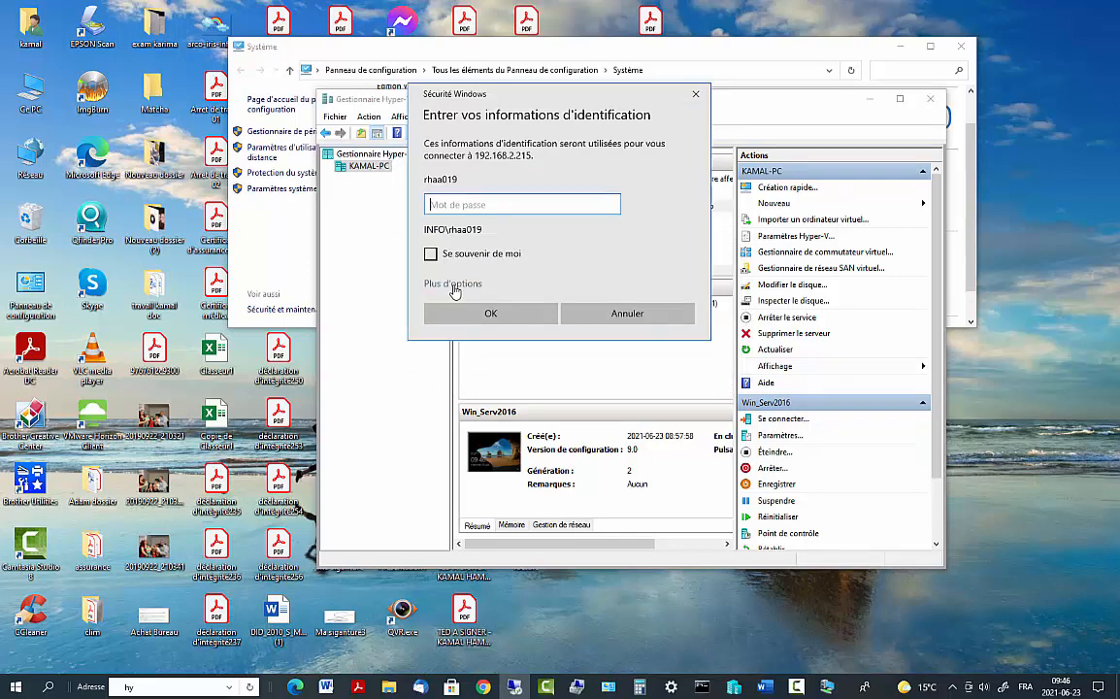
{"action": "left_click", "coordinate": [454, 289]}
{"action": "left_click", "coordinate": [441, 424]}
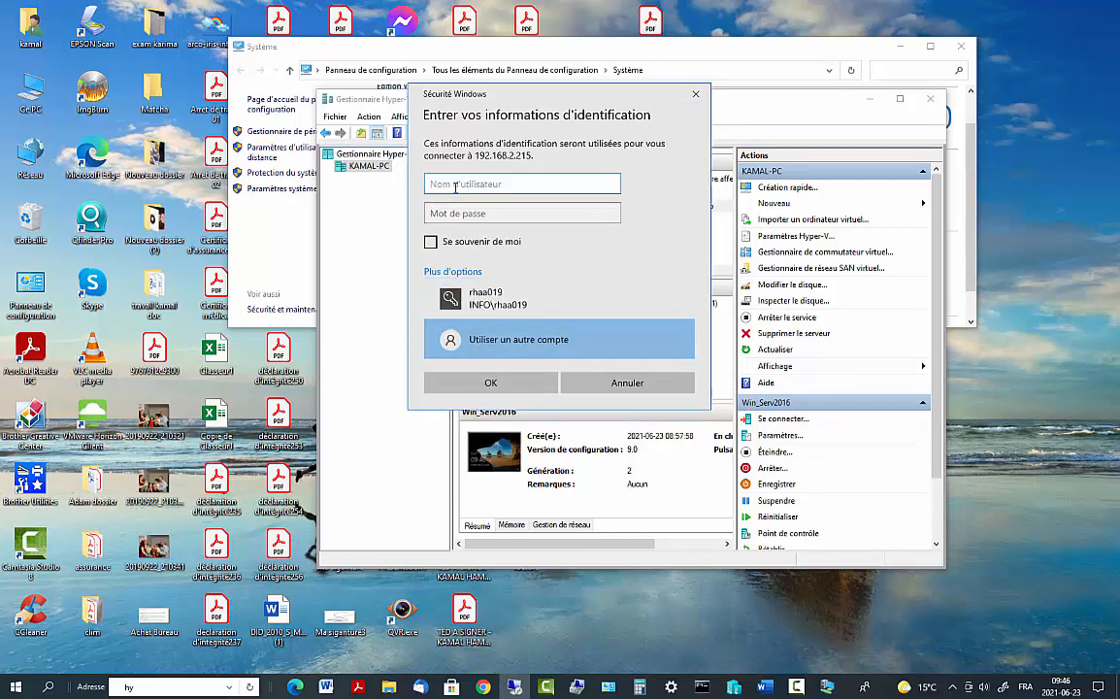
{"action": "type", "text": "tech\\rhak019"}
{"action": "left_click", "coordinate": [467, 212]}
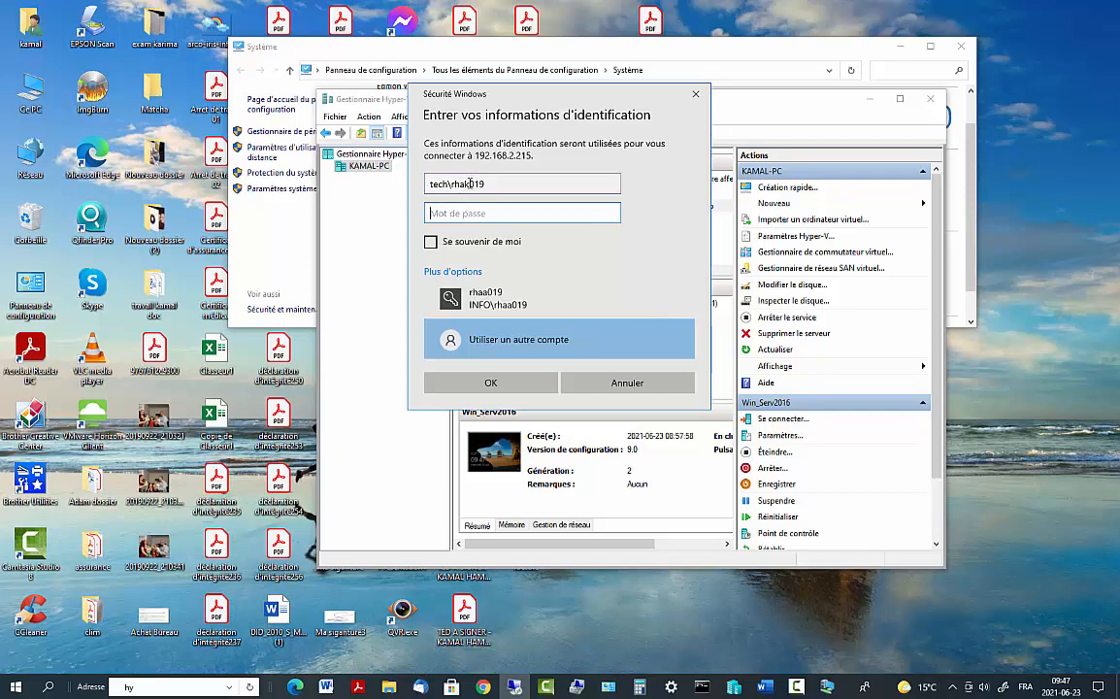
{"action": "type", "text": "••••••"}
{"action": "key", "text": "Return"}
{"action": "left_click", "coordinate": [611, 326]}
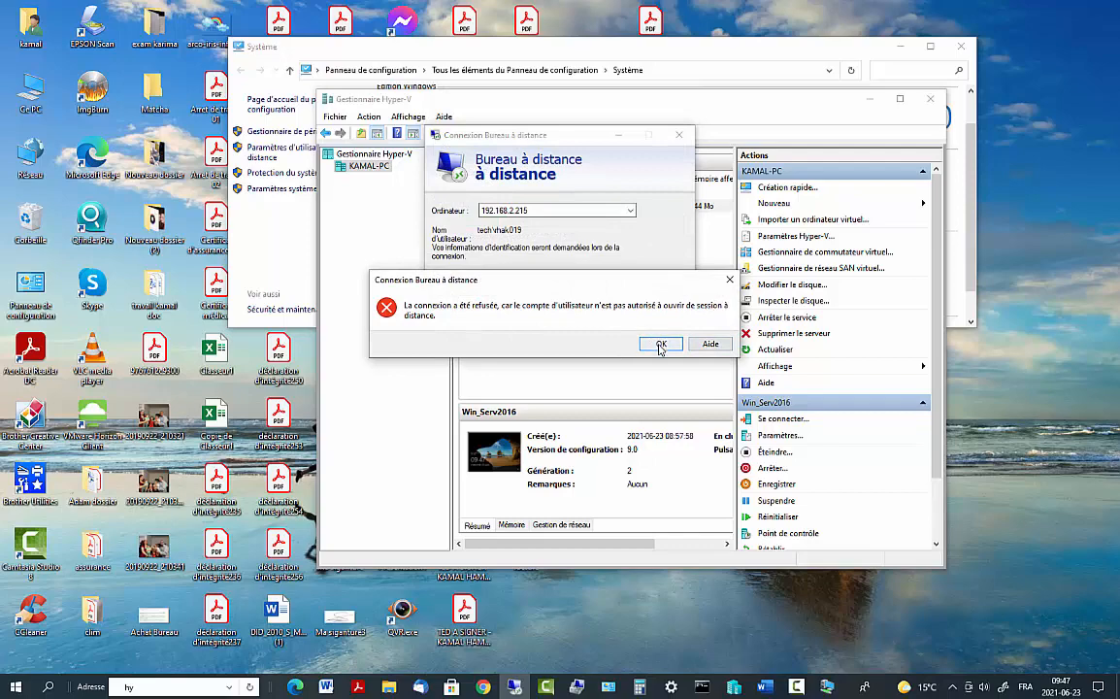
After access is refused, reconnect as the Tech domain administrator and accept the certificate
{"action": "left_click", "coordinate": [660, 344]}
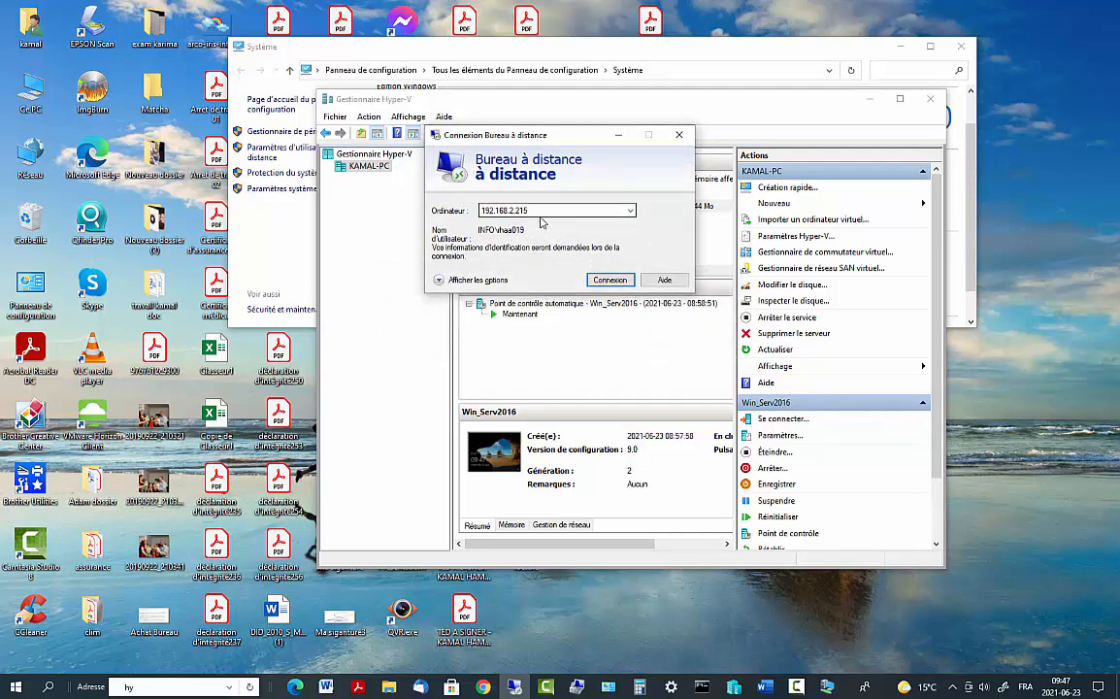
{"action": "left_click", "coordinate": [596, 281]}
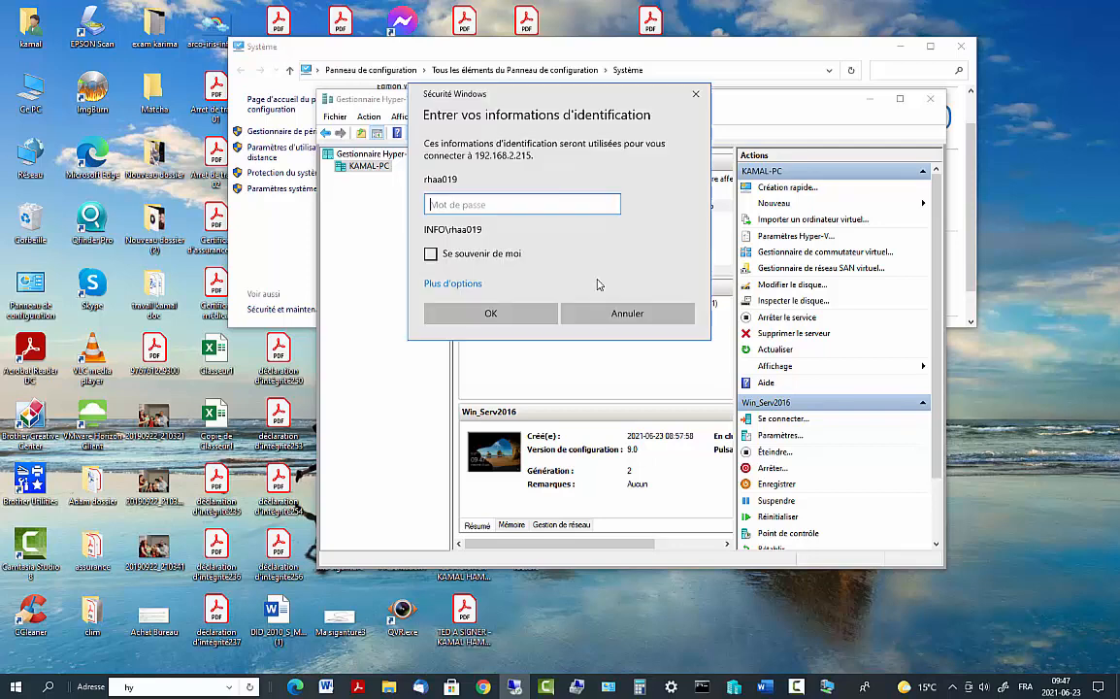
{"action": "left_click", "coordinate": [796, 687]}
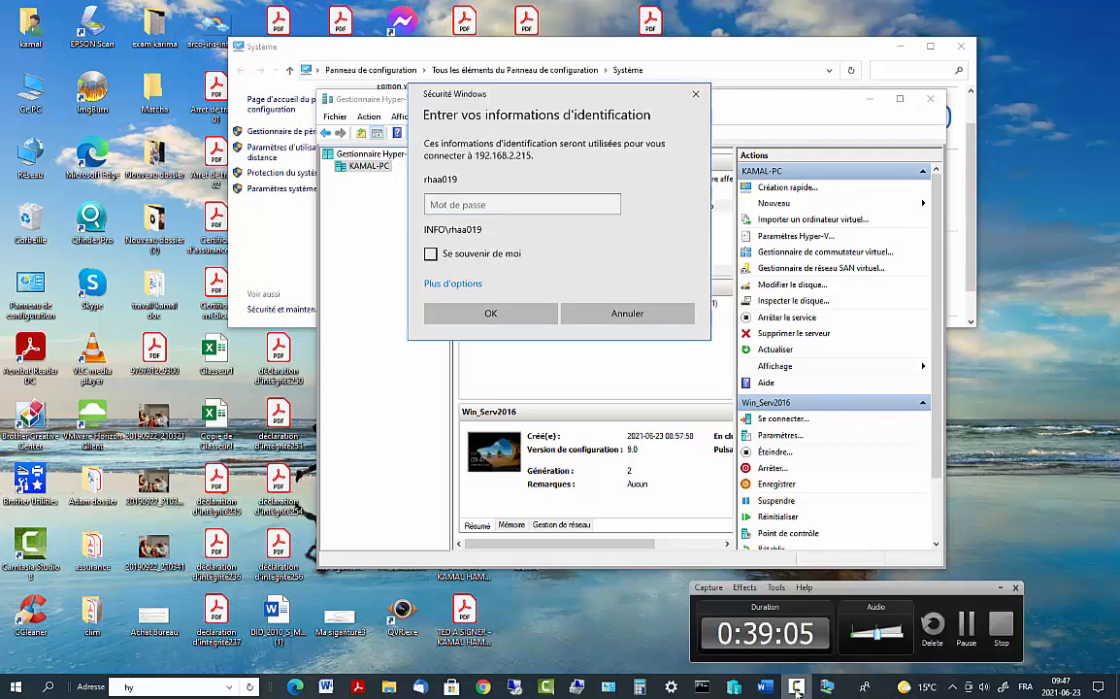
{"action": "left_click", "coordinate": [970, 637]}
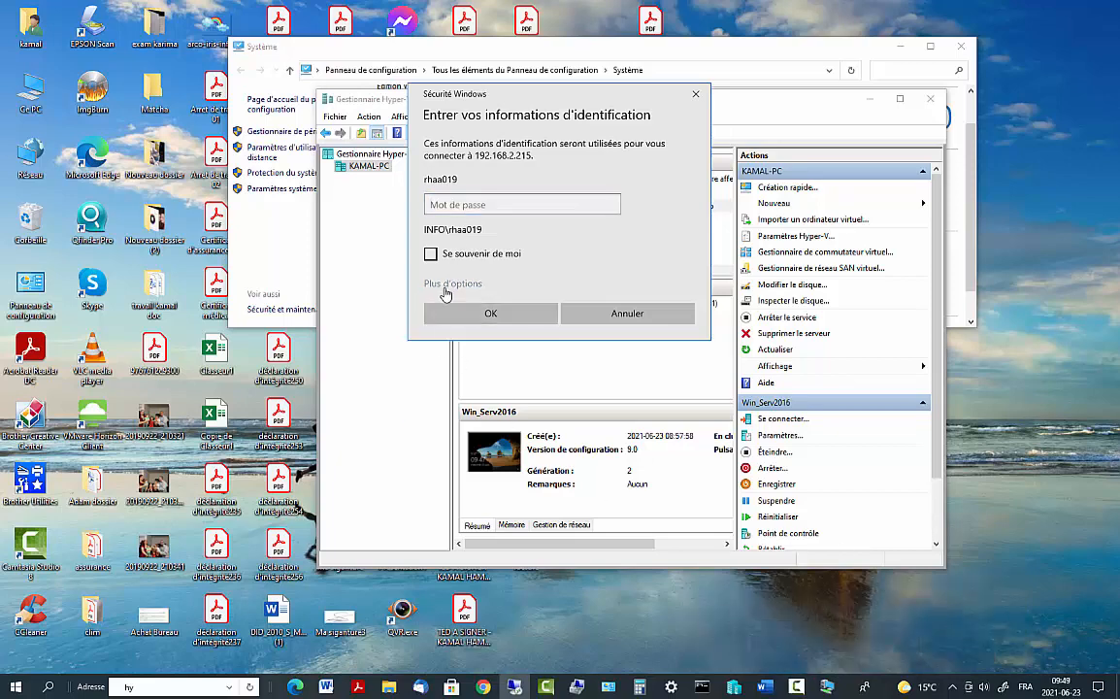
{"action": "left_click", "coordinate": [446, 284]}
{"action": "left_click", "coordinate": [514, 354]}
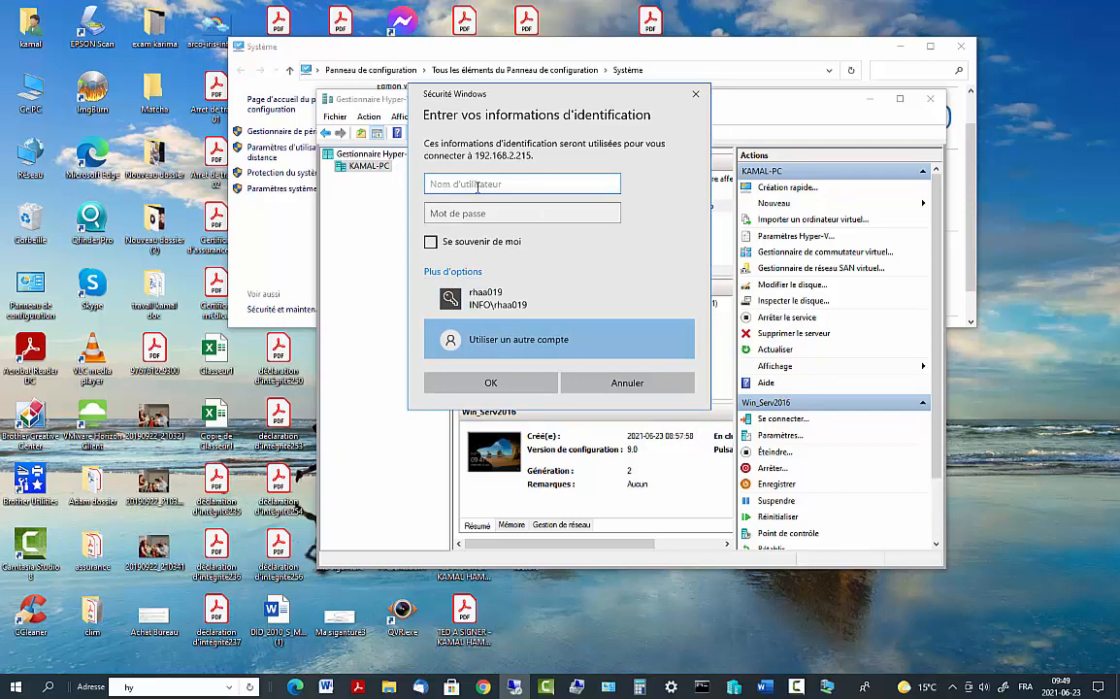
{"action": "type", "text": "tech\\administrateur"}
{"action": "left_click", "coordinate": [453, 212]}
{"action": "type", "text": "*"}
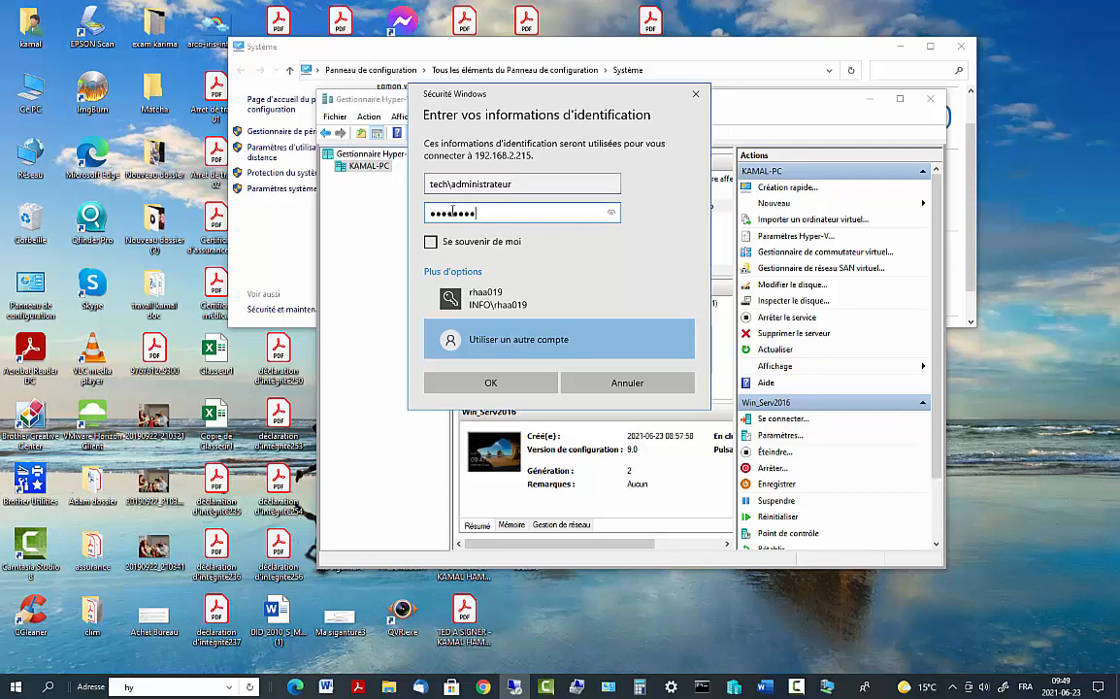
{"action": "key", "text": "Return"}
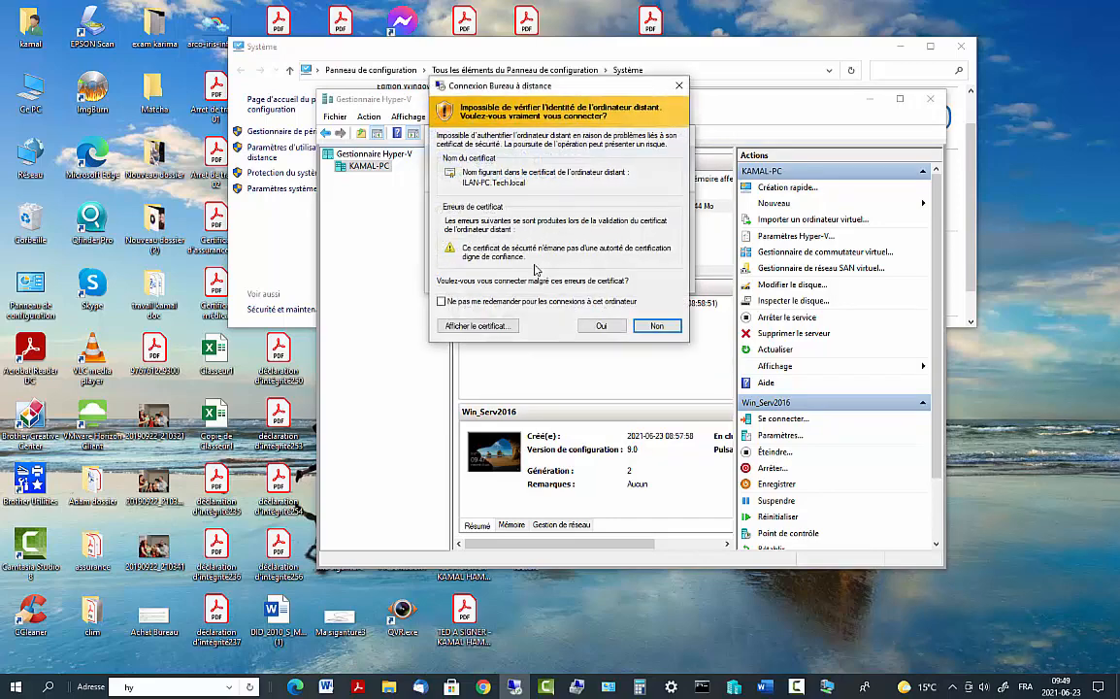
{"action": "left_click", "coordinate": [601, 325]}
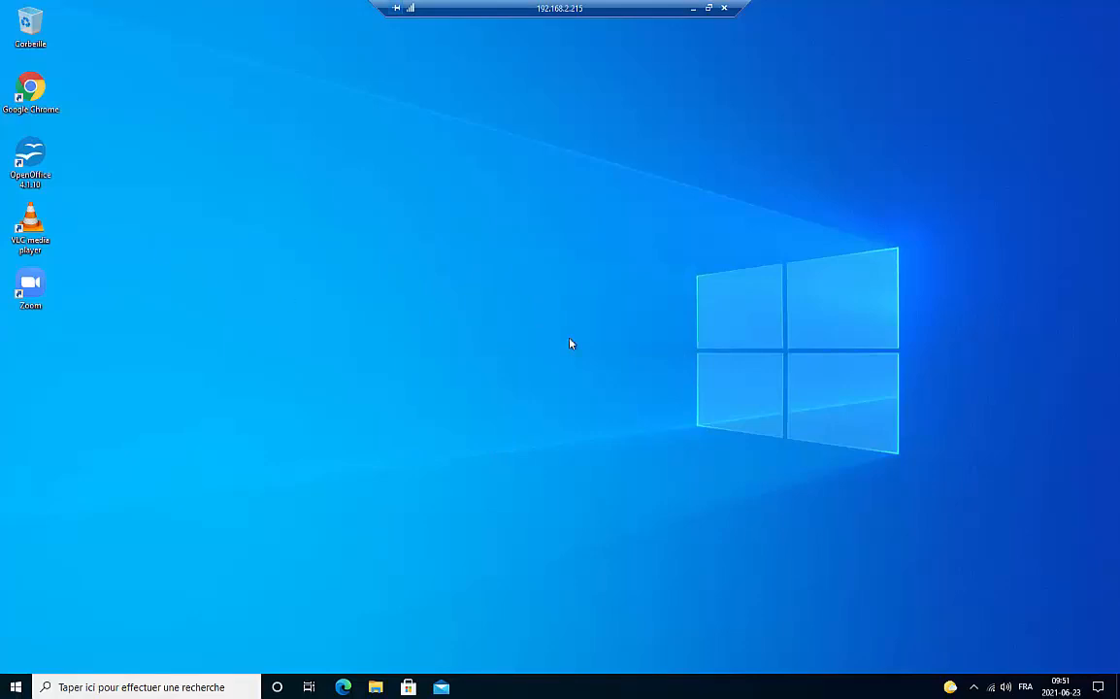
Open Computer Management from Ce PC and list the client's local groups
{"action": "left_click", "coordinate": [56, 686]}
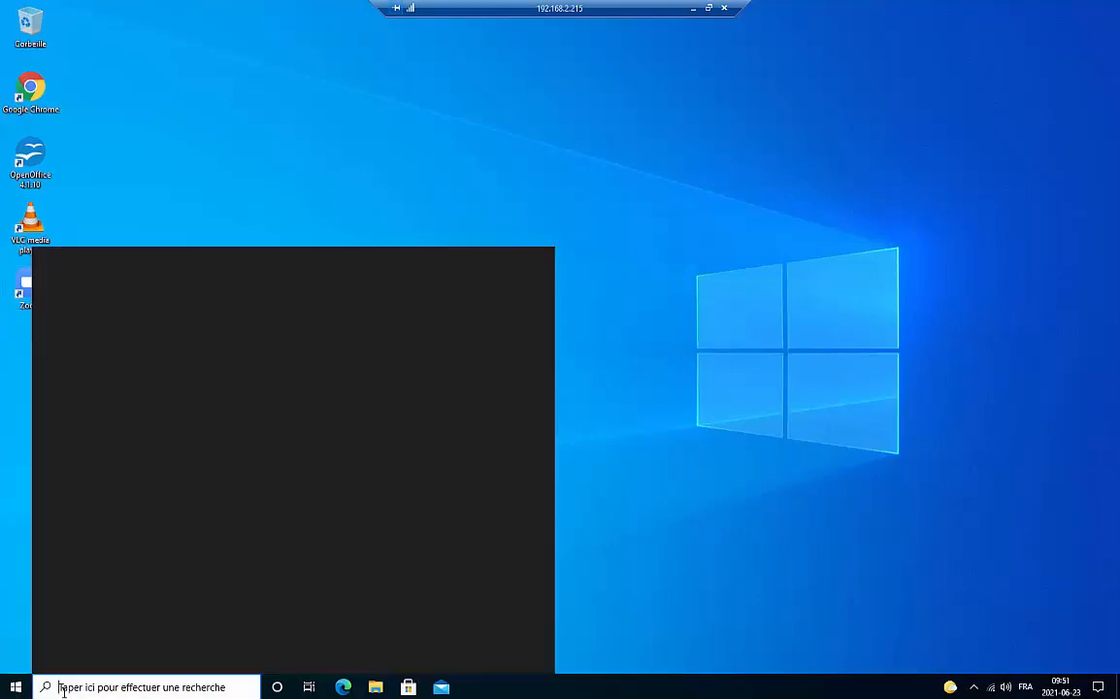
{"action": "left_click", "coordinate": [8, 686]}
{"action": "type", "text": "p"}
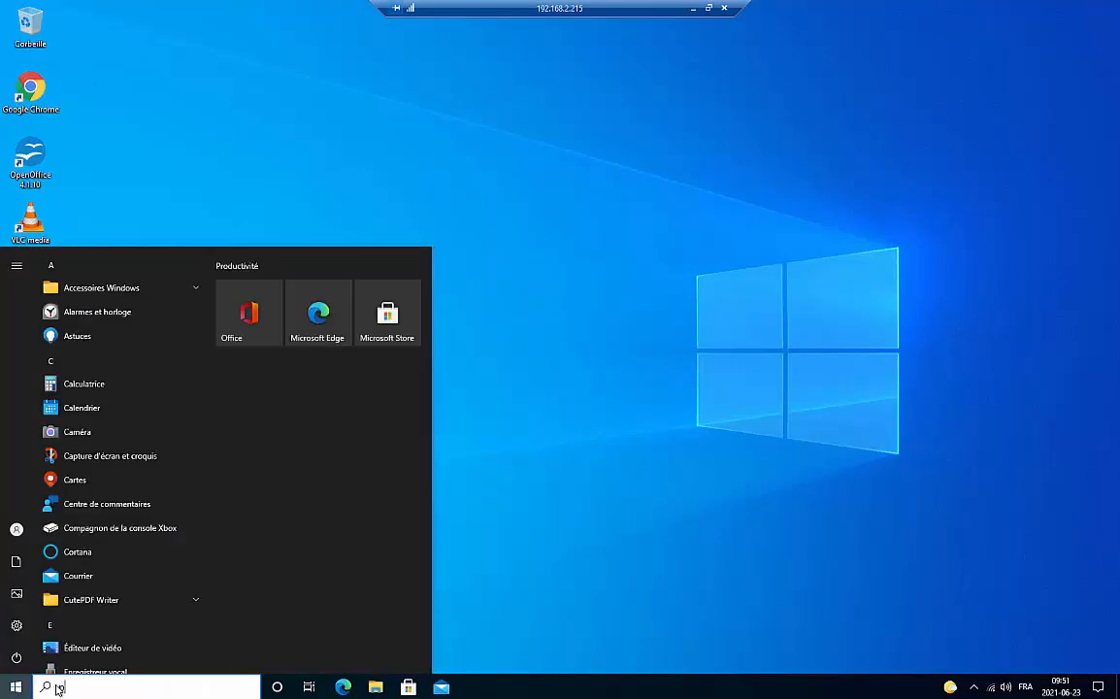
{"action": "type", "text": "c"}
{"action": "right_click", "coordinate": [128, 328]}
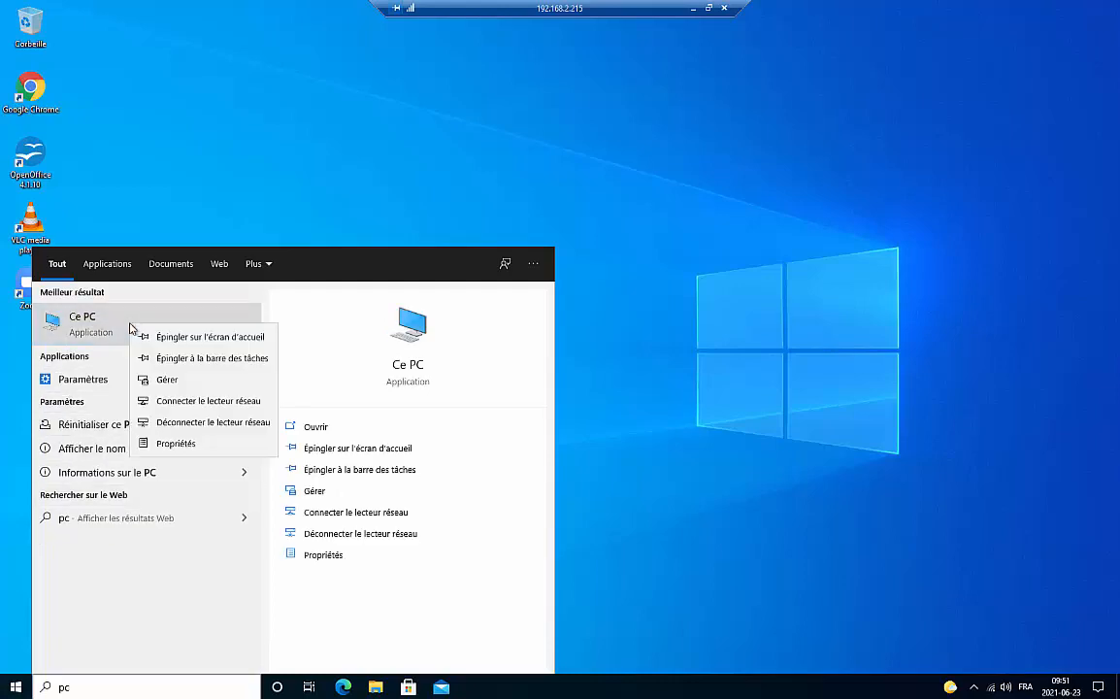
{"action": "left_click", "coordinate": [163, 380]}
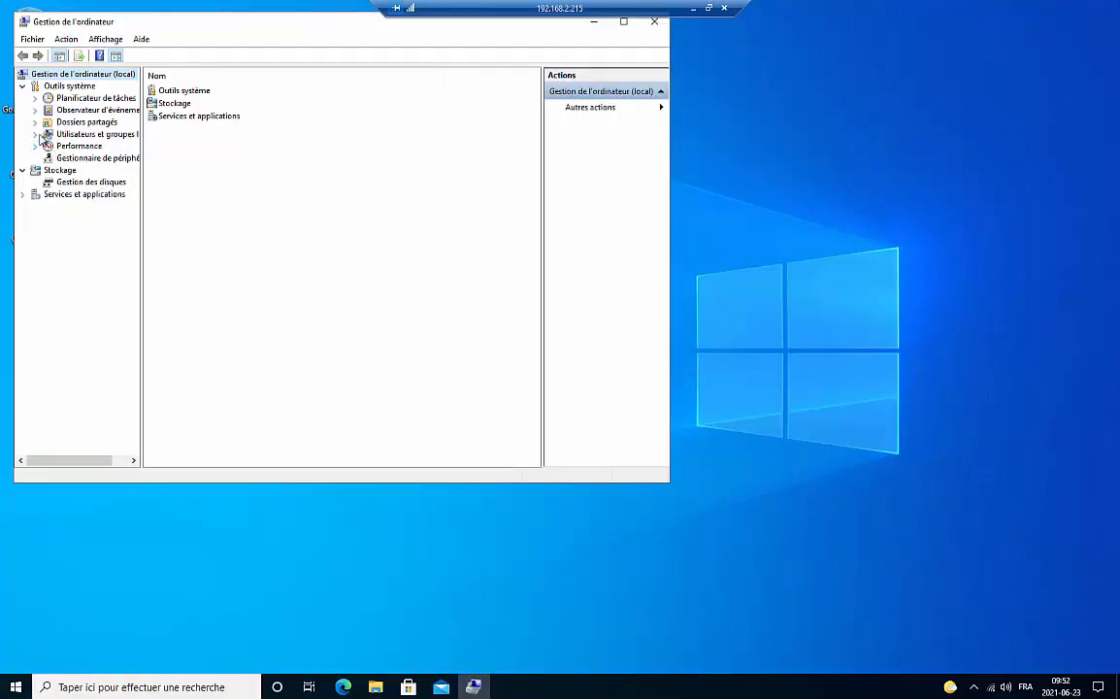
{"action": "left_click", "coordinate": [36, 134]}
{"action": "left_click", "coordinate": [84, 157]}
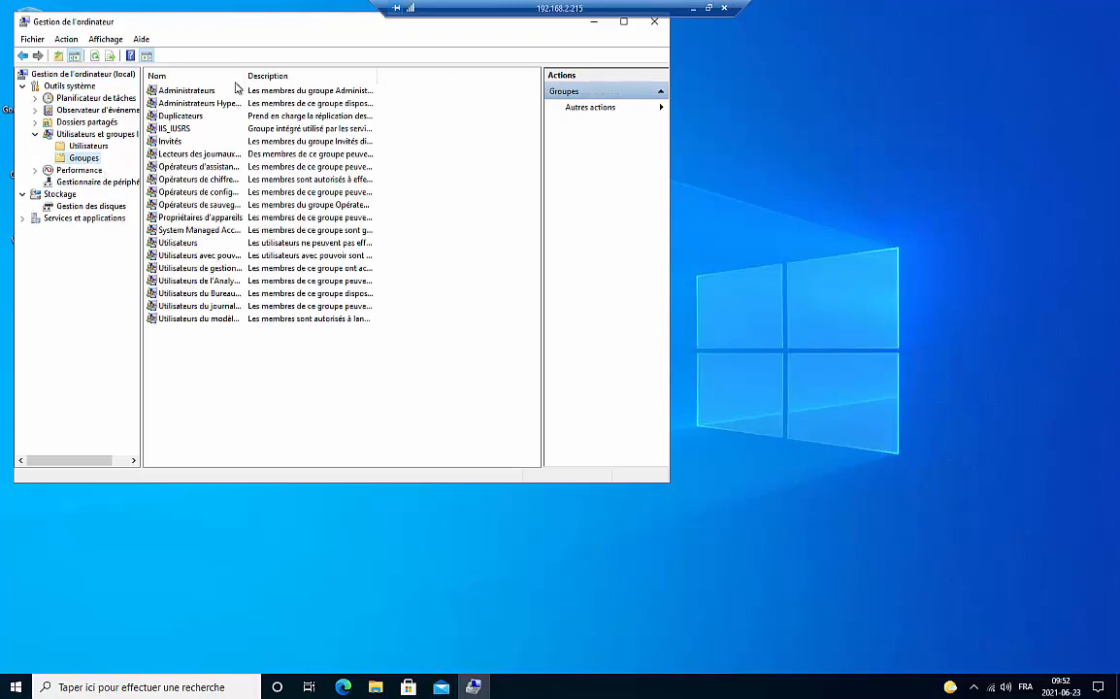
{"action": "left_click_drag", "start_coordinate": [246, 71], "coordinate": [317, 76]}
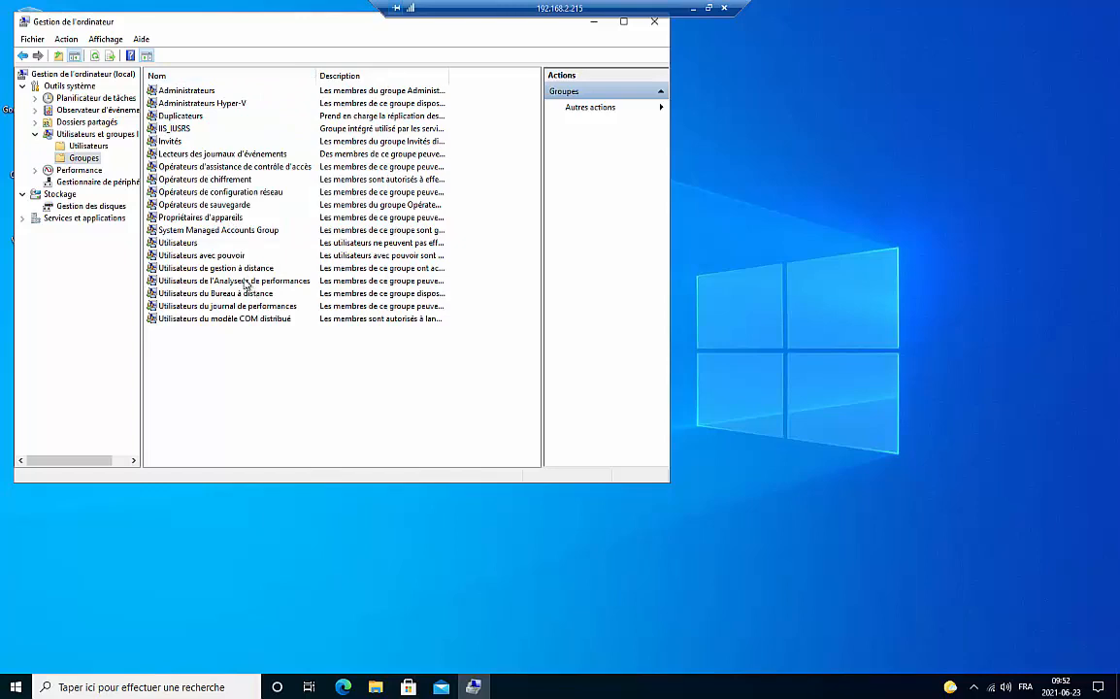
{"action": "left_click", "coordinate": [231, 268]}
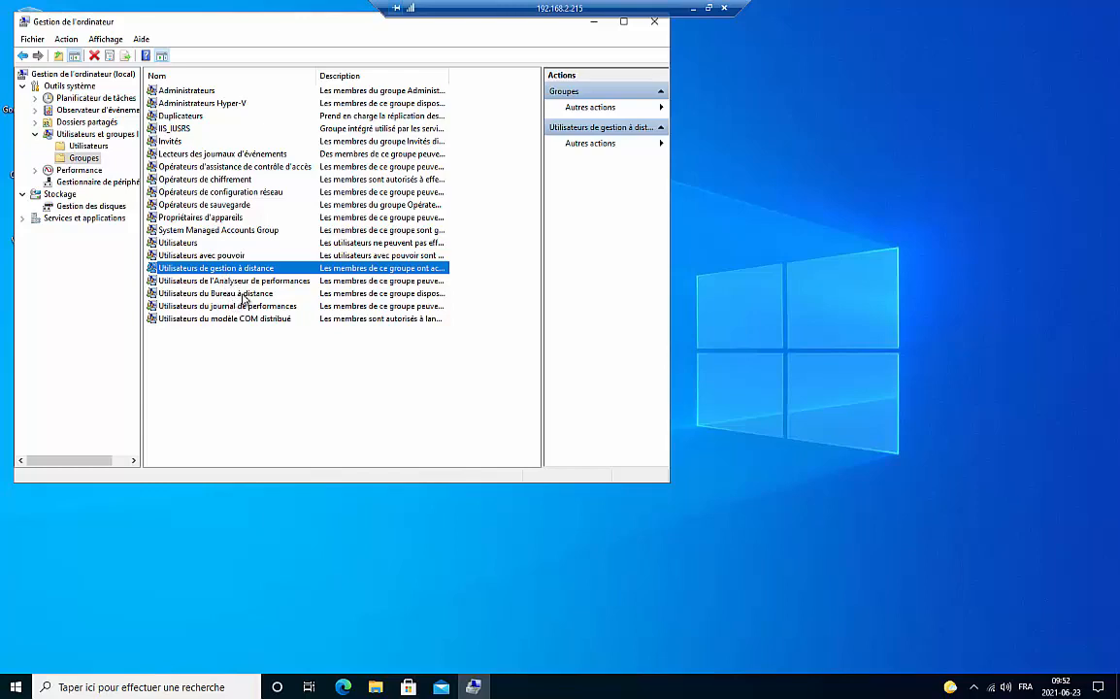
Add the domain user to Utilisateurs du Bureau à distance, verifying the name, and apply
{"action": "double_click", "coordinate": [243, 295]}
{"action": "left_click", "coordinate": [230, 356]}
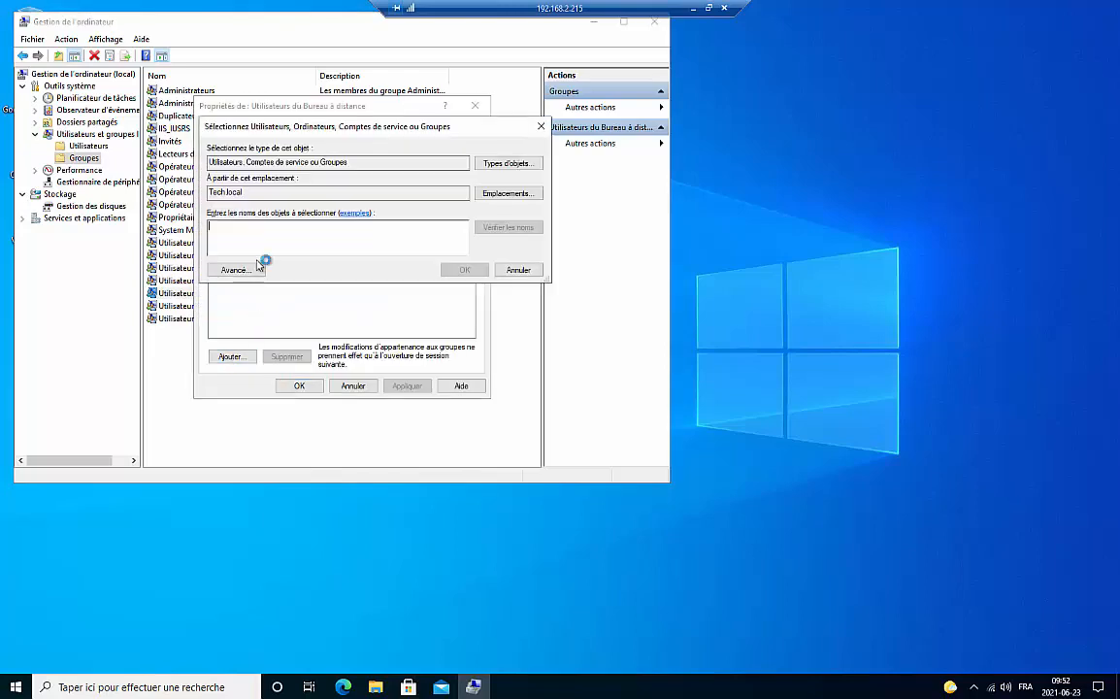
{"action": "type", "text": "rhak"}
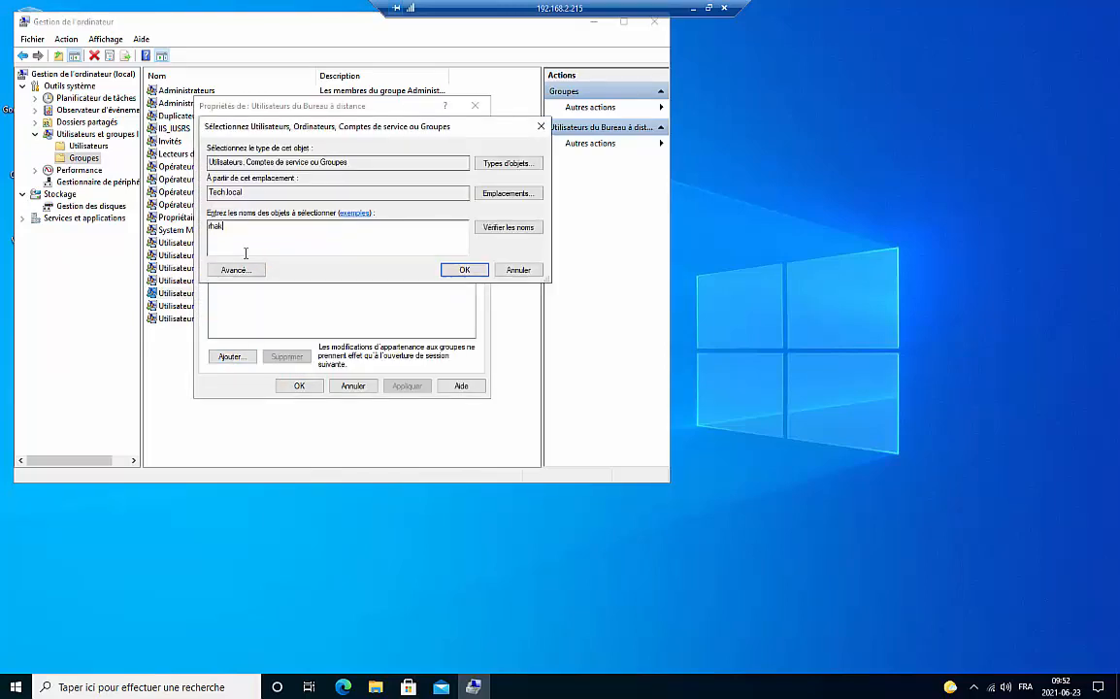
{"action": "type", "text": "019"}
{"action": "left_click", "coordinate": [507, 228]}
{"action": "left_click", "coordinate": [463, 270]}
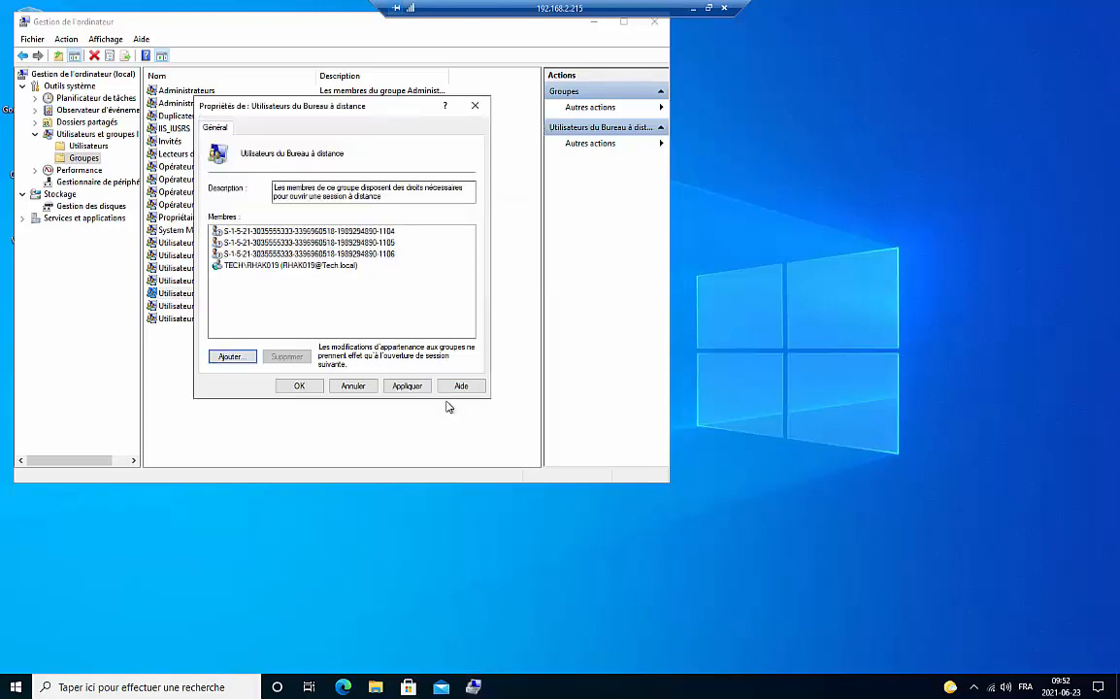
{"action": "left_click", "coordinate": [407, 386]}
{"action": "left_click", "coordinate": [299, 385]}
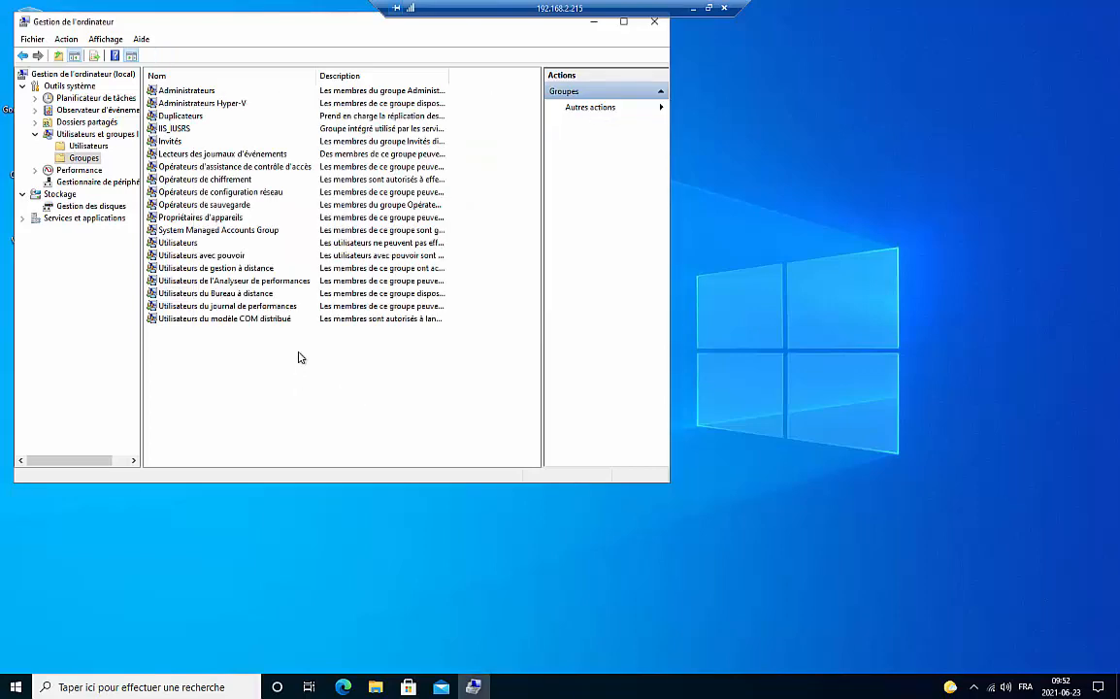
Close Computer Management and disconnect the administrator's remote session
{"action": "left_click", "coordinate": [654, 21]}
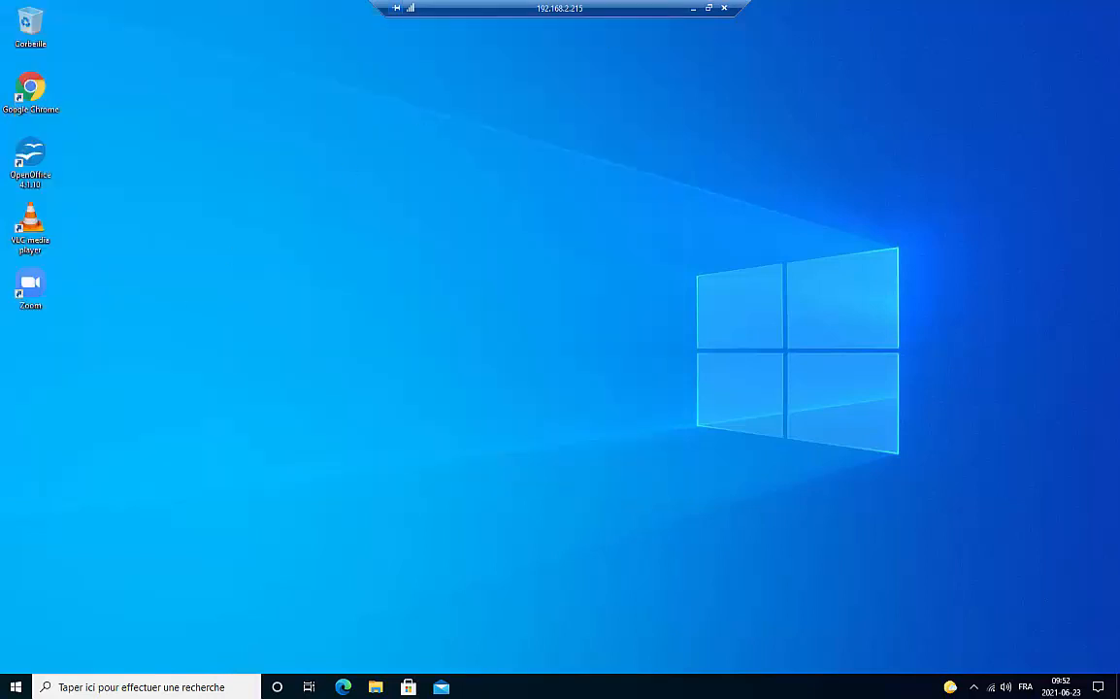
{"action": "right_click", "coordinate": [18, 687]}
{"action": "mouse_move", "coordinate": [143, 652]}
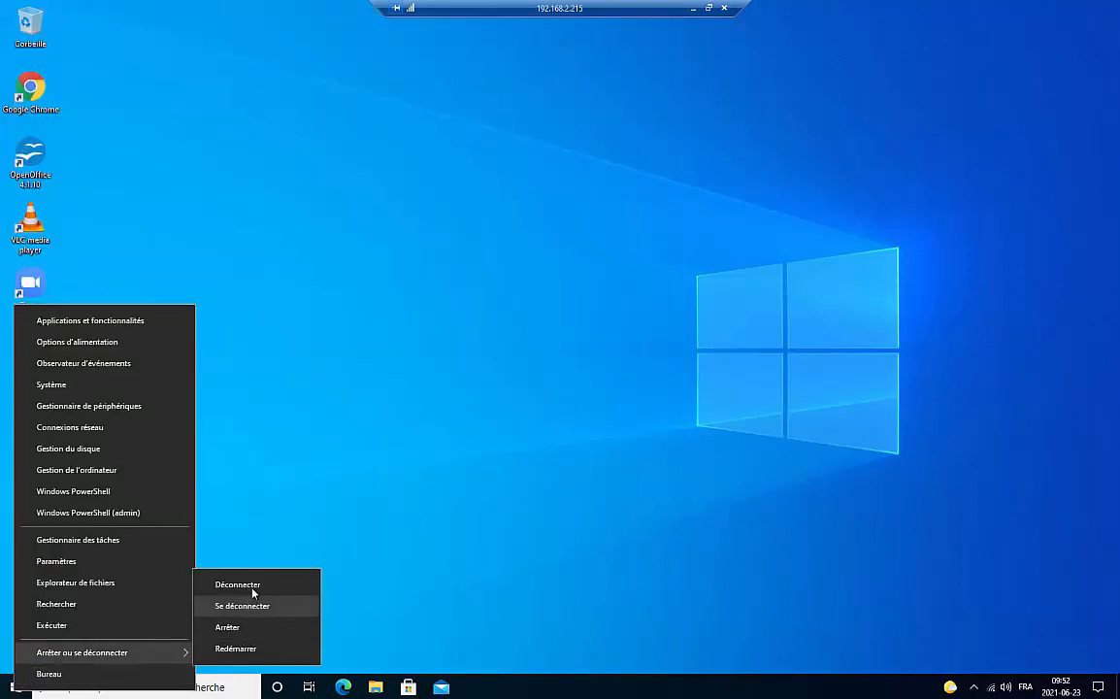
{"action": "left_click", "coordinate": [223, 584]}
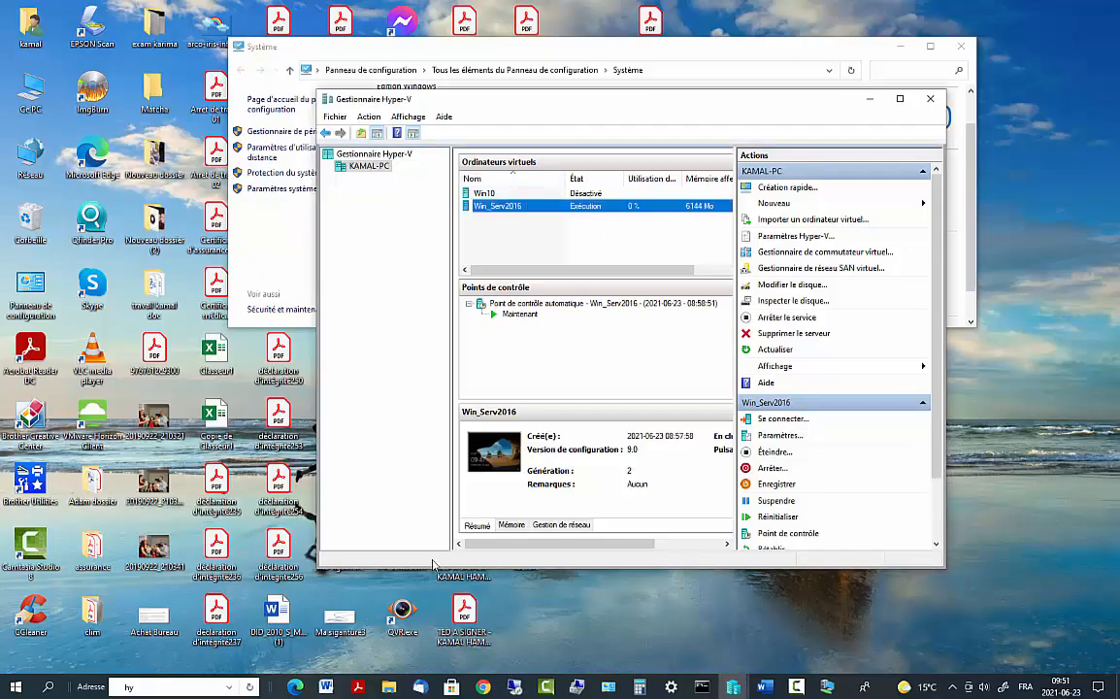
Connect Remote Desktop to 192.168.2.215 as the tech domain user, accepting the certificate
{"action": "left_click", "coordinate": [49, 687]}
{"action": "type", "text": "bu"}
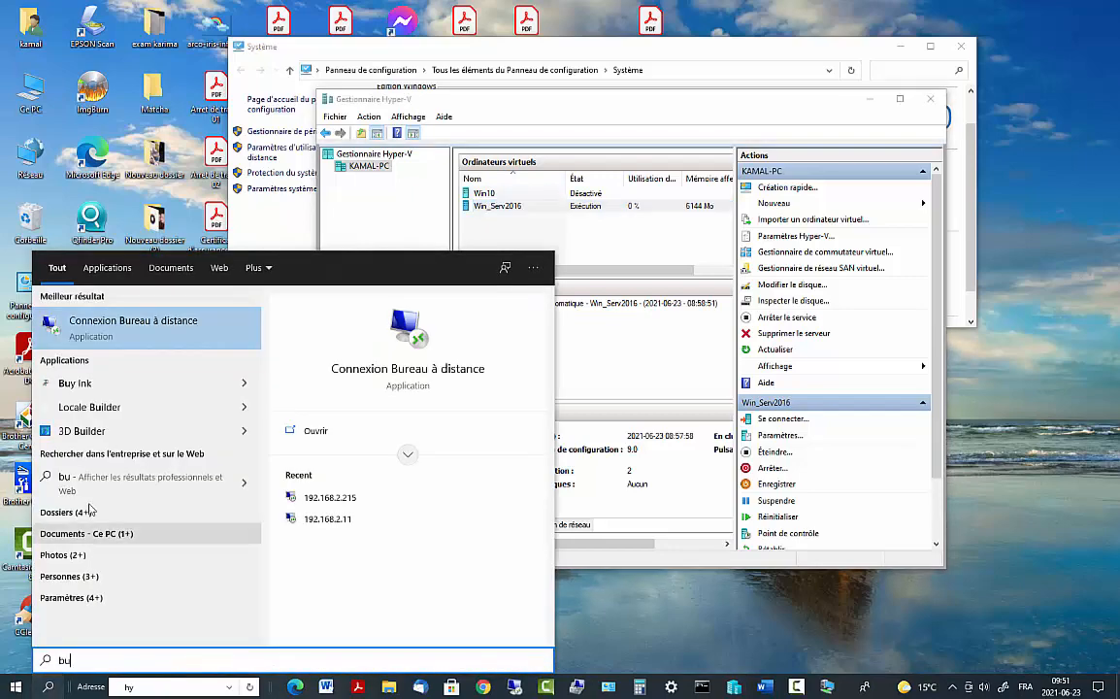
{"action": "left_click", "coordinate": [139, 328]}
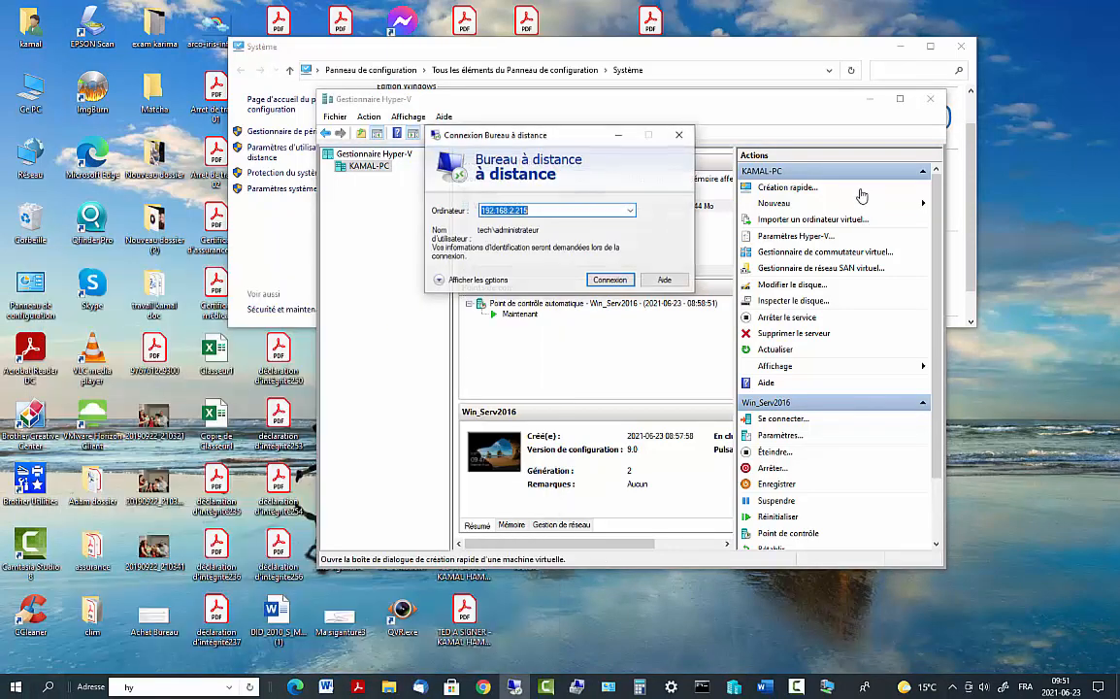
{"action": "left_click", "coordinate": [485, 279]}
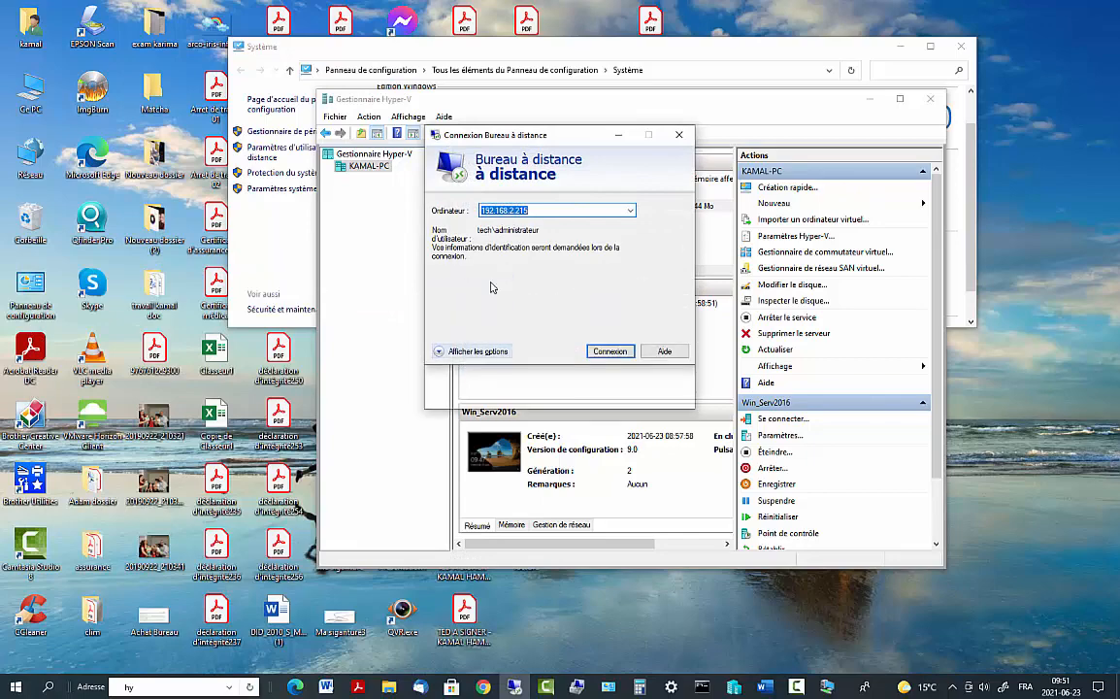
{"action": "left_click", "coordinate": [609, 276]}
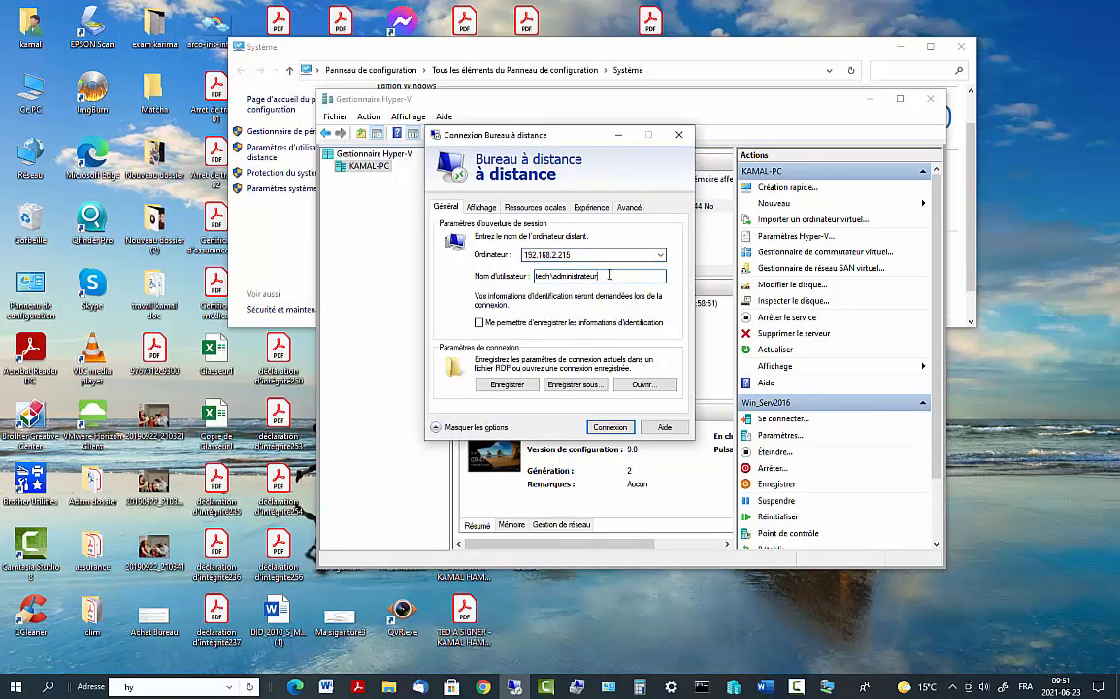
{"action": "key", "text": "BackSpace"}
{"action": "key", "text": "BackSpace"}
{"action": "key", "text": "BackSpace"}
{"action": "key", "text": "BackSpace"}
{"action": "key", "text": "BackSpace"}
{"action": "key", "text": "BackSpace"}
{"action": "key", "text": "BackSpace"}
{"action": "key", "text": "BackSpace"}
{"action": "key", "text": "BackSpace"}
{"action": "key", "text": "BackSpace"}
{"action": "key", "text": "BackSpace"}
{"action": "key", "text": "BackSpace"}
{"action": "key", "text": "BackSpace"}
{"action": "key", "text": "BackSpace"}
{"action": "type", "text": "rhak015"}
{"action": "left_click", "coordinate": [610, 427]}
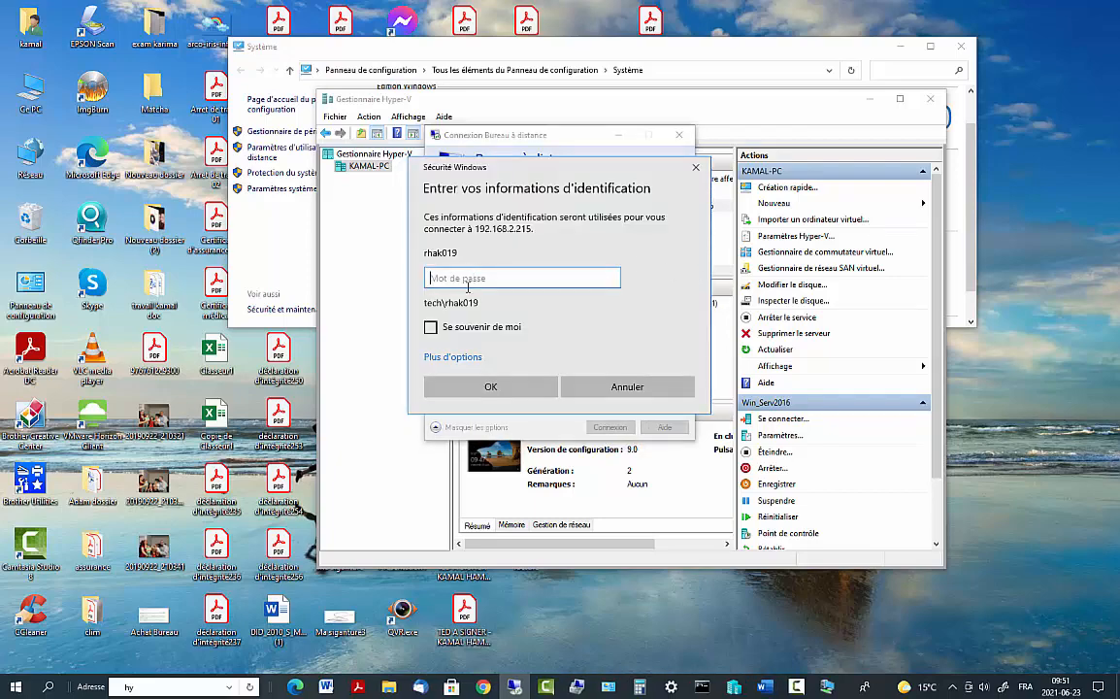
{"action": "type", "text": "••••••••••"}
{"action": "key", "text": "Return"}
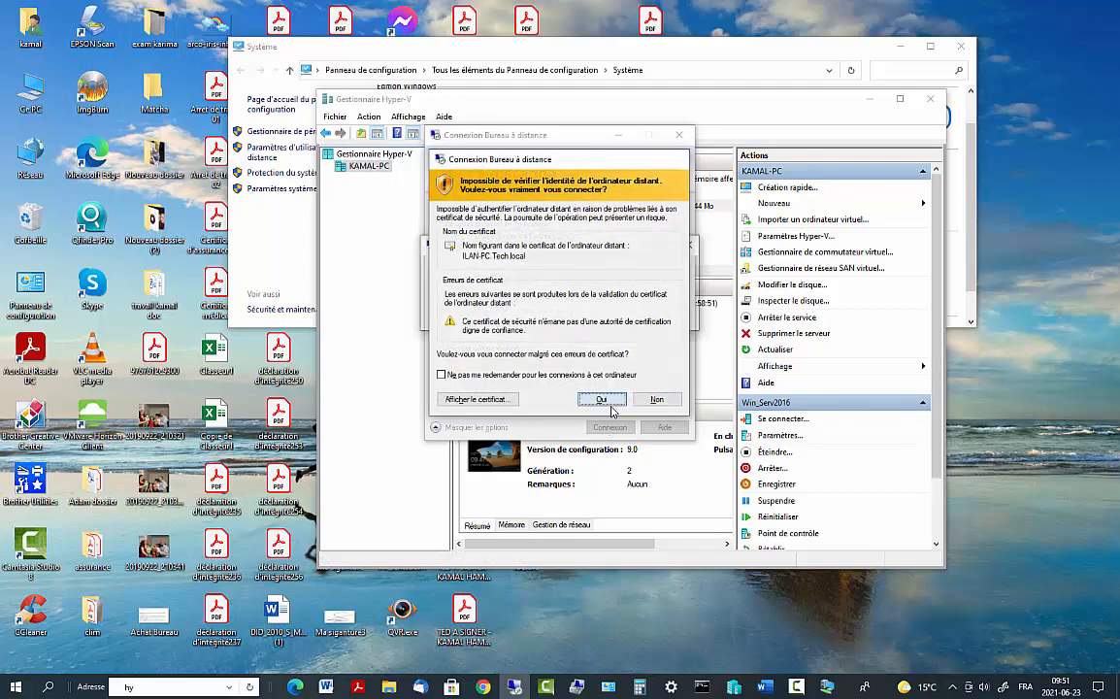
{"action": "left_click", "coordinate": [600, 399]}
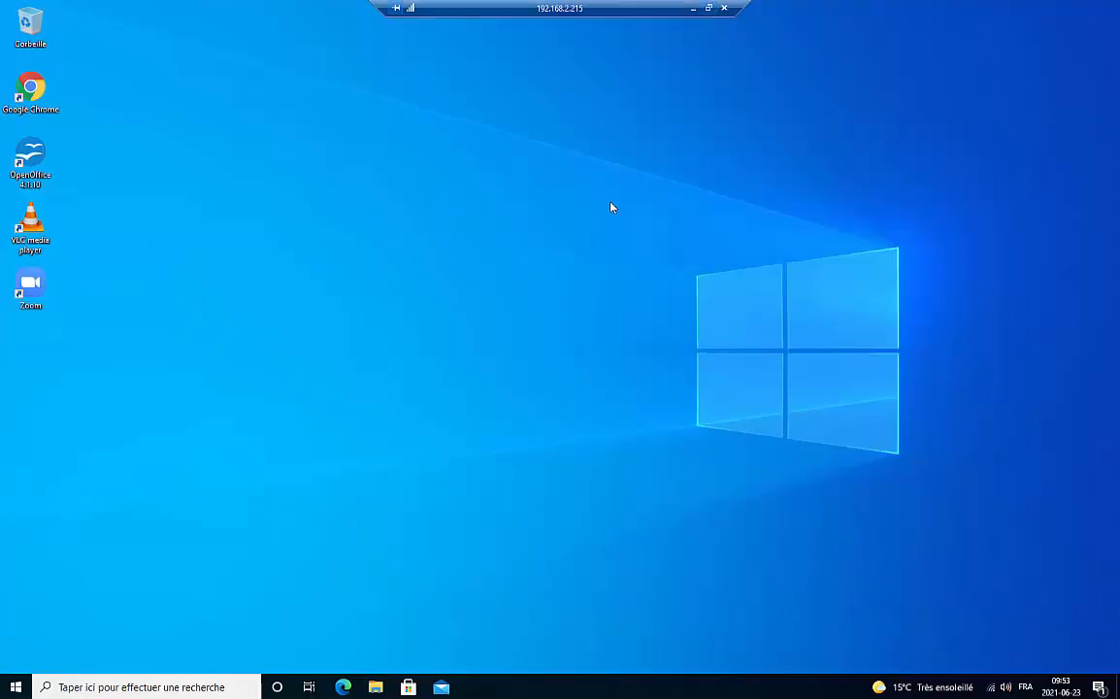
Refresh the remote Windows 10 desktop three times, then minimise the session window
{"action": "right_click", "coordinate": [610, 206]}
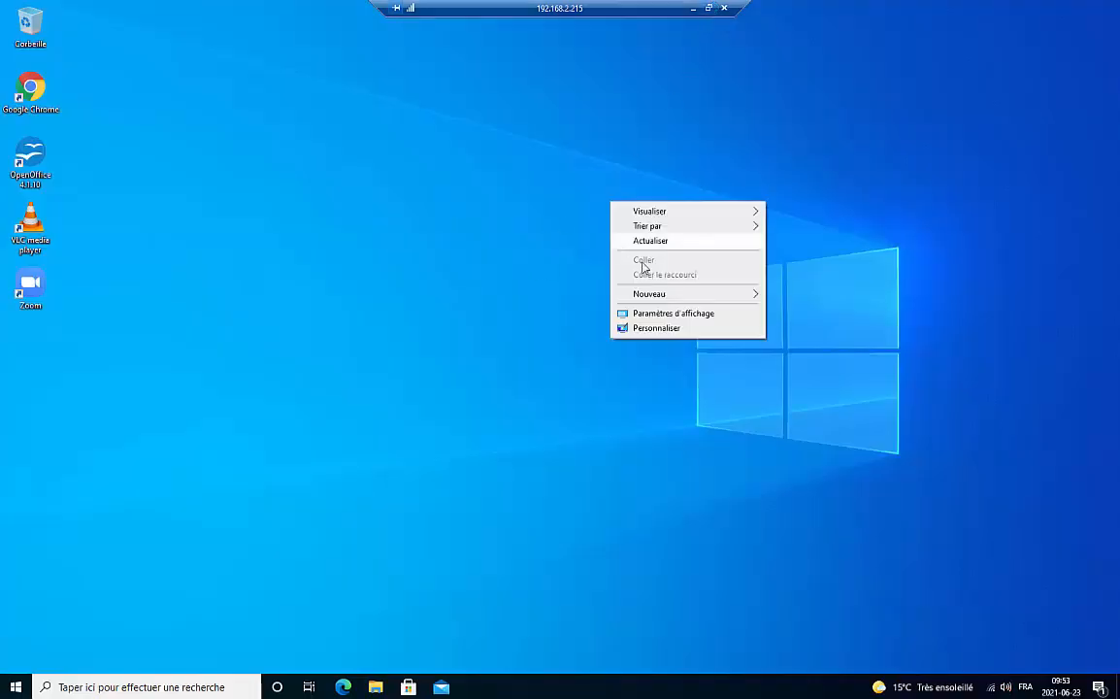
{"action": "left_click", "coordinate": [663, 242]}
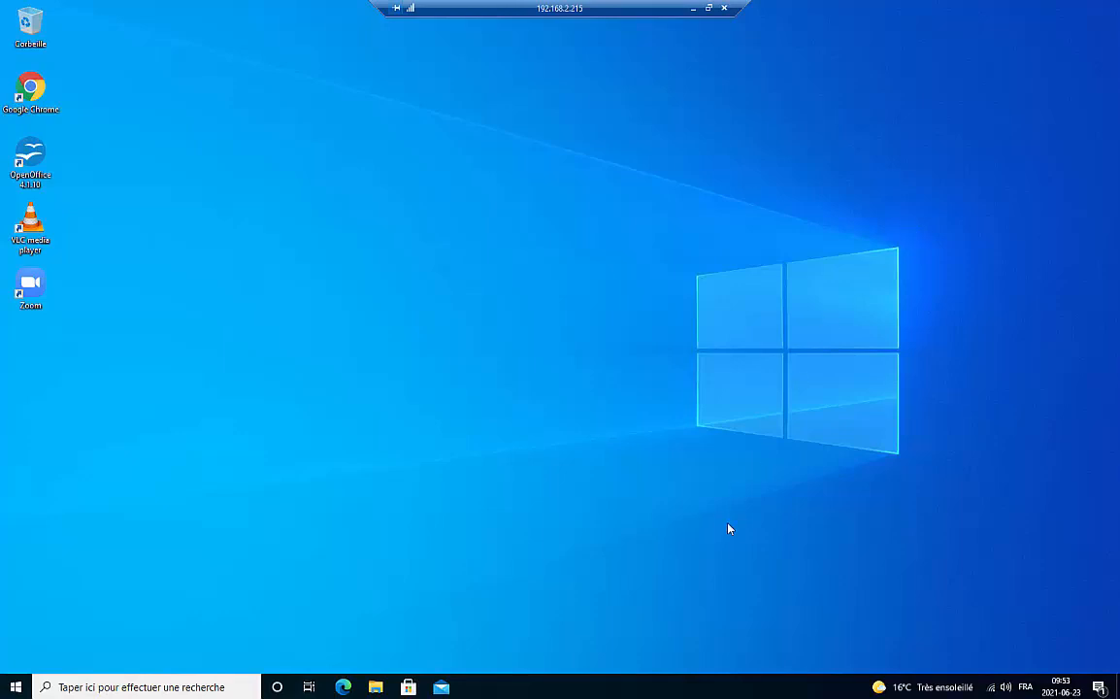
{"action": "right_click", "coordinate": [579, 192]}
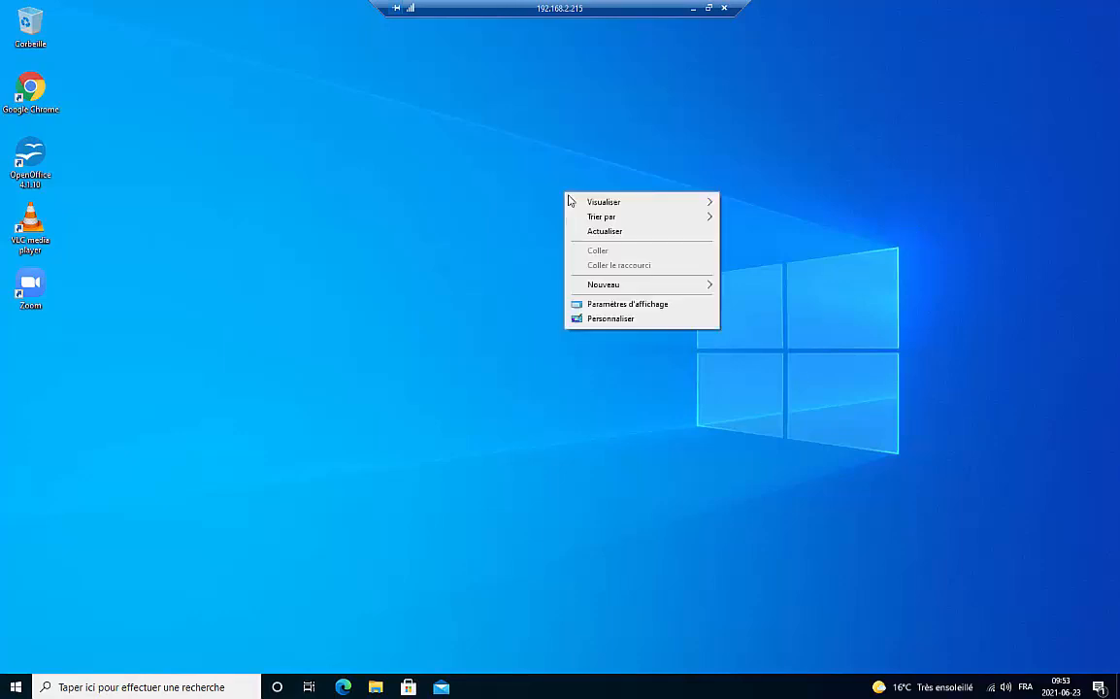
{"action": "left_click", "coordinate": [609, 232]}
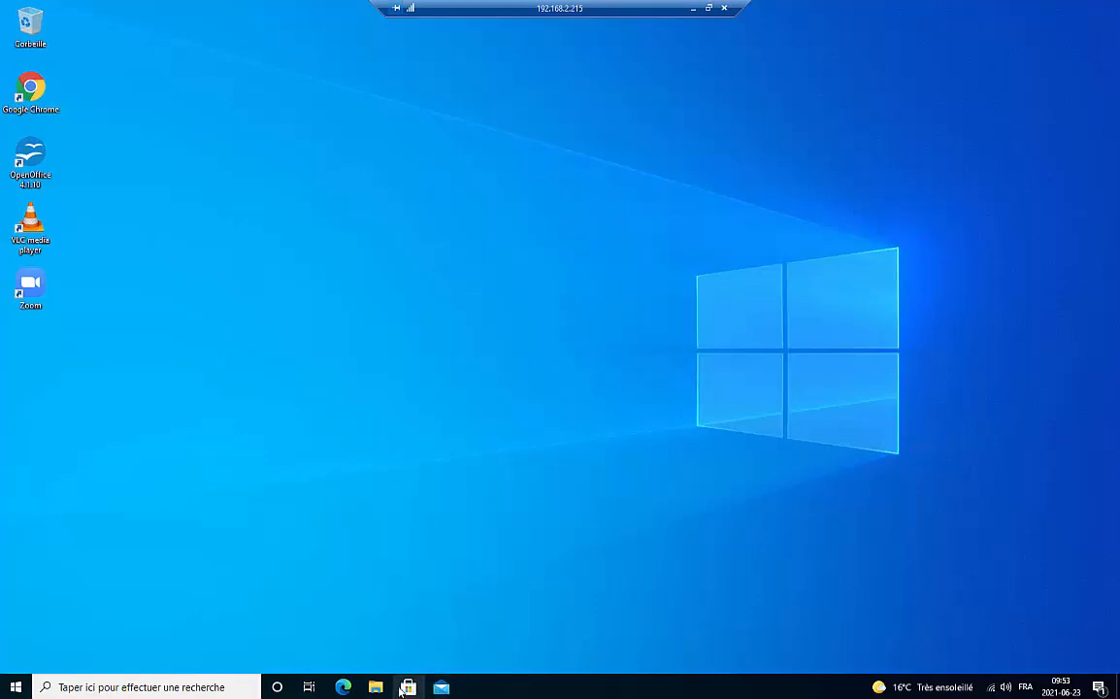
{"action": "right_click", "coordinate": [458, 212]}
{"action": "left_click", "coordinate": [511, 253]}
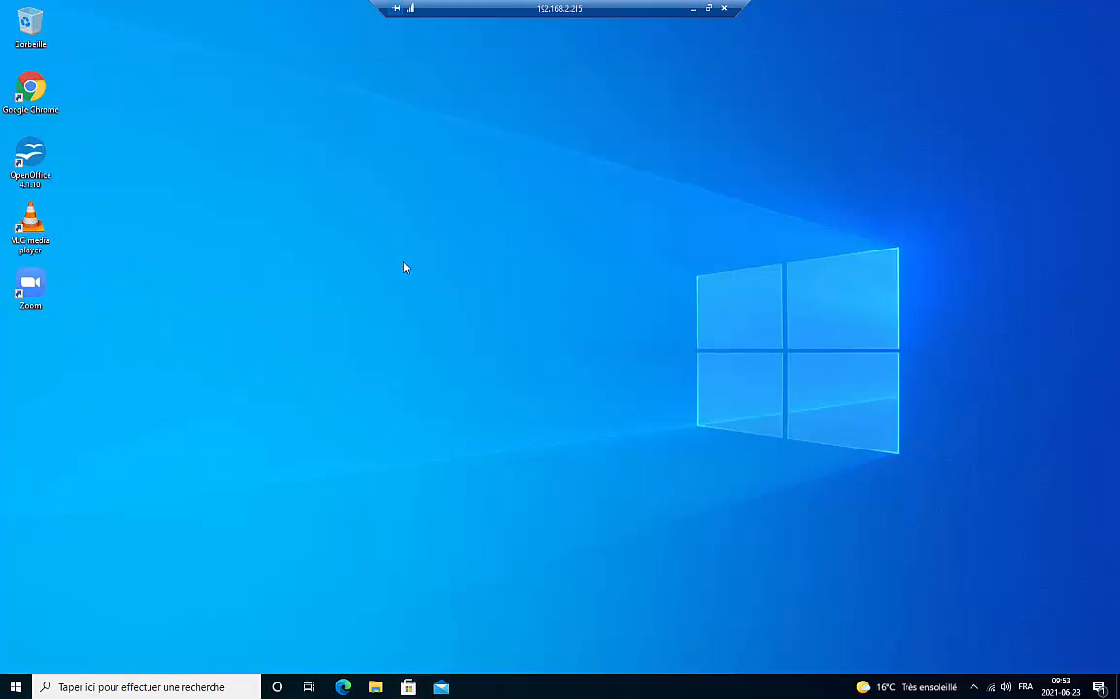
{"action": "left_click", "coordinate": [693, 12]}
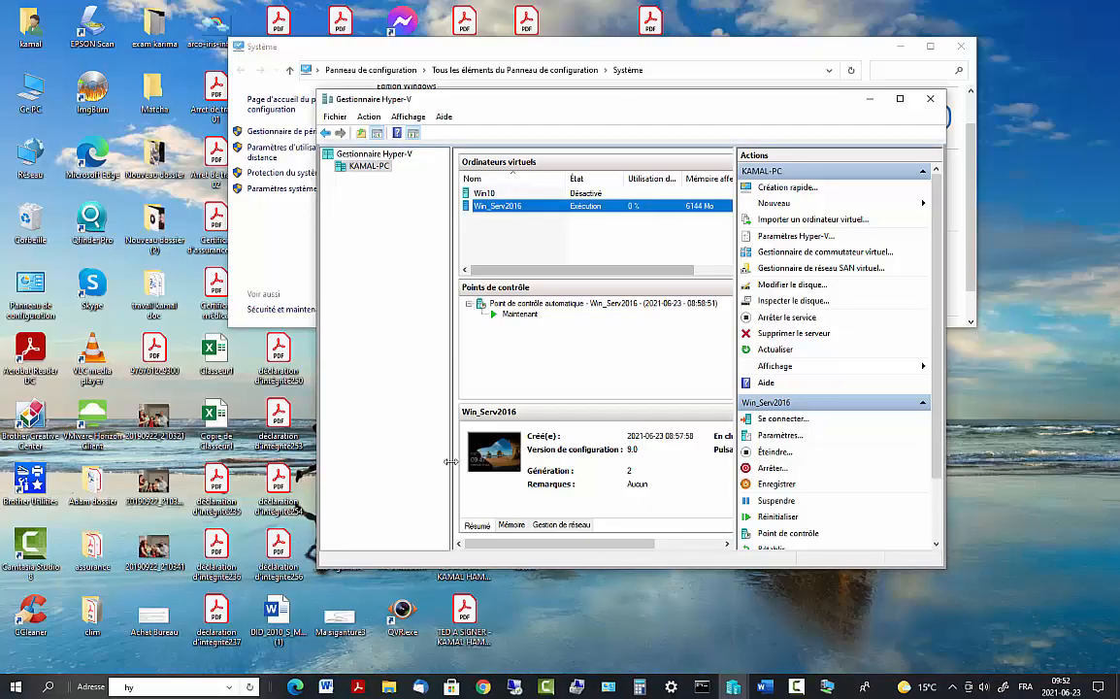
Switch back to the Win_Serv2016 VM window and close Active Directory Users and Computers
{"action": "left_click", "coordinate": [734, 692]}
{"action": "left_click", "coordinate": [786, 631]}
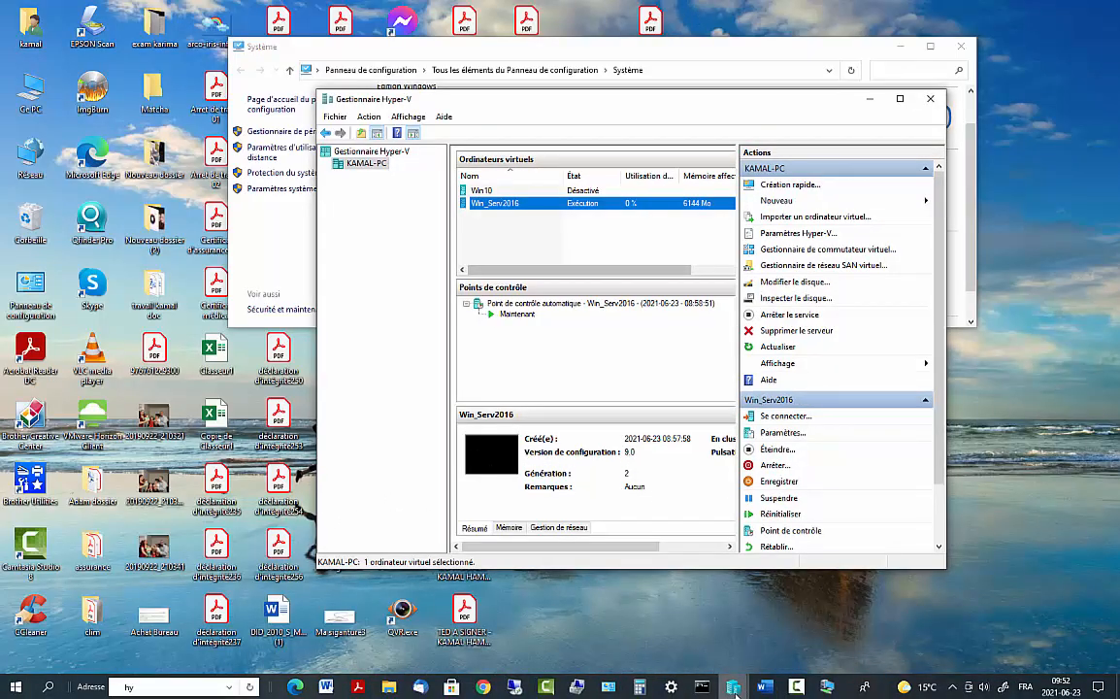
{"action": "left_click", "coordinate": [734, 693]}
{"action": "left_click", "coordinate": [832, 691]}
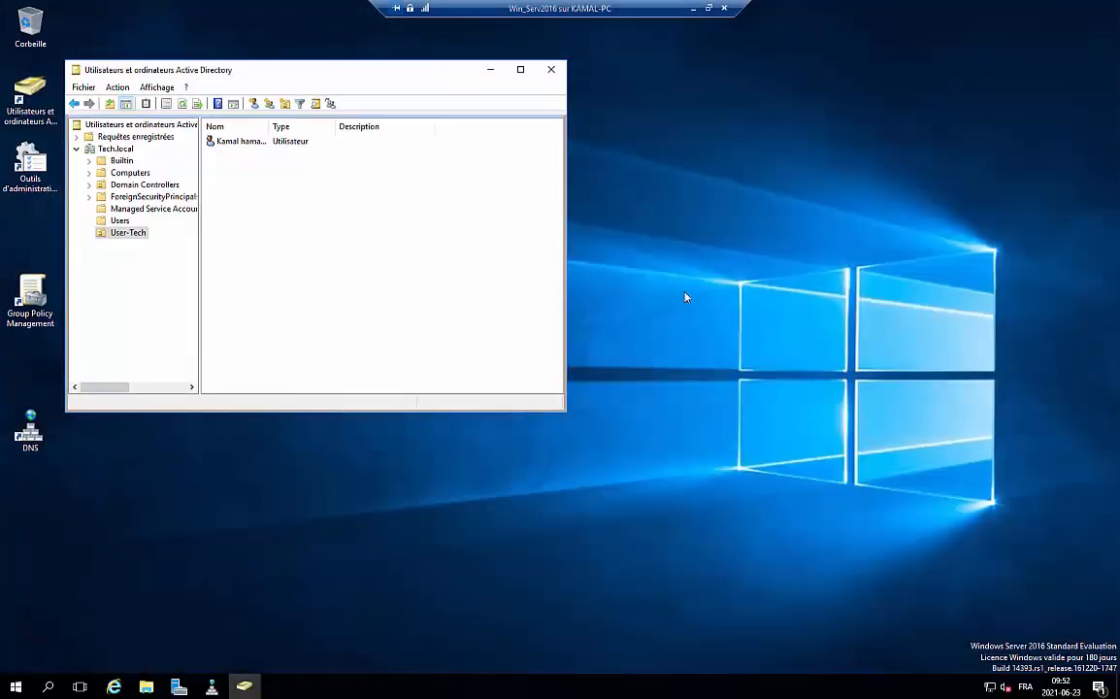
{"action": "left_click", "coordinate": [551, 74]}
Launch the Add Roles and Features Wizard from the Server Manager dashboard
{"action": "left_click", "coordinate": [179, 687]}
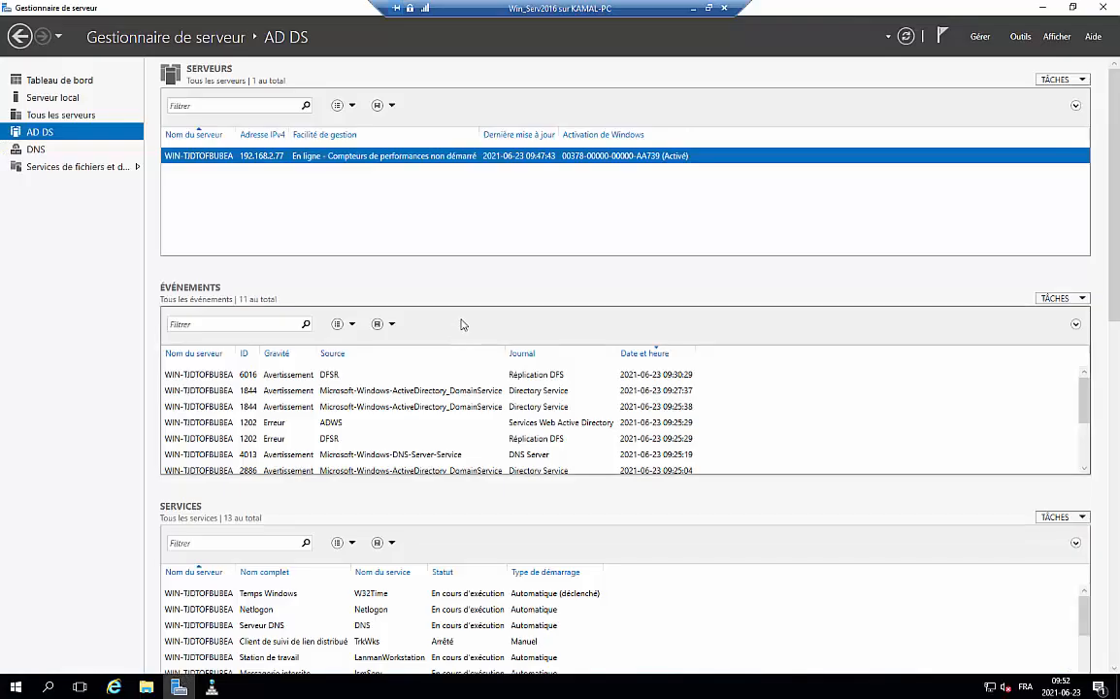
{"action": "left_click", "coordinate": [58, 81]}
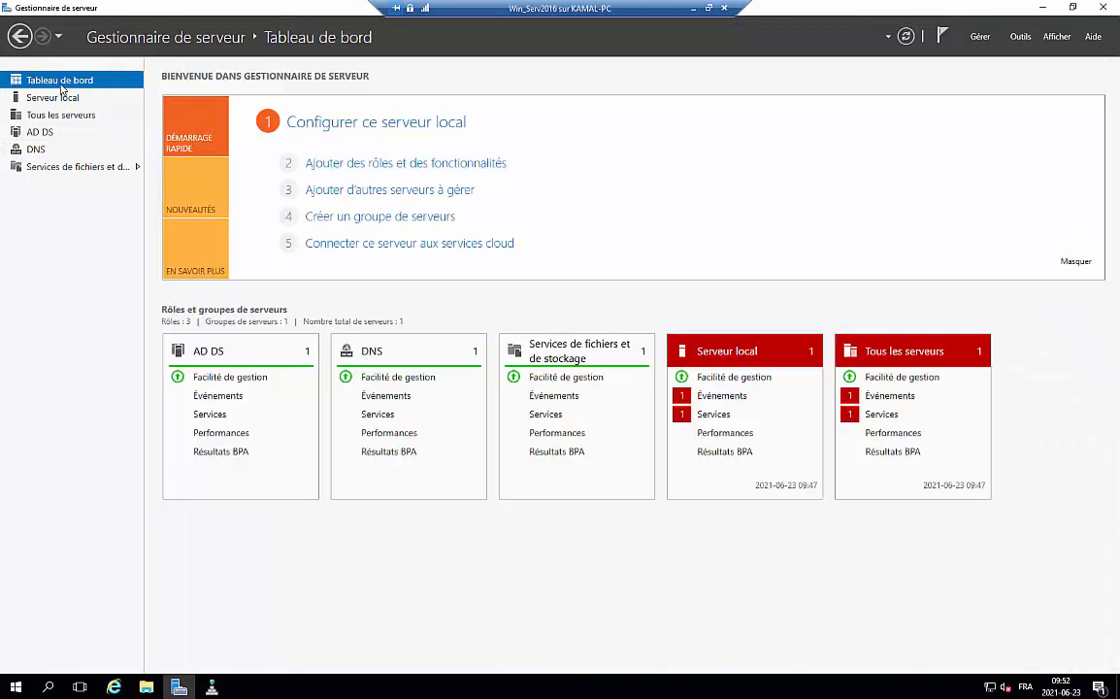
{"action": "left_click", "coordinate": [397, 163]}
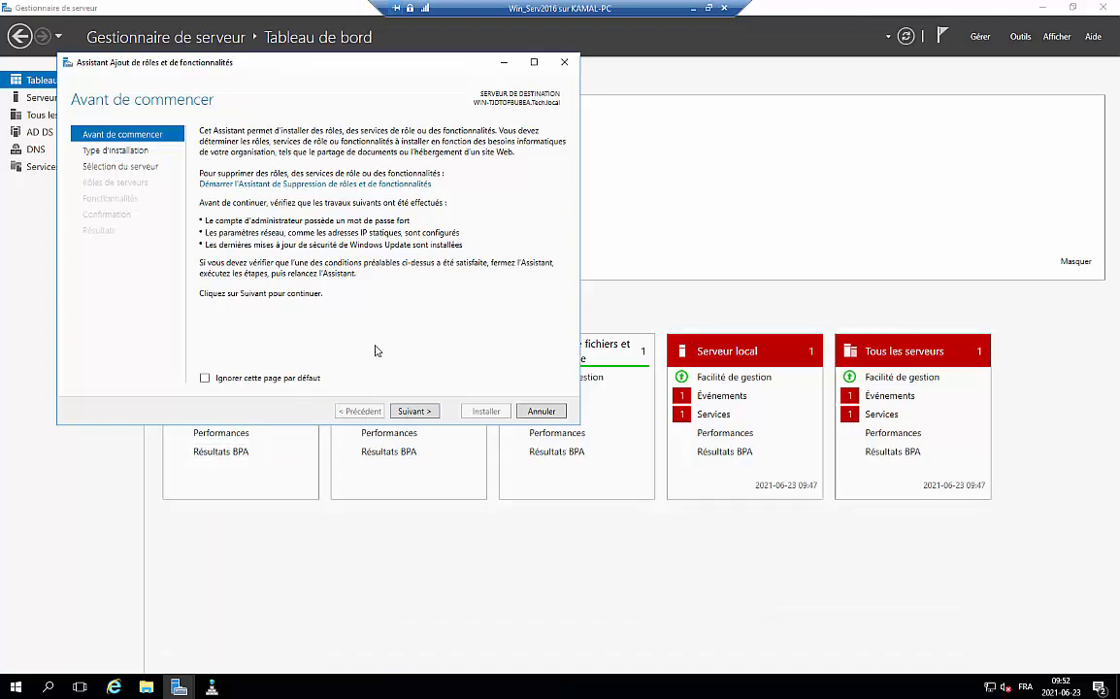
Keep role-based installation on the local server and select Serveur DHCP with its required features
{"action": "left_click", "coordinate": [420, 411]}
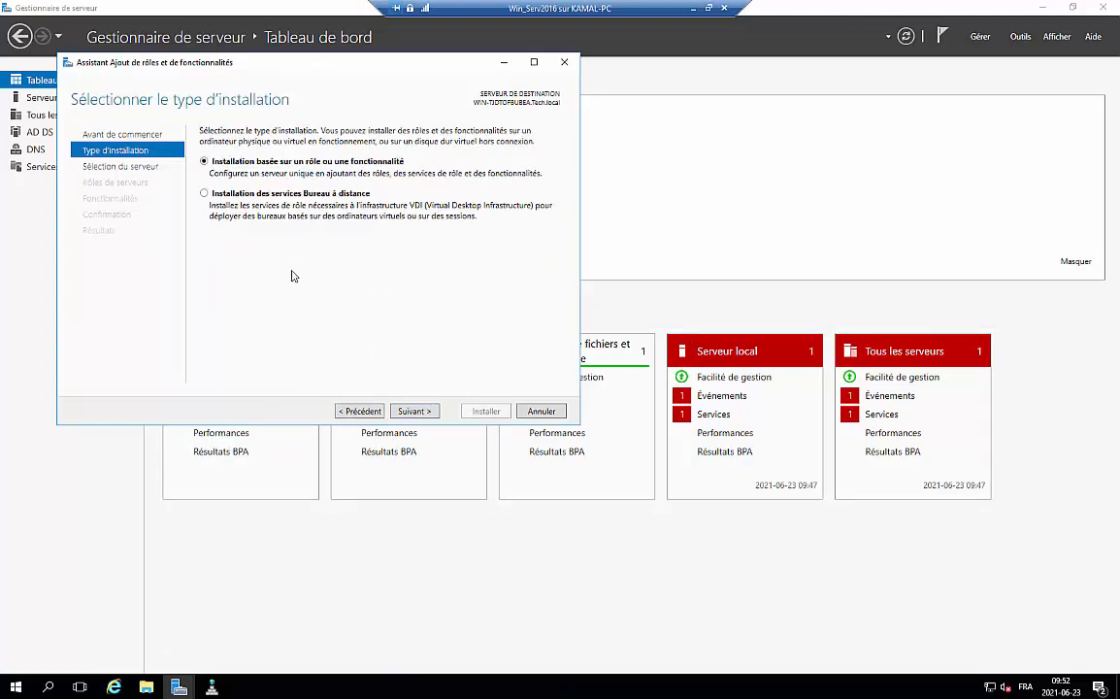
{"action": "left_click", "coordinate": [418, 411]}
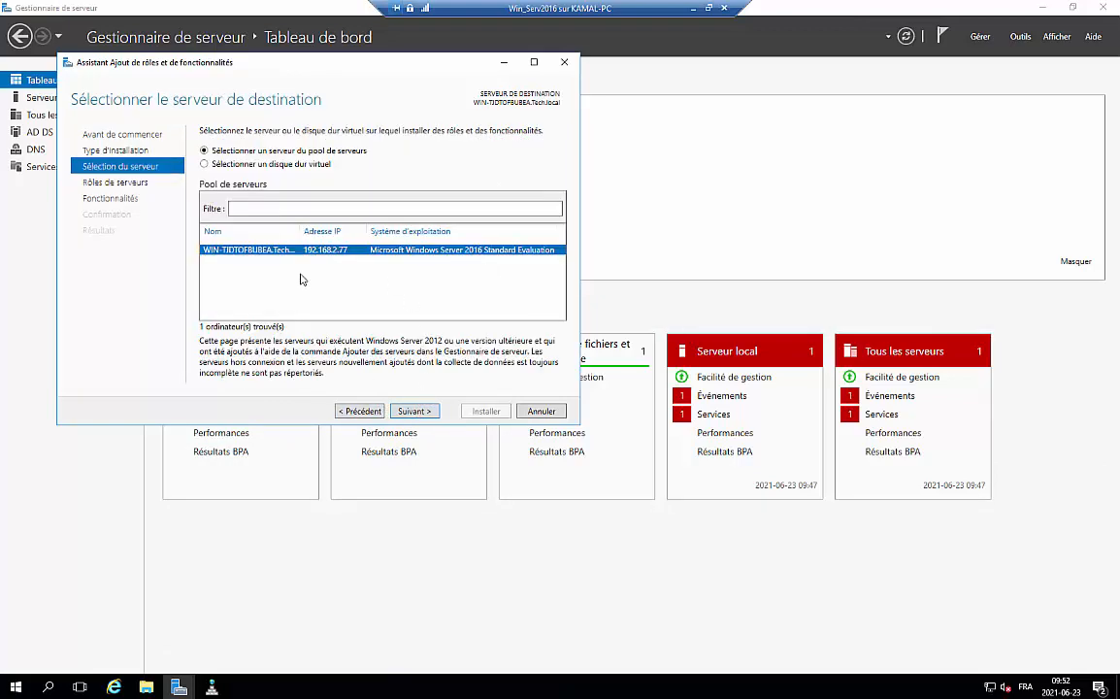
{"action": "left_click", "coordinate": [417, 411]}
{"action": "left_click", "coordinate": [218, 238]}
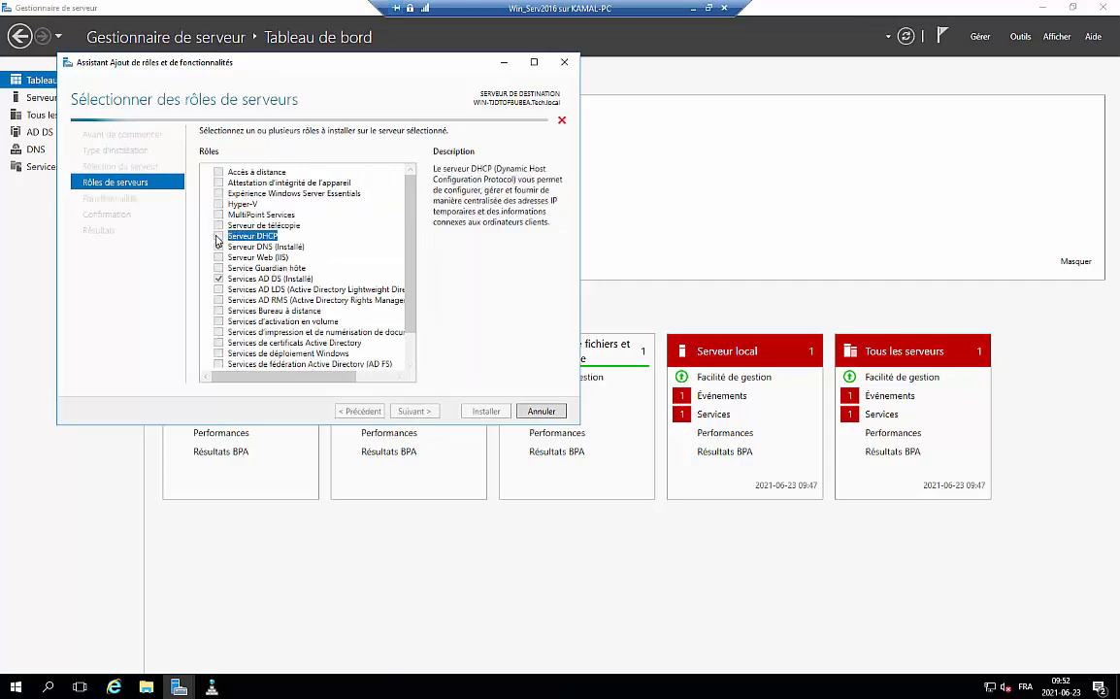
{"action": "left_click", "coordinate": [349, 365]}
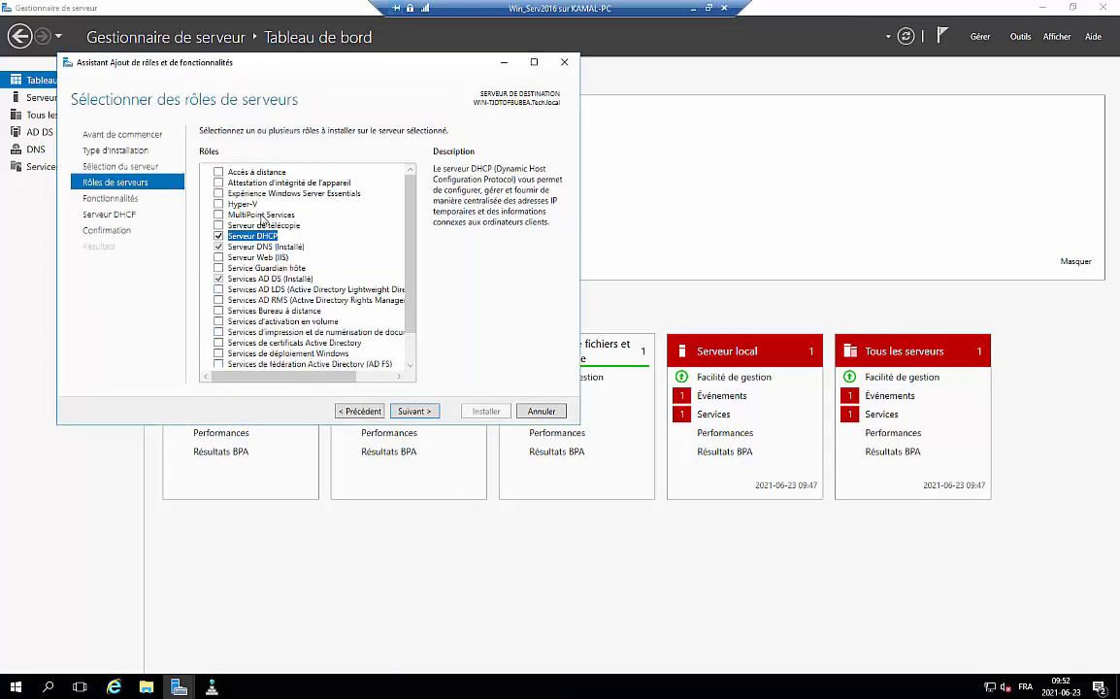
{"action": "left_click", "coordinate": [433, 411]}
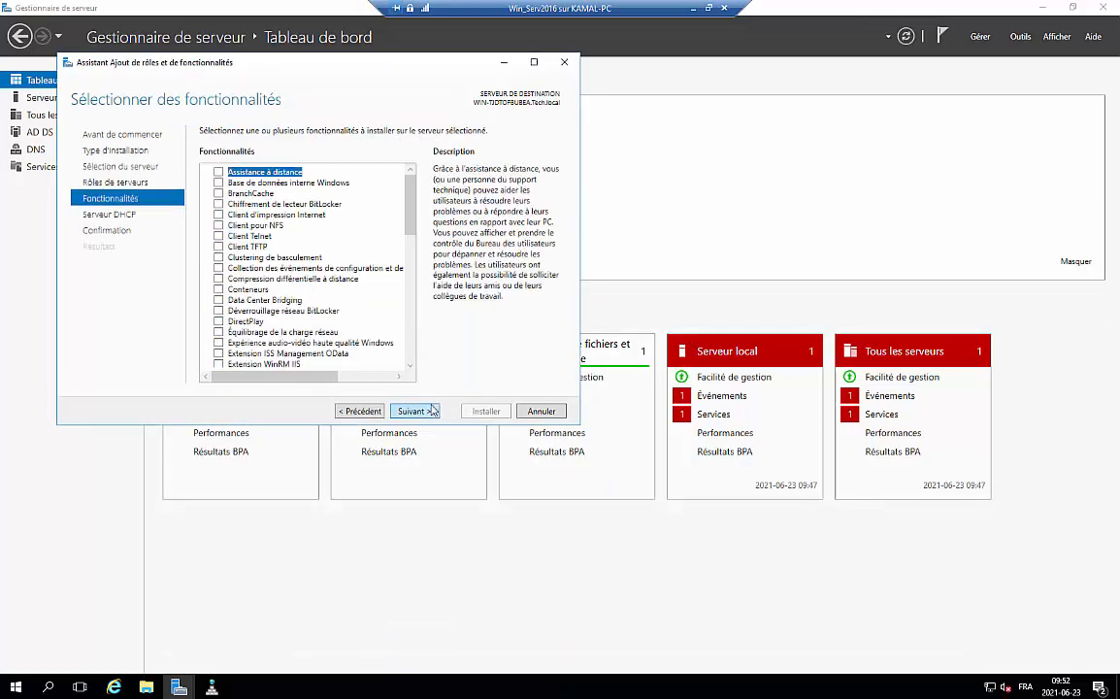
Skip extra features, allow automatic restart and begin installing the DHCP Server role
{"action": "left_click", "coordinate": [424, 413]}
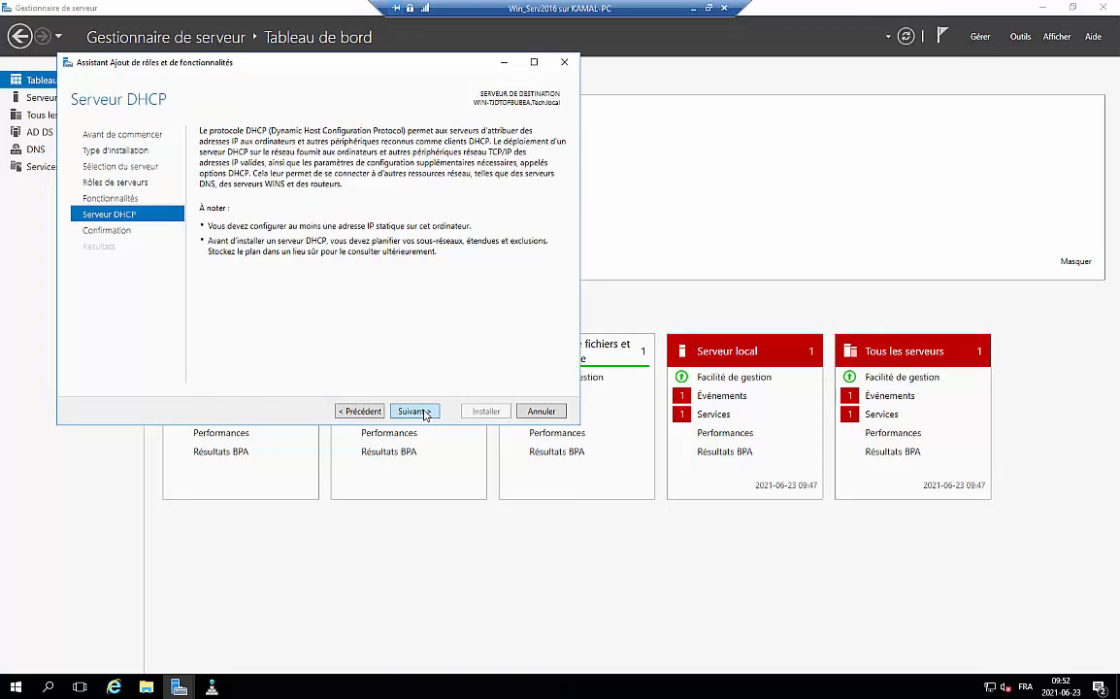
{"action": "left_click", "coordinate": [424, 415]}
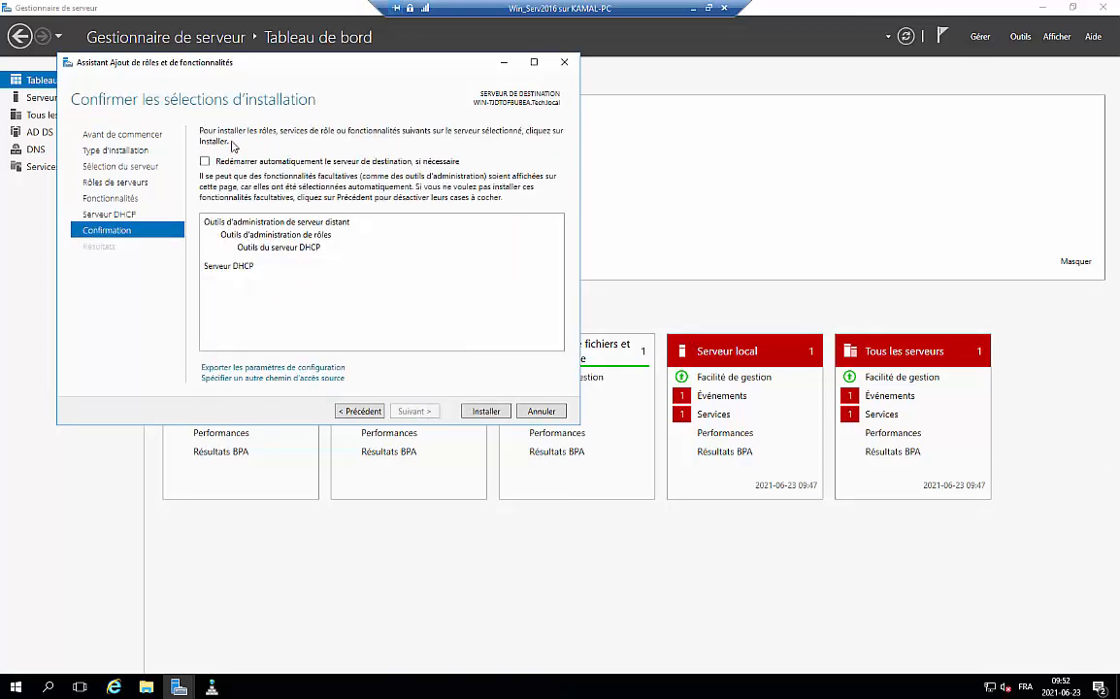
{"action": "left_click", "coordinate": [204, 161]}
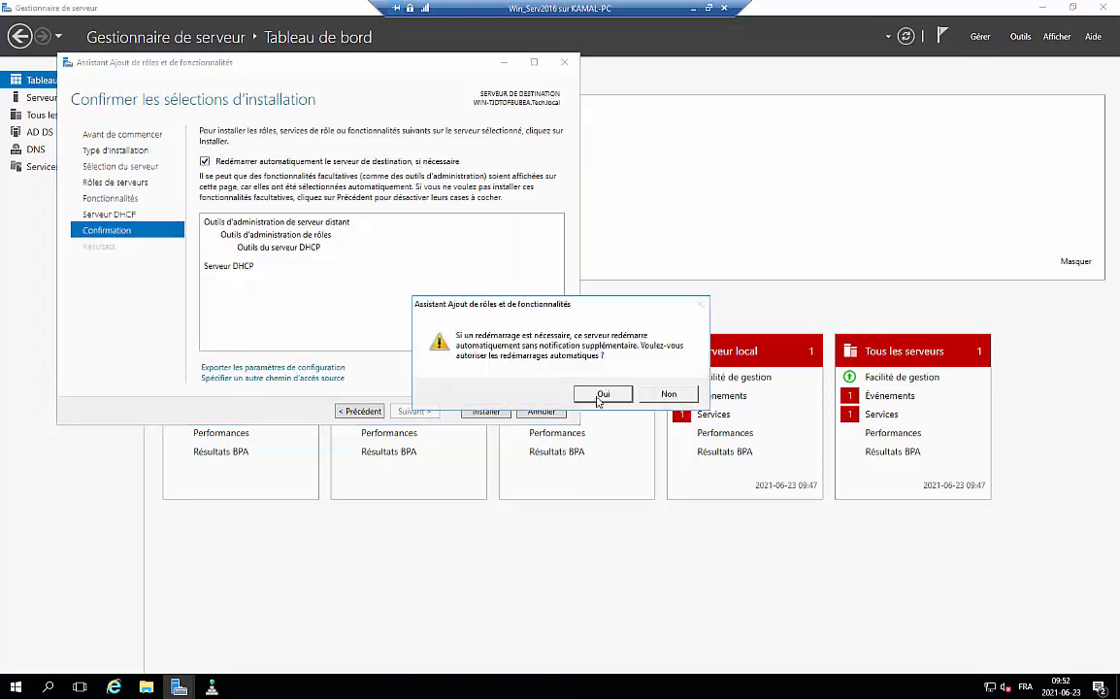
{"action": "left_click", "coordinate": [604, 394]}
{"action": "left_click", "coordinate": [491, 414]}
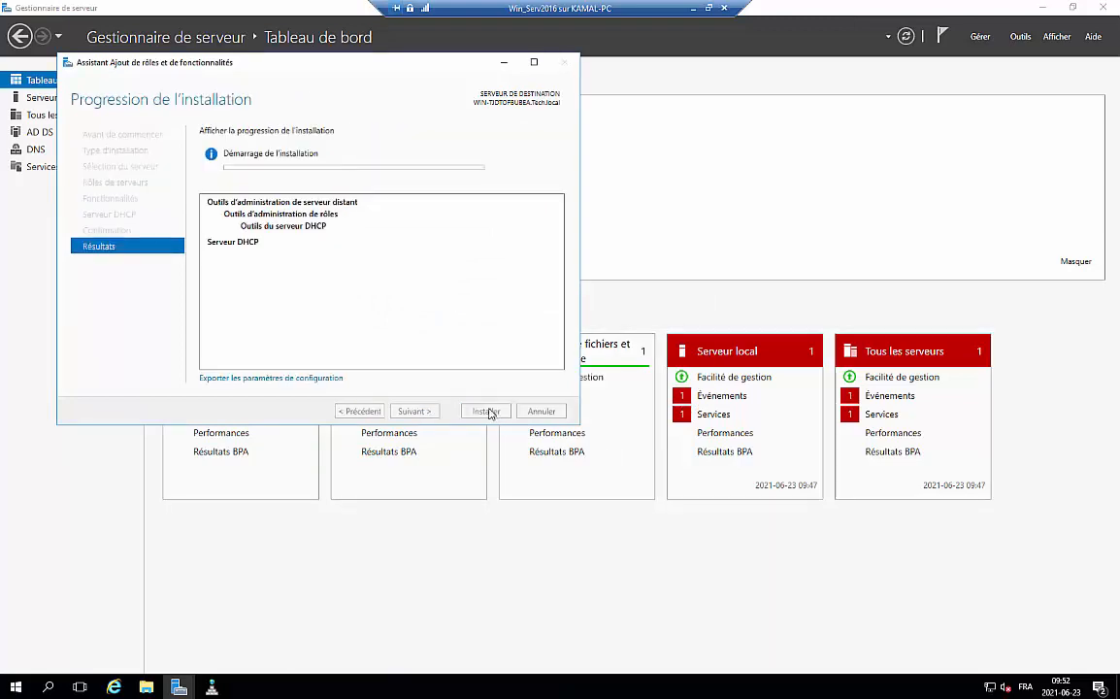
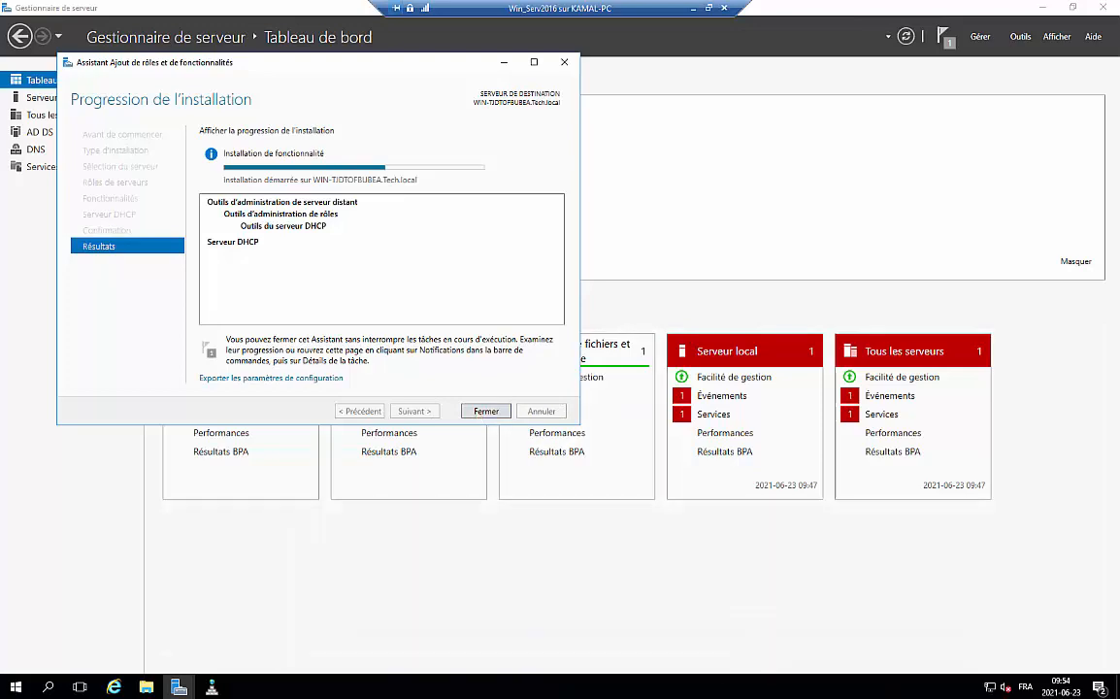
Leave the VM's full-screen view, close the Add Roles wizard and show the Server Manager notifications
{"action": "left_click", "coordinate": [708, 8]}
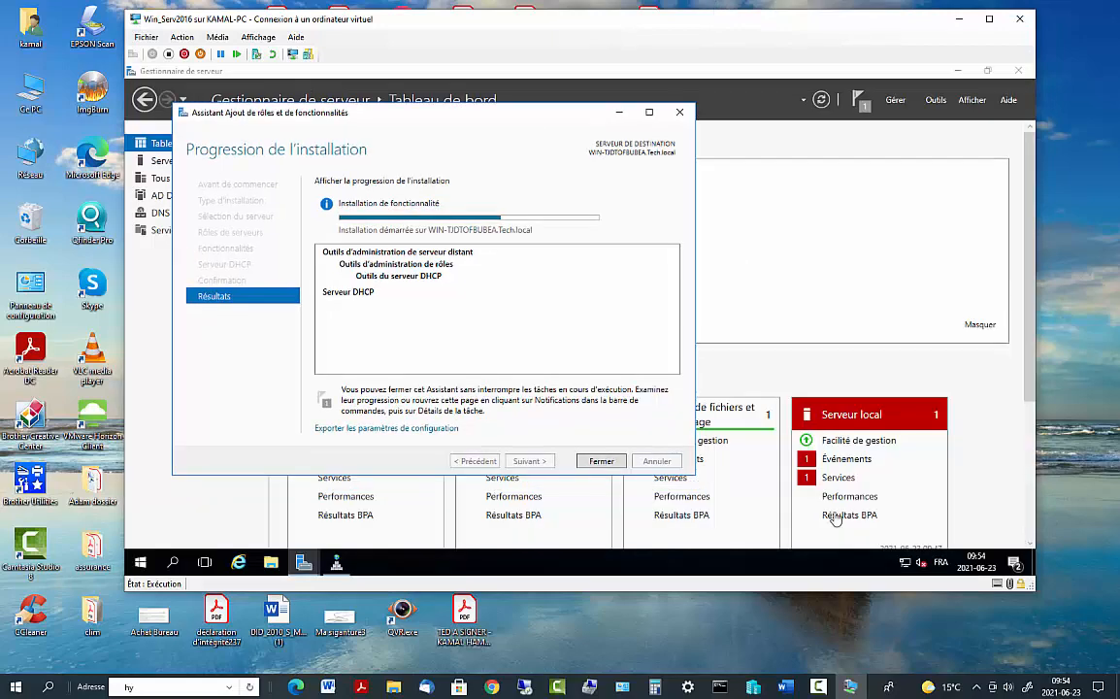
{"action": "left_click", "coordinate": [820, 687]}
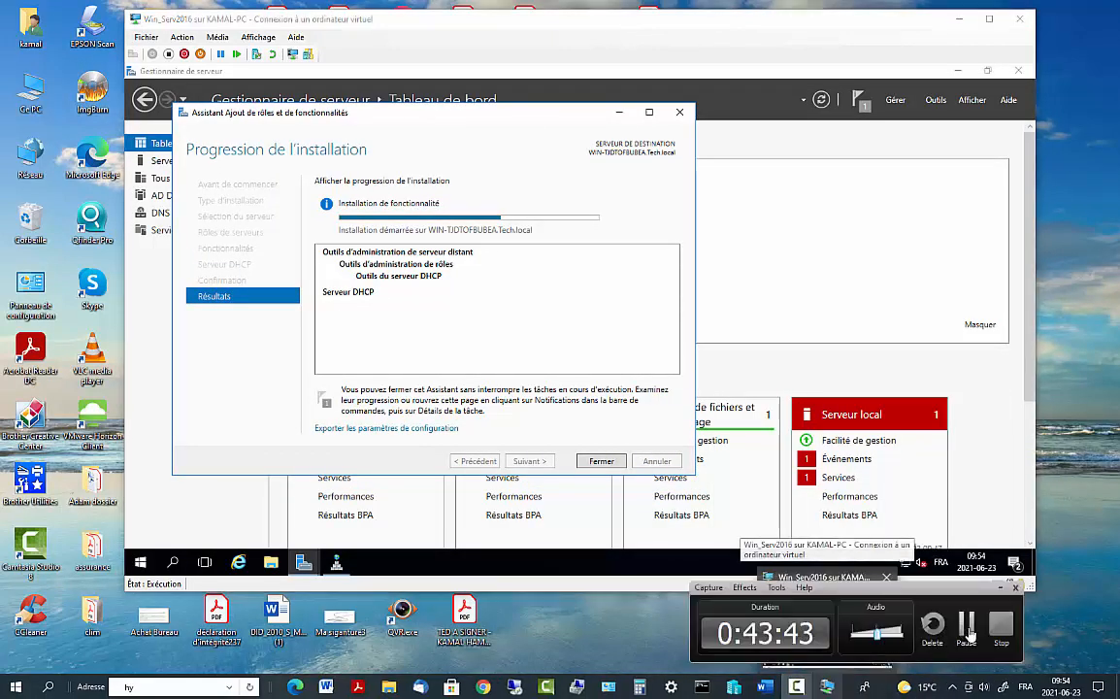
{"action": "left_click", "coordinate": [967, 626]}
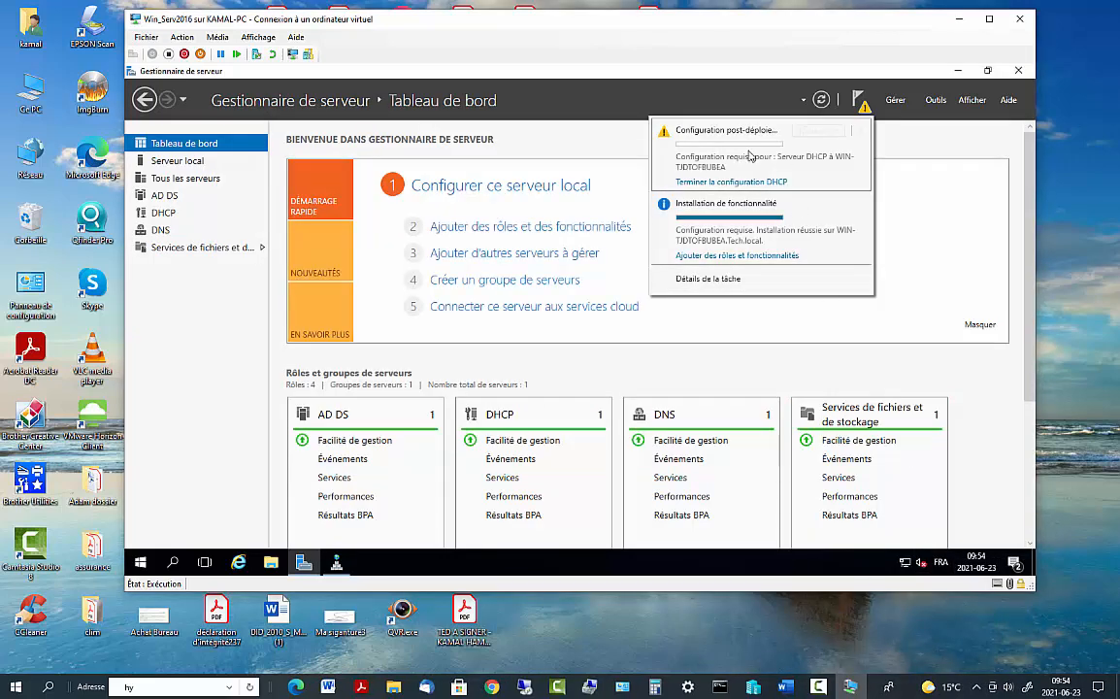
Run 'Terminer la configuration DHCP' with the current administrator credentials to authorize the server in AD DS
{"action": "left_click", "coordinate": [738, 182]}
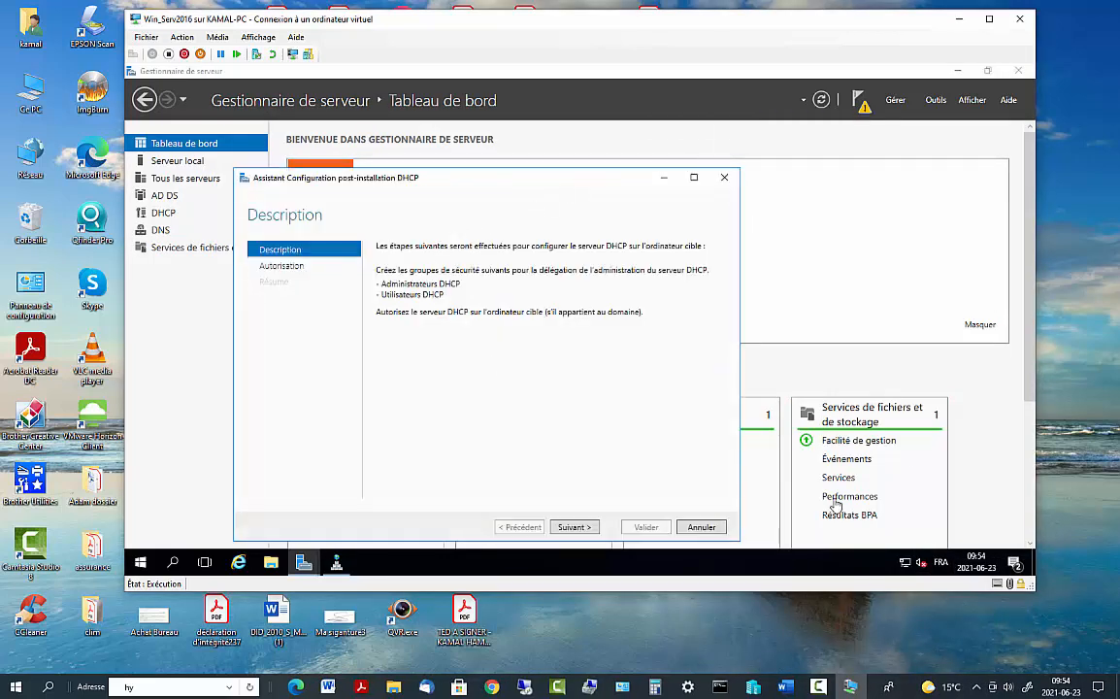
{"action": "left_click", "coordinate": [574, 527]}
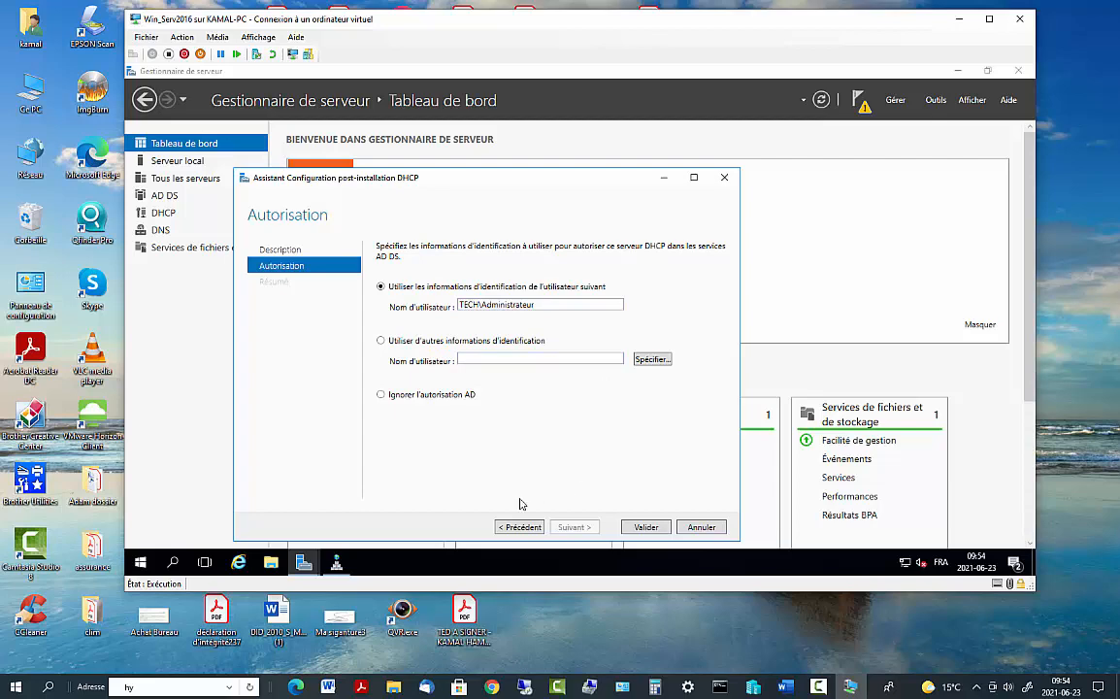
{"action": "left_click", "coordinate": [647, 529]}
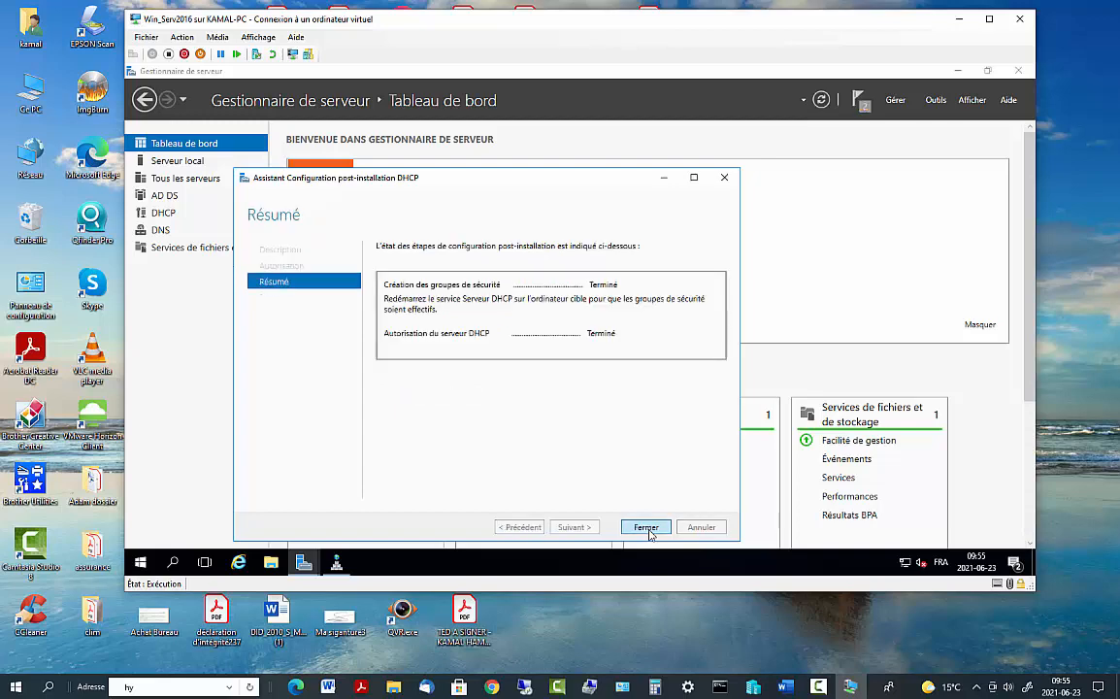
{"action": "left_click", "coordinate": [646, 528]}
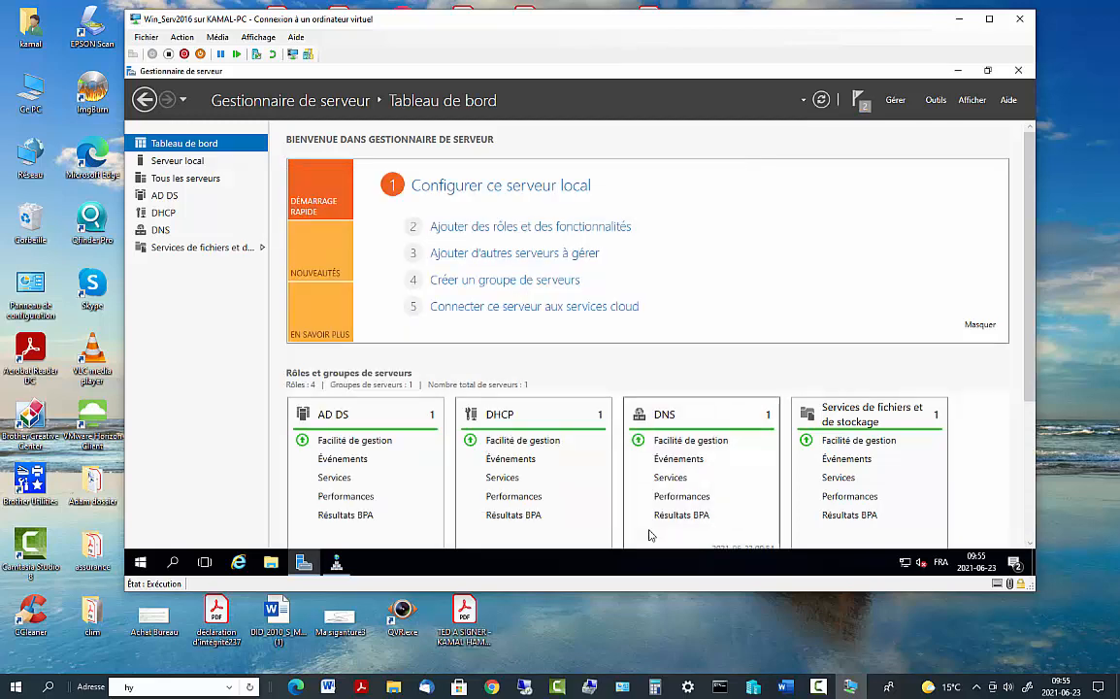
Copy the DHCP shortcut from Outils d'administration to the desktop and open the DHCP console maximized
{"action": "scroll", "coordinate": [546, 442], "scroll_direction": "down", "scroll_amount": 1}
{"action": "scroll", "coordinate": [546, 442], "scroll_direction": "down", "scroll_amount": 2}
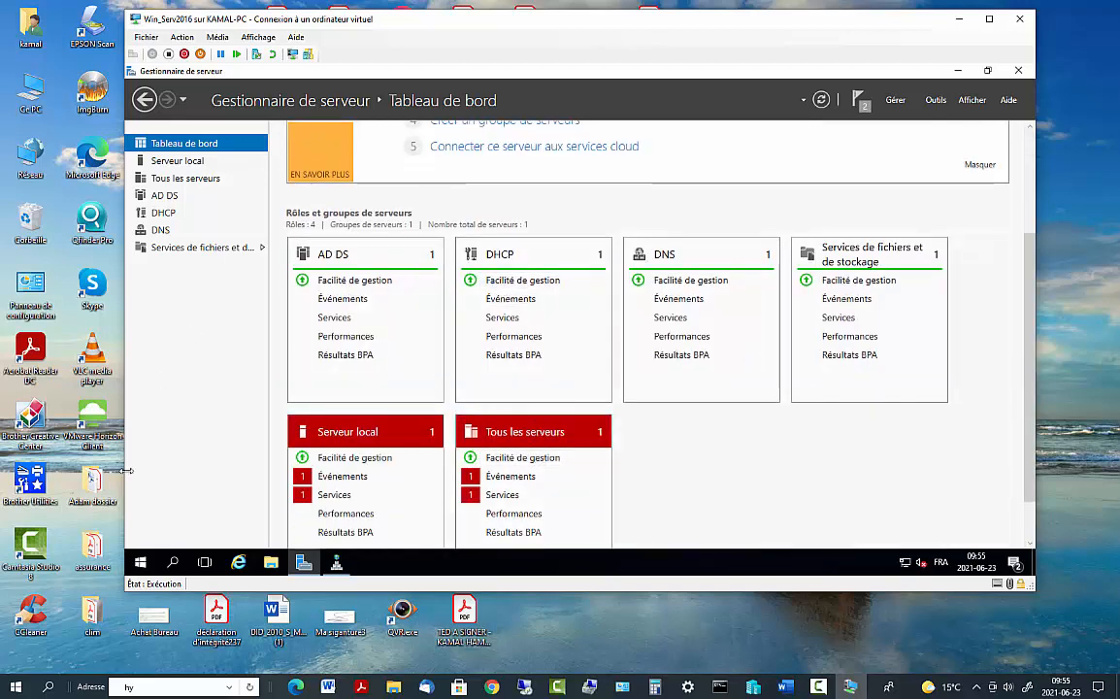
{"action": "left_click", "coordinate": [956, 73]}
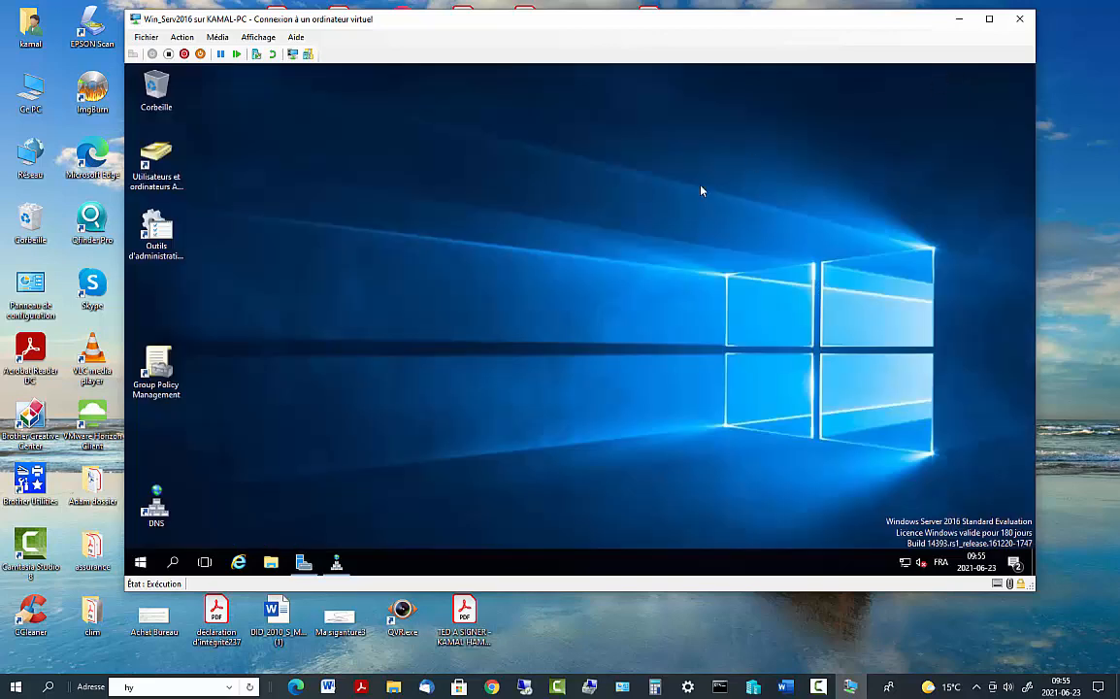
{"action": "double_click", "coordinate": [170, 236]}
{"action": "left_click_drag", "start_coordinate": [354, 271], "coordinate": [194, 313]}
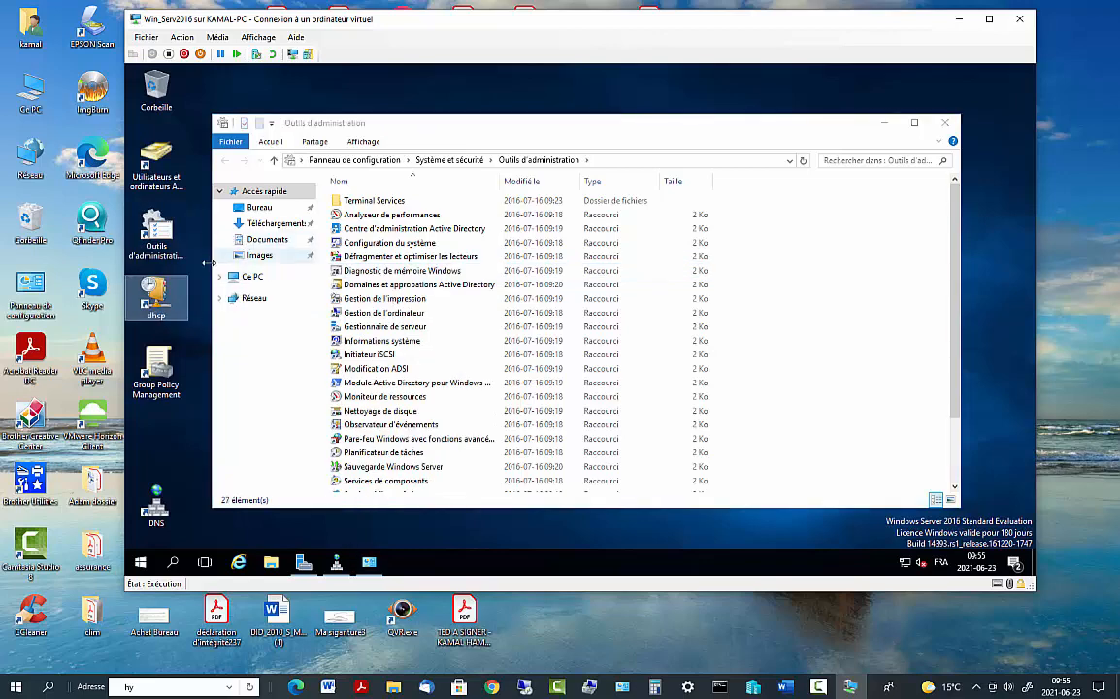
{"action": "double_click", "coordinate": [156, 292]}
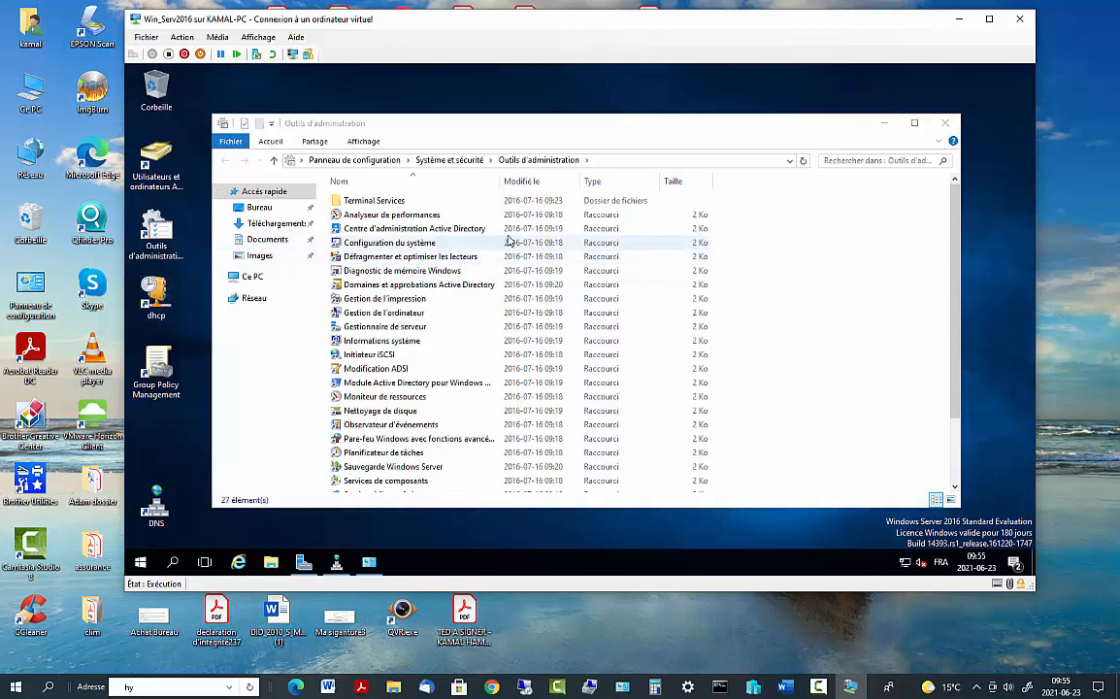
{"action": "left_click", "coordinate": [519, 119]}
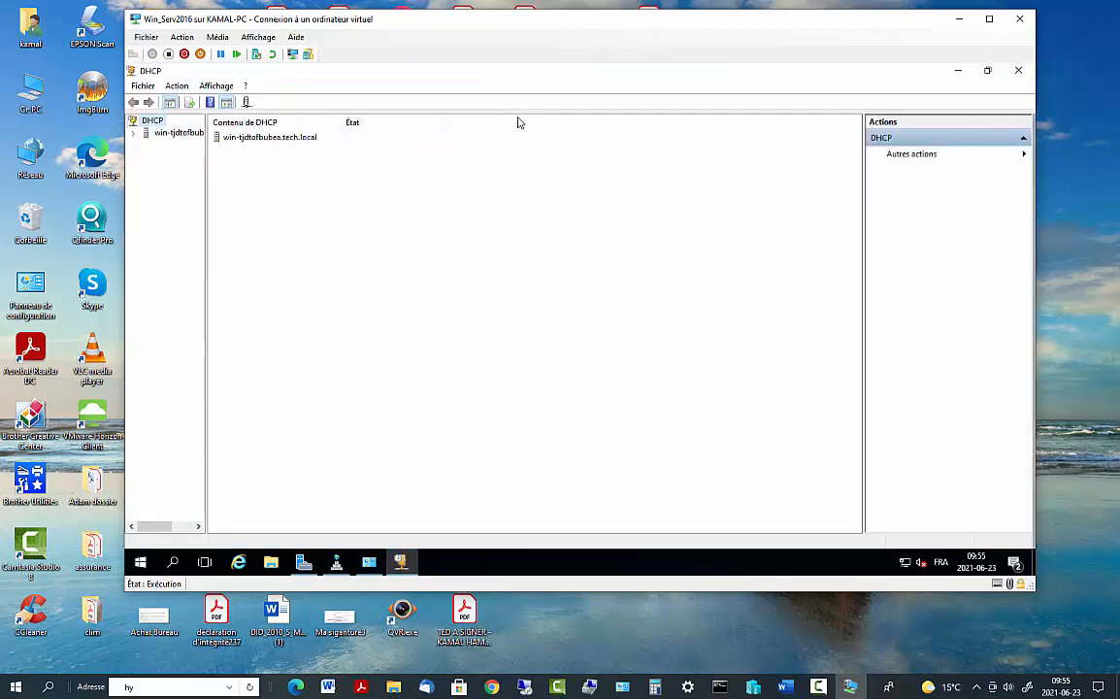
Expand the server and IPv4 nodes, browsing server options, Filtres and Stratégies
{"action": "left_click", "coordinate": [134, 132]}
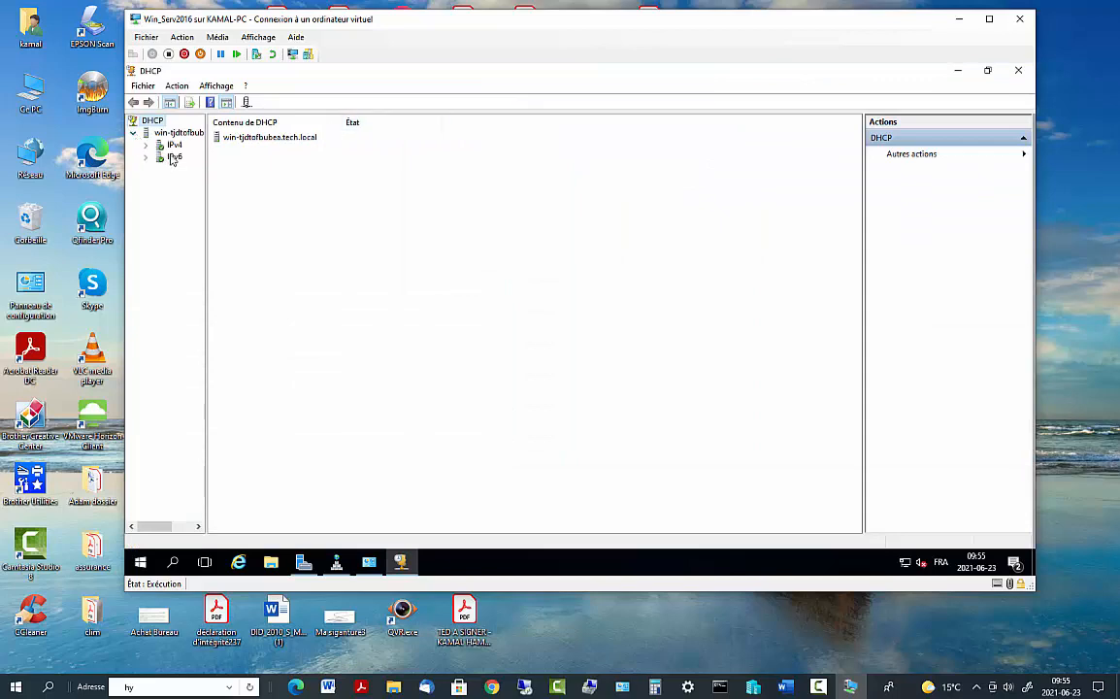
{"action": "left_click", "coordinate": [146, 145]}
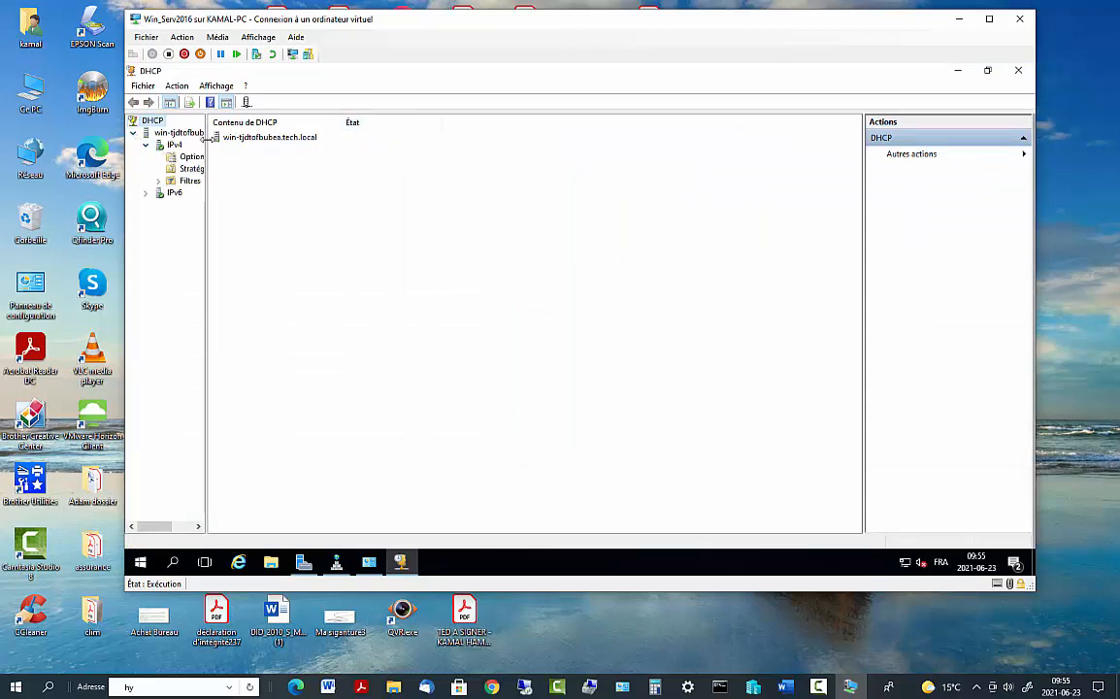
{"action": "left_click_drag", "start_coordinate": [202, 146], "coordinate": [397, 163]}
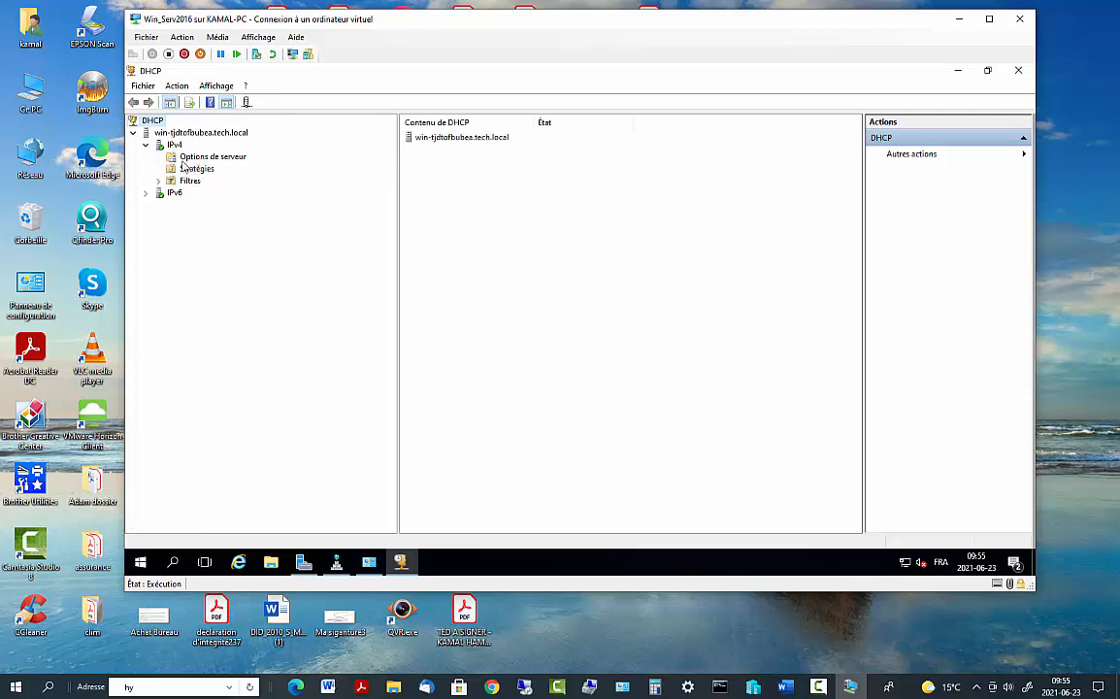
{"action": "left_click", "coordinate": [175, 154]}
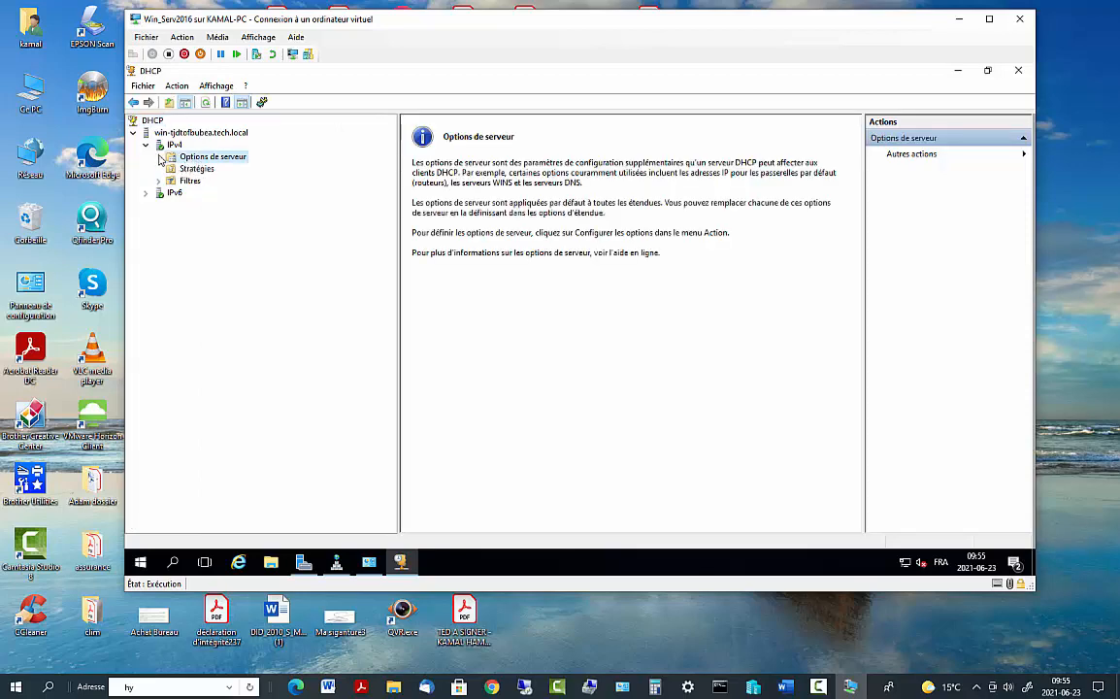
{"action": "left_click", "coordinate": [145, 145]}
{"action": "left_click", "coordinate": [148, 147]}
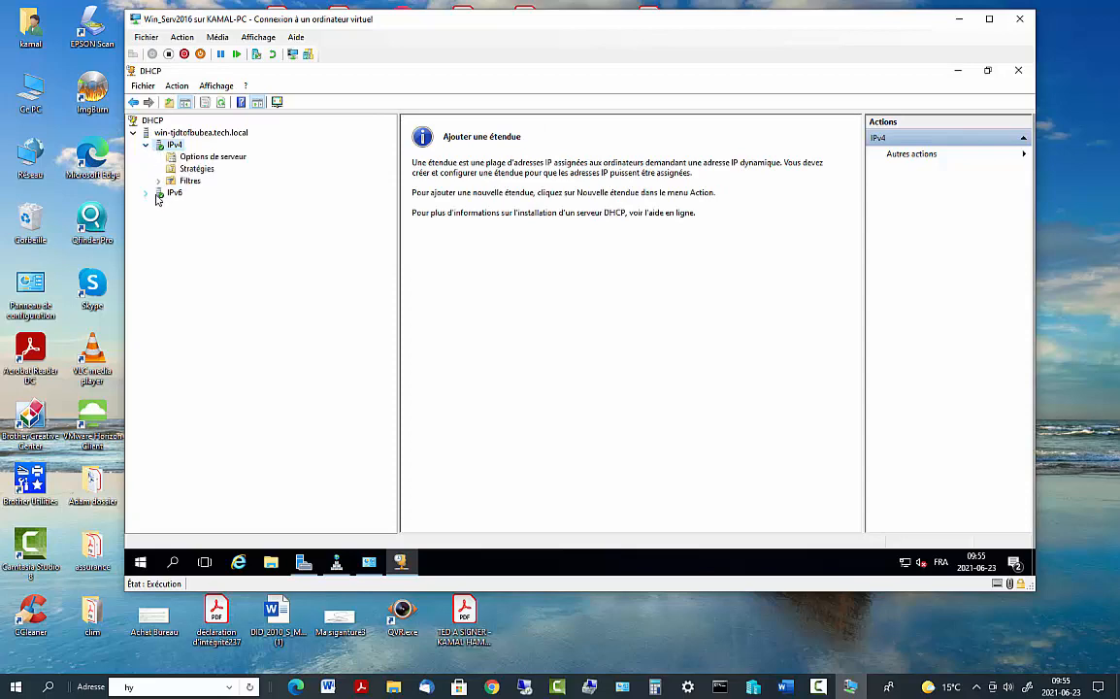
{"action": "left_click", "coordinate": [159, 181]}
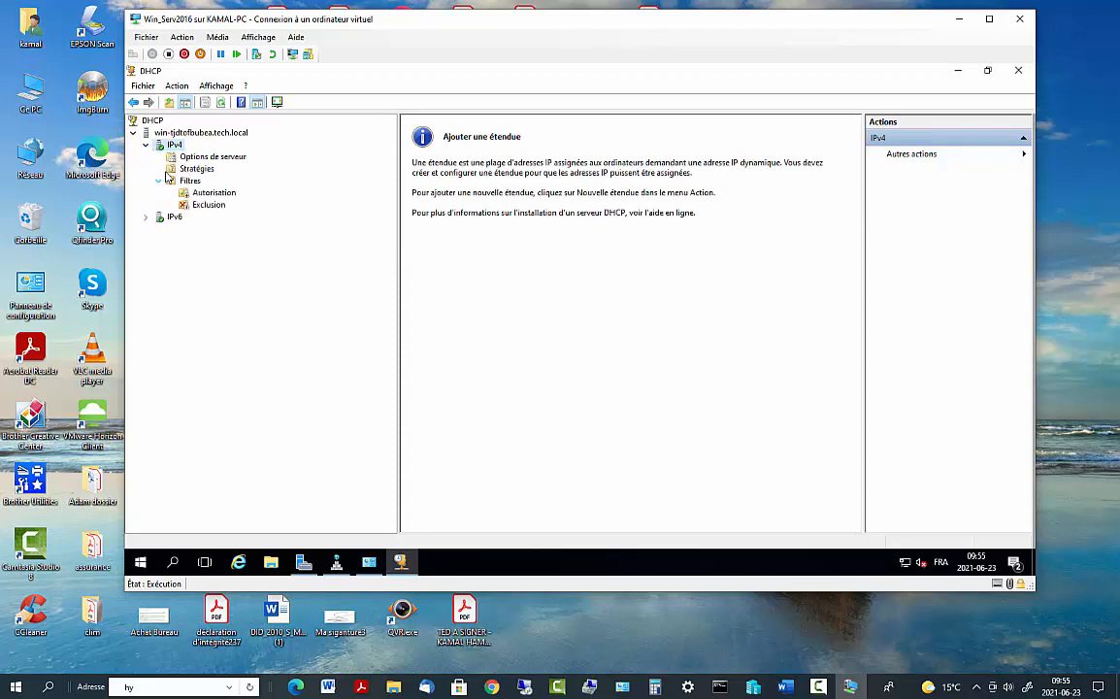
{"action": "left_click", "coordinate": [167, 168]}
{"action": "left_click", "coordinate": [146, 145]}
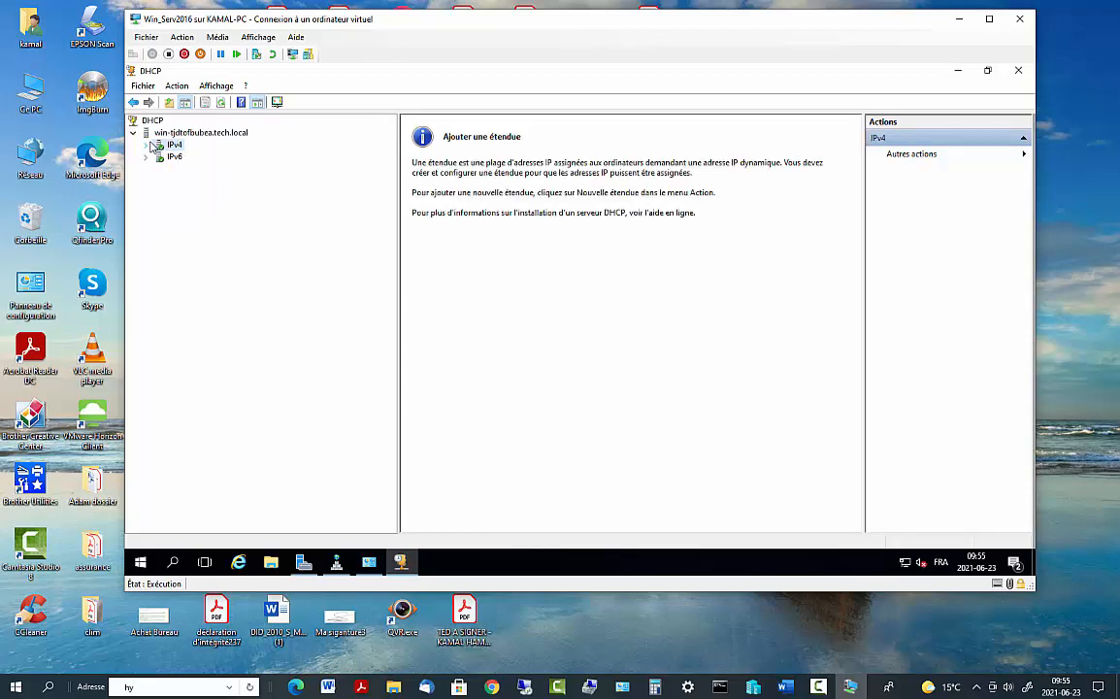
{"action": "left_click", "coordinate": [156, 134]}
{"action": "left_click", "coordinate": [139, 139]}
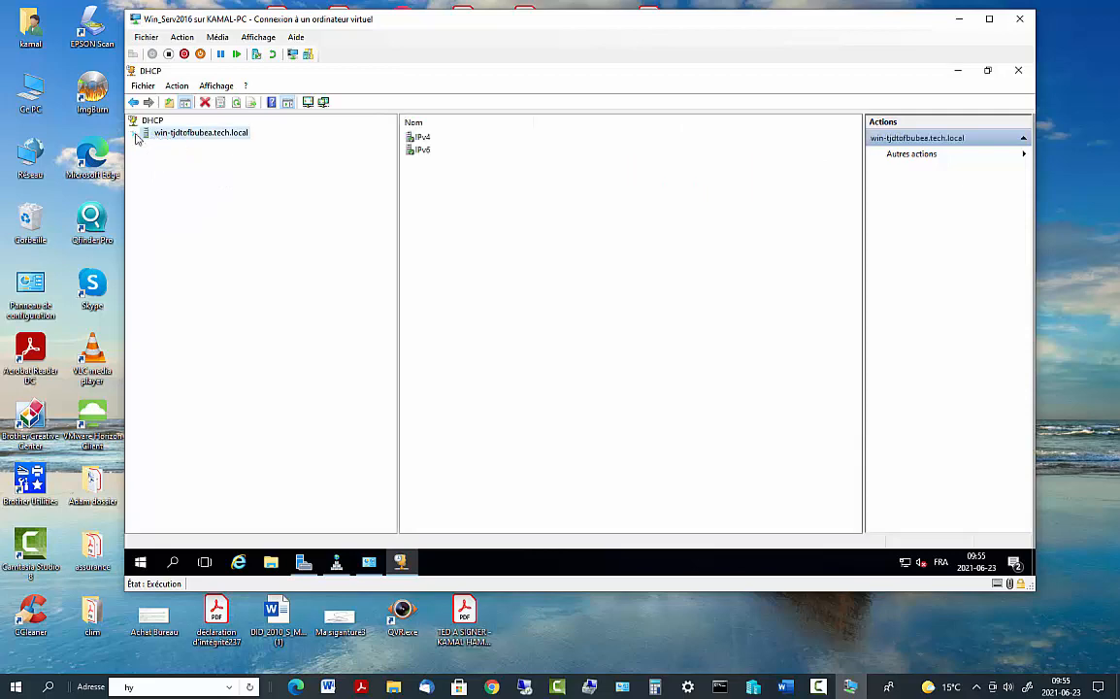
{"action": "left_click", "coordinate": [139, 139]}
{"action": "left_click", "coordinate": [146, 145]}
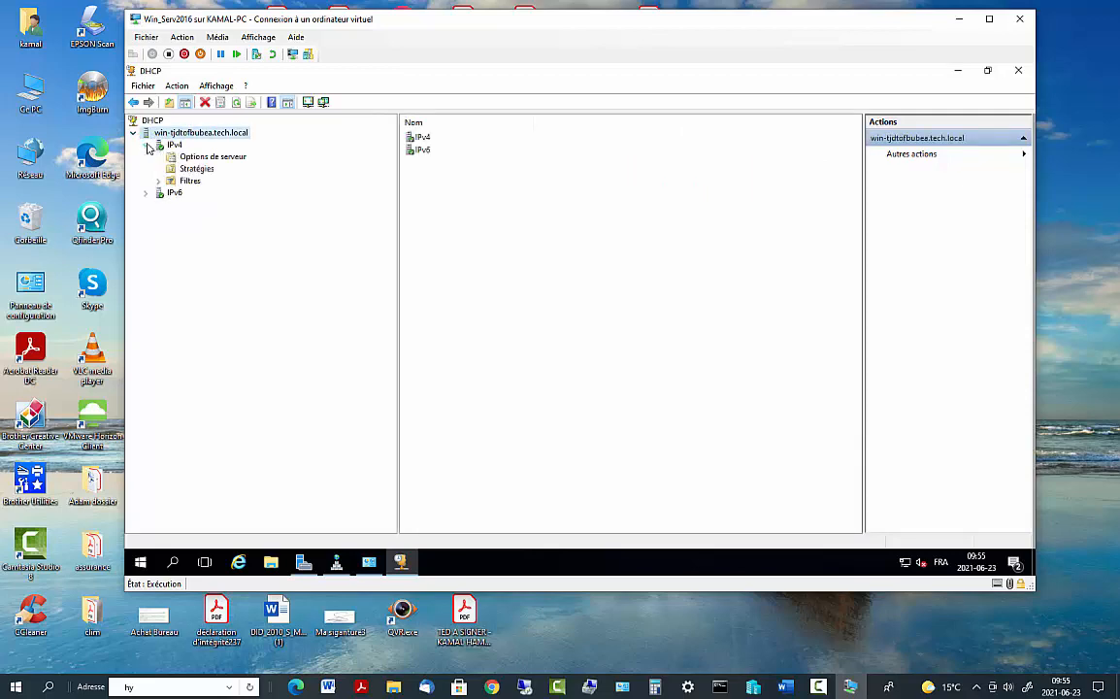
{"action": "left_click", "coordinate": [197, 168]}
{"action": "left_click", "coordinate": [202, 158]}
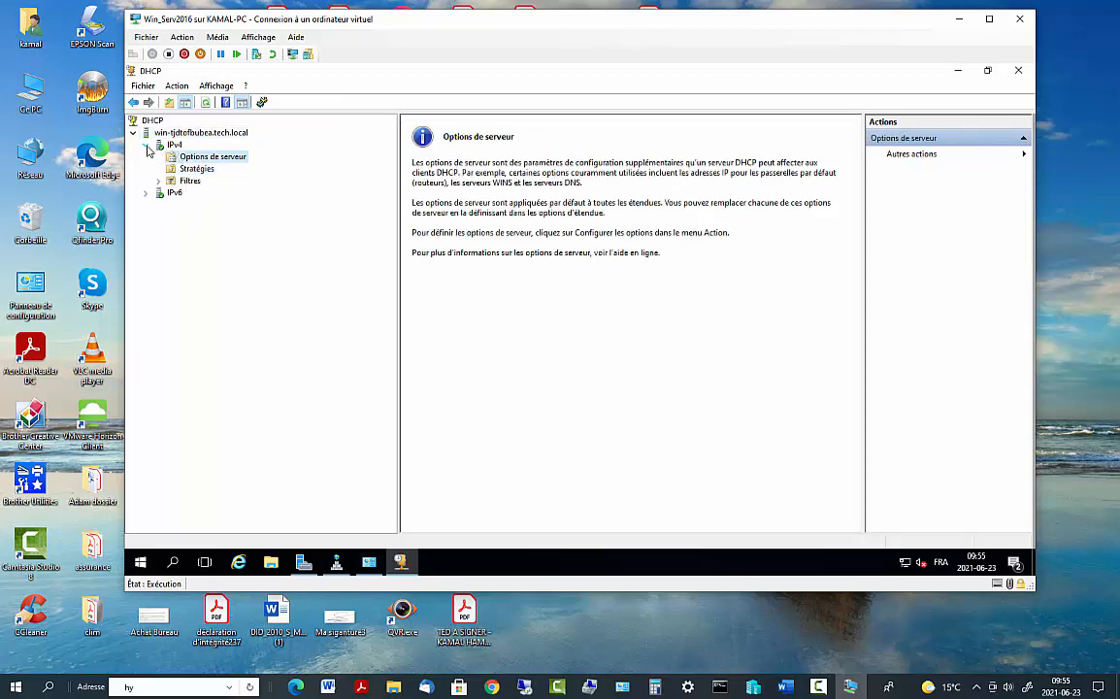
{"action": "left_click", "coordinate": [146, 145]}
Check the server and IPv4 action menus, then right-click IPv4 to reach Nouvelle étendue
{"action": "right_click", "coordinate": [161, 146]}
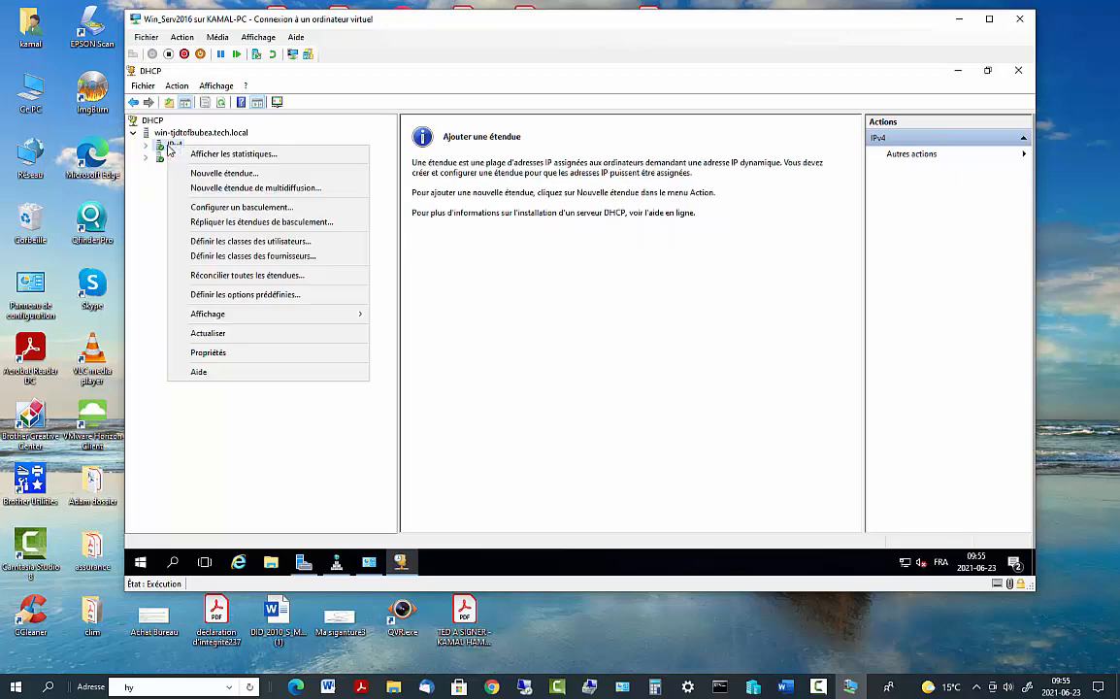
{"action": "right_click", "coordinate": [158, 134]}
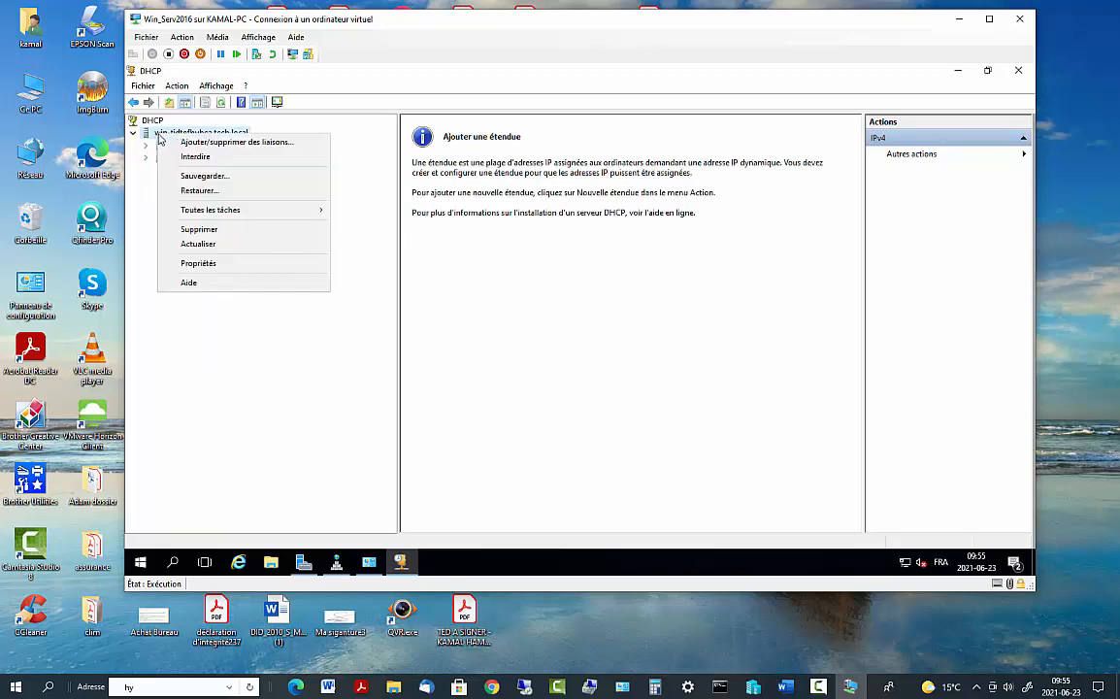
{"action": "left_click", "coordinate": [138, 222]}
{"action": "left_click", "coordinate": [146, 145]}
{"action": "left_click", "coordinate": [186, 183]}
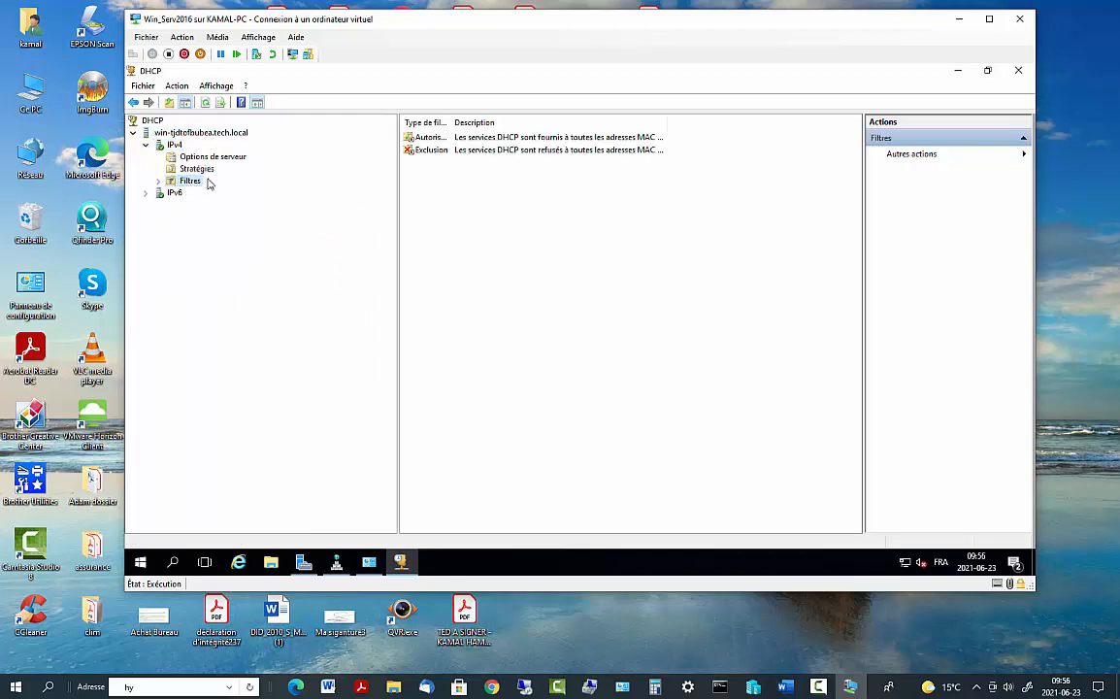
{"action": "left_click", "coordinate": [185, 168]}
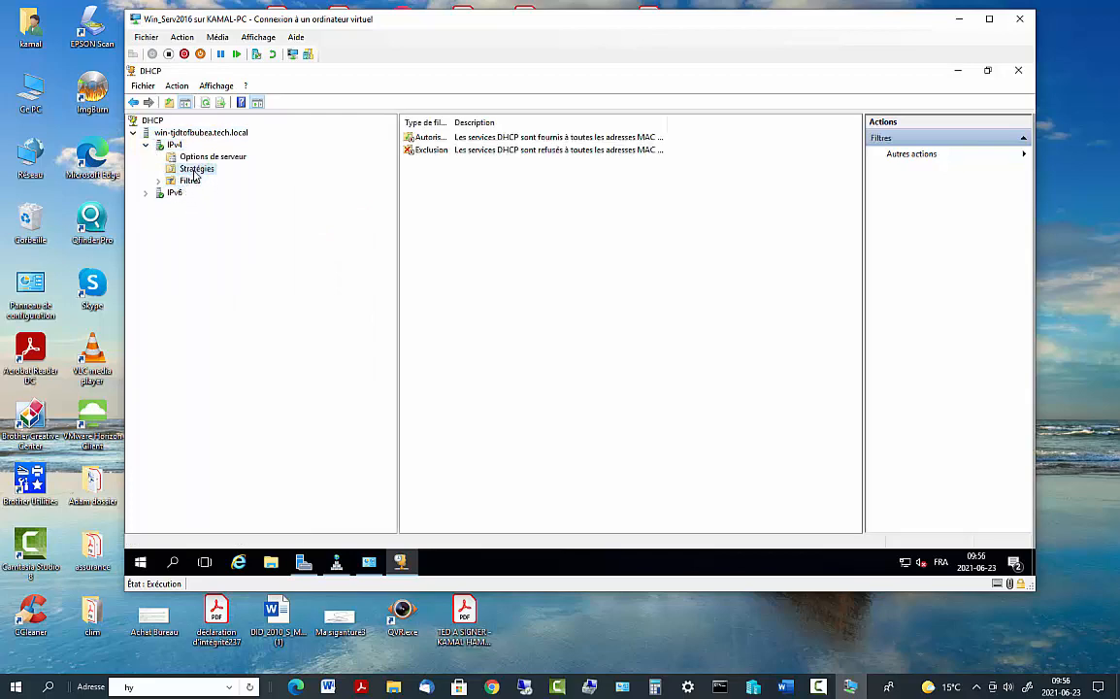
{"action": "left_click", "coordinate": [145, 192]}
{"action": "left_click", "coordinate": [145, 145]}
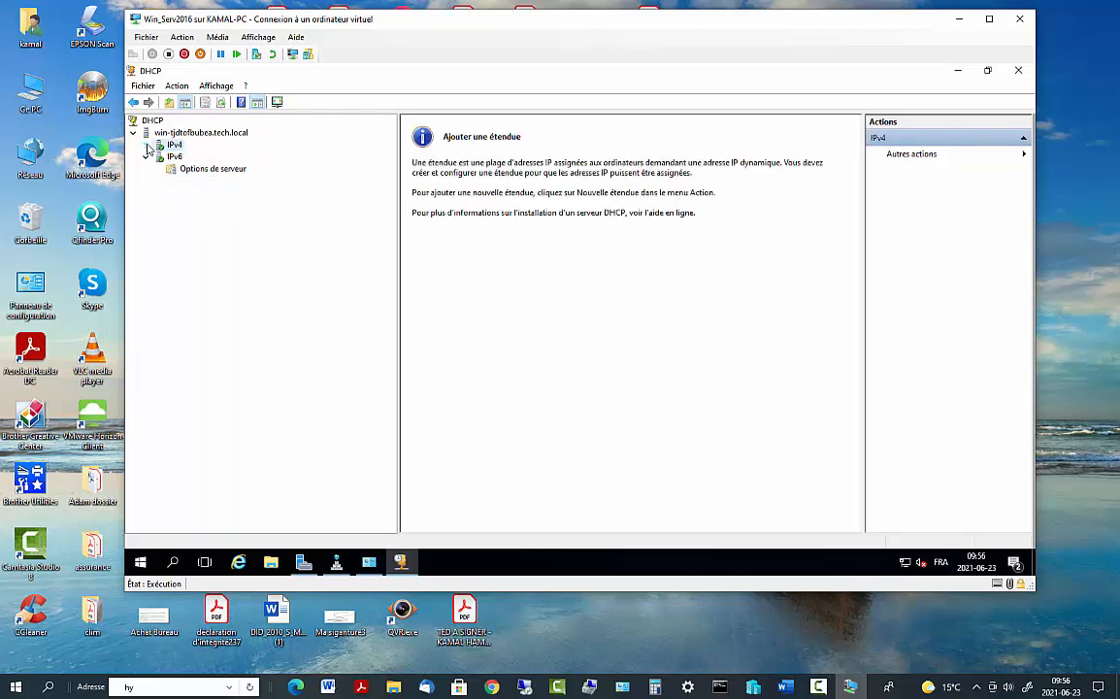
{"action": "left_click", "coordinate": [133, 132]}
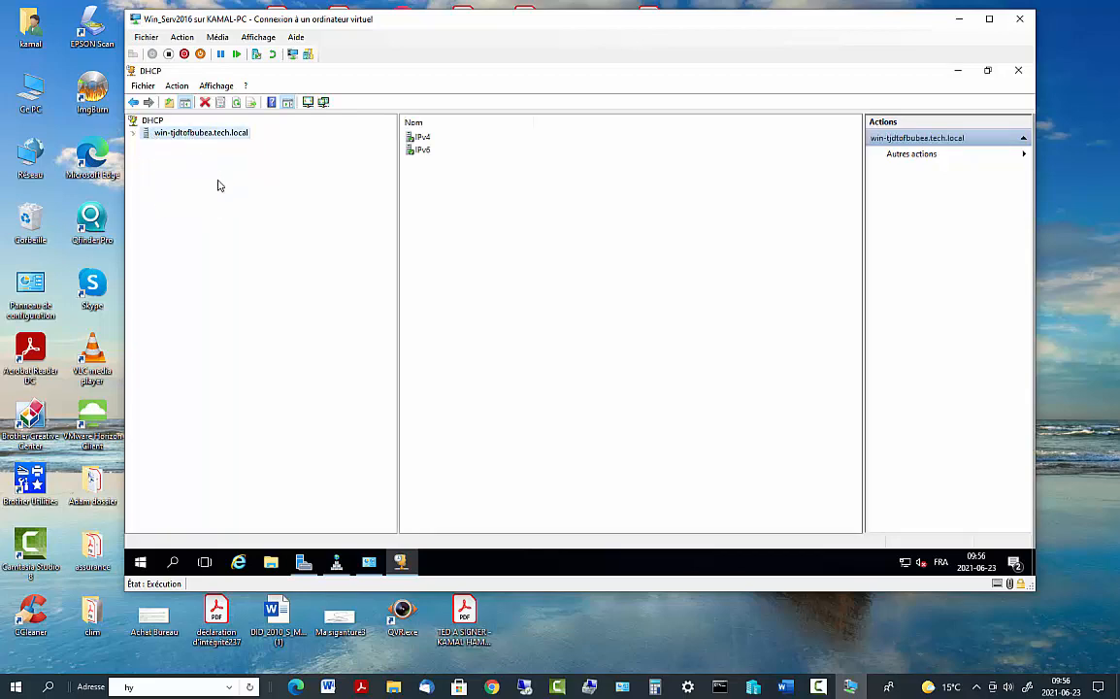
{"action": "double_click", "coordinate": [420, 137]}
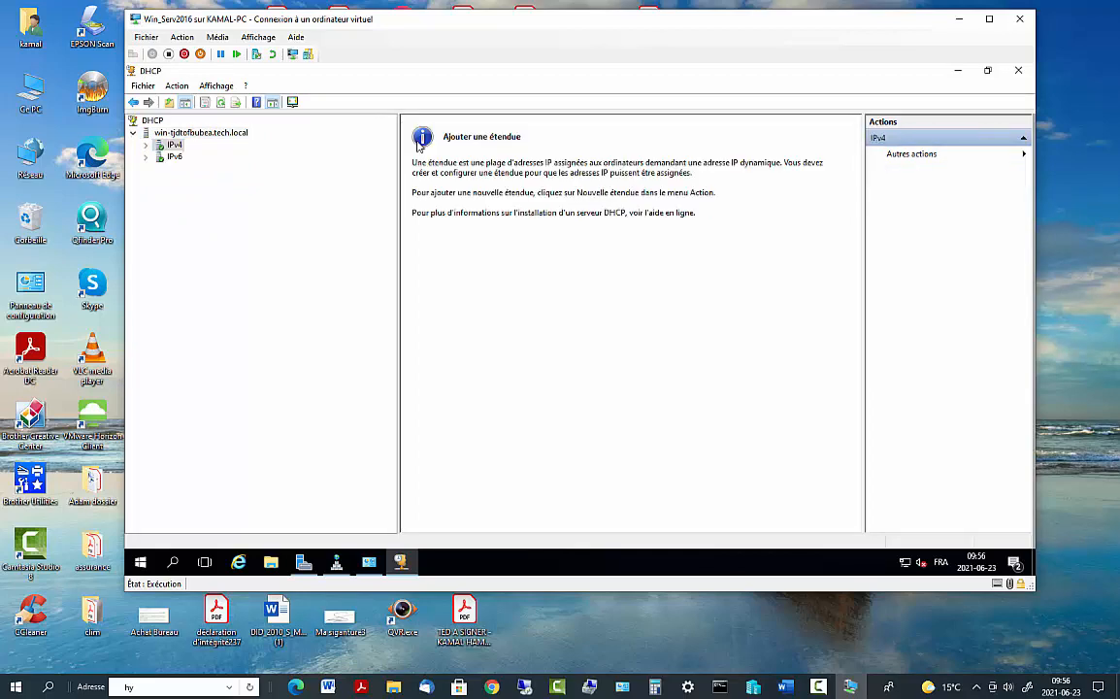
{"action": "right_click", "coordinate": [160, 145]}
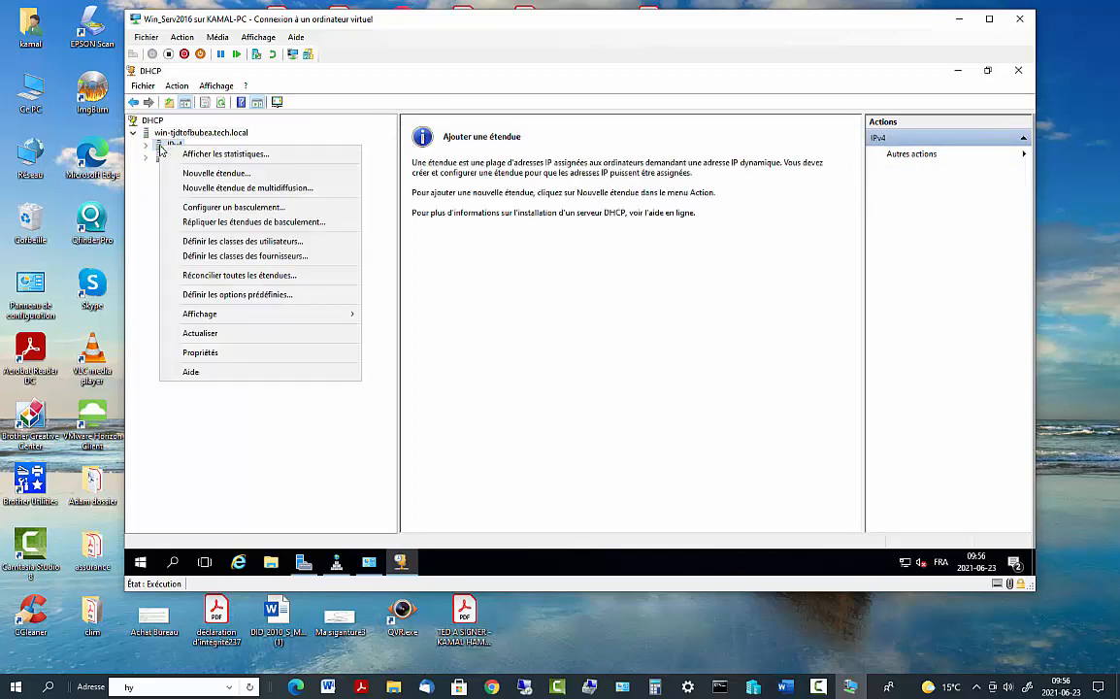
Start the New Scope Wizard and name the scope test
{"action": "left_click", "coordinate": [186, 175]}
{"action": "left_click", "coordinate": [674, 438]}
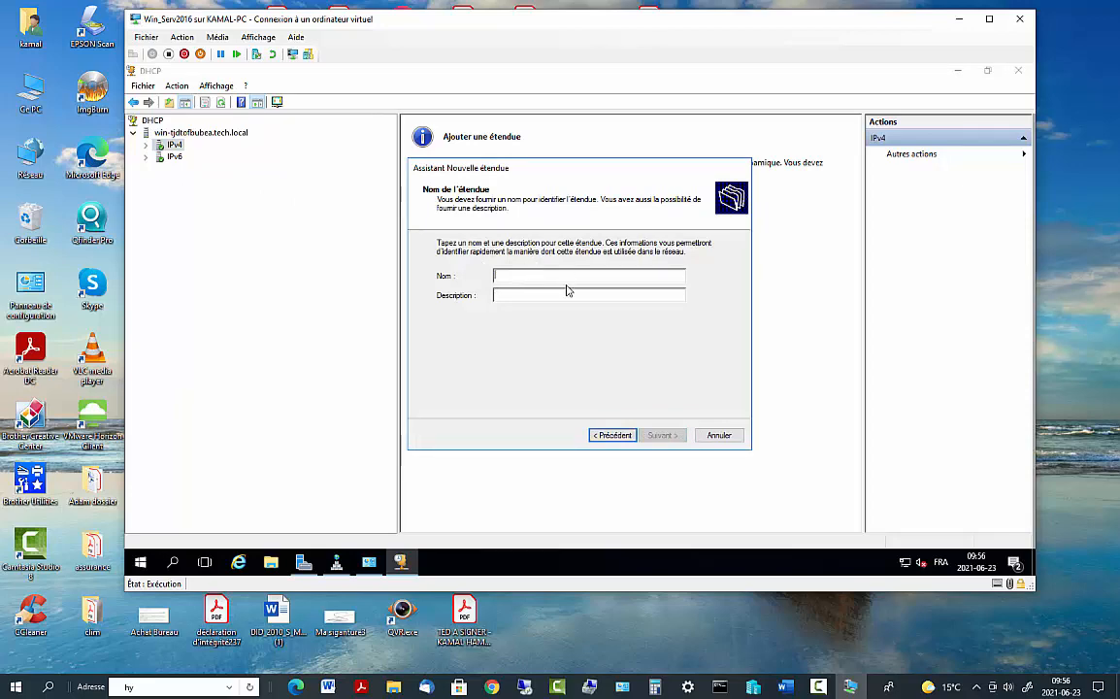
{"action": "type", "text": "test"}
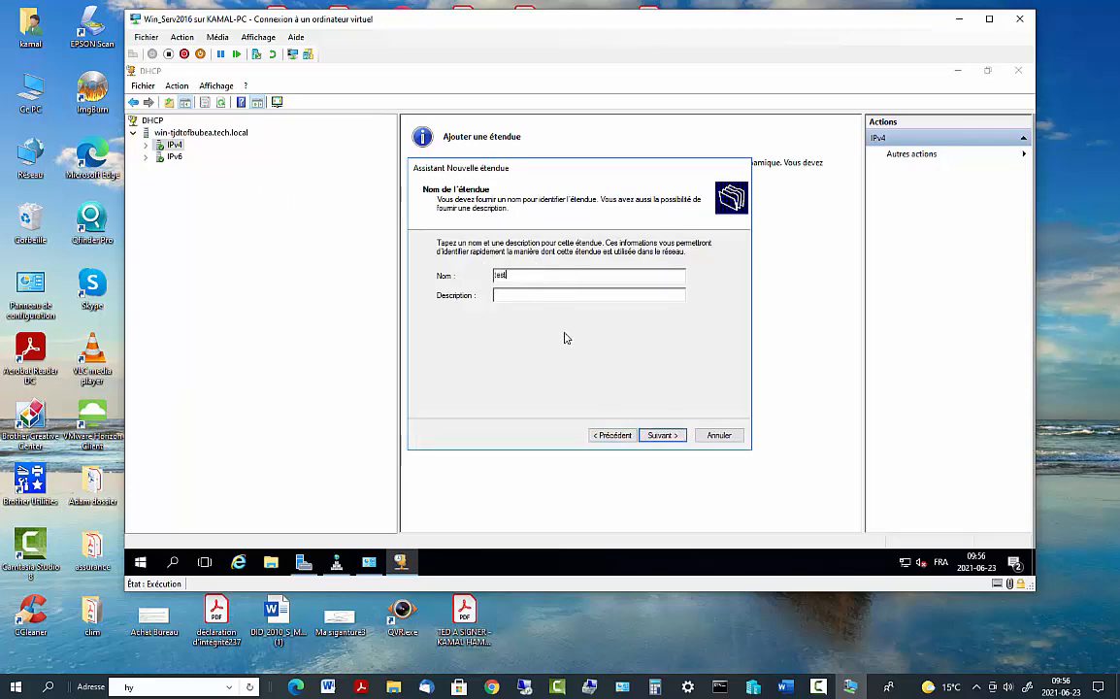
{"action": "left_click", "coordinate": [662, 436]}
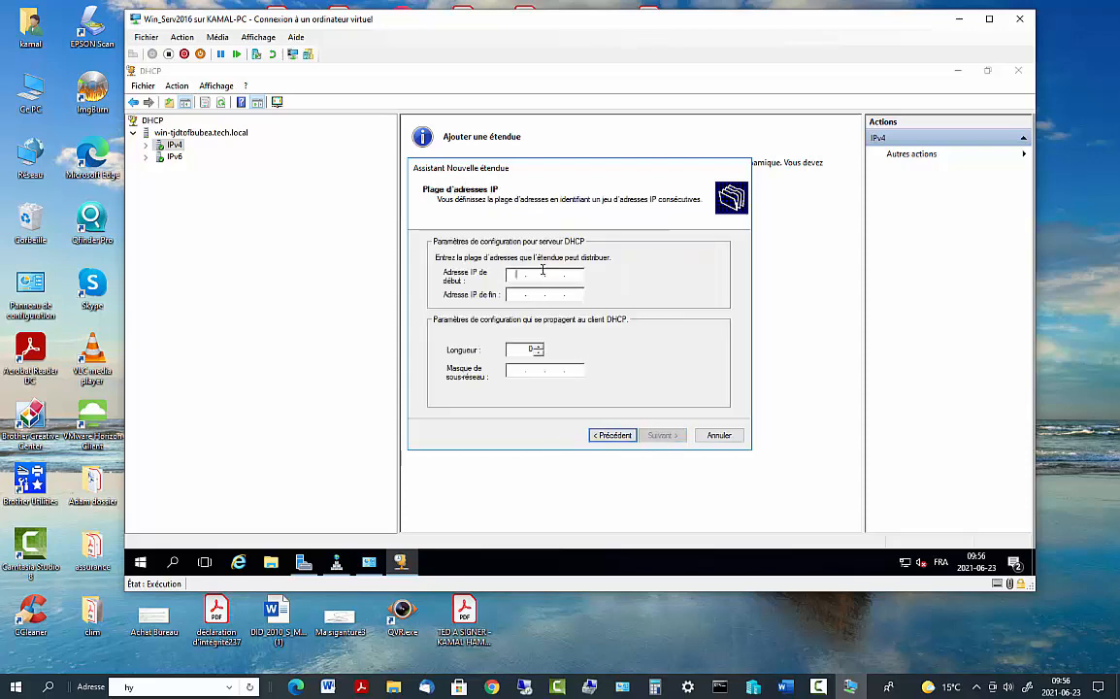
Set the scope range 192.168.2.100 to 192.168.2.200 with mask 255.255.255.0
{"action": "left_click", "coordinate": [520, 275]}
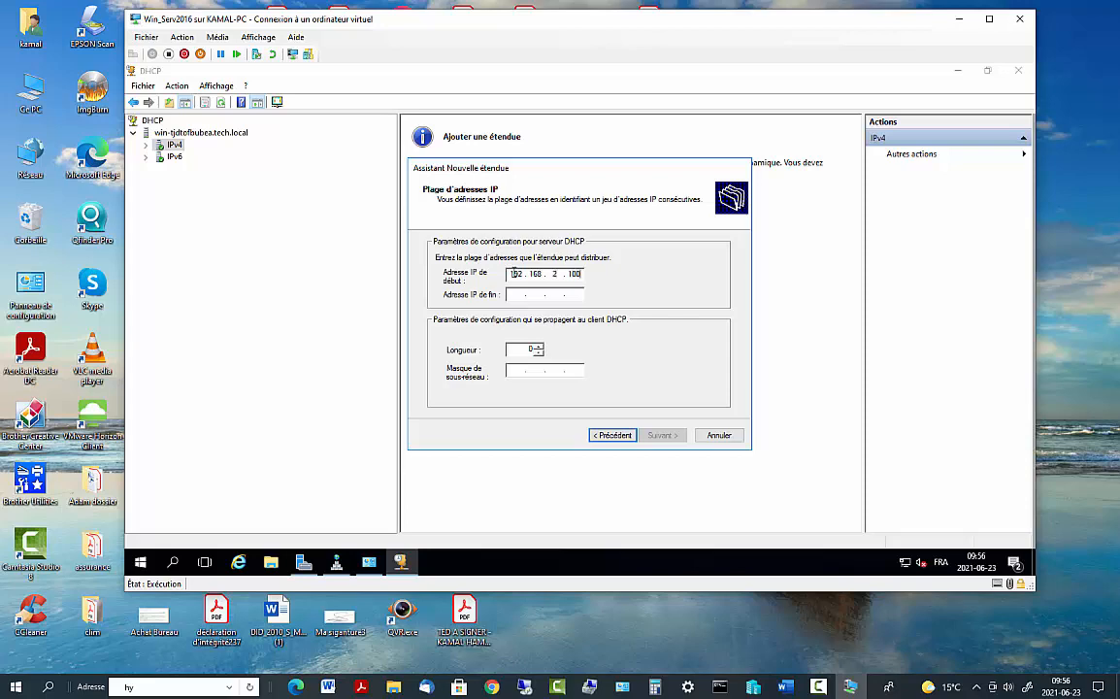
{"action": "left_click", "coordinate": [533, 293]}
{"action": "type", "text": "192 . . ."}
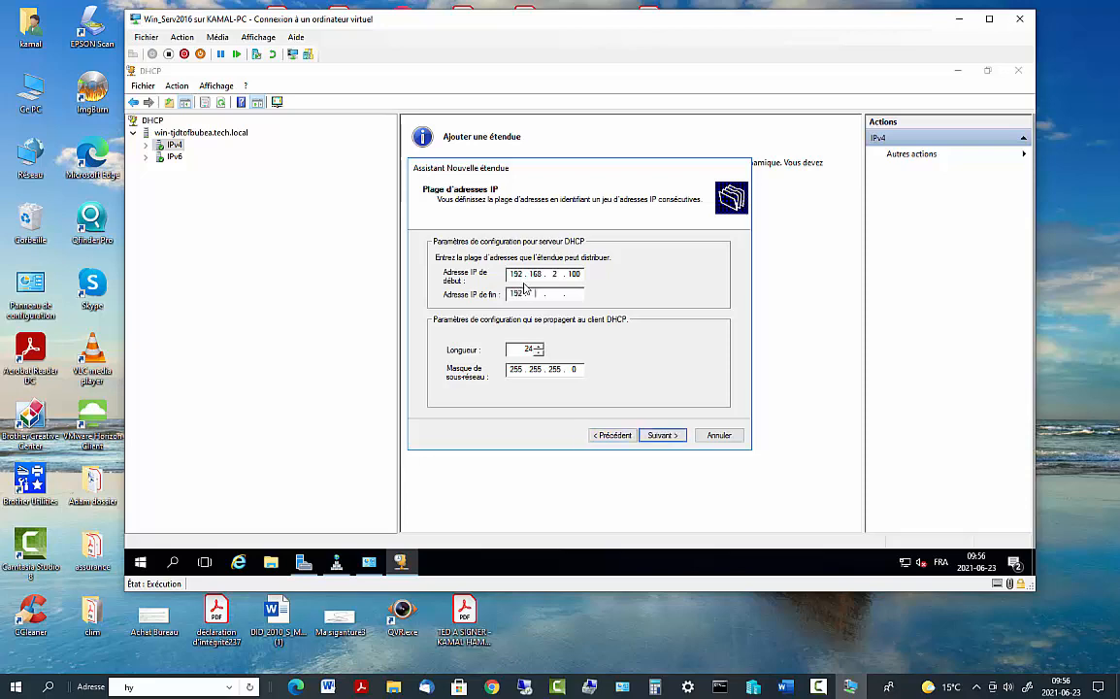
{"action": "type", "text": "1682200"}
{"action": "left_click", "coordinate": [663, 435]}
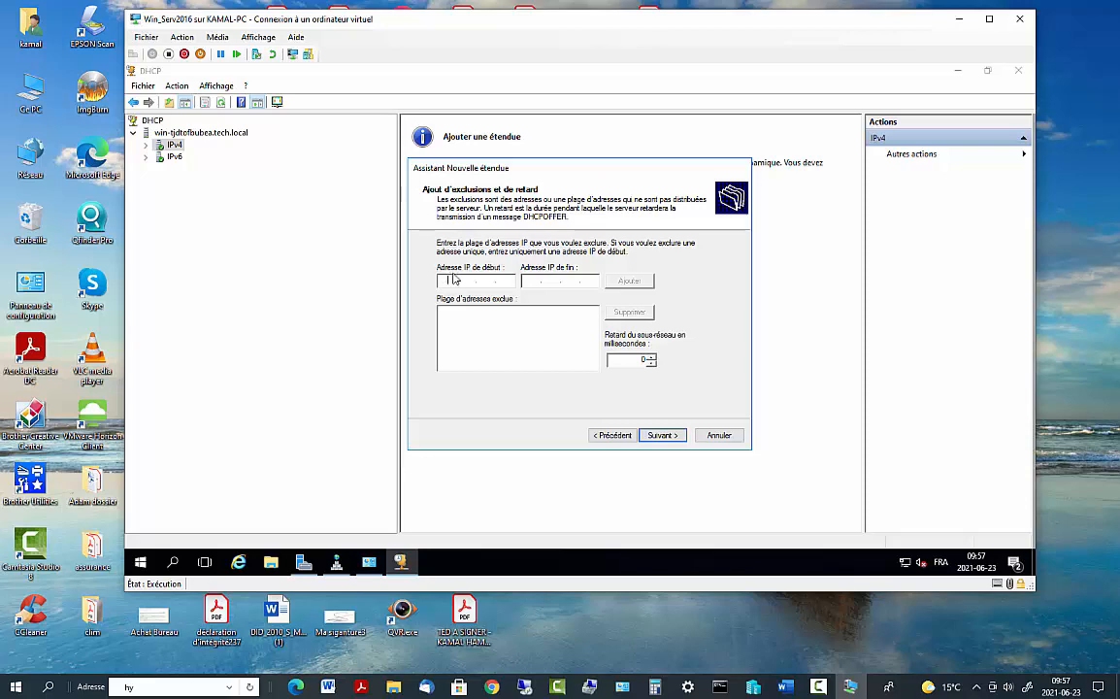
Enter exclusion start and end addresses, keep the default lease duration, and opt to configure DHCP options now
{"action": "type", "text": "192.168.2.2"}
{"action": "left_click", "coordinate": [532, 281]}
{"action": "type", "text": "192 . 168 . 2 . 2"}
{"action": "left_click", "coordinate": [662, 435]}
{"action": "left_click", "coordinate": [662, 435]}
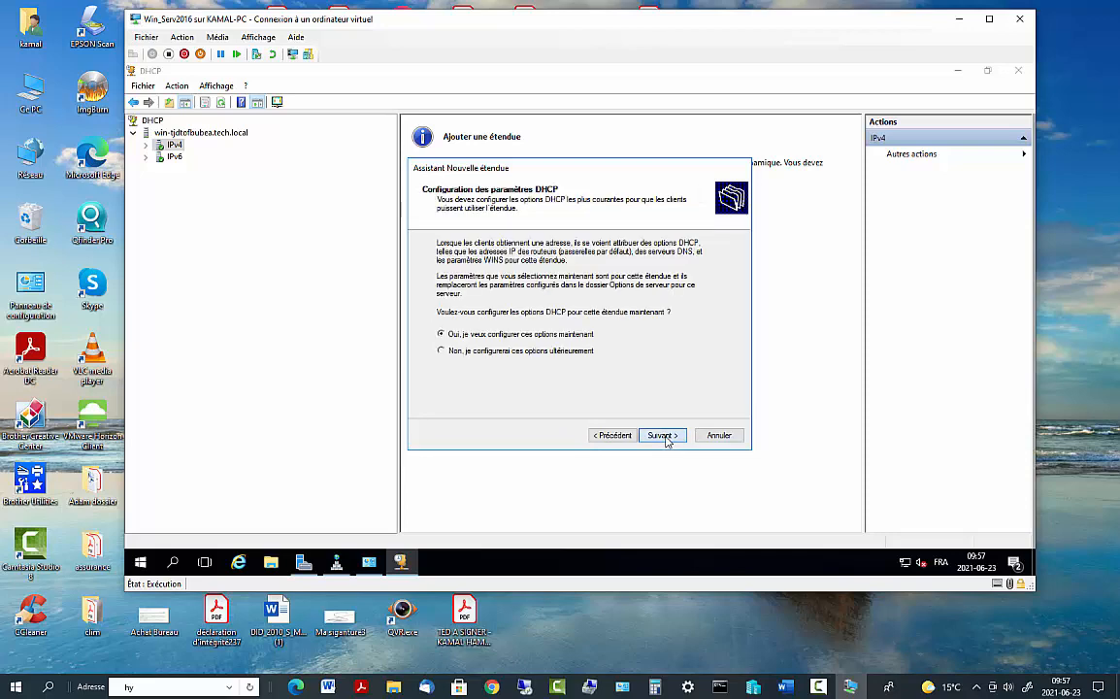
{"action": "left_click", "coordinate": [663, 437]}
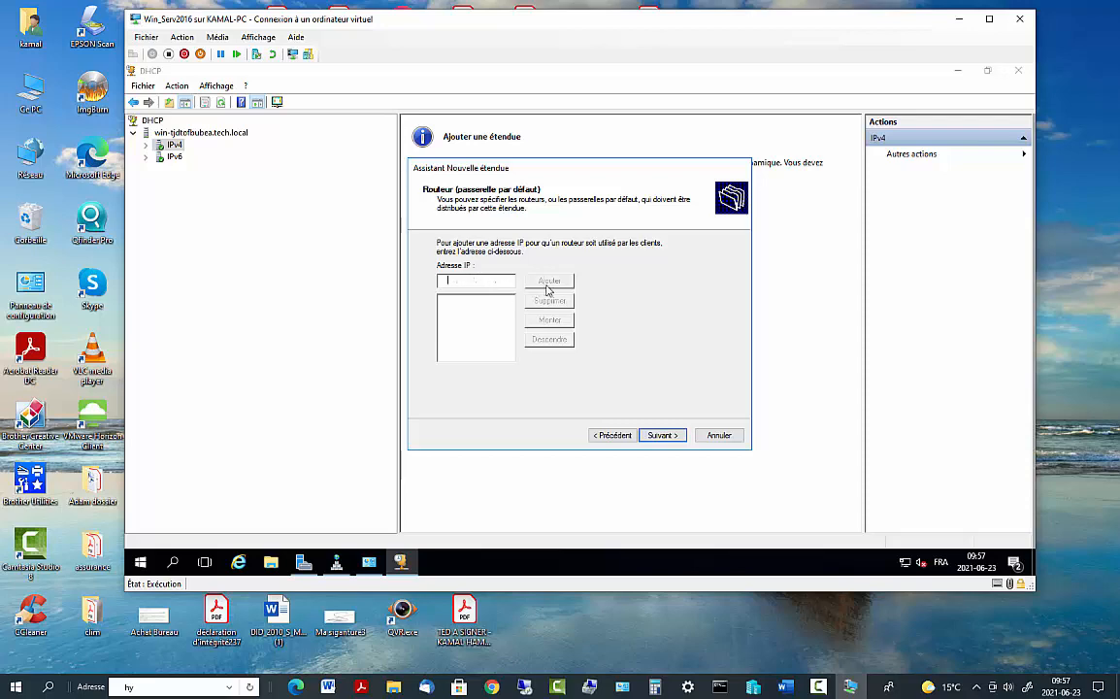
Add router 192.168.2.1, keep the Tech.local DNS settings, skip WINS and activate the scope
{"action": "type", "text": "192.168."}
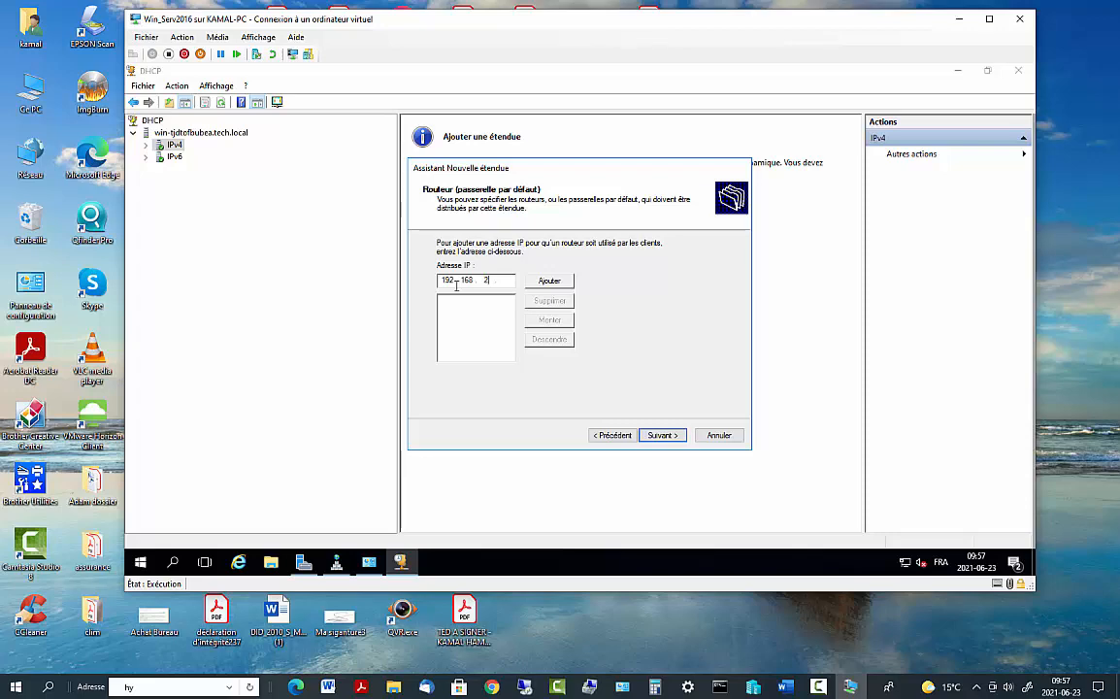
{"action": "type", "text": "2."}
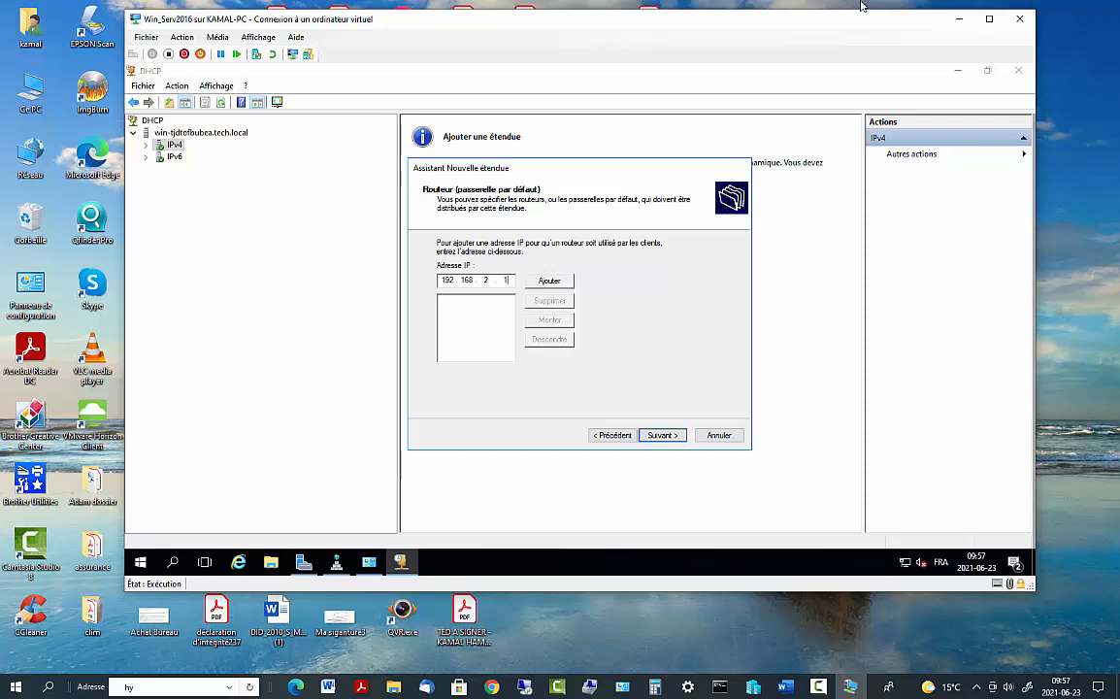
{"action": "type", "text": "1"}
{"action": "left_click", "coordinate": [561, 283]}
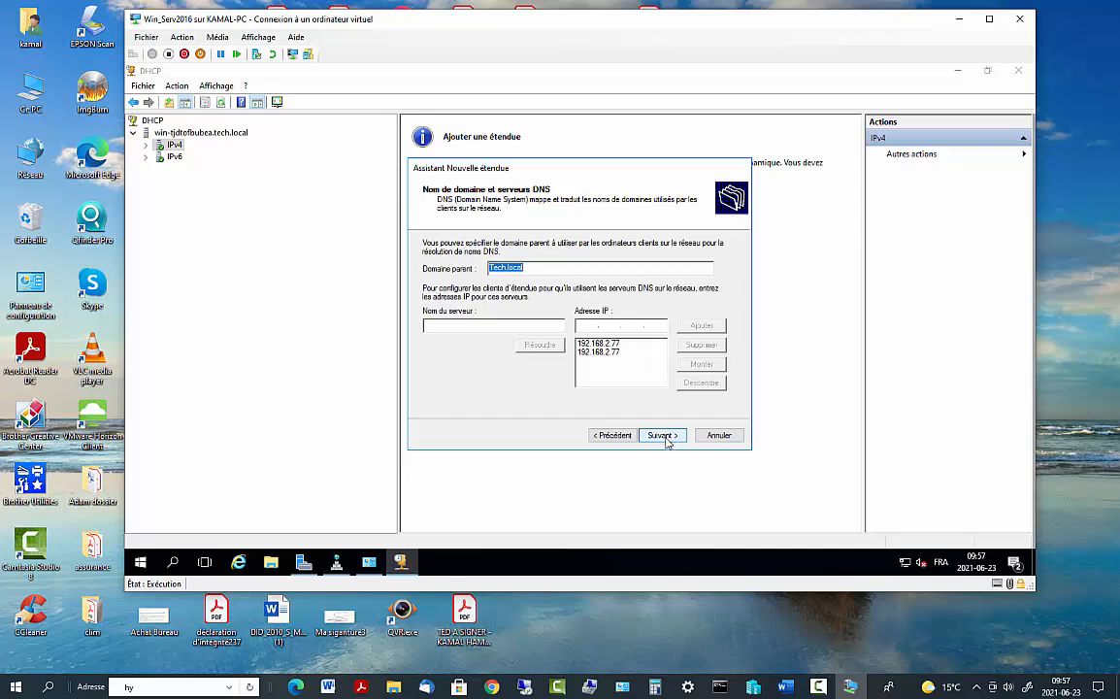
{"action": "left_click", "coordinate": [679, 439]}
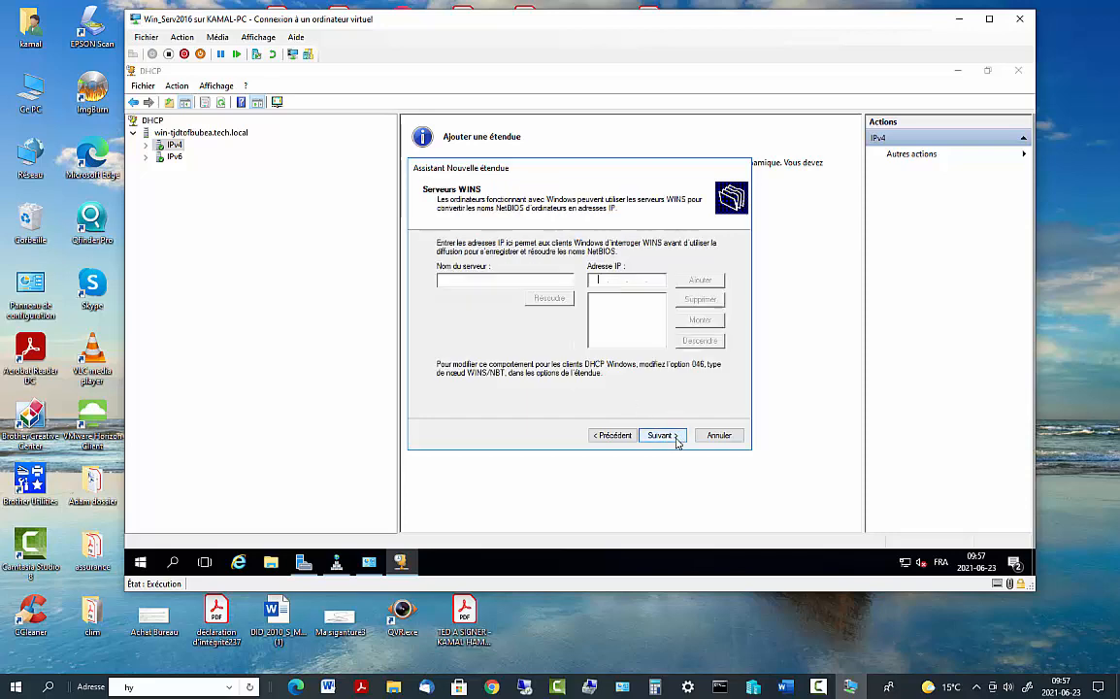
{"action": "left_click", "coordinate": [674, 441]}
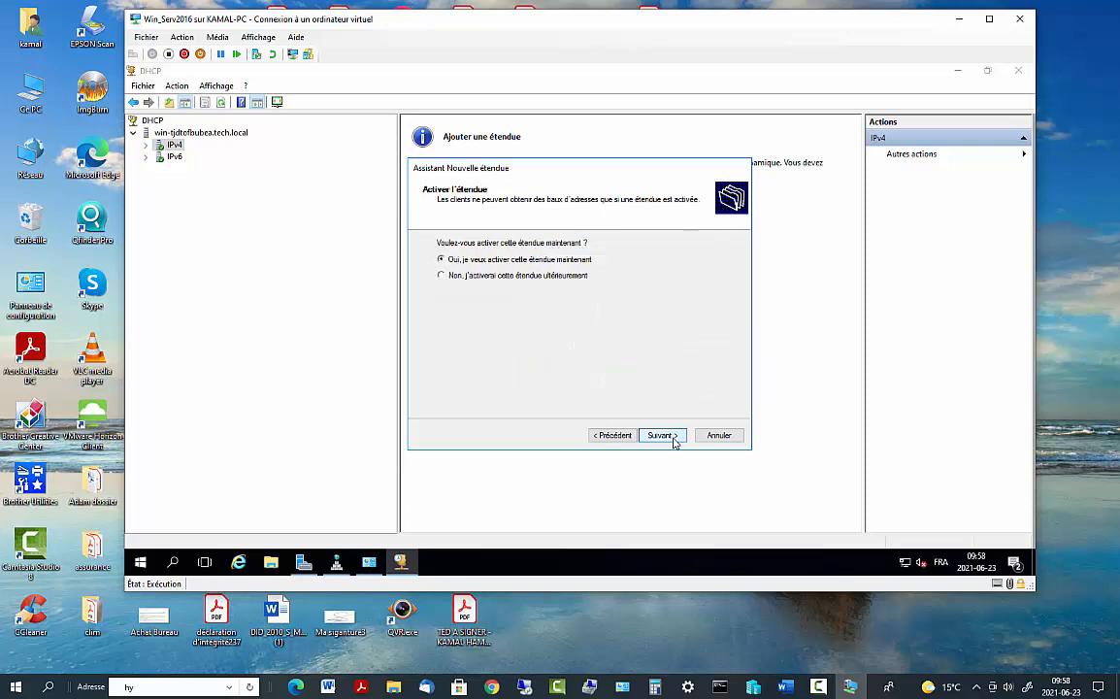
{"action": "left_click", "coordinate": [660, 435]}
{"action": "left_click", "coordinate": [660, 435]}
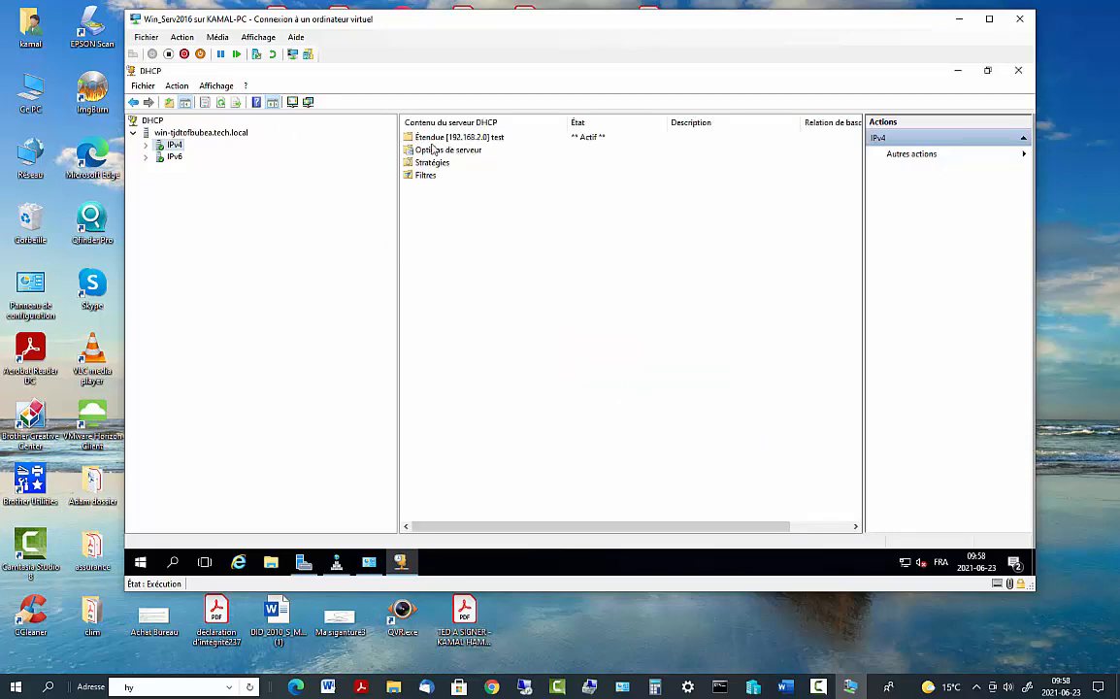
Open Étendue [192.168.2.0] test to view its pool, leases and options, then minimize the DHCP console
{"action": "left_click", "coordinate": [147, 144]}
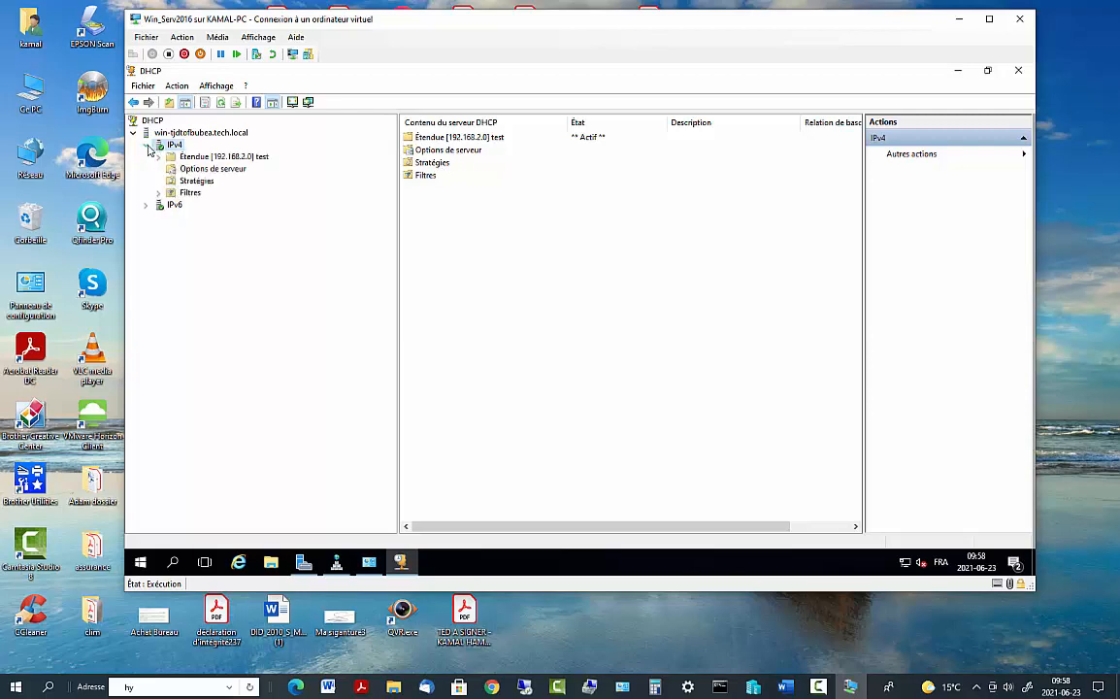
{"action": "right_click", "coordinate": [206, 157]}
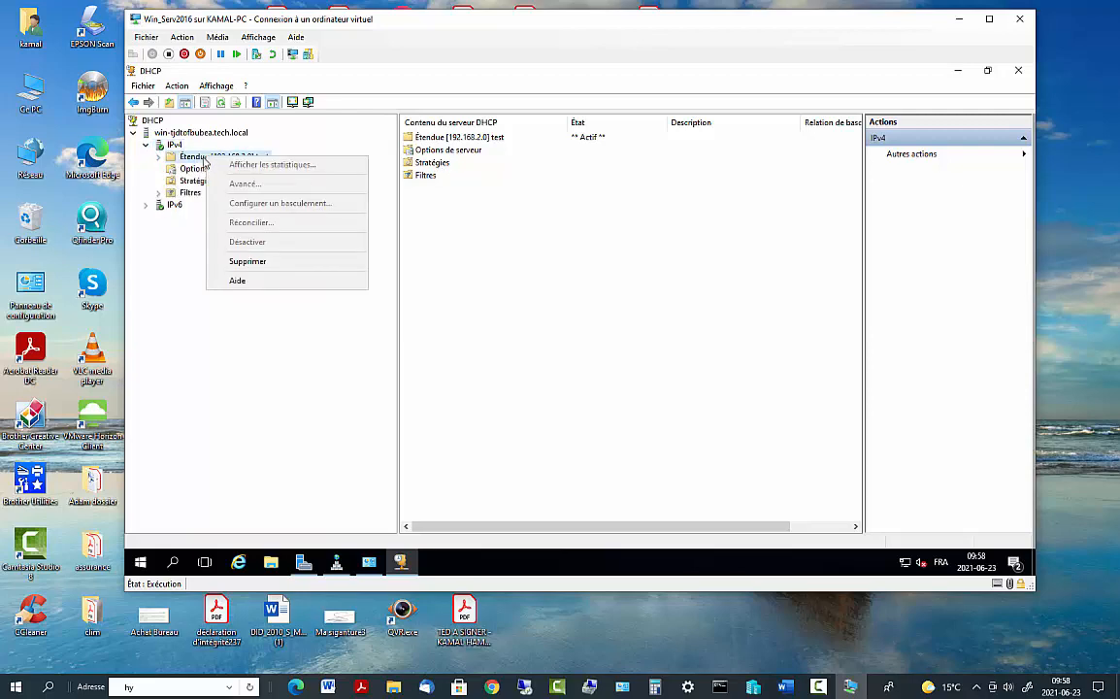
{"action": "left_click", "coordinate": [182, 245]}
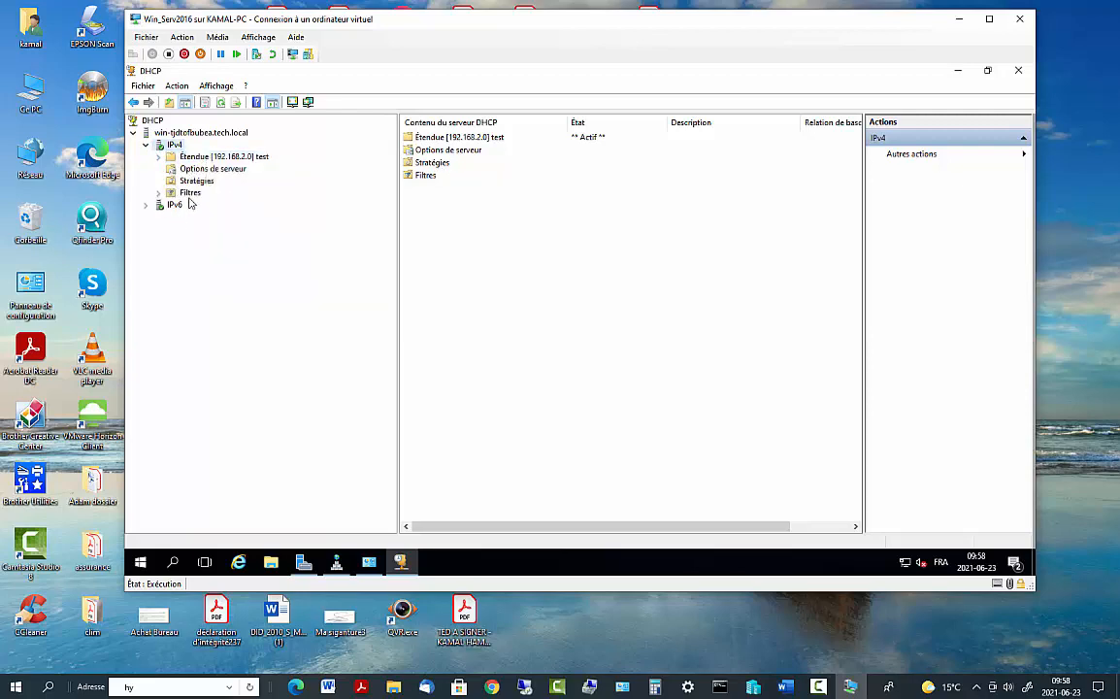
{"action": "left_click", "coordinate": [462, 140]}
{"action": "double_click", "coordinate": [462, 140]}
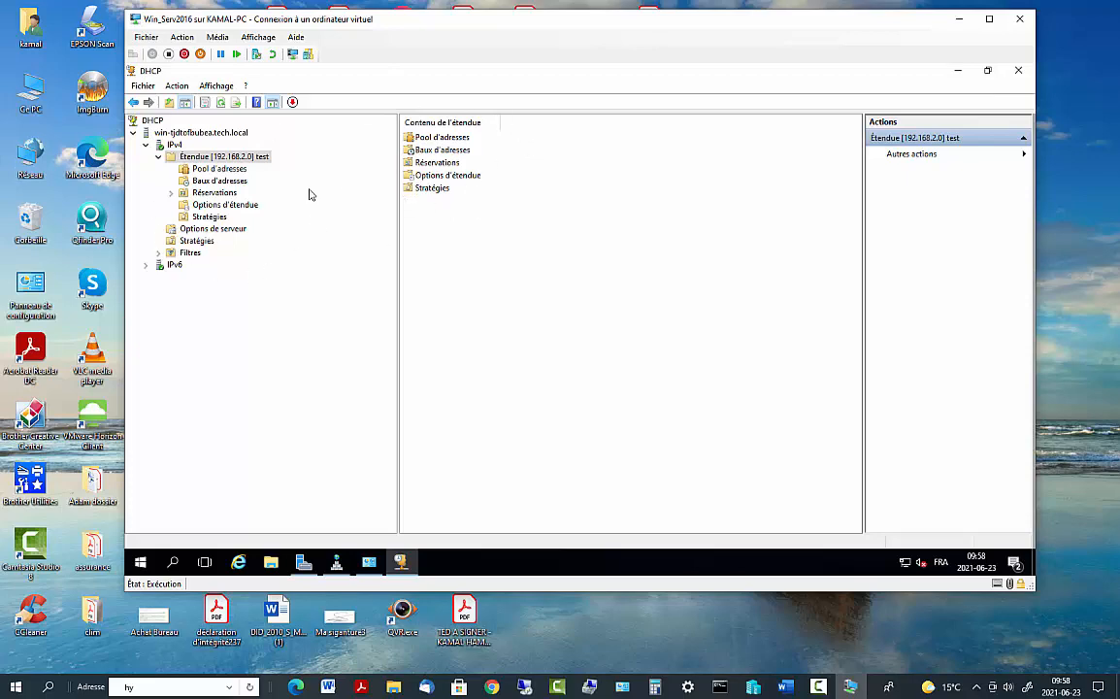
{"action": "left_click", "coordinate": [958, 70]}
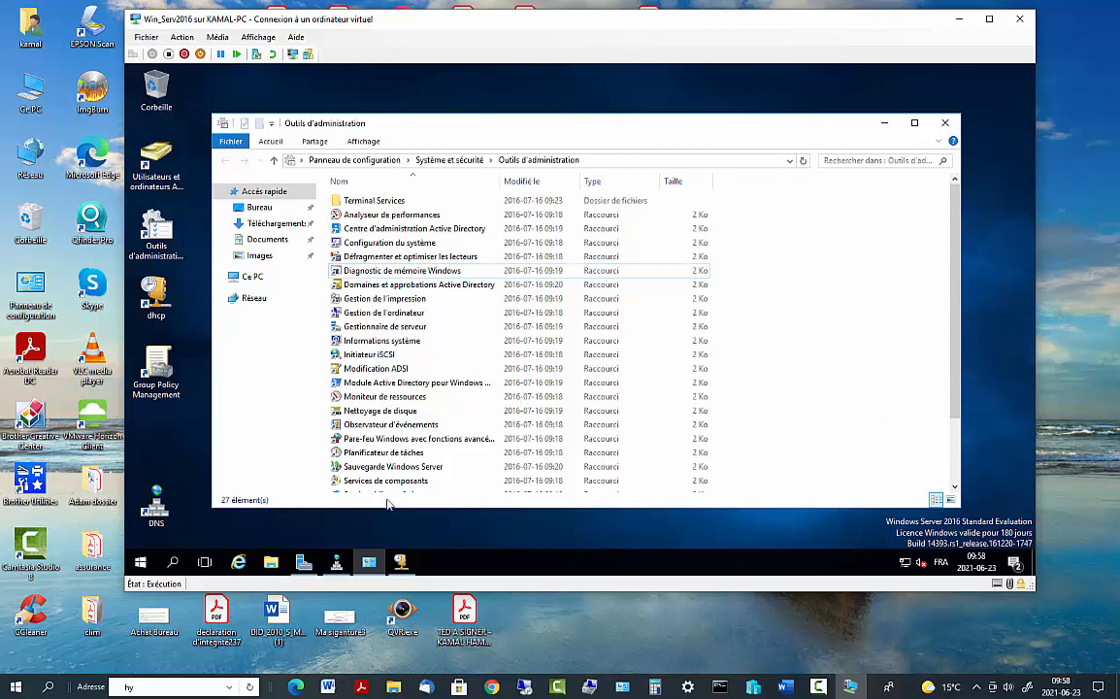
{"action": "left_click", "coordinate": [524, 543]}
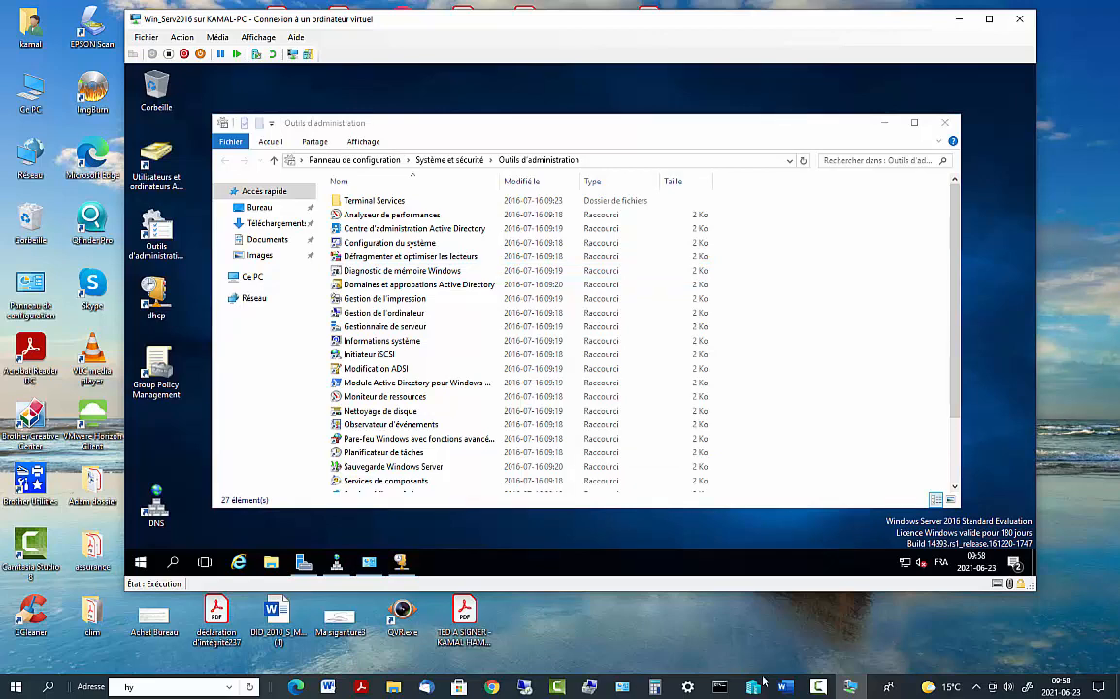
{"action": "mouse_move", "coordinate": [824, 693]}
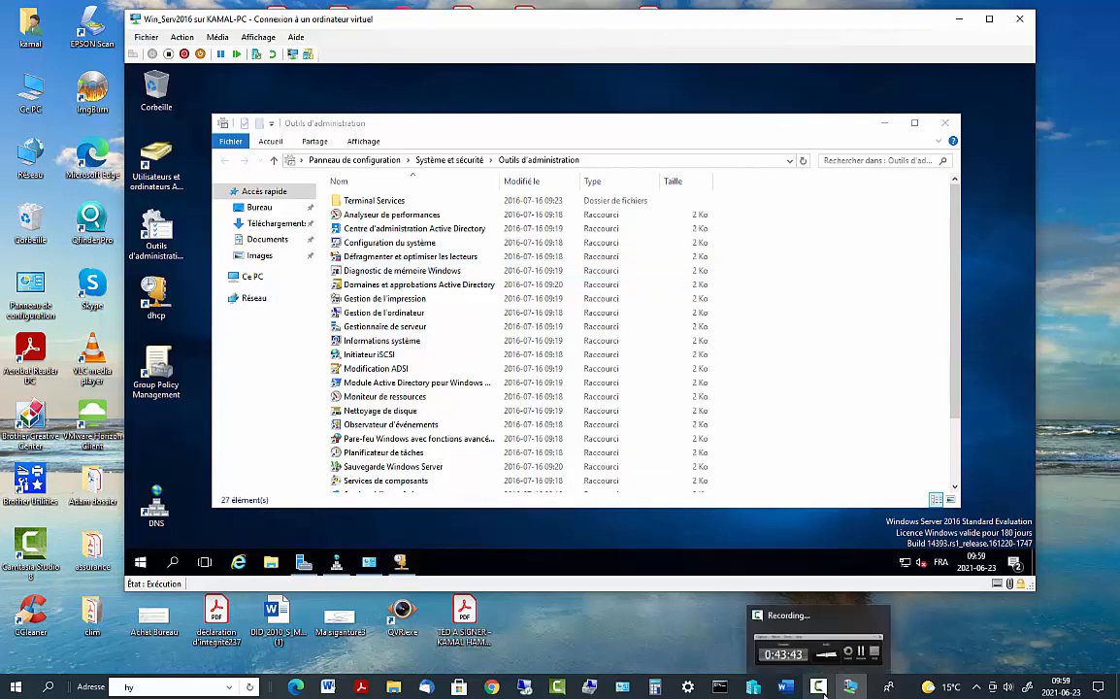
{"action": "left_click", "coordinate": [821, 689]}
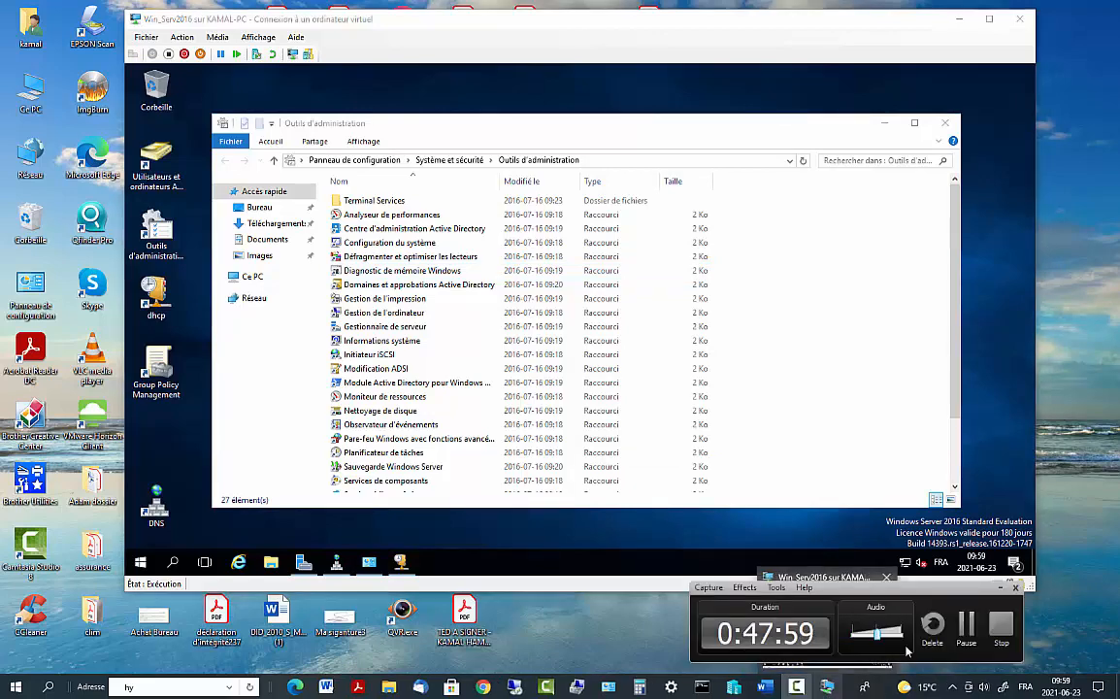